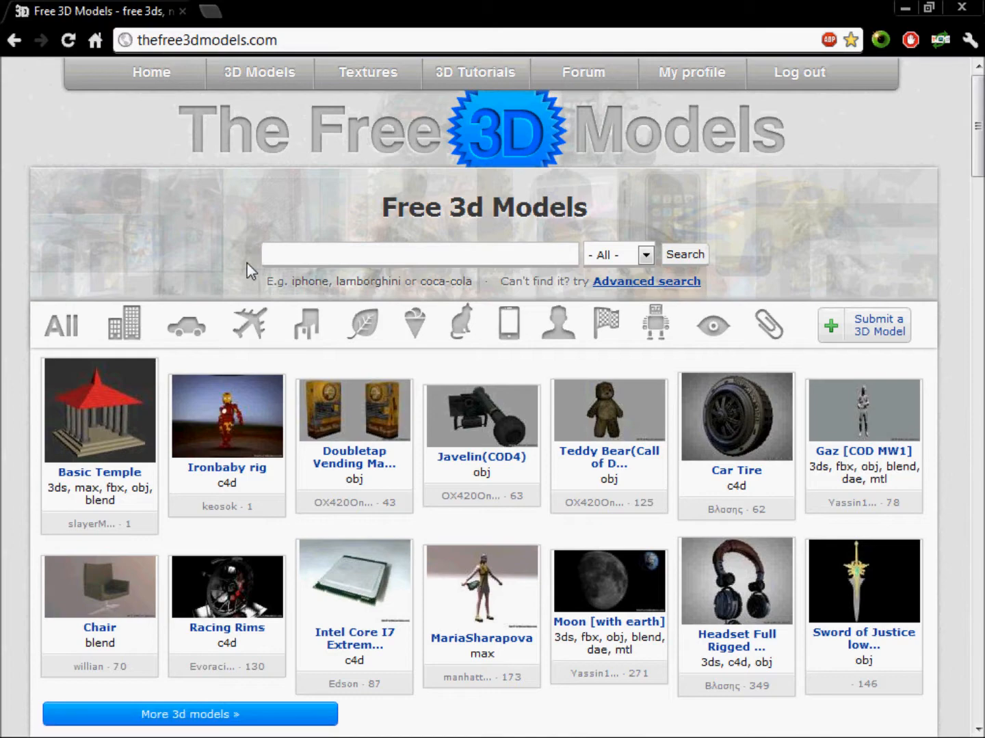
Open the Architecture category and view the Basic Temple model's page in a separate tab.
{"action": "left_click", "coordinate": [133, 324]}
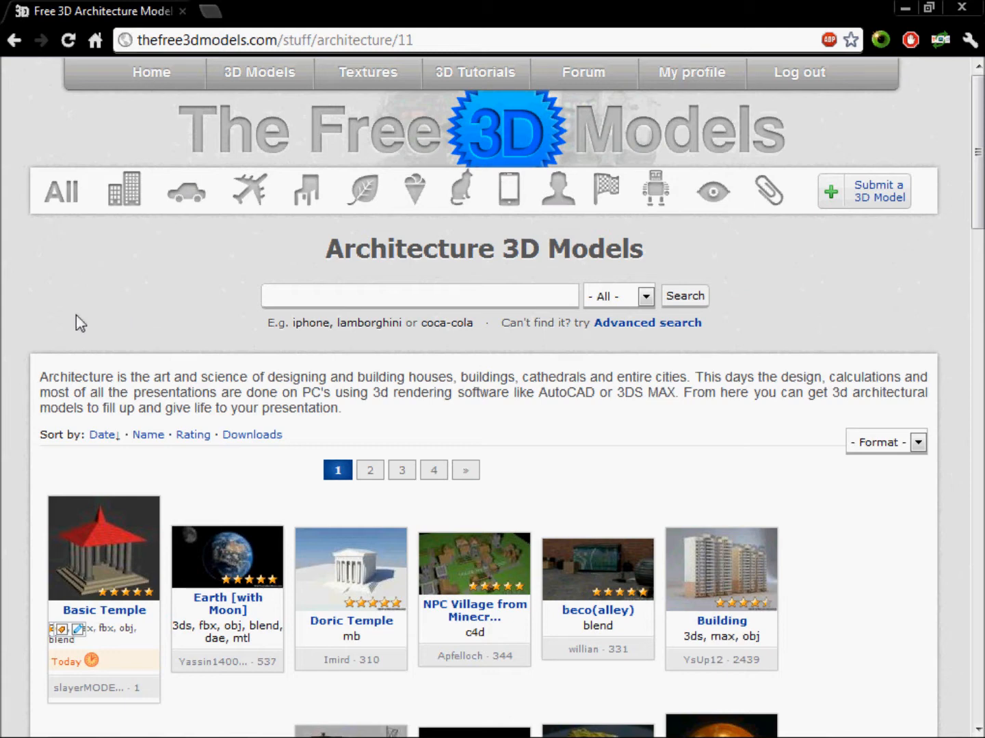
{"action": "middle_click", "coordinate": [84, 564]}
{"action": "left_click", "coordinate": [286, 9]}
Examine the Basic Temple's preview images, file formats and creator credit, and close its page.
{"action": "scroll", "coordinate": [391, 272], "scroll_direction": "down", "scroll_amount": 12}
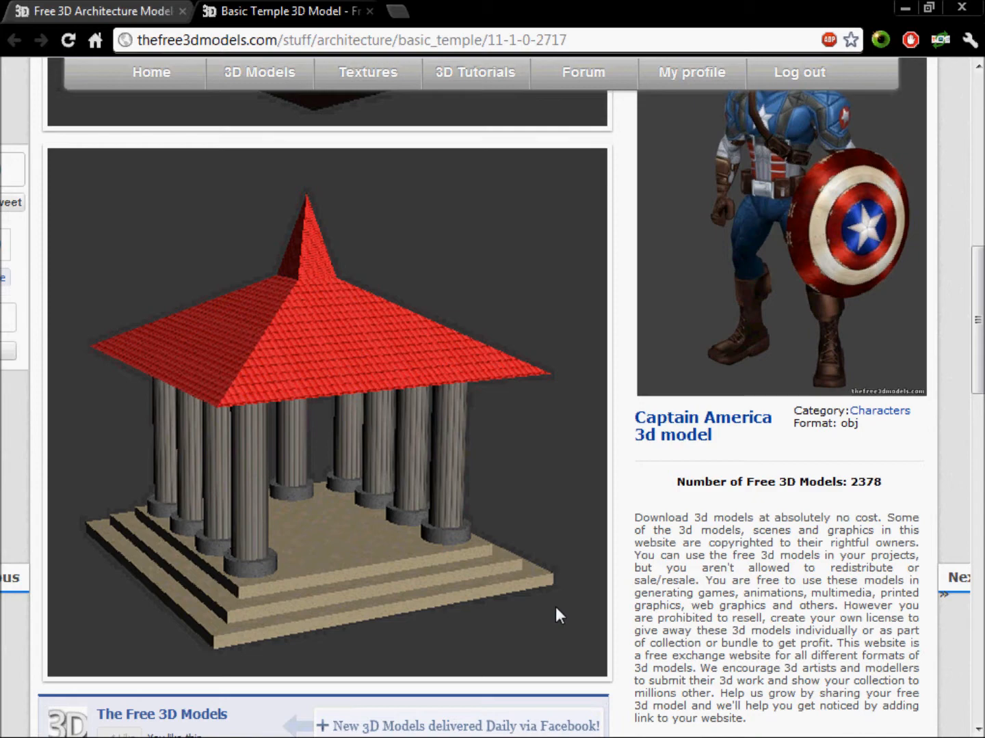
{"action": "scroll", "coordinate": [555, 608], "scroll_direction": "down", "scroll_amount": 5}
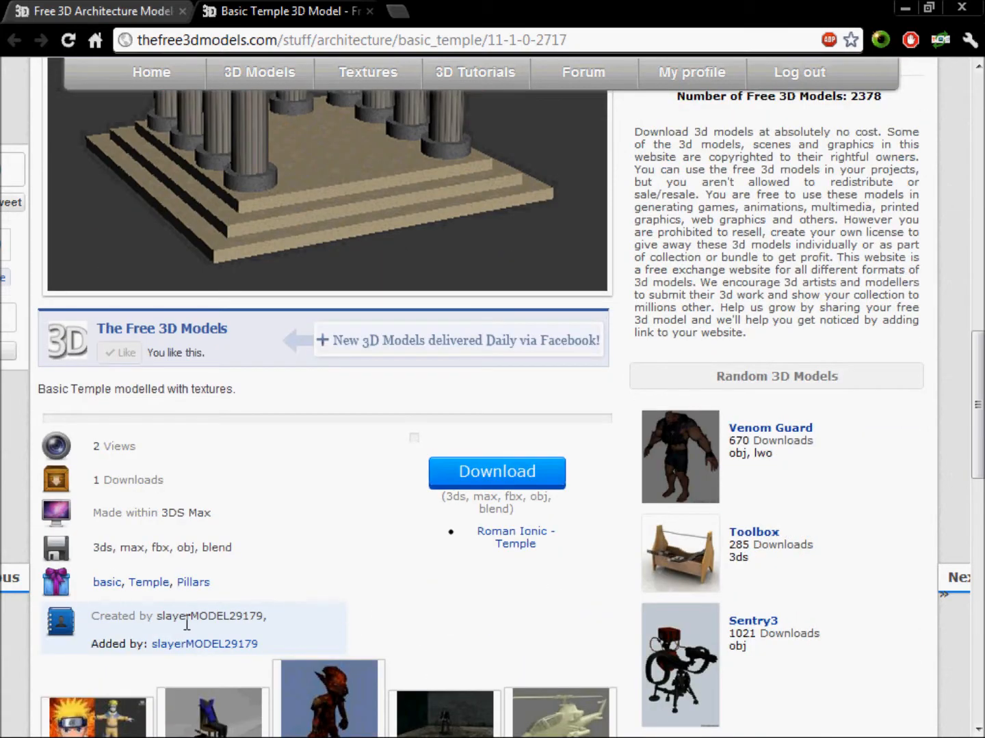
{"action": "triple_click", "coordinate": [161, 618]}
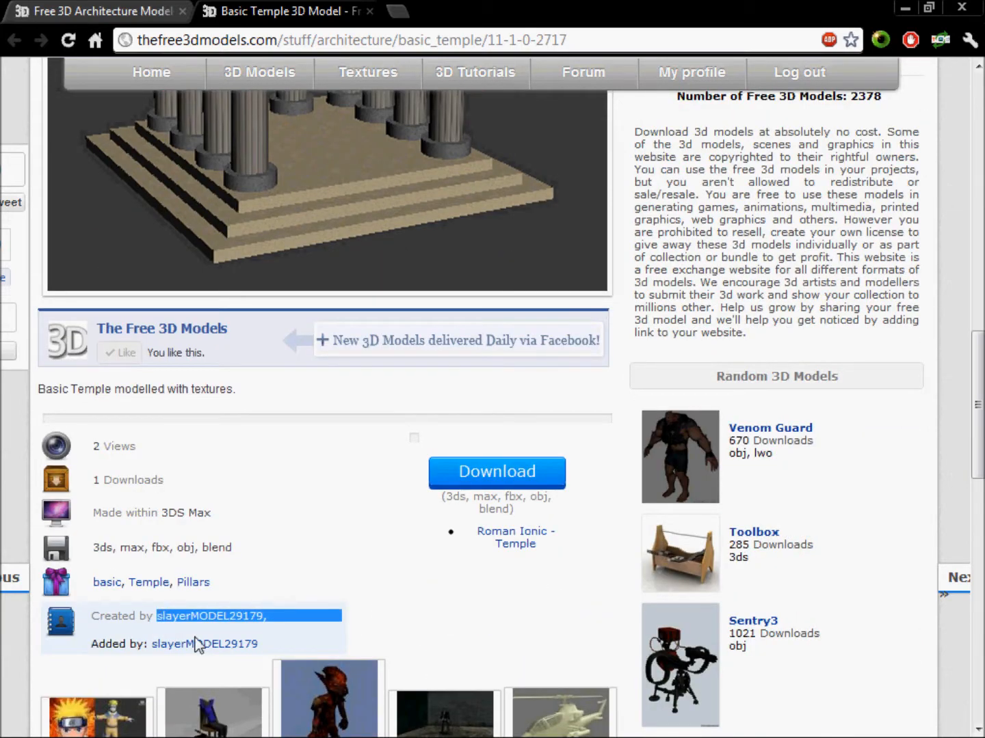
{"action": "left_click", "coordinate": [168, 519]}
{"action": "scroll", "coordinate": [164, 523], "scroll_direction": "up", "scroll_amount": 12}
{"action": "scroll", "coordinate": [162, 517], "scroll_direction": "down", "scroll_amount": 5}
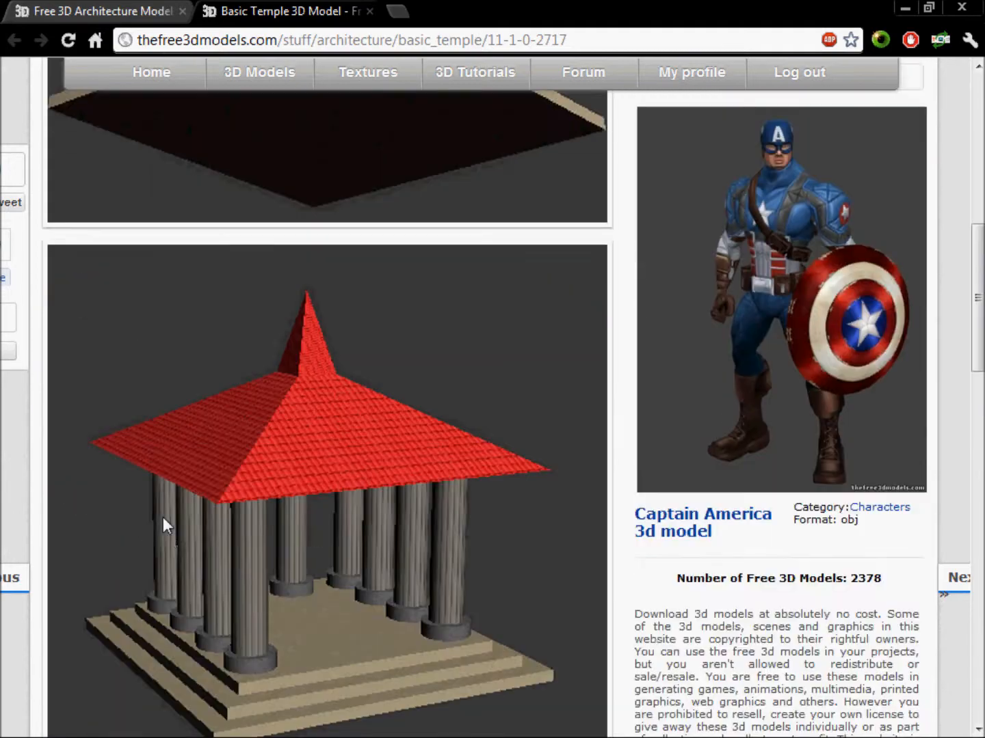
{"action": "scroll", "coordinate": [168, 531], "scroll_direction": "down", "scroll_amount": 1}
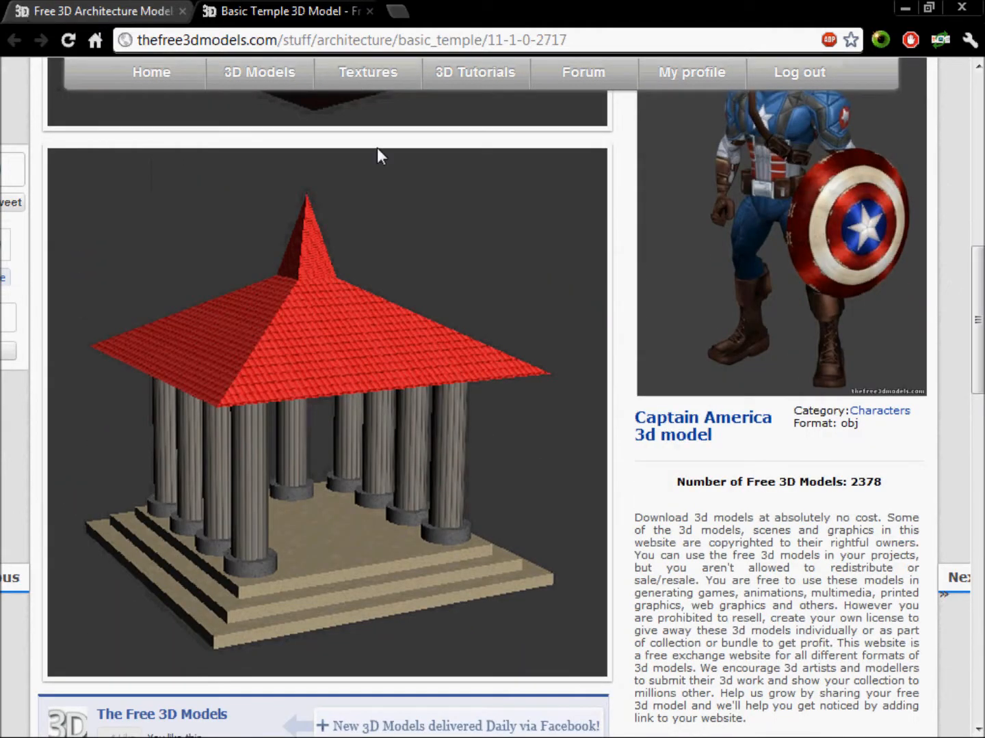
{"action": "double_click", "coordinate": [282, 43]}
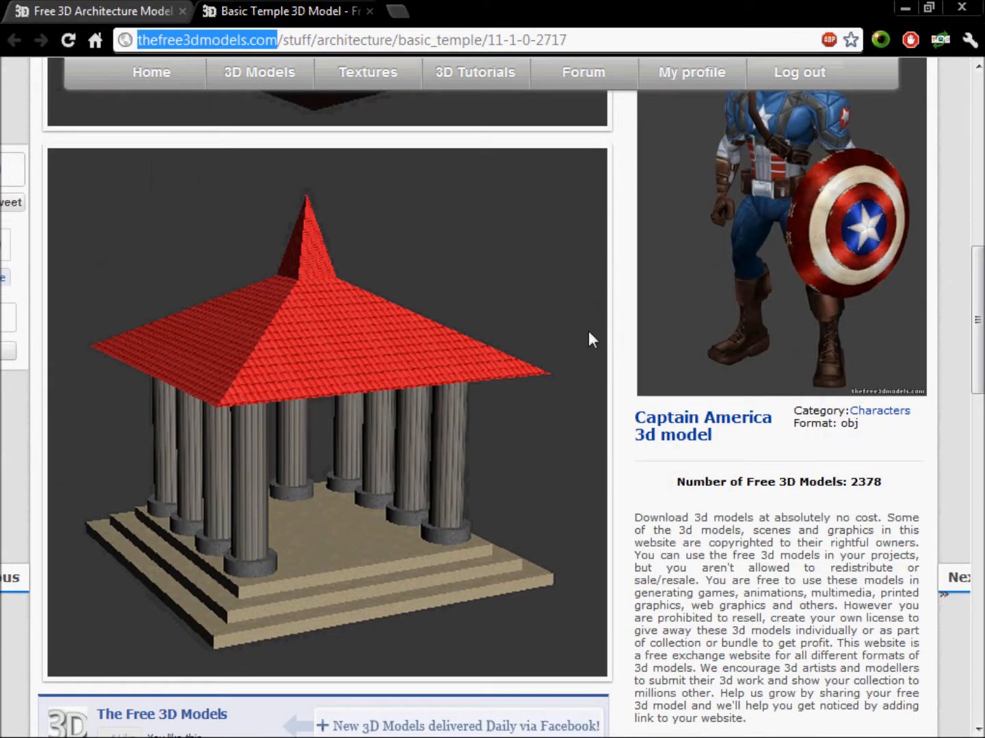
{"action": "left_click", "coordinate": [625, 354]}
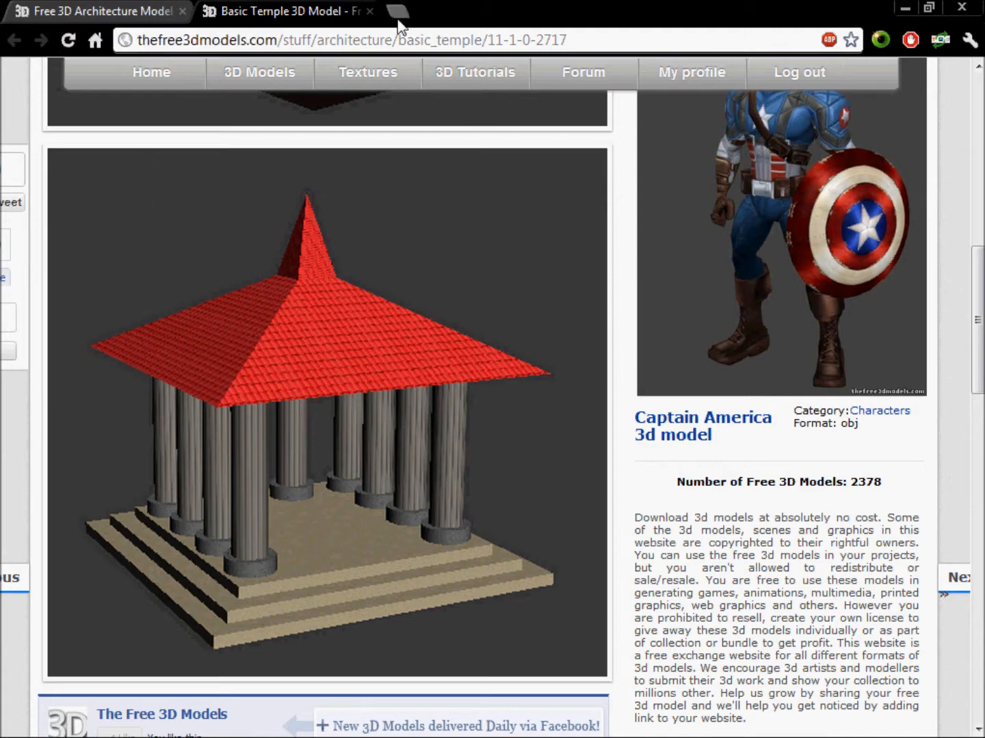
{"action": "left_click", "coordinate": [370, 11]}
Look through the first page of architecture models and go to page 2.
{"action": "scroll", "coordinate": [520, 165], "scroll_direction": "down", "scroll_amount": 1}
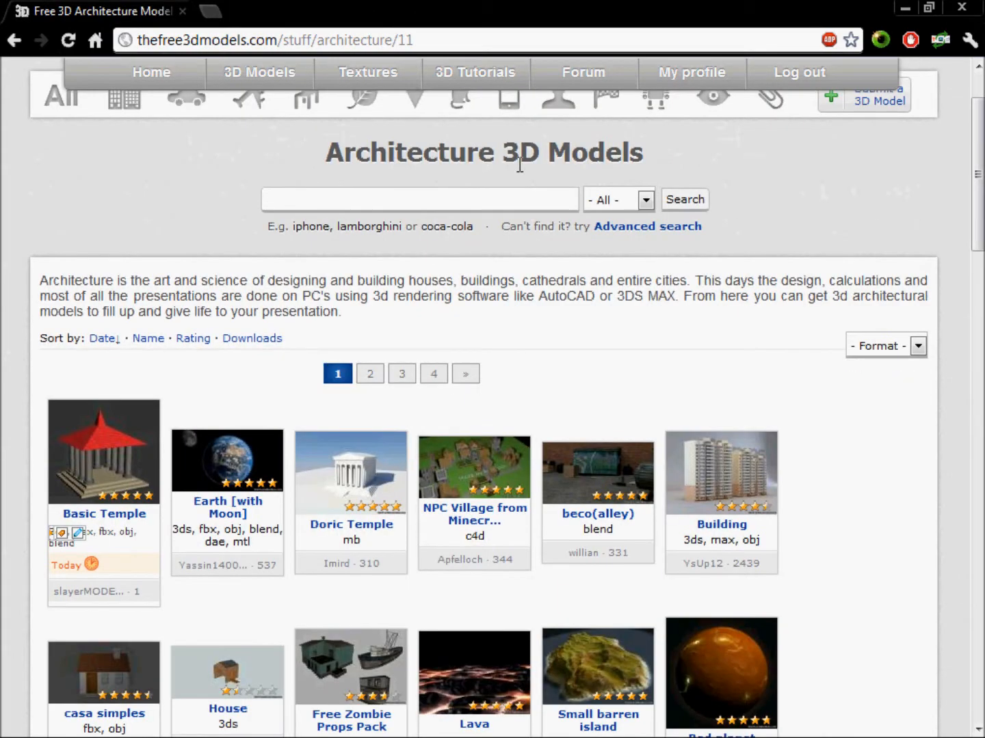
{"action": "scroll", "coordinate": [521, 165], "scroll_direction": "down", "scroll_amount": 3}
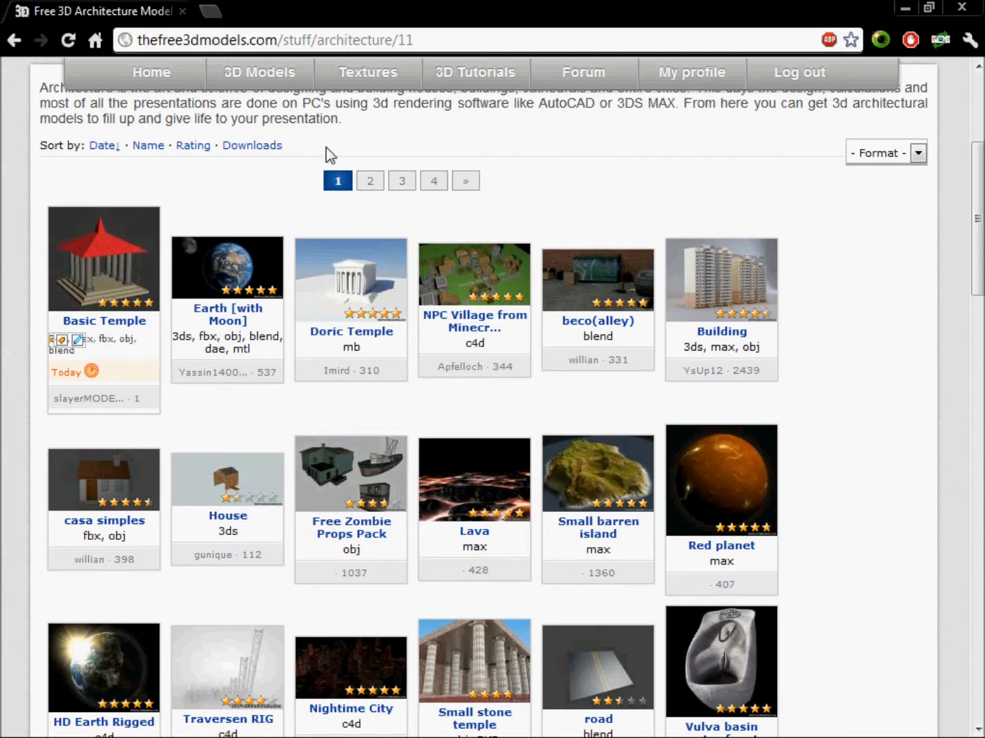
{"action": "scroll", "coordinate": [397, 197], "scroll_direction": "down", "scroll_amount": 14}
{"action": "scroll", "coordinate": [400, 218], "scroll_direction": "down", "scroll_amount": 7}
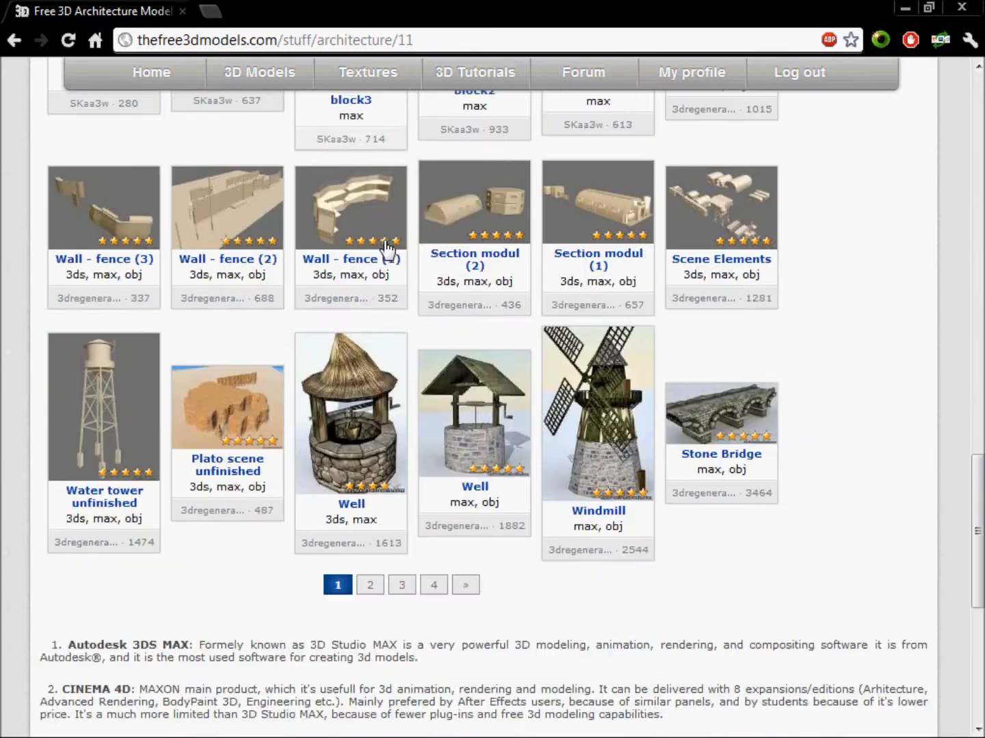
{"action": "left_click", "coordinate": [372, 587]}
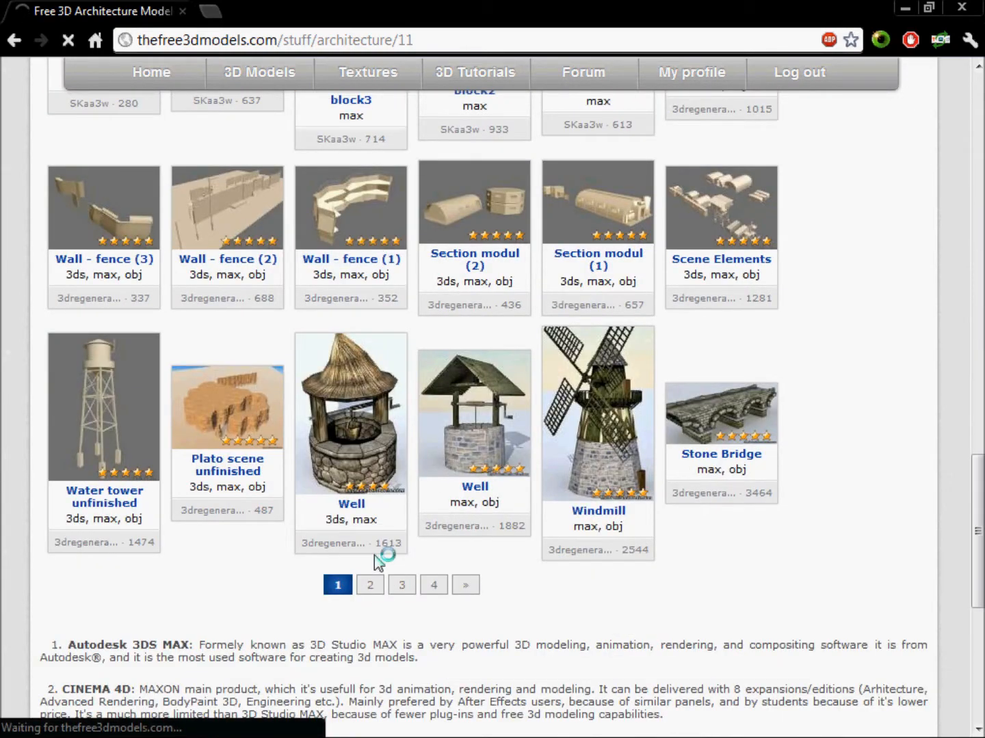
Look through the buildings and houses on page 2 of the architecture models and go to page 3.
{"action": "scroll", "coordinate": [45, 410], "scroll_direction": "down", "scroll_amount": 5}
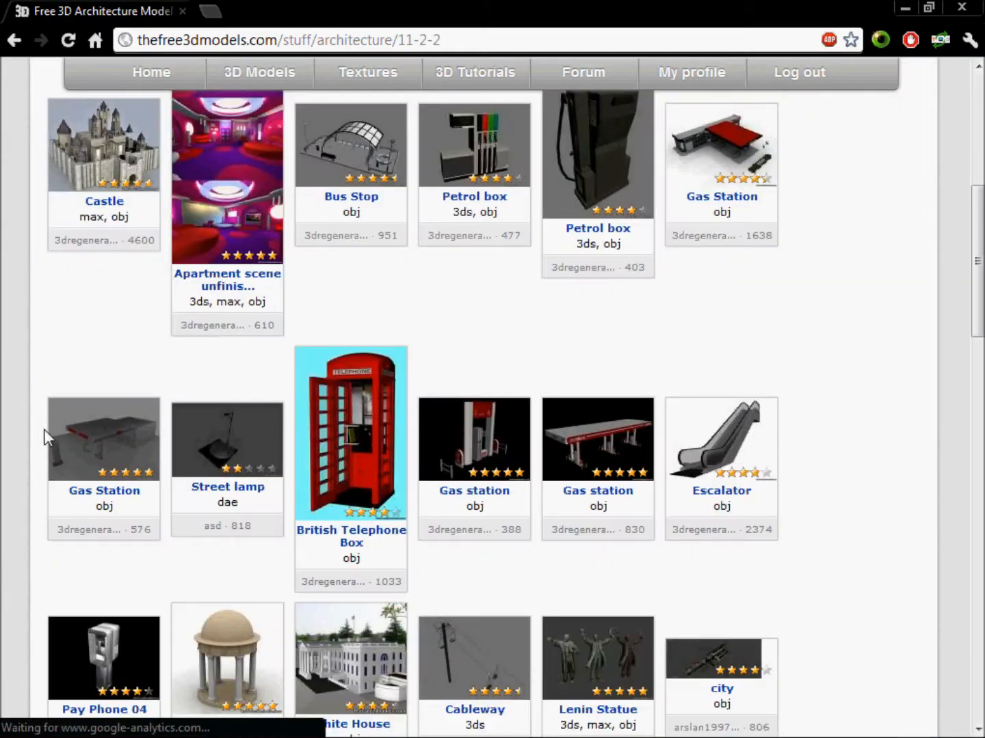
{"action": "scroll", "coordinate": [46, 431], "scroll_direction": "up", "scroll_amount": 5}
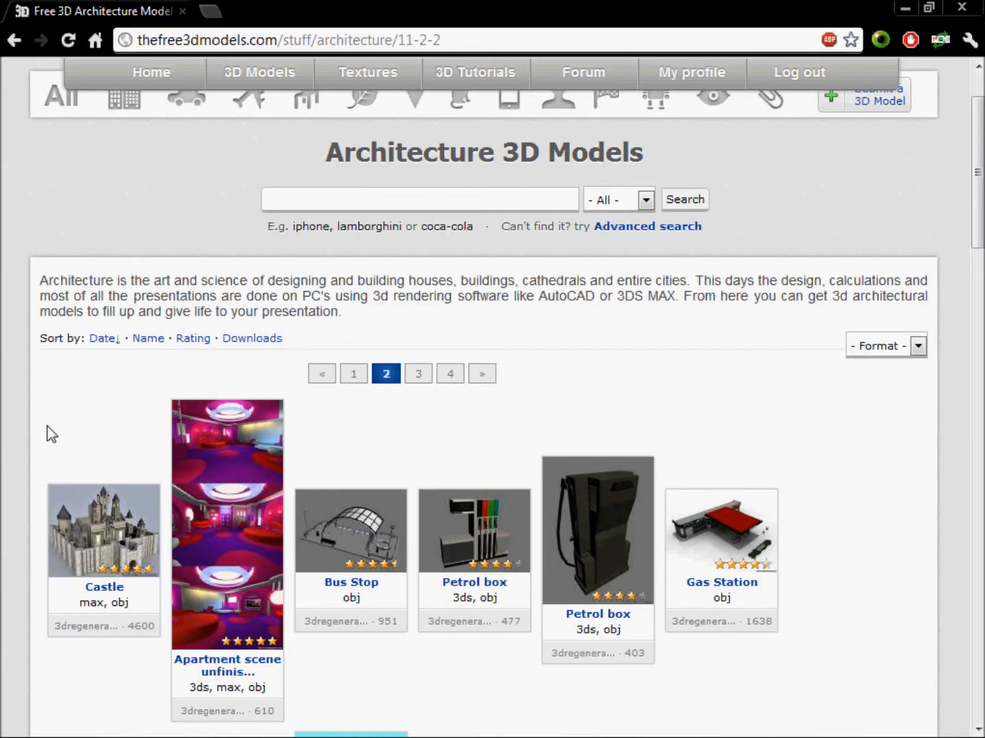
{"action": "scroll", "coordinate": [52, 433], "scroll_direction": "down", "scroll_amount": 8}
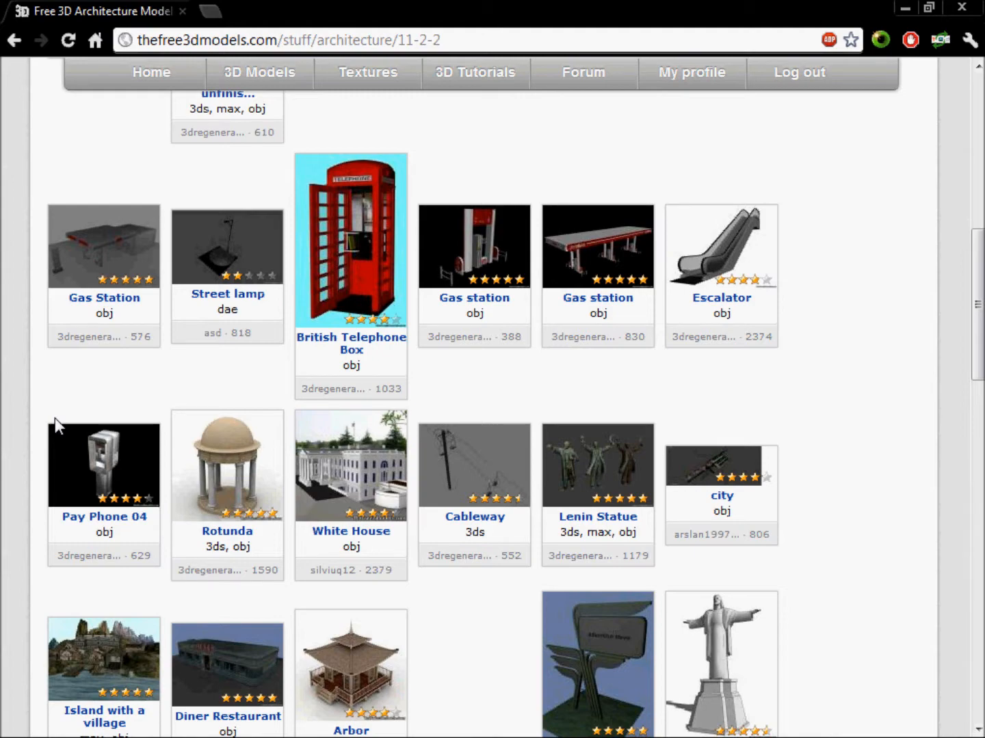
{"action": "scroll", "coordinate": [24, 380], "scroll_direction": "down", "scroll_amount": 3}
{"action": "scroll", "coordinate": [17, 400], "scroll_direction": "down", "scroll_amount": 6}
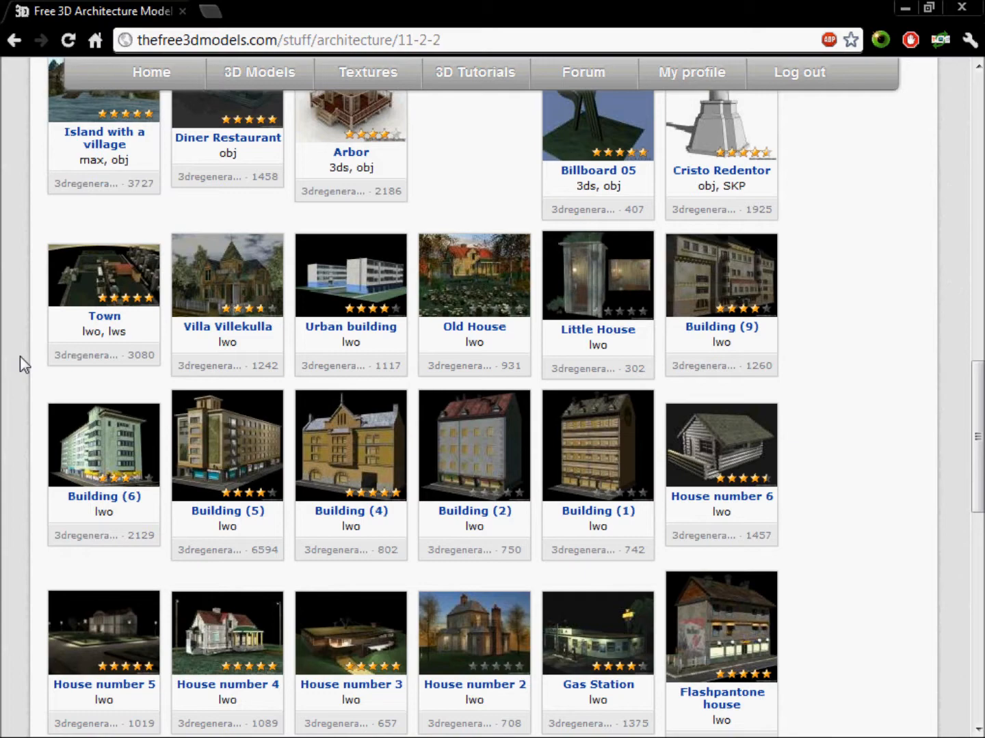
{"action": "scroll", "coordinate": [20, 363], "scroll_direction": "down", "scroll_amount": 4}
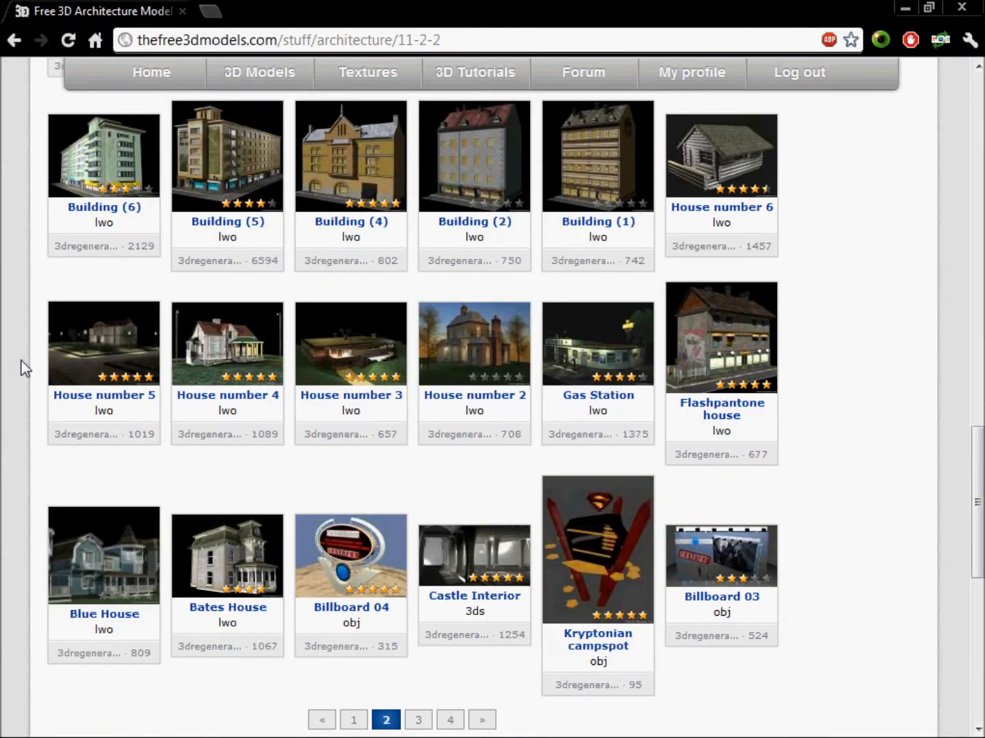
{"action": "scroll", "coordinate": [24, 369], "scroll_direction": "up", "scroll_amount": 7}
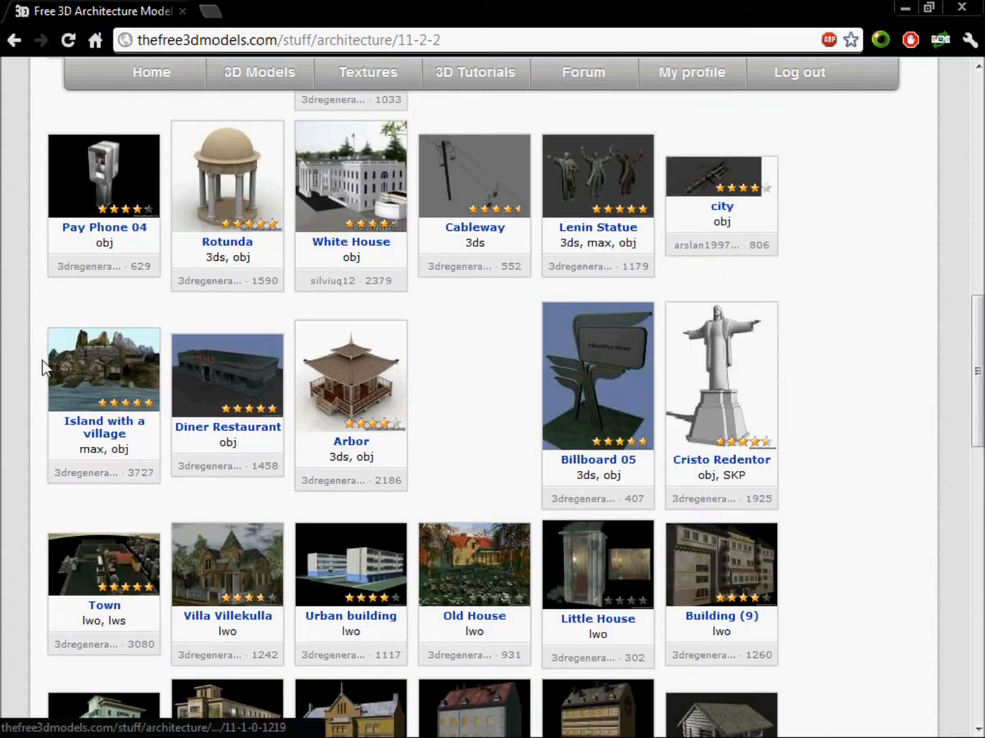
{"action": "scroll", "coordinate": [47, 370], "scroll_direction": "up", "scroll_amount": 5}
{"action": "scroll", "coordinate": [51, 371], "scroll_direction": "down", "scroll_amount": 12}
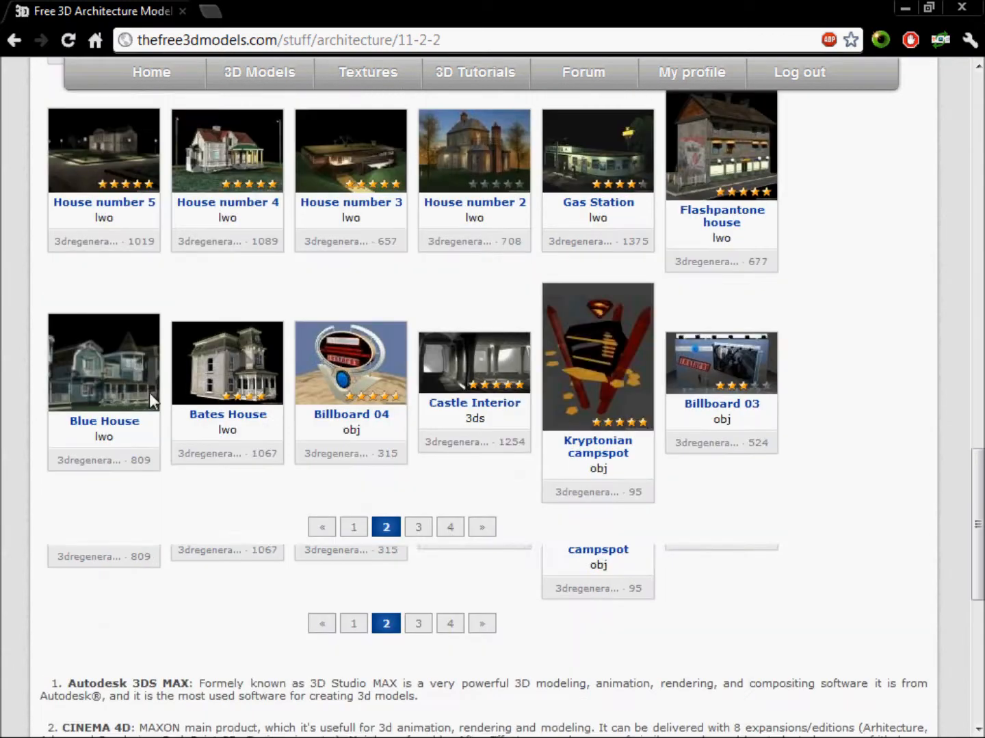
{"action": "left_click", "coordinate": [417, 530]}
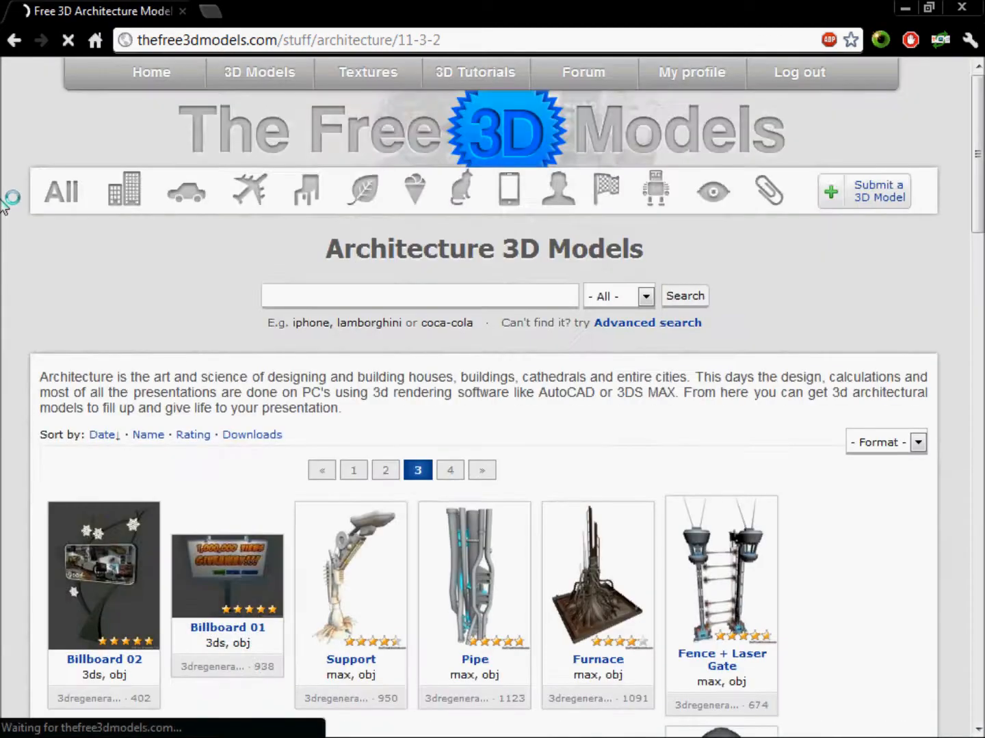
Find the Chrysler Building and Cabin - House models on page 3 and open each in its own tab.
{"action": "scroll", "coordinate": [6, 213], "scroll_direction": "down", "scroll_amount": 5}
{"action": "scroll", "coordinate": [5, 217], "scroll_direction": "down", "scroll_amount": 8}
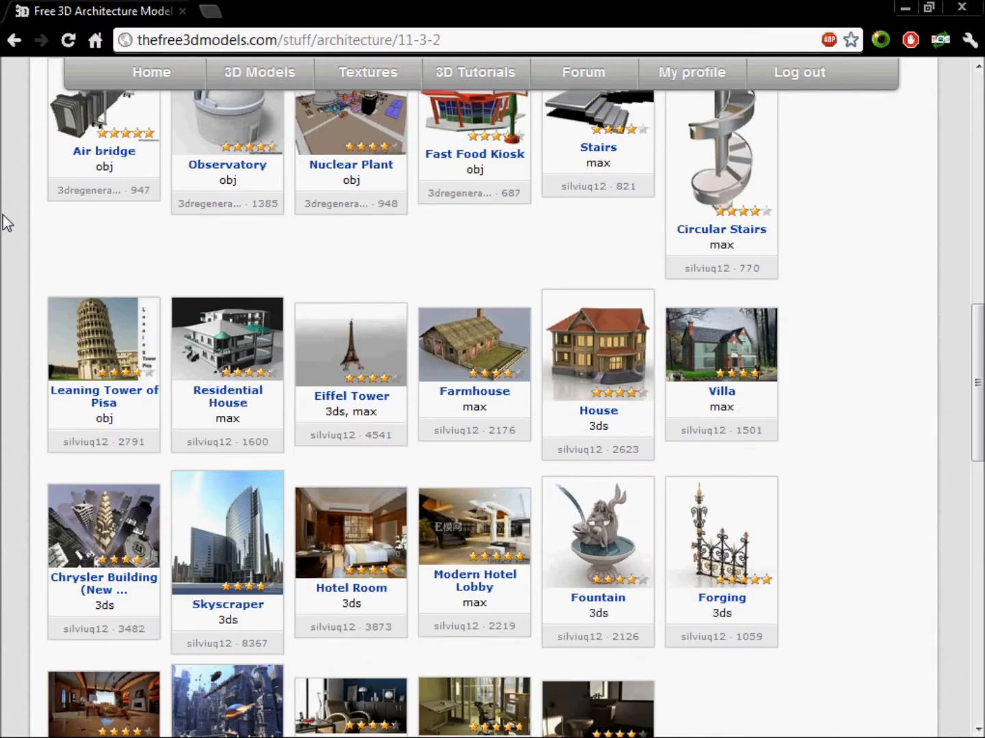
{"action": "scroll", "coordinate": [6, 222], "scroll_direction": "up", "scroll_amount": 3}
{"action": "scroll", "coordinate": [15, 213], "scroll_direction": "down", "scroll_amount": 7}
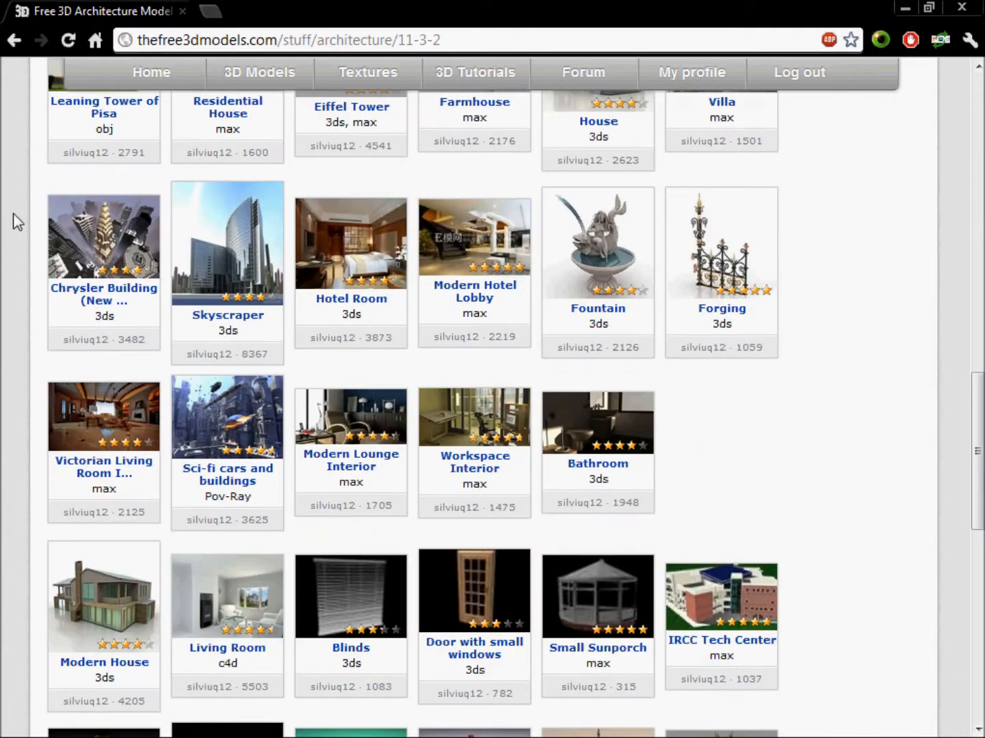
{"action": "middle_click", "coordinate": [82, 296]}
{"action": "scroll", "coordinate": [91, 298], "scroll_direction": "down", "scroll_amount": 5}
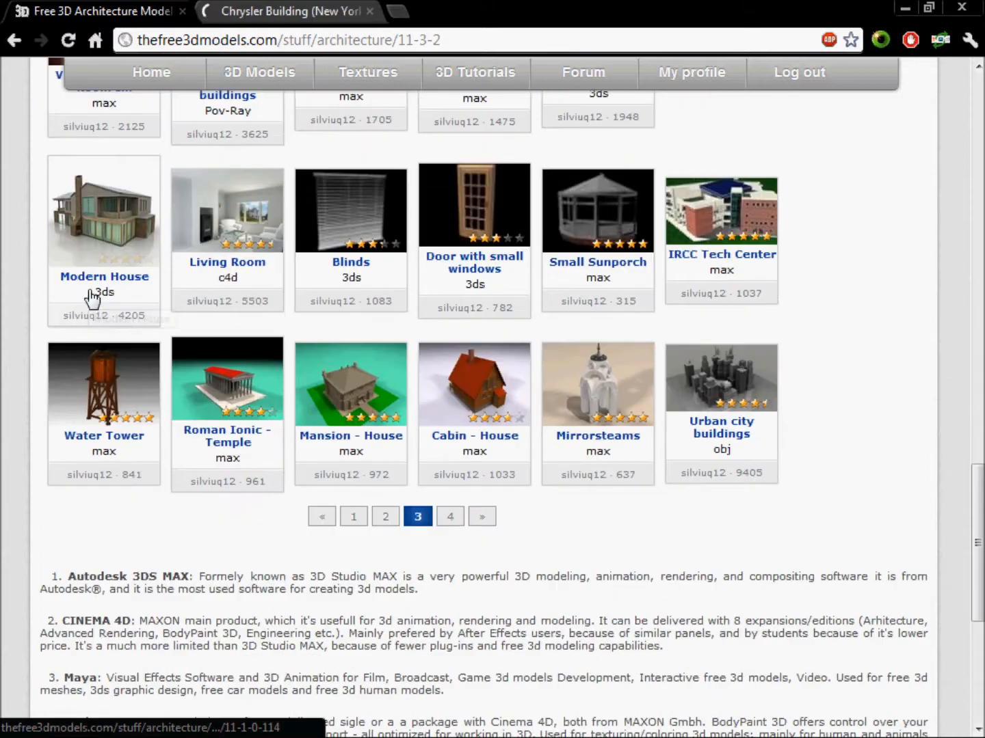
{"action": "middle_click", "coordinate": [445, 438]}
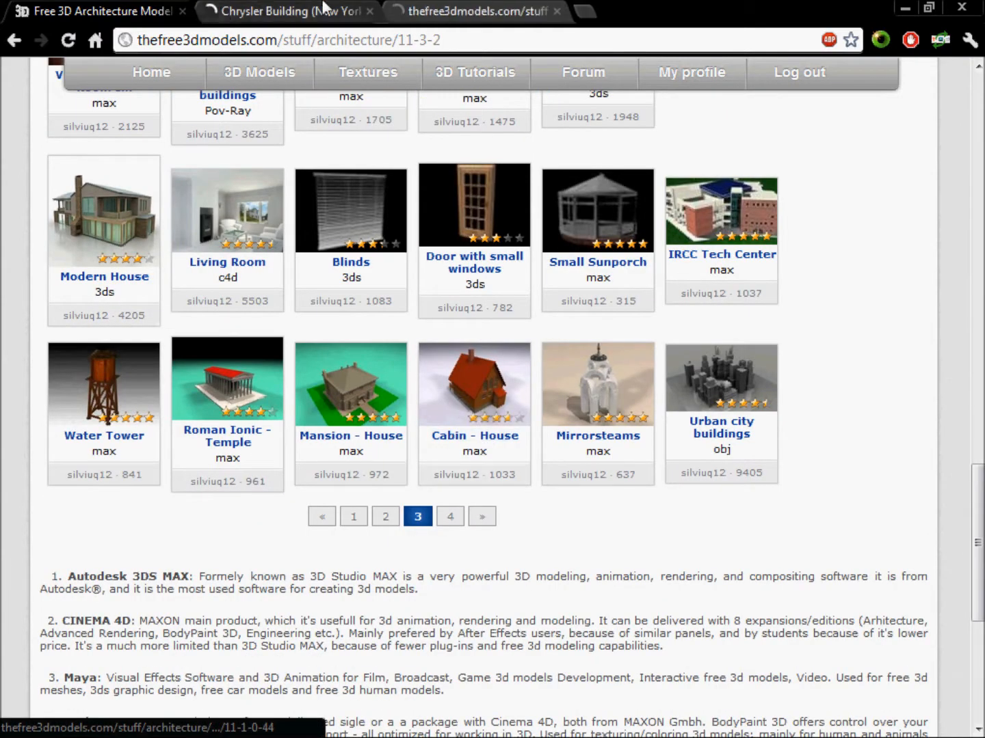
Close the architecture listing and examine the Chrysler Building model's preview image and description.
{"action": "left_click", "coordinate": [182, 11]}
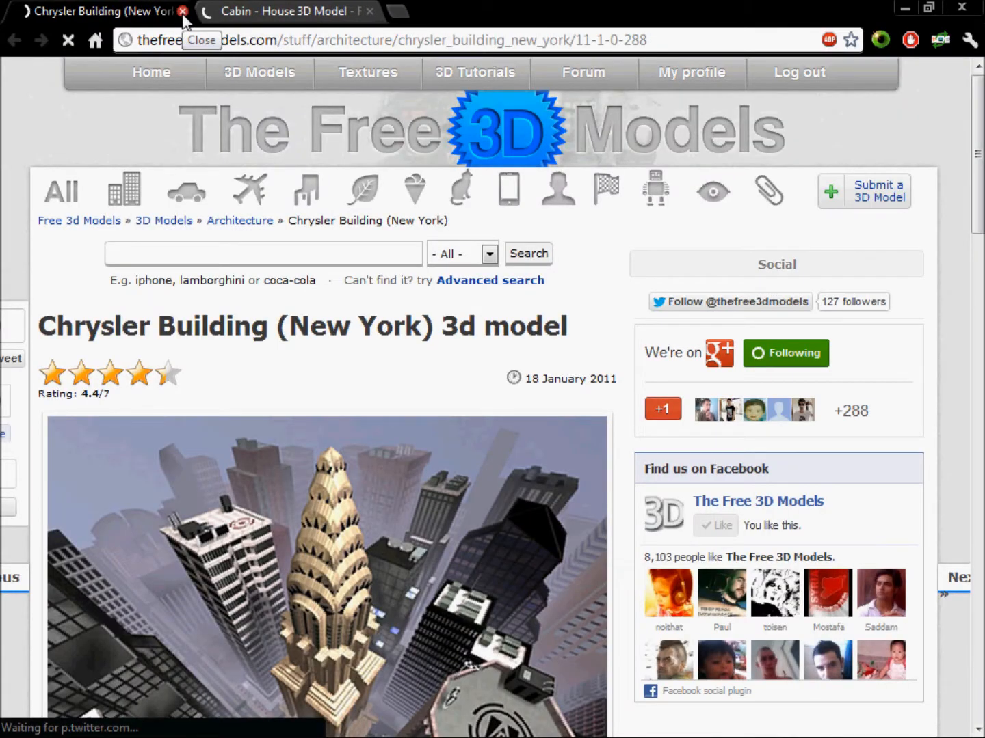
{"action": "scroll", "coordinate": [374, 227], "scroll_direction": "down", "scroll_amount": 4}
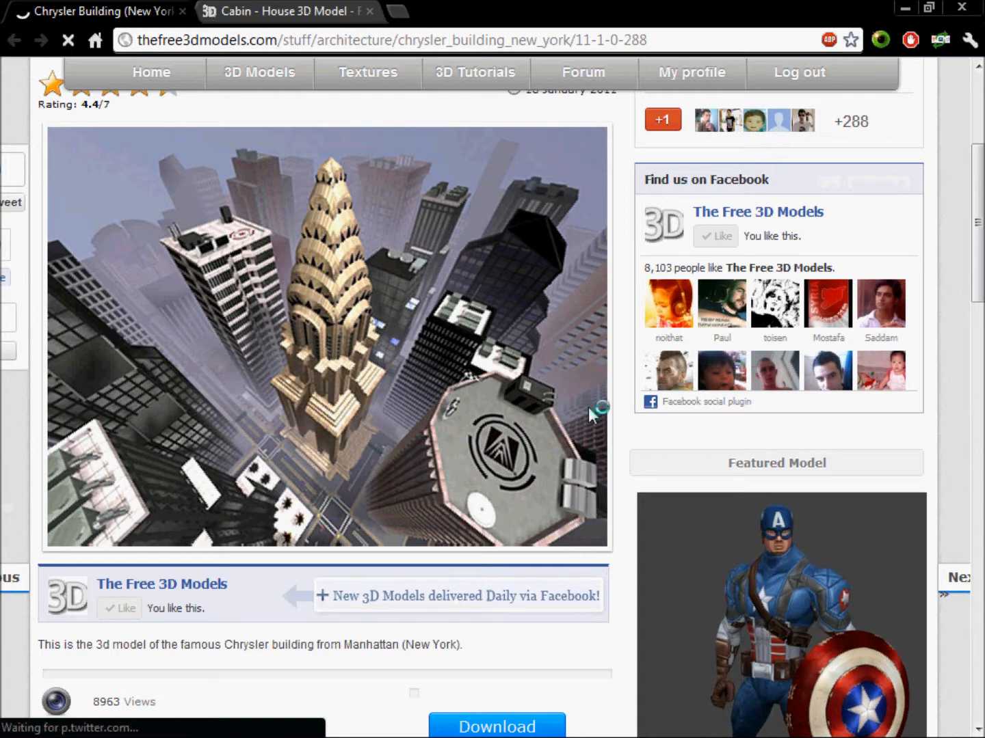
{"action": "left_click_drag", "start_coordinate": [223, 644], "coordinate": [314, 649]}
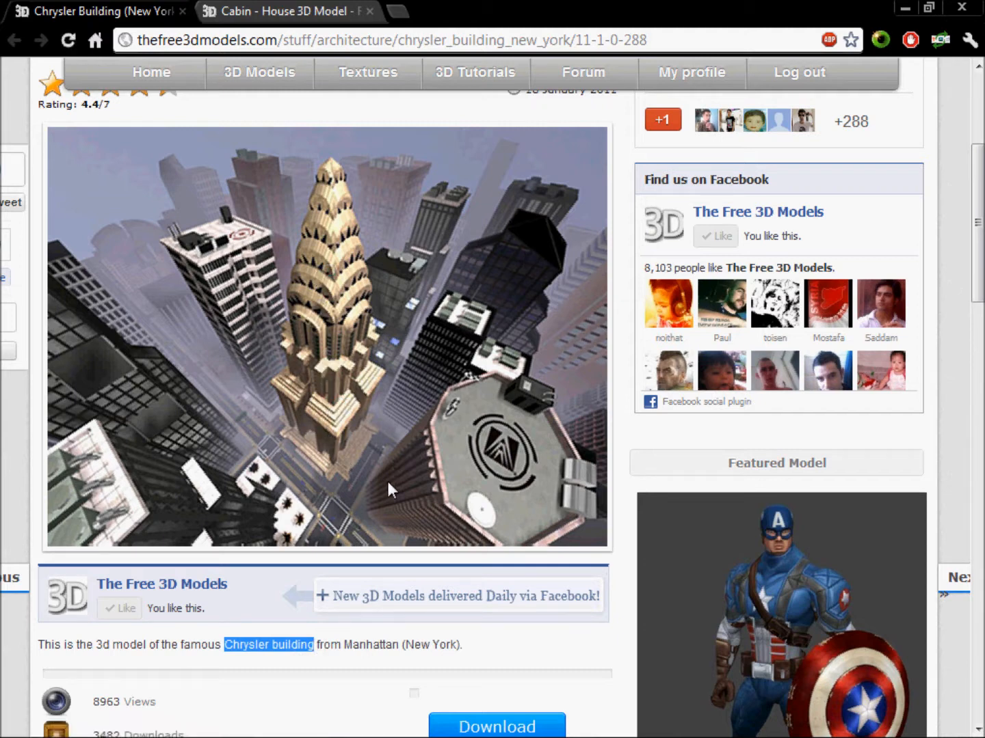
Examine the Cabin - House model's page, including its preview image, file format and download section.
{"action": "left_click", "coordinate": [218, 10]}
{"action": "scroll", "coordinate": [446, 338], "scroll_direction": "down", "scroll_amount": 5}
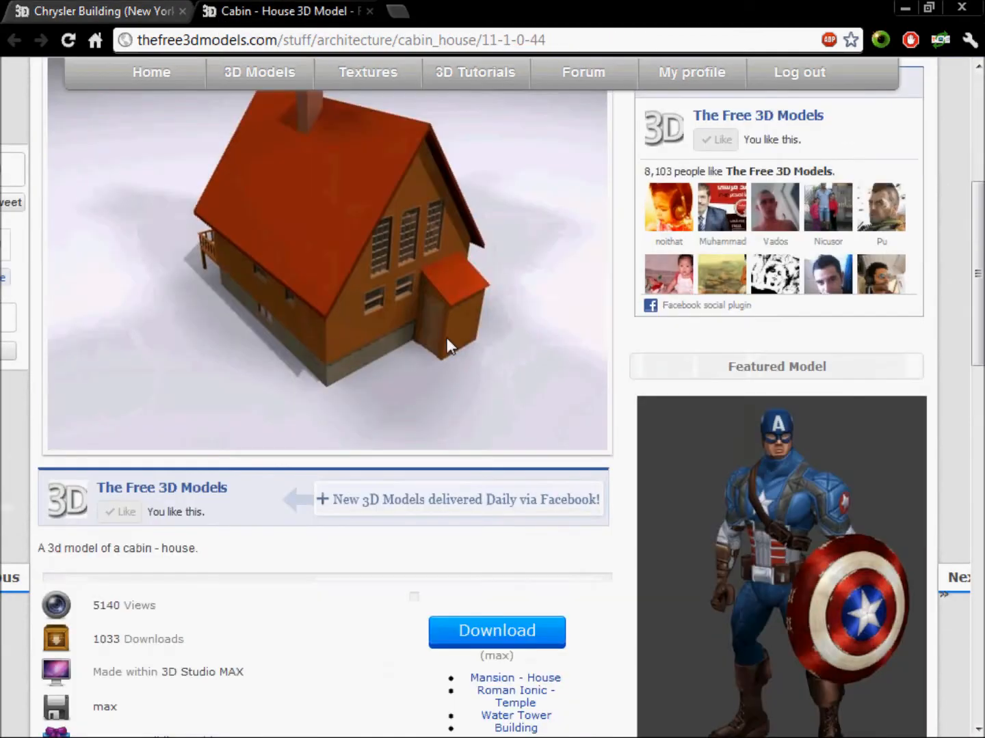
{"action": "scroll", "coordinate": [515, 400], "scroll_direction": "up", "scroll_amount": 3}
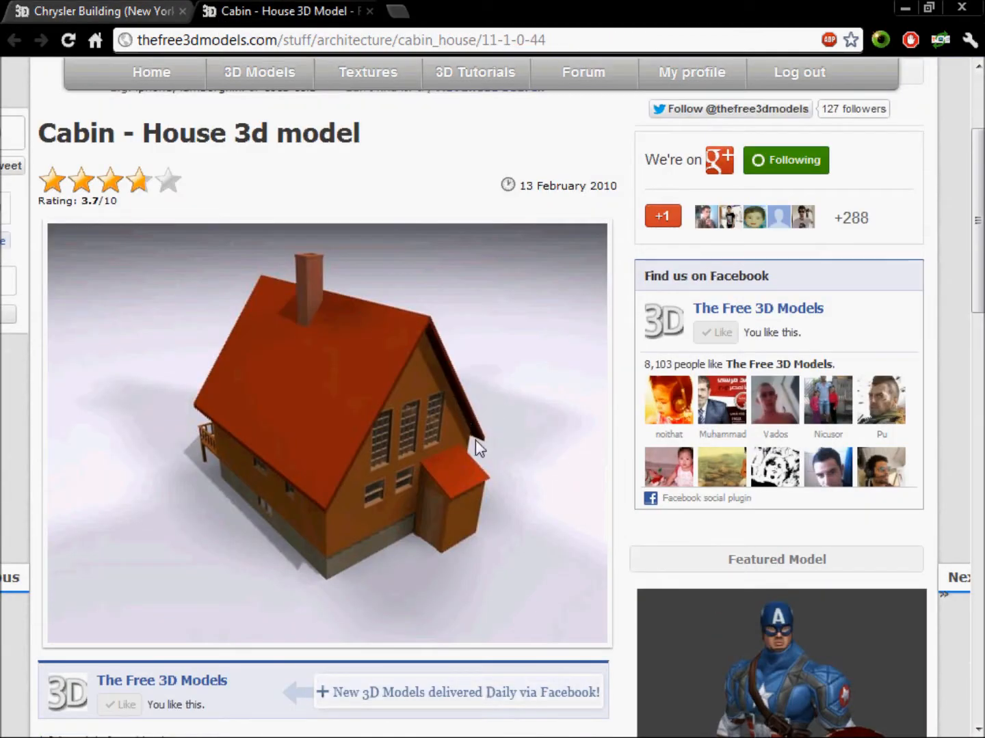
{"action": "scroll", "coordinate": [364, 489], "scroll_direction": "down", "scroll_amount": 5}
{"action": "scroll", "coordinate": [320, 479], "scroll_direction": "up", "scroll_amount": 4}
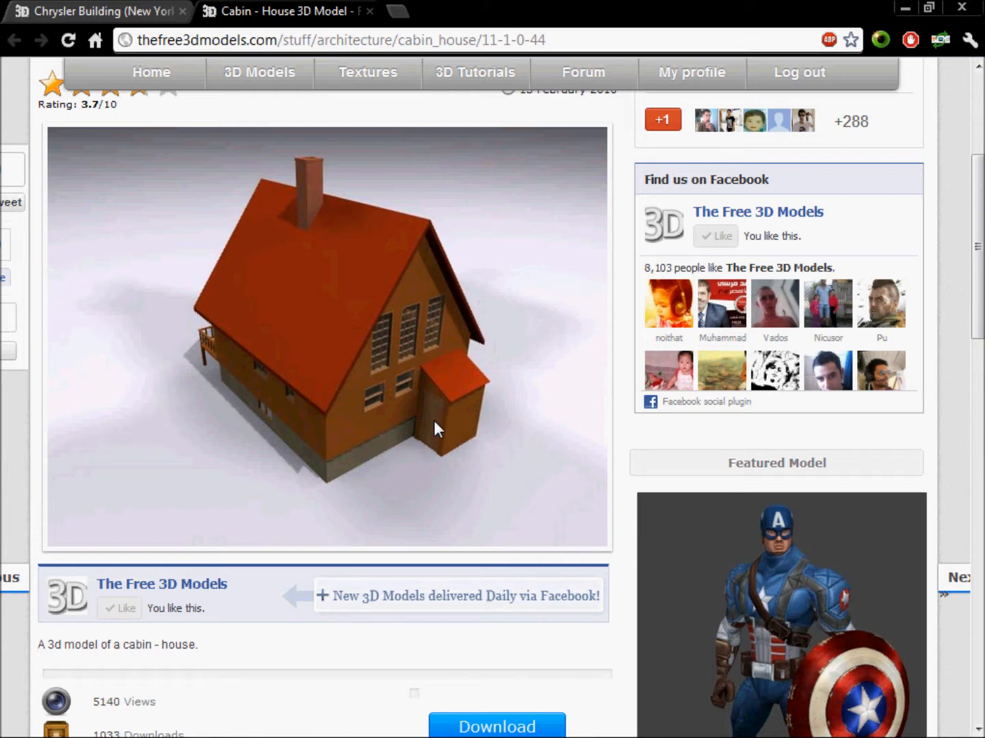
{"action": "scroll", "coordinate": [433, 421], "scroll_direction": "up", "scroll_amount": 3}
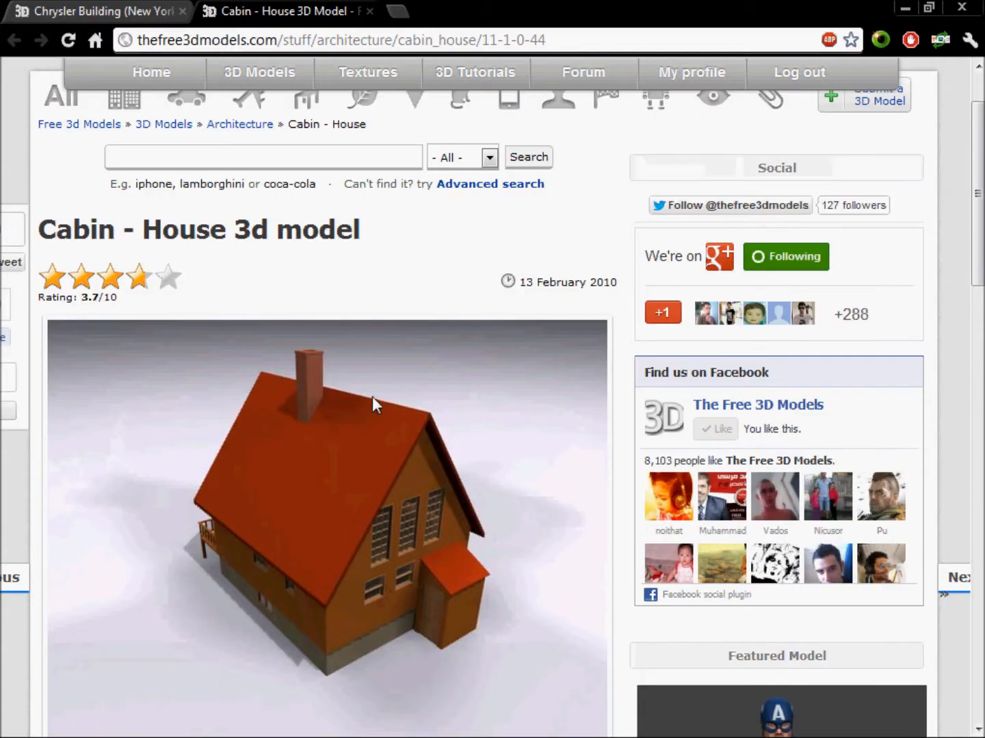
{"action": "scroll", "coordinate": [372, 400], "scroll_direction": "down", "scroll_amount": 3}
{"action": "scroll", "coordinate": [459, 437], "scroll_direction": "down", "scroll_amount": 5}
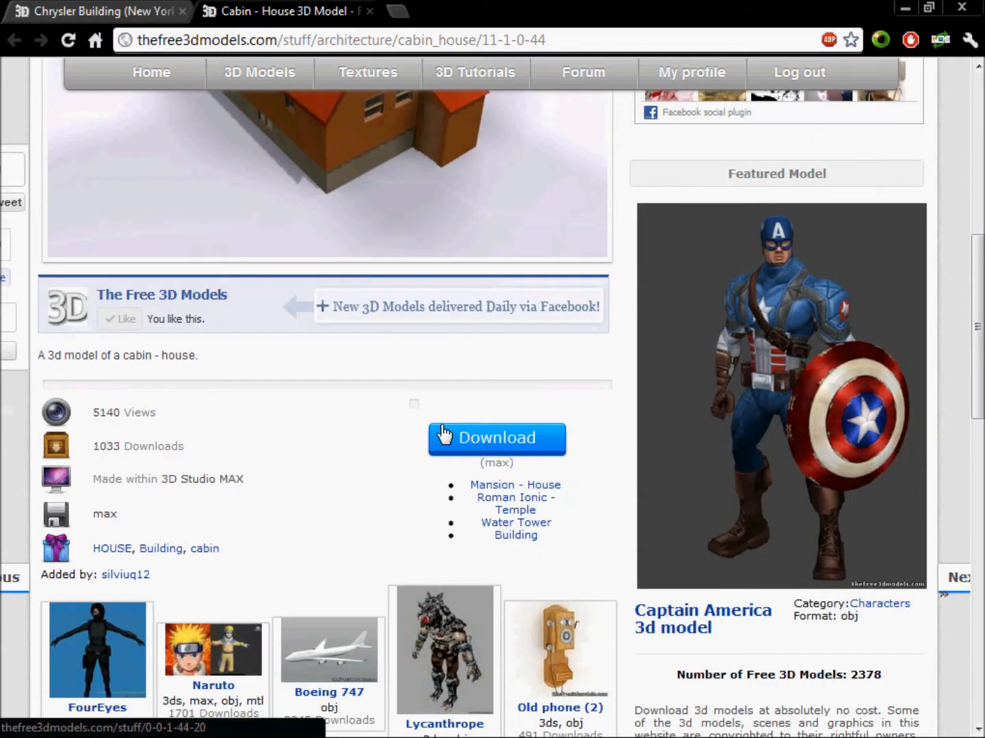
{"action": "scroll", "coordinate": [424, 445], "scroll_direction": "up", "scroll_amount": 9}
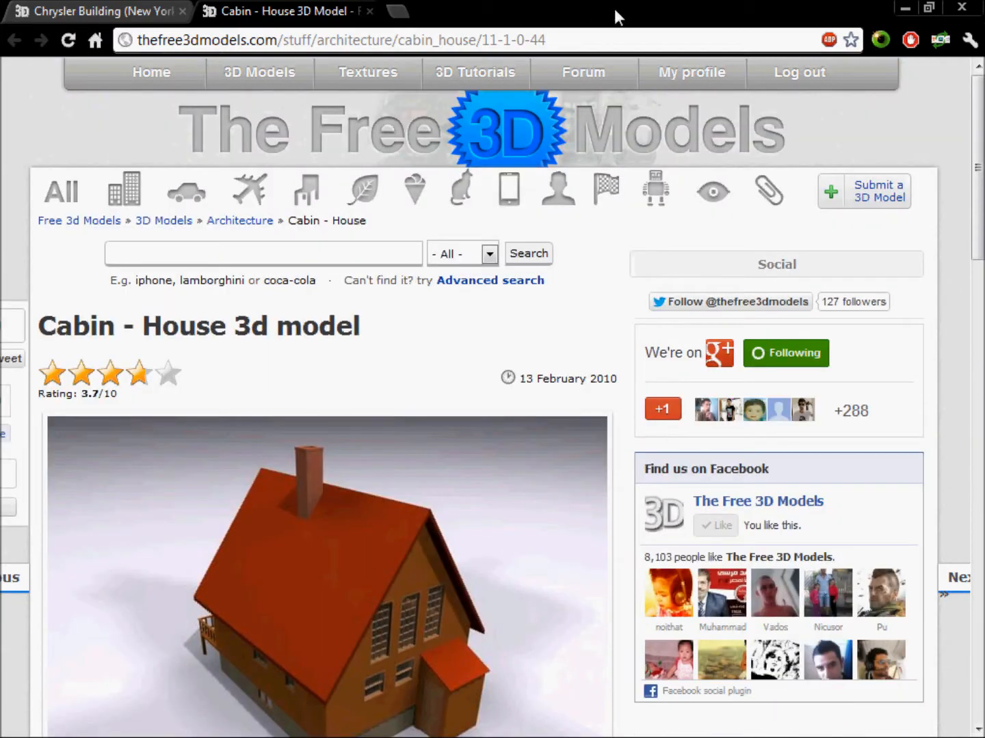
Switch to Unity and add the cabin model from the 3dm-cabin folder to the Level 1 scene.
{"action": "left_click", "coordinate": [166, 725]}
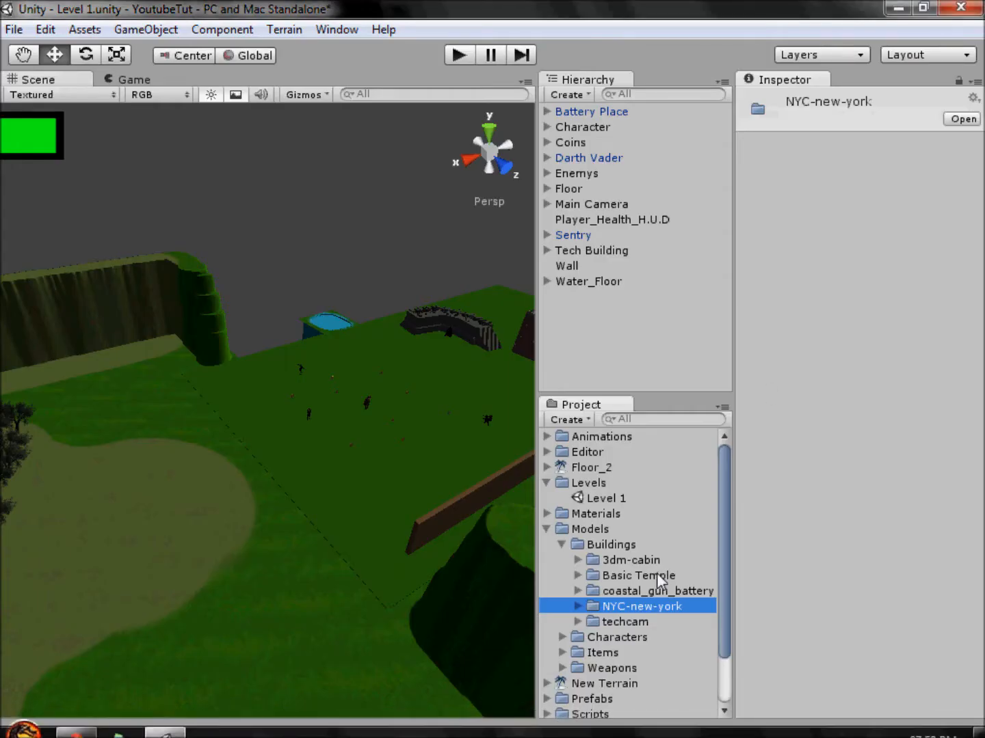
{"action": "scroll", "coordinate": [263, 417], "scroll_direction": "down", "scroll_amount": 5}
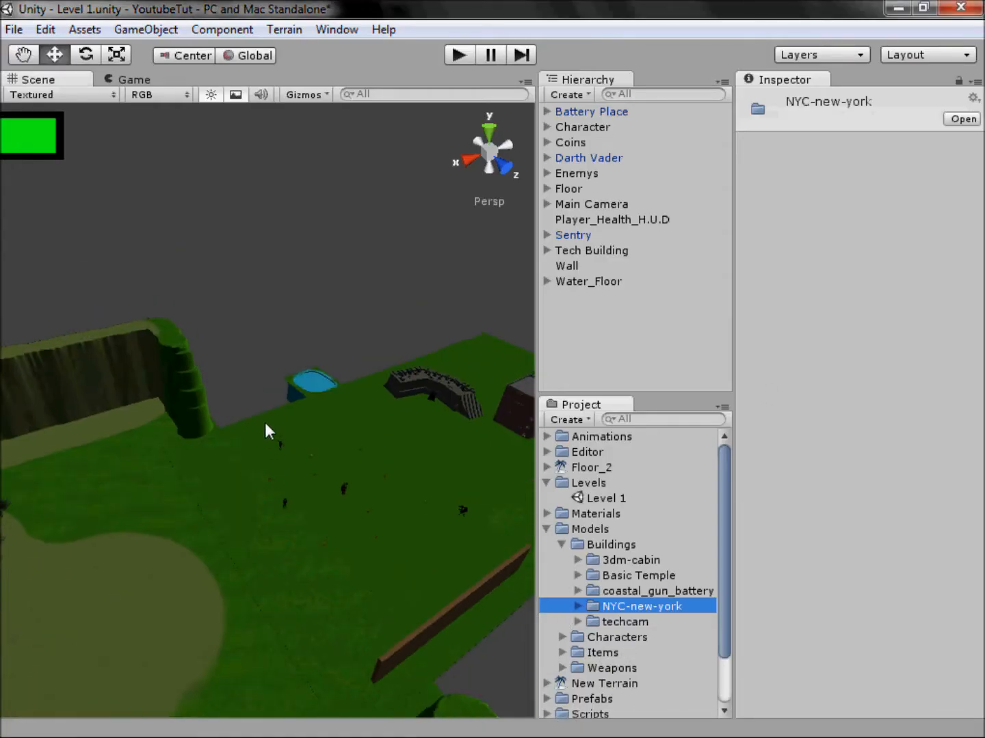
{"action": "scroll", "coordinate": [268, 405], "scroll_direction": "down", "scroll_amount": 4}
{"action": "scroll", "coordinate": [341, 365], "scroll_direction": "up", "scroll_amount": 6}
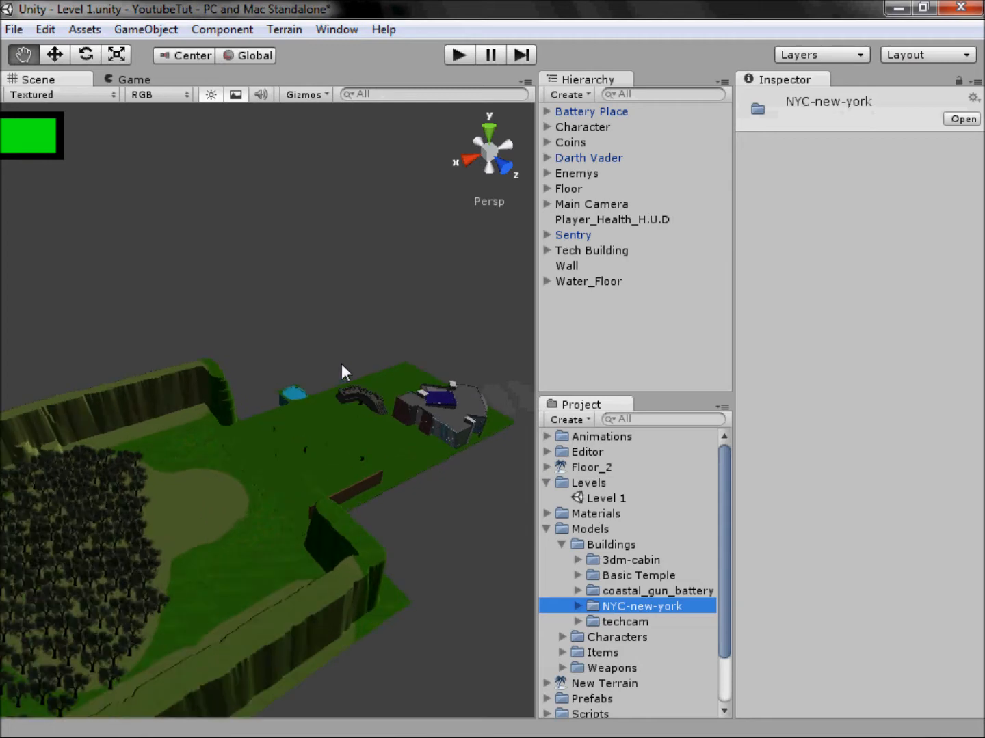
{"action": "scroll", "coordinate": [287, 437], "scroll_direction": "up", "scroll_amount": 4}
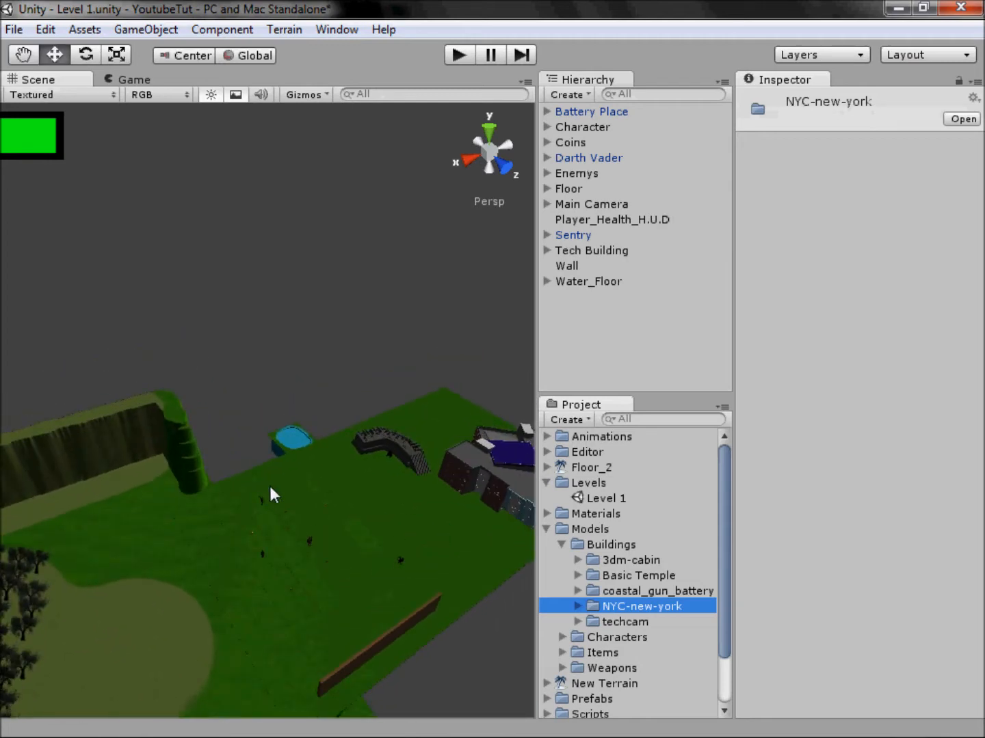
{"action": "left_click", "coordinate": [577, 561]}
{"action": "left_click_drag", "start_coordinate": [630, 575], "coordinate": [589, 336]}
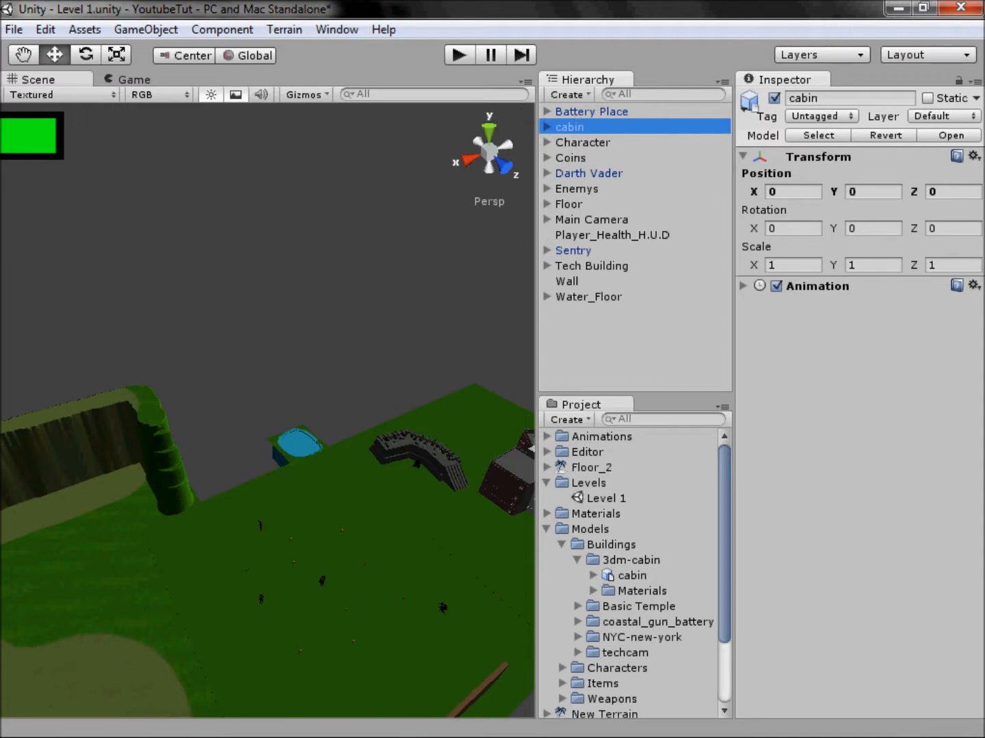
Focus the scene view on the cabin and stand it upright by setting its X rotation to 270.
{"action": "scroll", "coordinate": [301, 497], "scroll_direction": "down", "scroll_amount": 3}
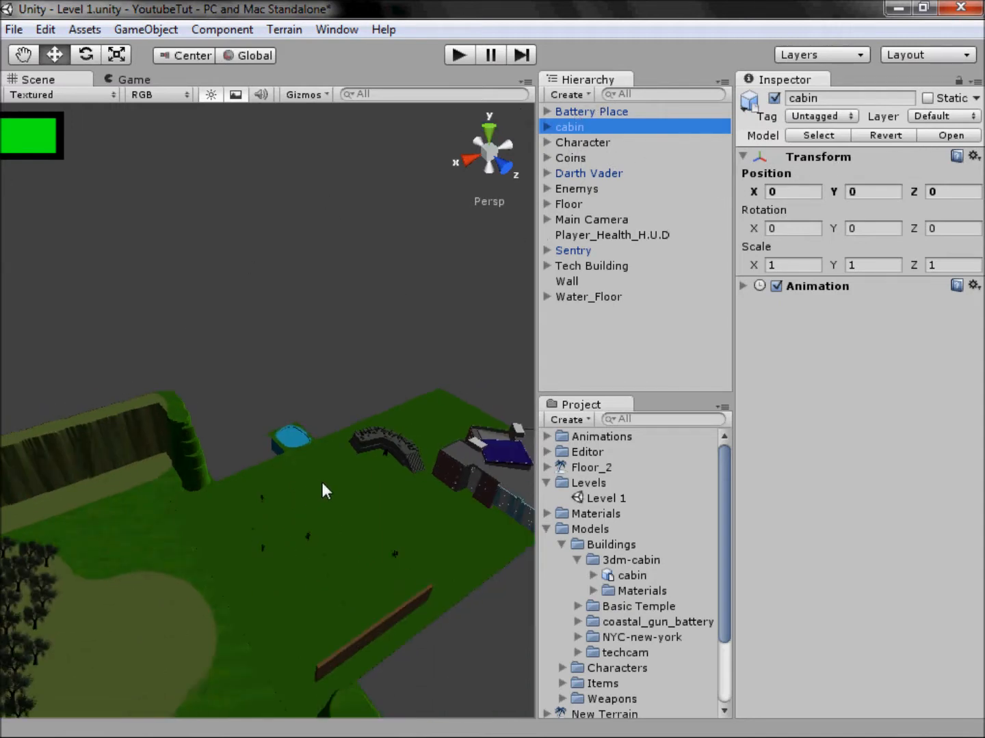
{"action": "scroll", "coordinate": [227, 484], "scroll_direction": "down", "scroll_amount": 5}
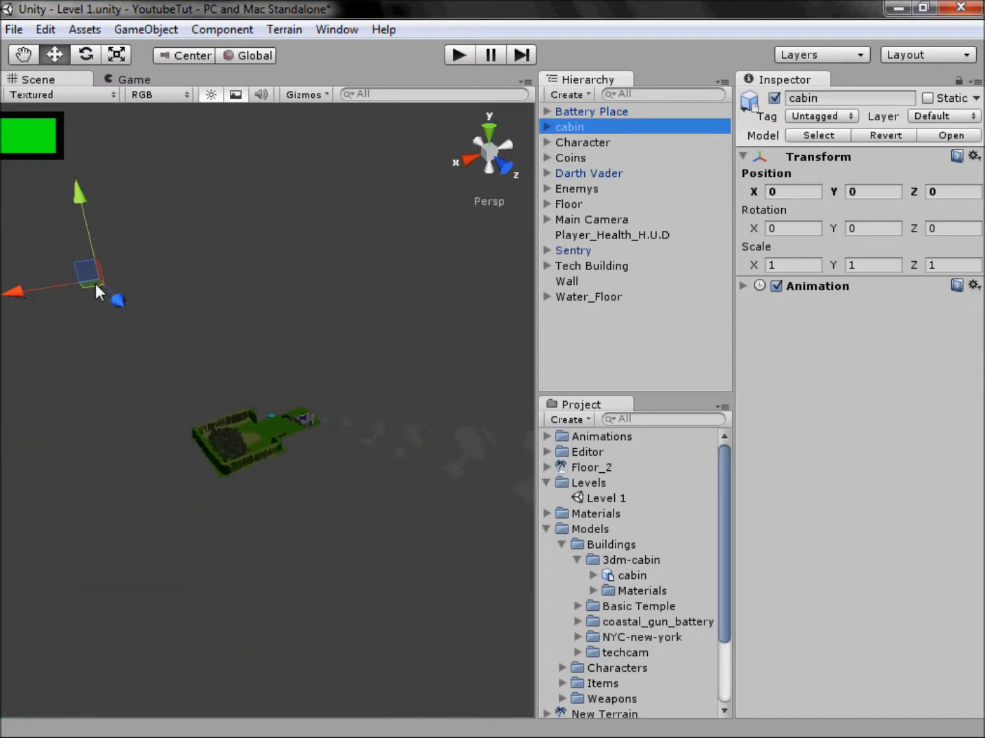
{"action": "scroll", "coordinate": [339, 482], "scroll_direction": "up", "scroll_amount": 5}
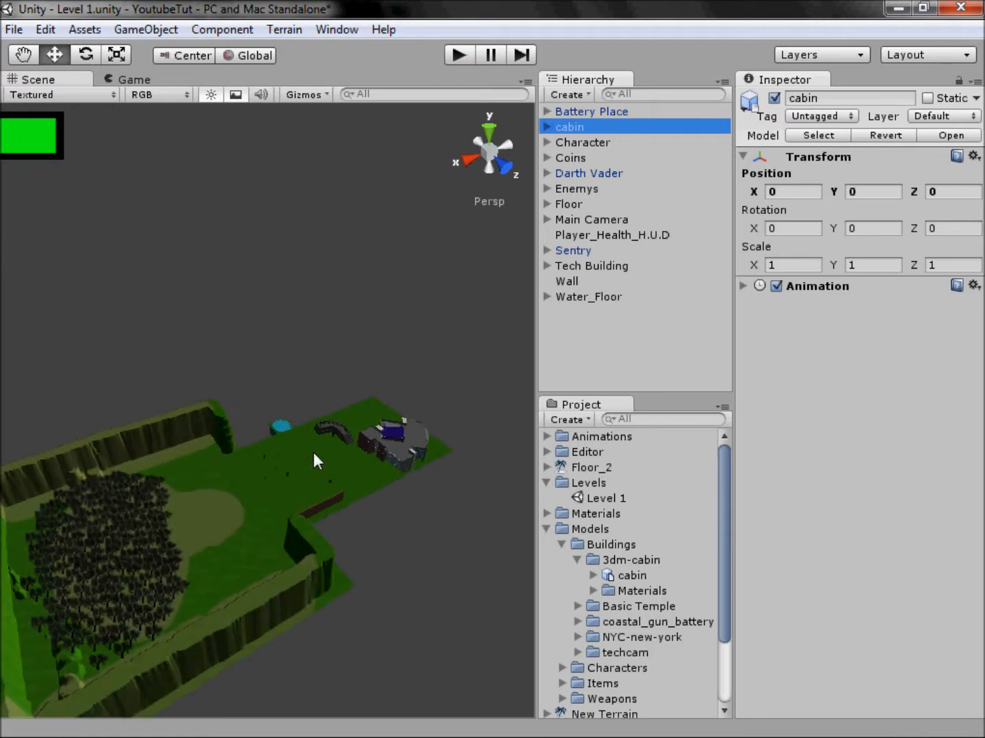
{"action": "scroll", "coordinate": [314, 462], "scroll_direction": "up", "scroll_amount": 5}
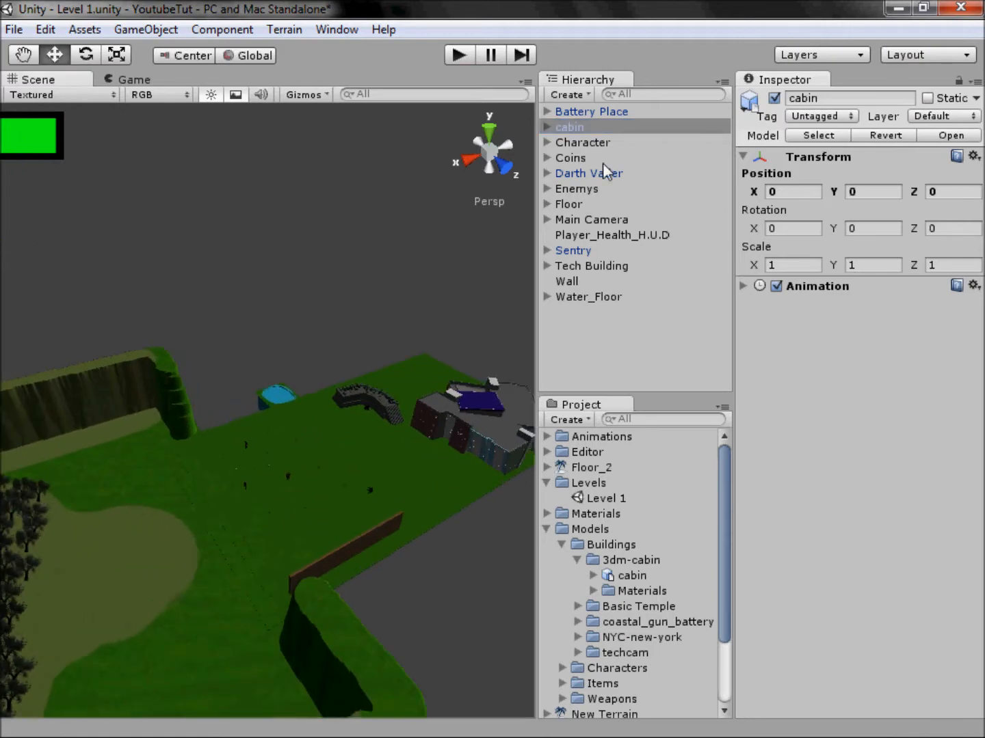
{"action": "double_click", "coordinate": [575, 127]}
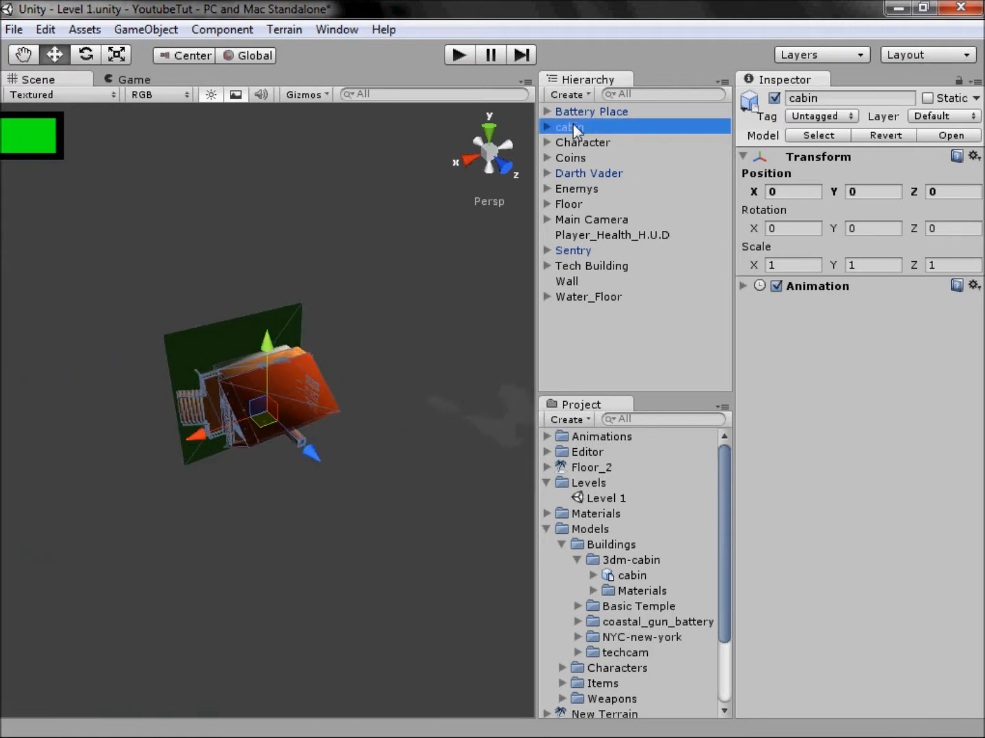
{"action": "scroll", "coordinate": [372, 330], "scroll_direction": "up", "scroll_amount": 3}
{"action": "scroll", "coordinate": [372, 330], "scroll_direction": "down", "scroll_amount": 2}
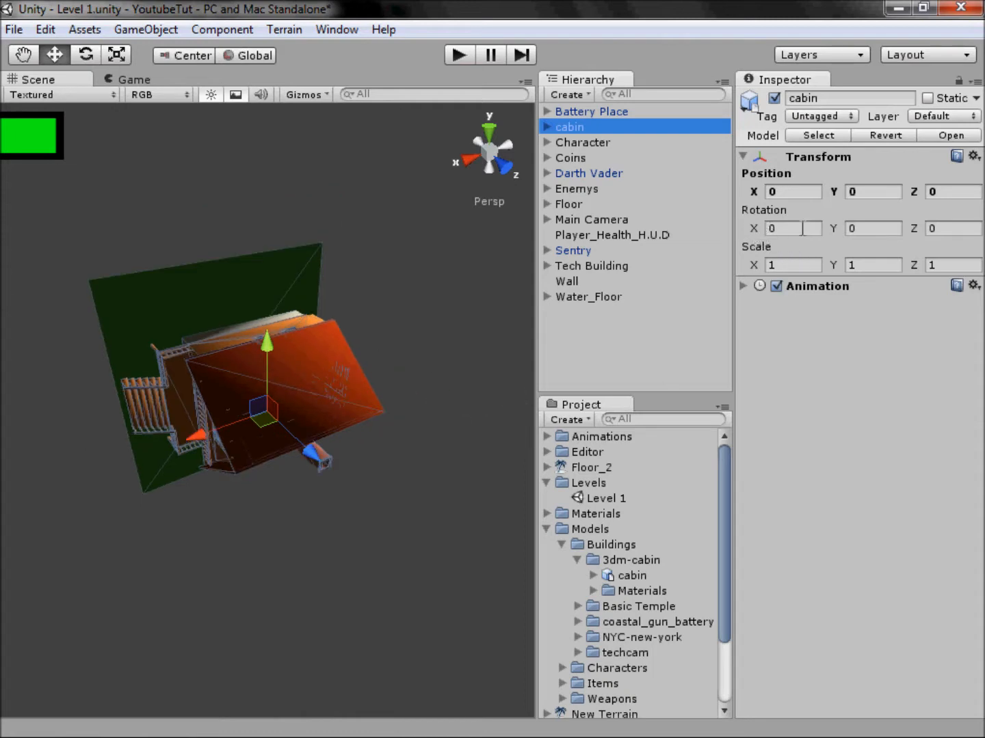
{"action": "left_click", "coordinate": [771, 227]}
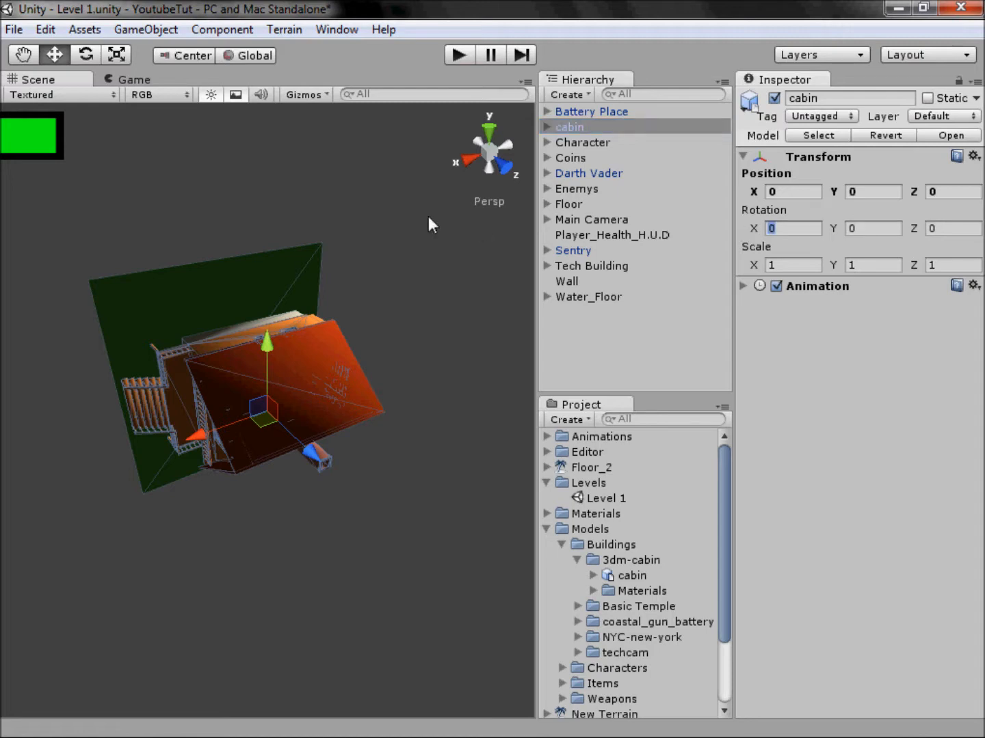
{"action": "type", "text": "-90"}
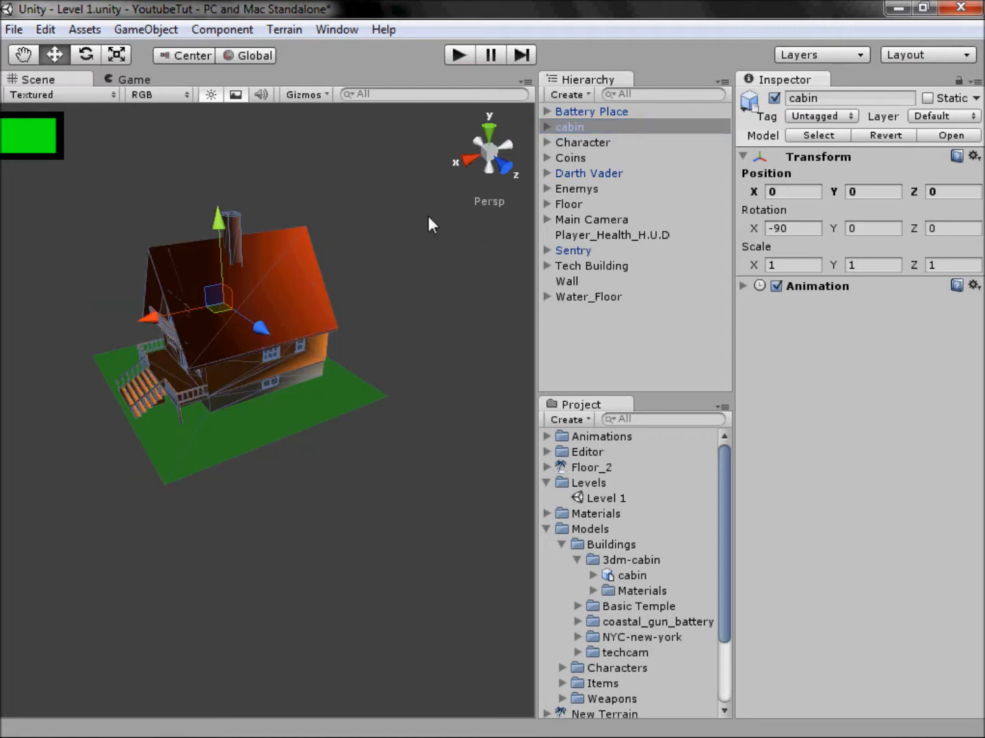
{"action": "left_click", "coordinate": [815, 228]}
{"action": "type", "text": "270"}
Bring the cabin's front into view and turn off the scene lighting so the model shows brightly.
{"action": "left_click", "coordinate": [356, 336]}
{"action": "left_click_drag", "start_coordinate": [351, 335], "coordinate": [258, 445], "text": "alt"}
{"action": "left_click_drag", "start_coordinate": [113, 479], "coordinate": [128, 536], "text": "alt"}
{"action": "scroll", "coordinate": [127, 536], "scroll_direction": "up", "scroll_amount": 5}
{"action": "scroll", "coordinate": [128, 537], "scroll_direction": "down", "scroll_amount": 3}
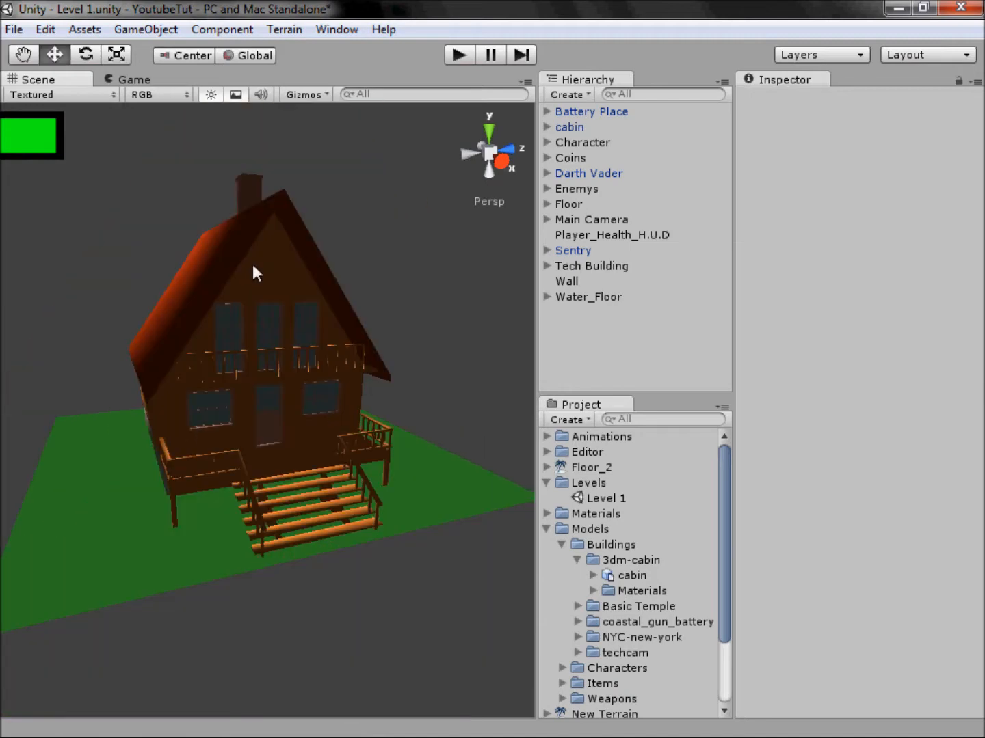
{"action": "left_click", "coordinate": [211, 95]}
Examine the cabin's front windows, walls and wooden deck up close.
{"action": "left_click_drag", "start_coordinate": [369, 288], "coordinate": [350, 228], "text": "alt"}
{"action": "scroll", "coordinate": [348, 298], "scroll_direction": "up", "scroll_amount": 10}
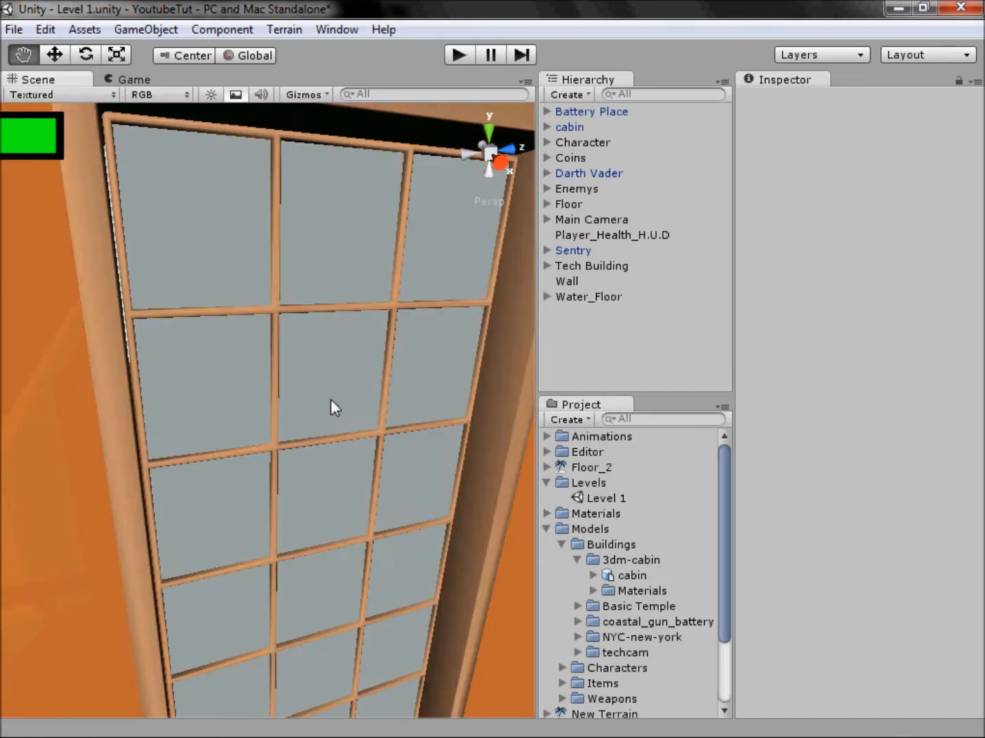
{"action": "key", "text": "w"}
{"action": "left_click_drag", "start_coordinate": [332, 399], "coordinate": [297, 388], "text": "alt"}
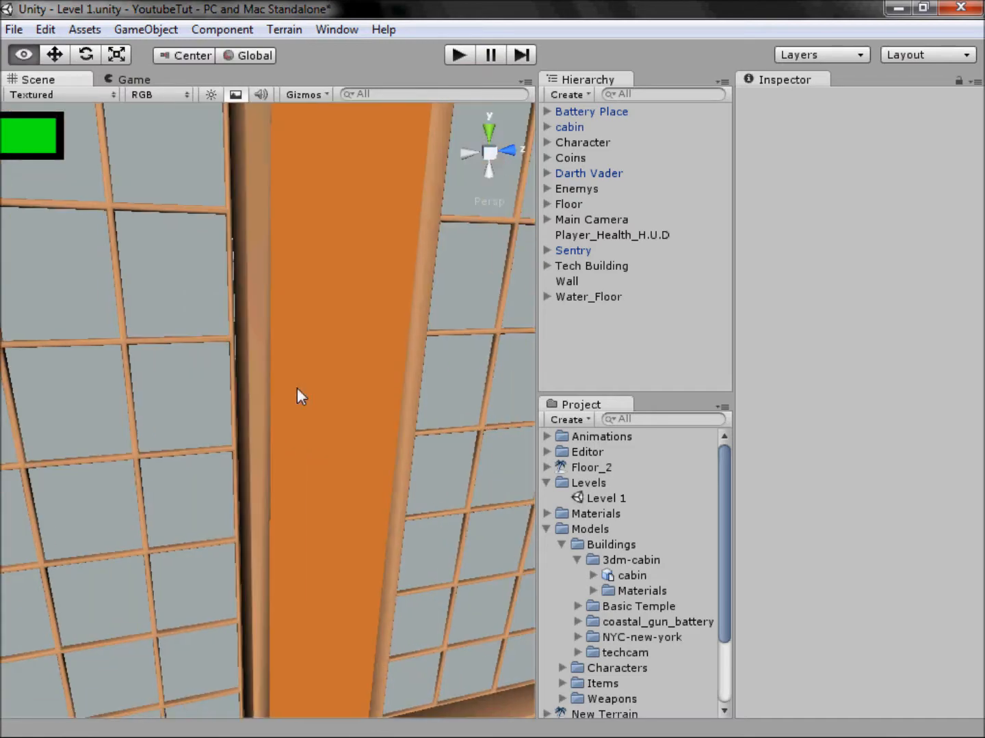
{"action": "scroll", "coordinate": [298, 388], "scroll_direction": "up", "scroll_amount": 5}
{"action": "scroll", "coordinate": [302, 387], "scroll_direction": "down", "scroll_amount": 5}
{"action": "middle_click_drag", "start_coordinate": [303, 387], "coordinate": [260, 117]}
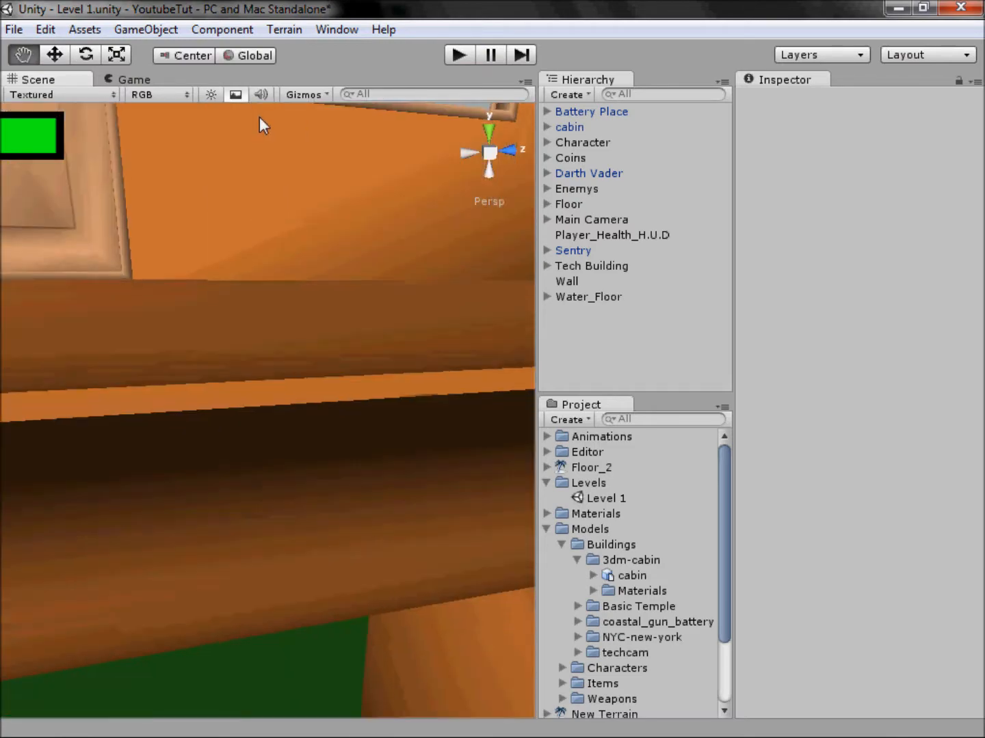
{"action": "scroll", "coordinate": [276, 219], "scroll_direction": "down", "scroll_amount": 10}
{"action": "middle_click_drag", "start_coordinate": [276, 218], "coordinate": [307, 244]}
Examine the cabin's front door and its window mesh up close, and return to a full view of the house.
{"action": "scroll", "coordinate": [307, 244], "scroll_direction": "up", "scroll_amount": 10}
{"action": "middle_click_drag", "start_coordinate": [243, 282], "coordinate": [264, 372]}
{"action": "left_click", "coordinate": [268, 427]}
{"action": "left_click", "coordinate": [264, 479]}
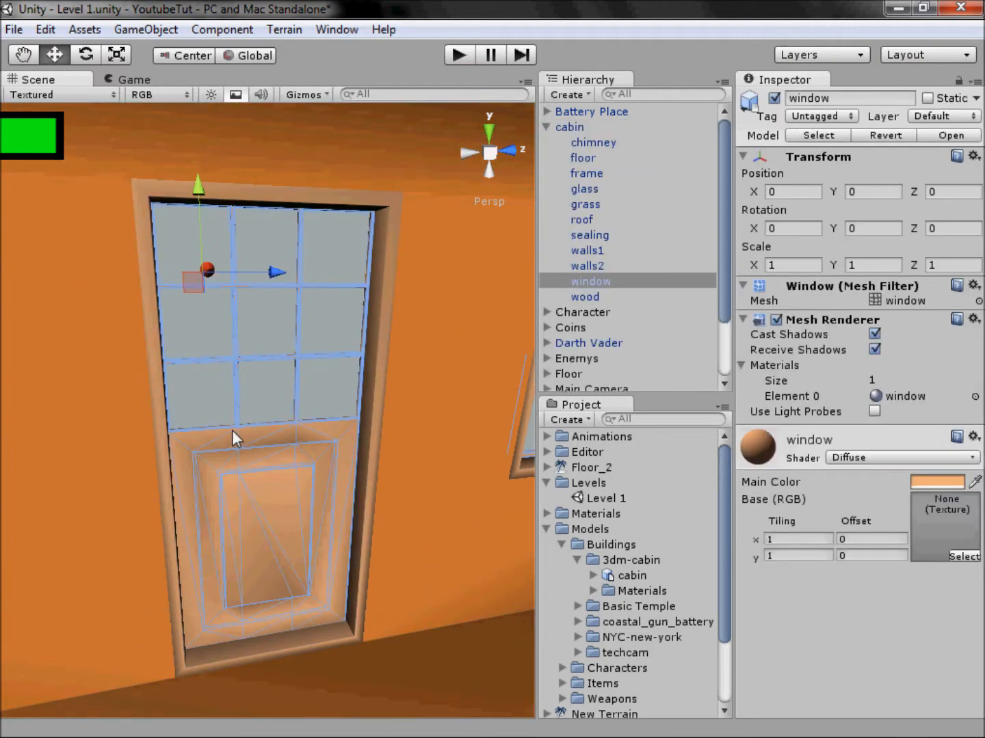
{"action": "left_click", "coordinate": [547, 125]}
{"action": "scroll", "coordinate": [374, 289], "scroll_direction": "down", "scroll_amount": 10}
{"action": "left_click", "coordinate": [375, 297]}
{"action": "left_click_drag", "start_coordinate": [446, 337], "coordinate": [504, 440], "text": "alt"}
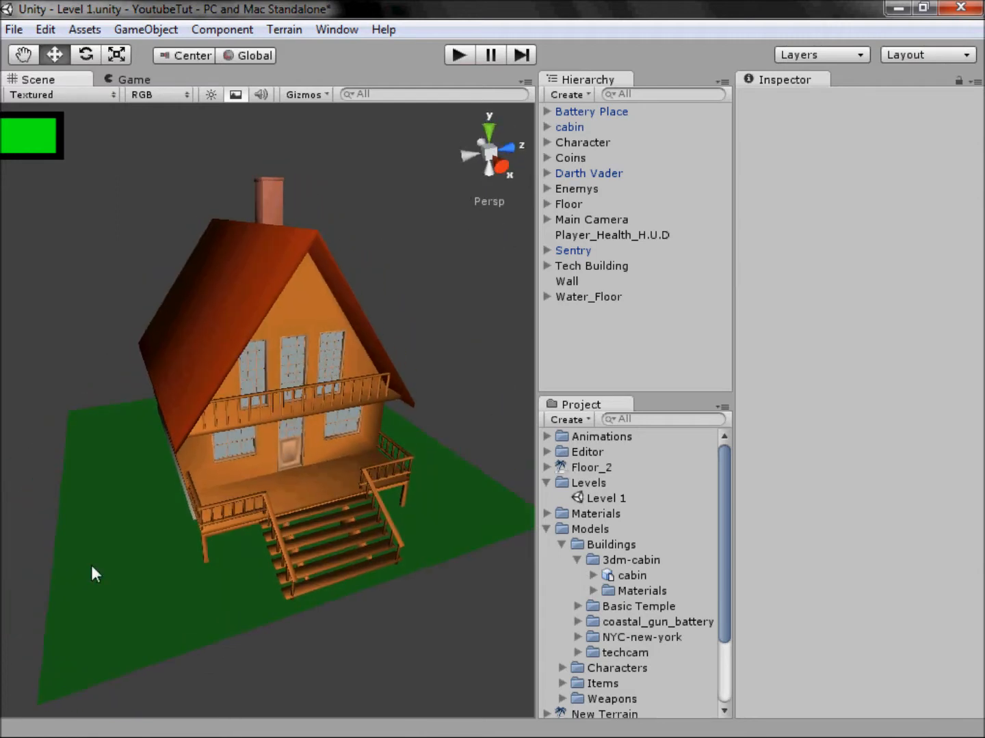
Delete the grass plane from the cabin object, accepting the loss of the prefab connection, and collapse the cabin's children.
{"action": "left_click", "coordinate": [136, 606]}
{"action": "left_click", "coordinate": [136, 606]}
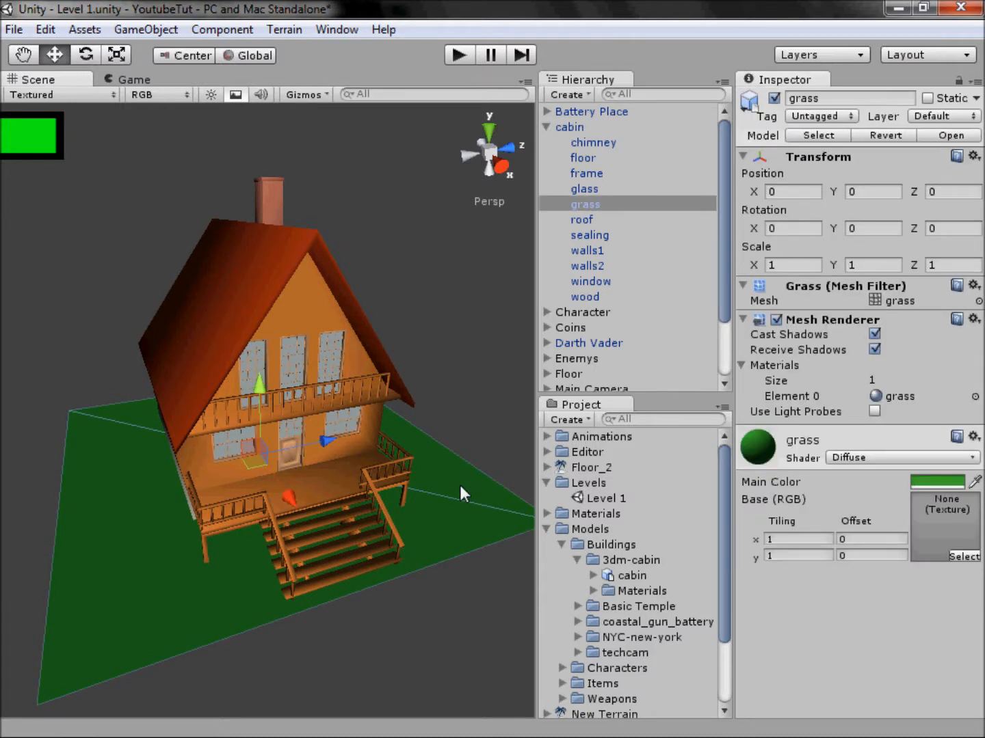
{"action": "key", "text": "Delete"}
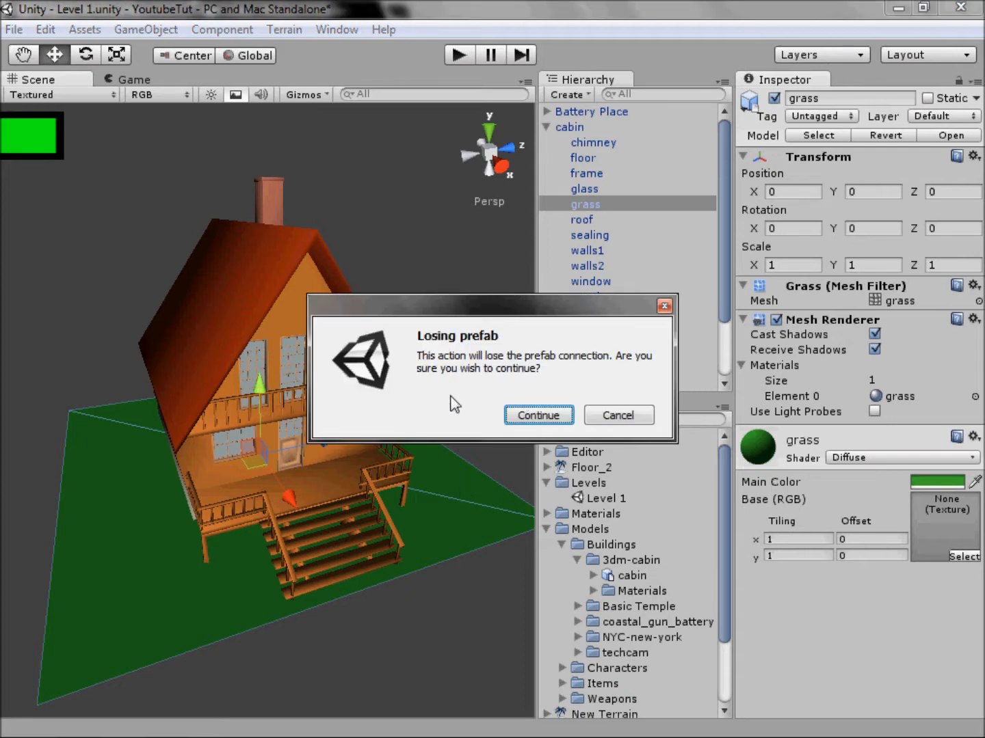
{"action": "left_click", "coordinate": [538, 417]}
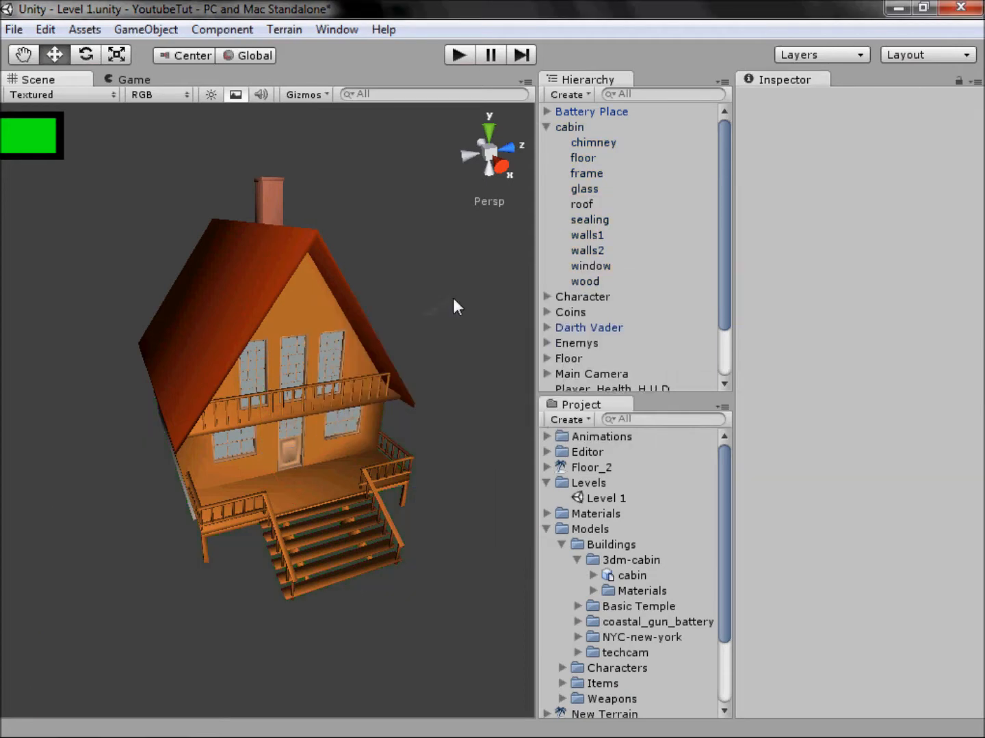
{"action": "left_click", "coordinate": [546, 127]}
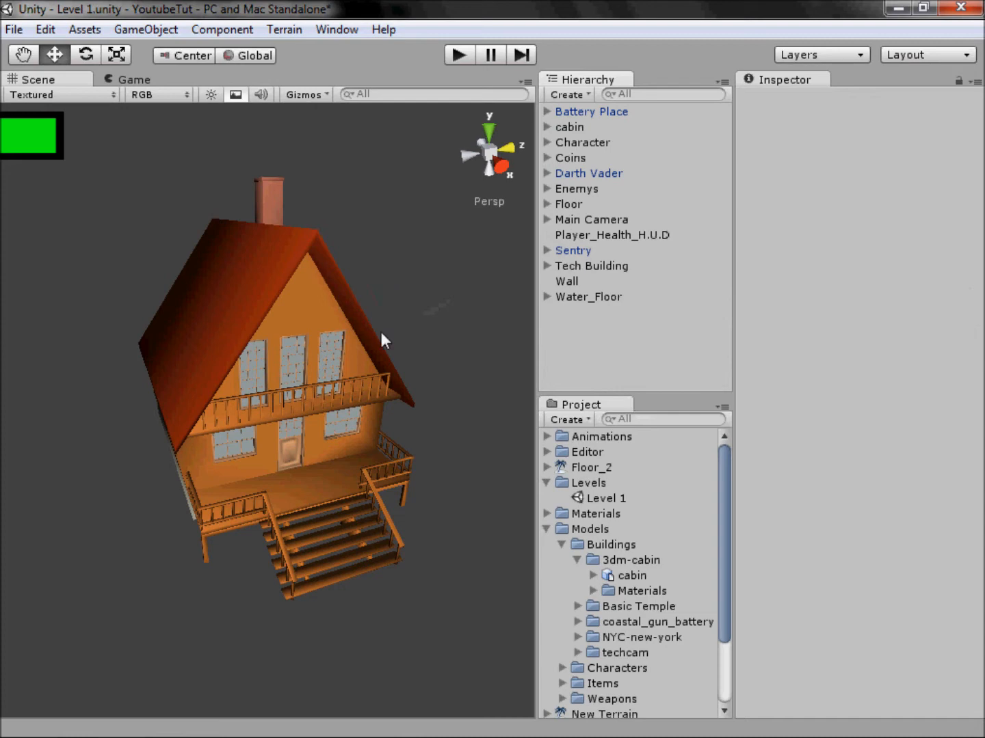
Rename the 3dm-cabin folder in the project's Buildings folder as Wood Cabin.
{"action": "left_click", "coordinate": [629, 575]}
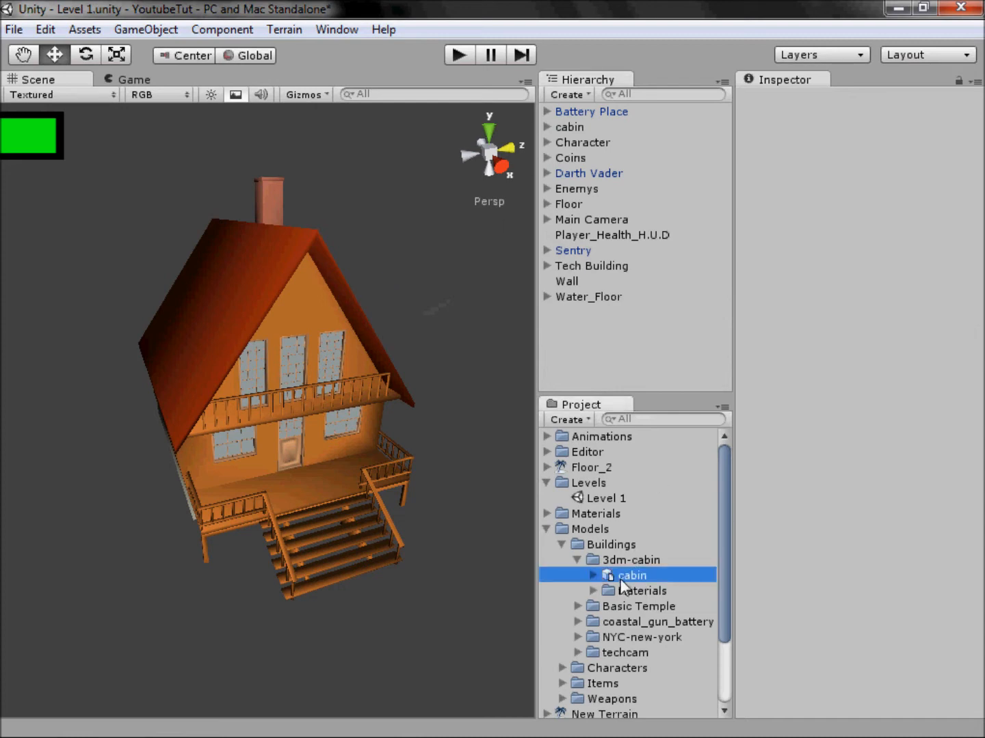
{"action": "left_click", "coordinate": [614, 562]}
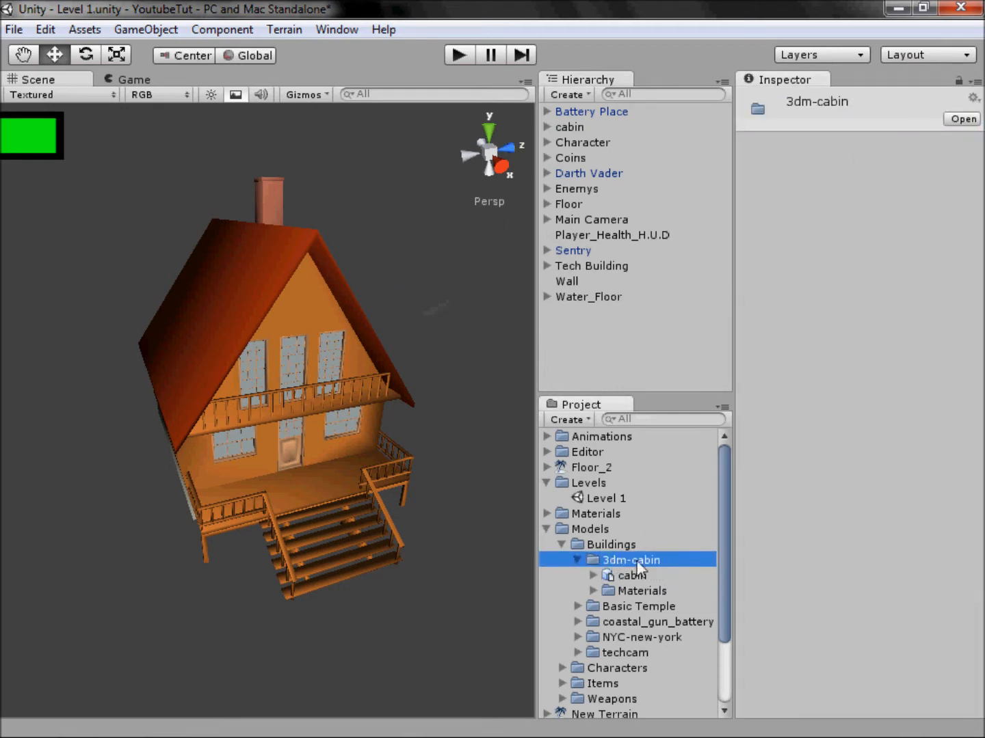
{"action": "right_click", "coordinate": [635, 558]}
{"action": "left_click", "coordinate": [629, 559]}
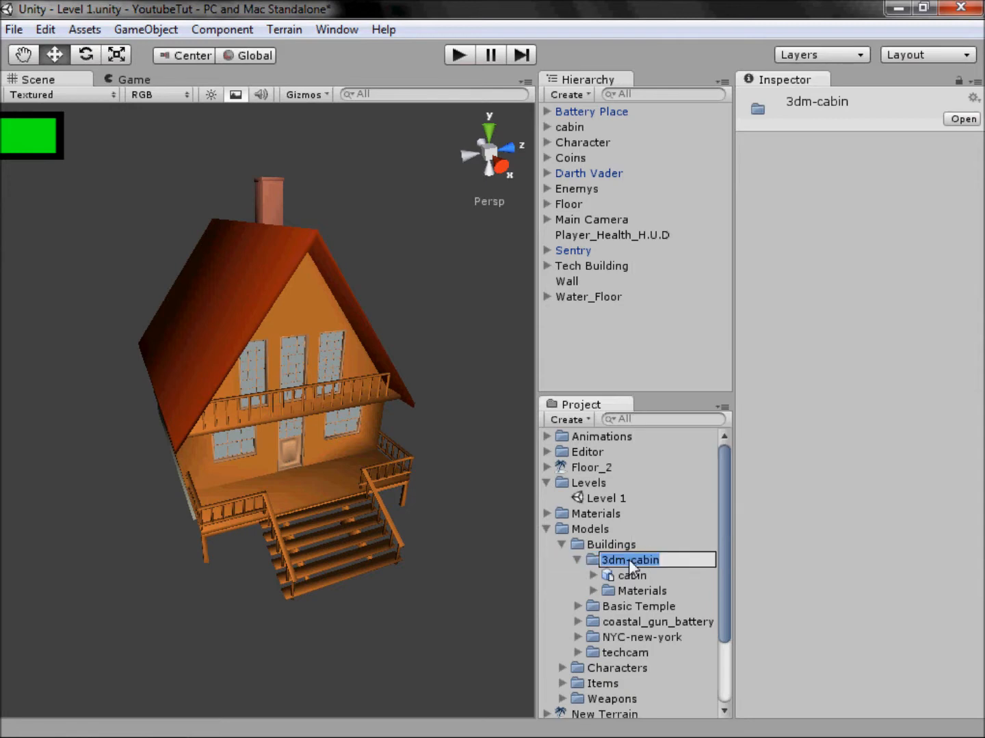
{"action": "type", "text": "Wood_Cab"}
{"action": "key", "text": "BackSpace"}
{"action": "key", "text": "BackSpace"}
{"action": "key", "text": "BackSpace"}
{"action": "key", "text": "BackSpace"}
{"action": "type", "text": "Cabin"}
{"action": "key", "text": "Return"}
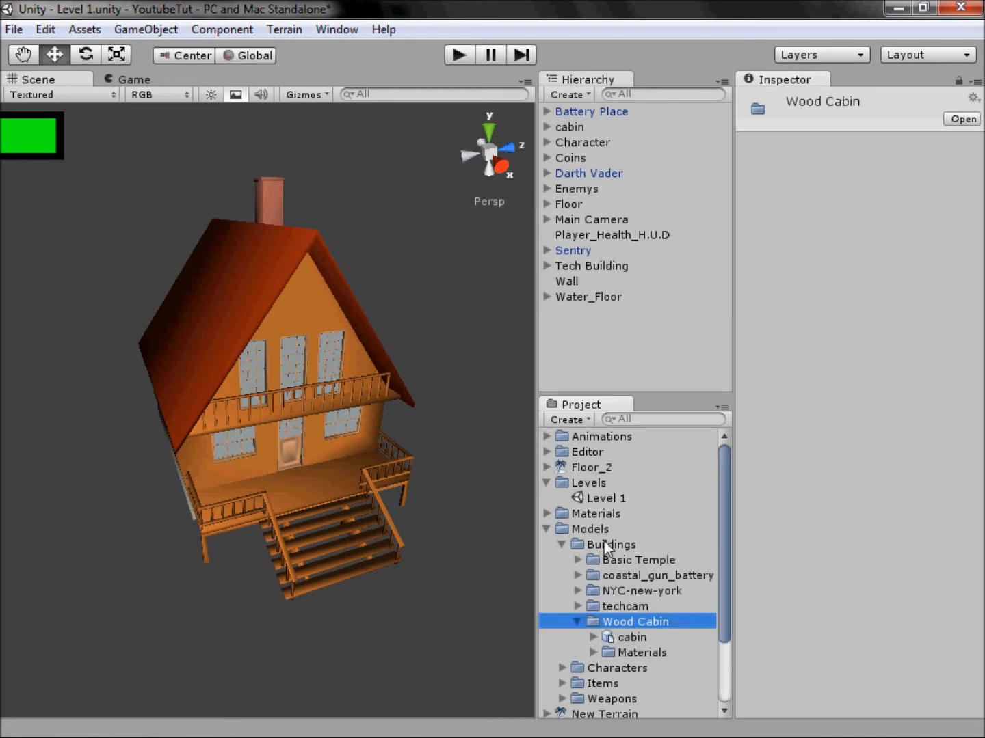
Rename the cabin object in the scene hierarchy as Wood Cabin, reusing the folder's name.
{"action": "left_click", "coordinate": [305, 372]}
{"action": "scroll", "coordinate": [395, 318], "scroll_direction": "down", "scroll_amount": 5}
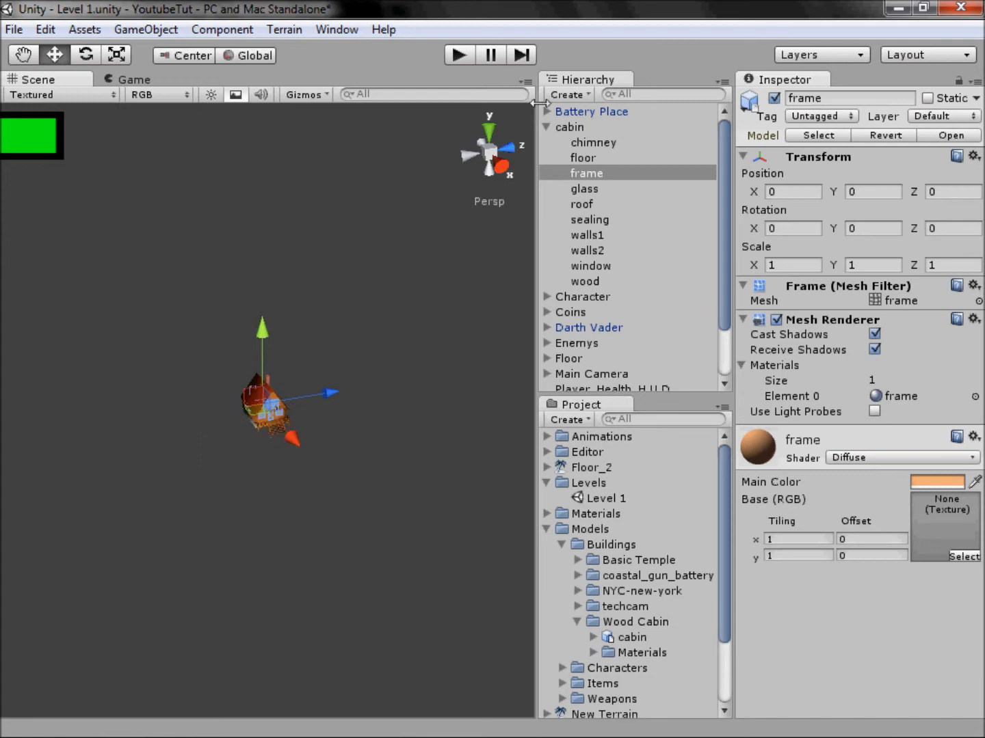
{"action": "left_click", "coordinate": [566, 127]}
{"action": "left_click", "coordinate": [547, 127]}
{"action": "middle_click_drag", "start_coordinate": [415, 285], "coordinate": [290, 464]}
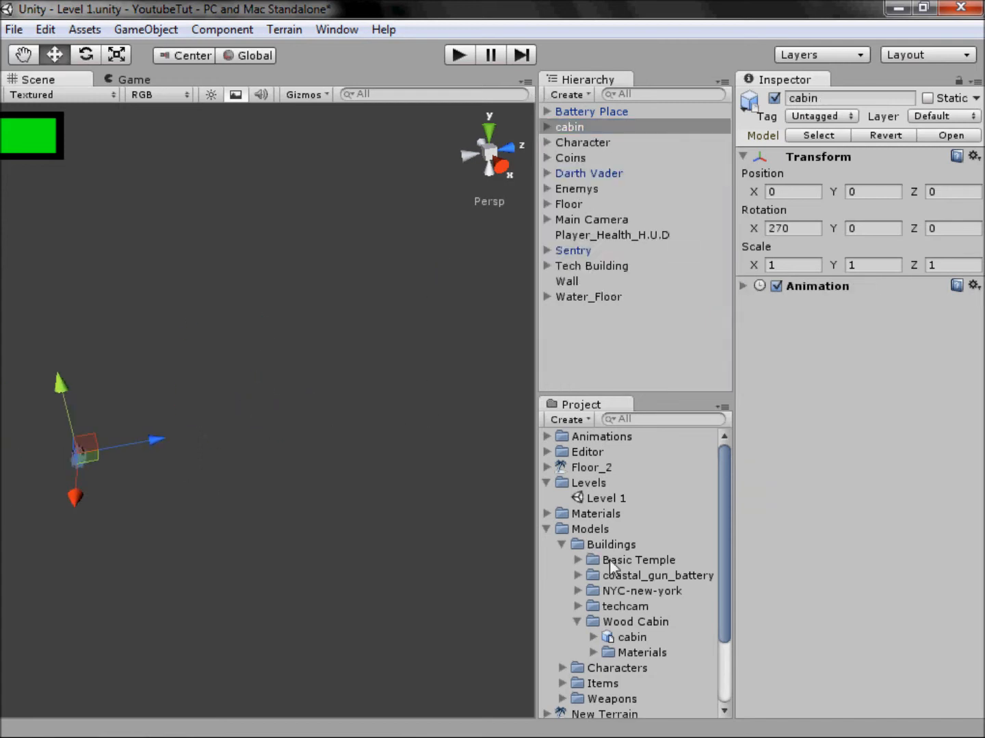
{"action": "double_click", "coordinate": [632, 622]}
{"action": "key", "text": "ctrl+c"}
{"action": "left_click", "coordinate": [582, 121]}
{"action": "key", "text": "F2"}
{"action": "key", "text": "ctrl+v"}
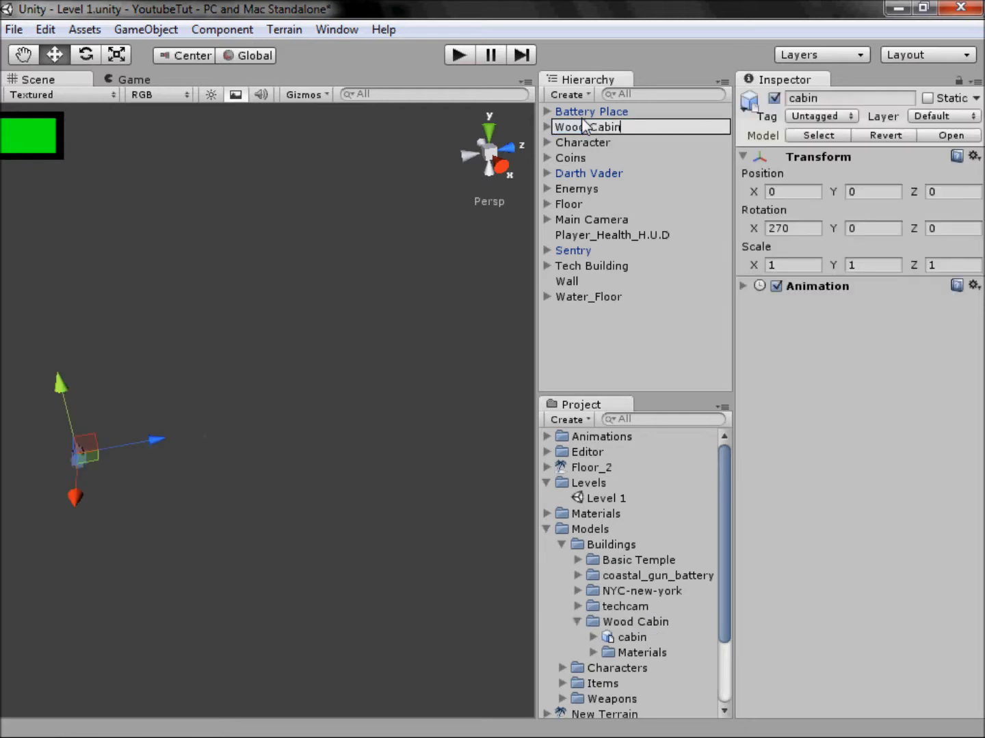
{"action": "key", "text": "Return"}
Move the Wood Cabin along the Z axis towards the level, to a Z position of about 748.
{"action": "scroll", "coordinate": [163, 513], "scroll_direction": "down", "scroll_amount": 5}
{"action": "middle_click_drag", "start_coordinate": [216, 548], "coordinate": [302, 461]}
{"action": "left_click_drag", "start_coordinate": [243, 421], "coordinate": [711, 392]}
{"action": "middle_click_drag", "start_coordinate": [68, 519], "coordinate": [50, 431]}
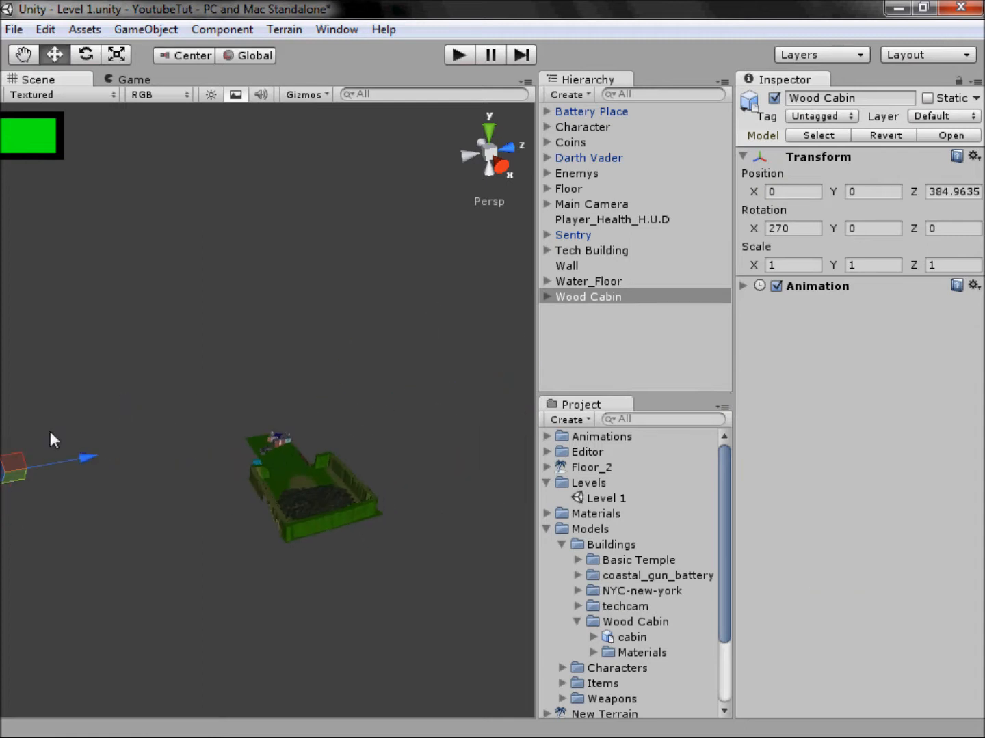
{"action": "left_click_drag", "start_coordinate": [83, 461], "coordinate": [443, 456]}
{"action": "scroll", "coordinate": [323, 481], "scroll_direction": "up", "scroll_amount": 5}
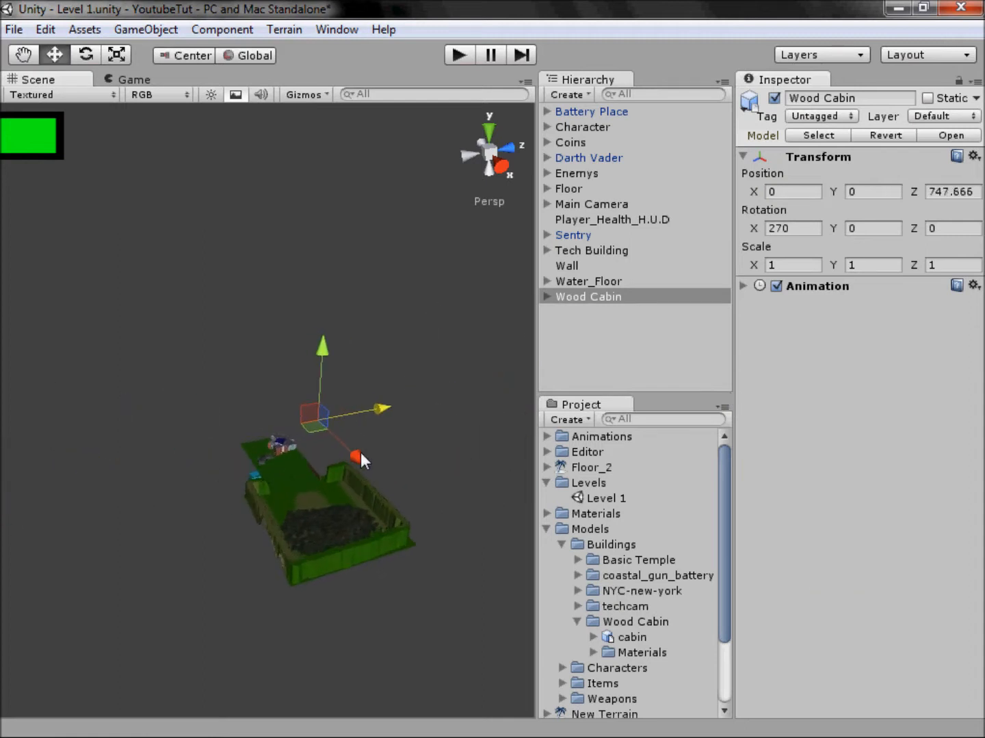
{"action": "scroll", "coordinate": [376, 520], "scroll_direction": "up", "scroll_amount": 5}
{"action": "middle_click_drag", "start_coordinate": [321, 551], "coordinate": [472, 414]}
{"action": "left_click", "coordinate": [459, 167]}
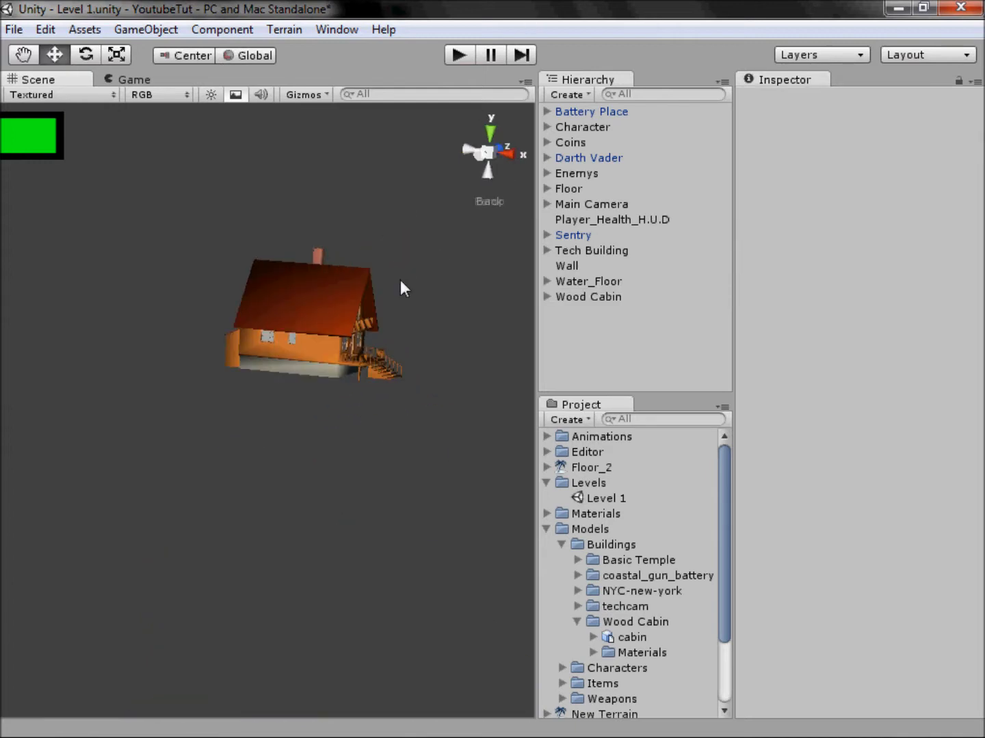
{"action": "left_click", "coordinate": [266, 373]}
{"action": "scroll", "coordinate": [269, 478], "scroll_direction": "down", "scroll_amount": 5}
{"action": "middle_click_drag", "start_coordinate": [246, 561], "coordinate": [437, 246]}
{"action": "scroll", "coordinate": [457, 222], "scroll_direction": "down", "scroll_amount": 5}
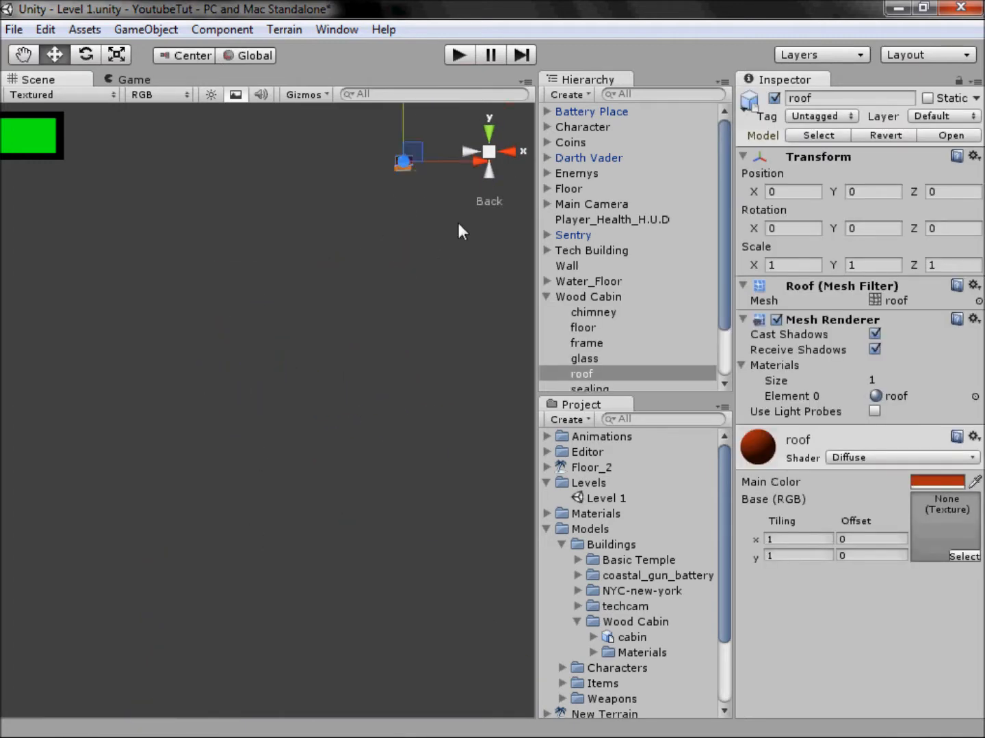
{"action": "scroll", "coordinate": [270, 403], "scroll_direction": "down", "scroll_amount": 5}
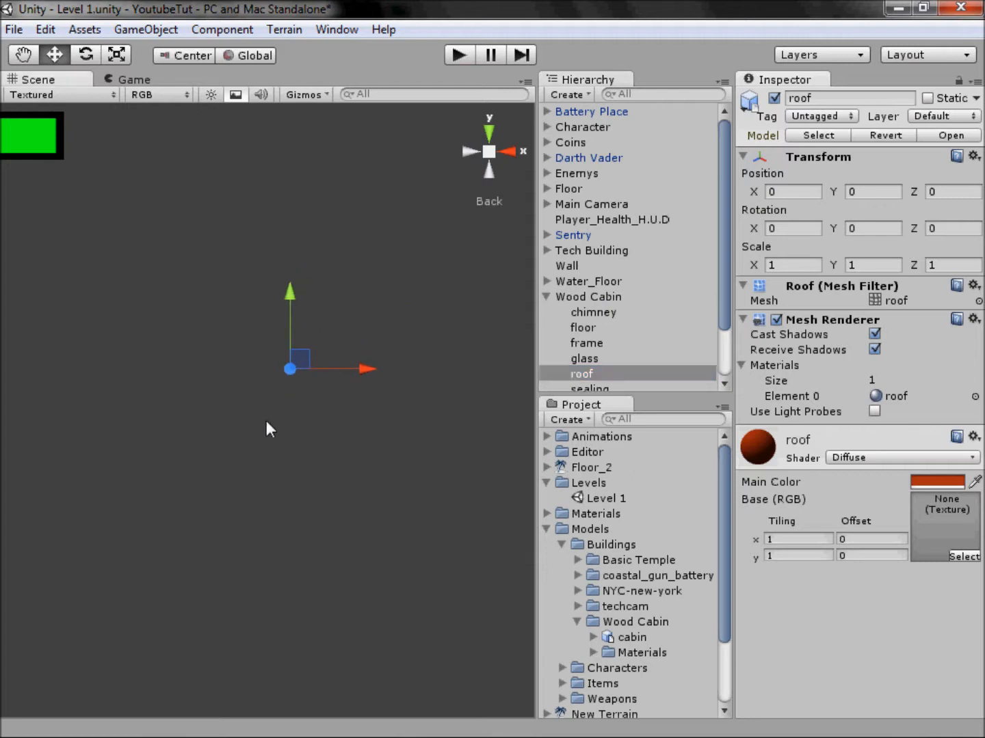
{"action": "scroll", "coordinate": [367, 341], "scroll_direction": "down", "scroll_amount": 5}
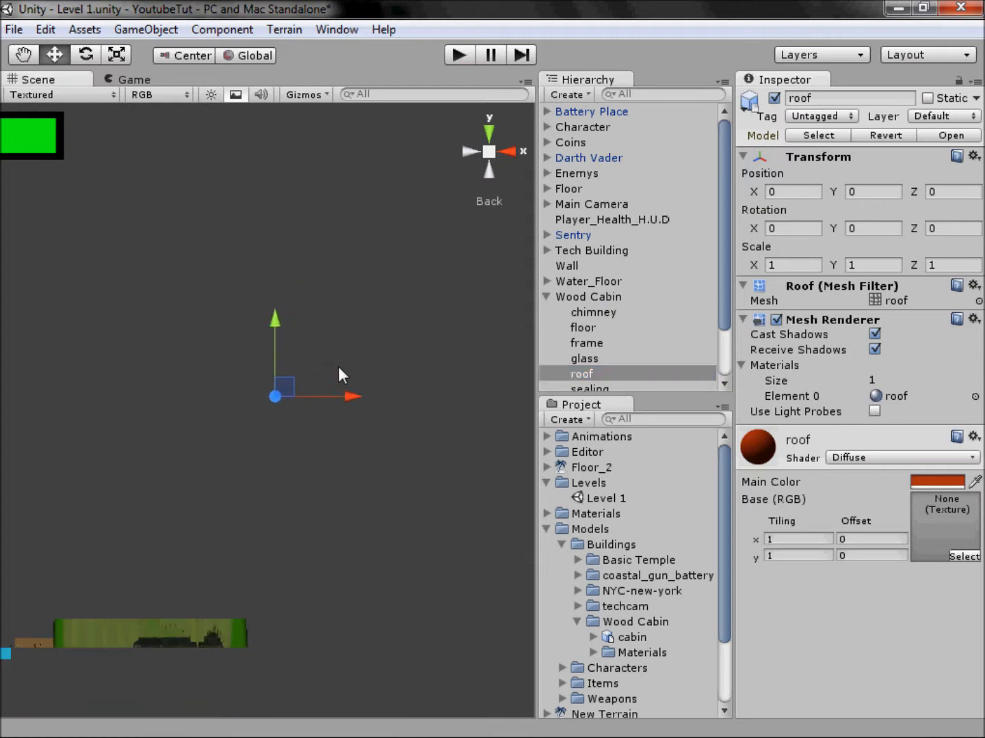
{"action": "left_click_drag", "start_coordinate": [287, 390], "coordinate": [33, 636]}
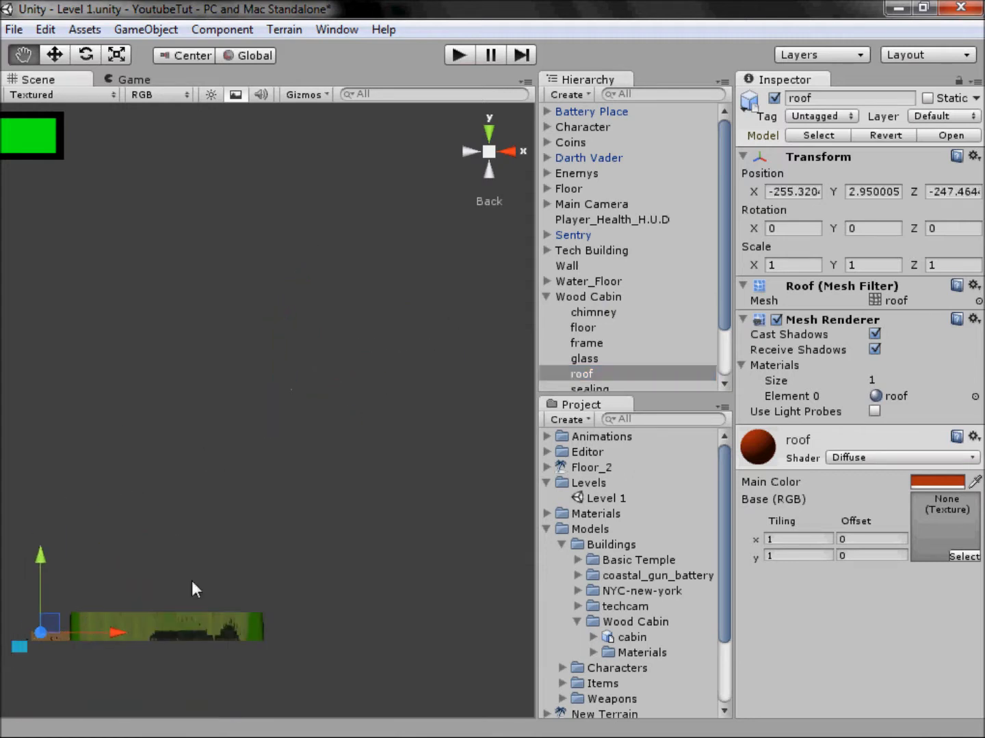
{"action": "key", "text": "f"}
{"action": "left_click", "coordinate": [488, 151]}
{"action": "key", "text": "f"}
{"action": "middle_click_drag", "start_coordinate": [288, 602], "coordinate": [235, 434]}
{"action": "scroll", "coordinate": [235, 434], "scroll_direction": "down", "scroll_amount": 3}
{"action": "scroll", "coordinate": [236, 434], "scroll_direction": "down", "scroll_amount": 5}
{"action": "key", "text": "ctrl+z"}
{"action": "key", "text": "ctrl+z"}
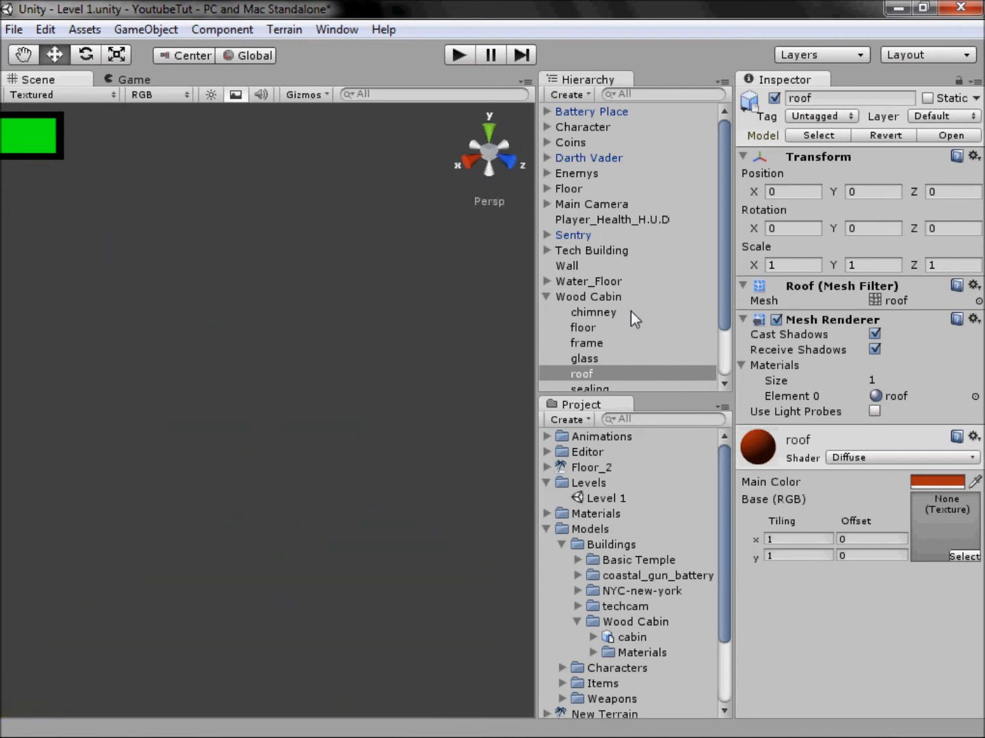
Move the whole Wood Cabin down to the level, to about X -279 and Y -249.
{"action": "left_click", "coordinate": [597, 296]}
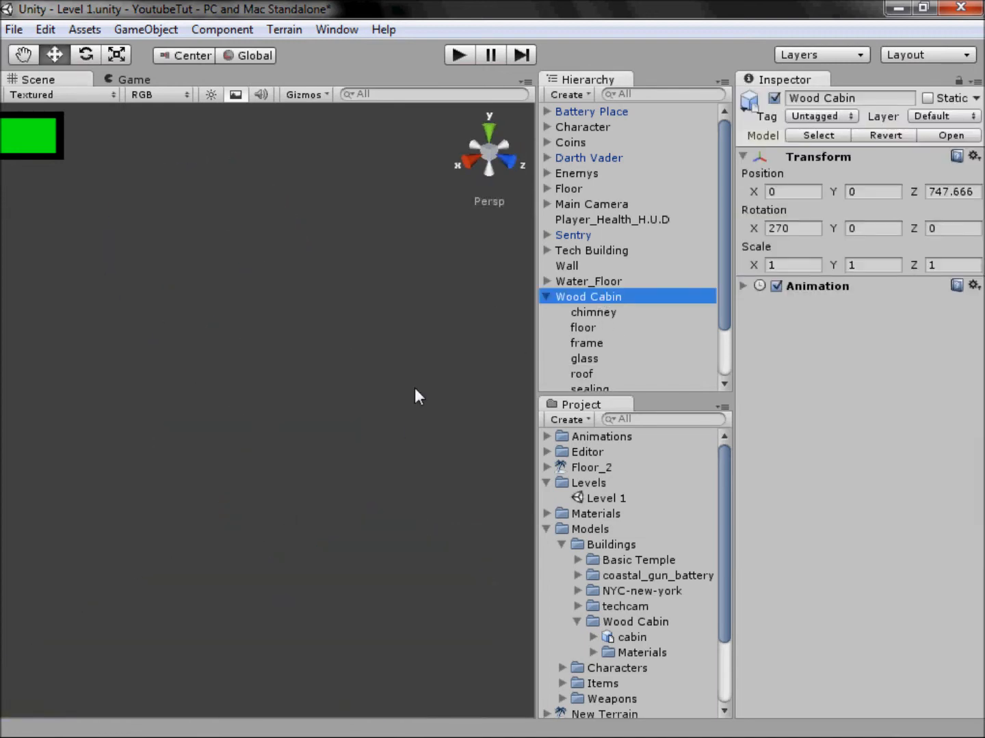
{"action": "left_click", "coordinate": [473, 145]}
{"action": "scroll", "coordinate": [452, 404], "scroll_direction": "down", "scroll_amount": 10}
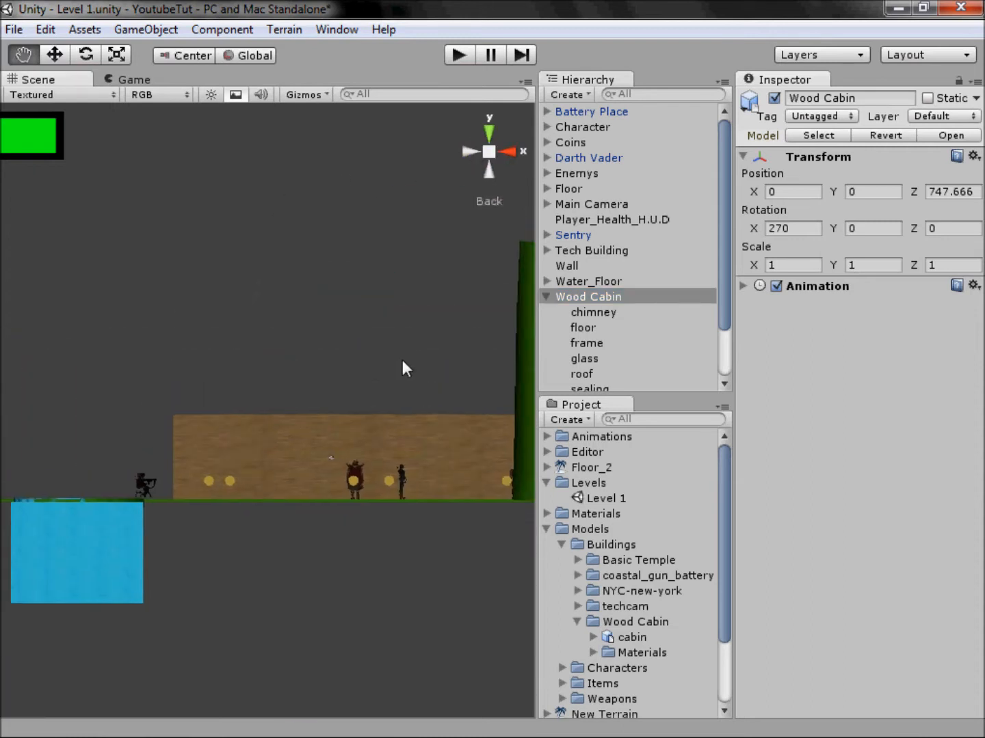
{"action": "scroll", "coordinate": [365, 391], "scroll_direction": "down", "scroll_amount": 6}
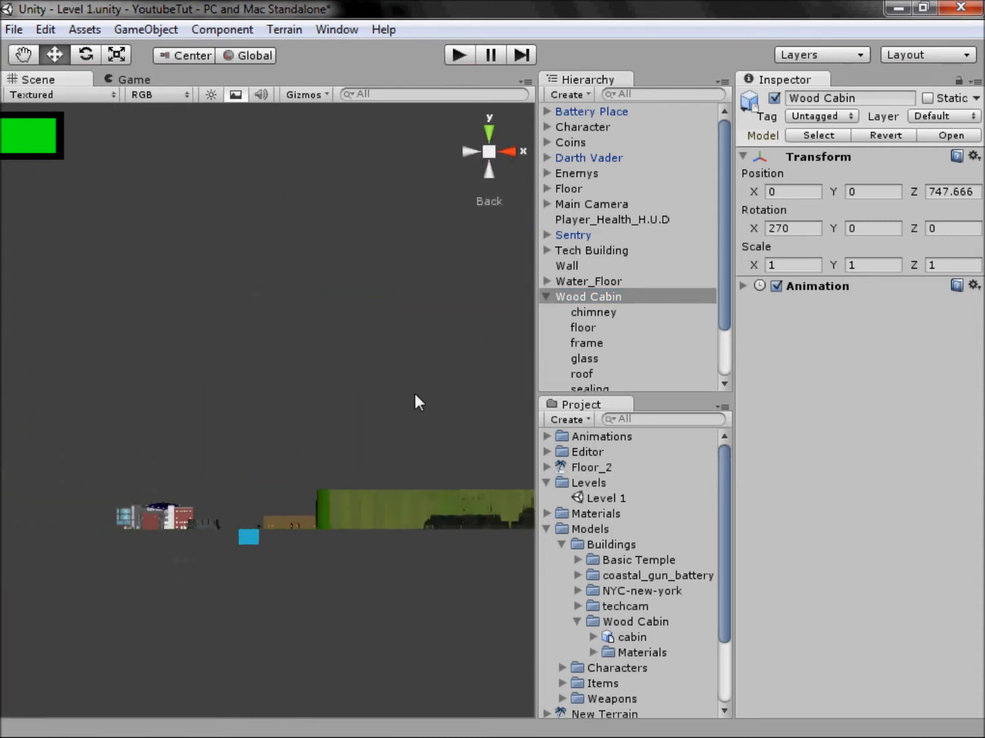
{"action": "left_click_drag", "start_coordinate": [466, 268], "coordinate": [263, 465]}
{"action": "left_click", "coordinate": [492, 154]}
{"action": "scroll", "coordinate": [312, 475], "scroll_direction": "up", "scroll_amount": 5}
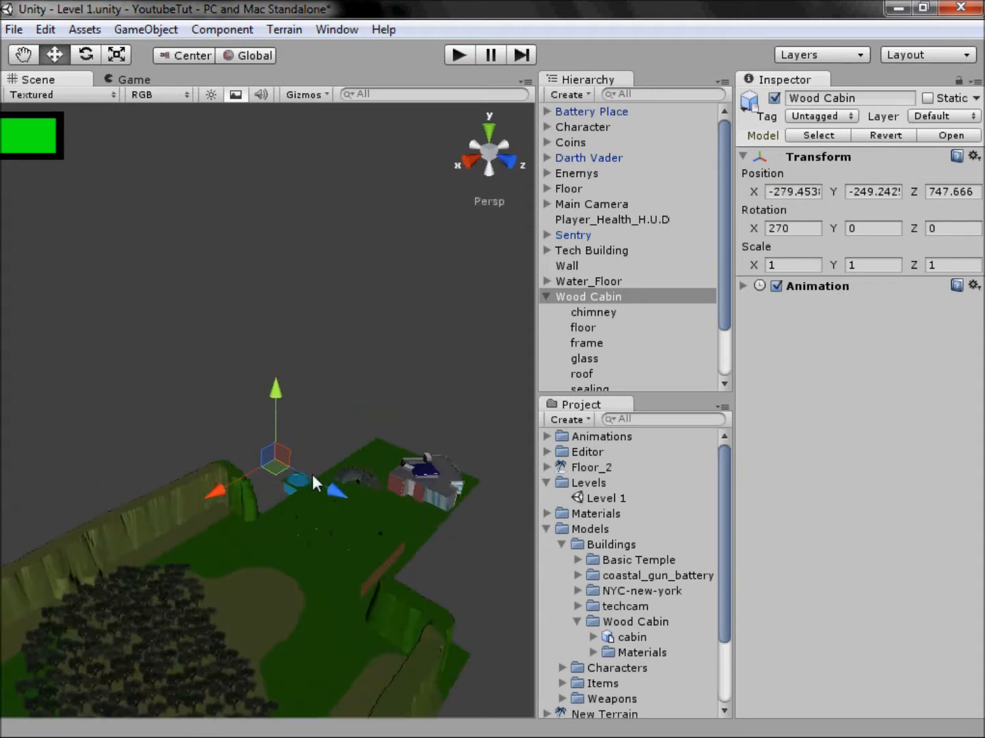
Move the Wood Cabin along the Z axis onto the grass area, to a Z position of about 810.
{"action": "key", "text": "f"}
{"action": "scroll", "coordinate": [356, 464], "scroll_direction": "down", "scroll_amount": 6}
{"action": "middle_click_drag", "start_coordinate": [343, 458], "coordinate": [168, 361]}
{"action": "left_click_drag", "start_coordinate": [150, 338], "coordinate": [418, 486]}
Delete the Wood Cabin from the scene and place a fresh copy of the cabin model on the grass at about X -280, Y -252, Z 807.
{"action": "middle_click_drag", "start_coordinate": [424, 511], "coordinate": [58, 408]}
{"action": "scroll", "coordinate": [83, 402], "scroll_direction": "down", "scroll_amount": 5}
{"action": "scroll", "coordinate": [106, 395], "scroll_direction": "down", "scroll_amount": 5}
{"action": "scroll", "coordinate": [239, 423], "scroll_direction": "up", "scroll_amount": 6}
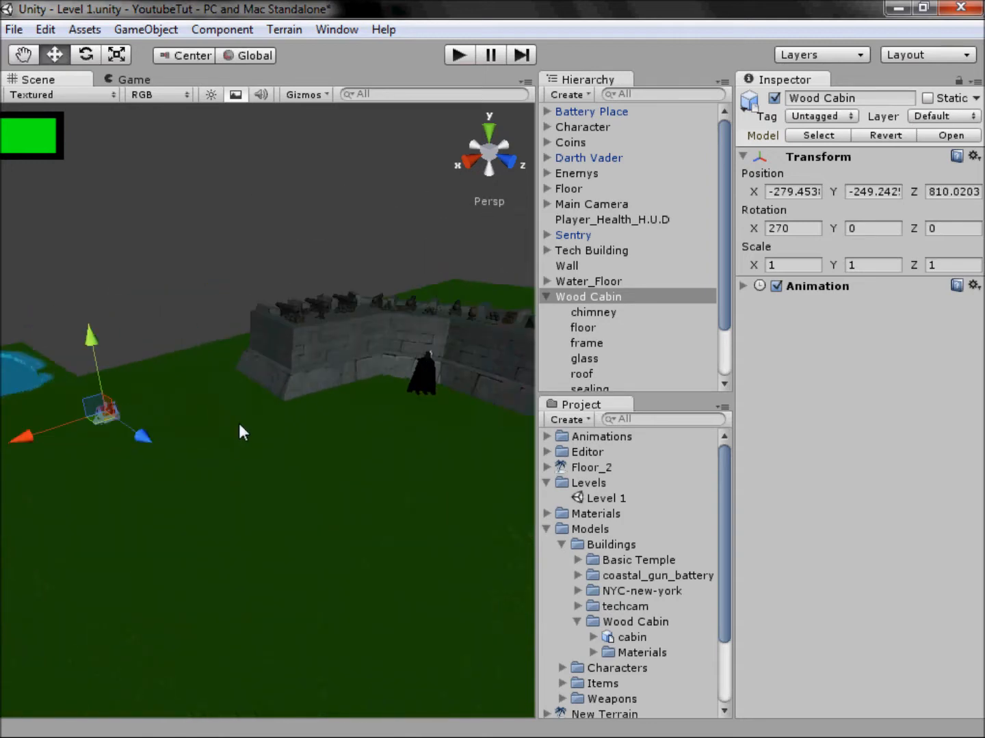
{"action": "middle_click_drag", "start_coordinate": [239, 423], "coordinate": [369, 328]}
{"action": "scroll", "coordinate": [280, 387], "scroll_direction": "up", "scroll_amount": 6}
{"action": "middle_click_drag", "start_coordinate": [281, 387], "coordinate": [351, 441]}
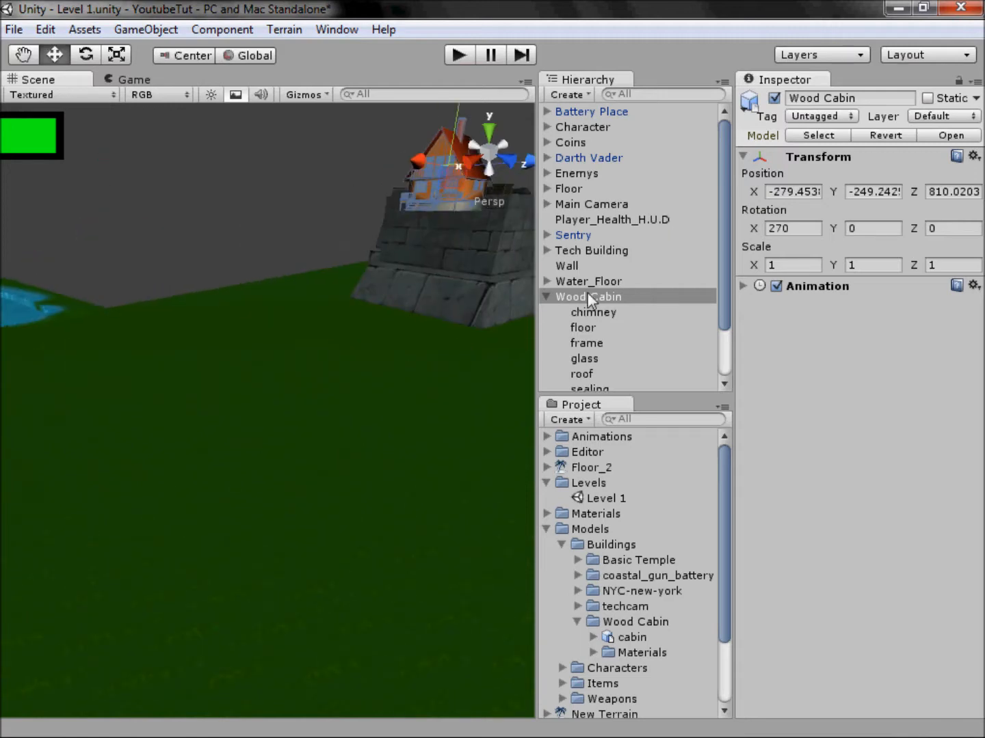
{"action": "left_click", "coordinate": [587, 296]}
{"action": "key", "text": "Delete"}
{"action": "left_click", "coordinate": [632, 639]}
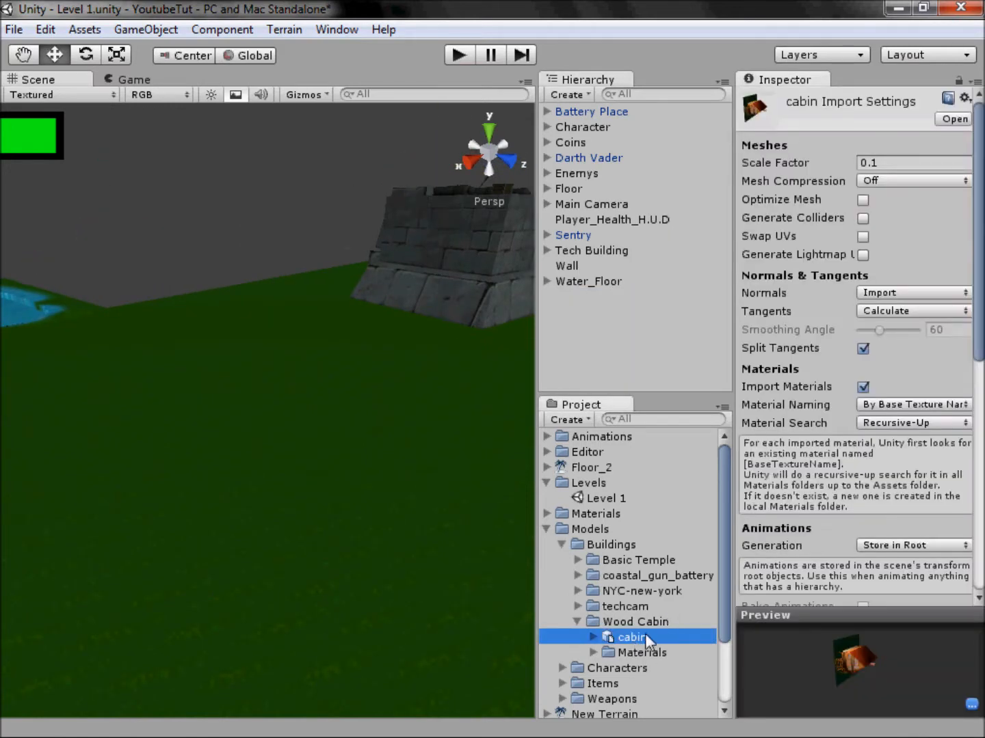
{"action": "left_click_drag", "start_coordinate": [644, 416], "coordinate": [295, 345]}
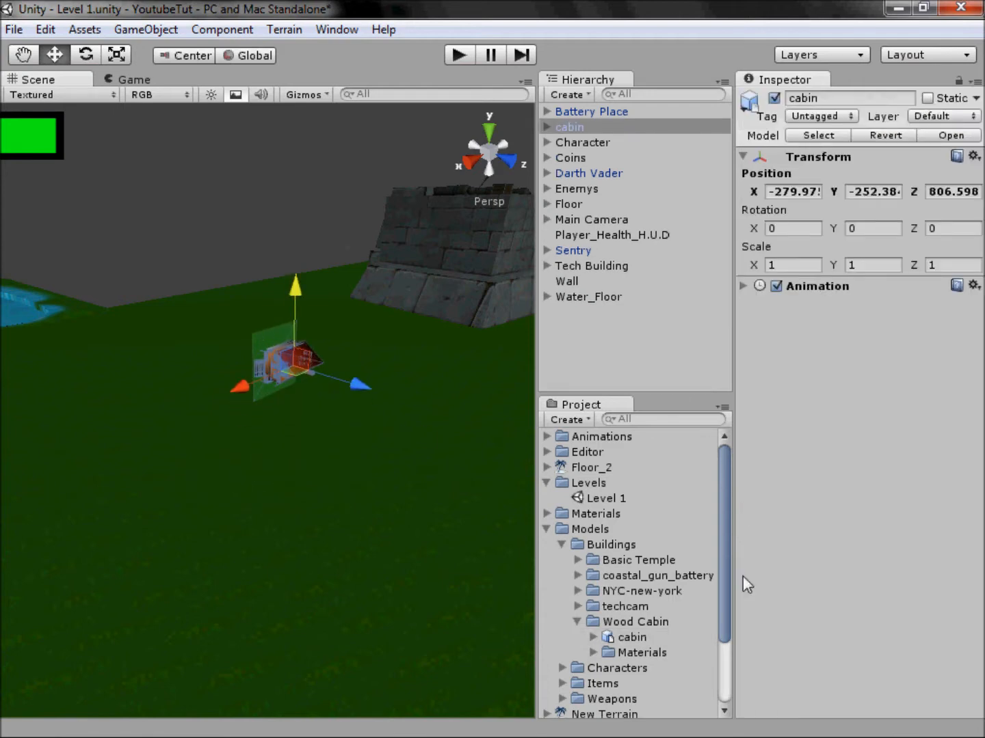
Set the cabin model's import Scale Factor to 1, enable Generate Colliders and apply the import settings.
{"action": "left_click", "coordinate": [631, 637]}
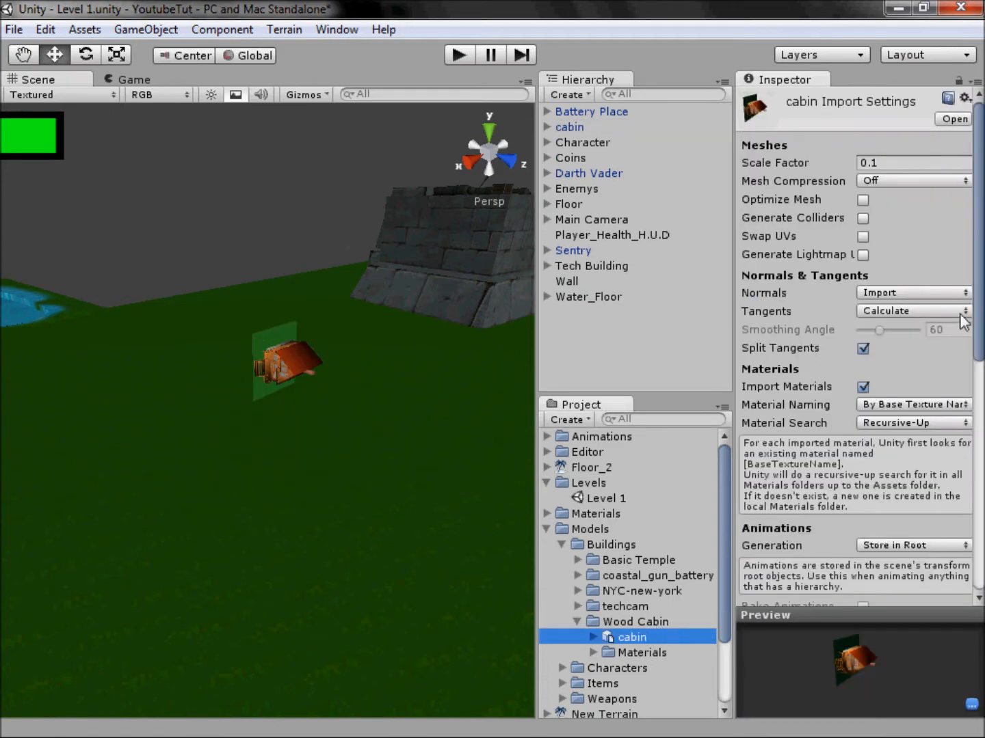
{"action": "left_click", "coordinate": [872, 162]}
{"action": "type", "text": "1"}
{"action": "scroll", "coordinate": [896, 486], "scroll_direction": "down", "scroll_amount": 3}
{"action": "scroll", "coordinate": [883, 437], "scroll_direction": "up", "scroll_amount": 3}
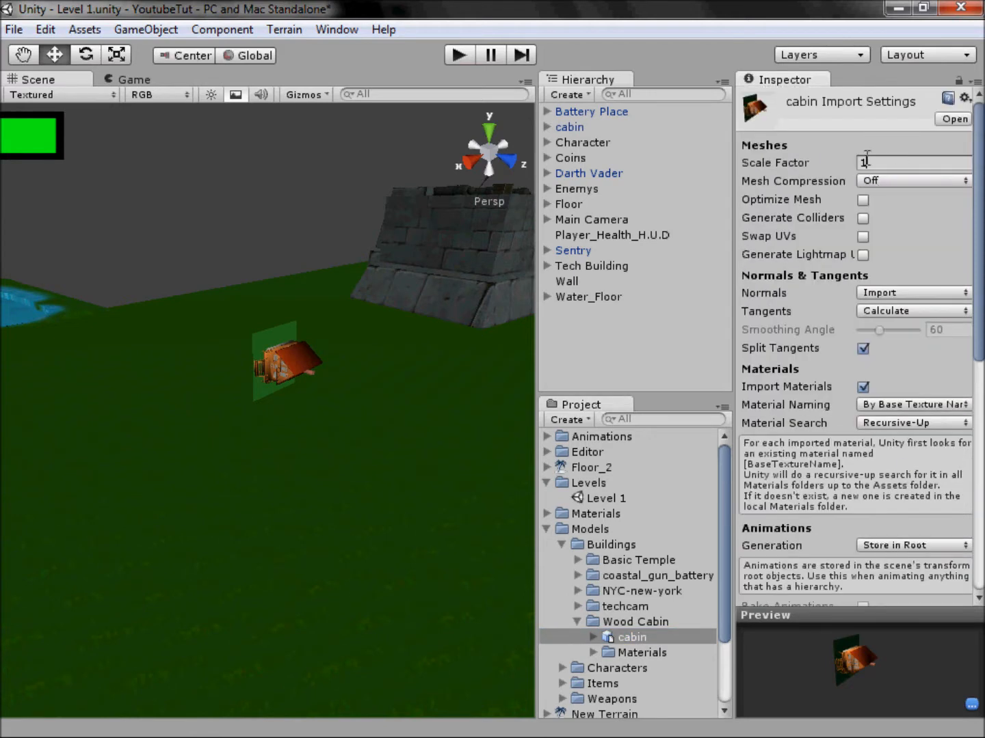
{"action": "scroll", "coordinate": [981, 376], "scroll_direction": "down", "scroll_amount": 5}
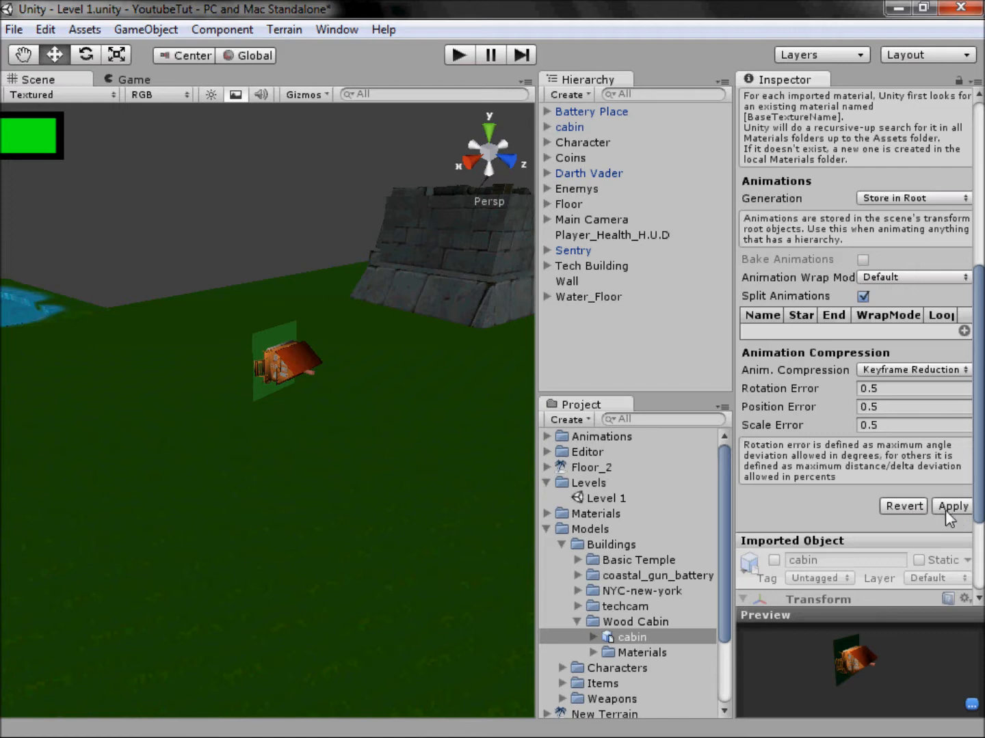
{"action": "left_click", "coordinate": [949, 508]}
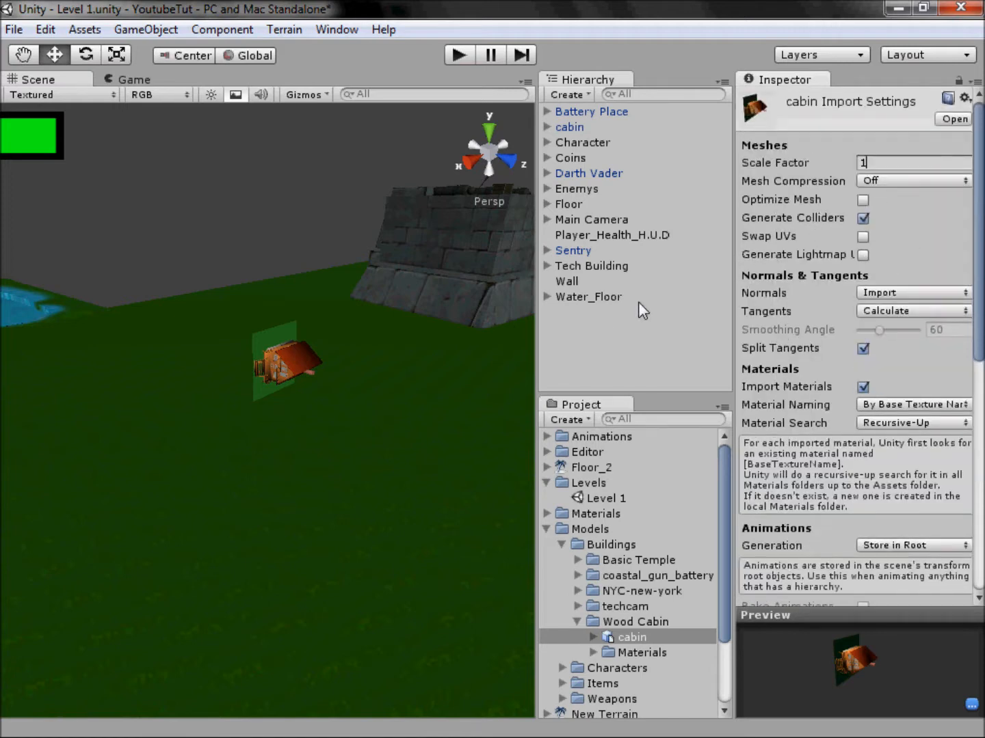
{"action": "scroll", "coordinate": [879, 505], "scroll_direction": "down", "scroll_amount": 6}
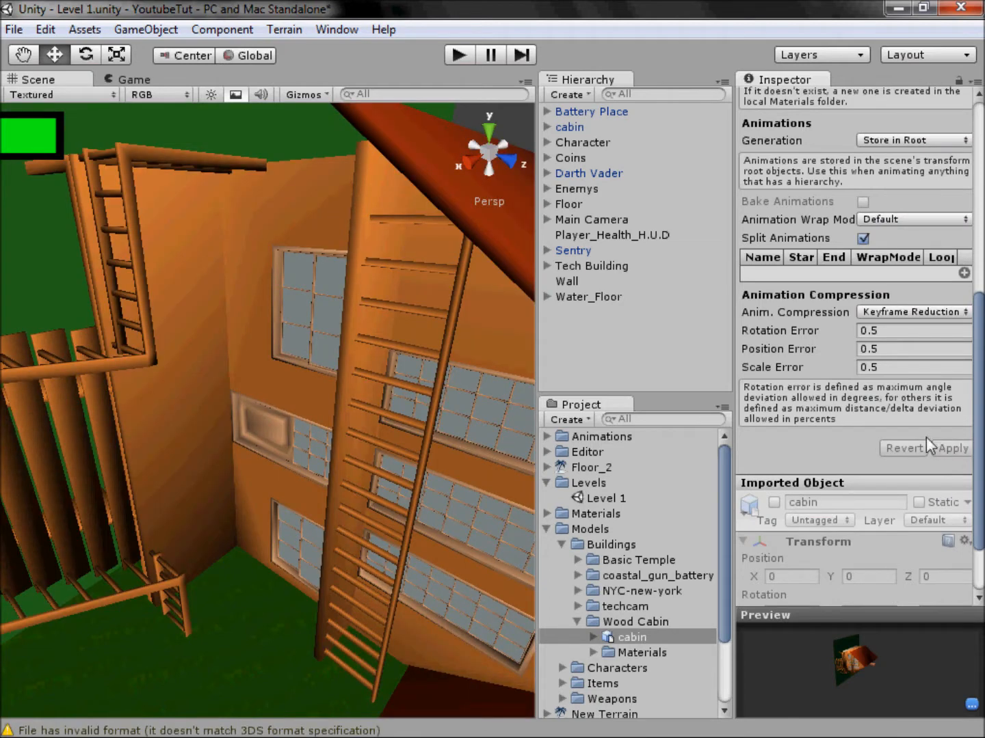
Stand the cabin in the scene upright by setting its X rotation to -90.
{"action": "scroll", "coordinate": [253, 389], "scroll_direction": "down", "scroll_amount": 10}
{"action": "scroll", "coordinate": [274, 399], "scroll_direction": "up", "scroll_amount": 5}
{"action": "left_click_drag", "start_coordinate": [400, 409], "coordinate": [286, 567], "text": "alt"}
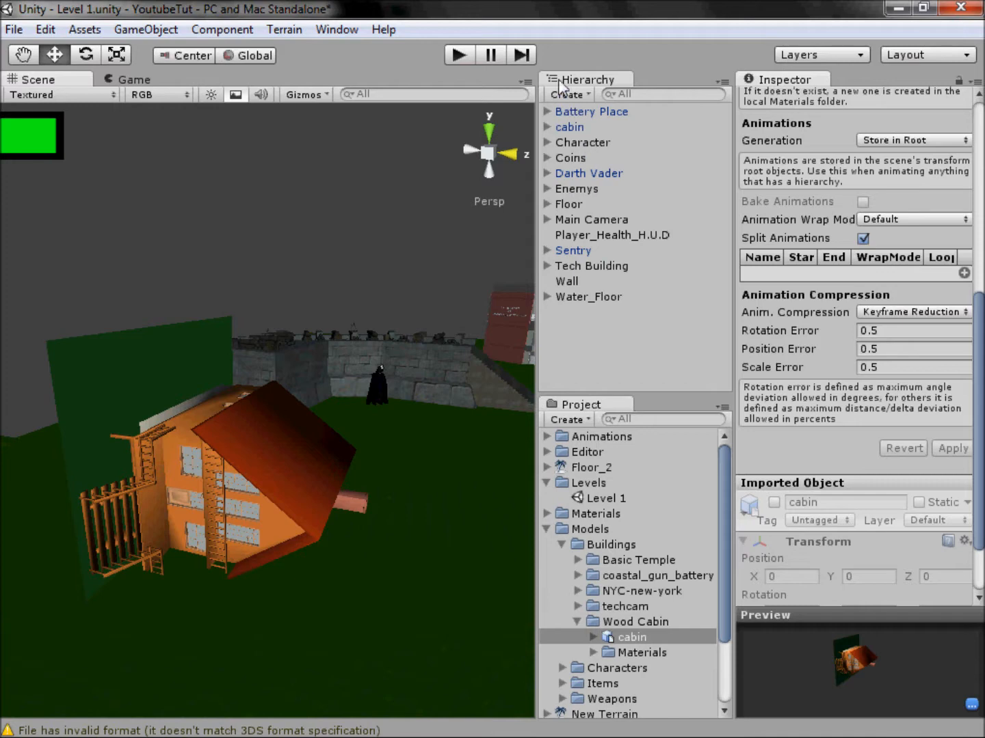
{"action": "left_click", "coordinate": [562, 124]}
{"action": "left_click", "coordinate": [786, 230]}
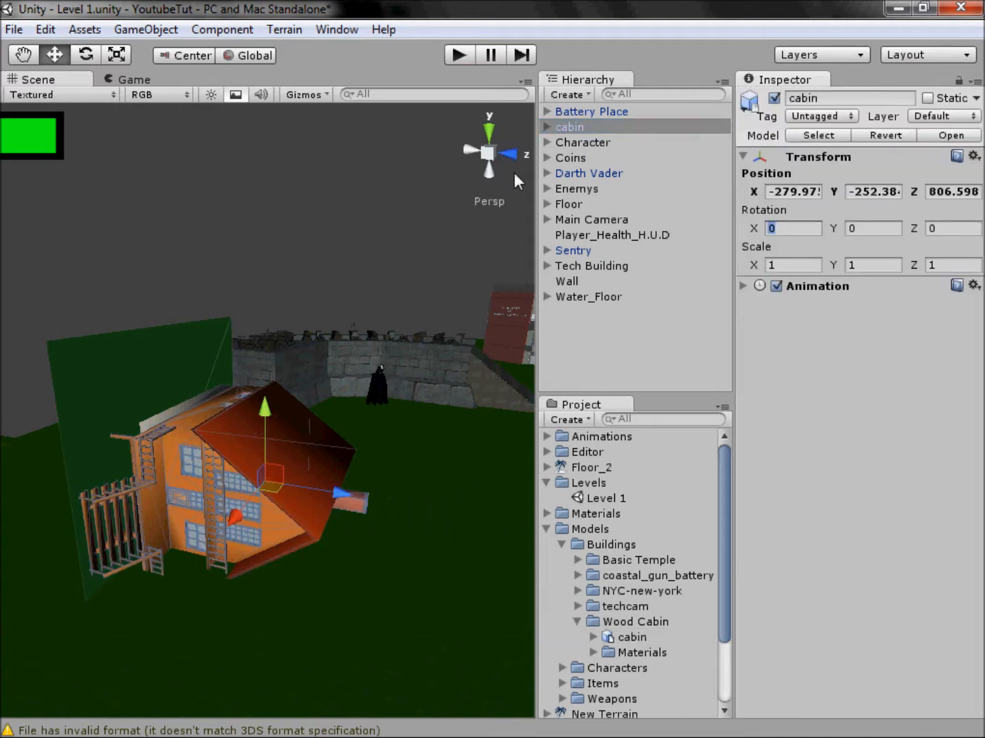
{"action": "type", "text": "-90"}
{"action": "left_click", "coordinate": [102, 252]}
{"action": "left_click_drag", "start_coordinate": [64, 255], "coordinate": [269, 356], "text": "alt"}
{"action": "left_click", "coordinate": [342, 383]}
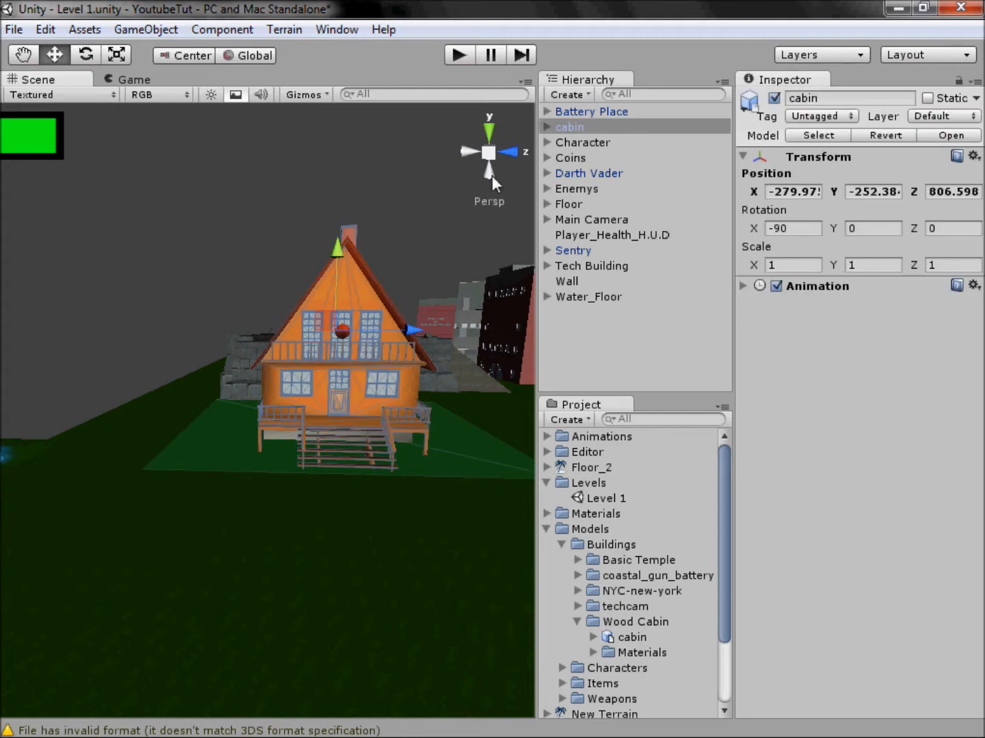
Lower the cabin until its base rests on the ground, at a Y position of about -255.
{"action": "left_click", "coordinate": [460, 152]}
{"action": "scroll", "coordinate": [383, 359], "scroll_direction": "up", "scroll_amount": 4}
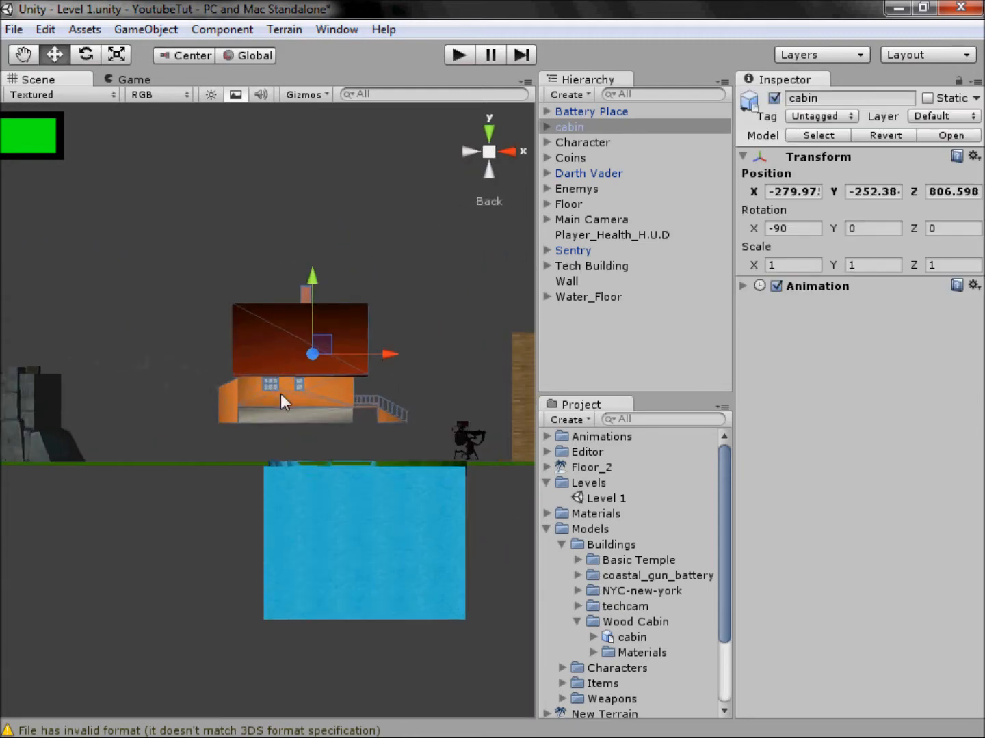
{"action": "scroll", "coordinate": [330, 287], "scroll_direction": "up", "scroll_amount": 2}
{"action": "left_click_drag", "start_coordinate": [337, 278], "coordinate": [341, 339]}
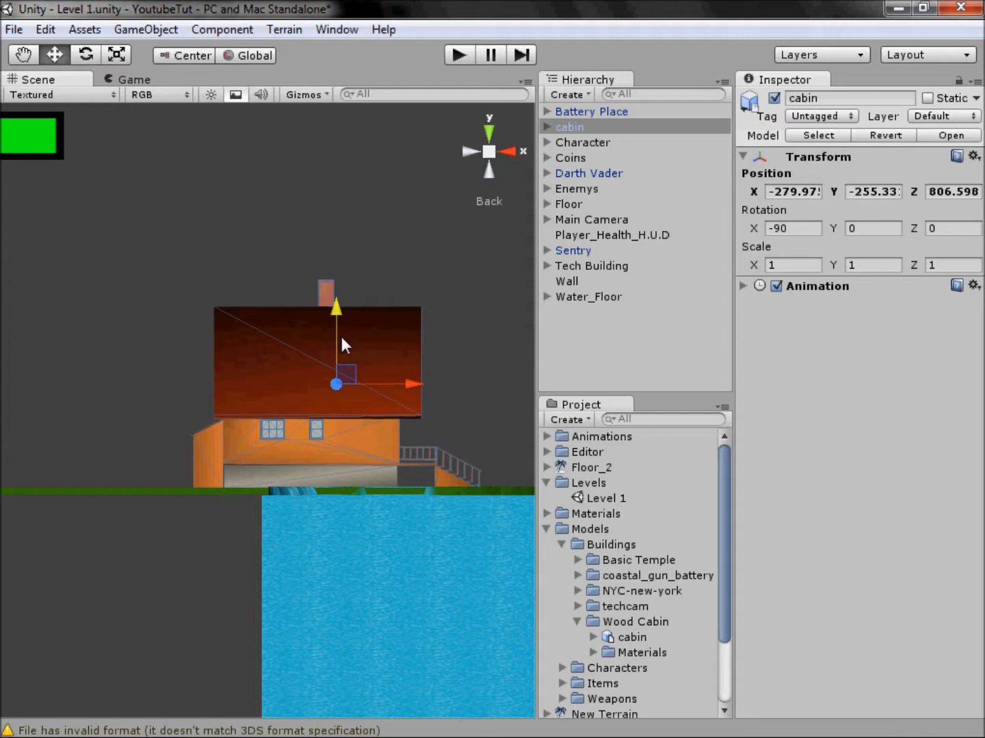
Move the cabin across the grass towards the characters, to about X -254 and Z 836.
{"action": "left_click", "coordinate": [488, 158]}
{"action": "scroll", "coordinate": [391, 313], "scroll_direction": "down", "scroll_amount": 8}
{"action": "middle_click_drag", "start_coordinate": [333, 428], "coordinate": [331, 382]}
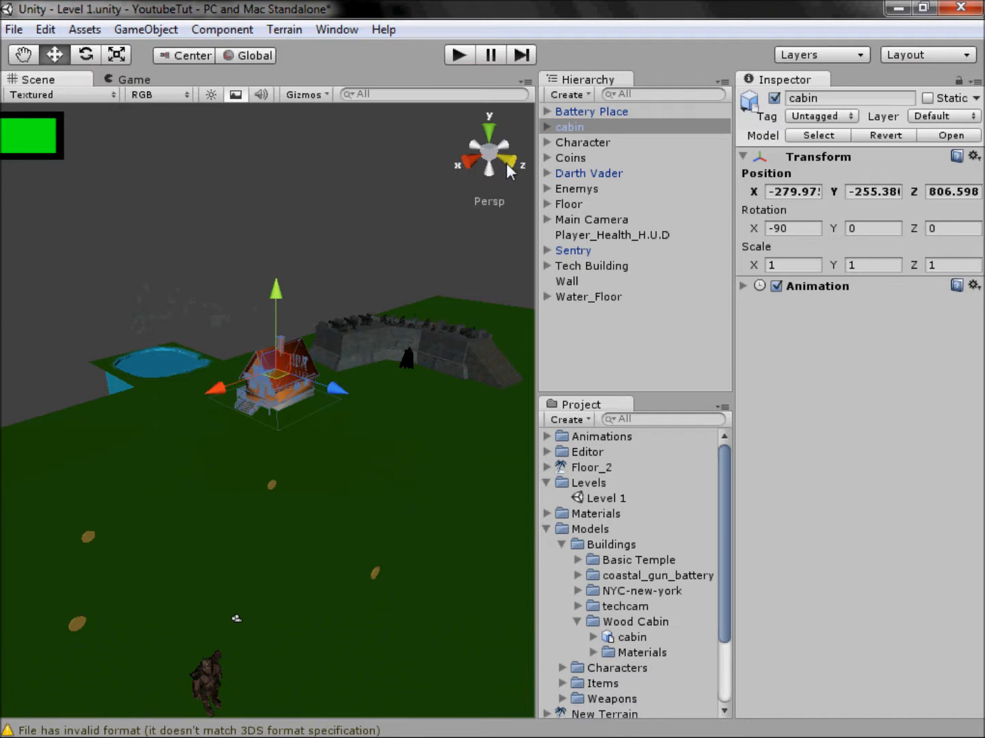
{"action": "left_click", "coordinate": [488, 132]}
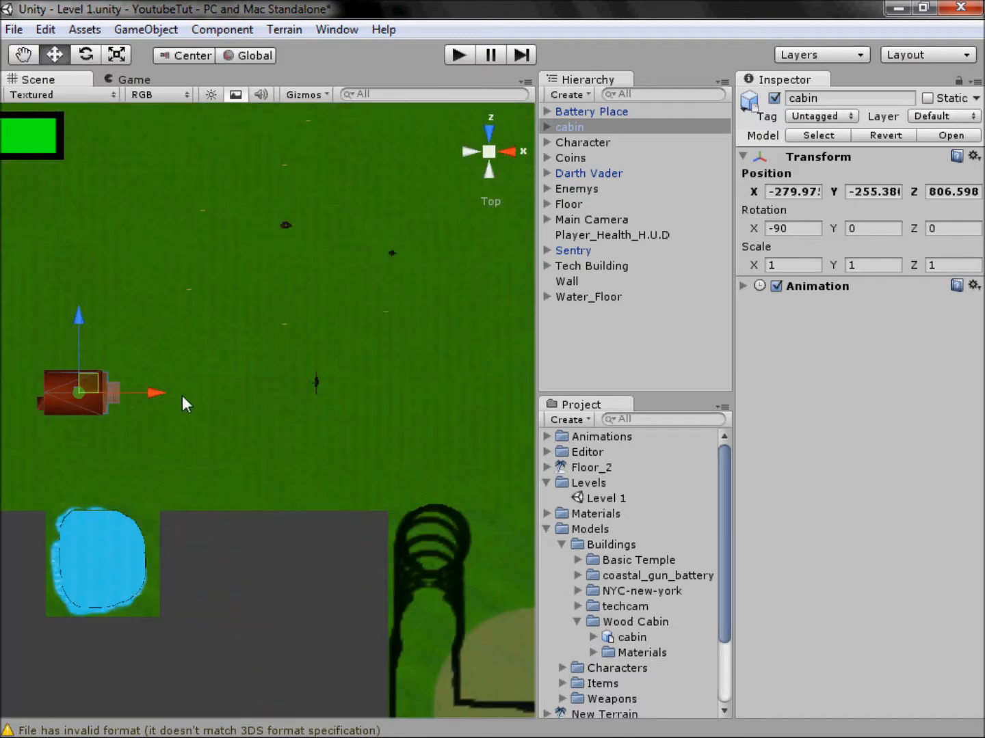
{"action": "left_click_drag", "start_coordinate": [95, 378], "coordinate": [247, 213]}
Compare the cabin's size with the characters, set the cabin model's import Scale Factor to 2 and apply it.
{"action": "left_click", "coordinate": [488, 131]}
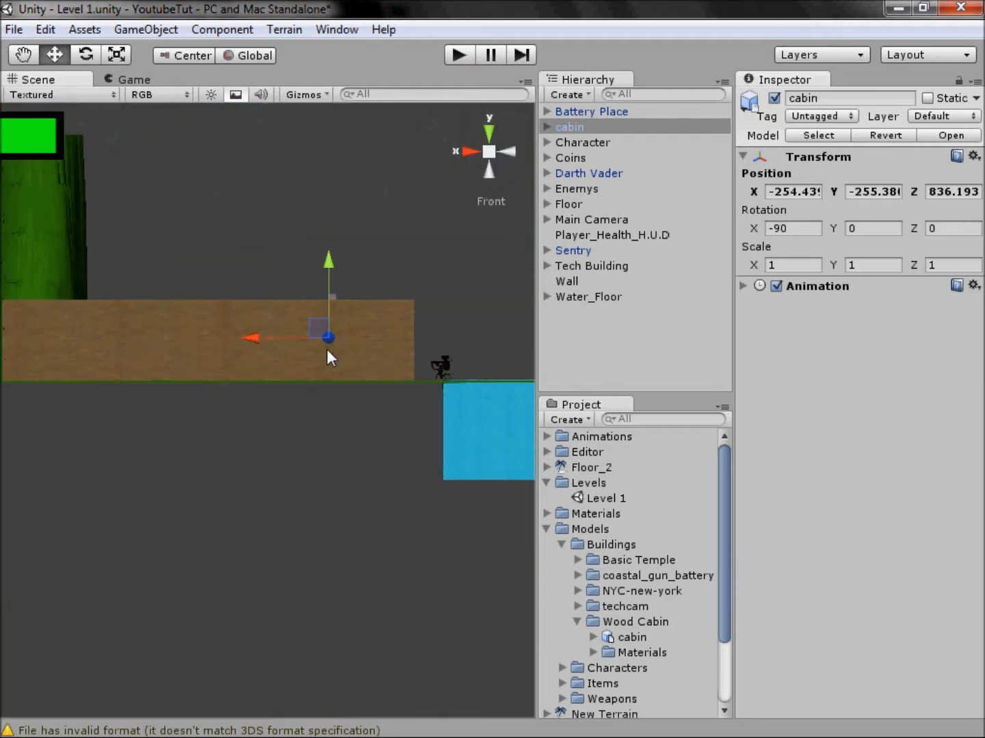
{"action": "scroll", "coordinate": [364, 392], "scroll_direction": "up", "scroll_amount": 3}
{"action": "scroll", "coordinate": [362, 388], "scroll_direction": "down", "scroll_amount": 1}
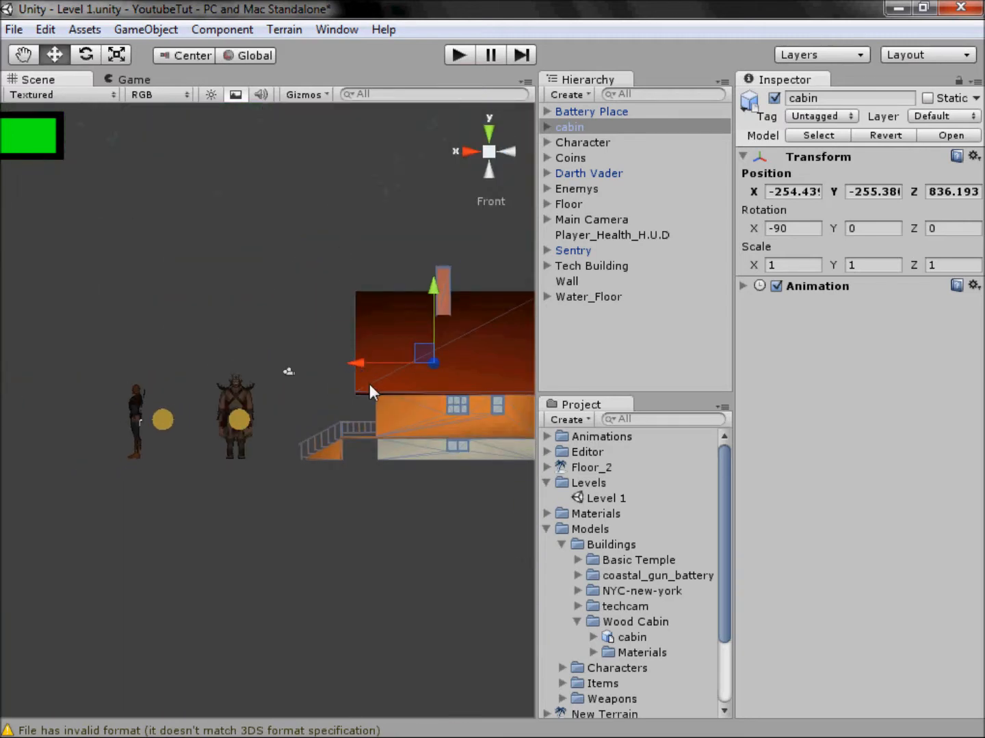
{"action": "left_click", "coordinate": [631, 637]}
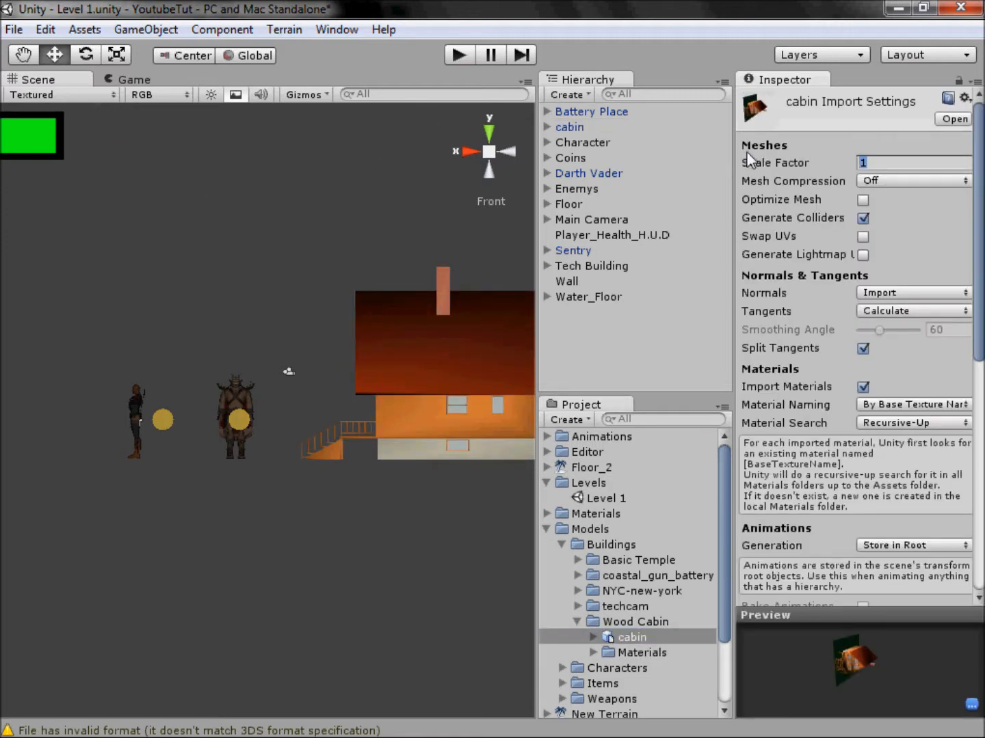
{"action": "left_click", "coordinate": [966, 164]}
{"action": "type", "text": "1.5"}
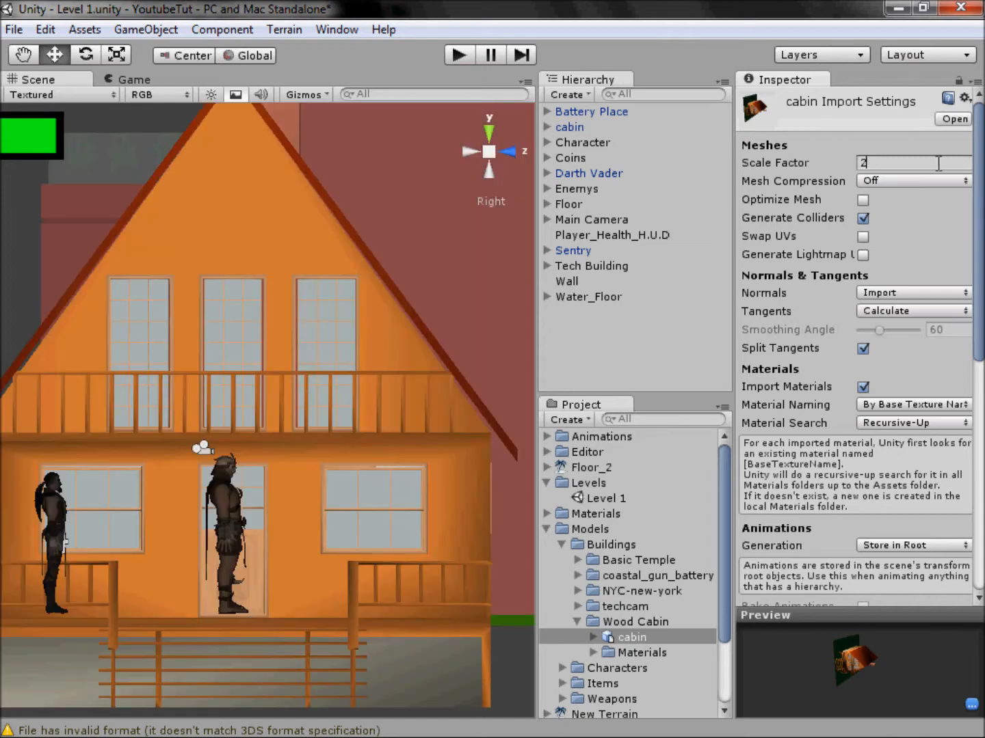
{"action": "scroll", "coordinate": [903, 360], "scroll_direction": "down", "scroll_amount": 10}
{"action": "left_click", "coordinate": [952, 365]}
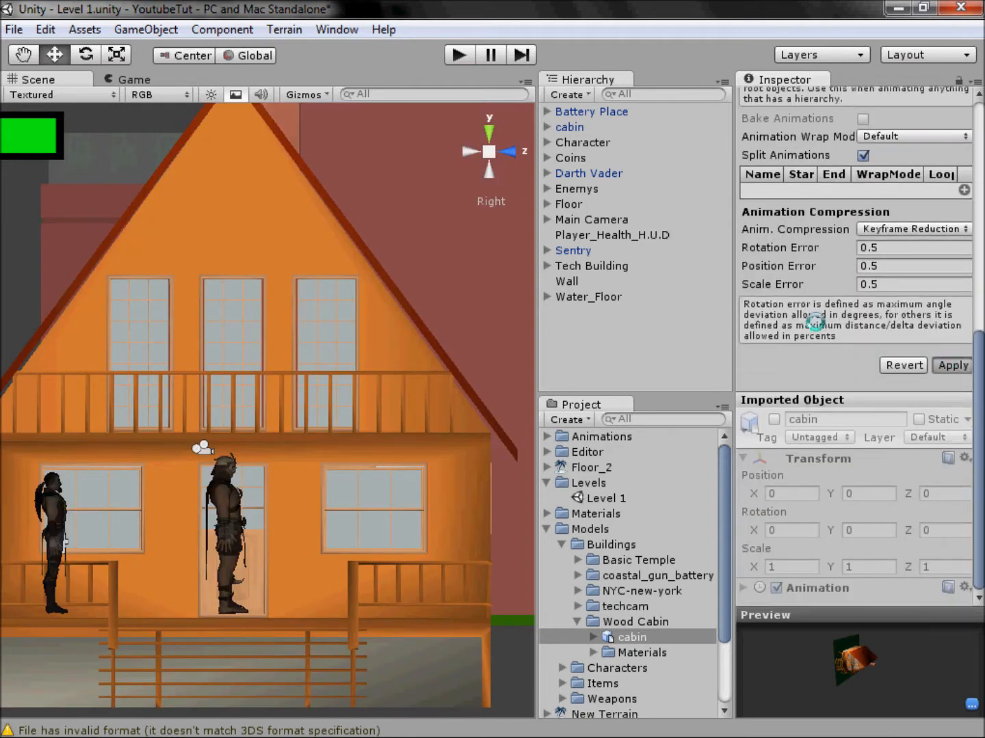
Lower the cabin to a Y position of about -258 so its front door lines up with the standing character.
{"action": "left_click", "coordinate": [269, 405]}
{"action": "left_click_drag", "start_coordinate": [233, 252], "coordinate": [250, 258]}
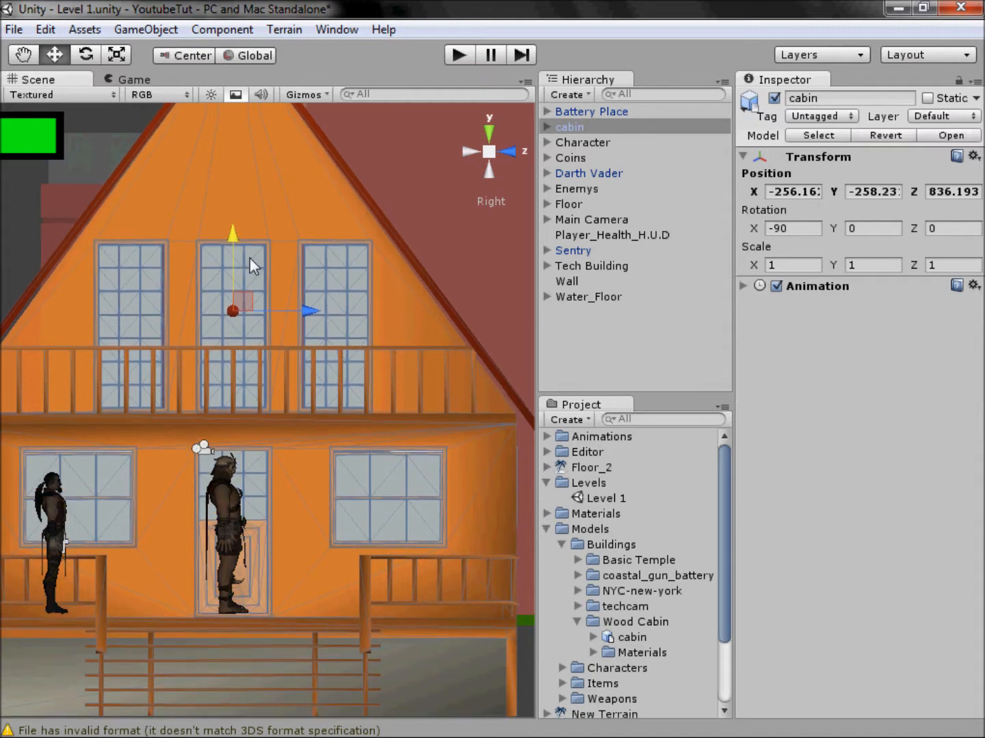
{"action": "left_click", "coordinate": [462, 357]}
{"action": "left_click", "coordinate": [378, 416]}
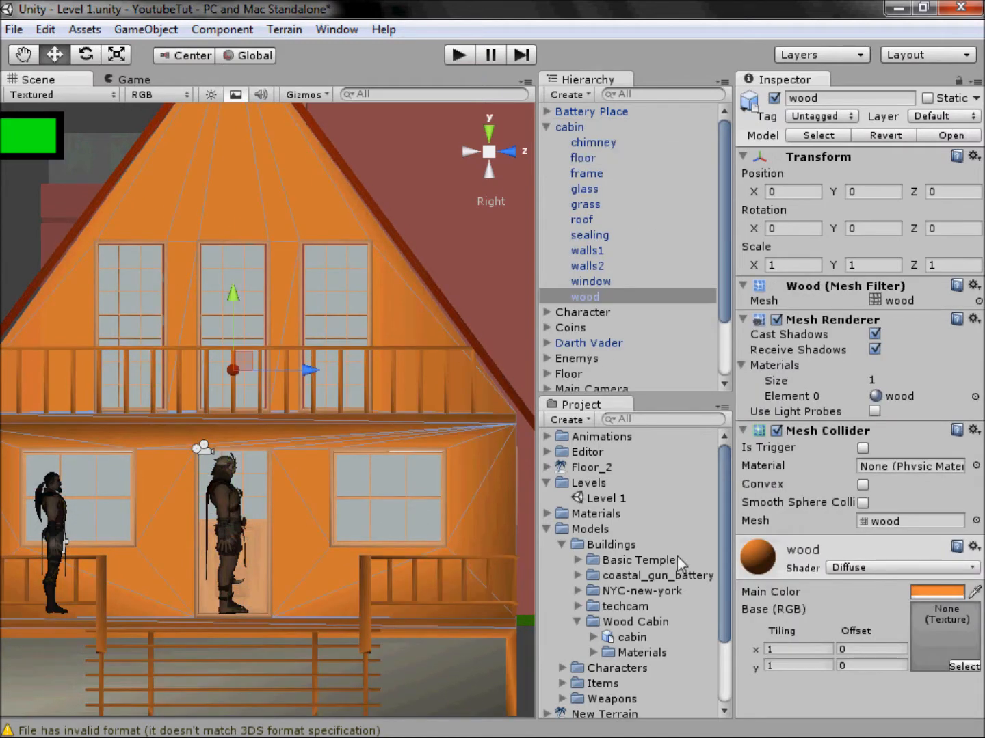
Set the cabin model's import Scale Factor to 2.5 and apply it.
{"action": "left_click", "coordinate": [631, 636]}
{"action": "left_click", "coordinate": [878, 163]}
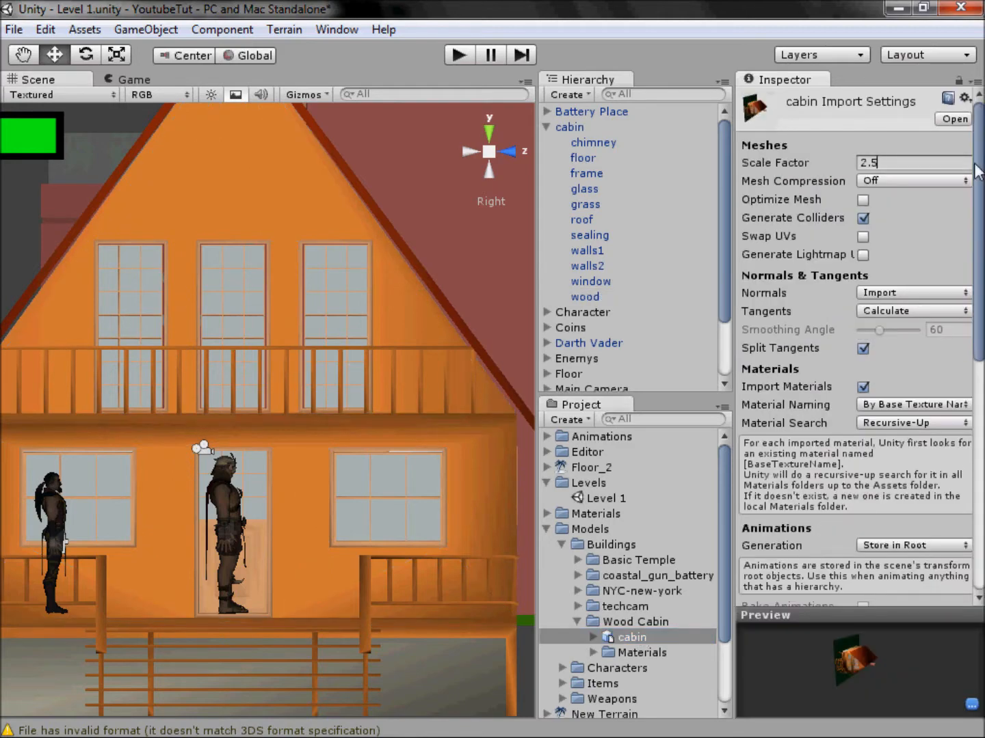
{"action": "scroll", "coordinate": [890, 410], "scroll_direction": "down", "scroll_amount": 10}
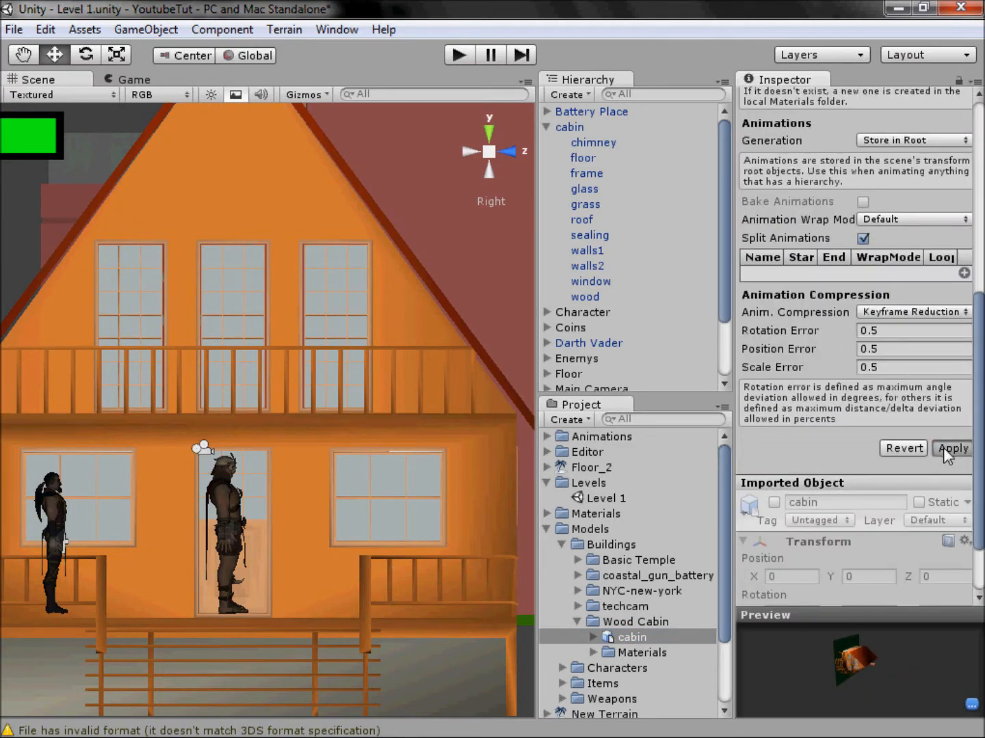
{"action": "left_click", "coordinate": [943, 446]}
Adjust the enlarged cabin's height to a Y position of about -255.7 so it stands on the ground.
{"action": "left_click", "coordinate": [236, 322]}
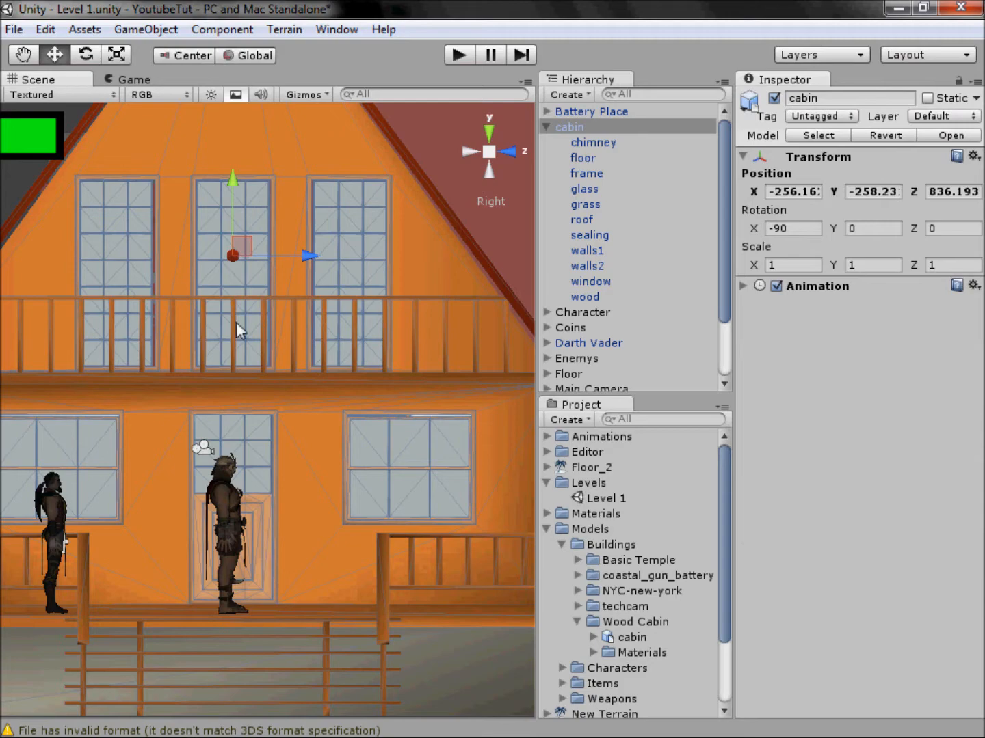
{"action": "left_click_drag", "start_coordinate": [232, 209], "coordinate": [232, 225]}
{"action": "left_click", "coordinate": [487, 151]}
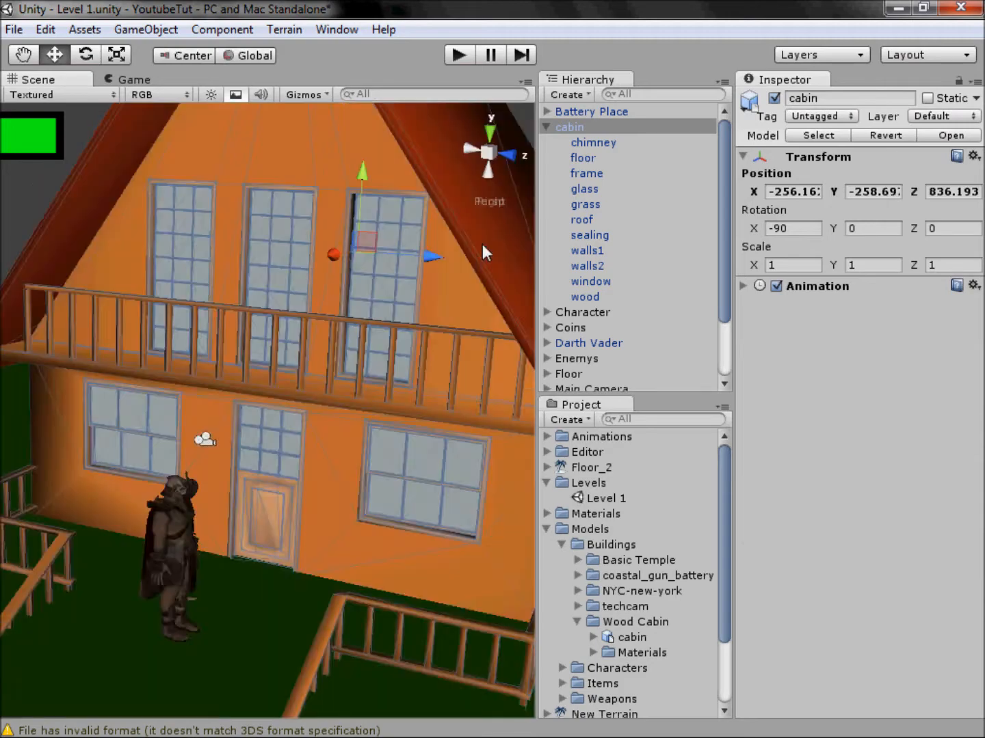
{"action": "left_click_drag", "start_coordinate": [482, 243], "coordinate": [400, 324], "text": "alt"}
{"action": "scroll", "coordinate": [401, 324], "scroll_direction": "down", "scroll_amount": 8}
{"action": "middle_click_drag", "start_coordinate": [356, 317], "coordinate": [308, 366]}
{"action": "left_click_drag", "start_coordinate": [311, 339], "coordinate": [318, 307]}
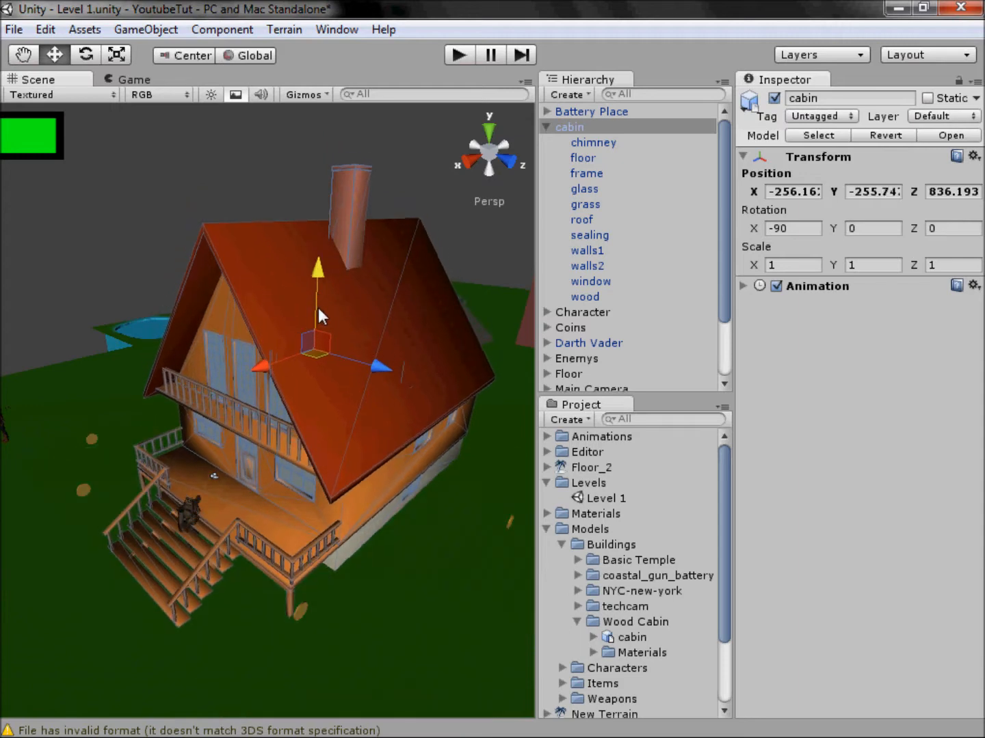
Move the cabin off the main grass area to about X -292 and Z 906.
{"action": "left_click_drag", "start_coordinate": [262, 363], "coordinate": [400, 329]}
{"action": "middle_click_drag", "start_coordinate": [400, 407], "coordinate": [219, 532]}
{"action": "scroll", "coordinate": [297, 439], "scroll_direction": "down", "scroll_amount": 8}
{"action": "middle_click_drag", "start_coordinate": [309, 392], "coordinate": [316, 608]}
{"action": "scroll", "coordinate": [316, 601], "scroll_direction": "down", "scroll_amount": 3}
{"action": "left_click", "coordinate": [488, 132]}
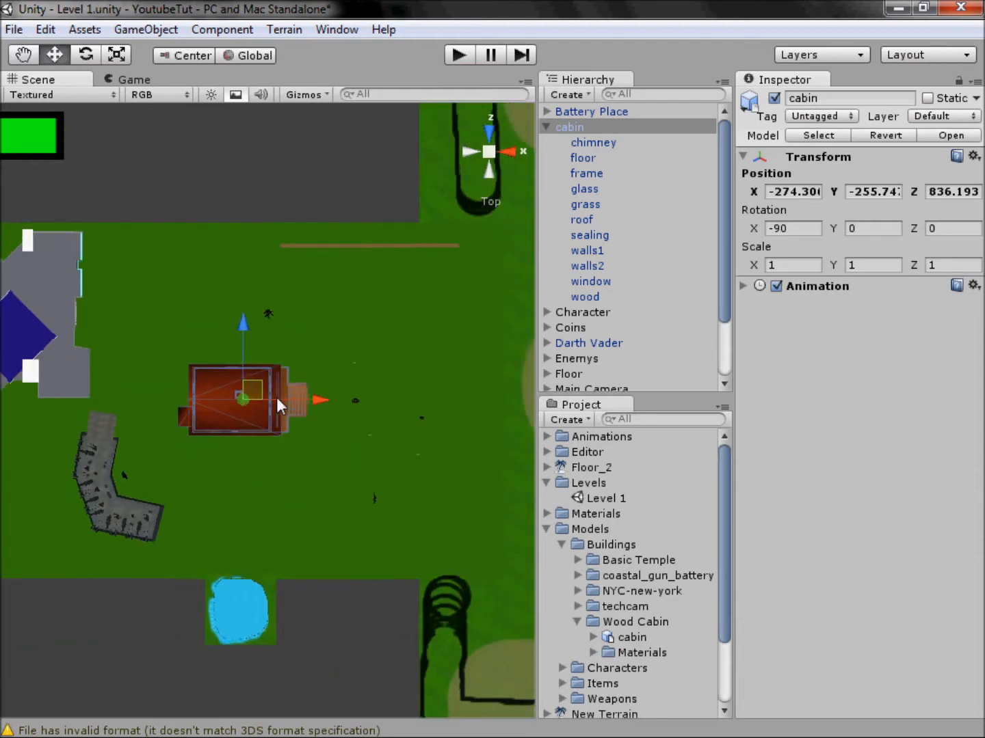
{"action": "left_click_drag", "start_coordinate": [253, 226], "coordinate": [209, 170]}
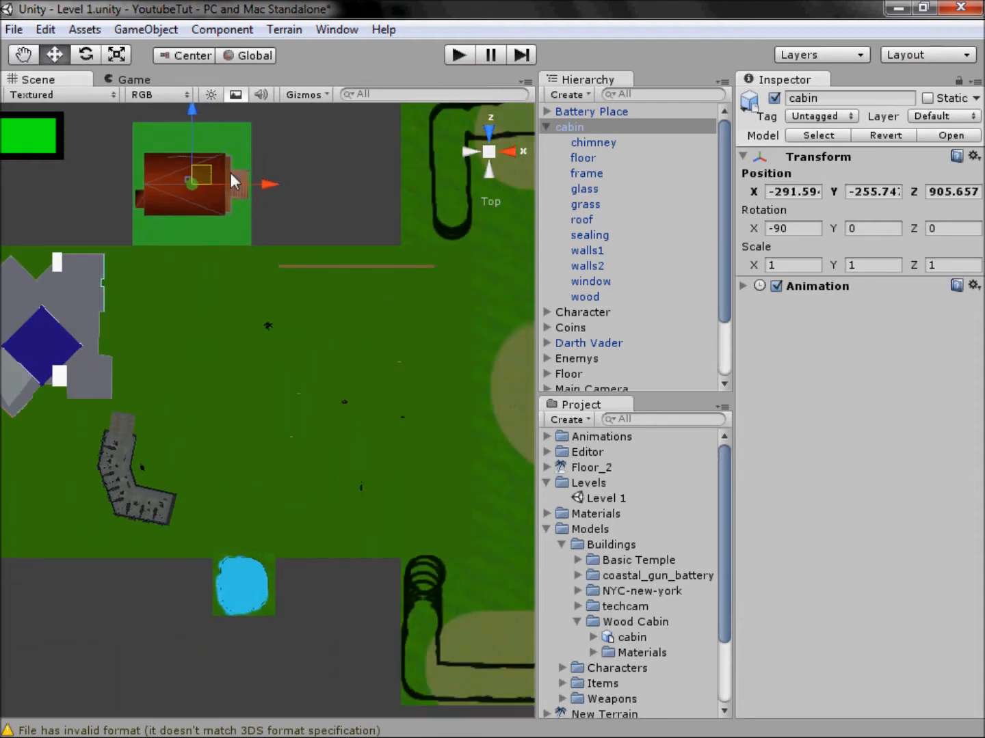
Delete the grass part from the cabin and collapse the cabin's object list.
{"action": "left_click", "coordinate": [241, 226]}
{"action": "left_click", "coordinate": [242, 225]}
{"action": "left_click", "coordinate": [241, 224]}
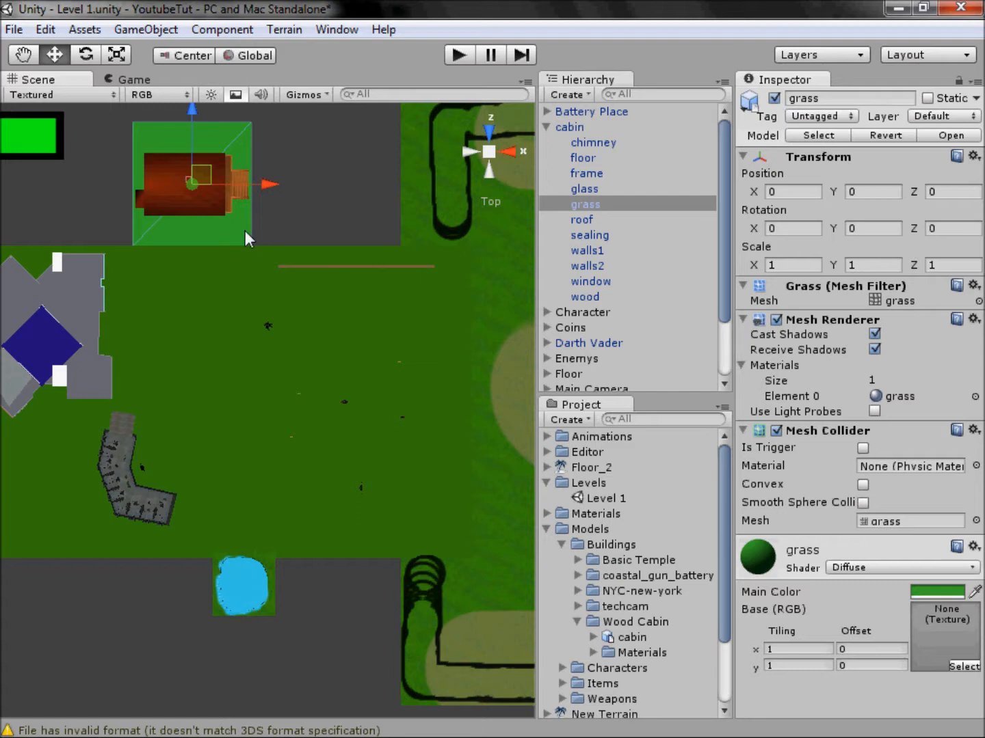
{"action": "key", "text": "Delete"}
{"action": "left_click", "coordinate": [544, 412]}
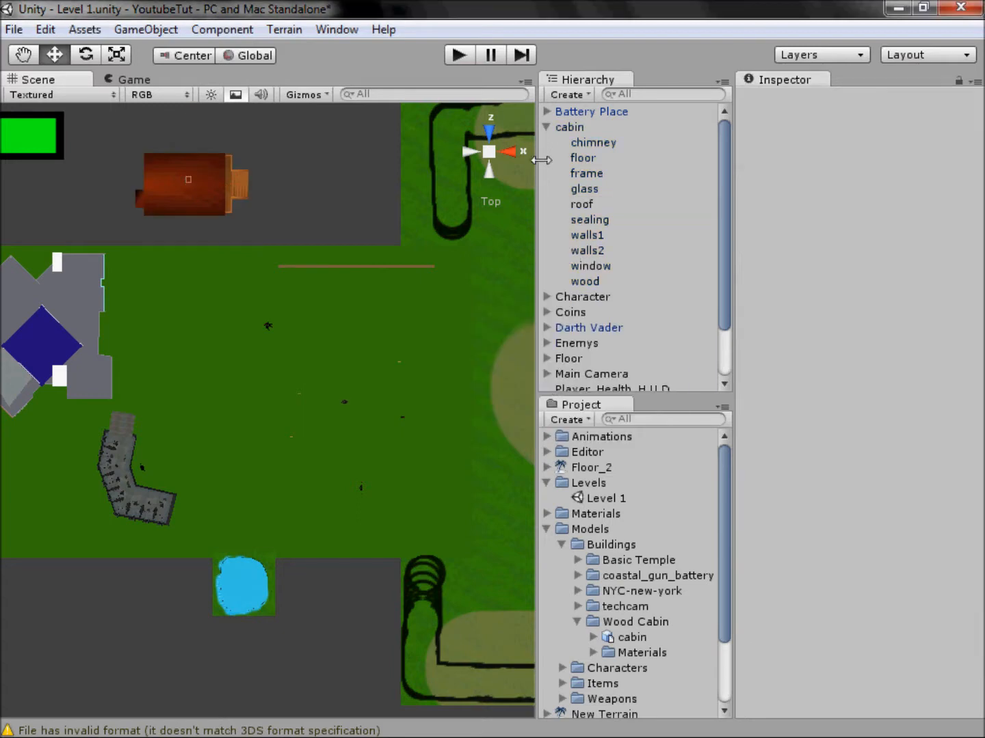
{"action": "left_click_drag", "start_coordinate": [487, 149], "coordinate": [290, 385], "text": "alt"}
{"action": "mouse_move", "coordinate": [290, 385]}
{"action": "middle_mouse_down"}
{"action": "mouse_move", "coordinate": [214, 351]}
{"action": "mouse_move", "coordinate": [322, 387]}
{"action": "mouse_move", "coordinate": [288, 365]}
{"action": "middle_mouse_up"}
{"action": "scroll", "coordinate": [213, 351], "scroll_direction": "up", "scroll_amount": 2}
{"action": "scroll", "coordinate": [321, 387], "scroll_direction": "up", "scroll_amount": 4}
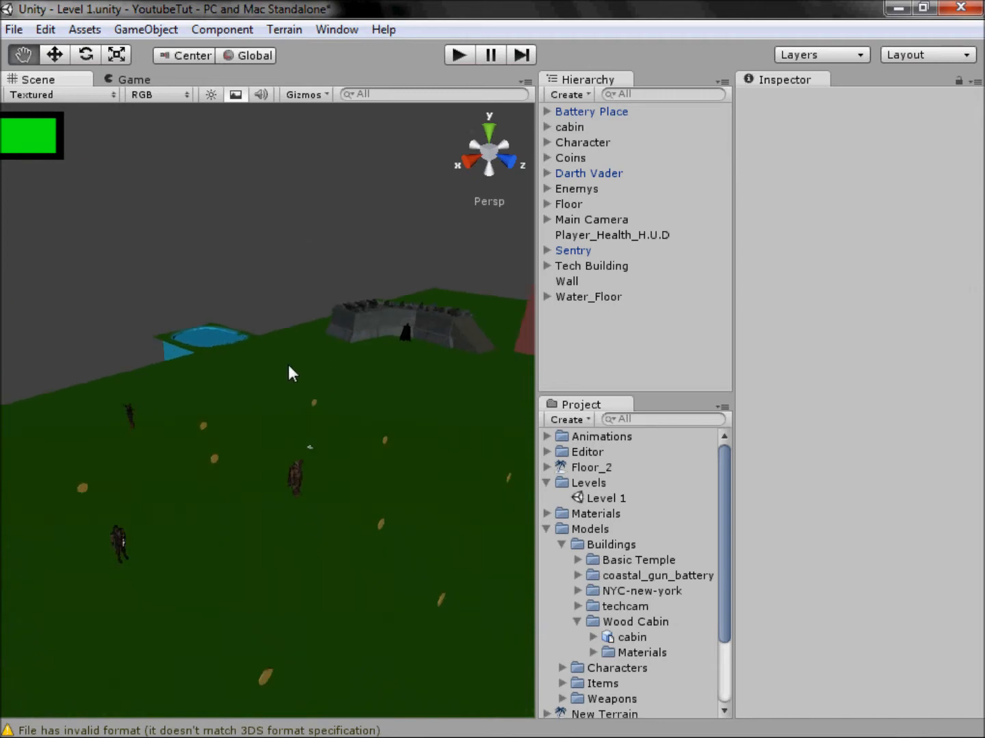
{"action": "left_click_drag", "start_coordinate": [289, 368], "coordinate": [287, 383], "text": "alt"}
{"action": "left_click", "coordinate": [82, 723]}
{"action": "left_click", "coordinate": [82, 722]}
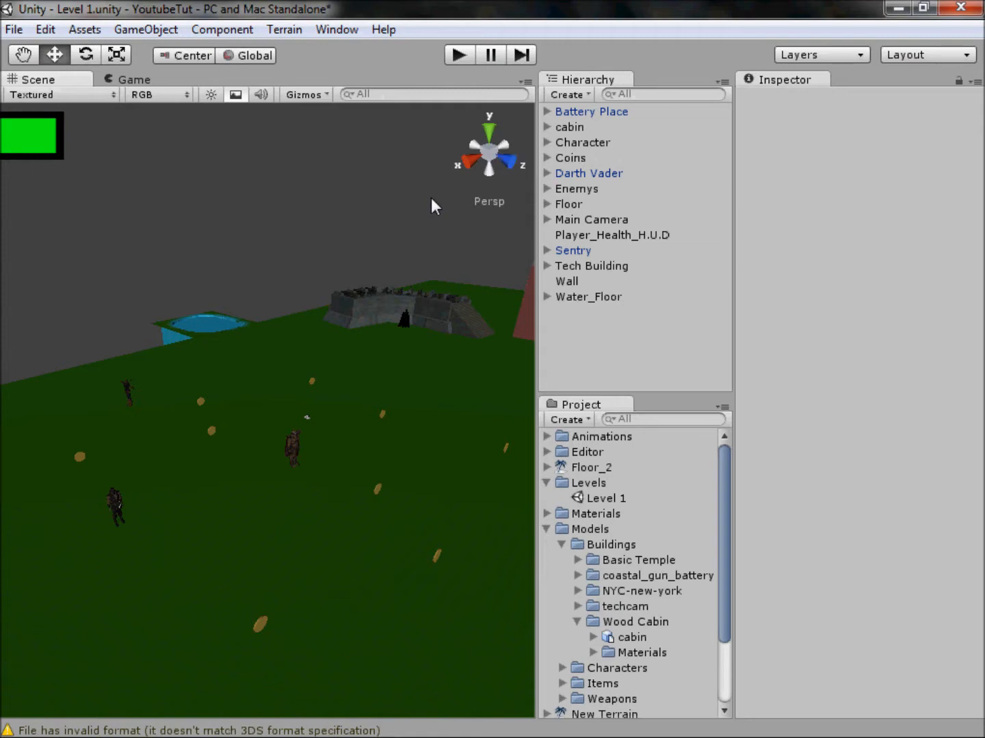
Add the first Basic Temple model from the Buildings folder's Basic Temple Model folder to the scene.
{"action": "left_click", "coordinate": [575, 622]}
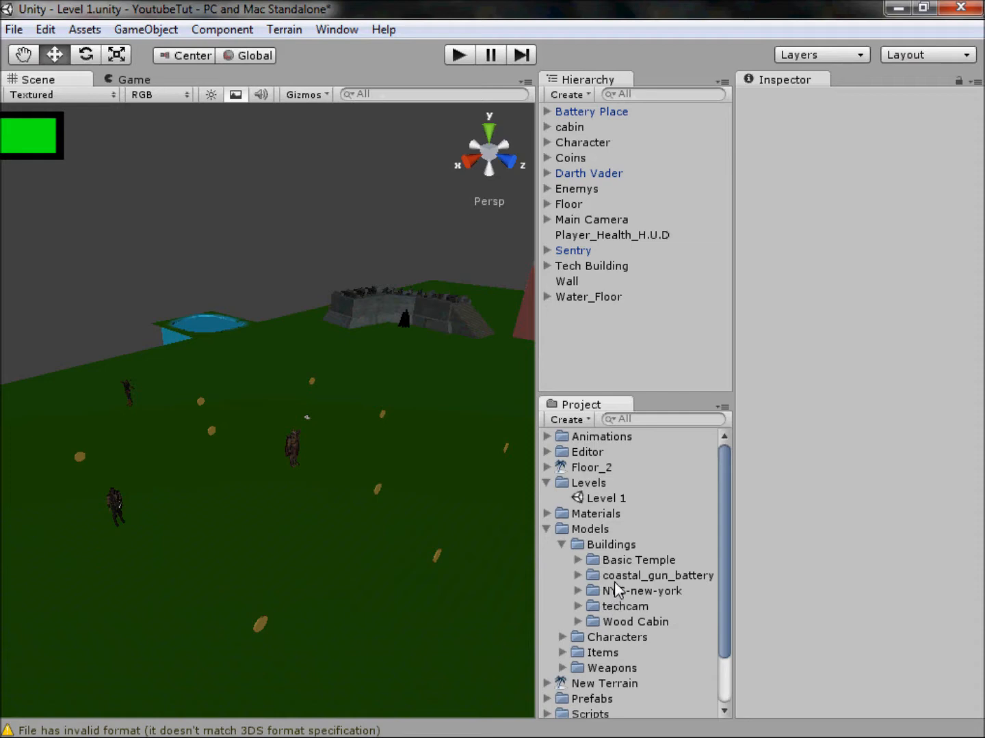
{"action": "left_click", "coordinate": [577, 560]}
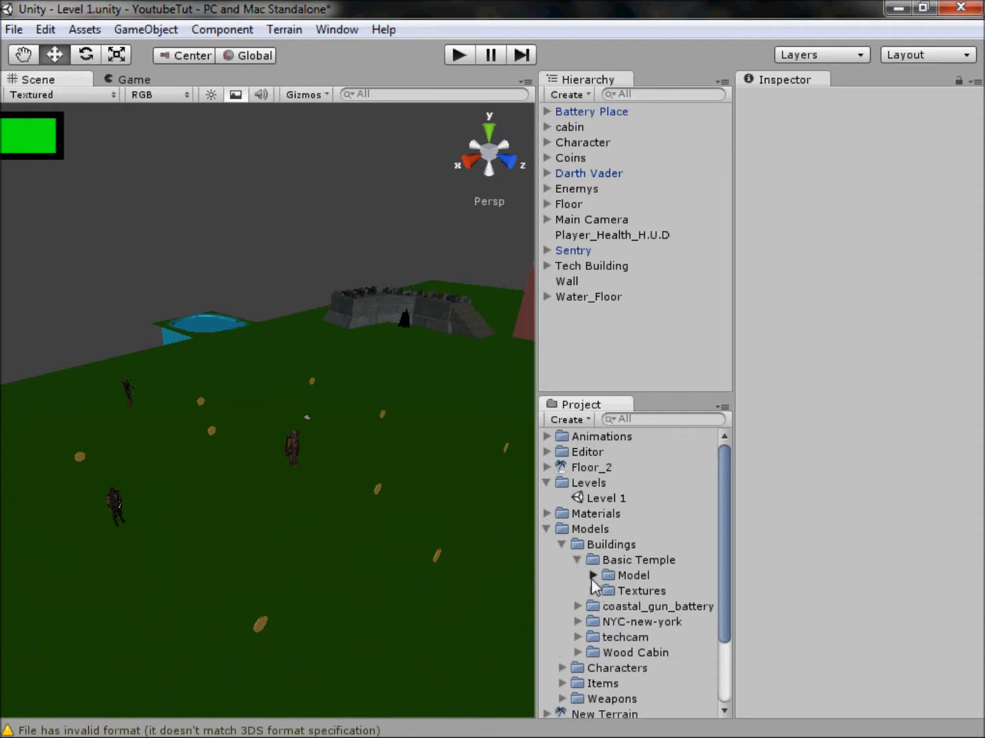
{"action": "left_click", "coordinate": [592, 575]}
{"action": "scroll", "coordinate": [663, 622], "scroll_direction": "down", "scroll_amount": 2}
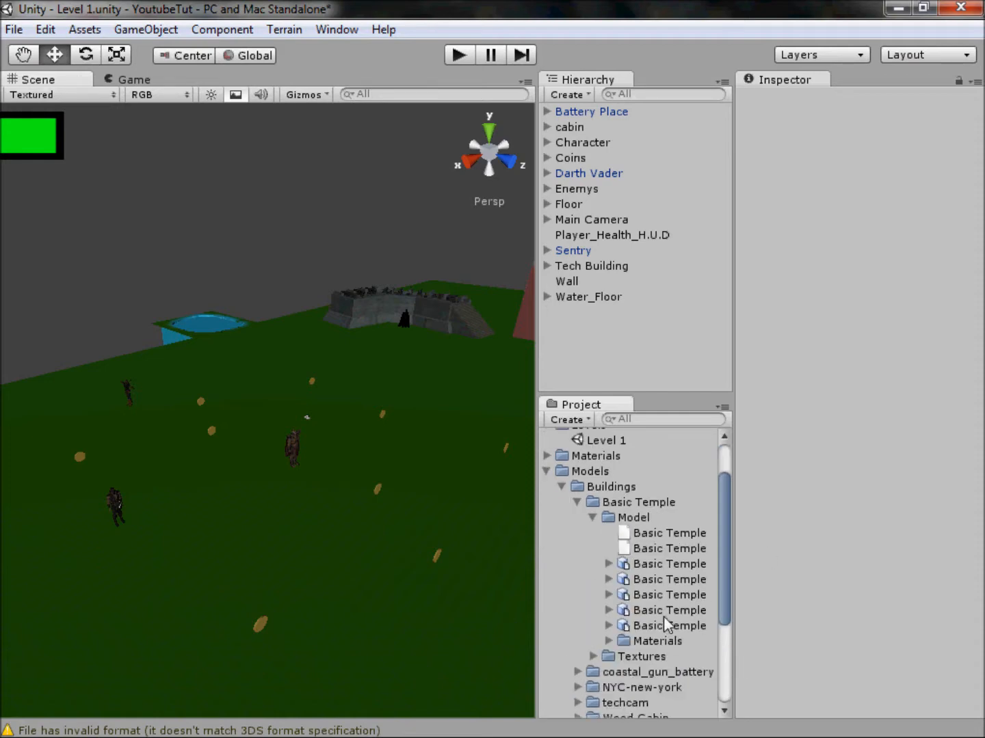
{"action": "left_click", "coordinate": [662, 549]}
{"action": "left_click", "coordinate": [662, 563]}
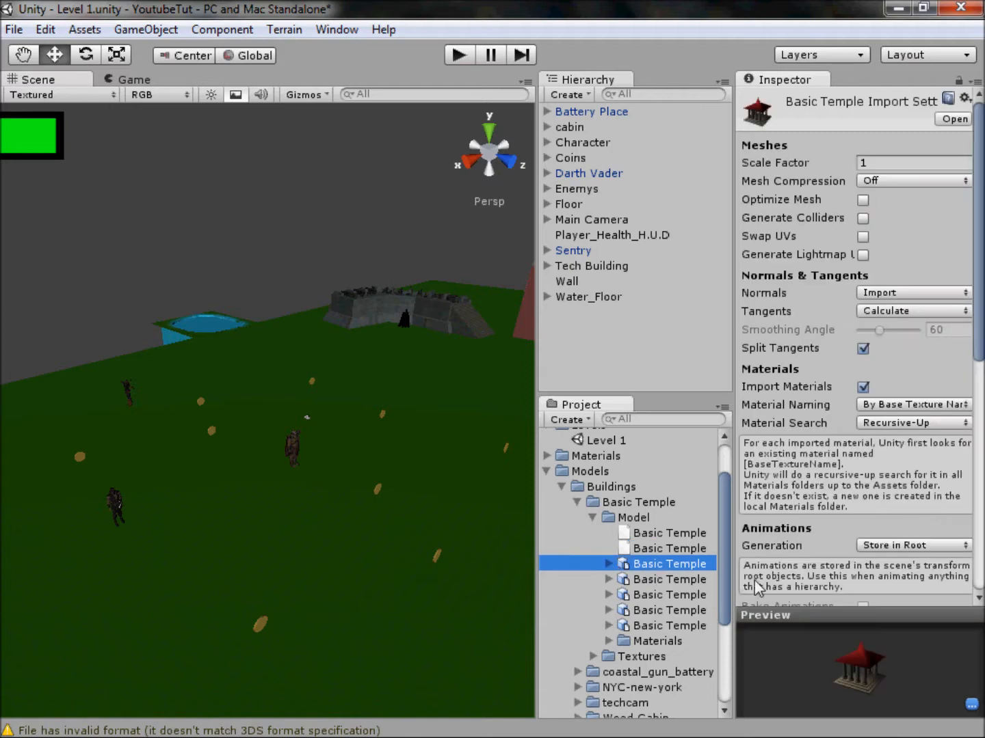
{"action": "left_click_drag", "start_coordinate": [649, 573], "coordinate": [583, 364]}
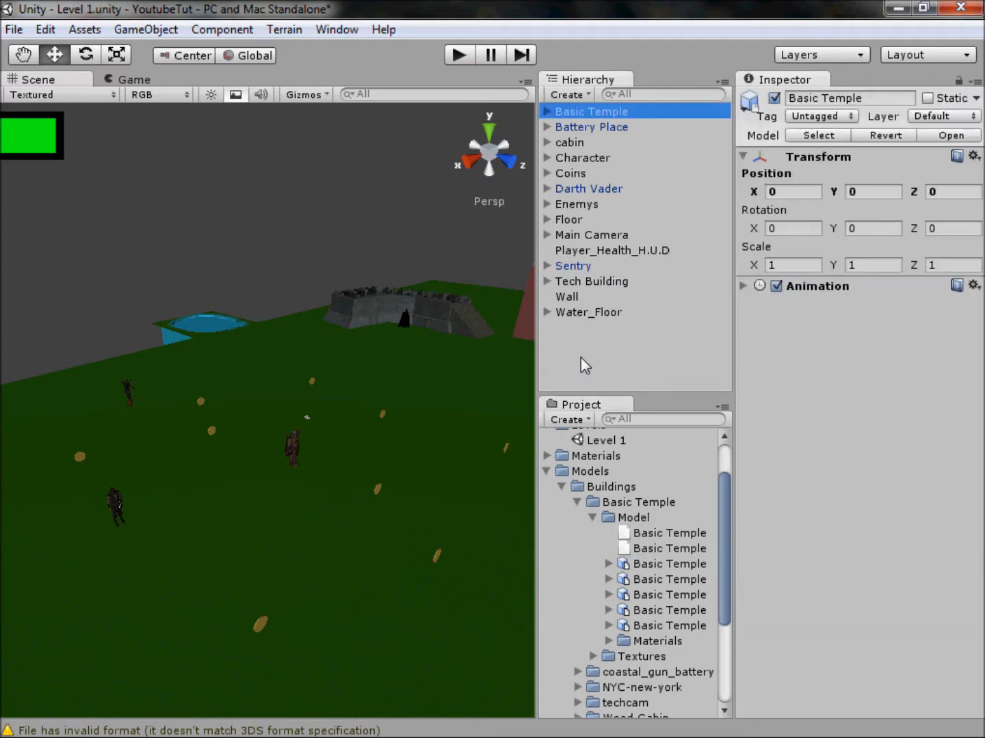
Move the temple from the origin onto the level's grass, to about X -296, Y -253 and Z 822.
{"action": "scroll", "coordinate": [426, 366], "scroll_direction": "down", "scroll_amount": 10}
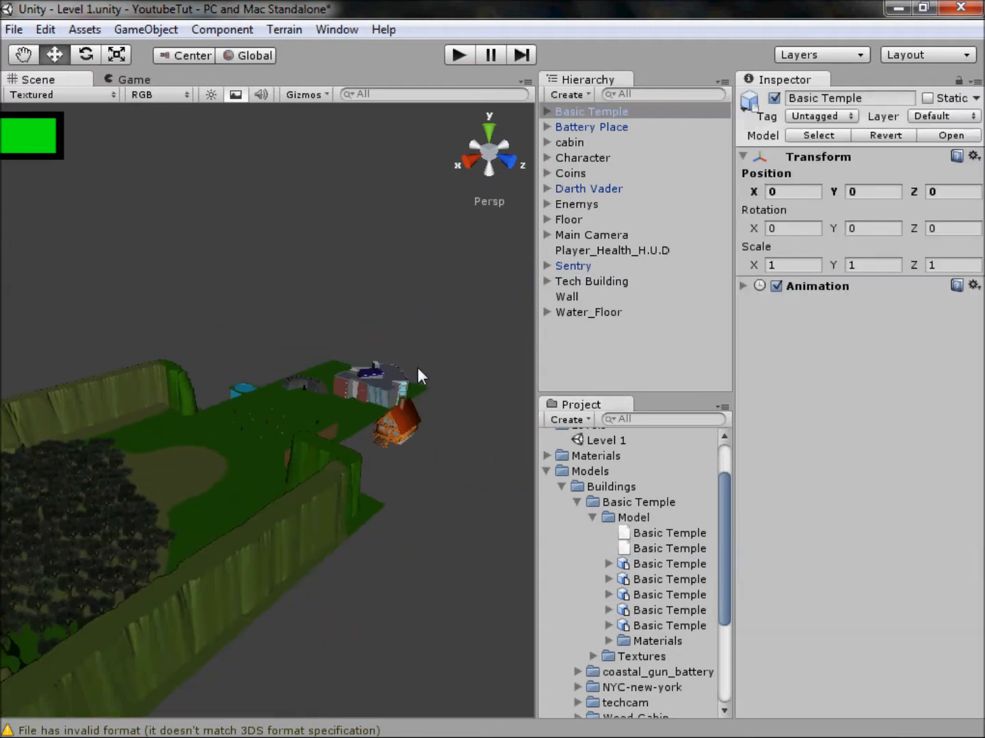
{"action": "scroll", "coordinate": [426, 299], "scroll_direction": "down", "scroll_amount": 5}
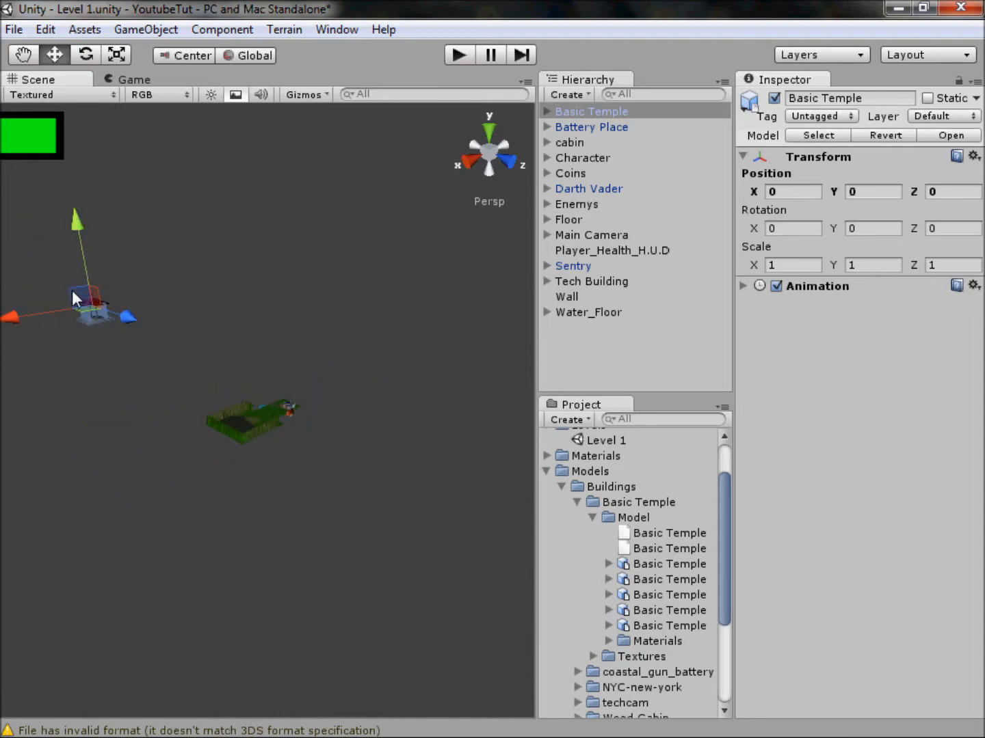
{"action": "left_click_drag", "start_coordinate": [84, 306], "coordinate": [277, 425]}
{"action": "scroll", "coordinate": [267, 396], "scroll_direction": "up", "scroll_amount": 5}
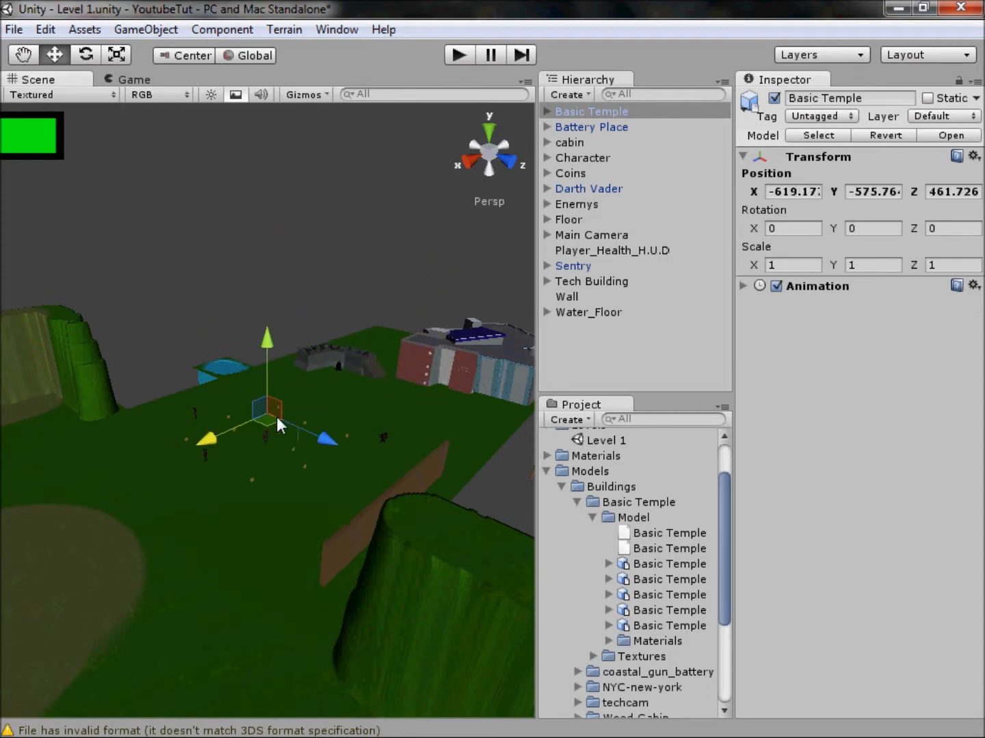
{"action": "left_click", "coordinate": [269, 360]}
{"action": "left_click", "coordinate": [265, 380]}
{"action": "left_click_drag", "start_coordinate": [269, 380], "coordinate": [329, 545]}
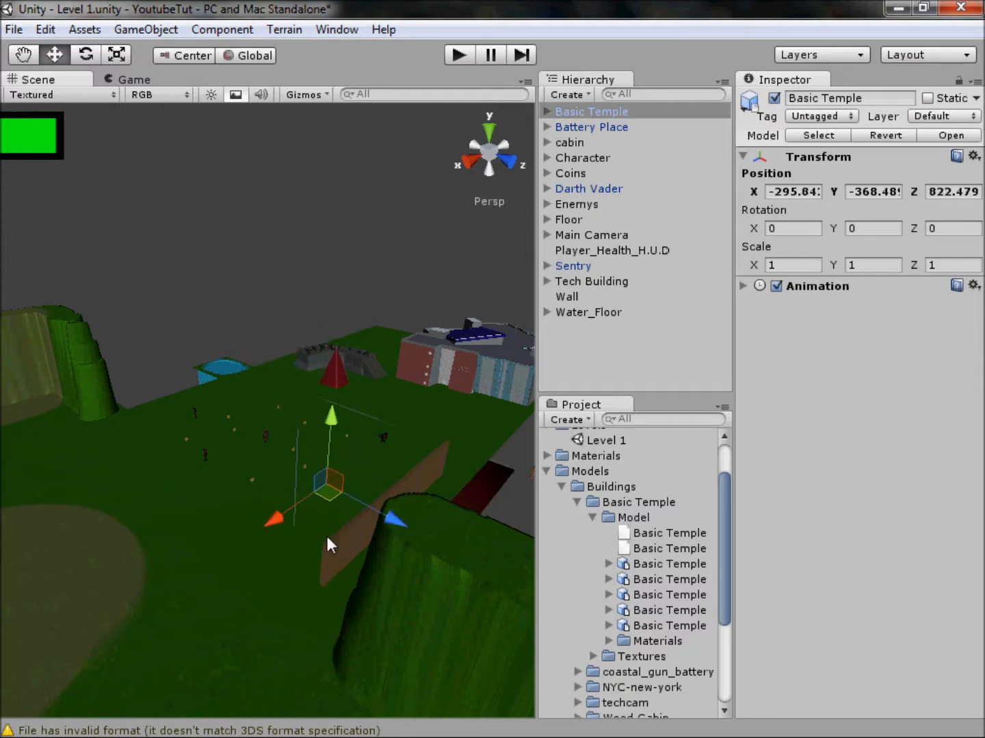
{"action": "left_click_drag", "start_coordinate": [328, 434], "coordinate": [373, 239]}
{"action": "middle_click_drag", "start_coordinate": [380, 292], "coordinate": [307, 314]}
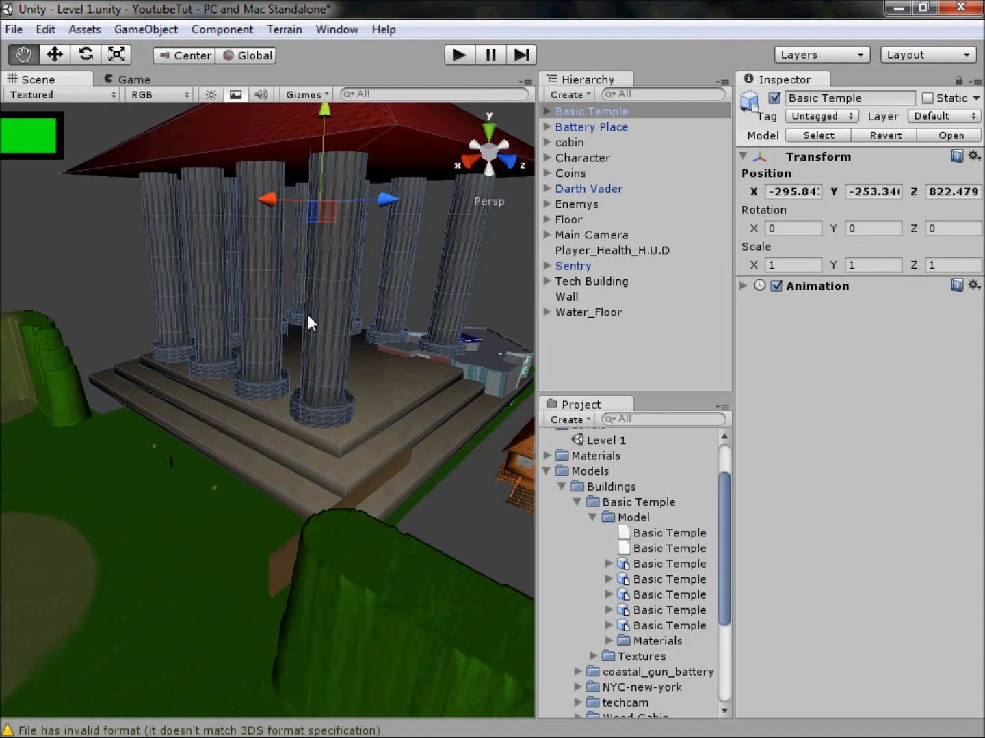
Enable Generate Colliders for the Basic Temple model, set its import Scale Factor to 0.6 and apply the settings.
{"action": "left_click", "coordinate": [693, 549]}
{"action": "left_click", "coordinate": [689, 561]}
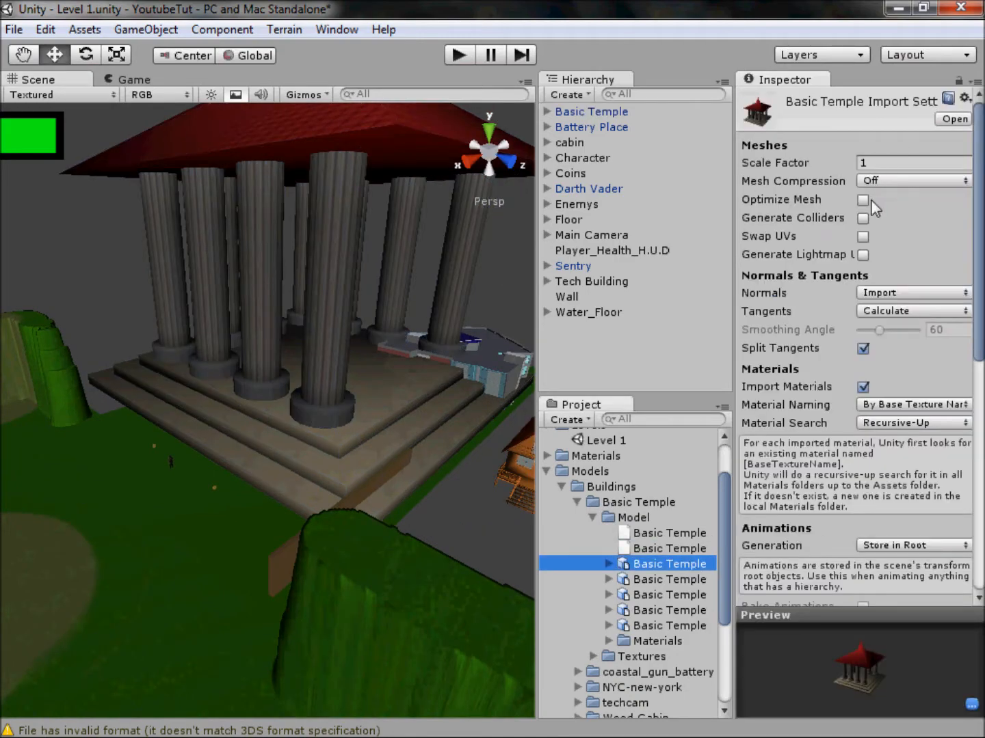
{"action": "left_click", "coordinate": [864, 219]}
{"action": "left_click", "coordinate": [863, 162]}
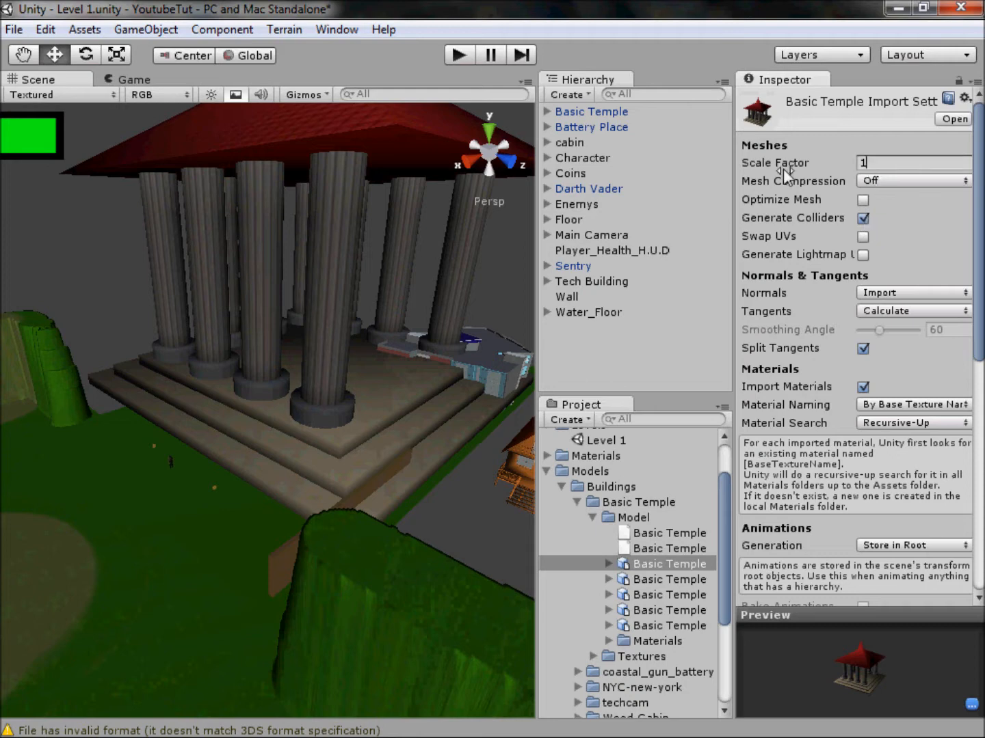
{"action": "key", "text": "BackSpace"}
{"action": "type", "text": "0."}
{"action": "type", "text": "0"}
{"action": "scroll", "coordinate": [947, 291], "scroll_direction": "down", "scroll_amount": 5}
{"action": "left_click", "coordinate": [944, 514]}
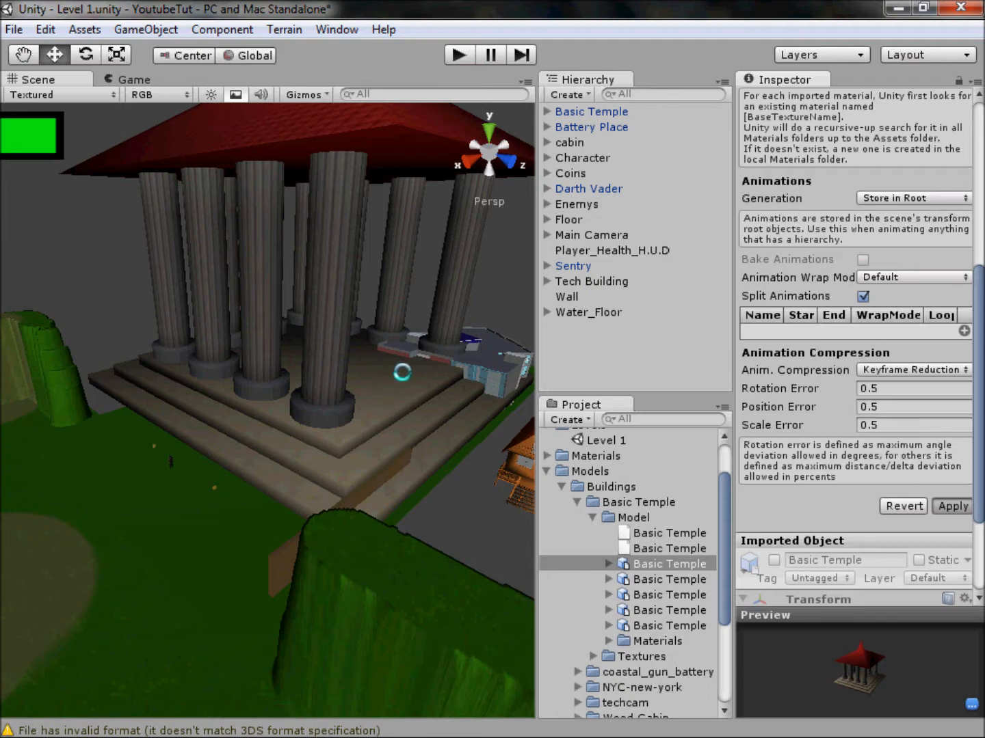
Compare the temple's size with the characters, then reduce the Basic Temple model's import Scale Factor further and apply it.
{"action": "scroll", "coordinate": [404, 372], "scroll_direction": "up", "scroll_amount": 3}
{"action": "middle_click_drag", "start_coordinate": [383, 379], "coordinate": [298, 395]}
{"action": "left_click", "coordinate": [307, 406]}
{"action": "scroll", "coordinate": [293, 407], "scroll_direction": "up", "scroll_amount": 2}
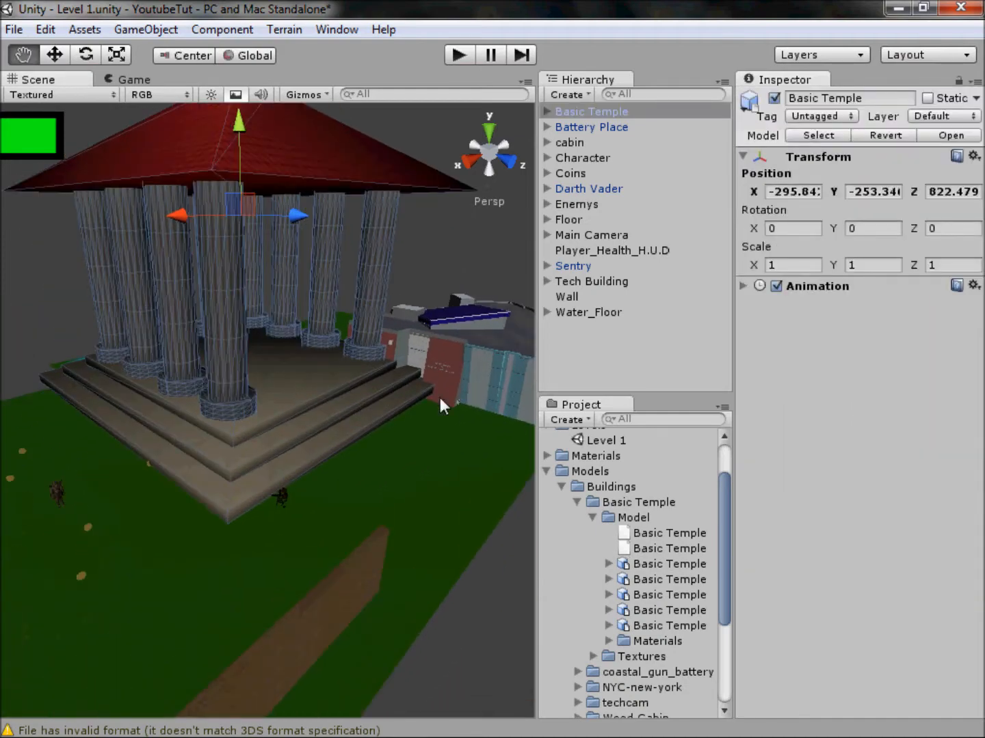
{"action": "middle_click_drag", "start_coordinate": [439, 396], "coordinate": [447, 415]}
{"action": "left_click", "coordinate": [654, 562]}
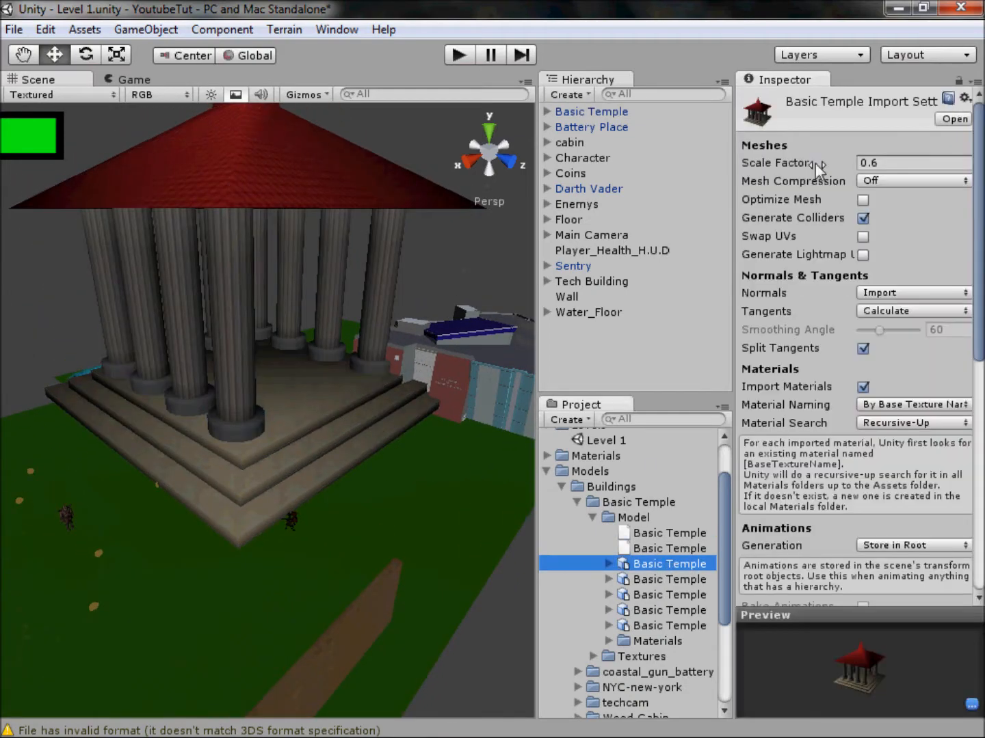
{"action": "left_click", "coordinate": [964, 163]}
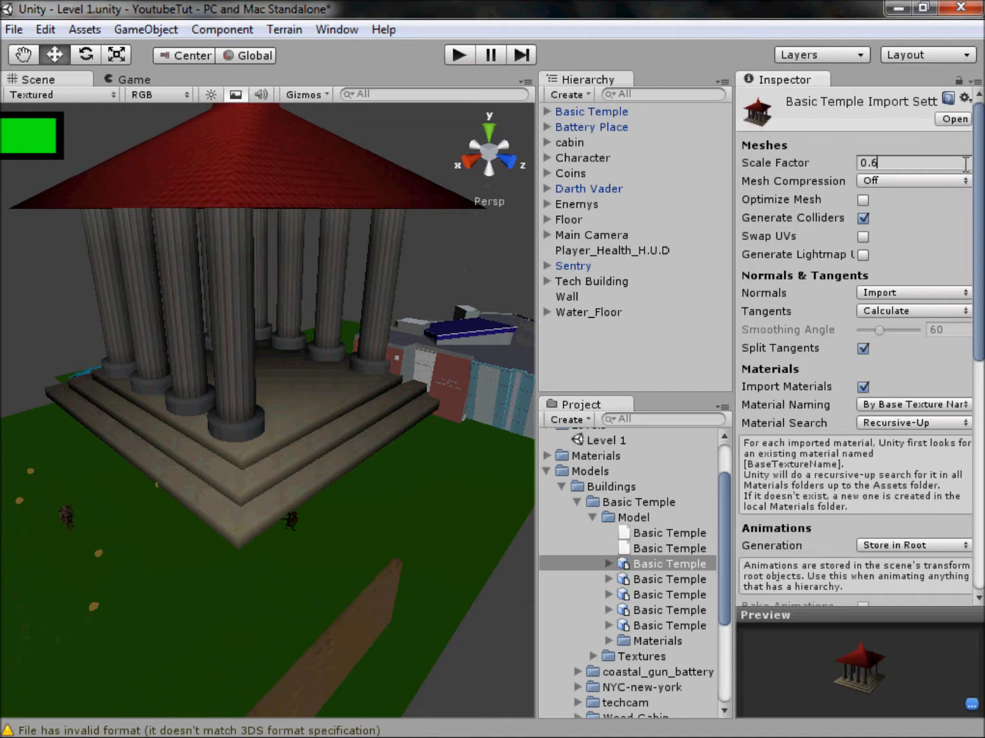
{"action": "scroll", "coordinate": [930, 409], "scroll_direction": "down", "scroll_amount": 10}
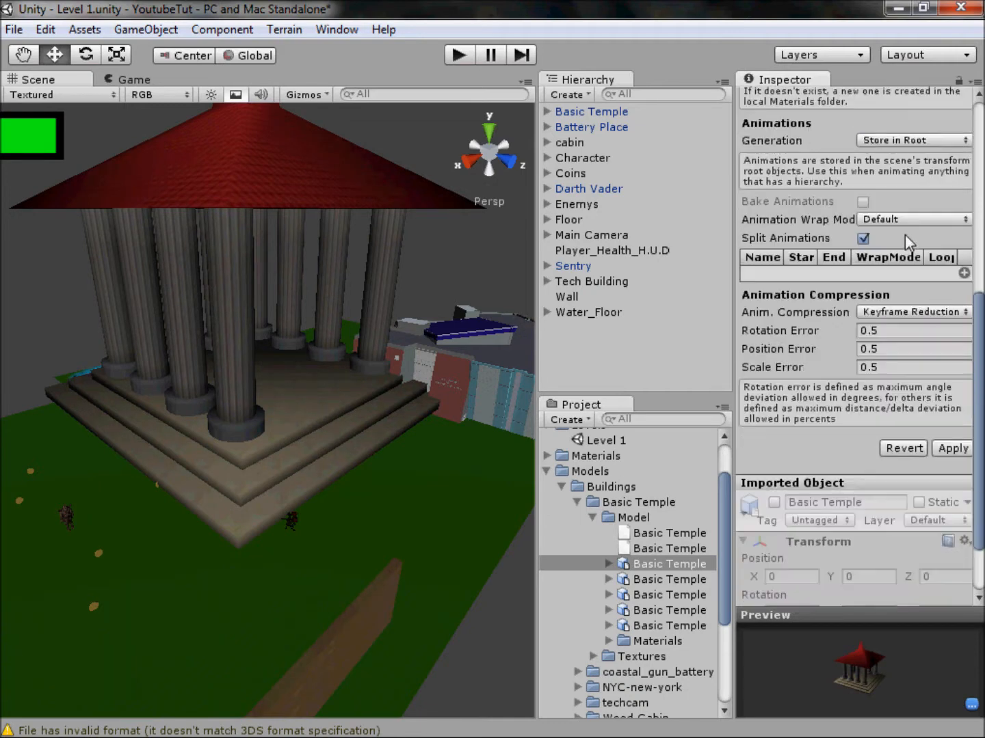
{"action": "left_click", "coordinate": [955, 366]}
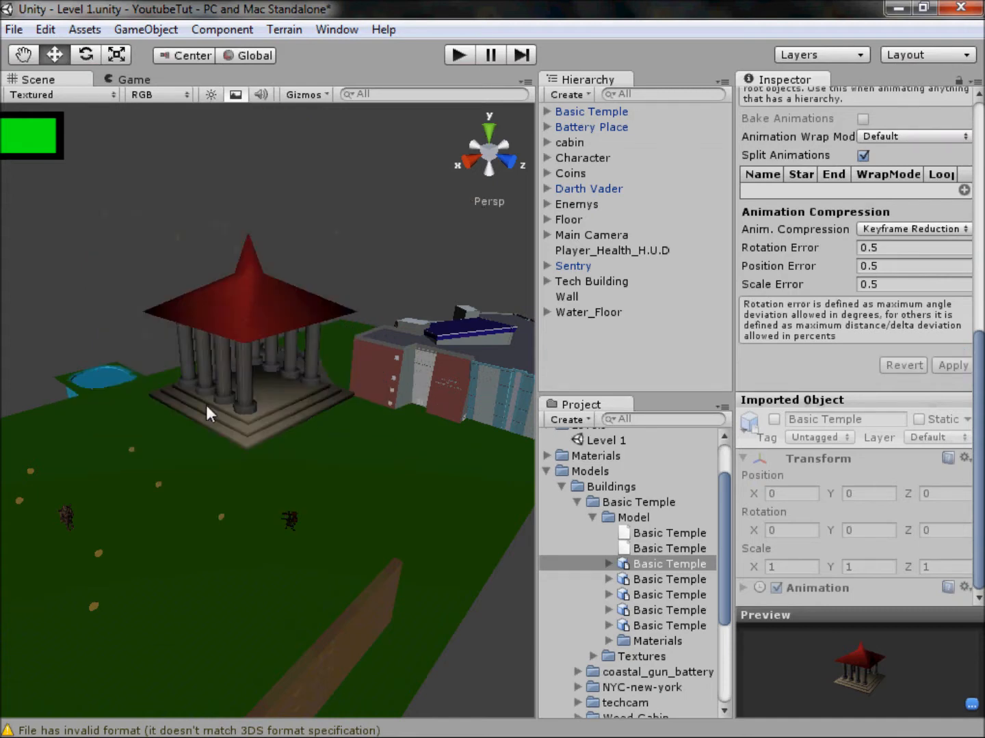
Lower the temple to a Y position of about -255.5 so its steps rest on the ground.
{"action": "left_click", "coordinate": [207, 409]}
{"action": "left_click", "coordinate": [504, 166]}
{"action": "scroll", "coordinate": [285, 371], "scroll_direction": "up", "scroll_amount": 6}
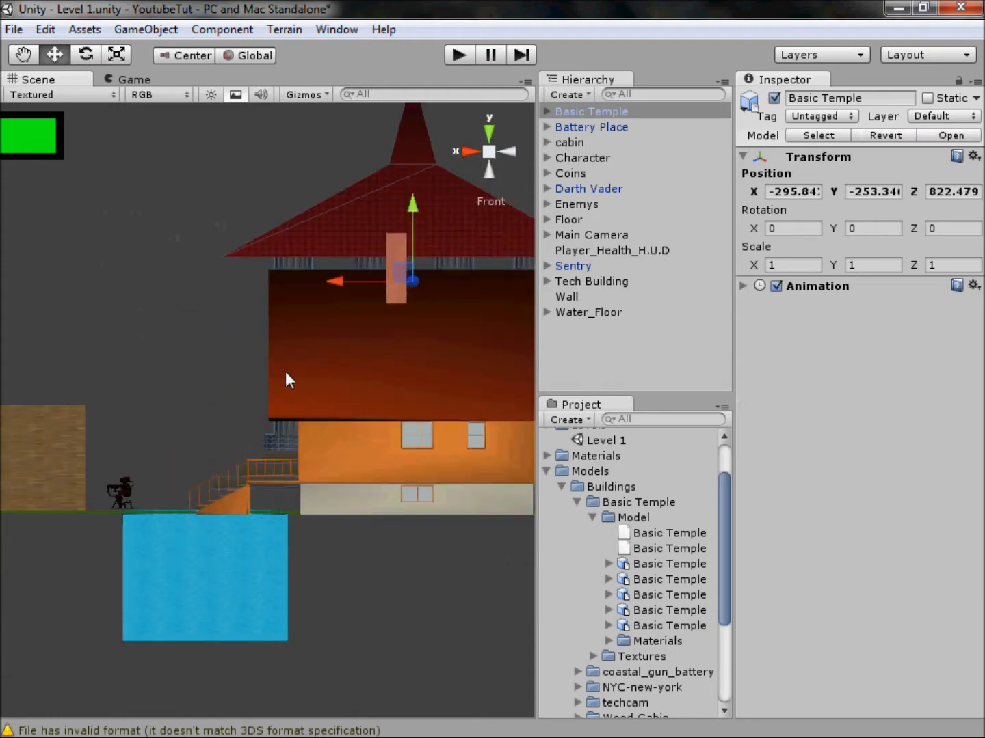
{"action": "middle_click_drag", "start_coordinate": [413, 251], "coordinate": [324, 303]}
{"action": "left_click_drag", "start_coordinate": [373, 231], "coordinate": [391, 259]}
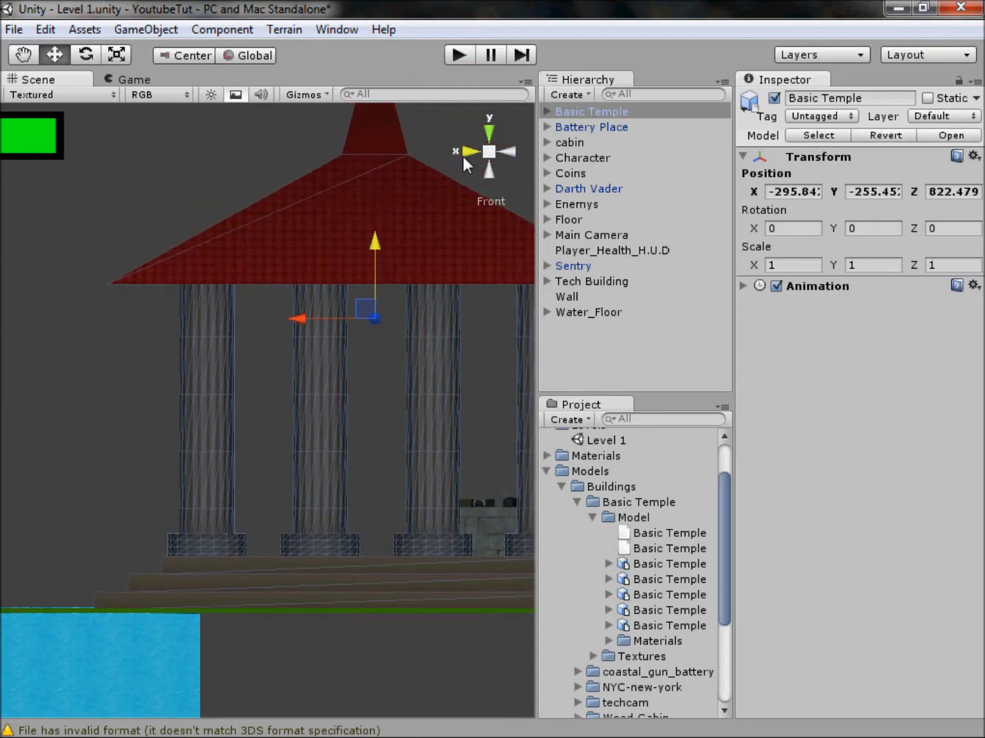
Move the temple along the Z axis to about 809.5.
{"action": "left_click", "coordinate": [489, 155]}
{"action": "middle_click_drag", "start_coordinate": [273, 380], "coordinate": [360, 337]}
{"action": "scroll", "coordinate": [360, 337], "scroll_direction": "down", "scroll_amount": 3}
{"action": "middle_click_drag", "start_coordinate": [239, 355], "coordinate": [348, 390]}
{"action": "scroll", "coordinate": [344, 390], "scroll_direction": "down", "scroll_amount": 3}
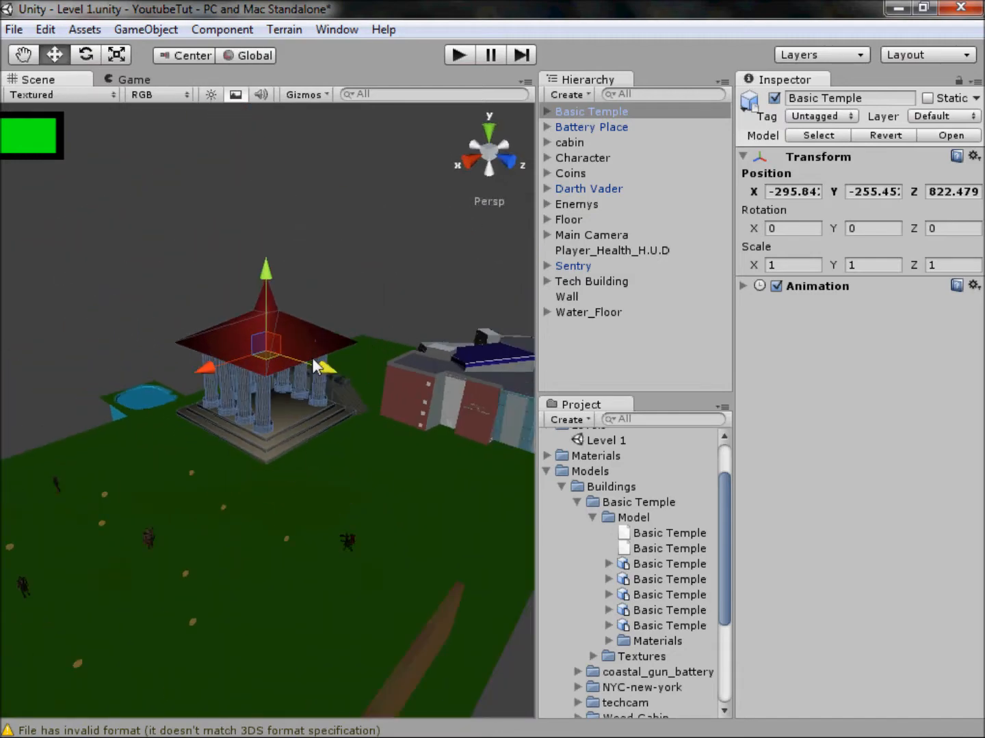
{"action": "left_click_drag", "start_coordinate": [315, 365], "coordinate": [309, 368]}
Examine the temple's size against the characters and its contact with the ground from the front and in perspective.
{"action": "left_click_drag", "start_coordinate": [297, 416], "coordinate": [442, 213], "text": "alt"}
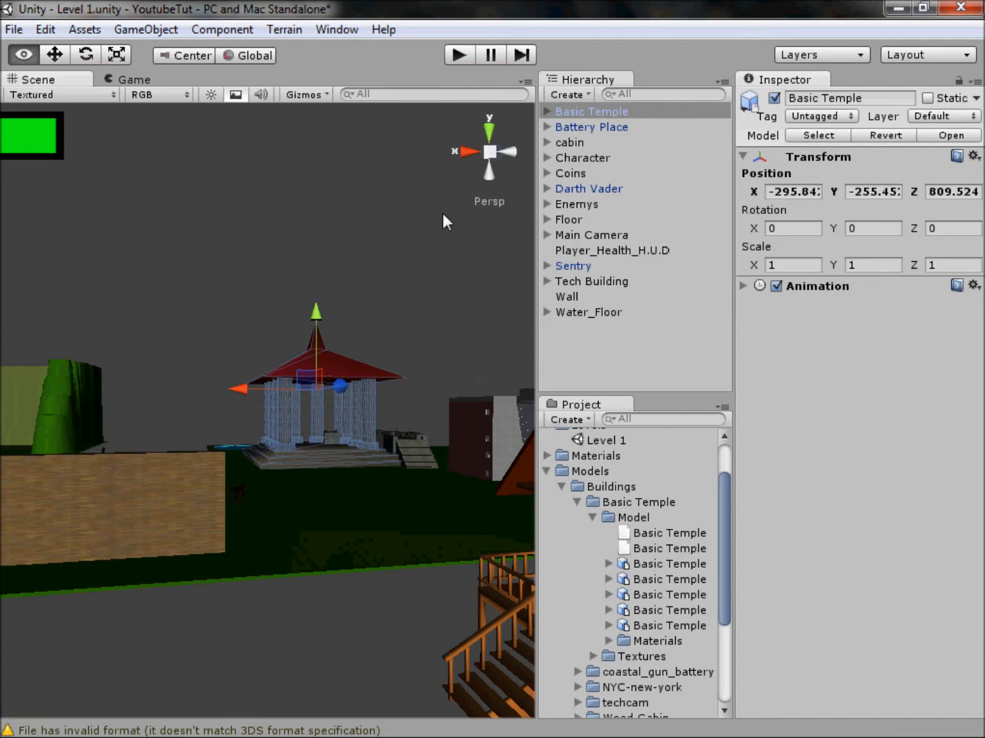
{"action": "left_click", "coordinate": [486, 152]}
{"action": "left_click", "coordinate": [478, 156]}
{"action": "left_click", "coordinate": [510, 153]}
{"action": "scroll", "coordinate": [326, 349], "scroll_direction": "up", "scroll_amount": 5}
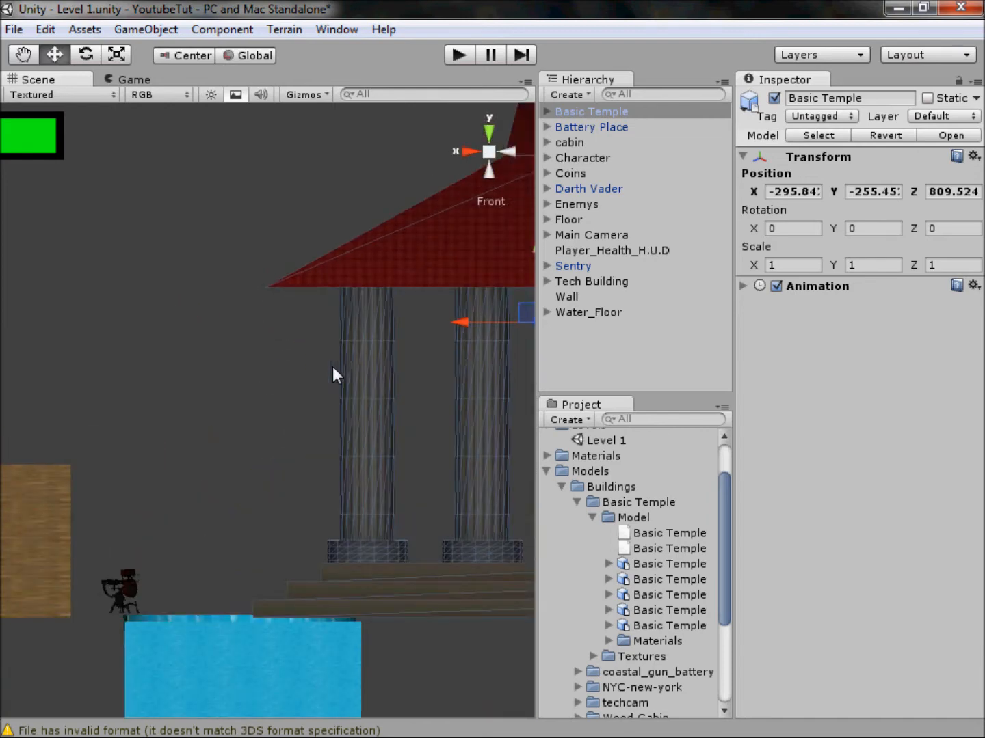
{"action": "scroll", "coordinate": [333, 366], "scroll_direction": "down", "scroll_amount": 4}
{"action": "middle_click_drag", "start_coordinate": [306, 365], "coordinate": [265, 379]}
{"action": "left_click", "coordinate": [504, 155]}
{"action": "left_click", "coordinate": [502, 155]}
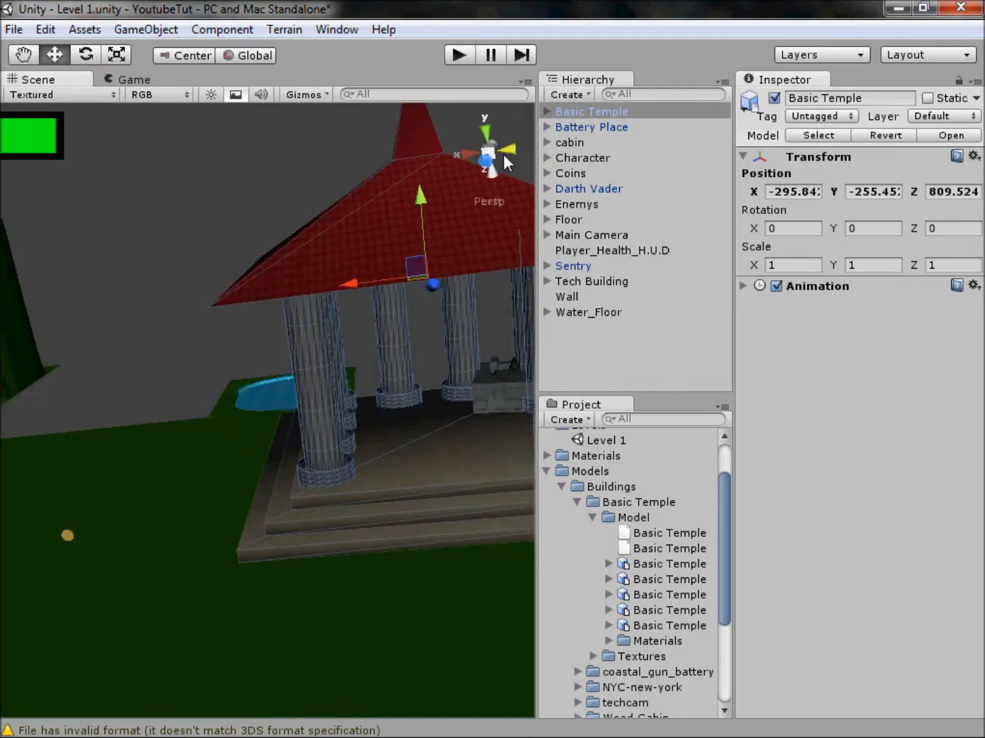
Compare the temple's size with the surrounding buildings and the characters in side and back views.
{"action": "left_click", "coordinate": [503, 155]}
{"action": "left_click", "coordinate": [519, 147]}
{"action": "left_click", "coordinate": [520, 146]}
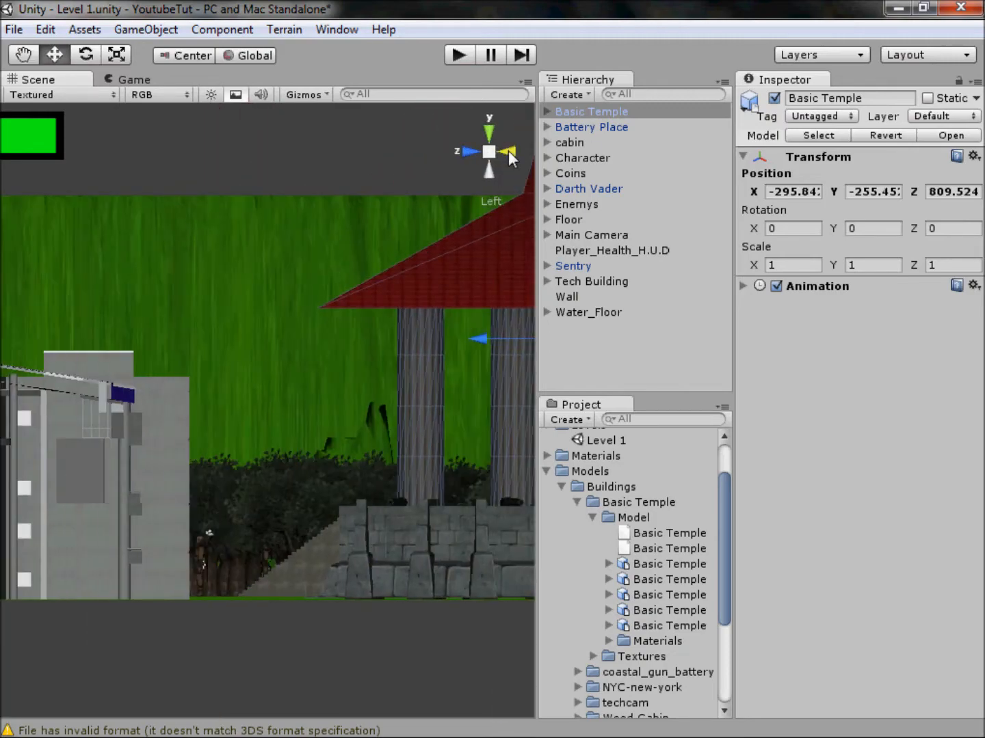
{"action": "scroll", "coordinate": [385, 365], "scroll_direction": "down", "scroll_amount": 8}
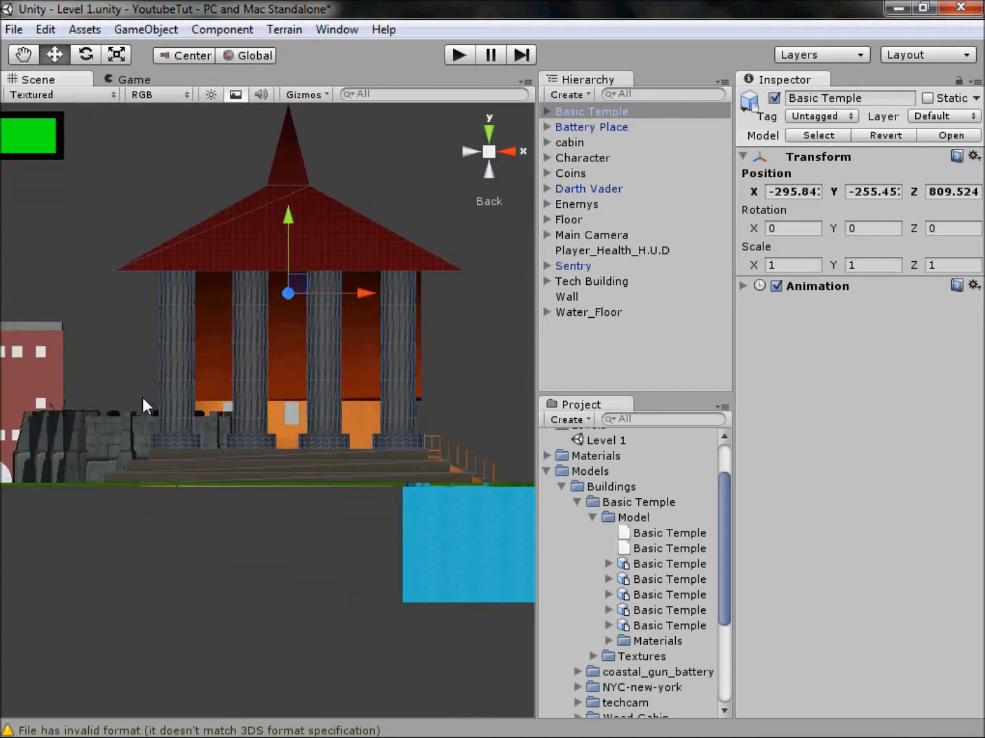
{"action": "middle_click_drag", "start_coordinate": [318, 377], "coordinate": [191, 399]}
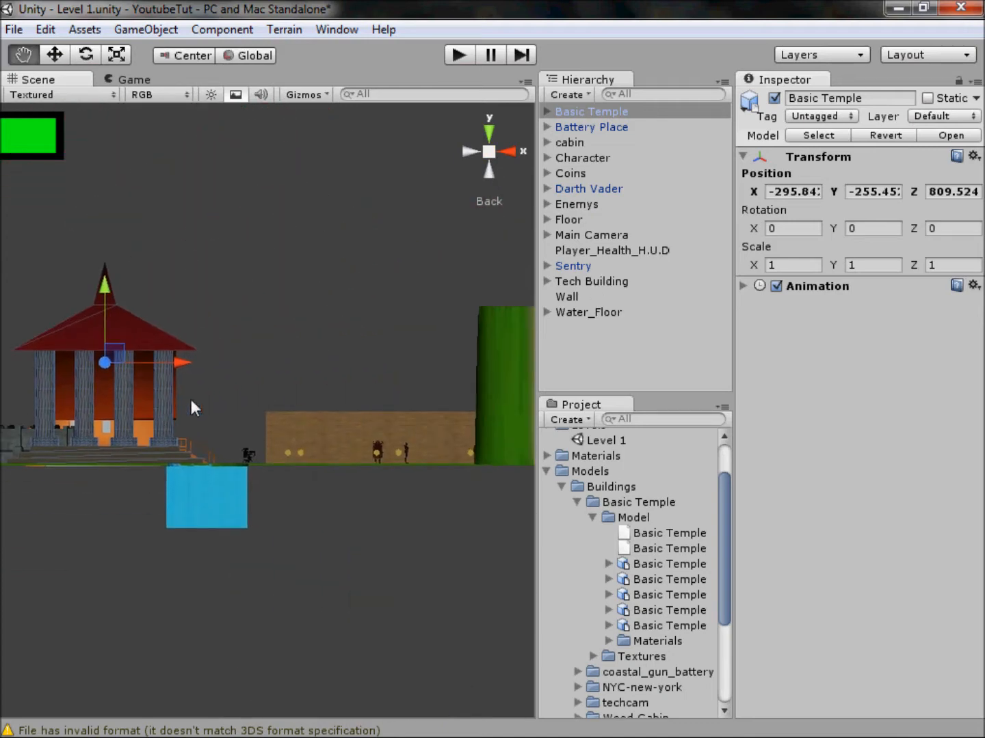
{"action": "scroll", "coordinate": [190, 400], "scroll_direction": "up", "scroll_amount": 2}
{"action": "scroll", "coordinate": [256, 375], "scroll_direction": "up", "scroll_amount": 2}
{"action": "middle_click_drag", "start_coordinate": [301, 443], "coordinate": [354, 455]}
Try a much smaller import Scale Factor on the Basic Temple model and apply it.
{"action": "left_click", "coordinate": [664, 575]}
{"action": "left_click", "coordinate": [637, 566]}
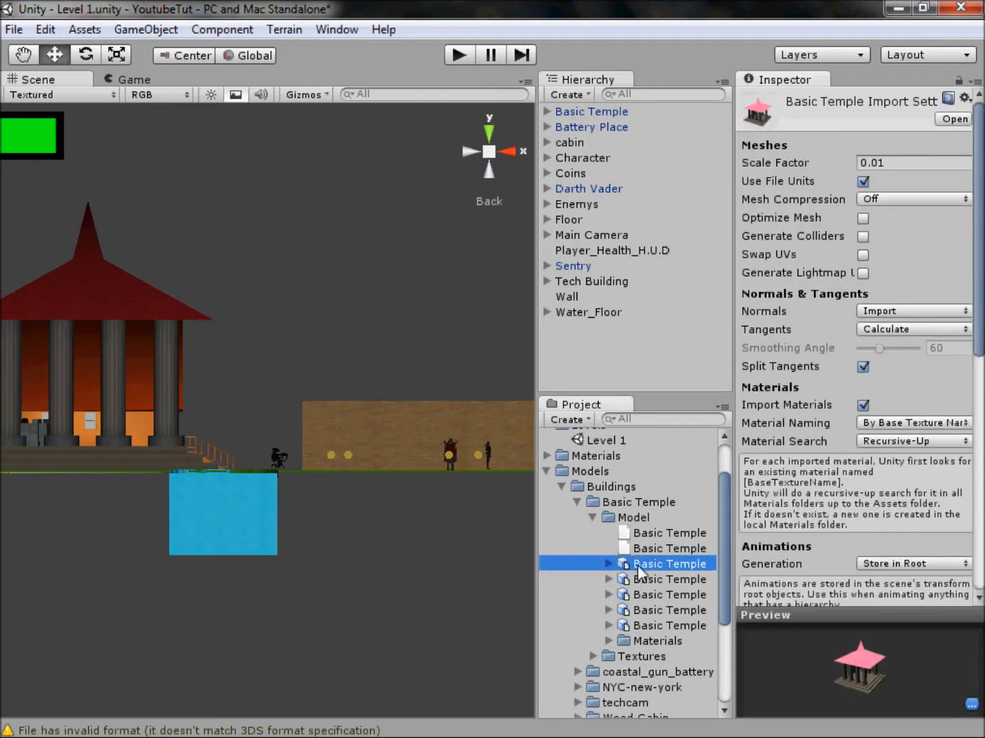
{"action": "left_click", "coordinate": [968, 166]}
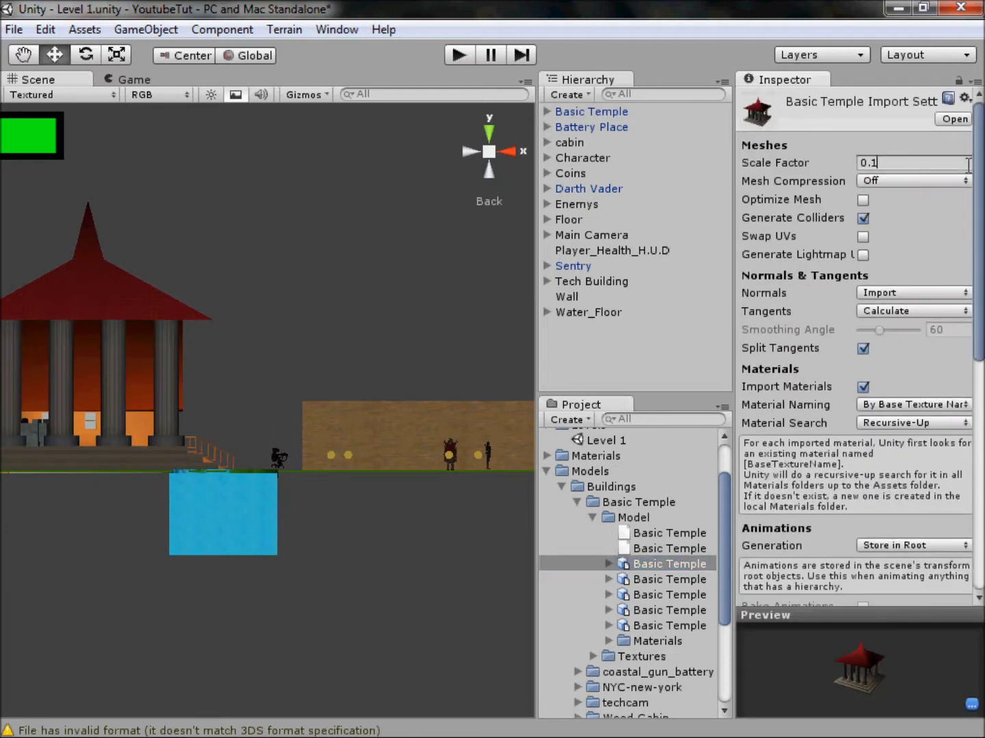
{"action": "scroll", "coordinate": [968, 166], "scroll_direction": "down", "scroll_amount": 10}
{"action": "left_click", "coordinate": [957, 366]}
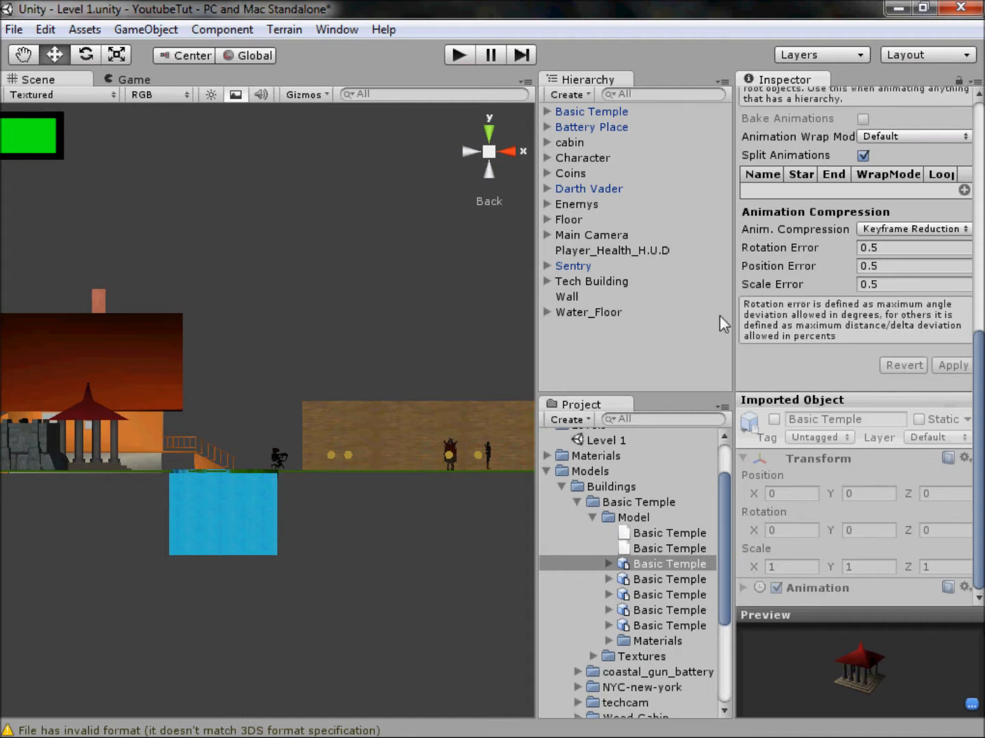
Increase the Basic Temple model's import Scale Factor to an intermediate size and apply it.
{"action": "scroll", "coordinate": [881, 204], "scroll_direction": "up", "scroll_amount": 10}
{"action": "left_click", "coordinate": [907, 180]}
{"action": "left_click", "coordinate": [944, 165]}
{"action": "scroll", "coordinate": [945, 165], "scroll_direction": "down", "scroll_amount": 10}
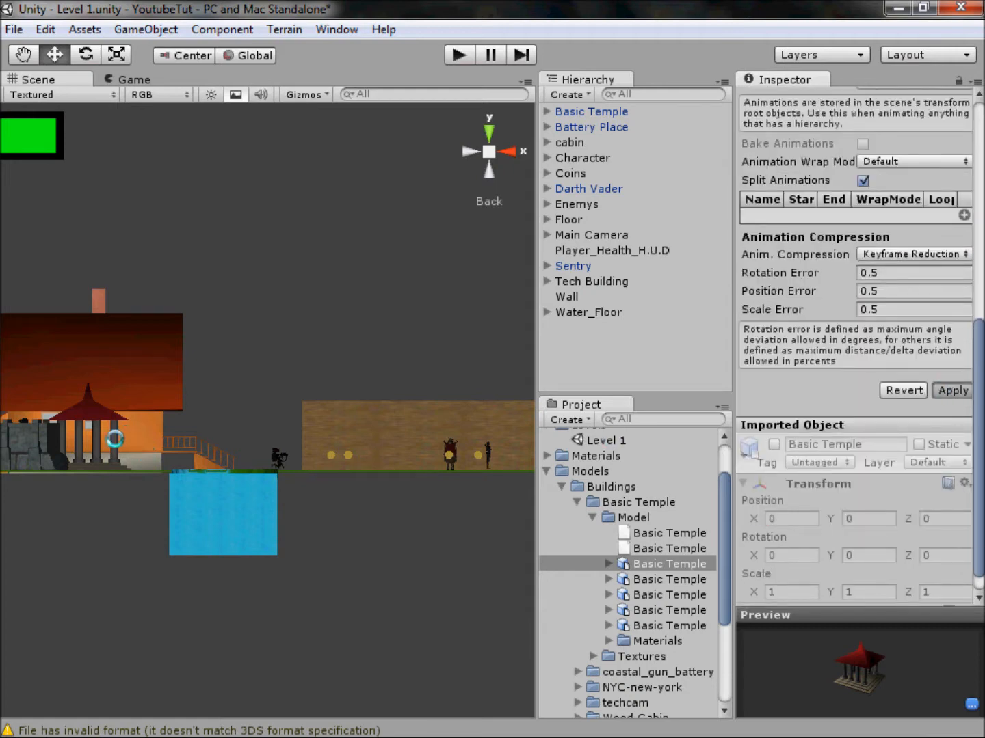
Move the temple to about X -249.4 and Z 763.7, beside the pond at the ground's edge.
{"action": "left_click", "coordinate": [203, 409]}
{"action": "left_click", "coordinate": [120, 355]}
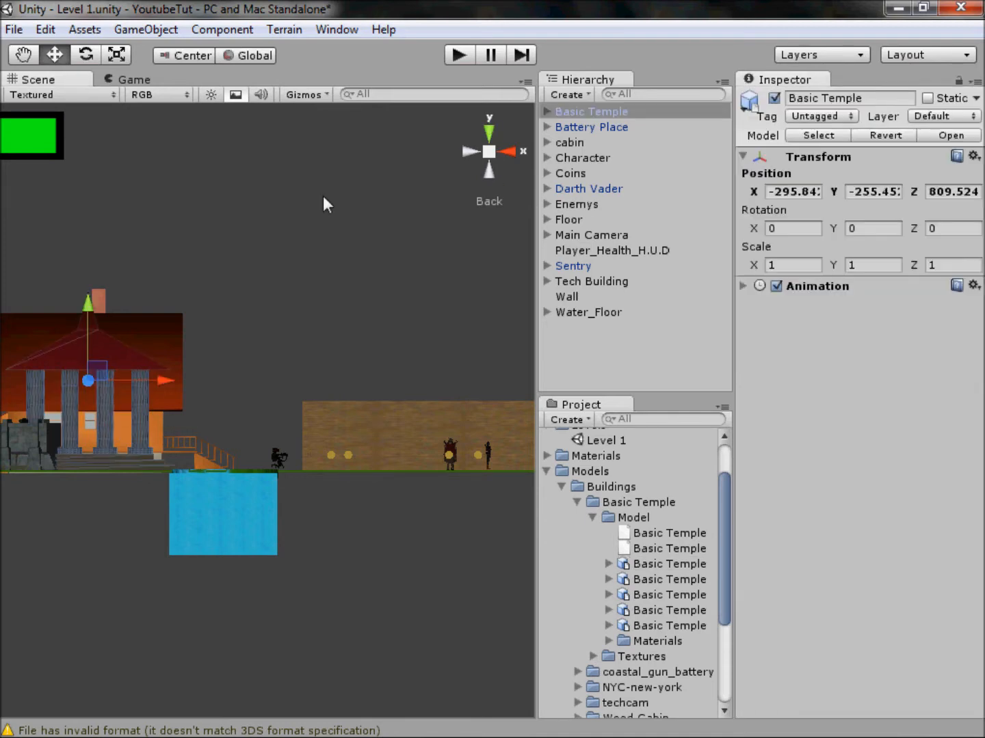
{"action": "left_click_drag", "start_coordinate": [163, 384], "coordinate": [430, 389]}
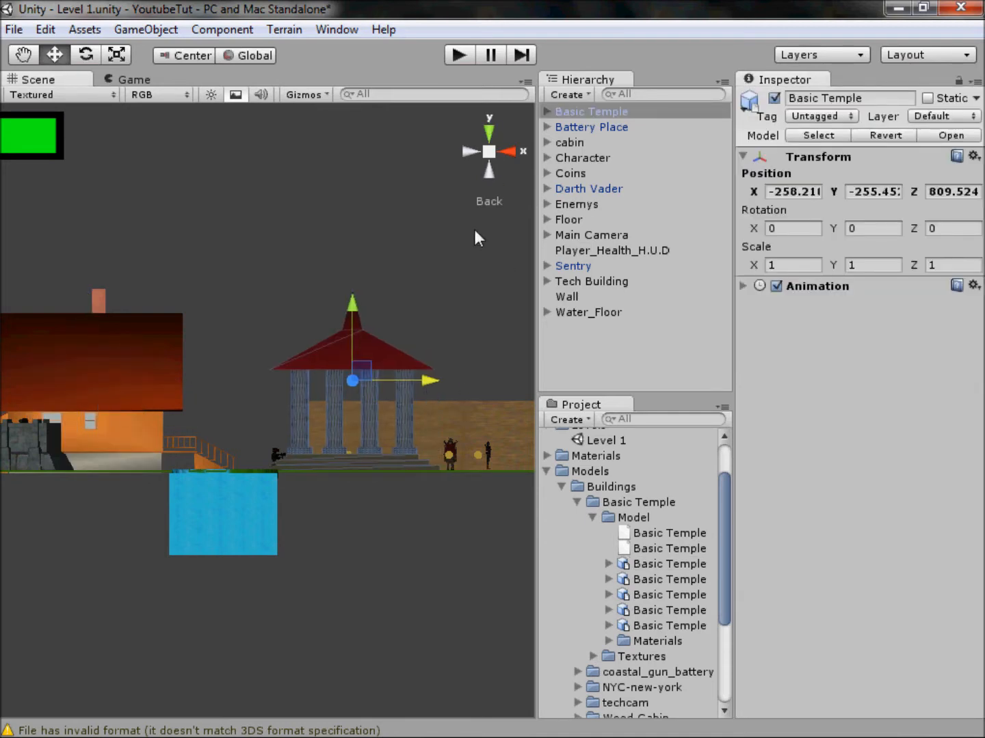
{"action": "left_click", "coordinate": [487, 156]}
{"action": "scroll", "coordinate": [215, 495], "scroll_direction": "up", "scroll_amount": 5}
{"action": "middle_click_drag", "start_coordinate": [189, 586], "coordinate": [254, 532]}
{"action": "scroll", "coordinate": [350, 433], "scroll_direction": "down", "scroll_amount": 5}
{"action": "left_click_drag", "start_coordinate": [264, 397], "coordinate": [0, 348]}
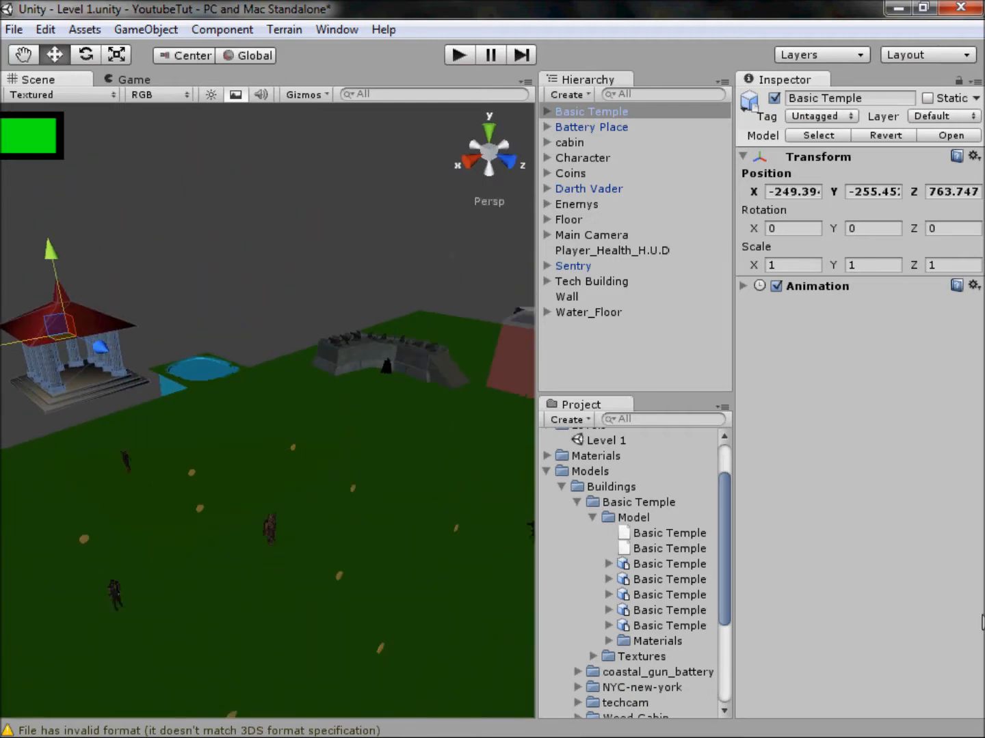
Collapse the Basic Temple folder and add the NYC-new-york model to the scene.
{"action": "left_click", "coordinate": [575, 501]}
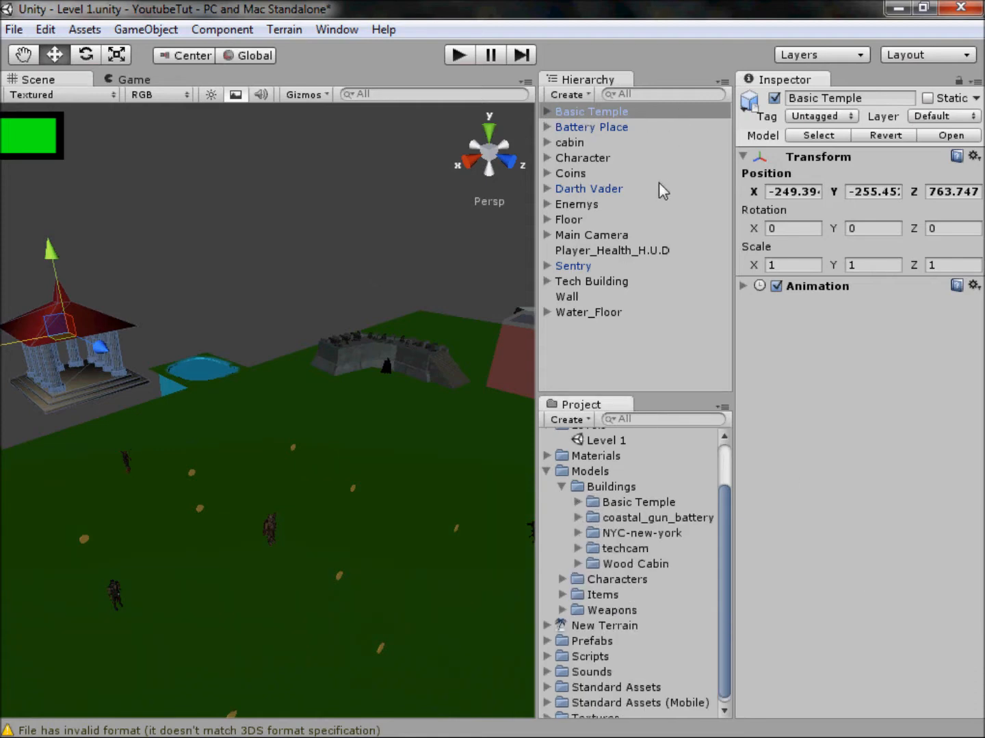
{"action": "left_click", "coordinate": [578, 532]}
{"action": "left_click_drag", "start_coordinate": [619, 549], "coordinate": [609, 358]}
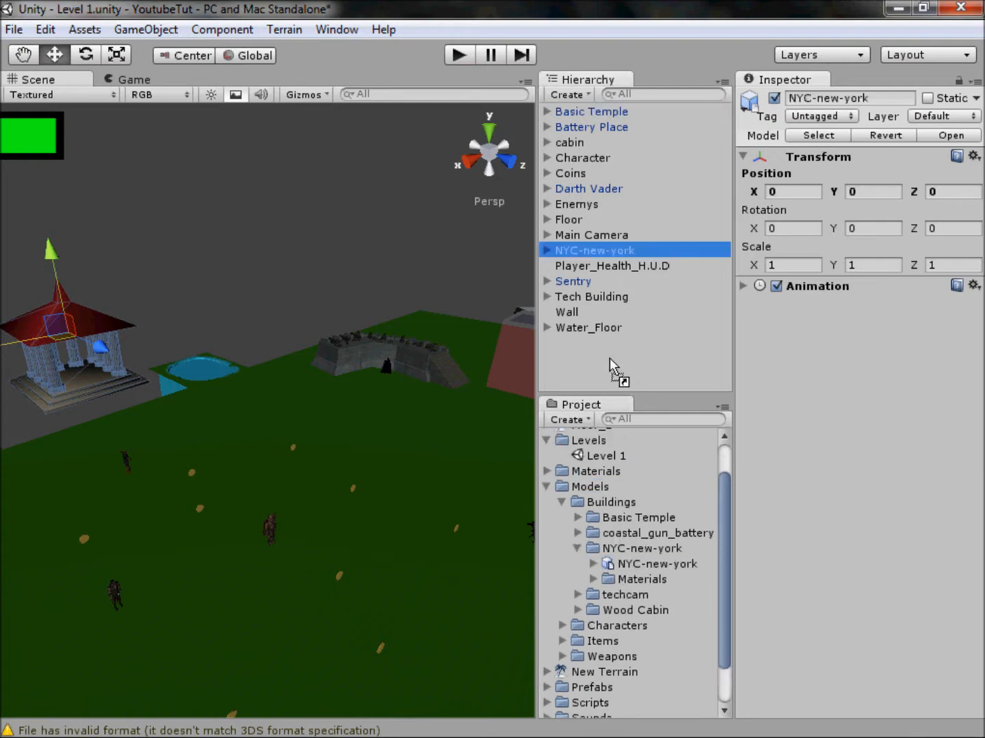
Examine the New York city model as a whole, its individual skyscrapers up close, and its list of materials.
{"action": "scroll", "coordinate": [385, 294], "scroll_direction": "down", "scroll_amount": 5}
{"action": "scroll", "coordinate": [365, 319], "scroll_direction": "down", "scroll_amount": 10}
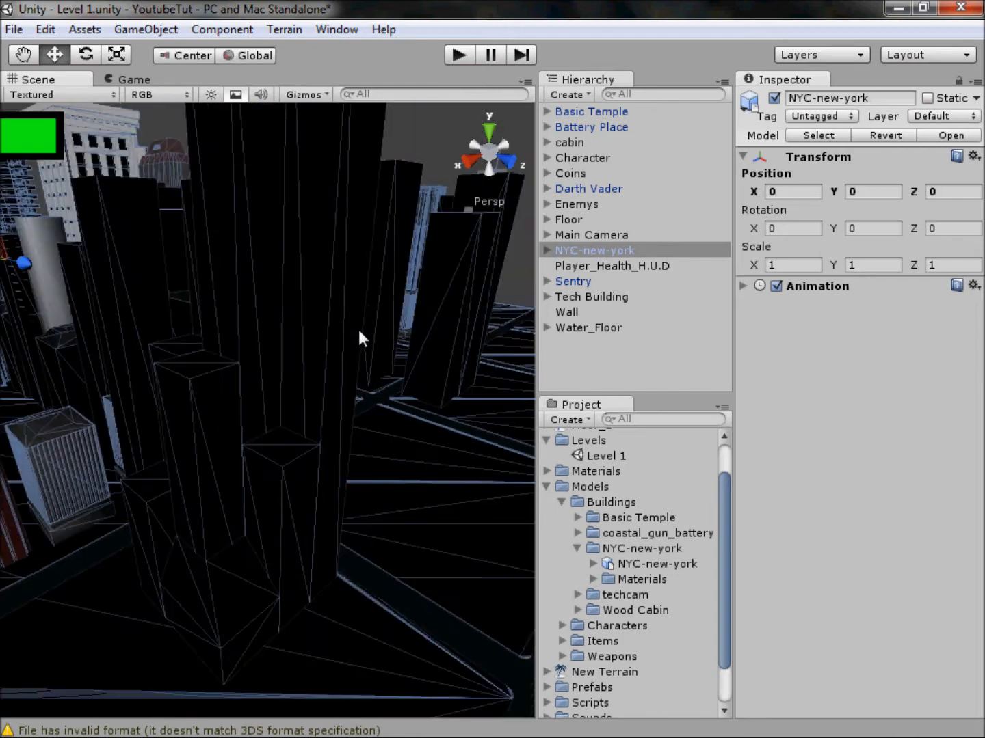
{"action": "scroll", "coordinate": [358, 321], "scroll_direction": "down", "scroll_amount": 10}
{"action": "left_click", "coordinate": [356, 330]}
{"action": "middle_click_drag", "start_coordinate": [317, 418], "coordinate": [359, 415]}
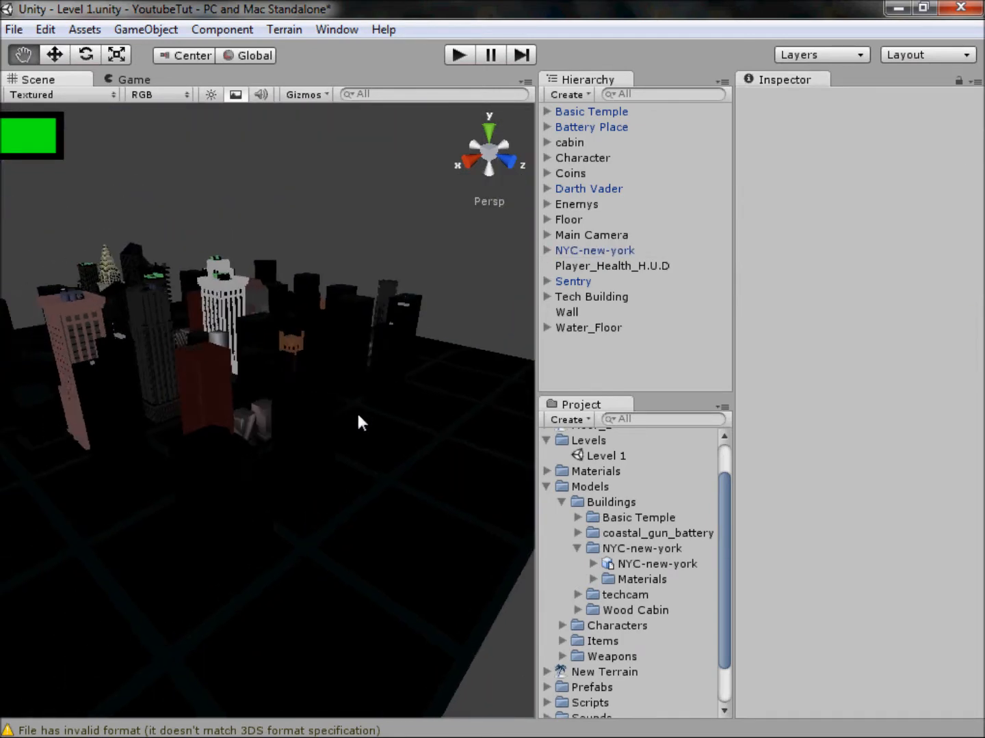
{"action": "scroll", "coordinate": [348, 516], "scroll_direction": "up", "scroll_amount": 10}
{"action": "left_click_drag", "start_coordinate": [347, 510], "coordinate": [200, 582], "text": "alt"}
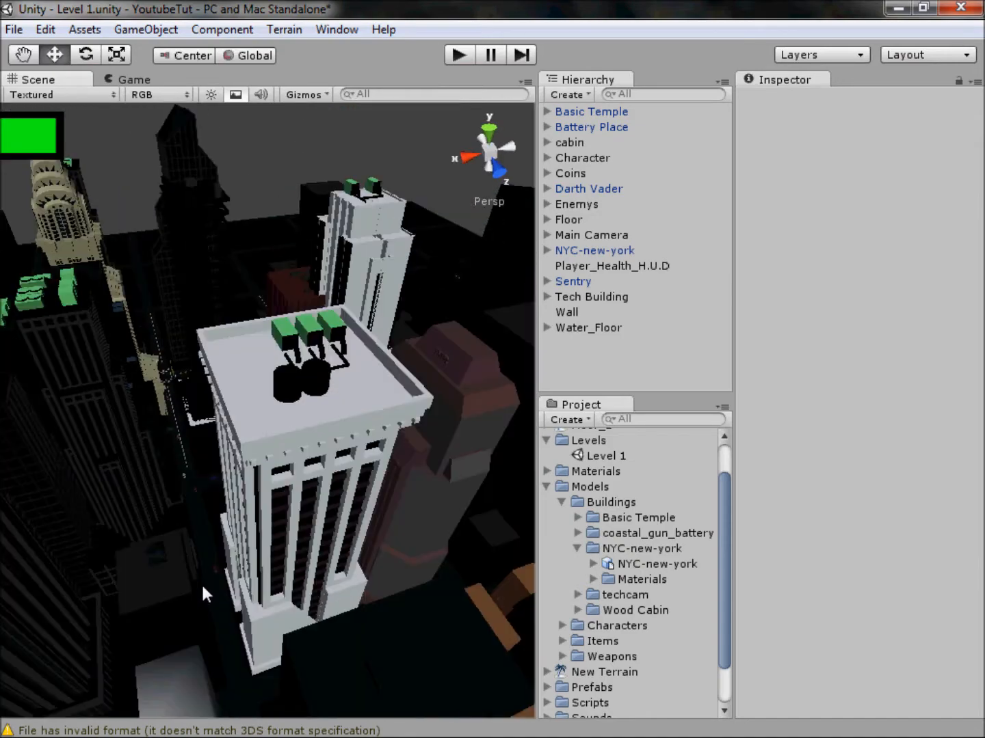
{"action": "scroll", "coordinate": [204, 578], "scroll_direction": "down", "scroll_amount": 5}
{"action": "scroll", "coordinate": [206, 563], "scroll_direction": "up", "scroll_amount": 2}
{"action": "middle_click_drag", "start_coordinate": [206, 563], "coordinate": [351, 640]}
{"action": "scroll", "coordinate": [274, 534], "scroll_direction": "up", "scroll_amount": 4}
{"action": "scroll", "coordinate": [294, 559], "scroll_direction": "up", "scroll_amount": 4}
{"action": "middle_click_drag", "start_coordinate": [276, 567], "coordinate": [71, 221]}
{"action": "scroll", "coordinate": [136, 546], "scroll_direction": "up", "scroll_amount": 2}
{"action": "scroll", "coordinate": [131, 236], "scroll_direction": "down", "scroll_amount": 5}
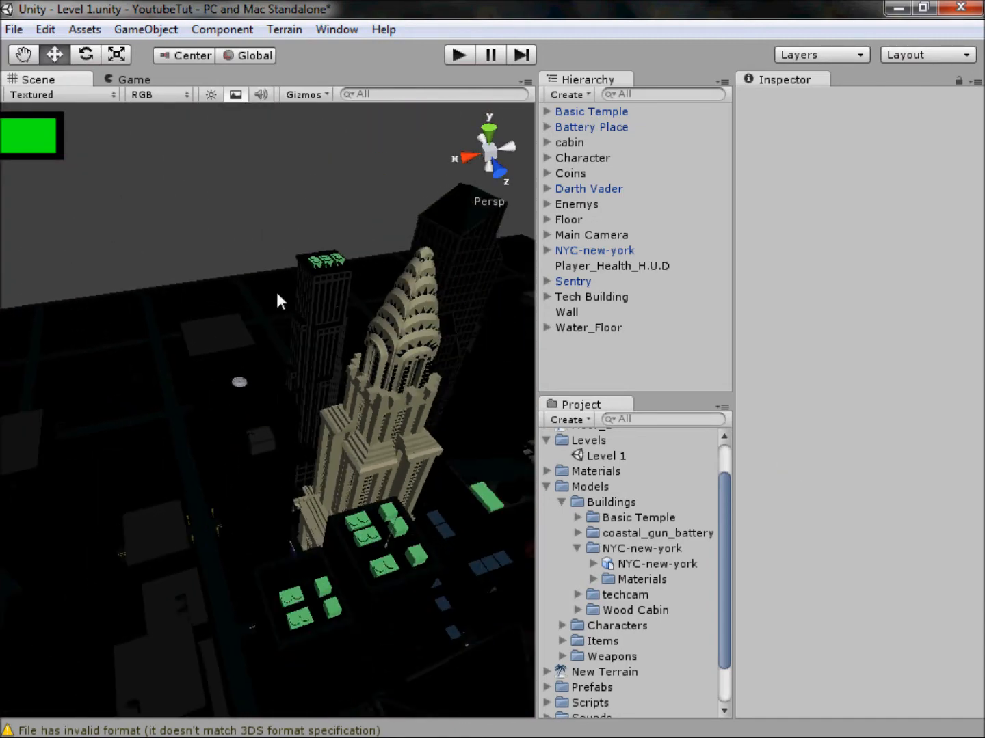
{"action": "scroll", "coordinate": [277, 287], "scroll_direction": "down", "scroll_amount": 10}
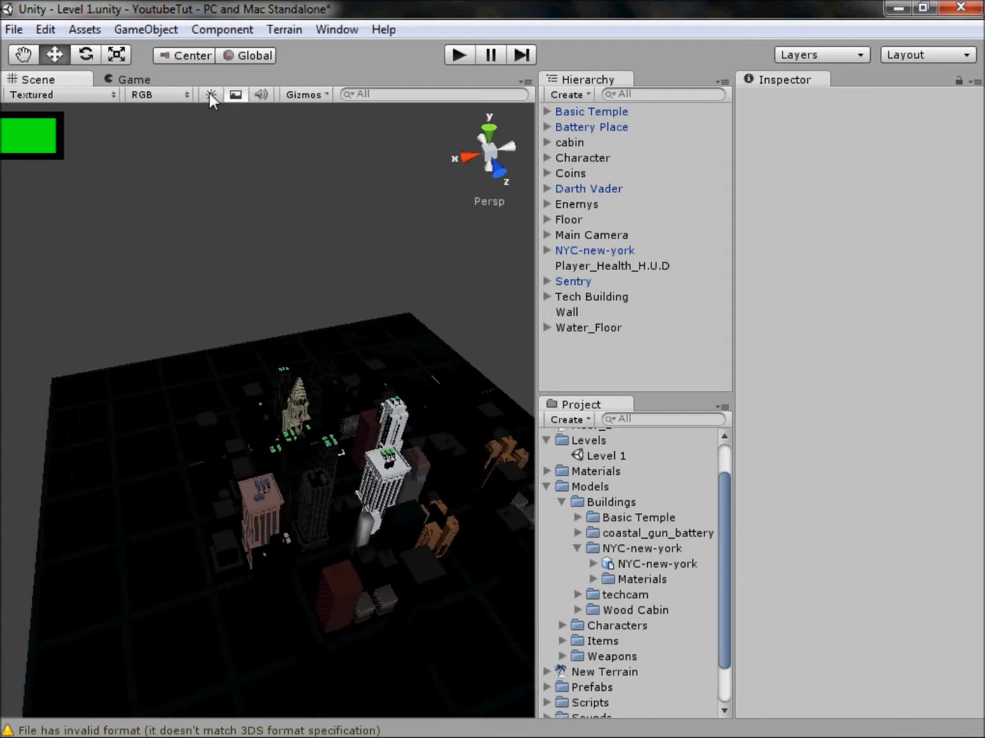
{"action": "left_click", "coordinate": [594, 579]}
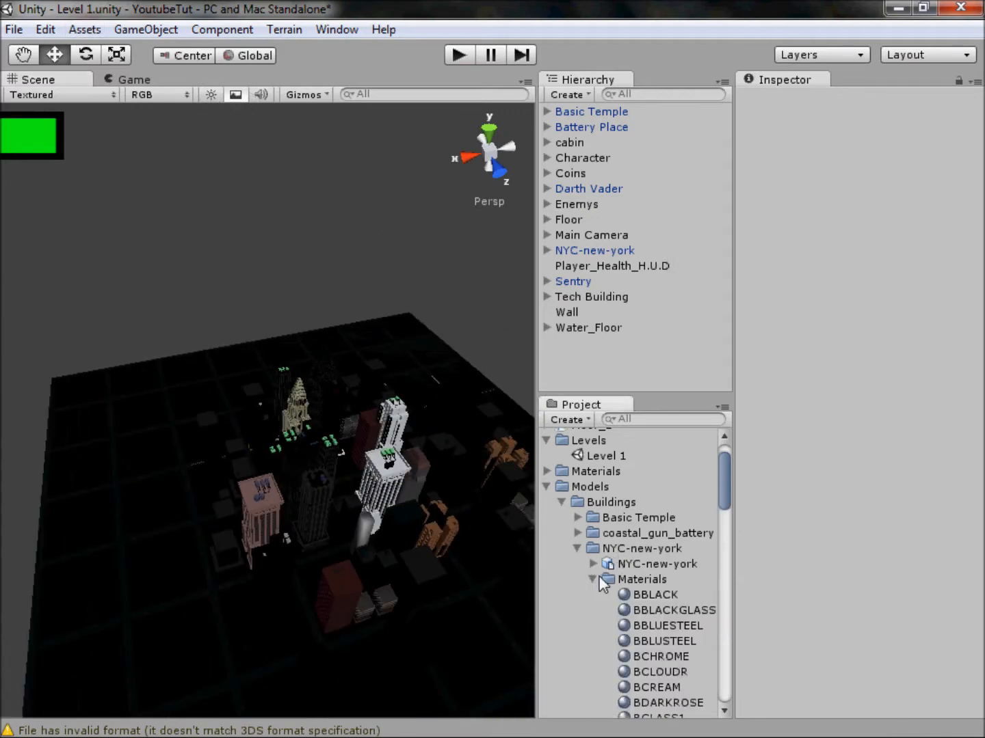
{"action": "left_click", "coordinate": [593, 579]}
Delete the NYC-new-york folder from the project and remove the city model from the scene.
{"action": "left_click", "coordinate": [625, 548]}
{"action": "key", "text": "Delete"}
{"action": "key", "text": "Return"}
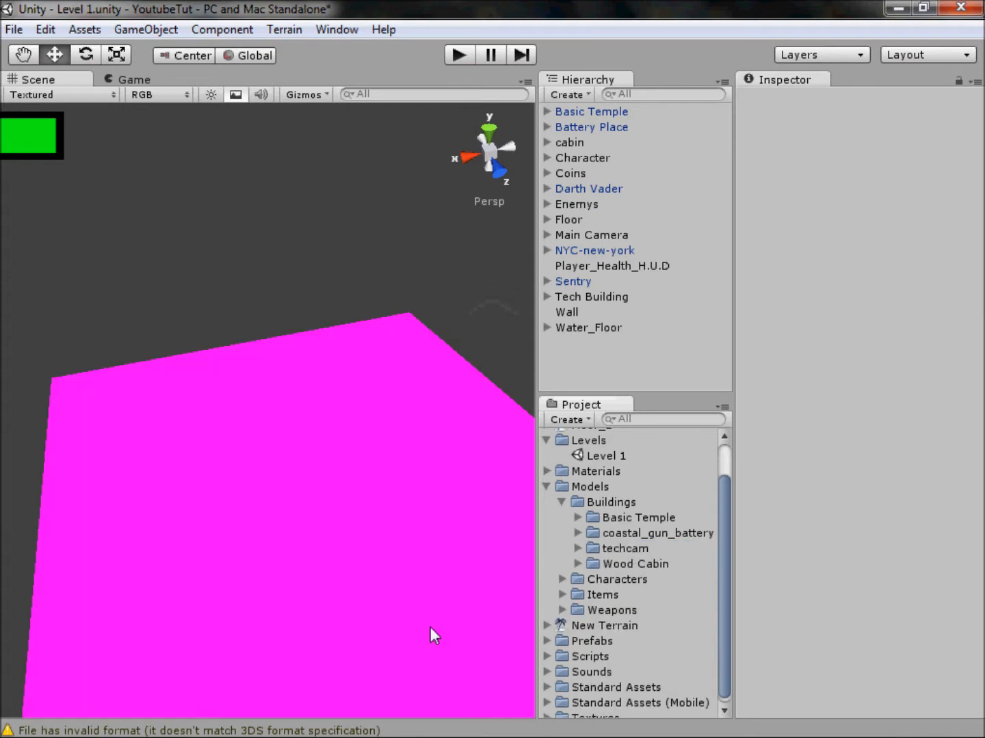
{"action": "left_click", "coordinate": [422, 631]}
{"action": "key", "text": "Delete"}
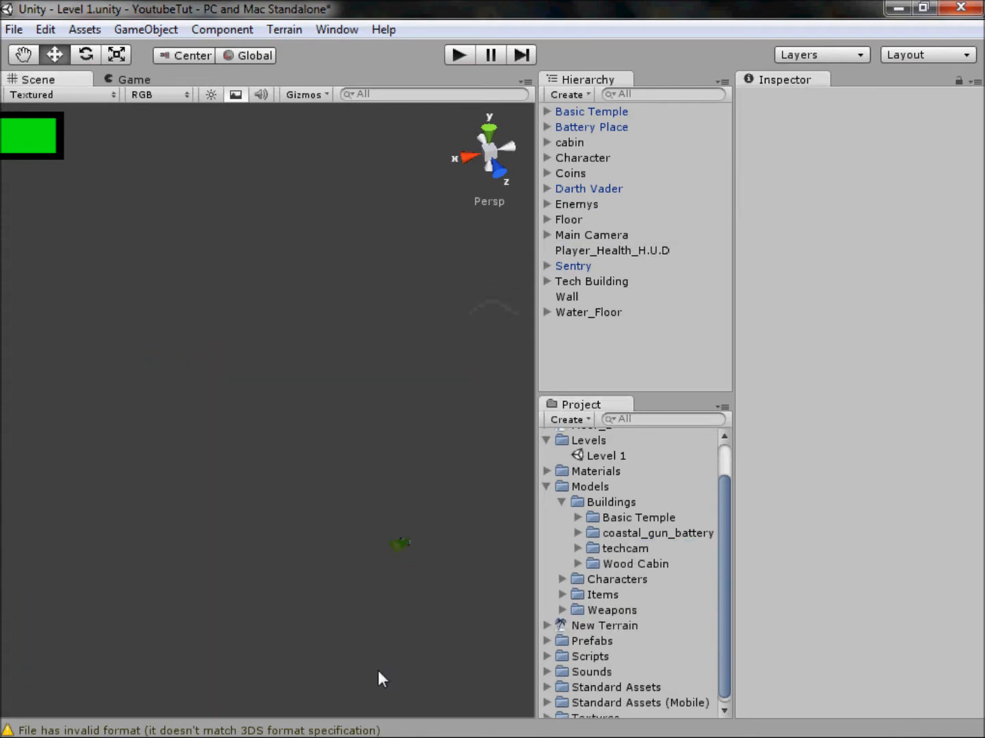
Bring the level back into view by focusing on the Enemys group, and select the Floor_2 terrain under the trees.
{"action": "double_click", "coordinate": [575, 206]}
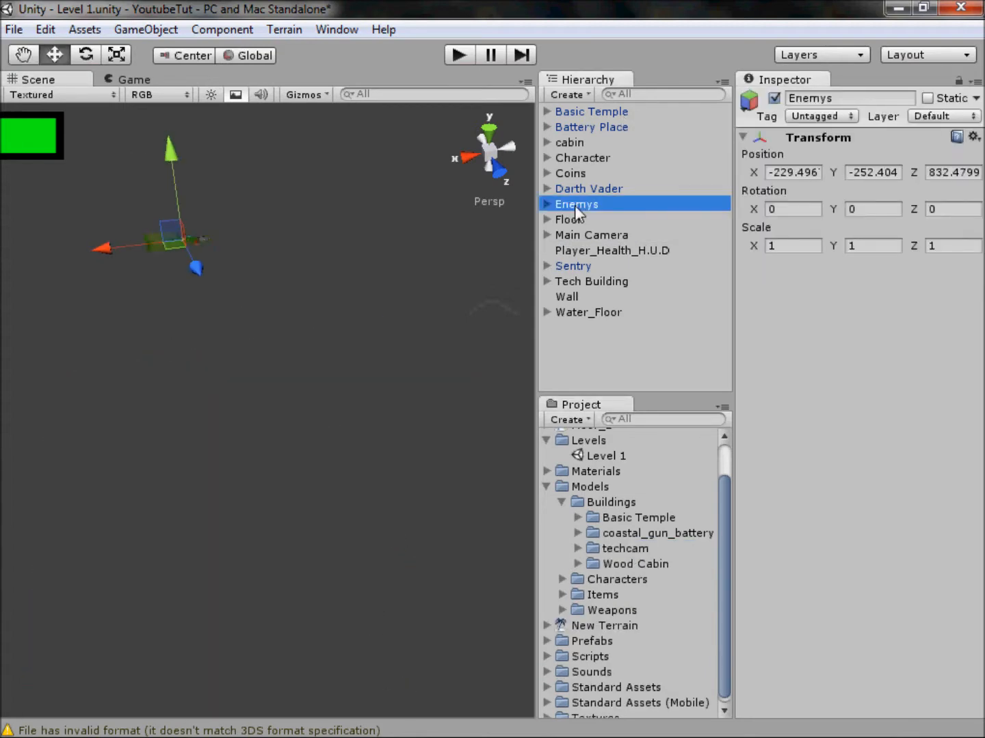
{"action": "left_click", "coordinate": [411, 179]}
{"action": "scroll", "coordinate": [409, 253], "scroll_direction": "down", "scroll_amount": 5}
{"action": "scroll", "coordinate": [384, 308], "scroll_direction": "down", "scroll_amount": 3}
{"action": "middle_click_drag", "start_coordinate": [306, 354], "coordinate": [481, 381]}
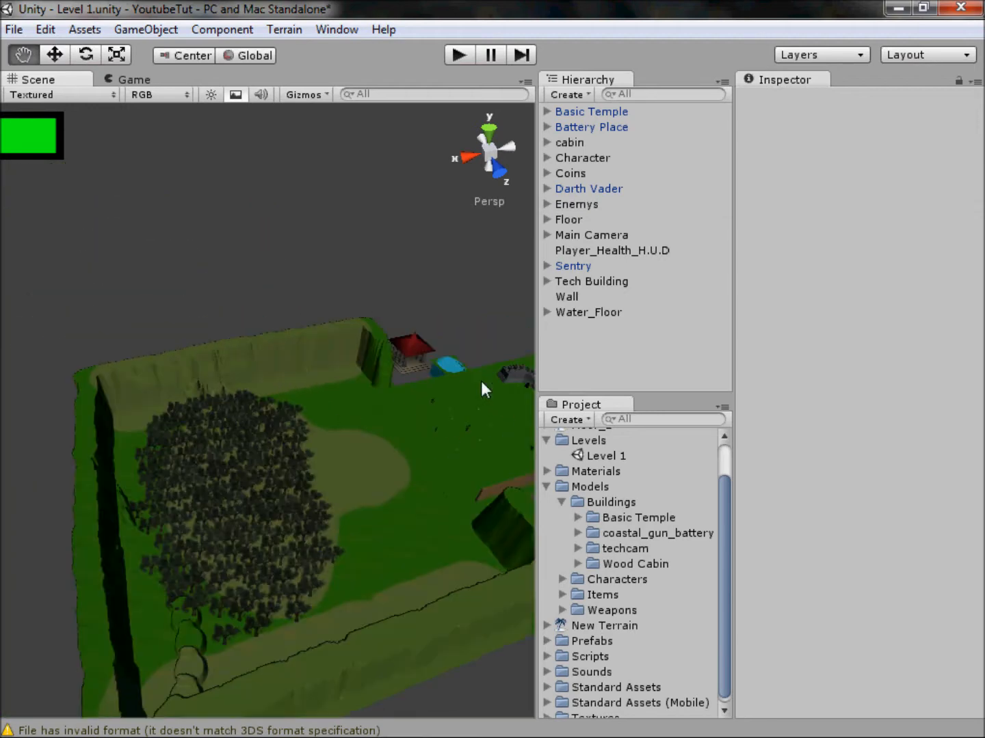
{"action": "left_click", "coordinate": [262, 473]}
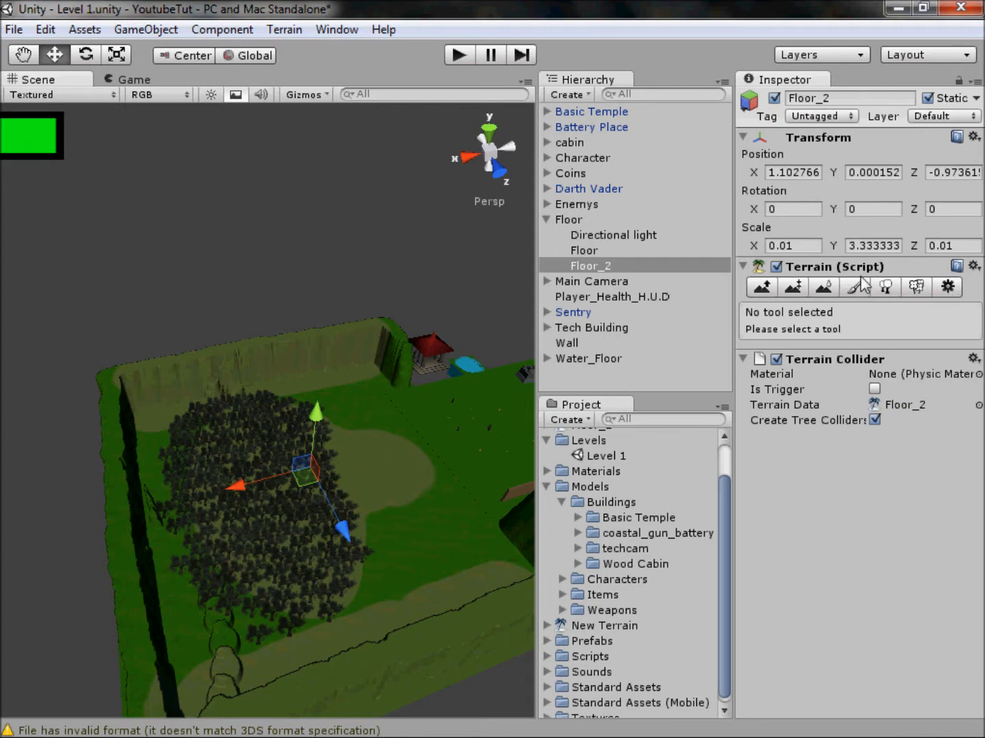
Choose the large solid round brush for painting terrain details and check the options for adding detail objects.
{"action": "left_click", "coordinate": [918, 287]}
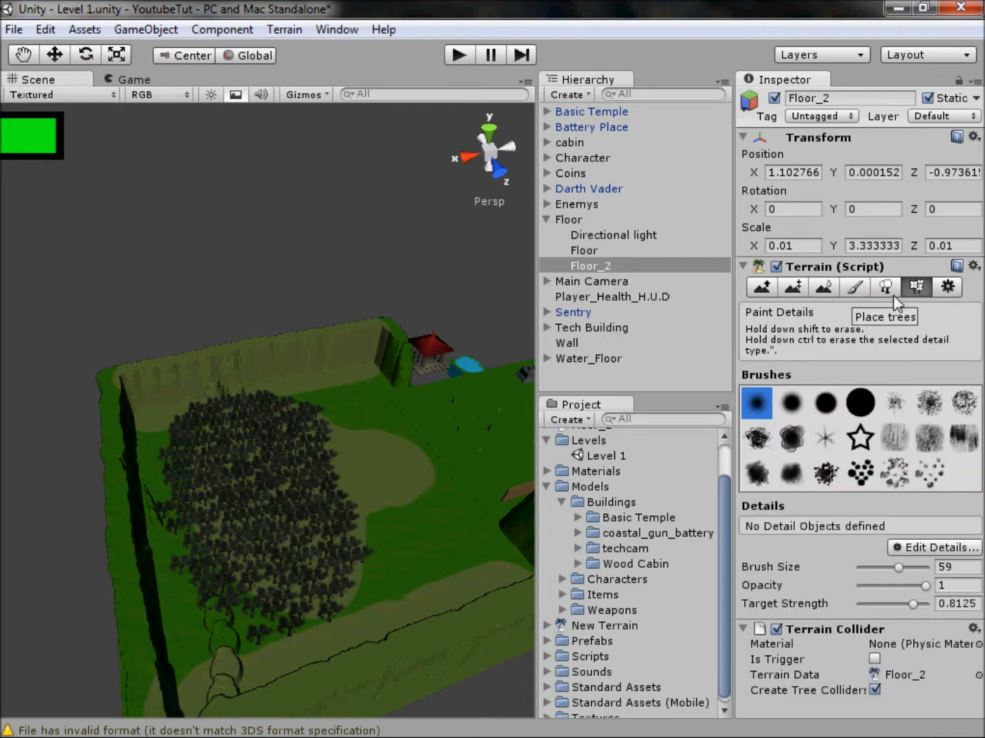
{"action": "left_click", "coordinate": [862, 404]}
{"action": "left_click", "coordinate": [916, 549]}
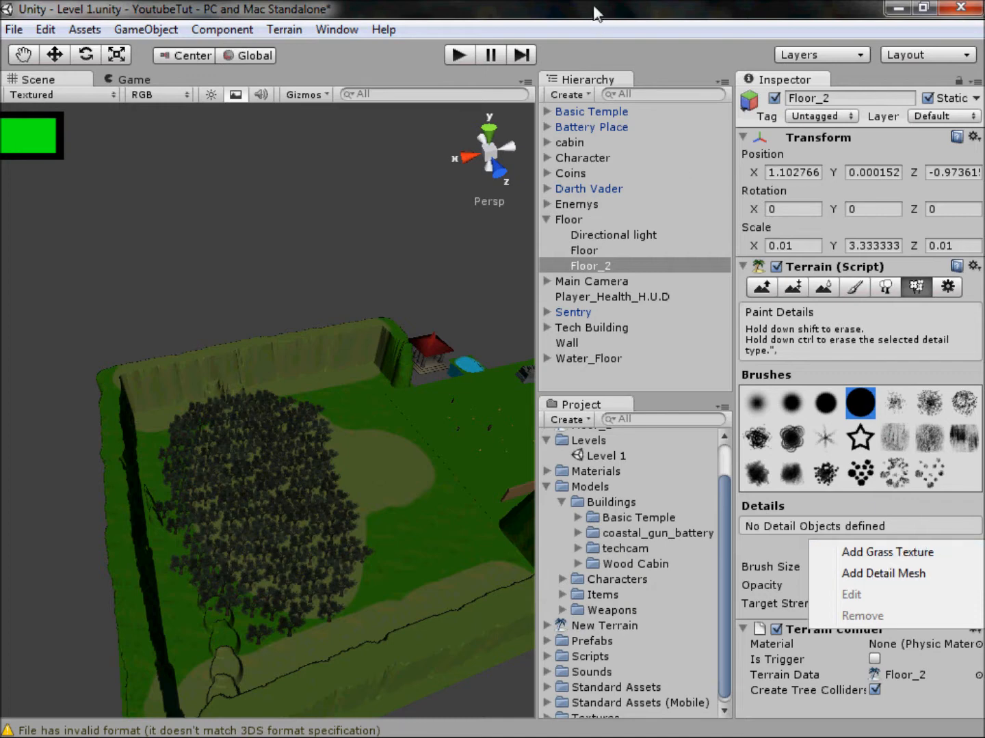
{"action": "left_click", "coordinate": [508, 10]}
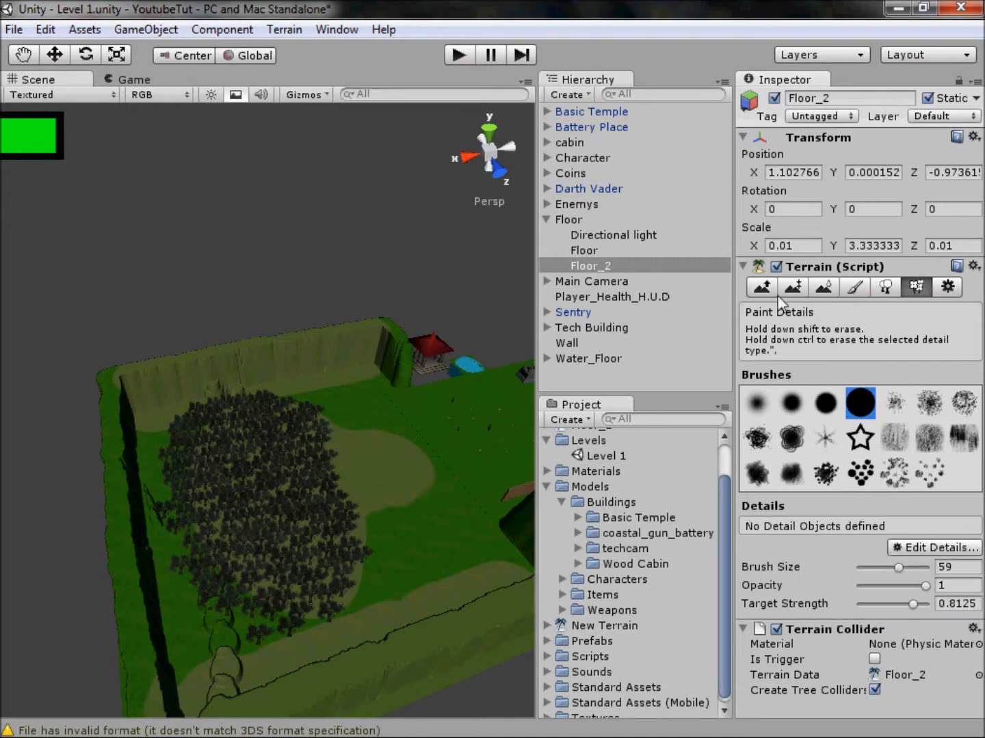
Erase all the trees from the Floor_2 terrain with the Place Trees tool.
{"action": "left_click", "coordinate": [879, 293]}
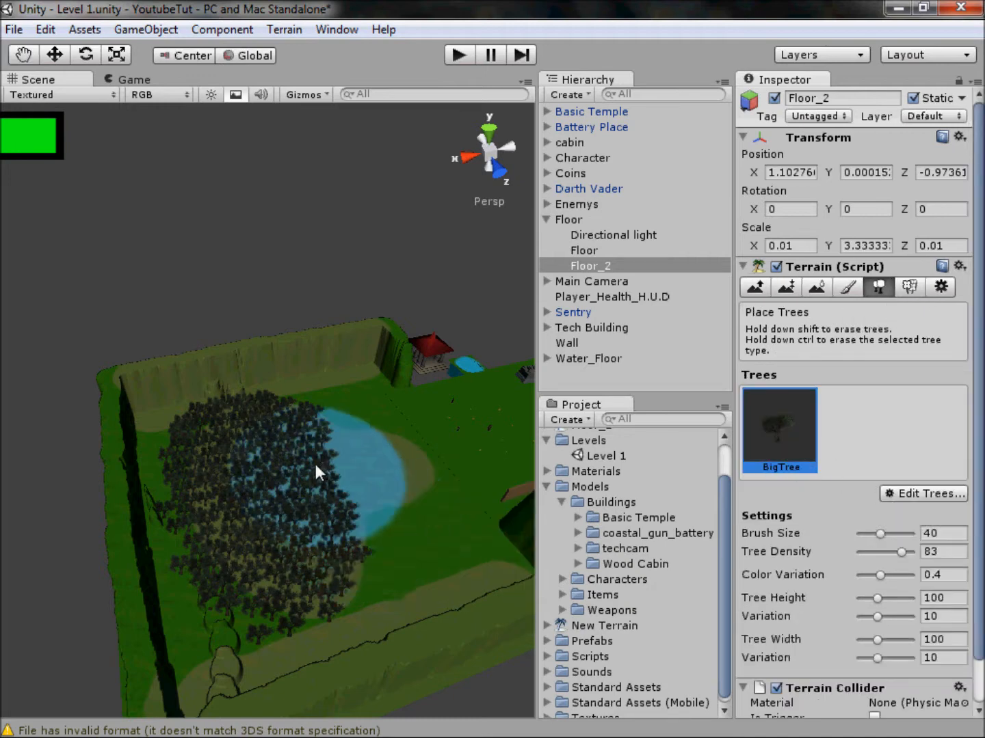
{"action": "mouse_move", "coordinate": [315, 463]}
{"action": "left_mouse_down", "text": "shift"}
{"action": "mouse_move", "coordinate": [253, 503]}
{"action": "mouse_move", "coordinate": [282, 456]}
{"action": "mouse_move", "coordinate": [266, 401]}
{"action": "mouse_move", "coordinate": [125, 522]}
{"action": "mouse_move", "coordinate": [237, 434]}
{"action": "left_mouse_up", "text": "shift"}
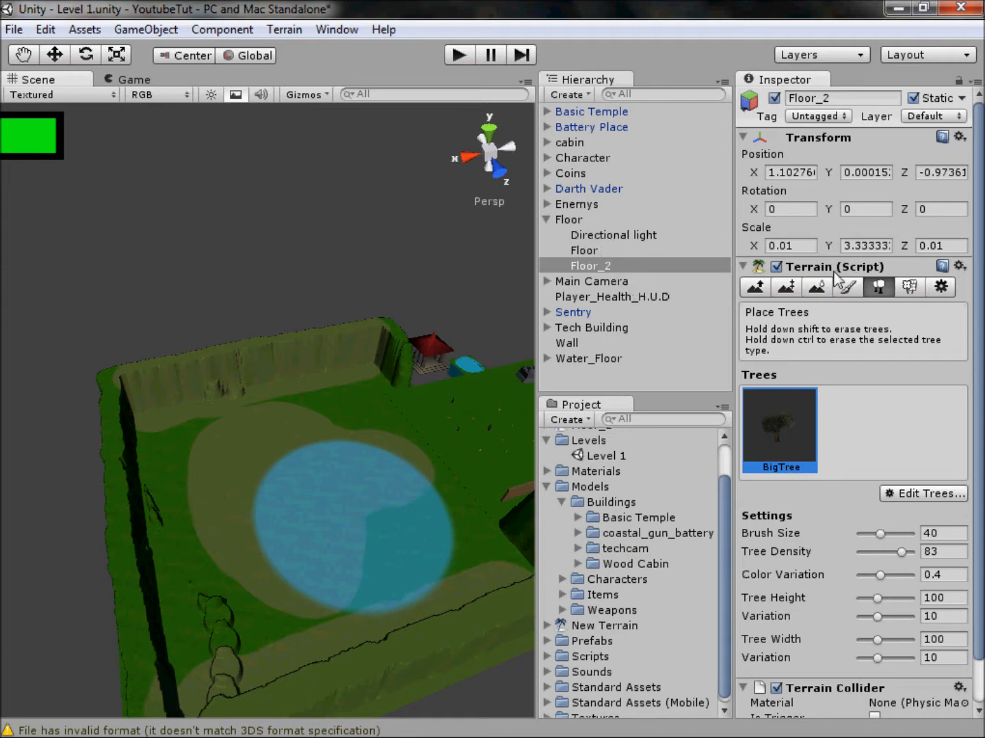
Flatten the raised walls around Floor_2 with Paint Height, using a height of 0 and a brush size of 100.
{"action": "left_click", "coordinate": [817, 288]}
{"action": "left_click", "coordinate": [785, 287]}
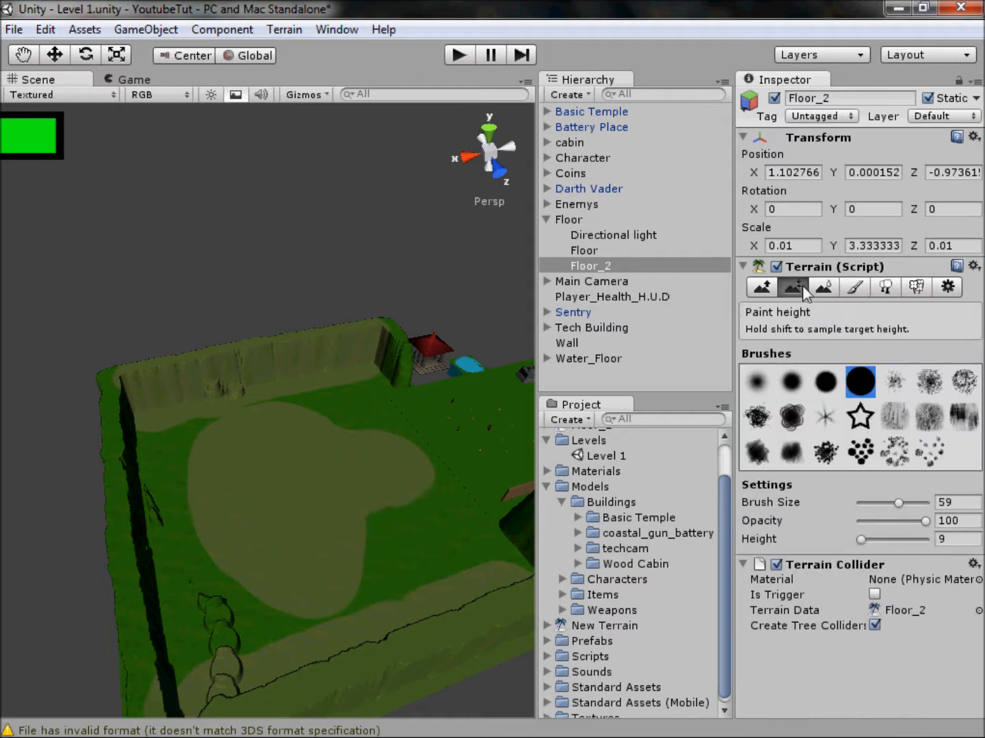
{"action": "left_click", "coordinate": [952, 538]}
{"action": "left_click_drag", "start_coordinate": [898, 503], "coordinate": [964, 506]}
{"action": "mouse_move", "coordinate": [223, 645]}
{"action": "left_mouse_down"}
{"action": "mouse_move", "coordinate": [107, 519]}
{"action": "mouse_move", "coordinate": [111, 545]}
{"action": "mouse_move", "coordinate": [123, 471]}
{"action": "mouse_move", "coordinate": [127, 520]}
{"action": "mouse_move", "coordinate": [117, 374]}
{"action": "mouse_move", "coordinate": [216, 379]}
{"action": "mouse_move", "coordinate": [202, 388]}
{"action": "mouse_move", "coordinate": [227, 391]}
{"action": "mouse_move", "coordinate": [335, 357]}
{"action": "mouse_move", "coordinate": [294, 360]}
{"action": "mouse_move", "coordinate": [343, 370]}
{"action": "mouse_move", "coordinate": [397, 343]}
{"action": "mouse_move", "coordinate": [407, 367]}
{"action": "mouse_move", "coordinate": [380, 360]}
{"action": "mouse_move", "coordinate": [378, 396]}
{"action": "mouse_move", "coordinate": [445, 648]}
{"action": "mouse_move", "coordinate": [321, 699]}
{"action": "left_mouse_up"}
{"action": "mouse_move", "coordinate": [352, 704]}
{"action": "middle_mouse_down"}
{"action": "mouse_move", "coordinate": [276, 488]}
{"action": "mouse_move", "coordinate": [240, 493]}
{"action": "mouse_move", "coordinate": [340, 509]}
{"action": "mouse_move", "coordinate": [182, 562]}
{"action": "mouse_move", "coordinate": [219, 572]}
{"action": "middle_mouse_up"}
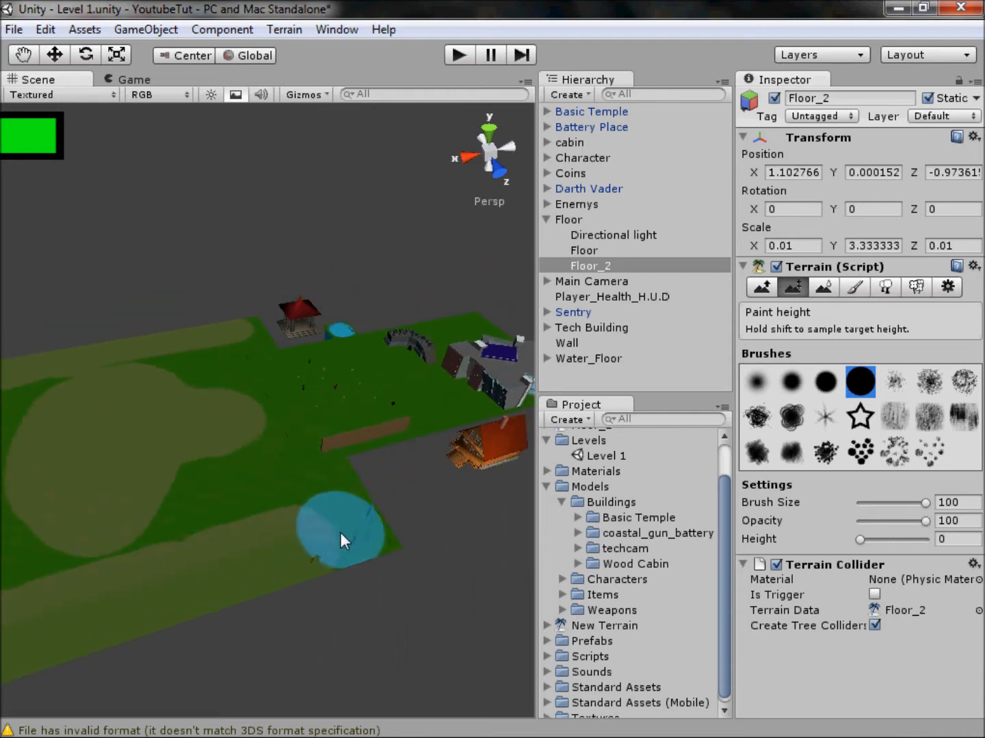
{"action": "middle_click_drag", "start_coordinate": [111, 538], "coordinate": [614, 217]}
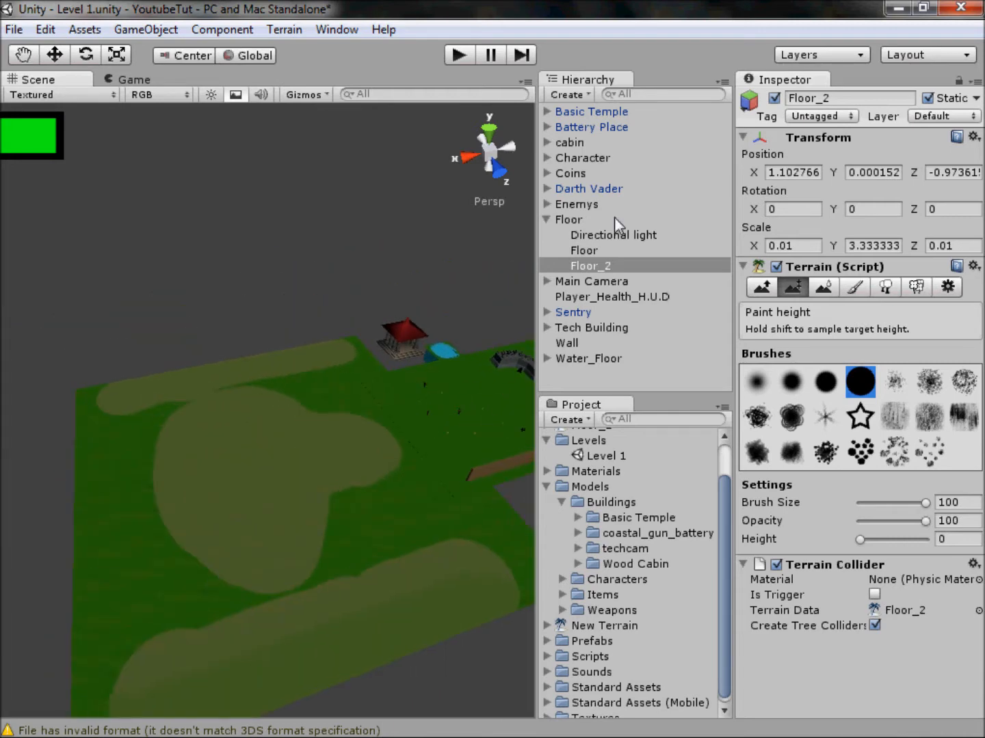
Paint the whole Floor_2 terrain with the green grass texture from above, covering the remaining dirt patches.
{"action": "left_click", "coordinate": [484, 131]}
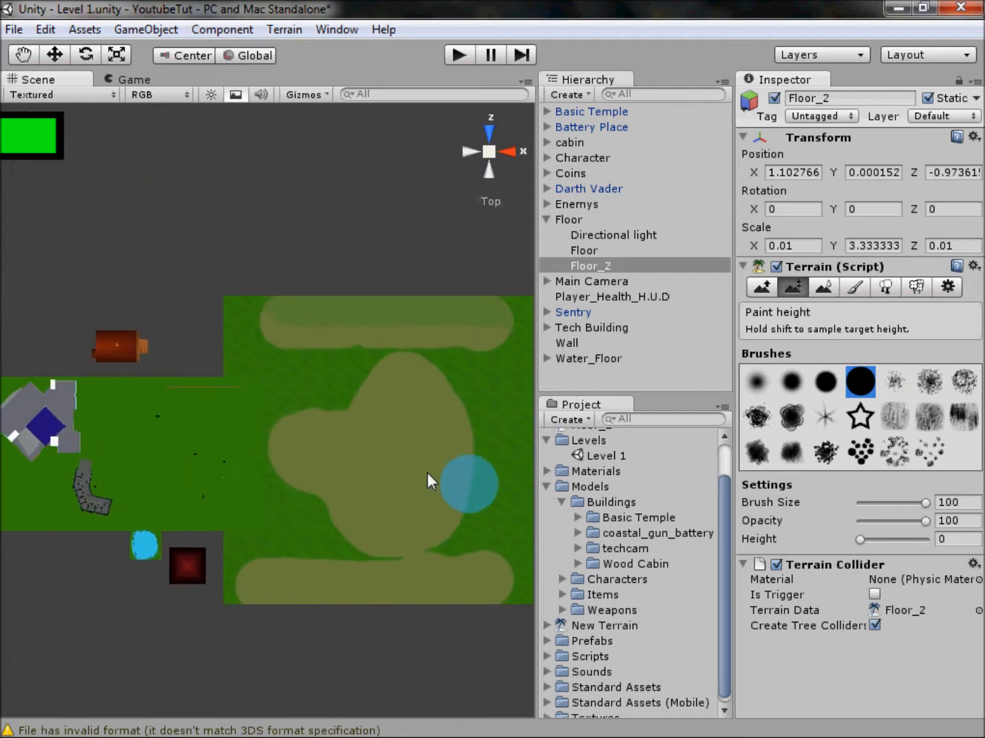
{"action": "middle_click_drag", "start_coordinate": [427, 472], "coordinate": [386, 495]}
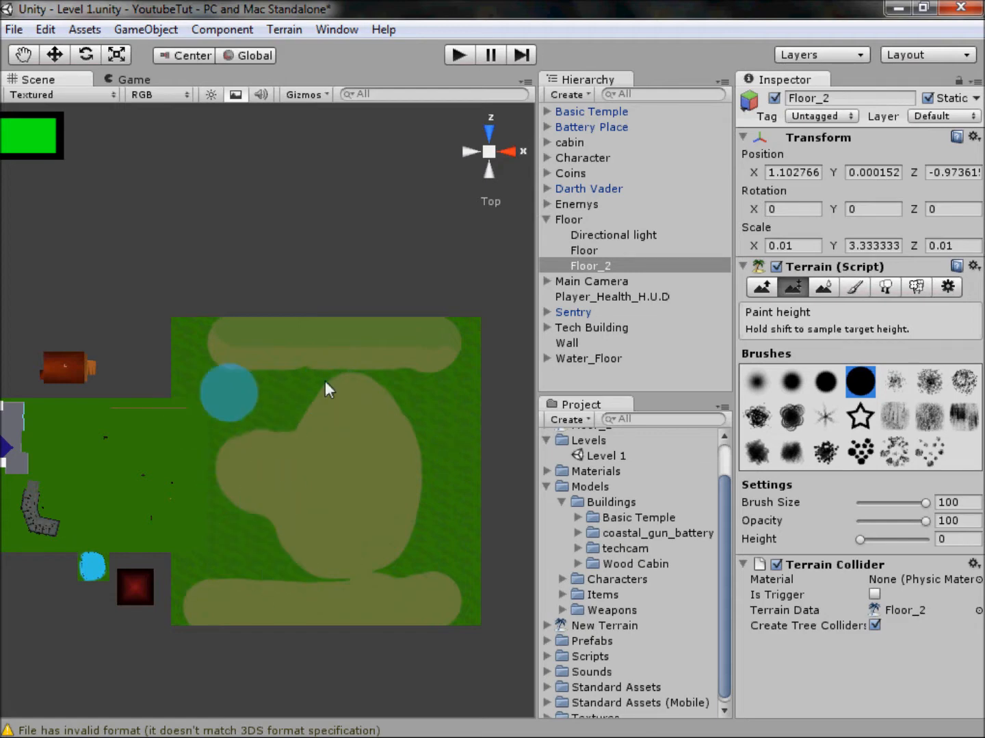
{"action": "mouse_move", "coordinate": [983, 364]}
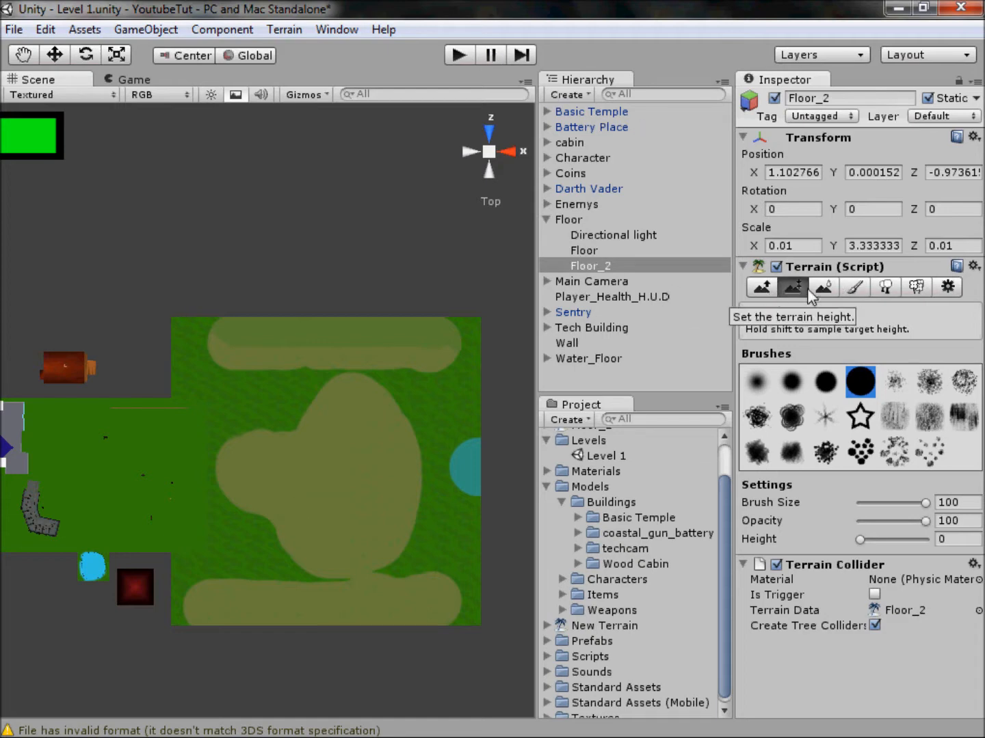
{"action": "left_click", "coordinate": [854, 286]}
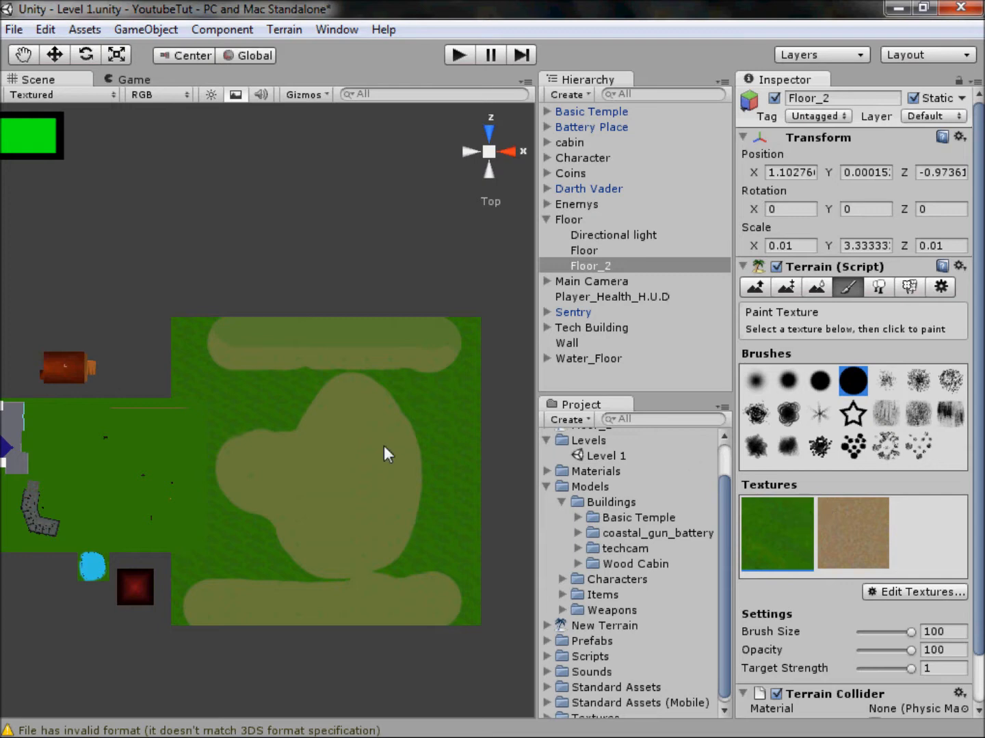
{"action": "mouse_move", "coordinate": [379, 448]}
{"action": "left_mouse_down"}
{"action": "mouse_move", "coordinate": [275, 465]}
{"action": "mouse_move", "coordinate": [236, 492]}
{"action": "mouse_move", "coordinate": [278, 327]}
{"action": "mouse_move", "coordinate": [376, 339]}
{"action": "mouse_move", "coordinate": [477, 326]}
{"action": "mouse_move", "coordinate": [379, 378]}
{"action": "mouse_move", "coordinate": [345, 532]}
{"action": "mouse_move", "coordinate": [350, 491]}
{"action": "mouse_move", "coordinate": [289, 574]}
{"action": "mouse_move", "coordinate": [231, 601]}
{"action": "mouse_move", "coordinate": [367, 602]}
{"action": "left_mouse_up"}
{"action": "middle_click_drag", "start_coordinate": [362, 586], "coordinate": [448, 627]}
{"action": "scroll", "coordinate": [397, 434], "scroll_direction": "up", "scroll_amount": 8}
{"action": "left_click", "coordinate": [489, 153]}
{"action": "mouse_move", "coordinate": [358, 335]}
{"action": "middle_mouse_down"}
{"action": "mouse_move", "coordinate": [370, 313]}
{"action": "mouse_move", "coordinate": [364, 341]}
{"action": "middle_mouse_up"}
Toggle the scene lighting to compare how the repainted floor looks, and restore the original lighting mode.
{"action": "left_click", "coordinate": [212, 97]}
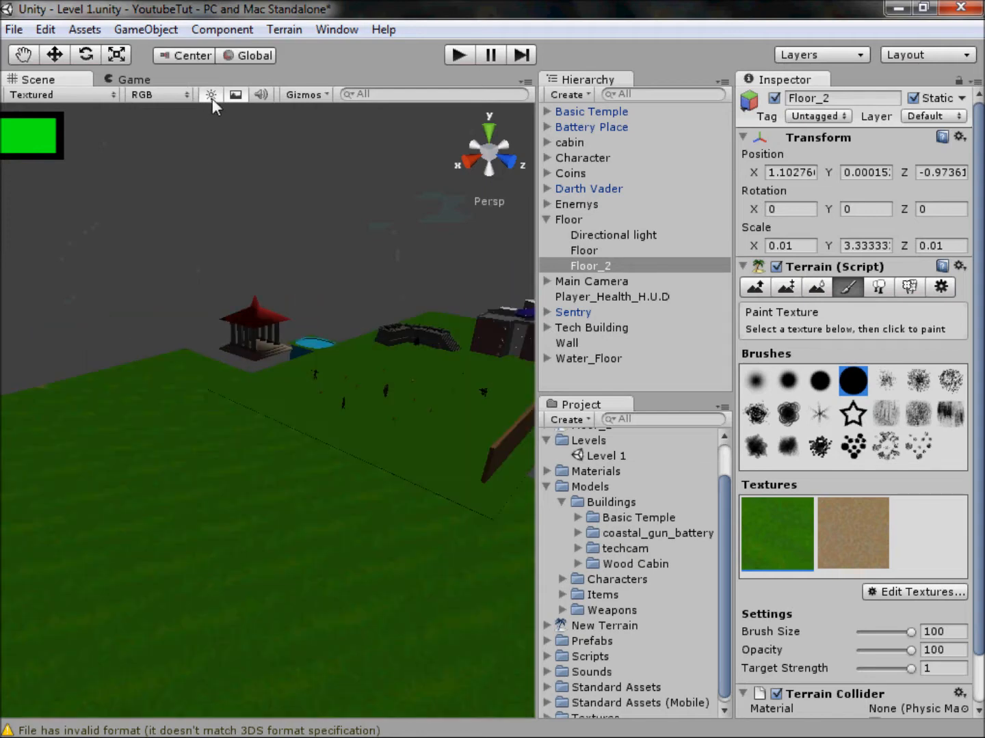
{"action": "left_click", "coordinate": [212, 98]}
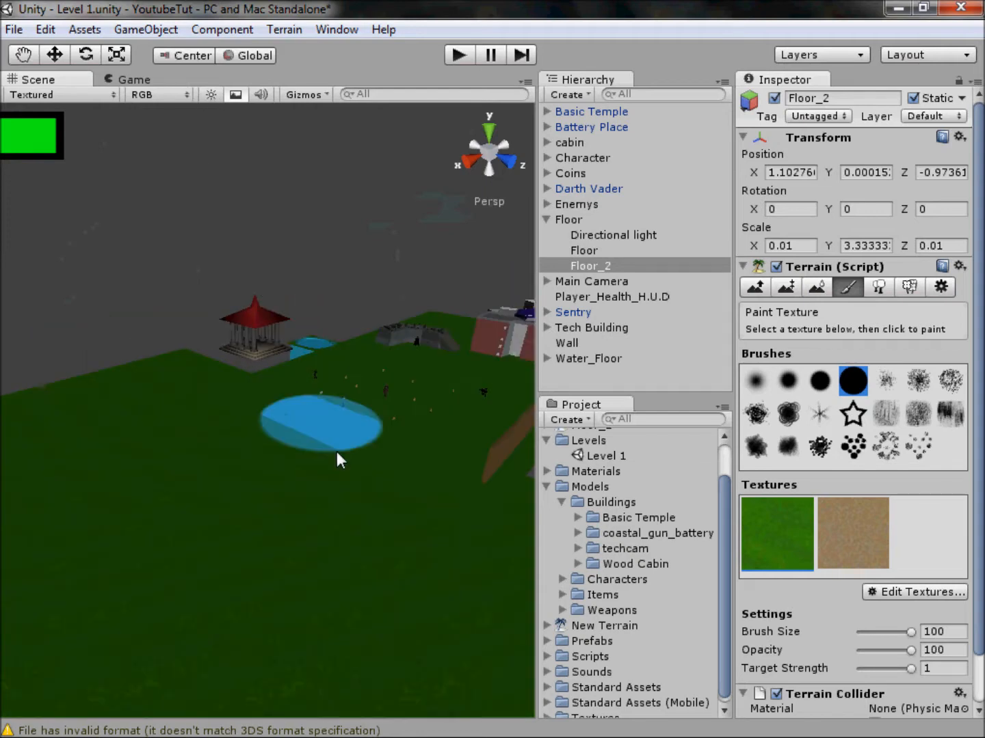
{"action": "left_click_drag", "start_coordinate": [341, 433], "coordinate": [289, 587], "text": "alt"}
{"action": "middle_click_drag", "start_coordinate": [301, 597], "coordinate": [421, 433]}
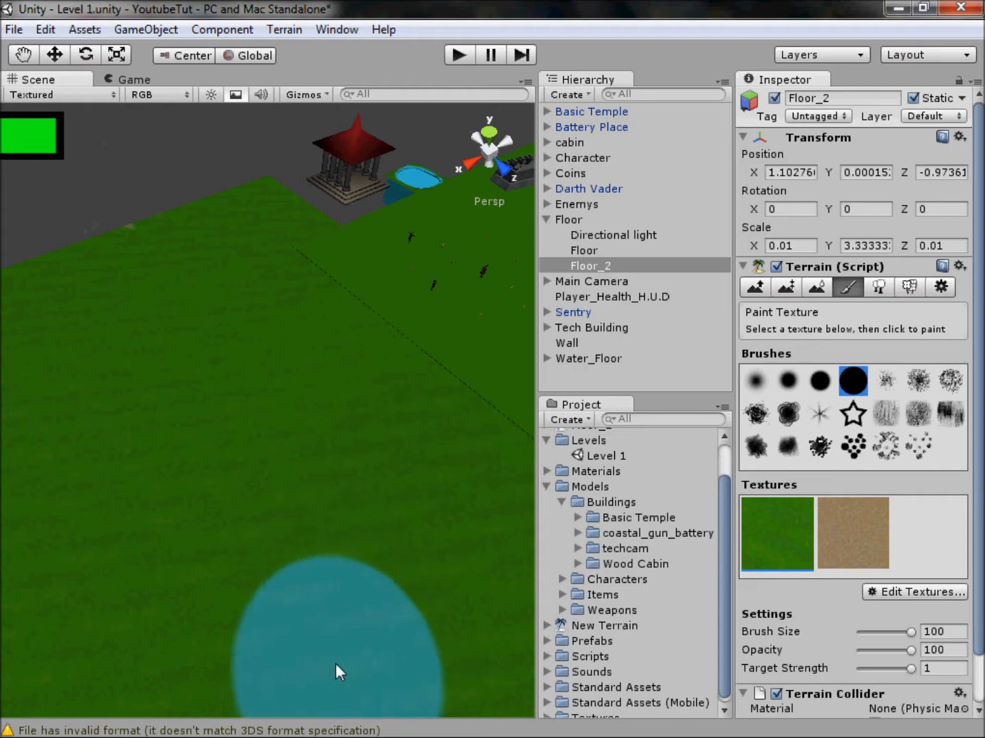
Clear all messages from the Console and close it.
{"action": "left_click", "coordinate": [335, 730]}
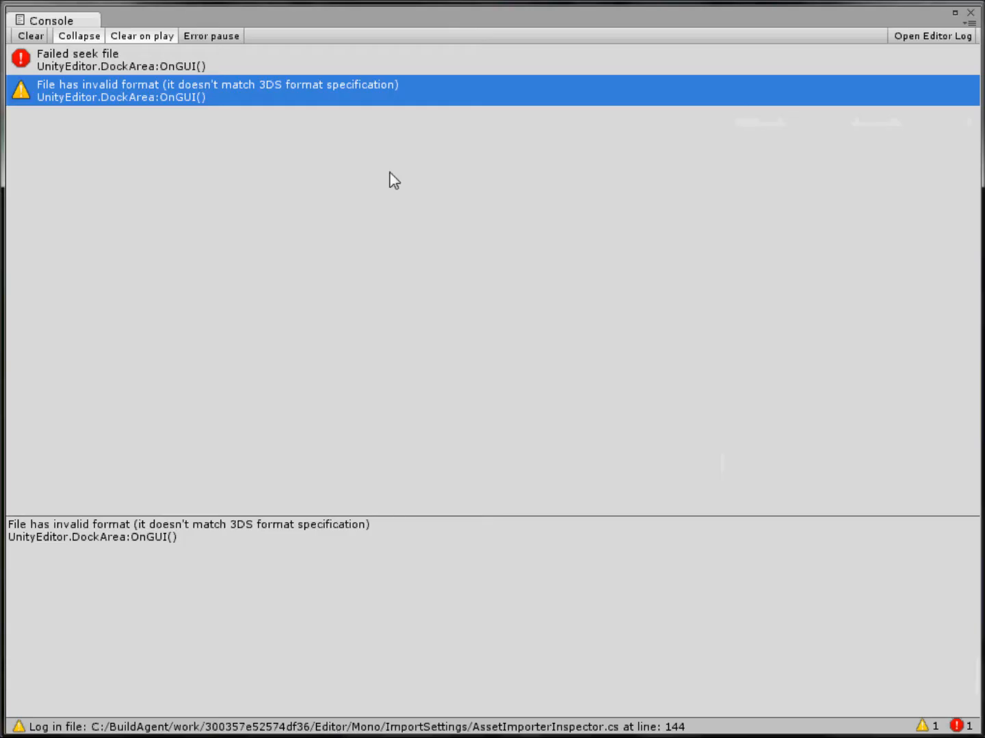
{"action": "left_click", "coordinate": [30, 36]}
{"action": "left_click", "coordinate": [969, 14]}
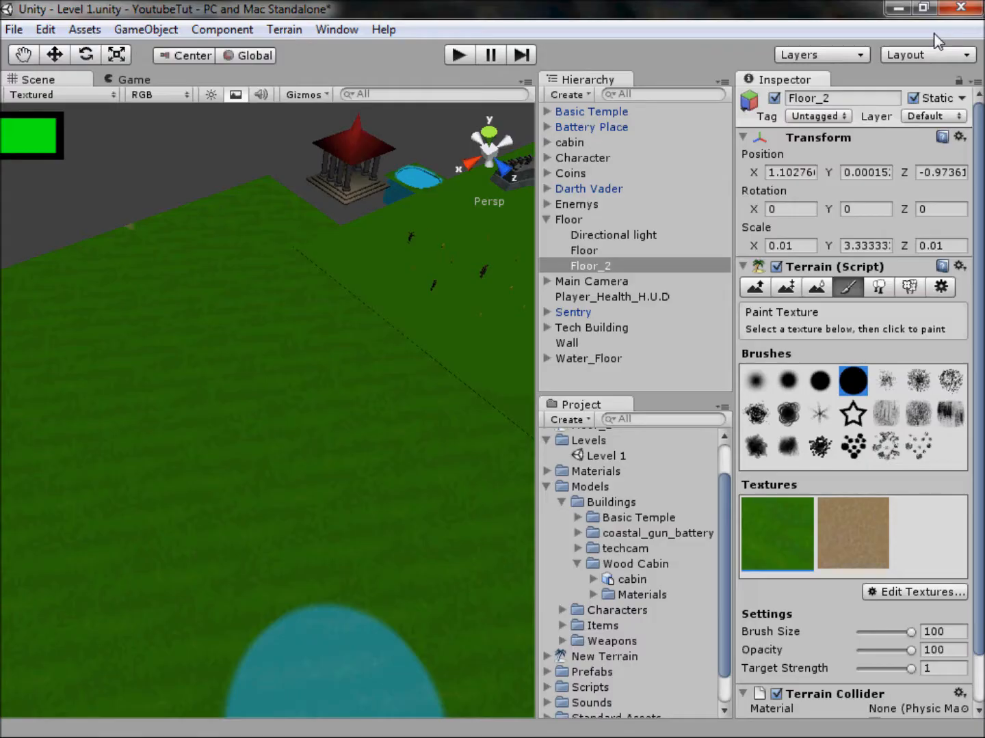
Edit Floor_2's grass texture and set its tile size to 30 in X and 30 in Y.
{"action": "scroll", "coordinate": [208, 370], "scroll_direction": "down", "scroll_amount": 5}
{"action": "scroll", "coordinate": [232, 386], "scroll_direction": "up", "scroll_amount": 3}
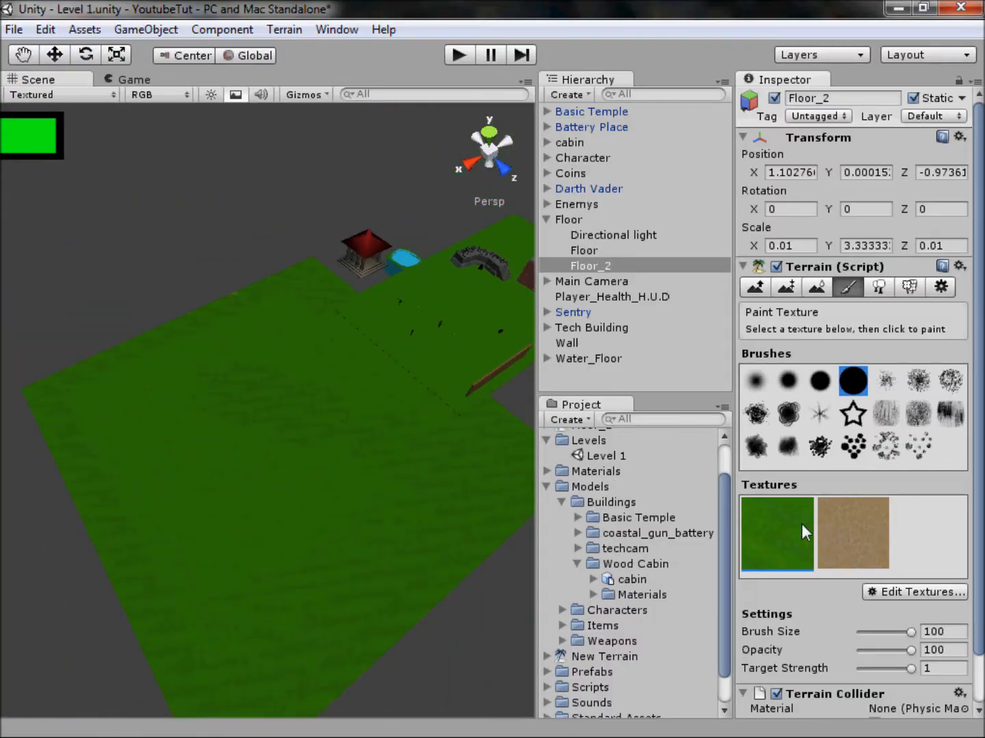
{"action": "left_click", "coordinate": [886, 592]}
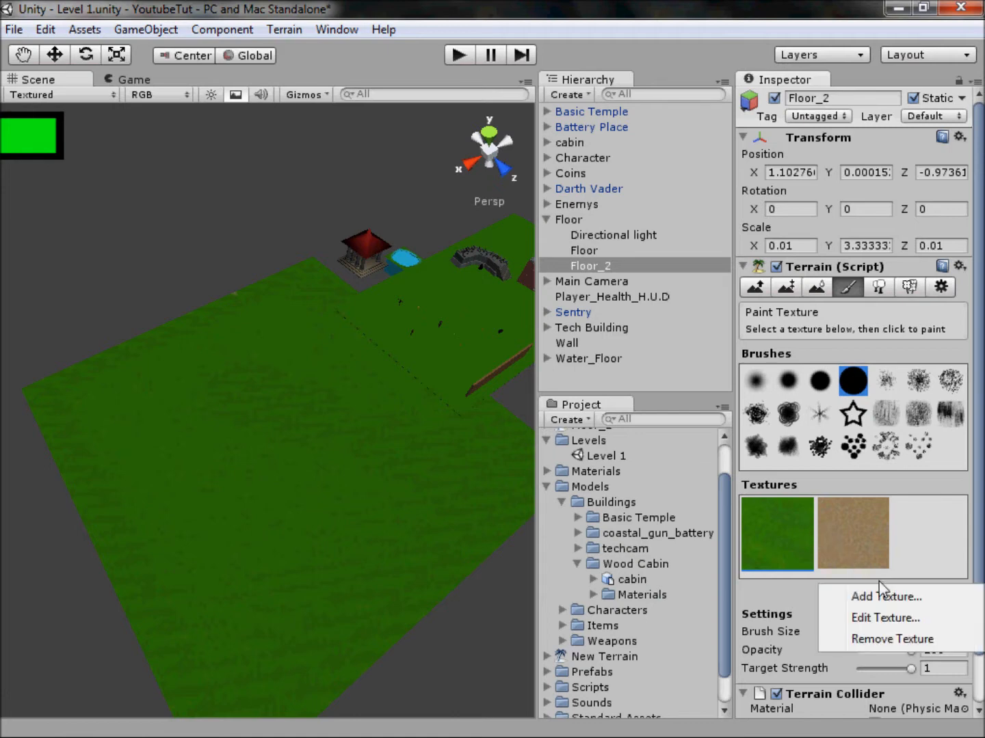
{"action": "left_click", "coordinate": [882, 618]}
{"action": "left_click", "coordinate": [320, 560]}
{"action": "type", "text": "30"}
{"action": "key", "text": "Tab"}
{"action": "type", "text": "30"}
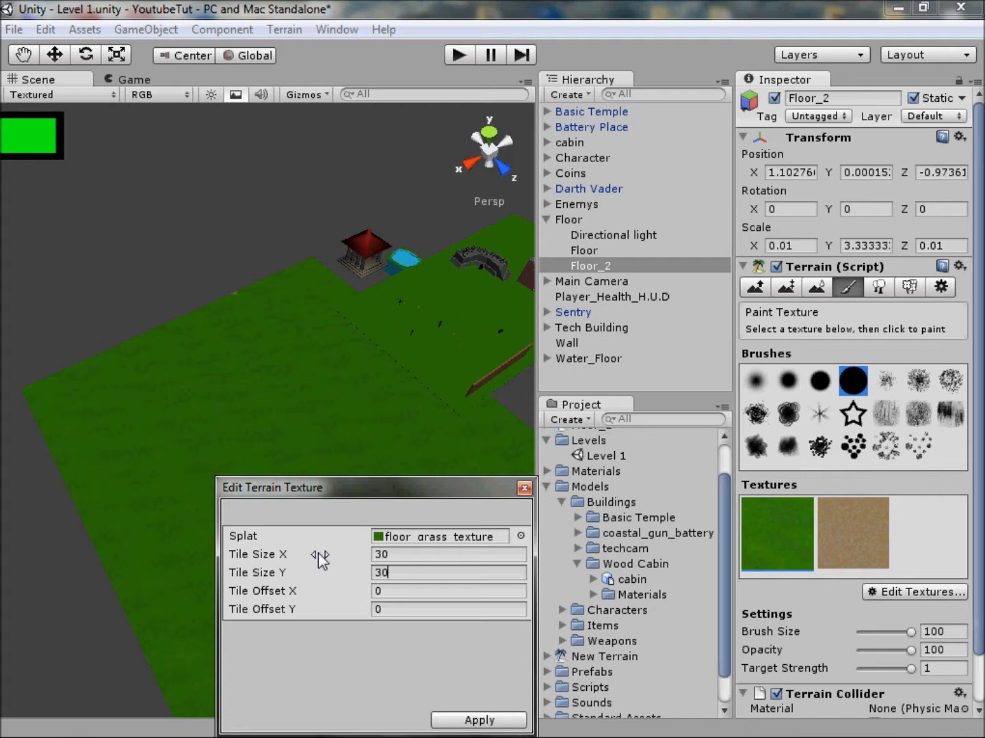
Try a tile size of 60 by 60 for the grass texture.
{"action": "left_click", "coordinate": [340, 565]}
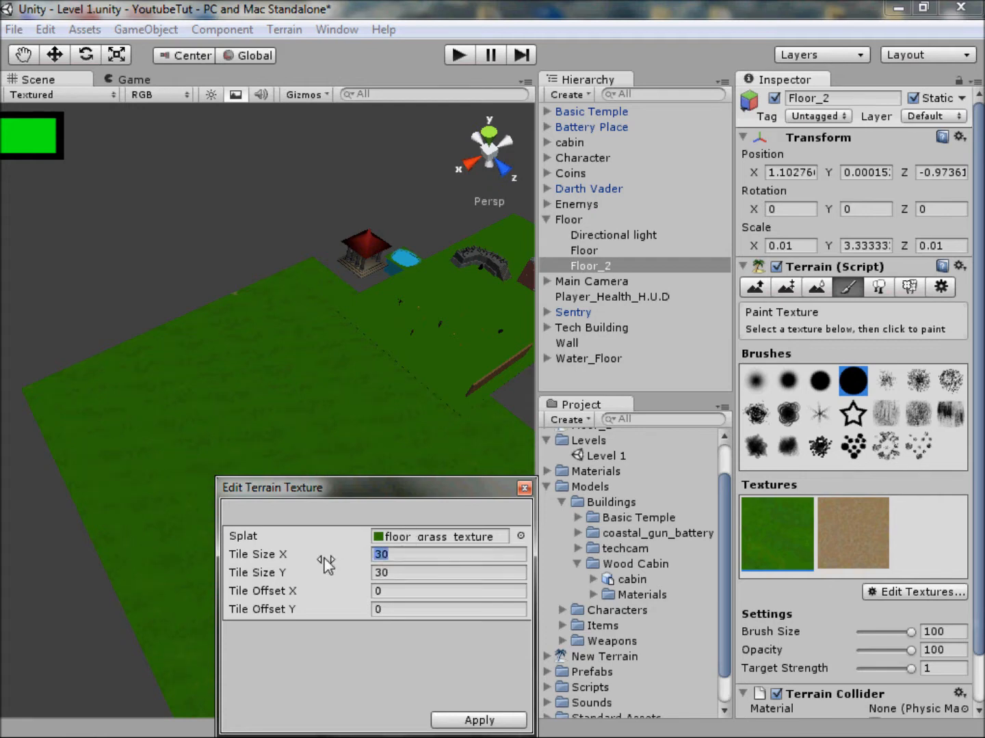
{"action": "type", "text": "60"}
{"action": "key", "text": "Tab"}
{"action": "type", "text": "60"}
{"action": "key", "text": "BackSpace"}
{"action": "type", "text": "1"}
Set the grass texture's tile size to 7.5 in X and 7 in Y, and apply it.
{"action": "left_click", "coordinate": [296, 555]}
{"action": "type", "text": "1"}
{"action": "left_click", "coordinate": [419, 572]}
{"action": "type", "text": "7"}
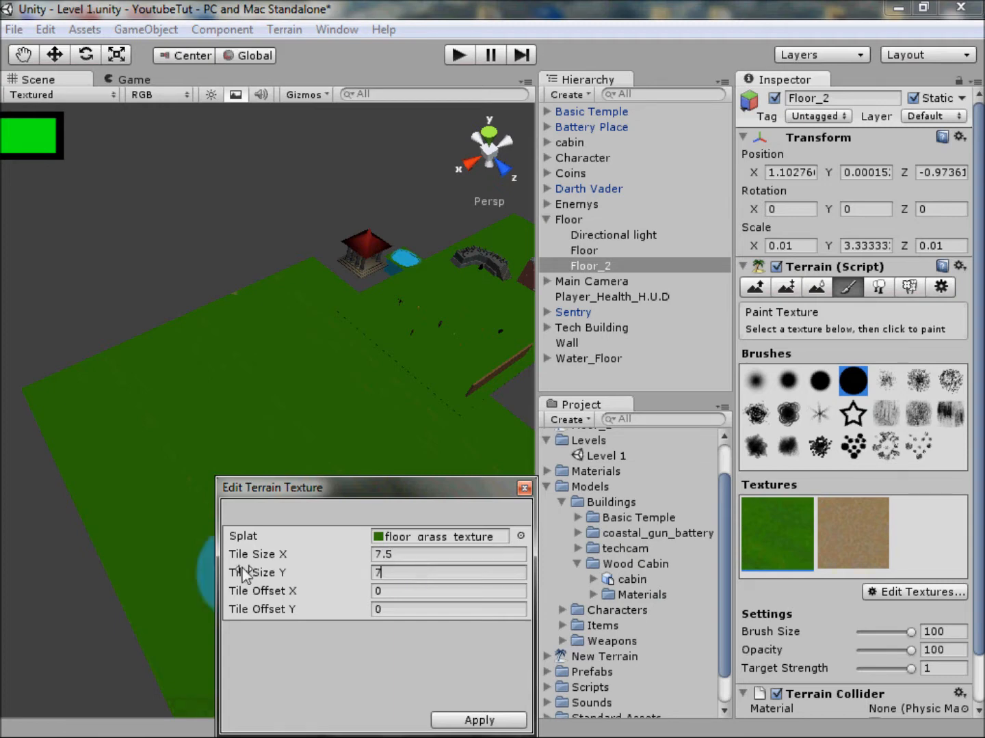
{"action": "left_click", "coordinate": [472, 719]}
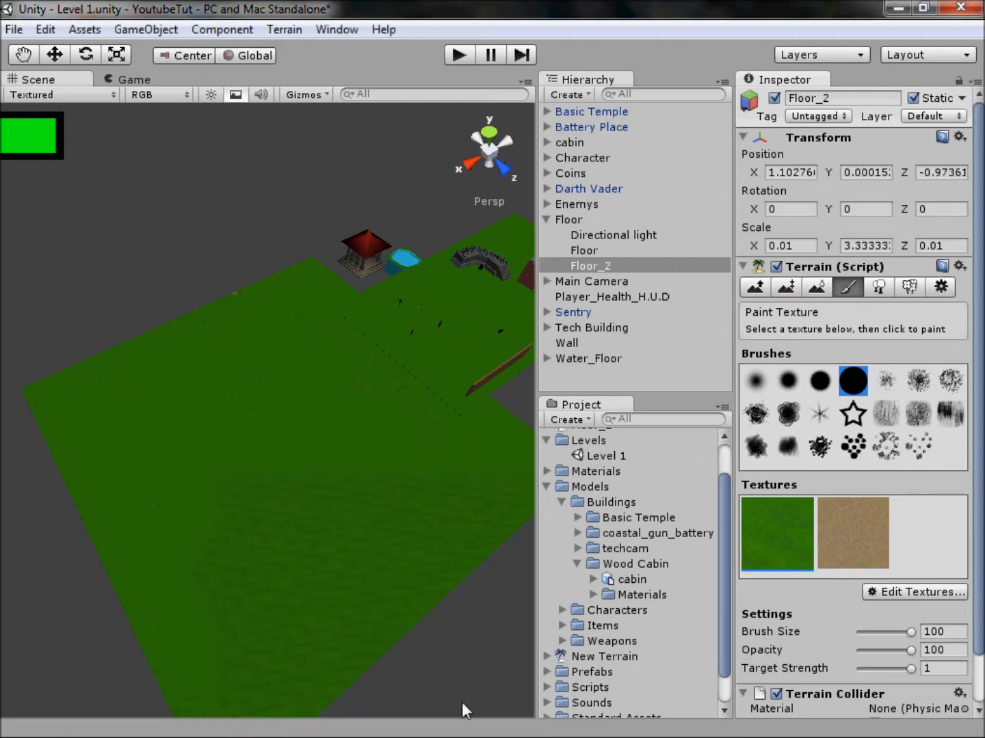
Examine the new grass tiling on the floor and the settings of the Wall object with its brick_texture.
{"action": "scroll", "coordinate": [337, 471], "scroll_direction": "up", "scroll_amount": 5}
{"action": "scroll", "coordinate": [349, 482], "scroll_direction": "up", "scroll_amount": 2}
{"action": "scroll", "coordinate": [423, 437], "scroll_direction": "down", "scroll_amount": 3}
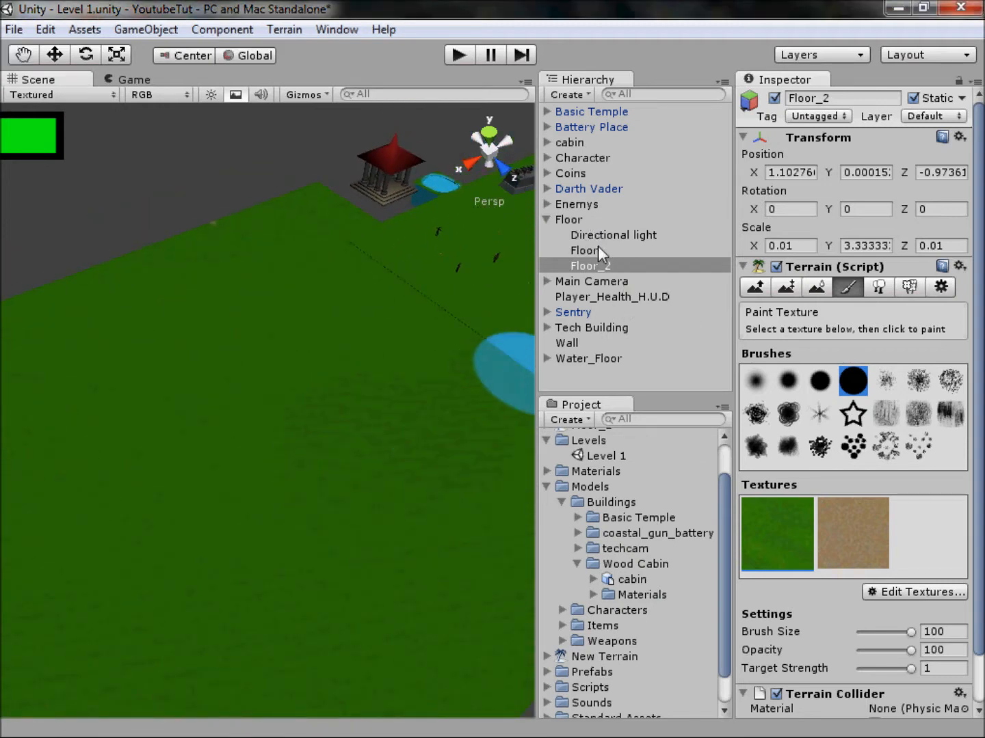
{"action": "middle_click_drag", "start_coordinate": [446, 257], "coordinate": [138, 499]}
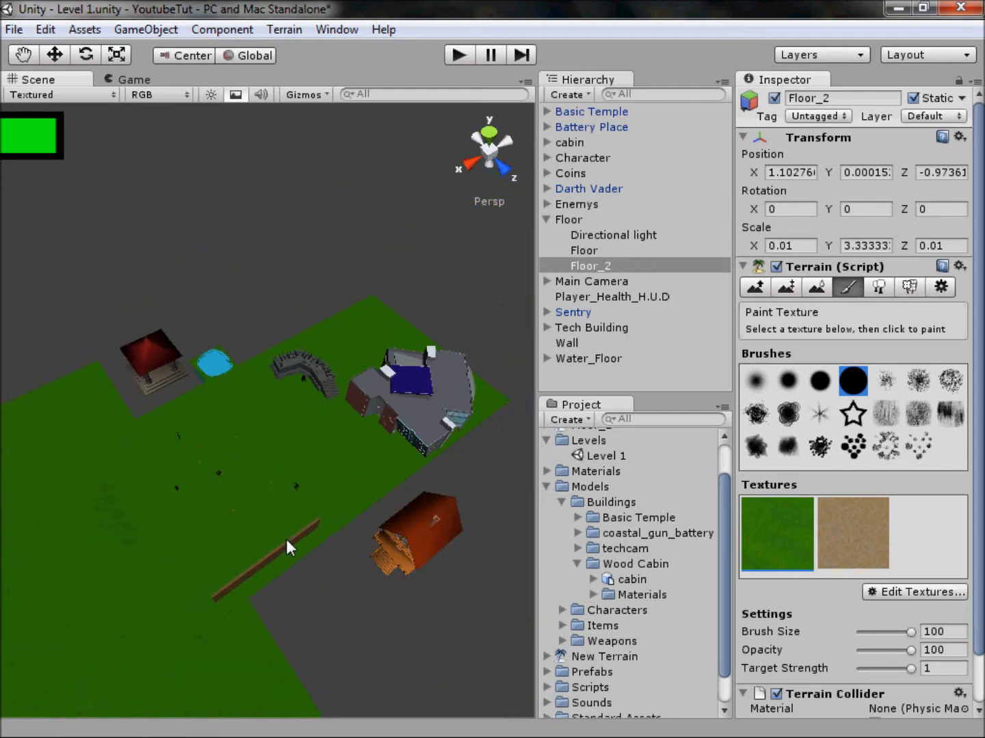
{"action": "left_click", "coordinate": [547, 174]}
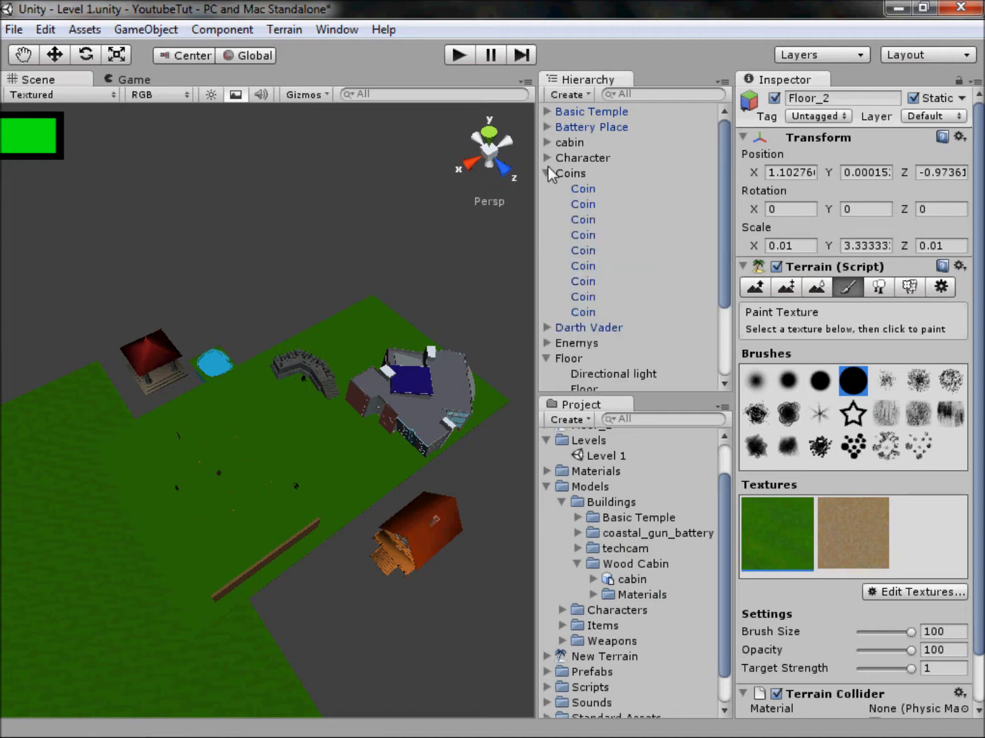
{"action": "left_click", "coordinate": [546, 174]}
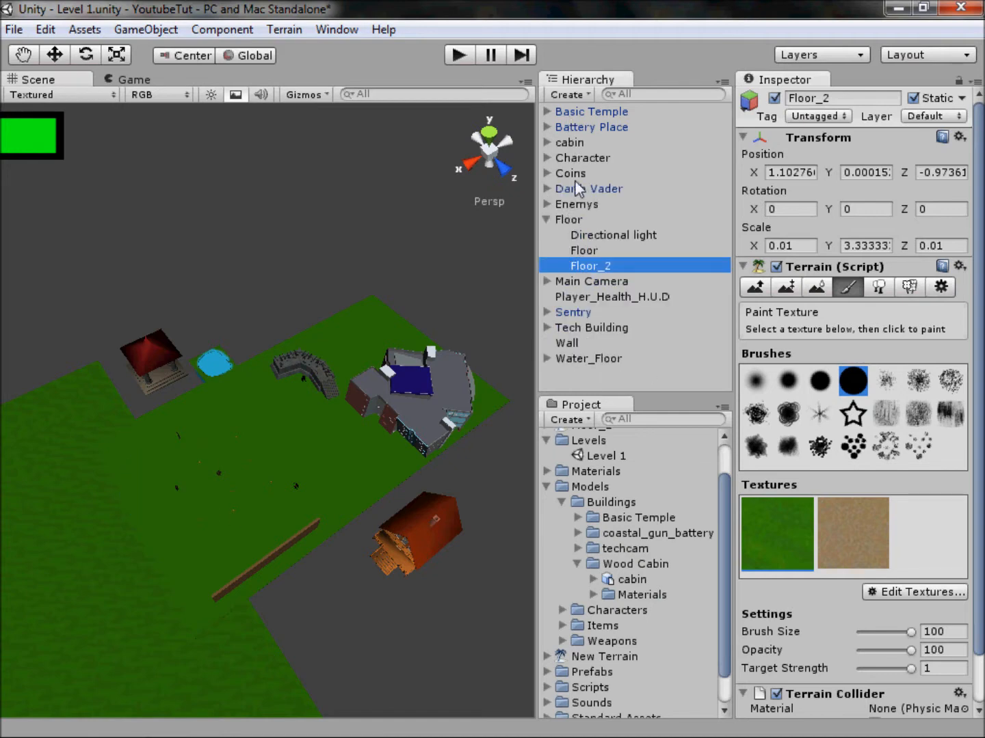
{"action": "left_click", "coordinate": [569, 343]}
{"action": "left_click", "coordinate": [795, 641]}
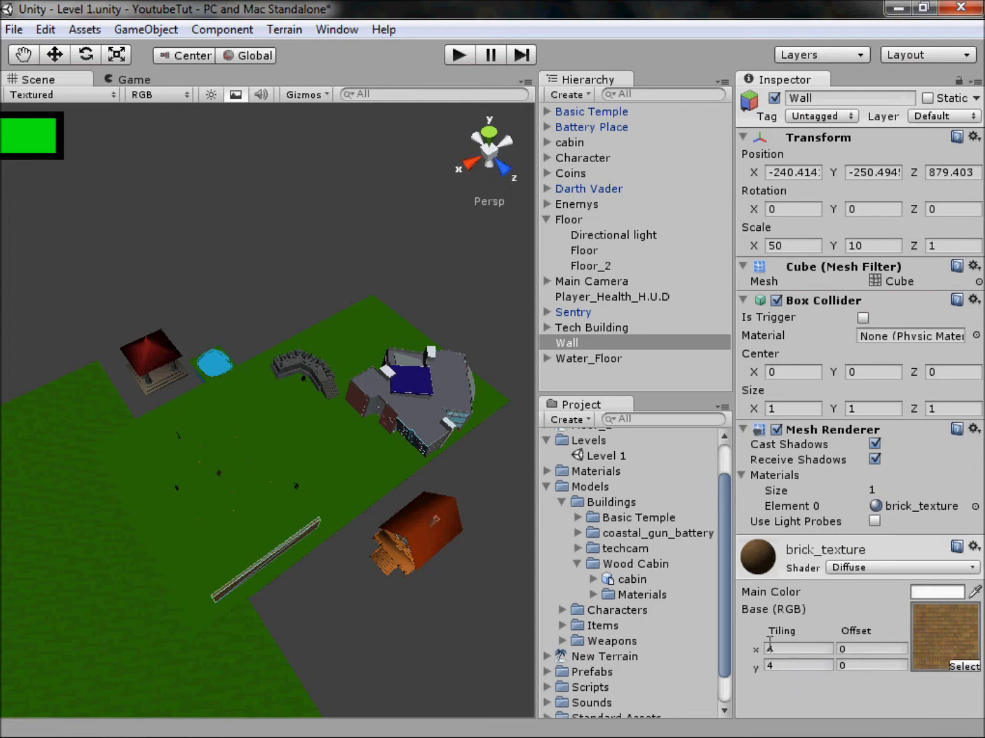
Enlarge the Floor_2 terrain by setting its resolution to a terrain width of 600 and a terrain length of 600.
{"action": "middle_click_drag", "start_coordinate": [26, 501], "coordinate": [255, 458]}
{"action": "left_click", "coordinate": [222, 527]}
{"action": "scroll", "coordinate": [223, 527], "scroll_direction": "down", "scroll_amount": 4}
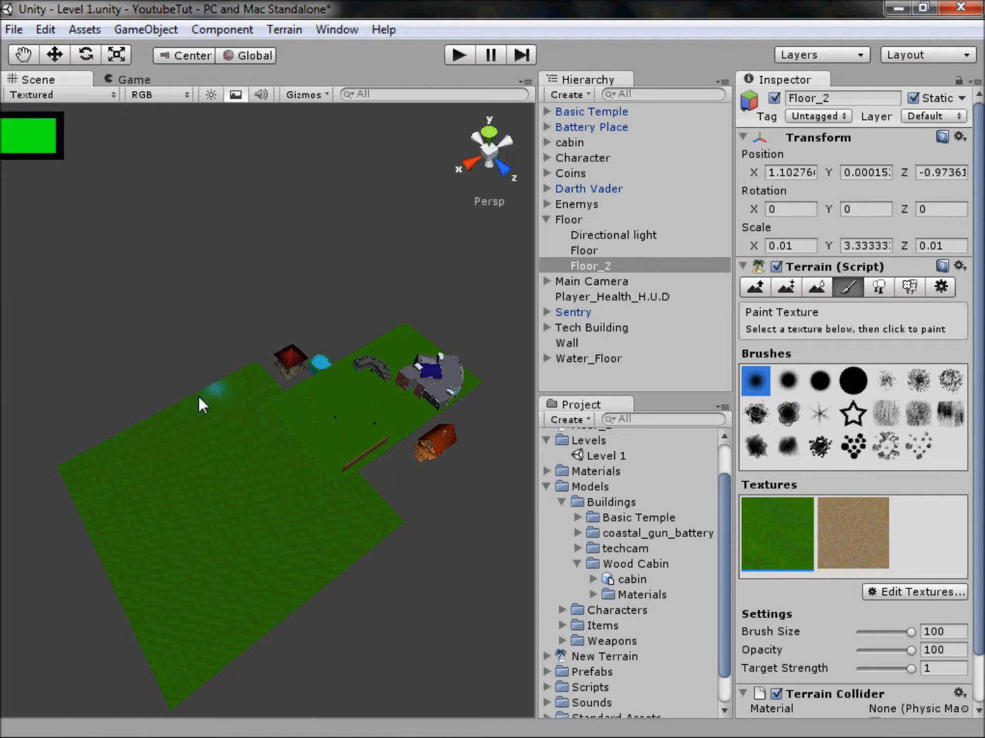
{"action": "left_click", "coordinate": [284, 28]}
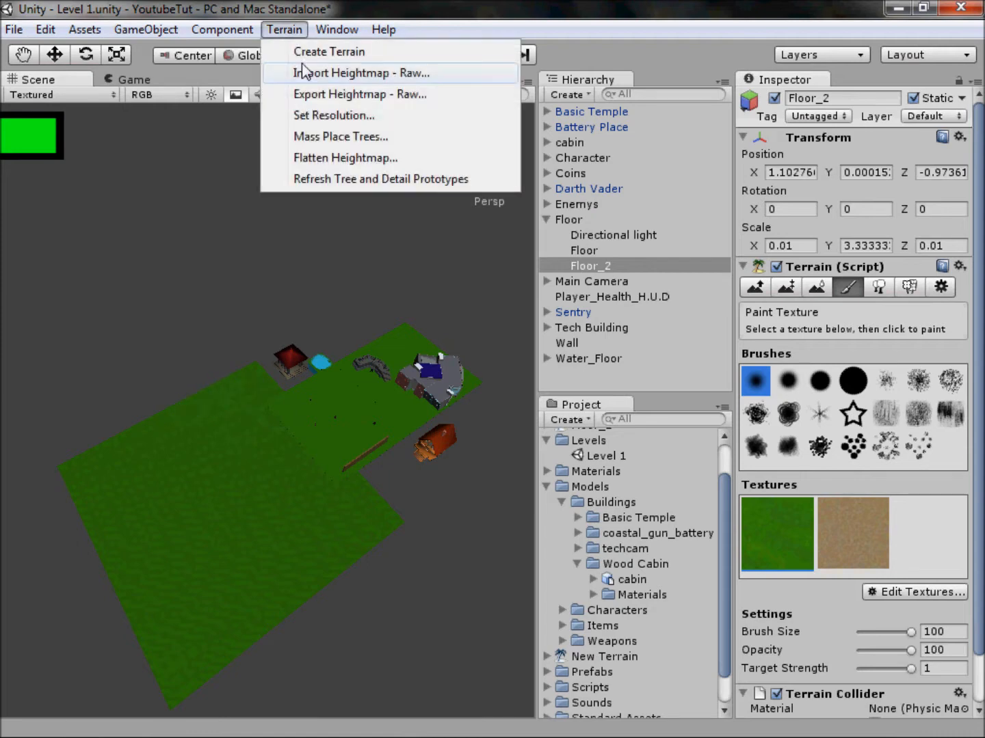
{"action": "left_click", "coordinate": [340, 115]}
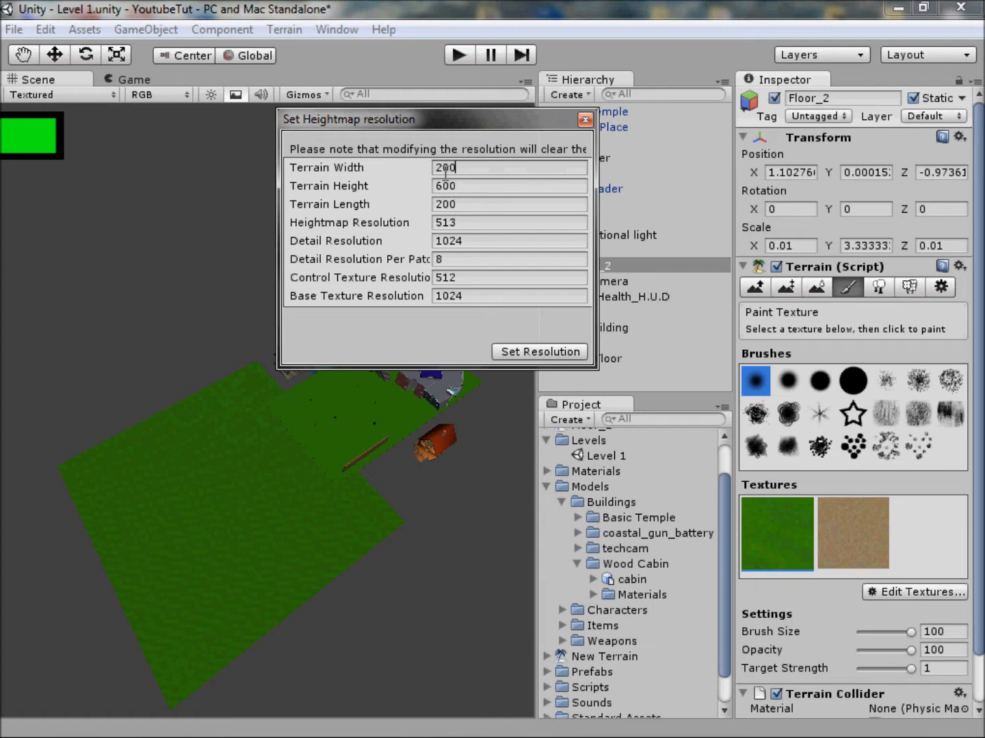
{"action": "left_click_drag", "start_coordinate": [441, 169], "coordinate": [361, 176]}
{"action": "type", "text": "6"}
{"action": "left_click_drag", "start_coordinate": [445, 200], "coordinate": [353, 209]}
{"action": "type", "text": "6"}
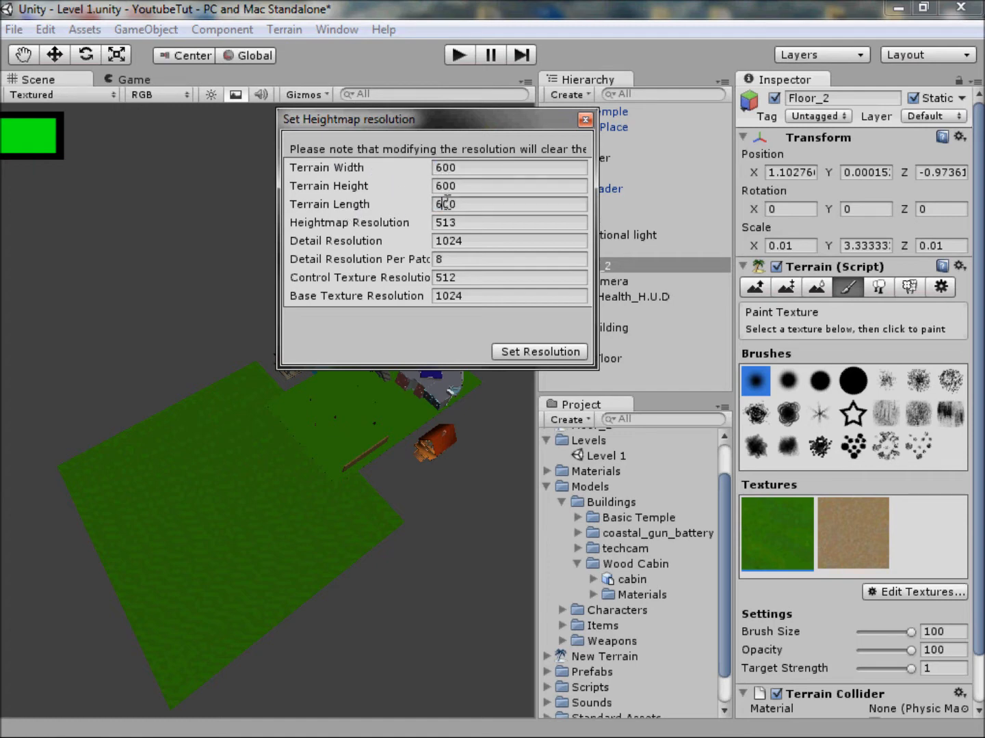
{"action": "left_click", "coordinate": [534, 353]}
Duplicate the Wall and move the copy to the middle of Floor_2's far Z edge, at about X 75.27, Z 1337.52.
{"action": "scroll", "coordinate": [425, 362], "scroll_direction": "down", "scroll_amount": 10}
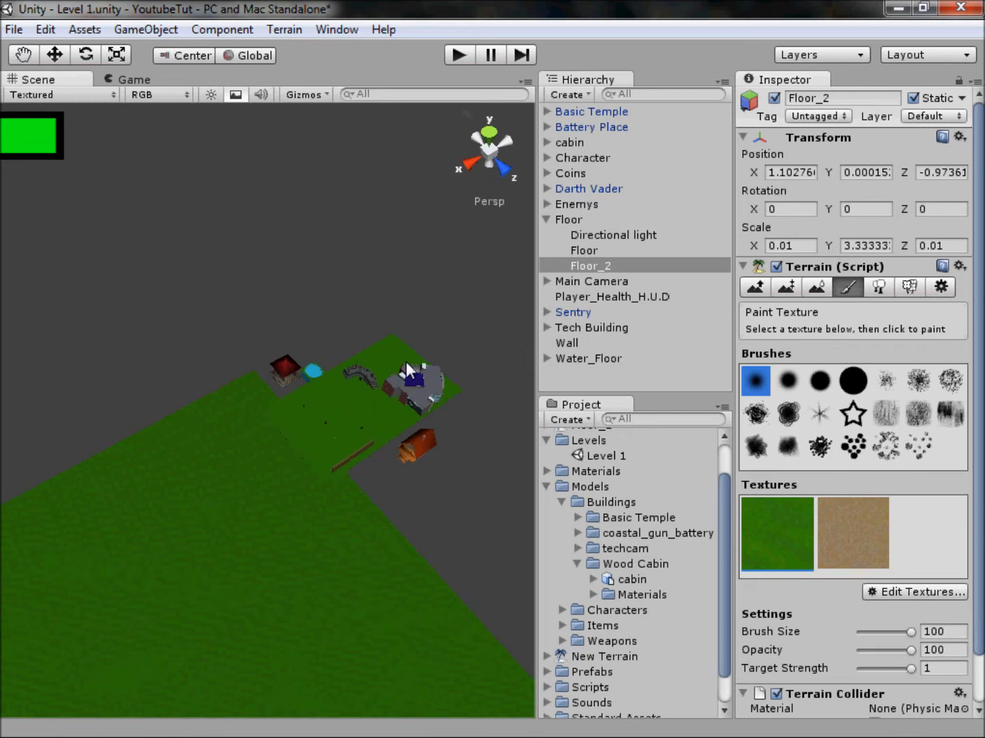
{"action": "scroll", "coordinate": [441, 306], "scroll_direction": "up", "scroll_amount": 6}
{"action": "scroll", "coordinate": [419, 308], "scroll_direction": "down", "scroll_amount": 8}
{"action": "scroll", "coordinate": [465, 178], "scroll_direction": "up", "scroll_amount": 6}
{"action": "middle_click_drag", "start_coordinate": [405, 282], "coordinate": [418, 260]}
{"action": "scroll", "coordinate": [404, 287], "scroll_direction": "up", "scroll_amount": 2}
{"action": "left_click", "coordinate": [569, 342]}
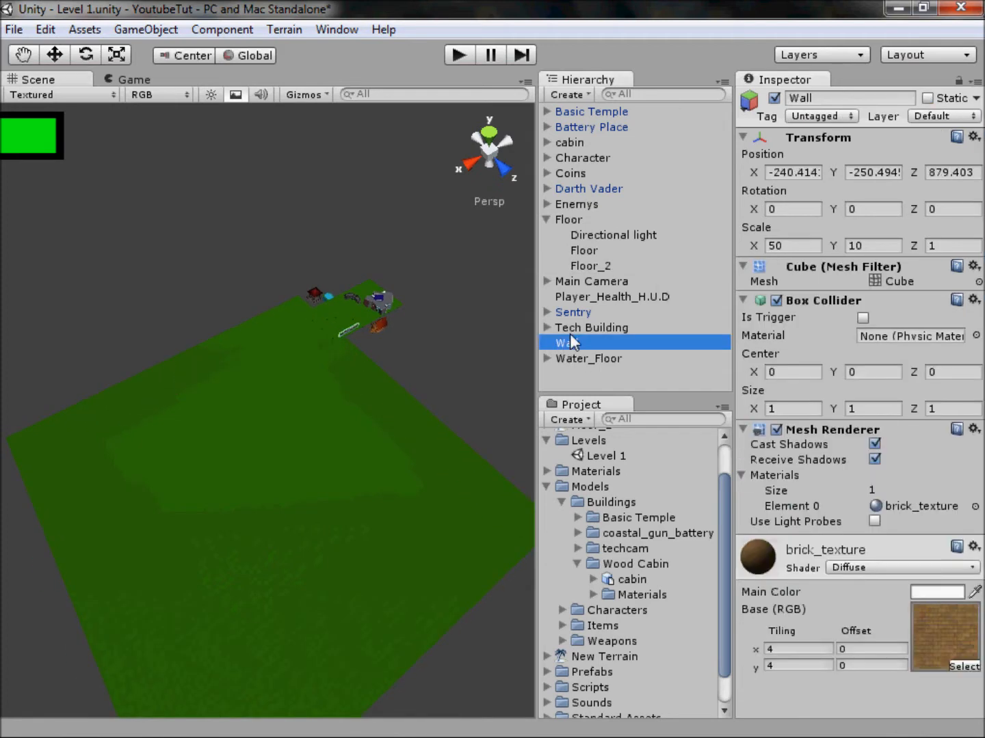
{"action": "key", "text": "ctrl+d"}
{"action": "left_click", "coordinate": [490, 131]}
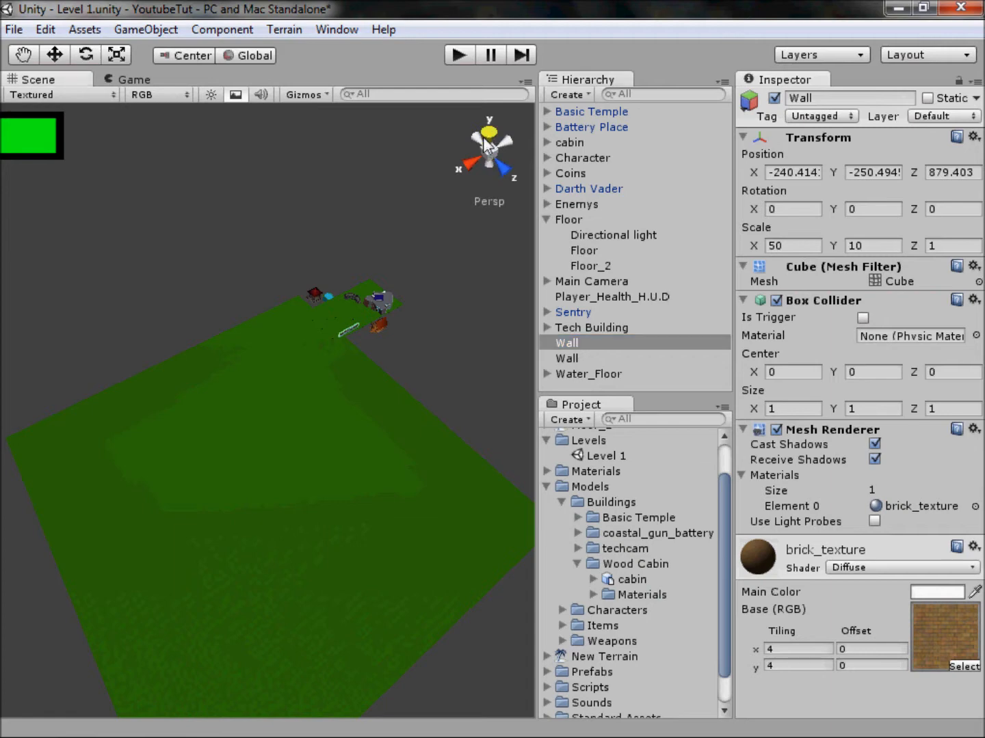
{"action": "left_click", "coordinate": [54, 56]}
{"action": "middle_click_drag", "start_coordinate": [292, 324], "coordinate": [288, 390]}
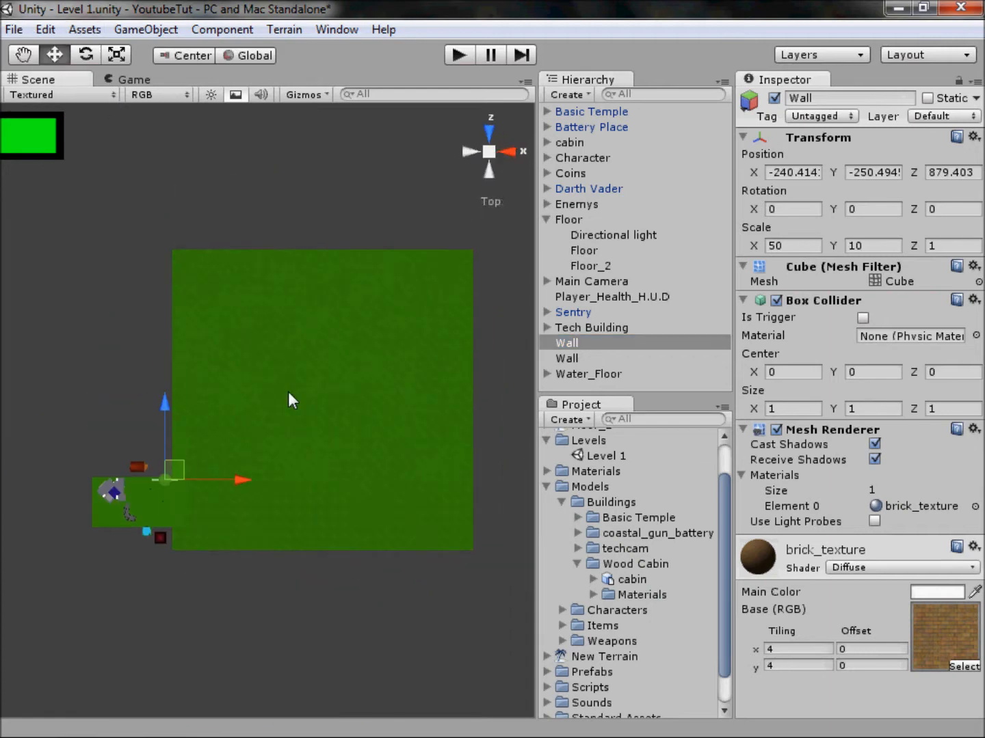
{"action": "left_click_drag", "start_coordinate": [182, 462], "coordinate": [340, 233]}
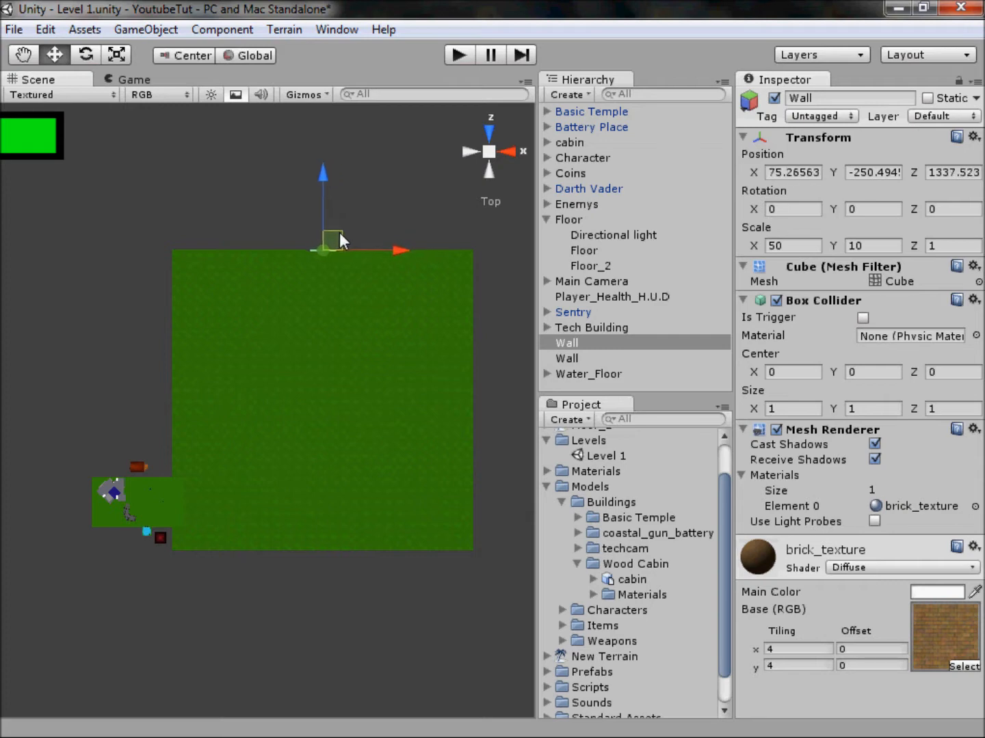
Rename the duplicated wall as Invisible_Wall.
{"action": "left_click", "coordinate": [863, 96]}
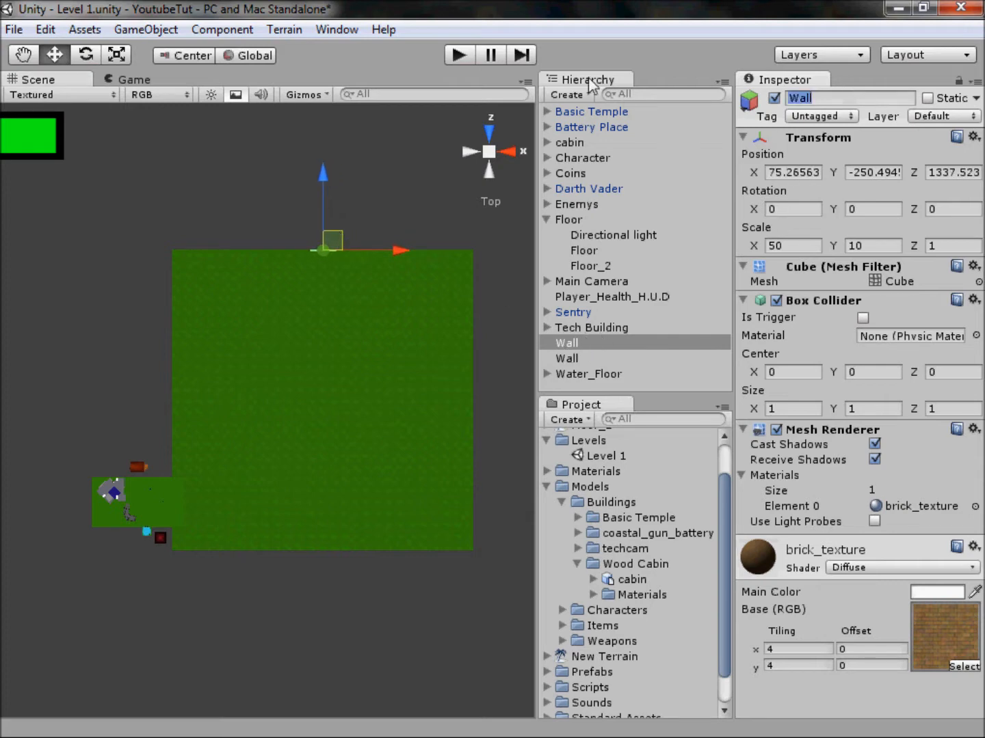
{"action": "type", "text": "Invisible_"}
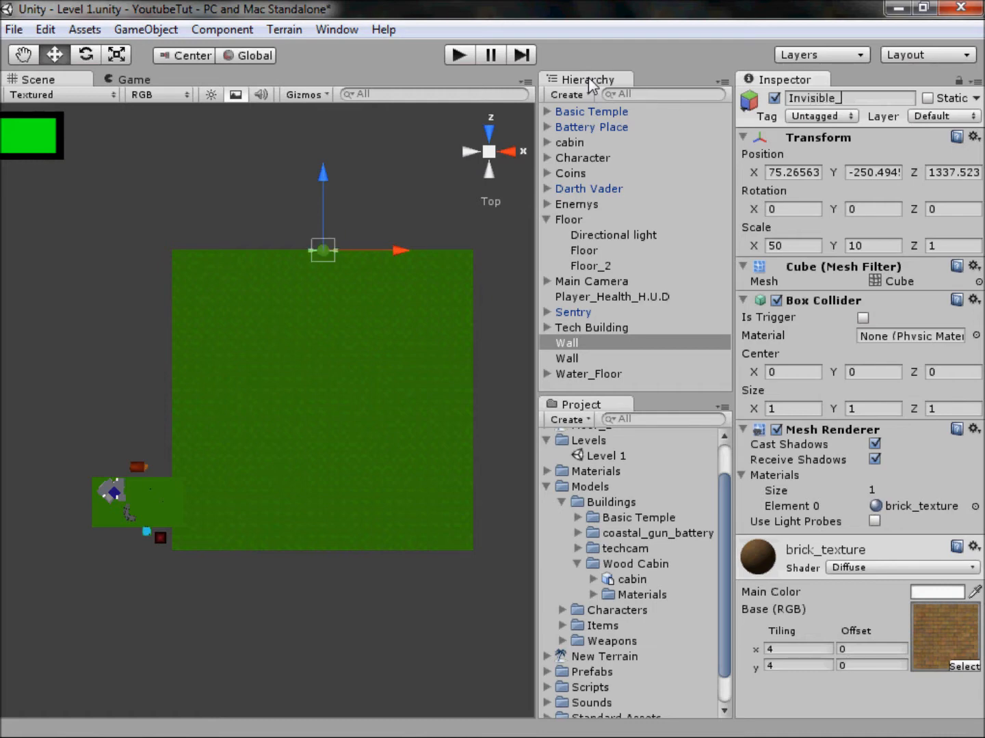
{"action": "type", "text": "Wall"}
{"action": "key", "text": "Return"}
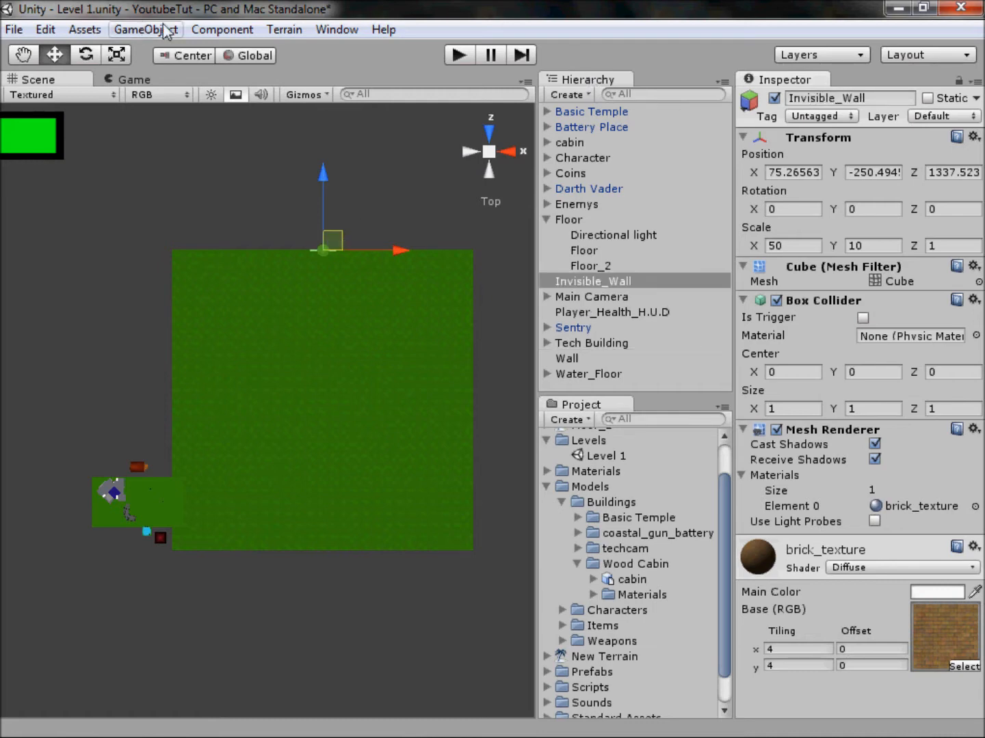
Stretch Invisible_Wall along X to about 596.9 so it spans the terrain's full edge.
{"action": "left_click", "coordinate": [117, 54]}
{"action": "left_click_drag", "start_coordinate": [401, 249], "coordinate": [248, 304]}
{"action": "middle_click_drag", "start_coordinate": [334, 272], "coordinate": [315, 402]}
{"action": "scroll", "coordinate": [357, 310], "scroll_direction": "up", "scroll_amount": 7}
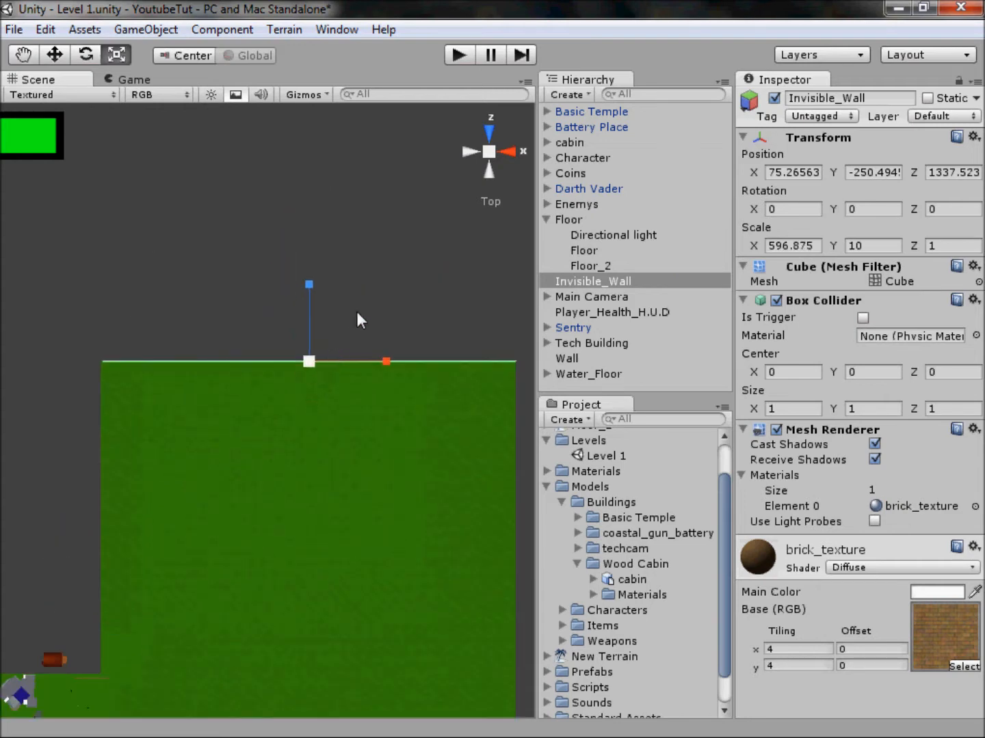
Scale Invisible_Wall's height to about 80.25 from the back view, and return to perspective with the Move tool.
{"action": "left_click", "coordinate": [488, 169]}
{"action": "middle_click_drag", "start_coordinate": [405, 280], "coordinate": [439, 378]}
{"action": "left_click_drag", "start_coordinate": [408, 291], "coordinate": [330, 502]}
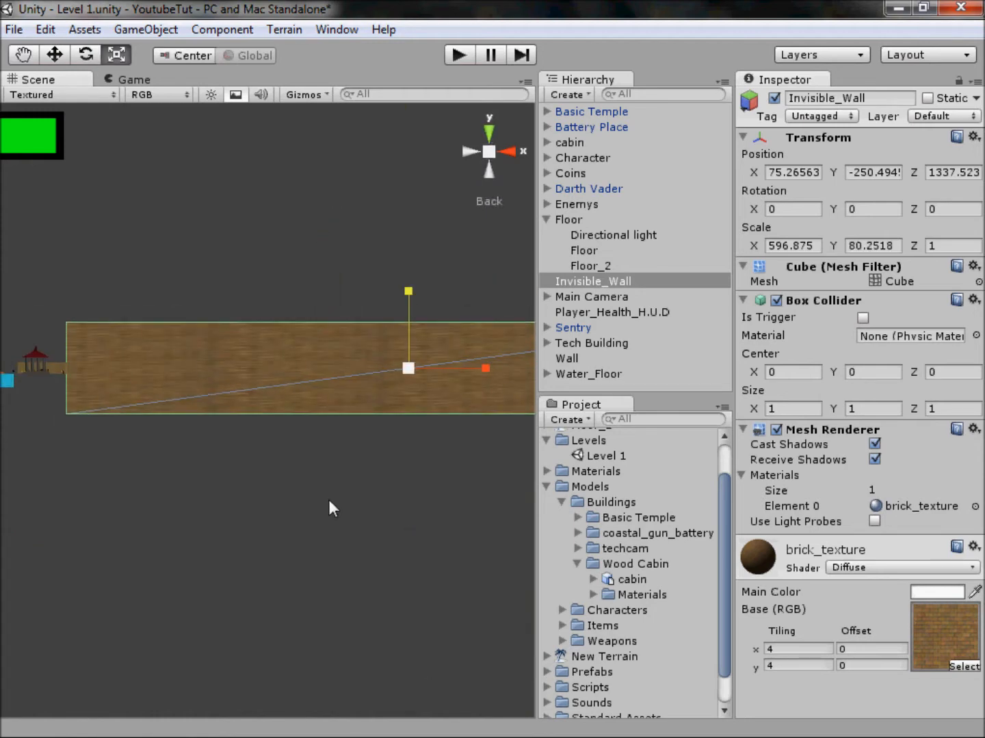
{"action": "left_click", "coordinate": [56, 55]}
{"action": "left_click", "coordinate": [489, 153]}
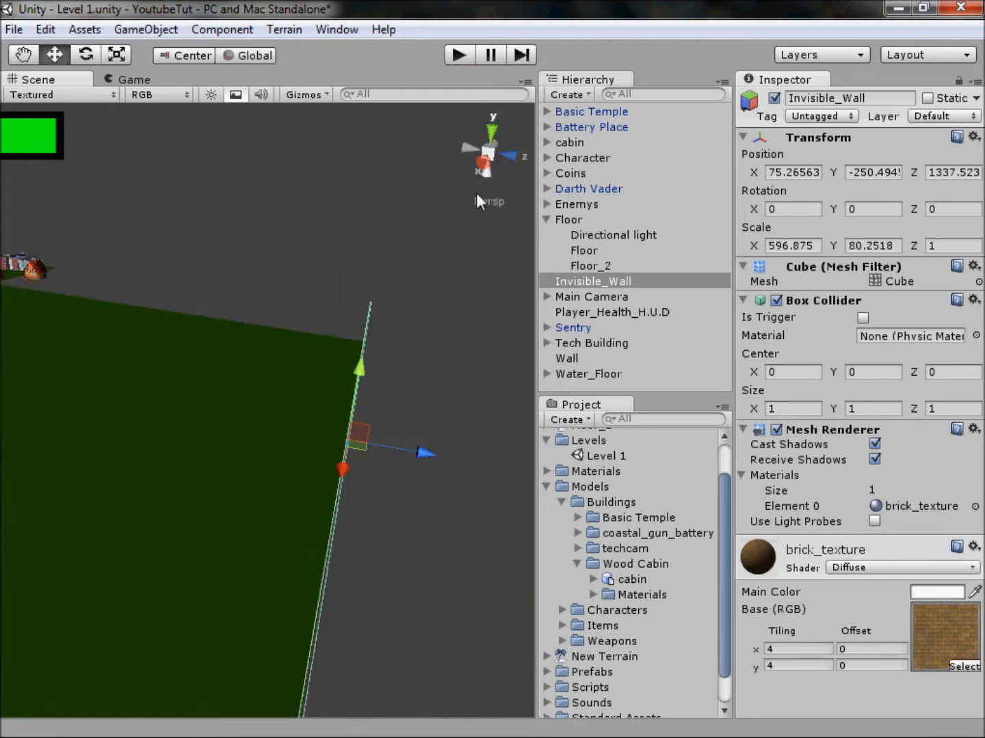
Raise Invisible_Wall to about Y -215.98 so that its base sits along the edge of Floor_2.
{"action": "left_click_drag", "start_coordinate": [206, 421], "coordinate": [374, 353], "text": "alt"}
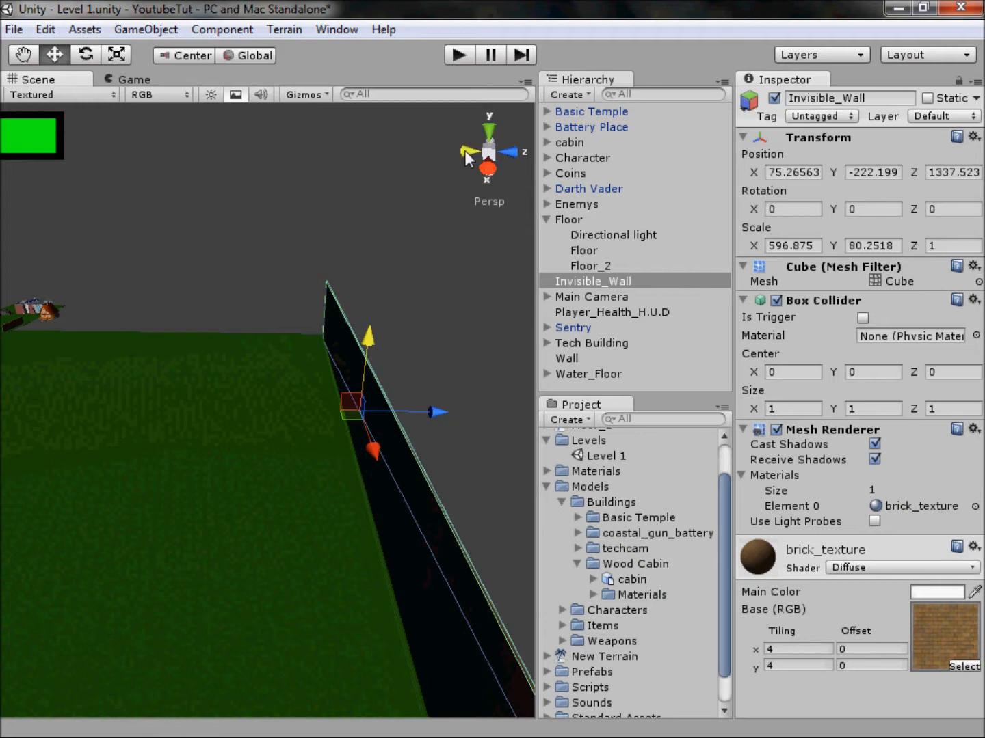
{"action": "left_click", "coordinate": [466, 153]}
{"action": "left_click_drag", "start_coordinate": [370, 313], "coordinate": [368, 309]}
{"action": "left_click_drag", "start_coordinate": [488, 146], "coordinate": [205, 335], "text": "alt"}
{"action": "left_click_drag", "start_coordinate": [172, 464], "coordinate": [718, 420], "text": "alt"}
{"action": "left_click_drag", "start_coordinate": [465, 392], "coordinate": [163, 458], "text": "alt"}
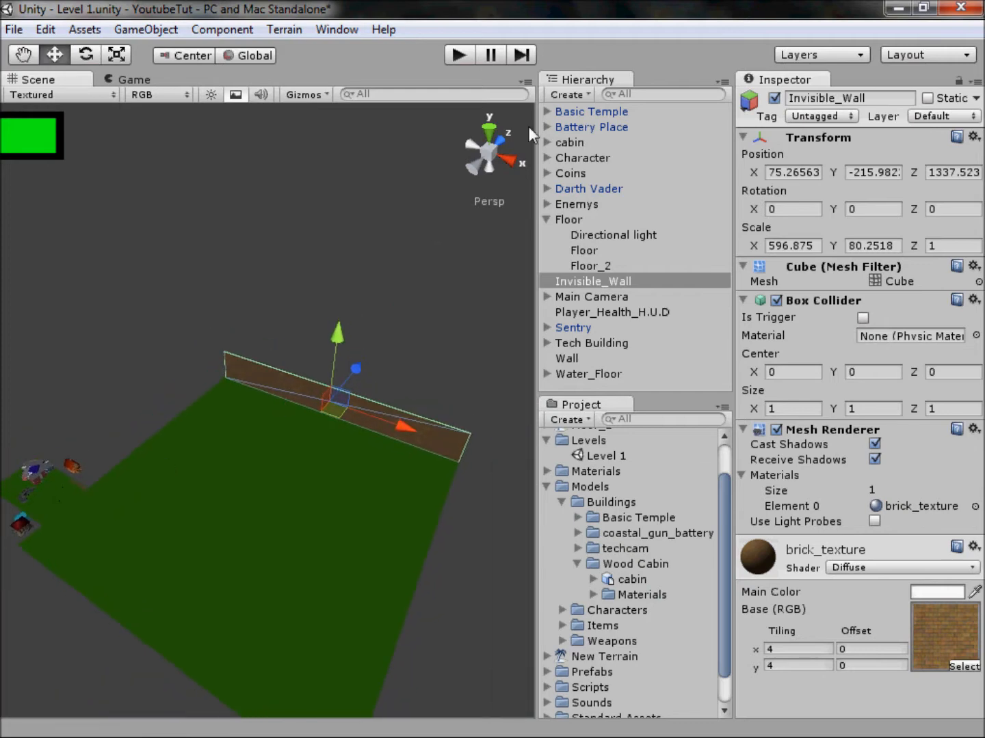
Disable Invisible_Wall's Mesh Renderer so only its collider remains, and check the wall in perspective.
{"action": "left_click", "coordinate": [491, 132]}
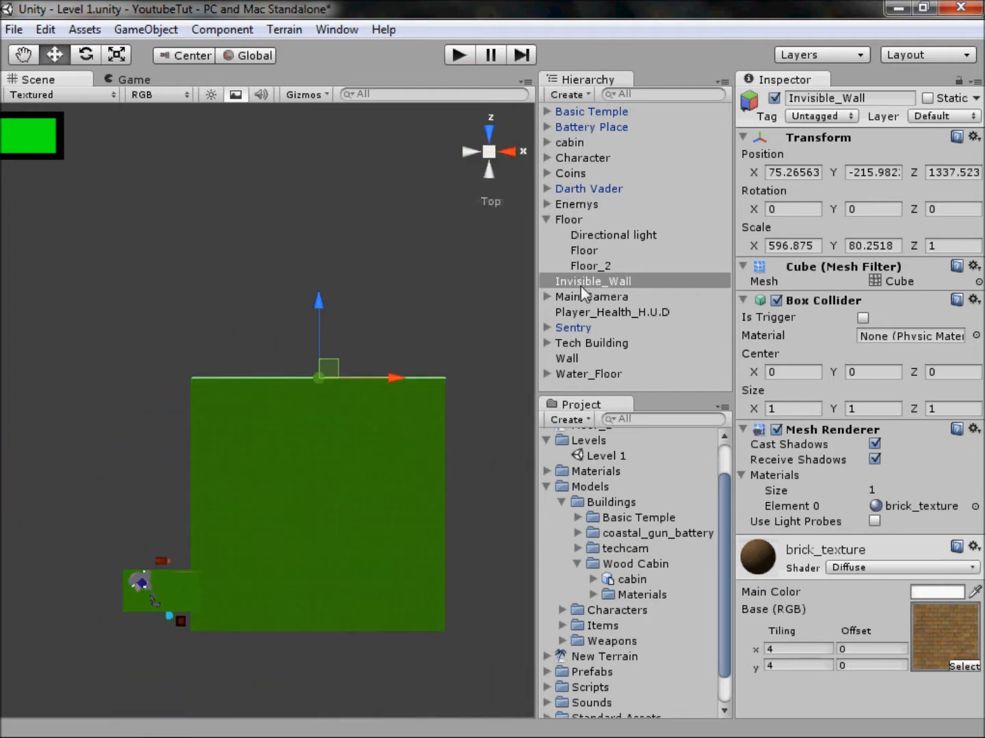
{"action": "left_click", "coordinate": [580, 283]}
{"action": "left_click", "coordinate": [781, 435]}
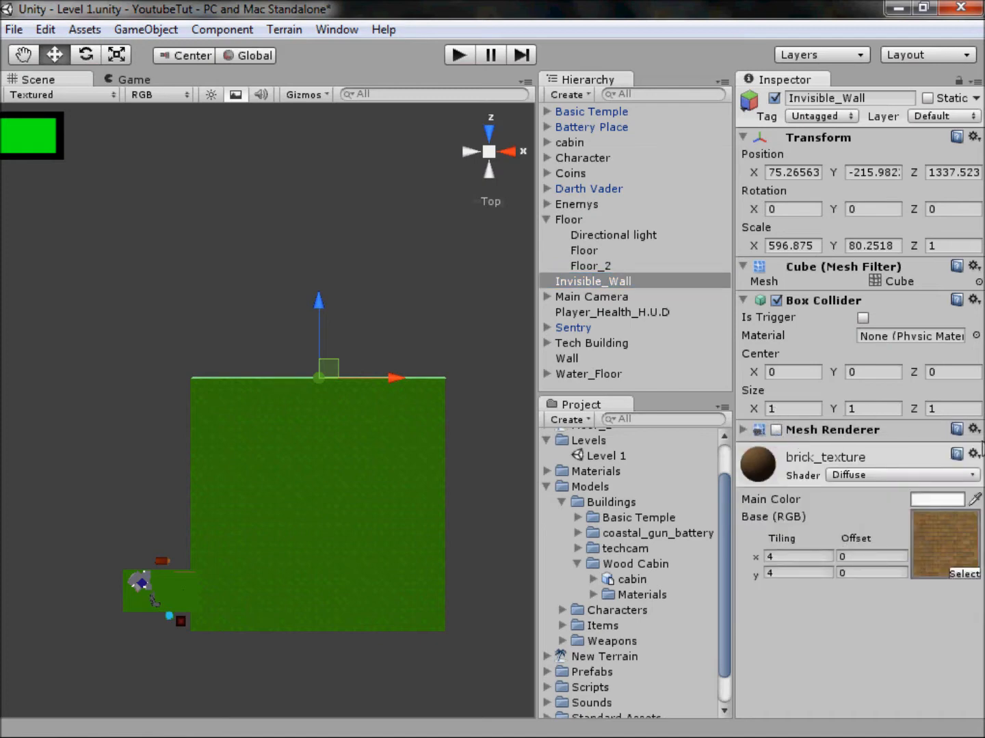
{"action": "left_click", "coordinate": [487, 155]}
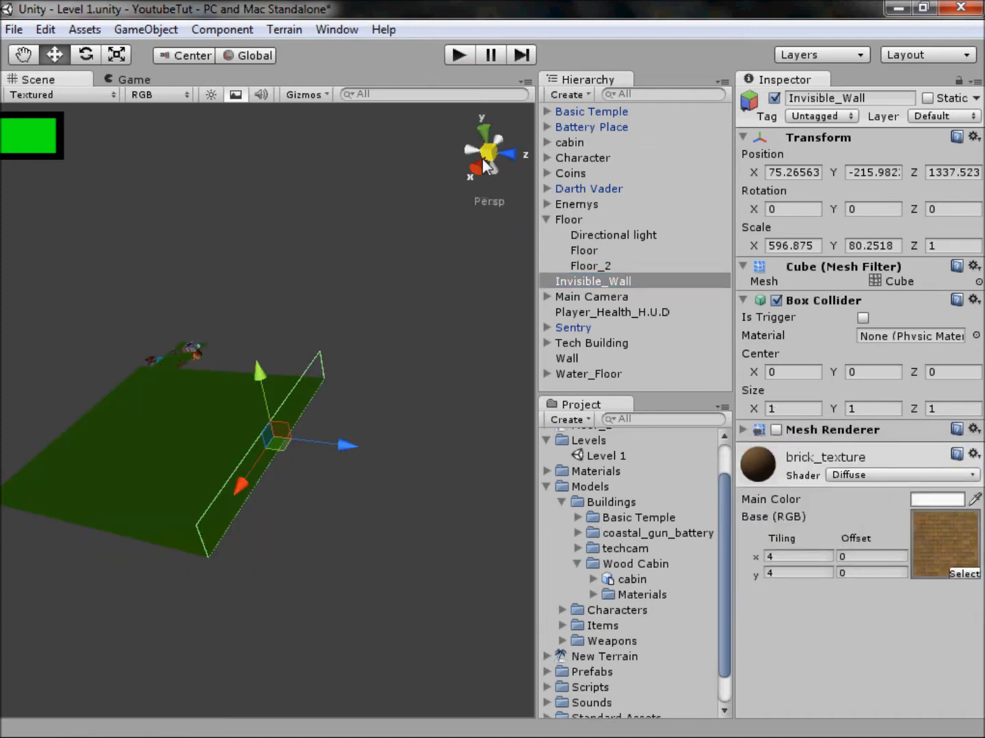
{"action": "left_click", "coordinate": [90, 372]}
{"action": "left_click_drag", "start_coordinate": [90, 373], "coordinate": [457, 397], "text": "alt"}
Duplicate Invisible_Wall and move the copy along Z to Floor_2's opposite edge, at about Z 743.81.
{"action": "left_click", "coordinate": [488, 132]}
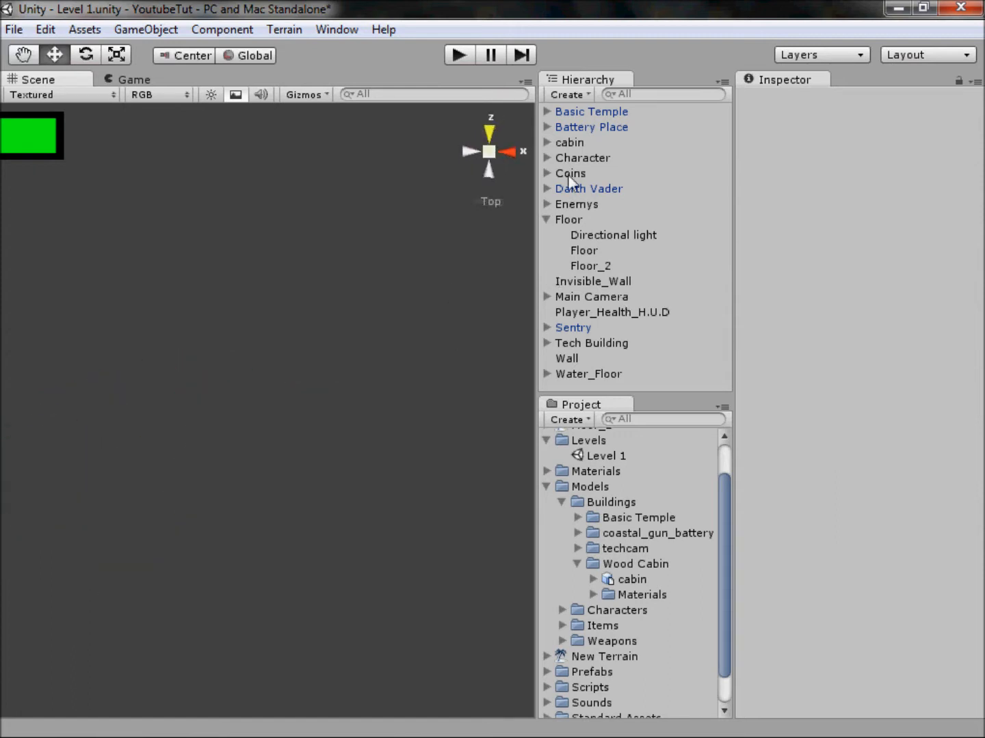
{"action": "left_click", "coordinate": [598, 281]}
{"action": "key", "text": "ctrl+d"}
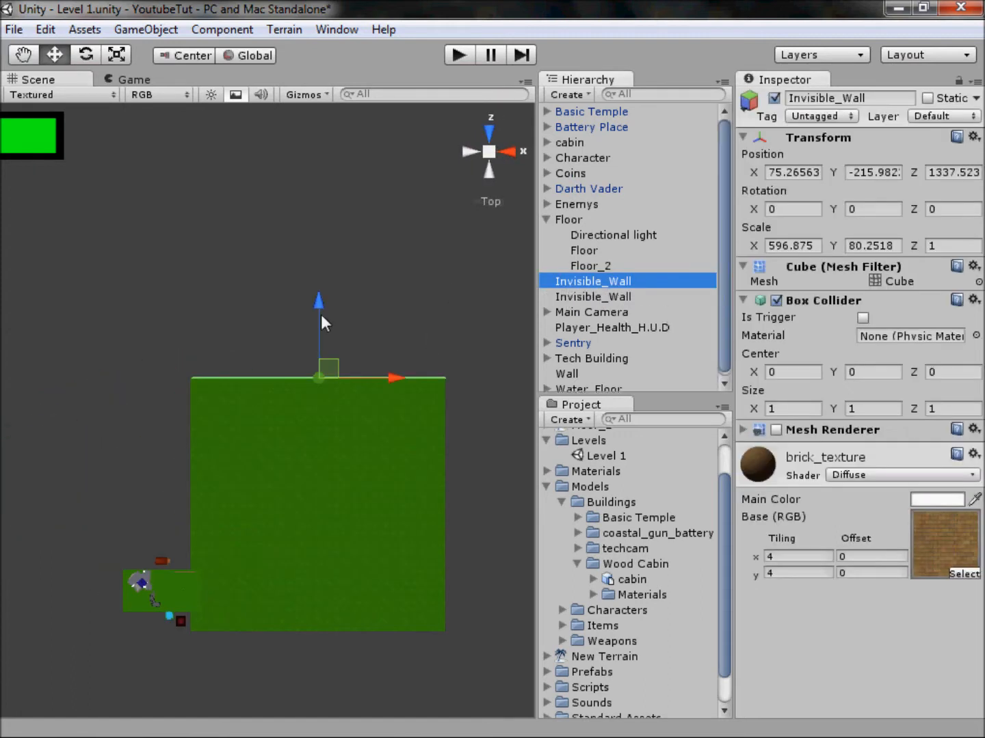
{"action": "left_click_drag", "start_coordinate": [318, 300], "coordinate": [325, 553]}
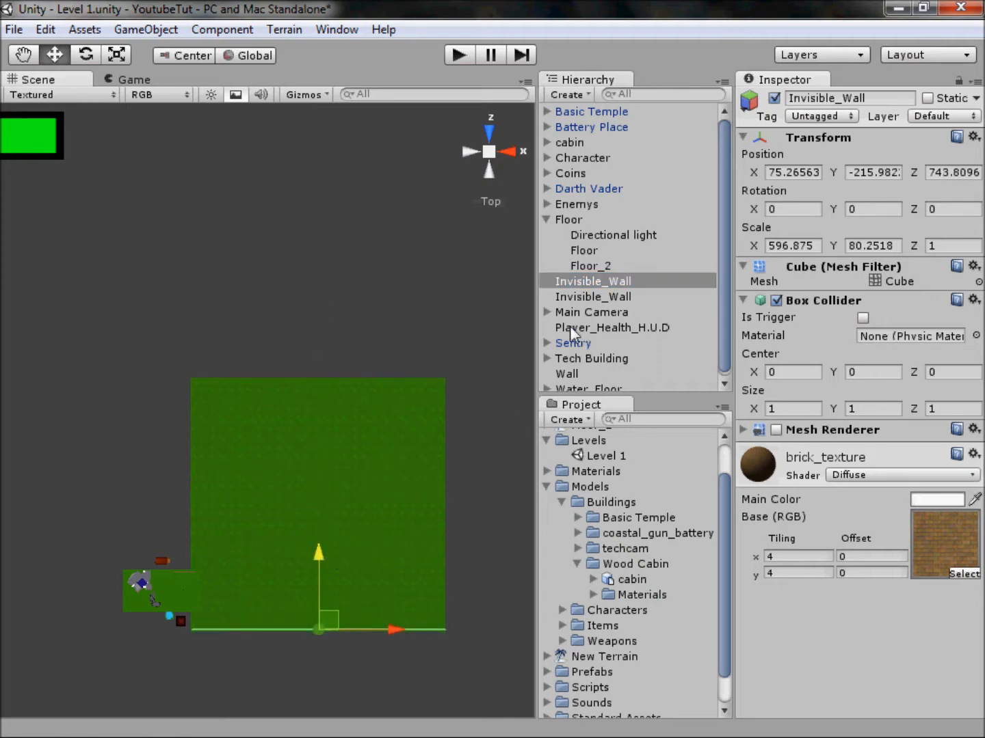
Duplicate the wall again, set its Y rotation to 90, and move it to the terrain's far X edge, about X 368.73, Z 1037.27.
{"action": "key", "text": "ctrl+d"}
{"action": "left_click", "coordinate": [793, 209]}
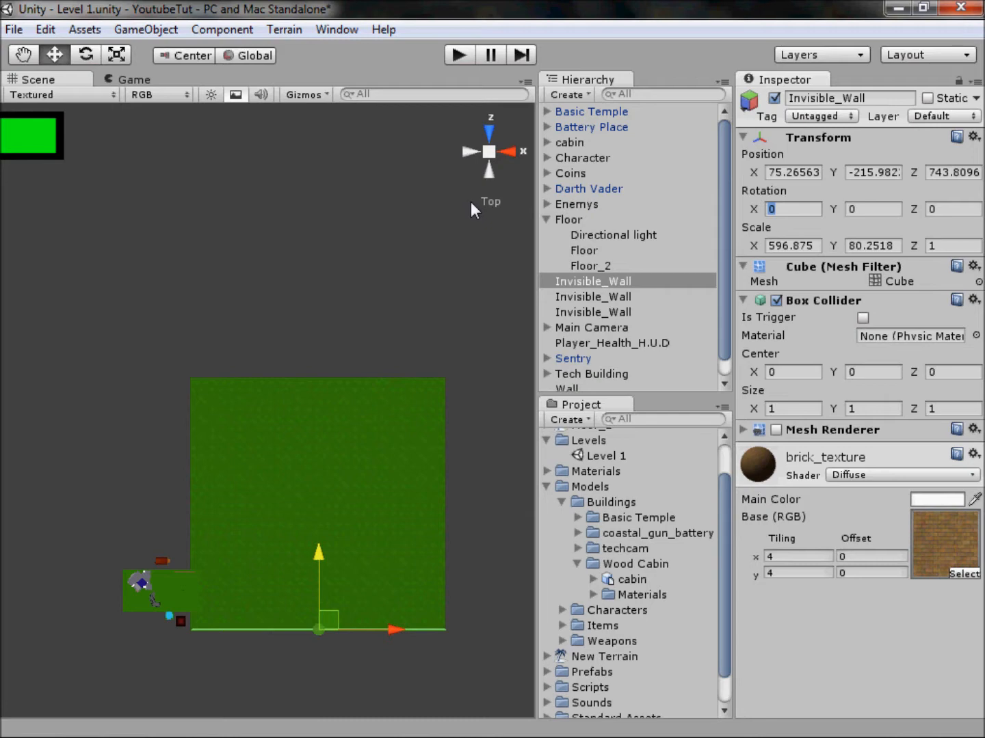
{"action": "type", "text": "90"}
{"action": "key", "text": "BackSpace"}
{"action": "type", "text": "90"}
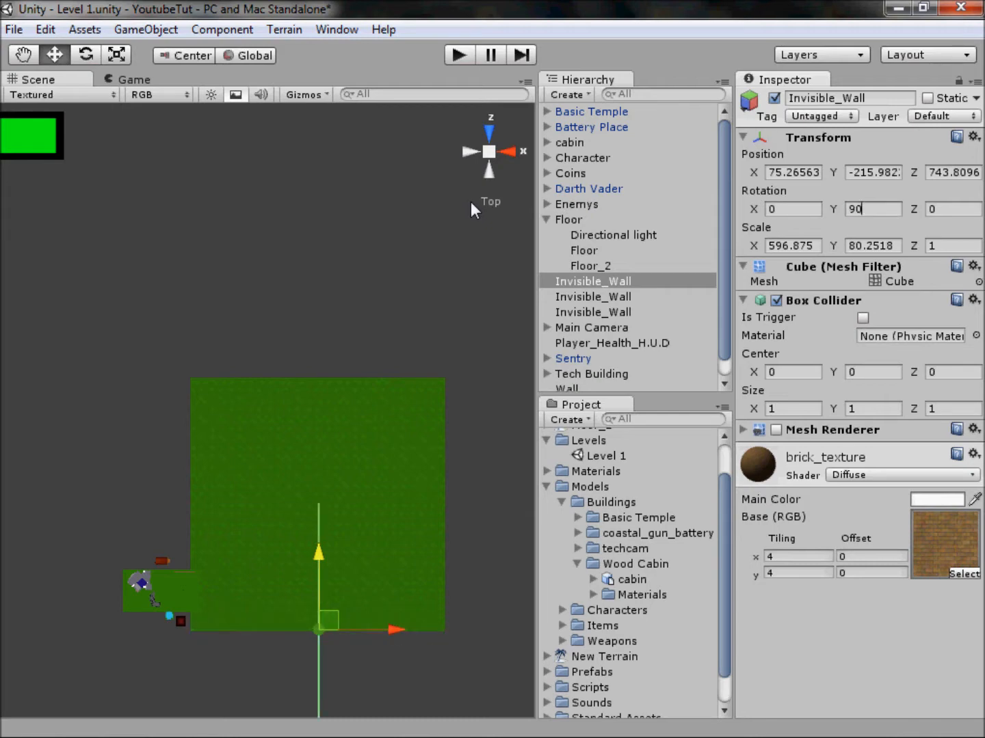
{"action": "left_click", "coordinate": [331, 624]}
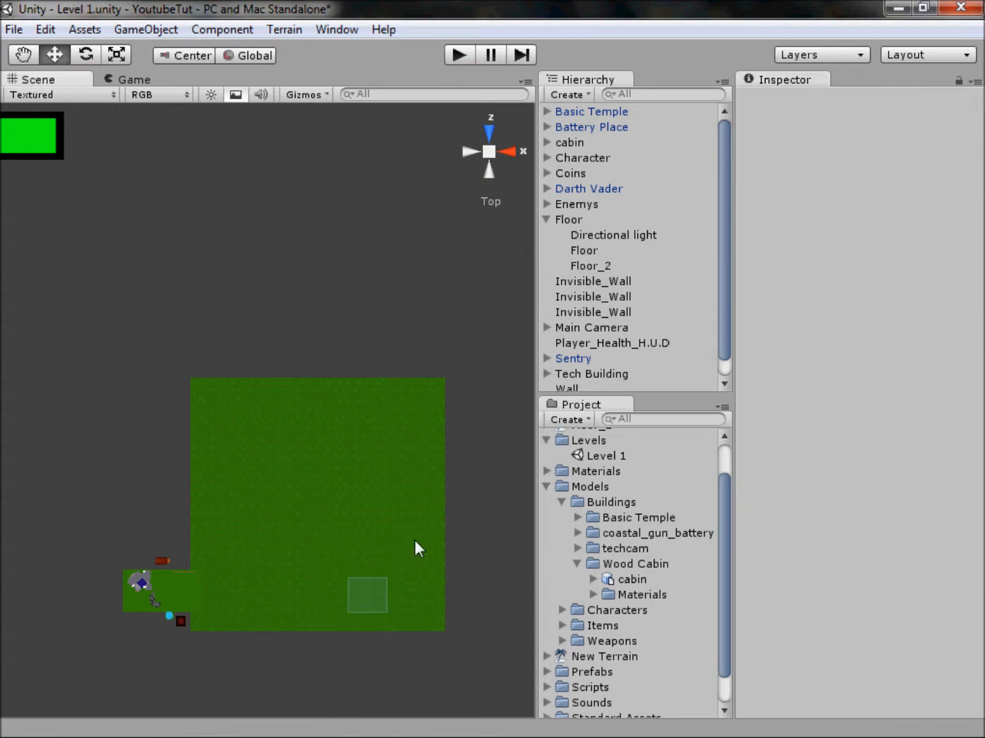
{"action": "left_click", "coordinate": [607, 281]}
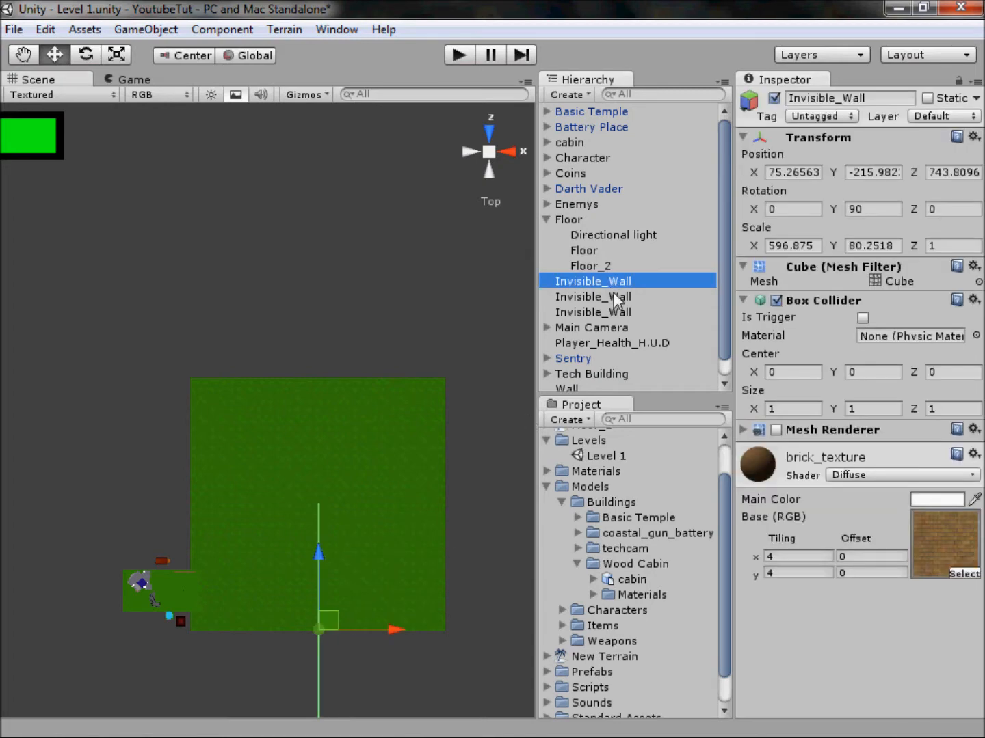
{"action": "left_click_drag", "start_coordinate": [328, 617], "coordinate": [450, 492]}
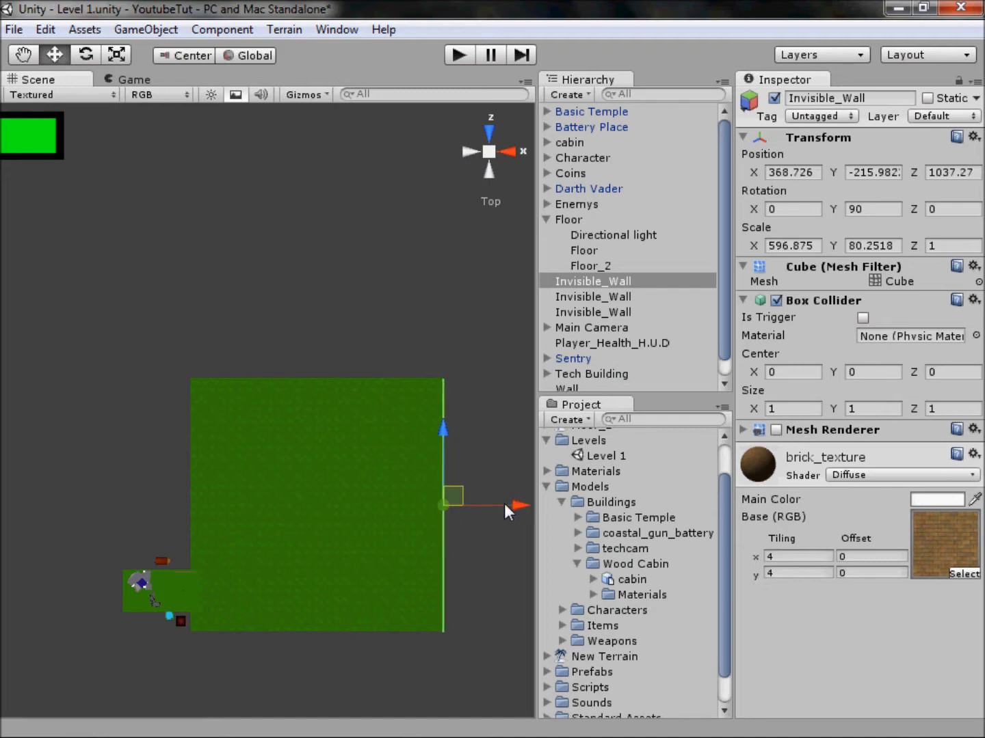
Duplicate the rotated wall and move the copy to the terrain's opposite X edge, at about X -229.54.
{"action": "key", "text": "ctrl+d"}
{"action": "left_click_drag", "start_coordinate": [504, 503], "coordinate": [244, 503]}
{"action": "middle_click_drag", "start_coordinate": [299, 490], "coordinate": [364, 336]}
{"action": "scroll", "coordinate": [335, 471], "scroll_direction": "up", "scroll_amount": 6}
{"action": "scroll", "coordinate": [339, 403], "scroll_direction": "up", "scroll_amount": 6}
{"action": "scroll", "coordinate": [334, 420], "scroll_direction": "up", "scroll_amount": 8}
{"action": "middle_click_drag", "start_coordinate": [375, 439], "coordinate": [367, 560]}
{"action": "scroll", "coordinate": [335, 465], "scroll_direction": "down", "scroll_amount": 10}
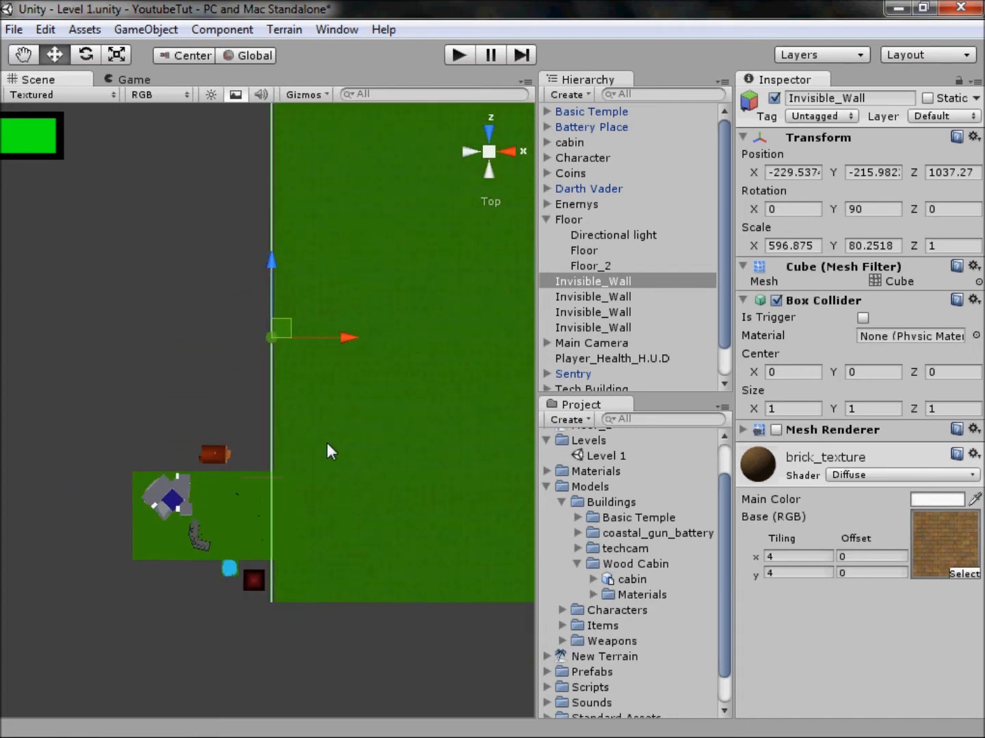
Try shortening the newest wall to about 455.12 and moving it to about Z 1112.48, and undo both changes.
{"action": "middle_click_drag", "start_coordinate": [317, 370], "coordinate": [306, 449]}
{"action": "scroll", "coordinate": [306, 449], "scroll_direction": "down", "scroll_amount": 2}
{"action": "left_click", "coordinate": [124, 58]}
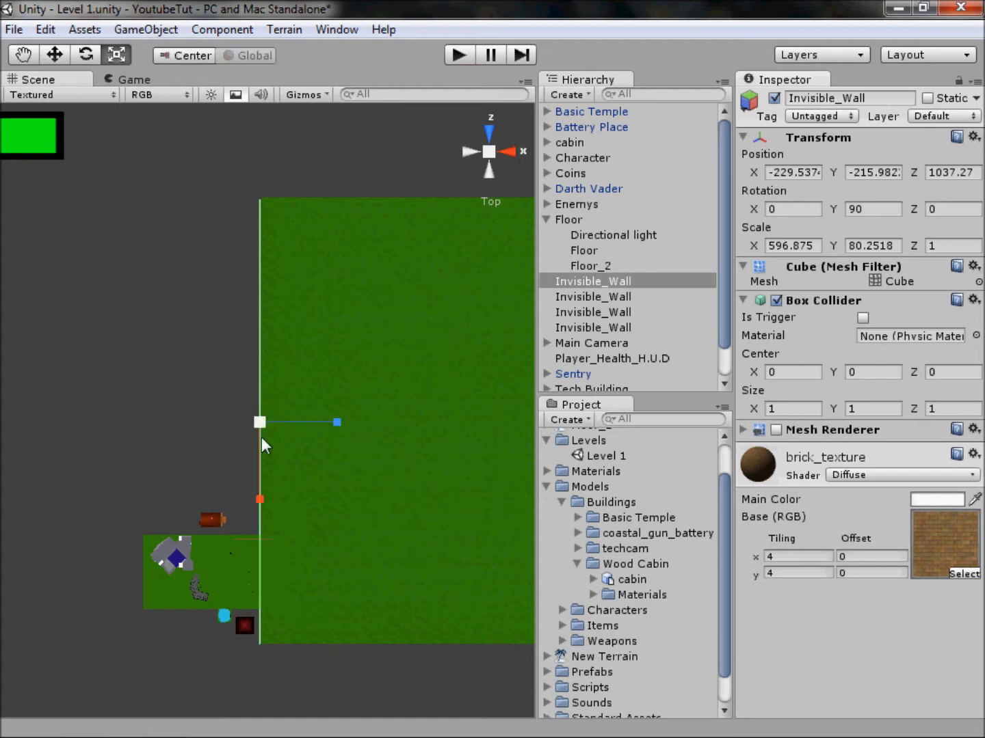
{"action": "left_click_drag", "start_coordinate": [258, 465], "coordinate": [263, 445]}
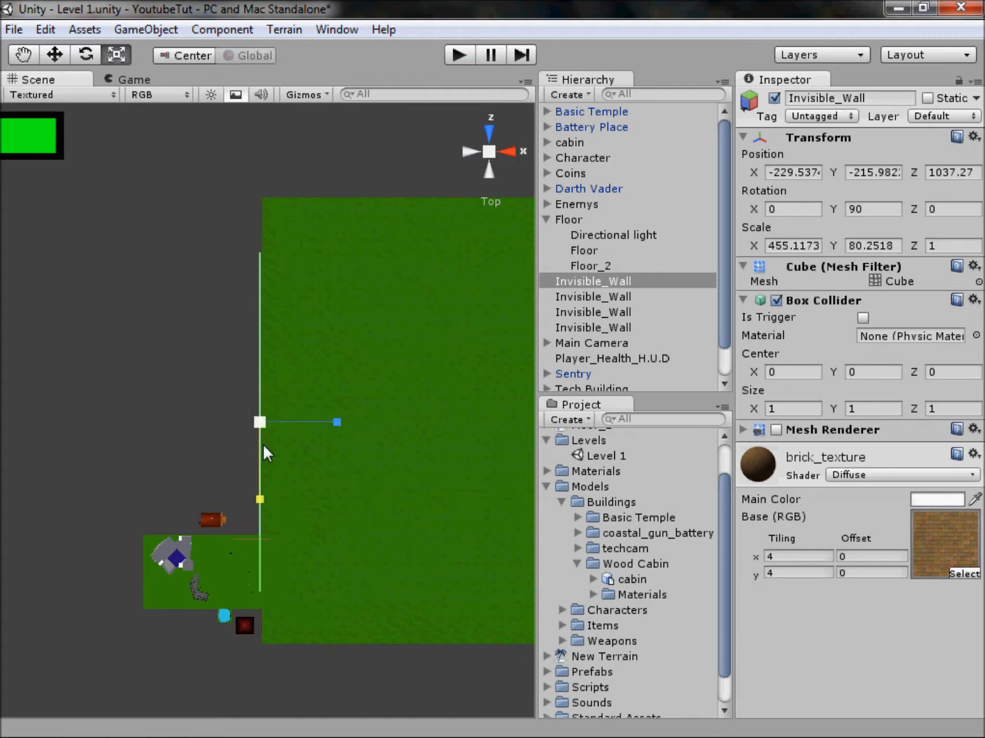
{"action": "left_click", "coordinate": [65, 54]}
{"action": "left_click_drag", "start_coordinate": [263, 341], "coordinate": [275, 296]}
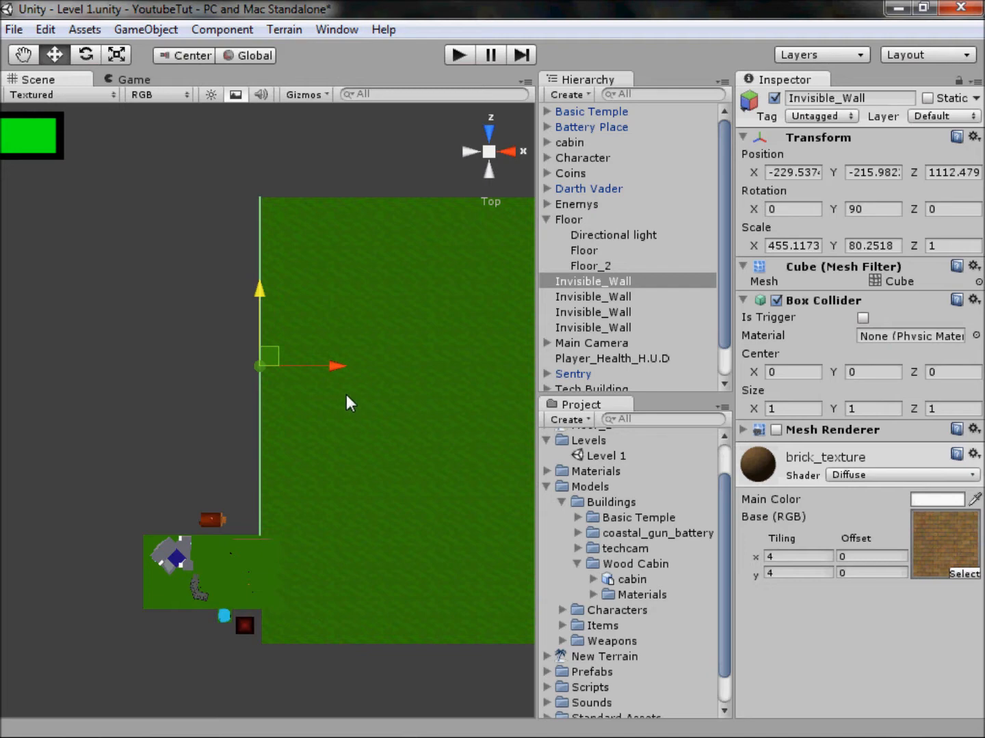
{"action": "key", "text": "ctrl+z"}
{"action": "key", "text": "ctrl+z"}
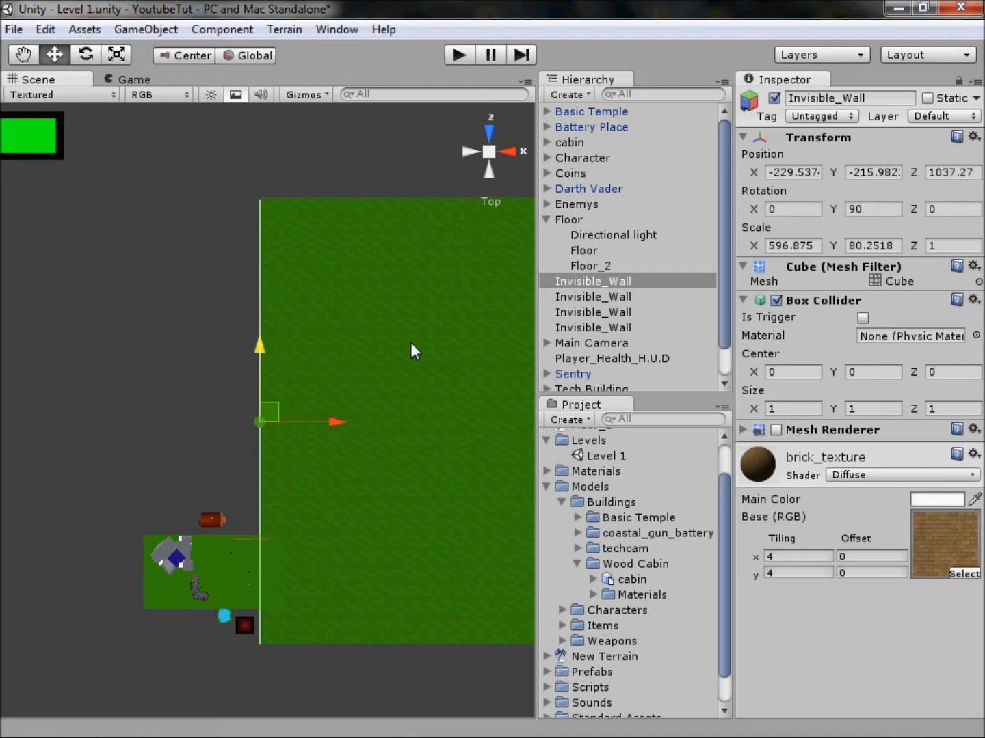
Parent all four Invisible_Wall objects under Floor_2.
{"action": "left_click", "coordinate": [598, 328], "text": "shift"}
{"action": "left_click_drag", "start_coordinate": [619, 301], "coordinate": [599, 271]}
{"action": "key", "text": "f"}
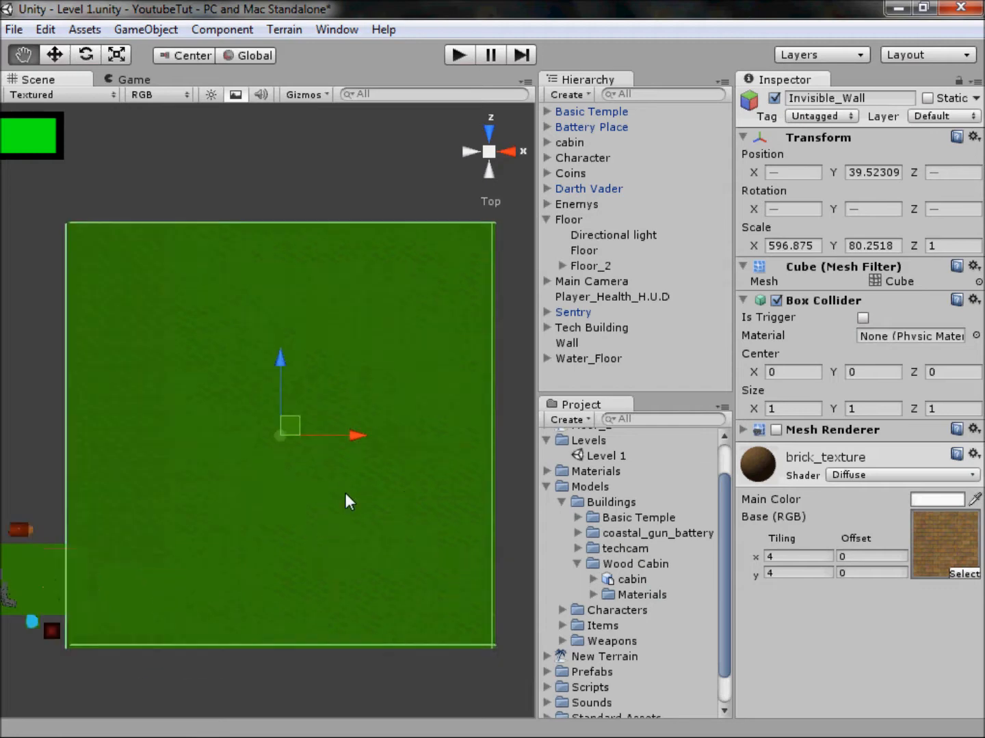
{"action": "middle_click_drag", "start_coordinate": [276, 426], "coordinate": [461, 413]}
Move Floor_2 with its walls beneath the buildings, to about X -2.53, Z -2.86, and view it in perspective.
{"action": "left_click", "coordinate": [594, 265]}
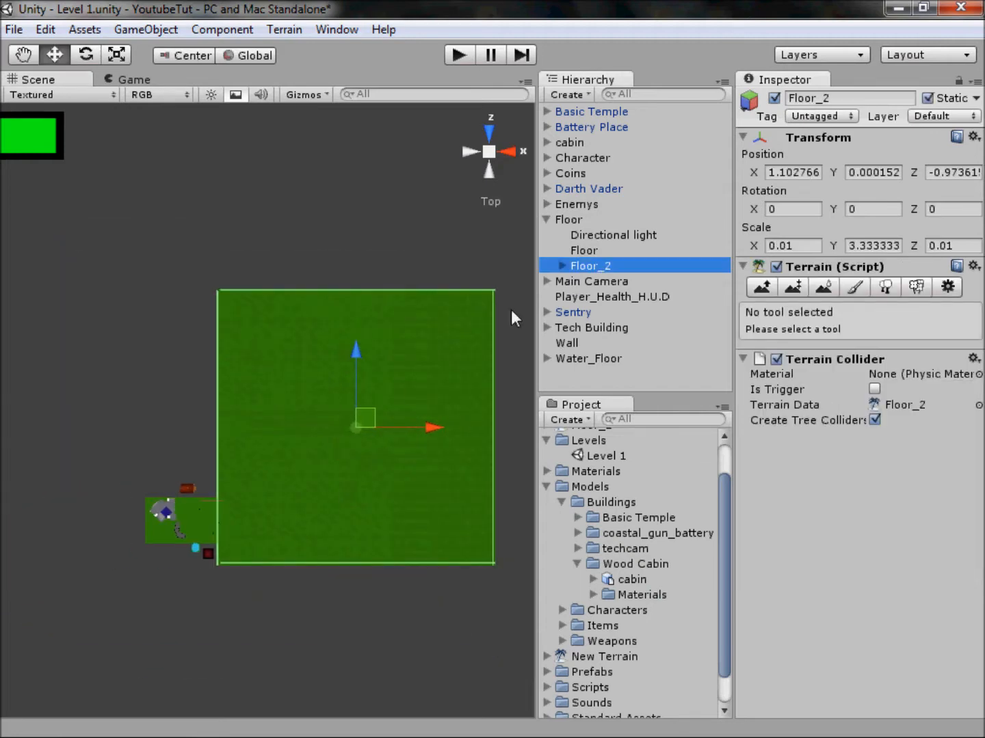
{"action": "left_click_drag", "start_coordinate": [366, 415], "coordinate": [203, 508]}
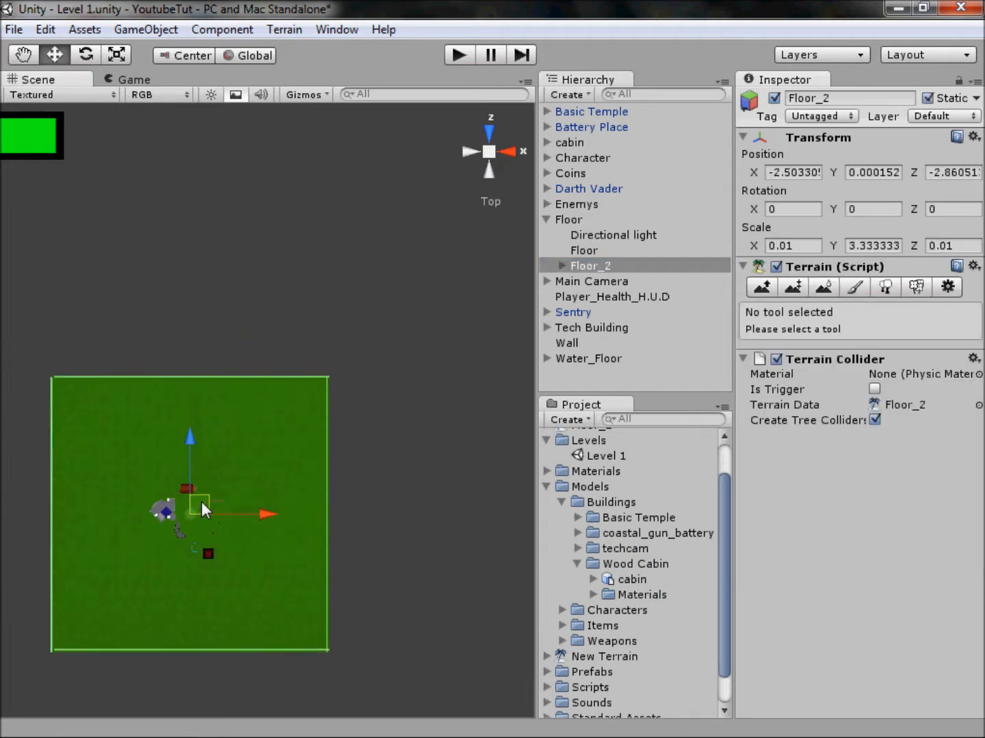
{"action": "left_click", "coordinate": [489, 152]}
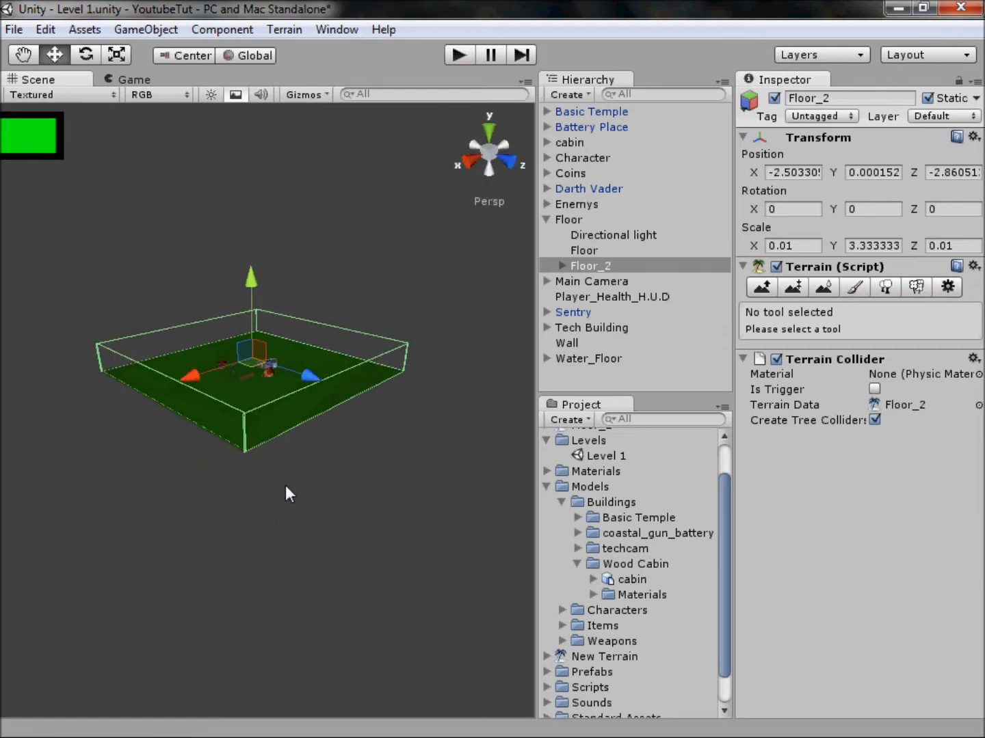
{"action": "left_click", "coordinate": [285, 485]}
Delete the old grass-textured Floor cube inside the Floor group.
{"action": "middle_click_drag", "start_coordinate": [275, 416], "coordinate": [299, 386]}
{"action": "scroll", "coordinate": [286, 461], "scroll_direction": "up", "scroll_amount": 4}
{"action": "scroll", "coordinate": [286, 460], "scroll_direction": "up", "scroll_amount": 3}
{"action": "scroll", "coordinate": [300, 385], "scroll_direction": "up", "scroll_amount": 8}
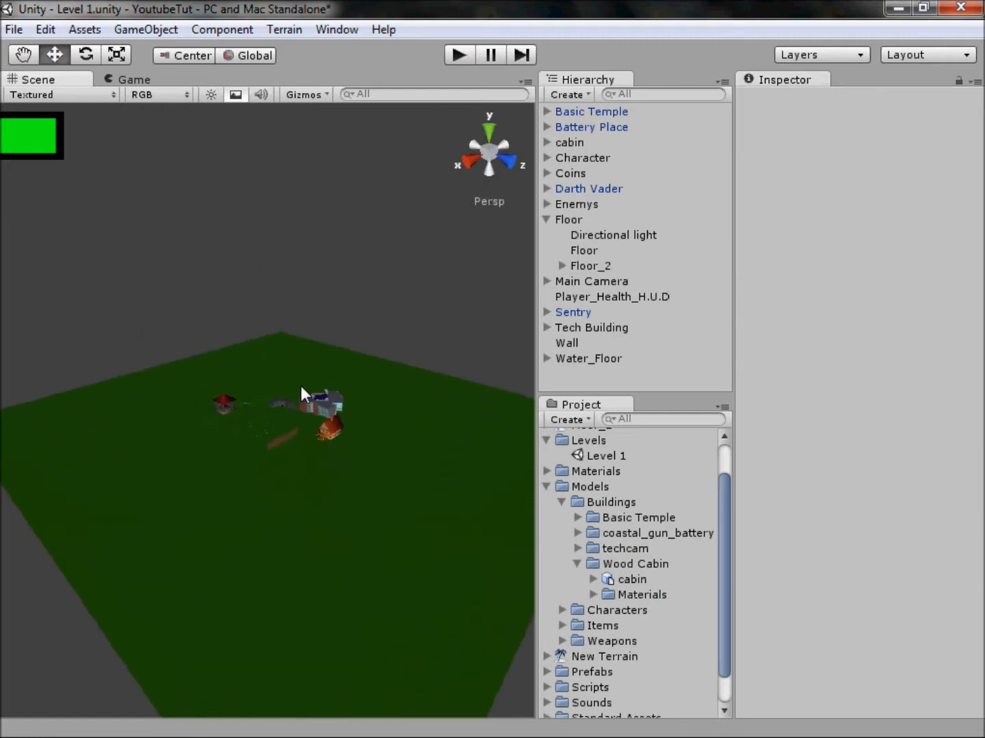
{"action": "left_click", "coordinate": [246, 463]}
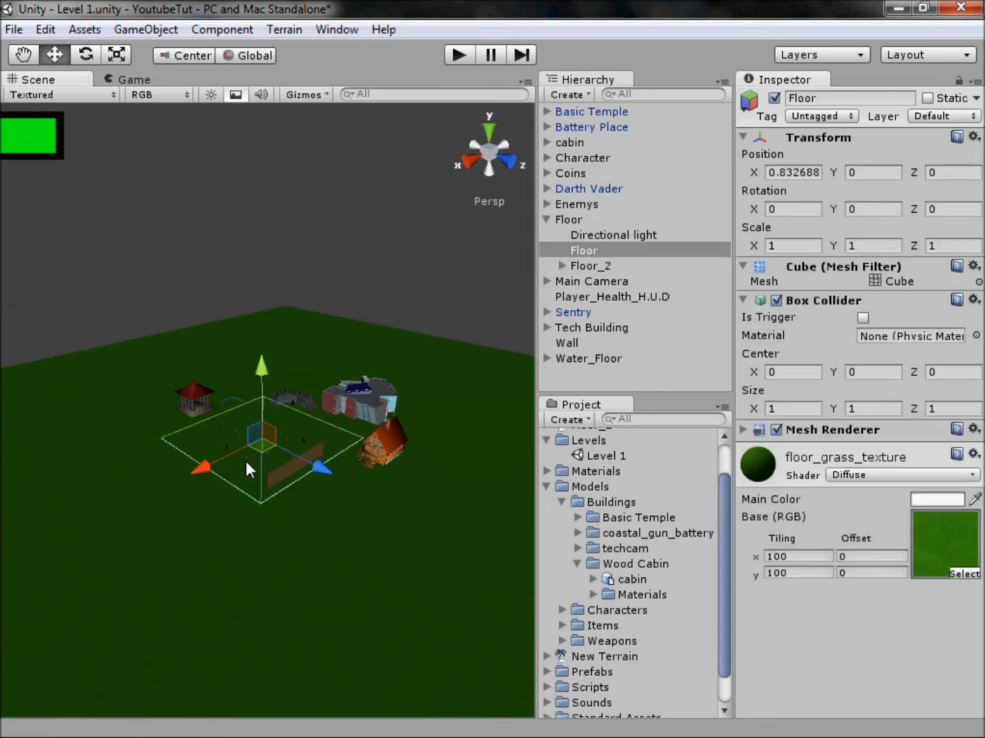
{"action": "scroll", "coordinate": [246, 461], "scroll_direction": "up", "scroll_amount": 5}
{"action": "left_click", "coordinate": [62, 95]}
{"action": "left_click", "coordinate": [257, 205]}
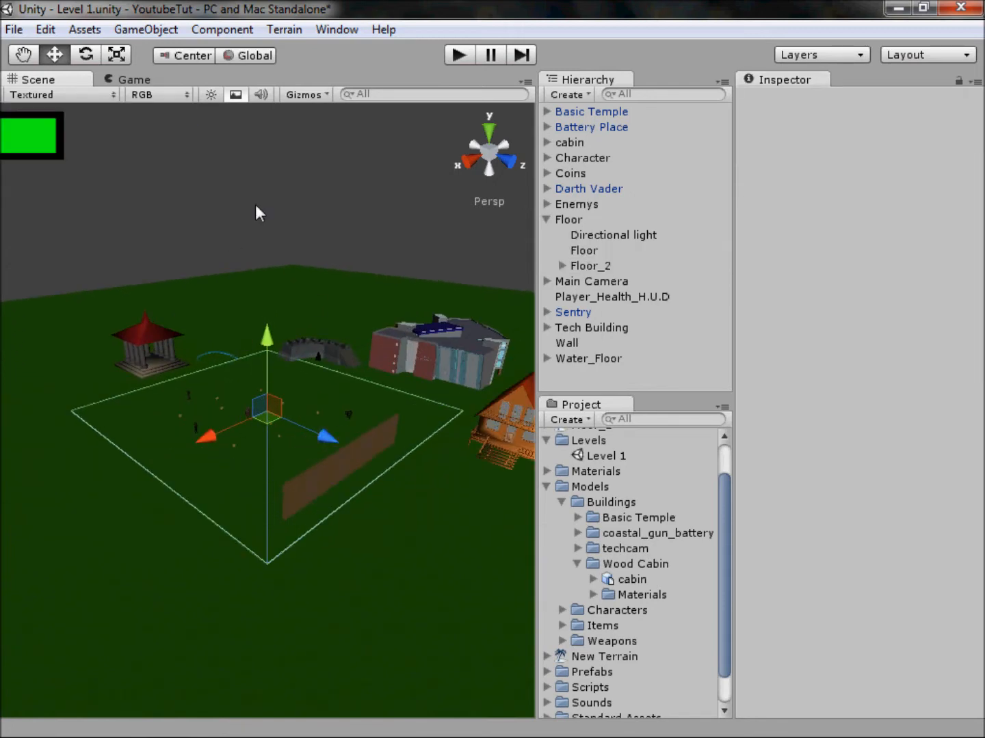
{"action": "left_click", "coordinate": [578, 251]}
{"action": "key", "text": "Delete"}
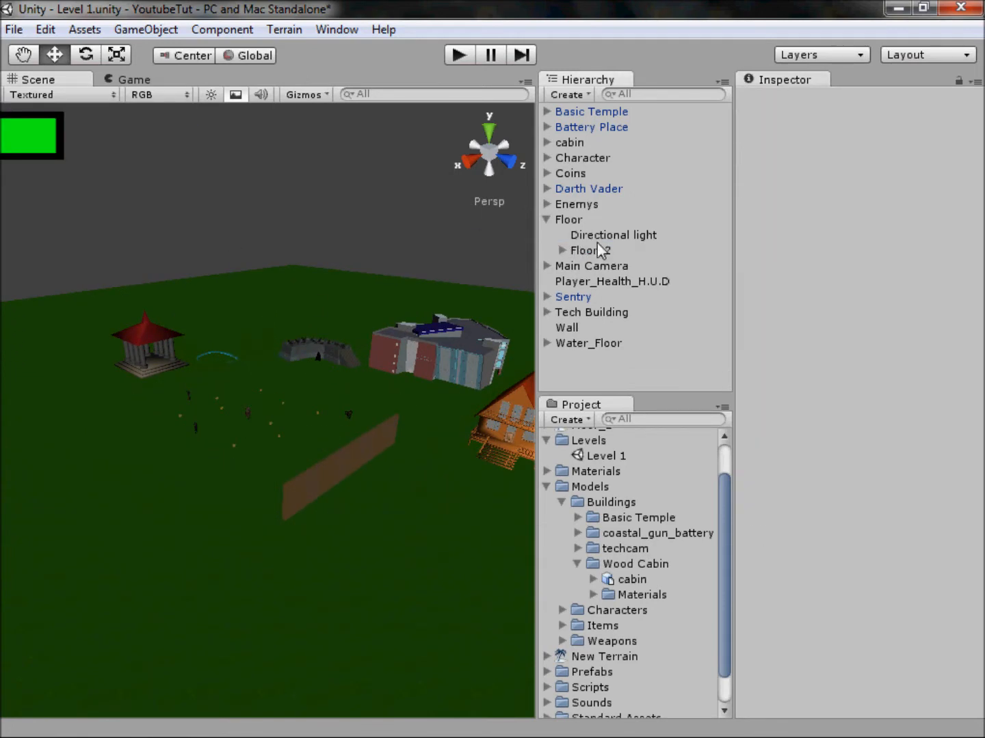
Take Floor_2 out of the Floor group to the root level and parent the Directional light under Floor_2.
{"action": "left_click", "coordinate": [574, 220]}
{"action": "left_click", "coordinate": [586, 235]}
{"action": "left_click", "coordinate": [592, 251], "text": "shift"}
{"action": "left_click_drag", "start_coordinate": [593, 253], "coordinate": [592, 369]}
{"action": "left_click", "coordinate": [593, 187]}
{"action": "left_click_drag", "start_coordinate": [585, 203], "coordinate": [591, 257]}
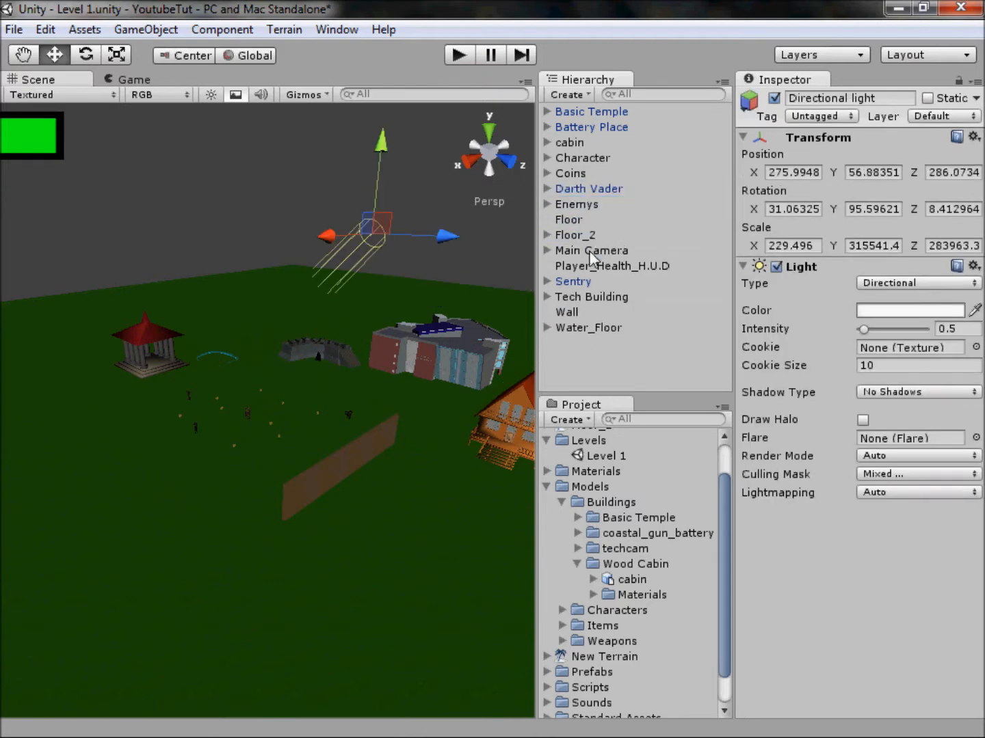
Delete the now empty Floor parent object.
{"action": "left_click", "coordinate": [589, 235]}
{"action": "left_click", "coordinate": [586, 205]}
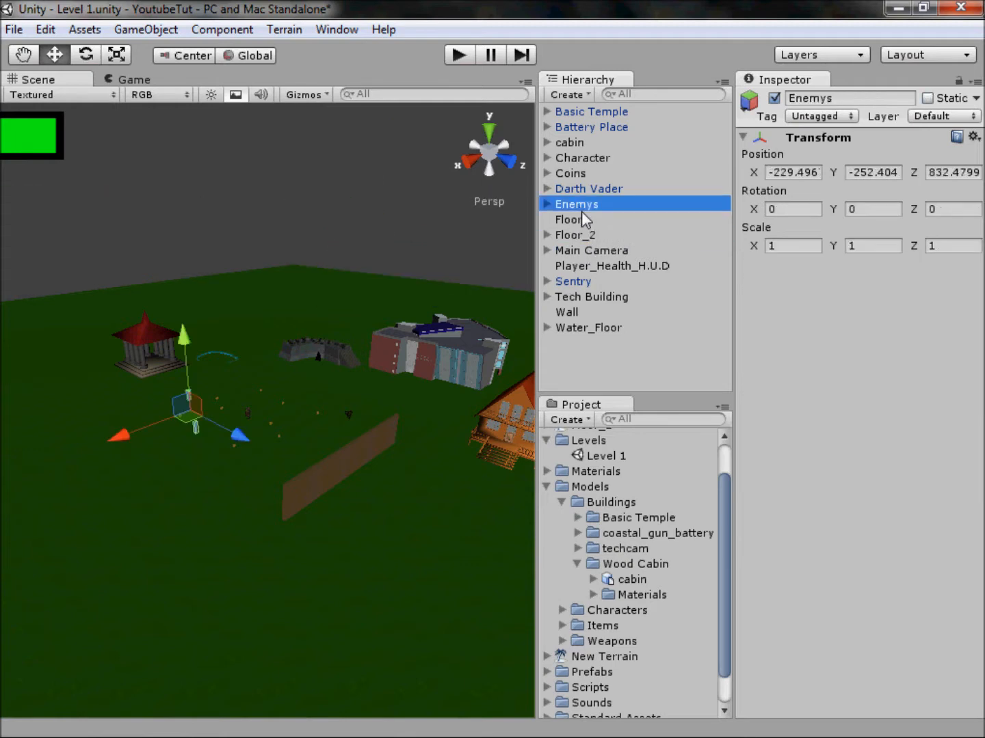
{"action": "left_click", "coordinate": [587, 219]}
{"action": "key", "text": "Delete"}
Rename the Floor_2 terrain object as The_Floor.
{"action": "left_click", "coordinate": [608, 219]}
{"action": "left_click", "coordinate": [813, 99]}
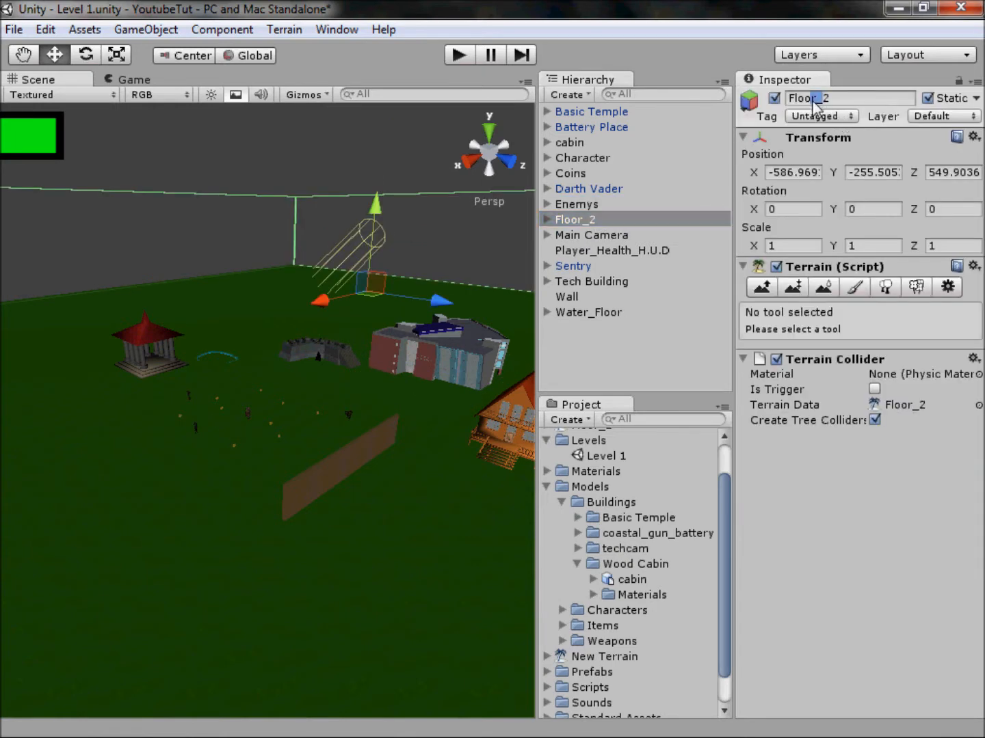
{"action": "double_click", "coordinate": [823, 100]}
{"action": "type", "text": "The_Foor"}
{"action": "left_click", "coordinate": [823, 101]}
{"action": "type", "text": "l"}
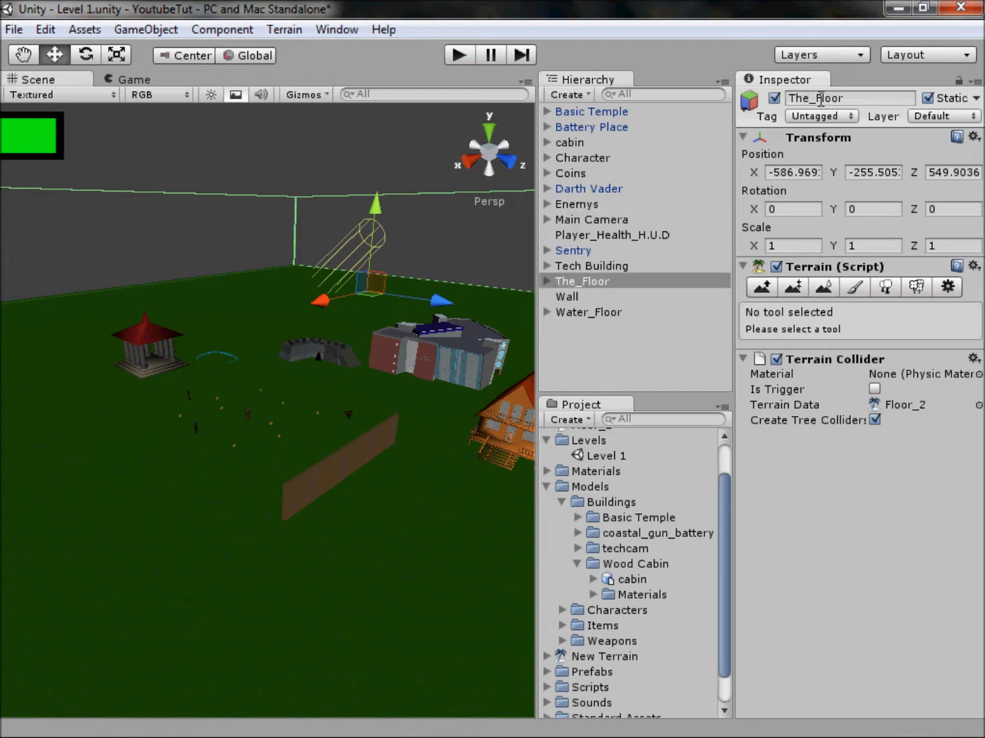
{"action": "left_click", "coordinate": [371, 145]}
{"action": "scroll", "coordinate": [373, 180], "scroll_direction": "up", "scroll_amount": 3}
{"action": "middle_click_drag", "start_coordinate": [345, 307], "coordinate": [433, 403]}
{"action": "scroll", "coordinate": [387, 341], "scroll_direction": "down", "scroll_amount": 2}
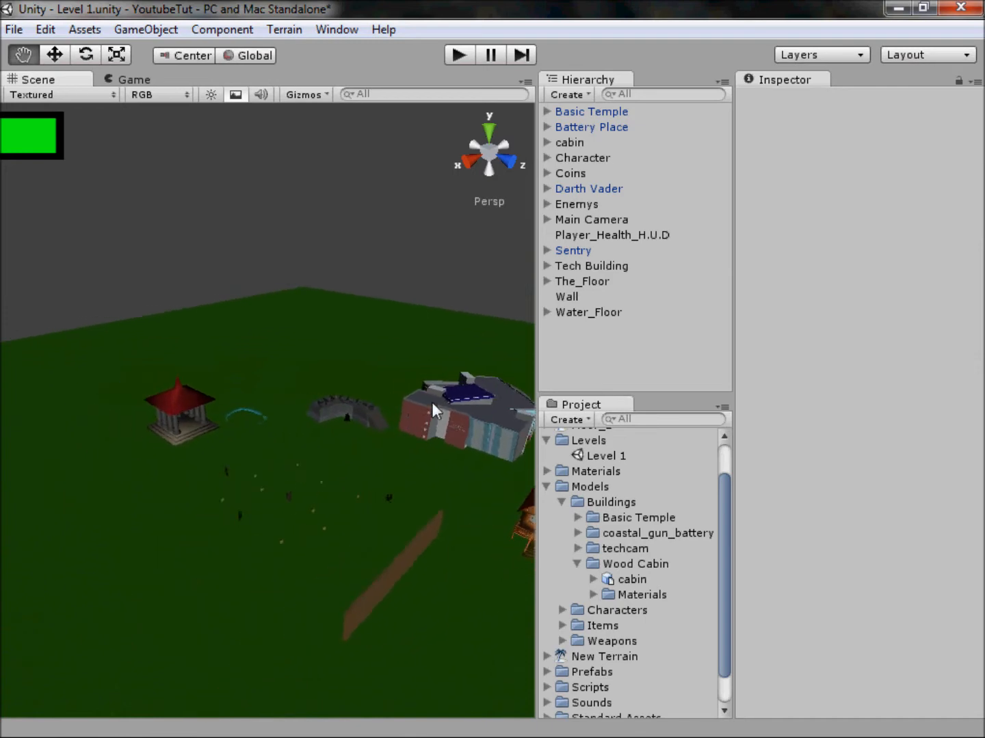
{"action": "scroll", "coordinate": [313, 438], "scroll_direction": "up", "scroll_amount": 4}
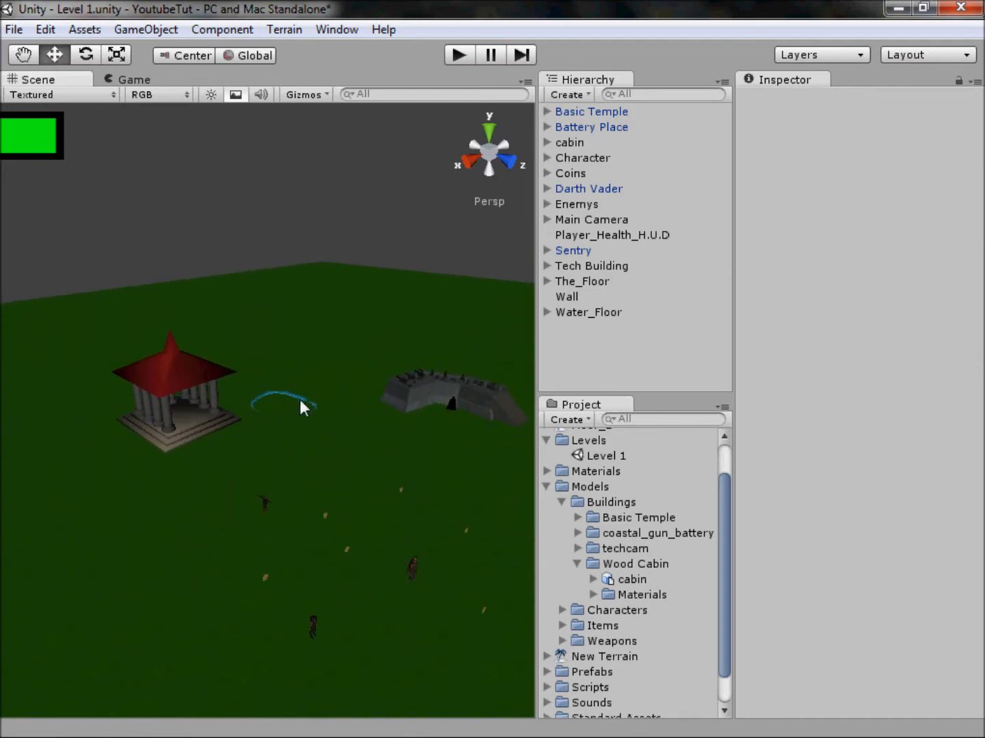
{"action": "left_click", "coordinate": [284, 346]}
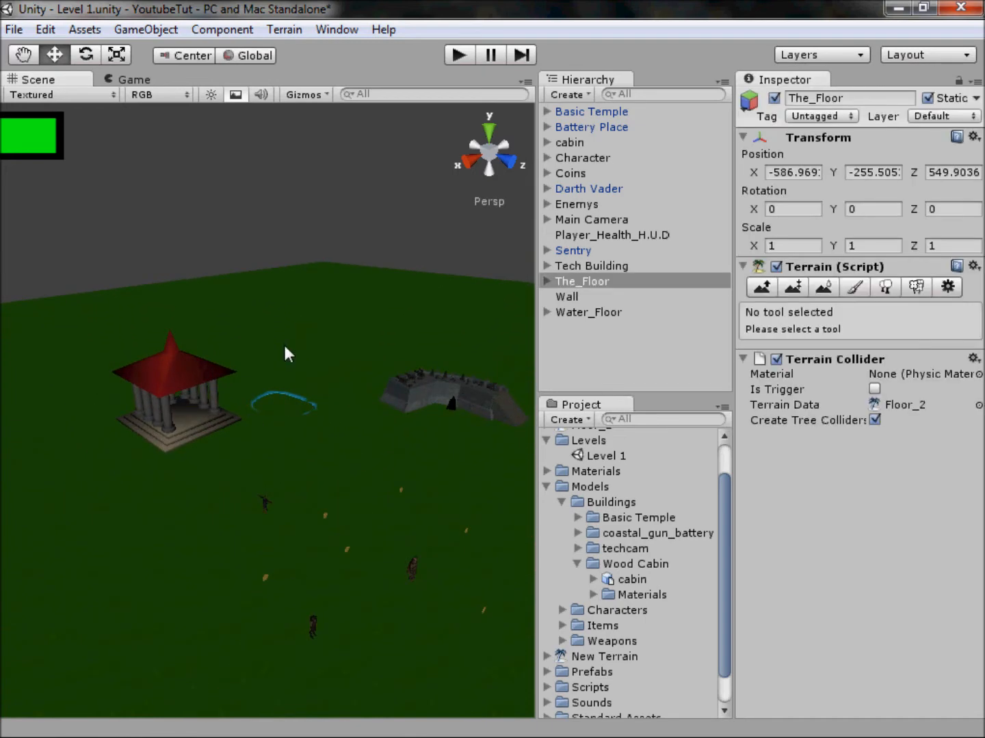
{"action": "key", "text": "f"}
Move the Directional light and the four Invisible_Wall objects out of The_Floor and parent them under Wall.
{"action": "left_click", "coordinate": [572, 282]}
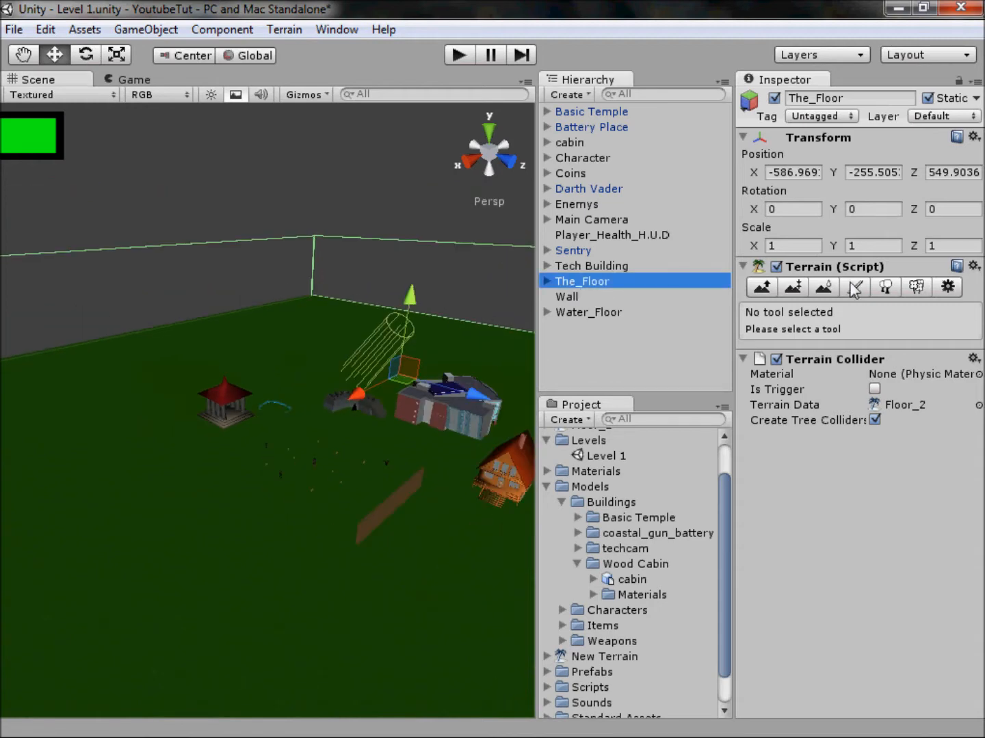
{"action": "left_click", "coordinate": [791, 288]}
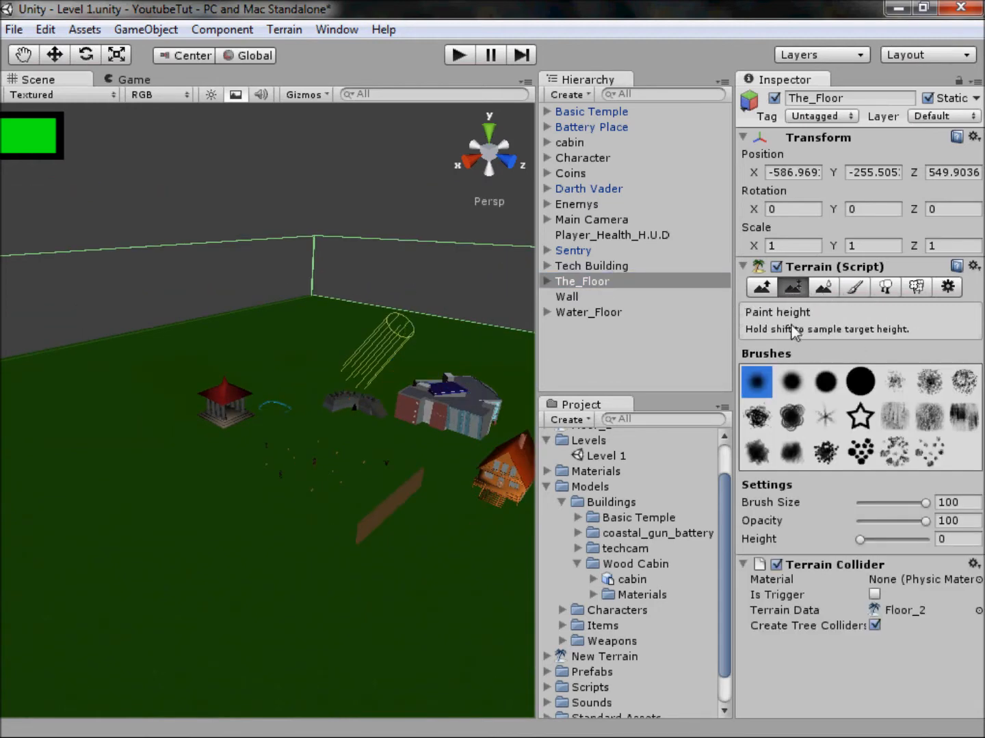
{"action": "left_click", "coordinate": [547, 280]}
{"action": "key", "text": "Down"}
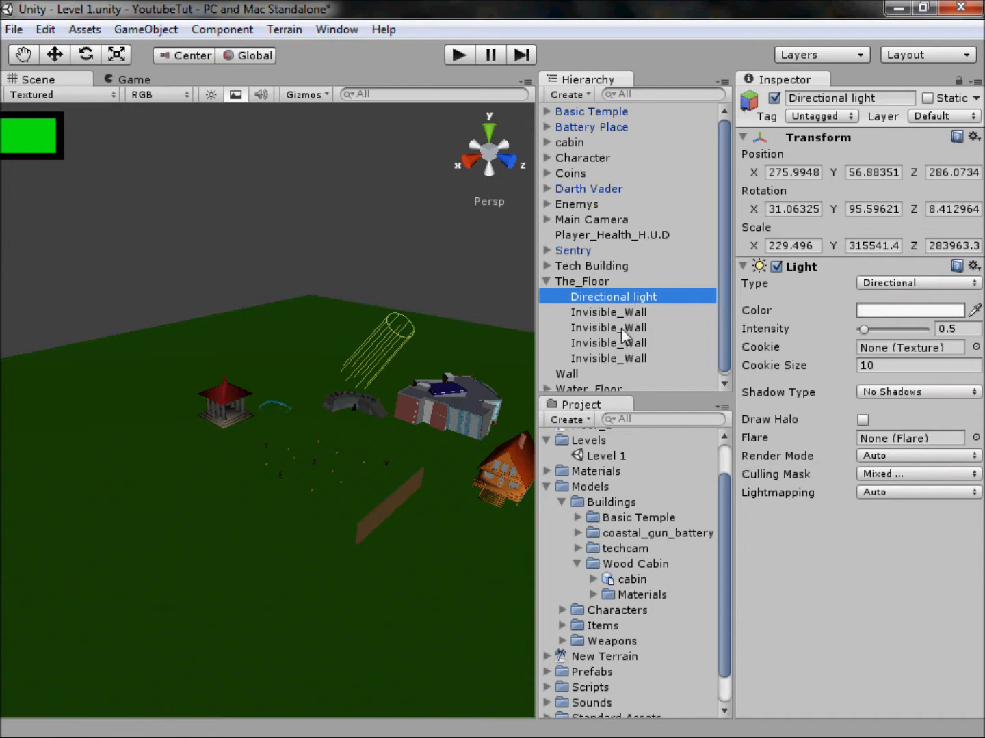
{"action": "left_click", "coordinate": [623, 365], "text": "shift"}
{"action": "left_click_drag", "start_coordinate": [614, 328], "coordinate": [593, 370]}
Flatten The_Floor's whole surface to height 50 with Paint Height, using the large solid round brush at size 100 and opacity 100.
{"action": "left_click", "coordinate": [578, 281]}
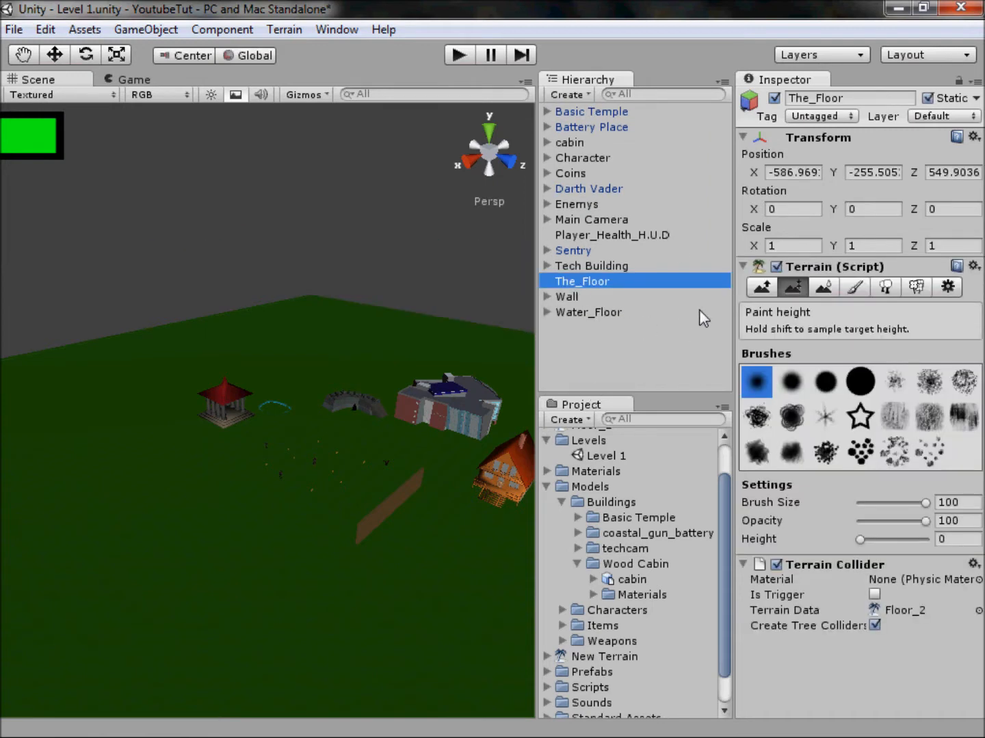
{"action": "left_click", "coordinate": [860, 382]}
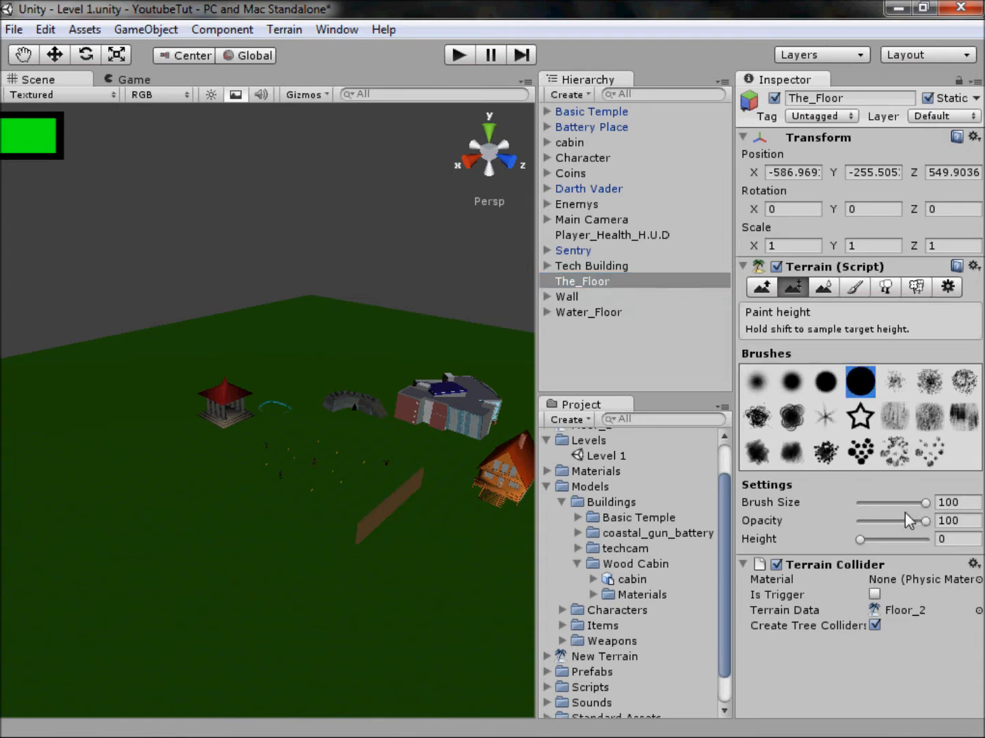
{"action": "key", "text": "BackSpace"}
{"action": "left_click", "coordinate": [488, 133]}
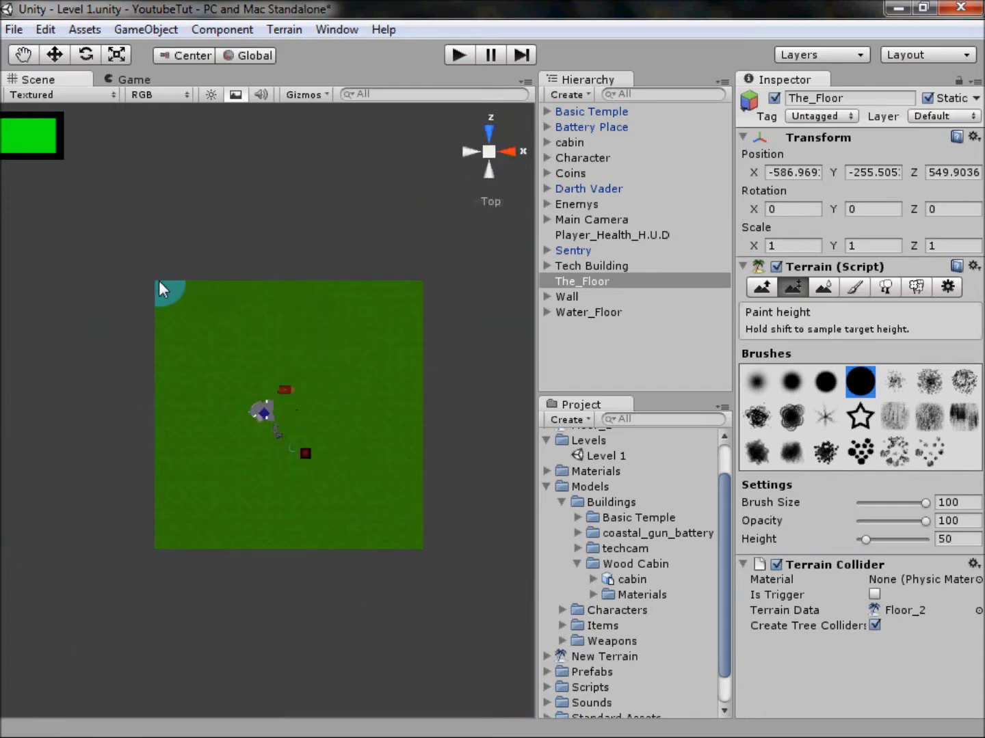
{"action": "mouse_move", "coordinate": [168, 292]}
{"action": "left_mouse_down"}
{"action": "mouse_move", "coordinate": [232, 304]}
{"action": "mouse_move", "coordinate": [421, 298]}
{"action": "mouse_move", "coordinate": [337, 303]}
{"action": "mouse_move", "coordinate": [367, 303]}
{"action": "mouse_move", "coordinate": [312, 293]}
{"action": "left_mouse_up"}
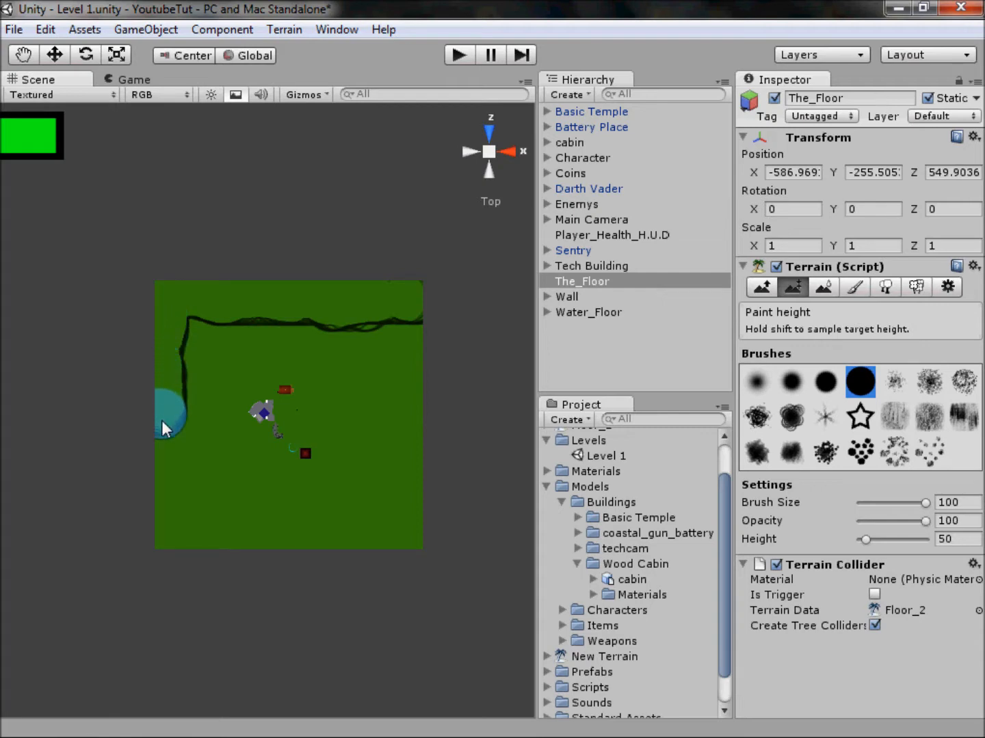
{"action": "mouse_move", "coordinate": [170, 532]}
{"action": "left_mouse_down"}
{"action": "mouse_move", "coordinate": [160, 465]}
{"action": "mouse_move", "coordinate": [162, 523]}
{"action": "mouse_move", "coordinate": [197, 543]}
{"action": "left_mouse_up"}
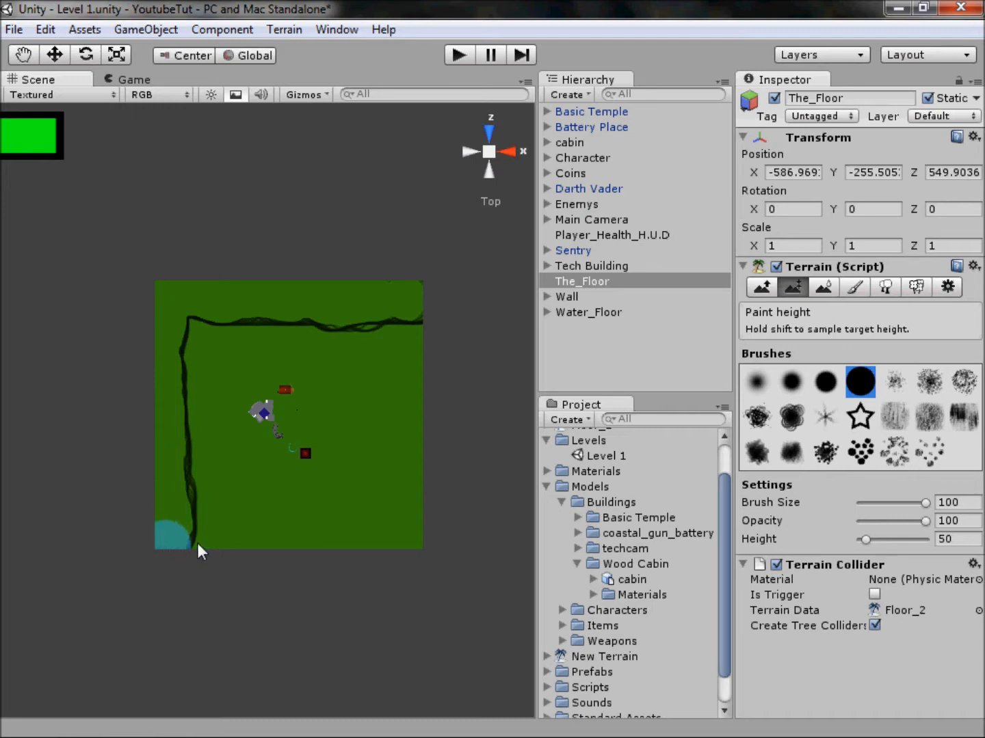
{"action": "left_click_drag", "start_coordinate": [199, 451], "coordinate": [198, 338]}
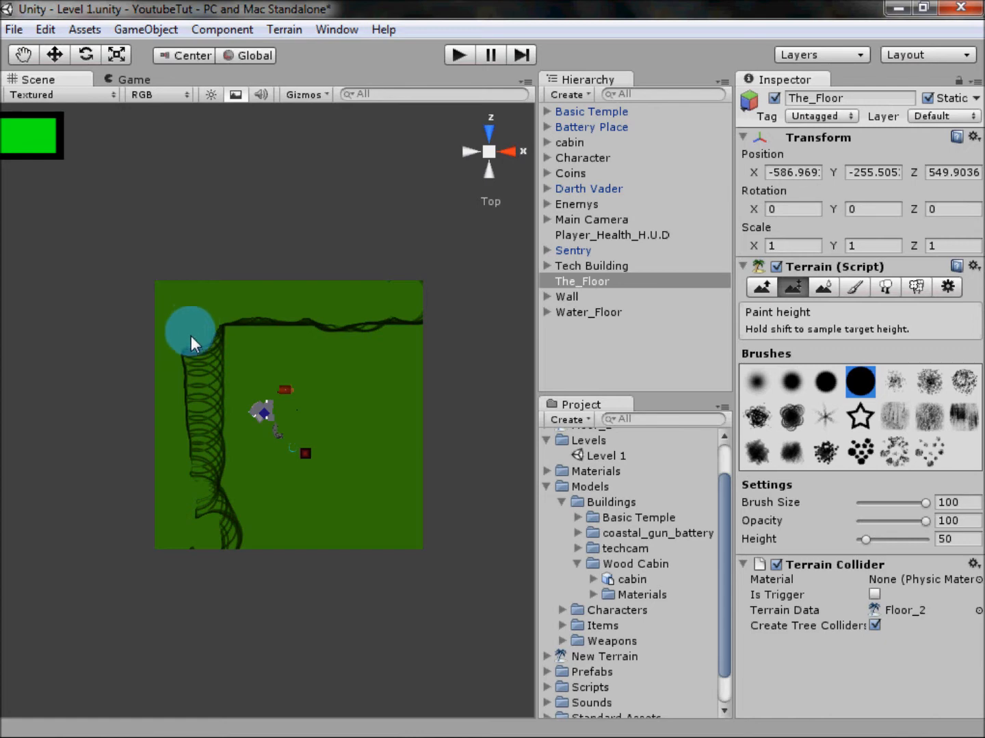
{"action": "left_click_drag", "start_coordinate": [255, 344], "coordinate": [281, 336]}
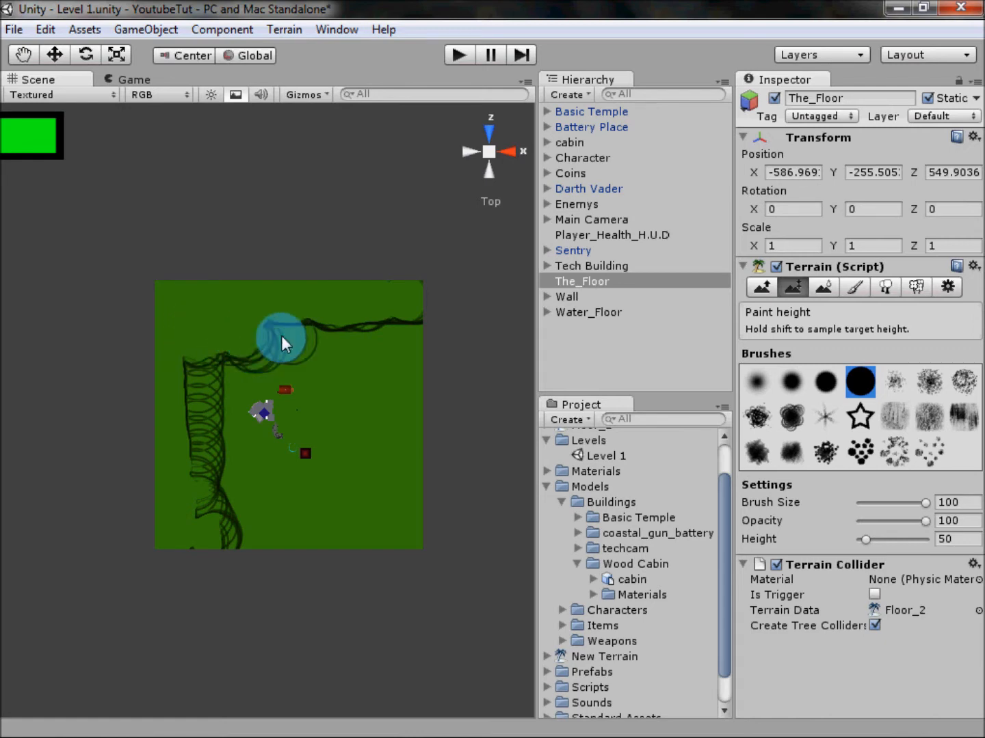
{"action": "left_click_drag", "start_coordinate": [343, 336], "coordinate": [414, 330]}
{"action": "mouse_move", "coordinate": [415, 404]}
{"action": "left_mouse_down"}
{"action": "mouse_move", "coordinate": [412, 521]}
{"action": "mouse_move", "coordinate": [396, 544]}
{"action": "mouse_move", "coordinate": [177, 534]}
{"action": "mouse_move", "coordinate": [206, 447]}
{"action": "mouse_move", "coordinate": [193, 346]}
{"action": "mouse_move", "coordinate": [245, 364]}
{"action": "left_mouse_up"}
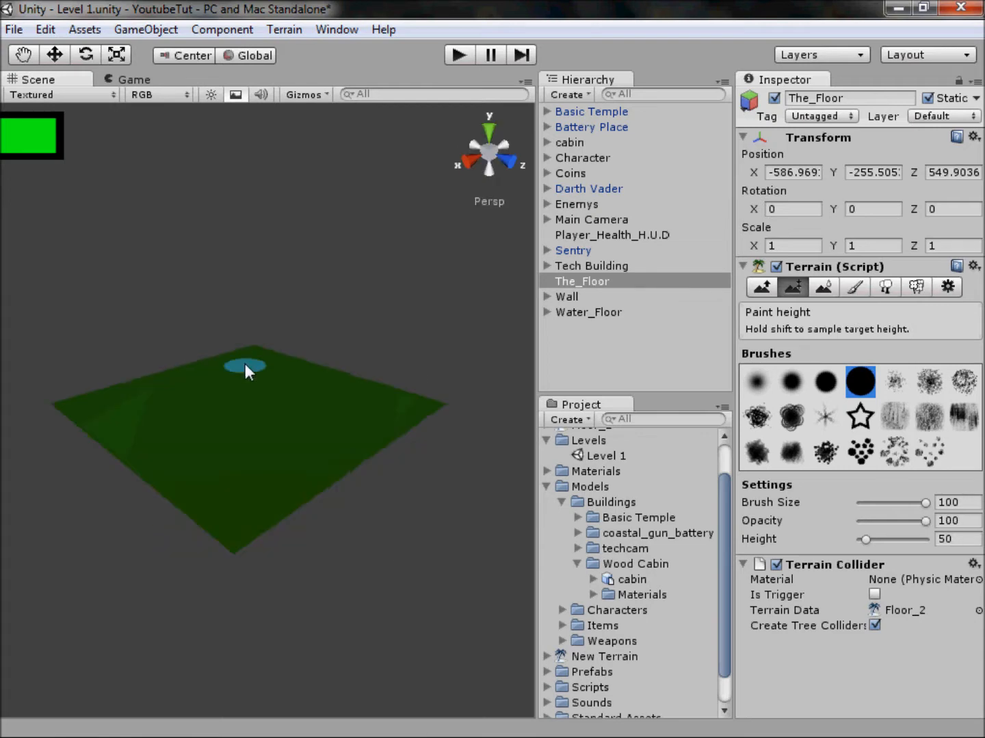
Lower the raised The_Floor terrain along its vertical axis to about Y -280.92.
{"action": "scroll", "coordinate": [245, 363], "scroll_direction": "up", "scroll_amount": 3}
{"action": "left_click", "coordinate": [55, 56]}
{"action": "left_click_drag", "start_coordinate": [274, 469], "coordinate": [525, 336], "text": "alt"}
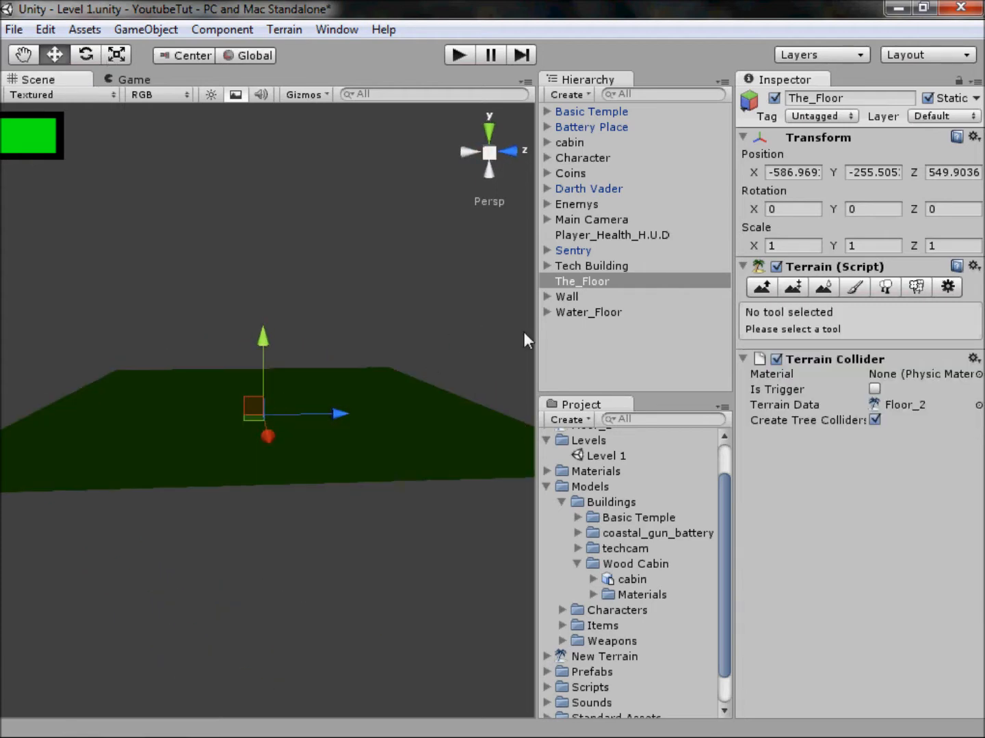
{"action": "left_click", "coordinate": [489, 169]}
{"action": "left_click", "coordinate": [517, 152]}
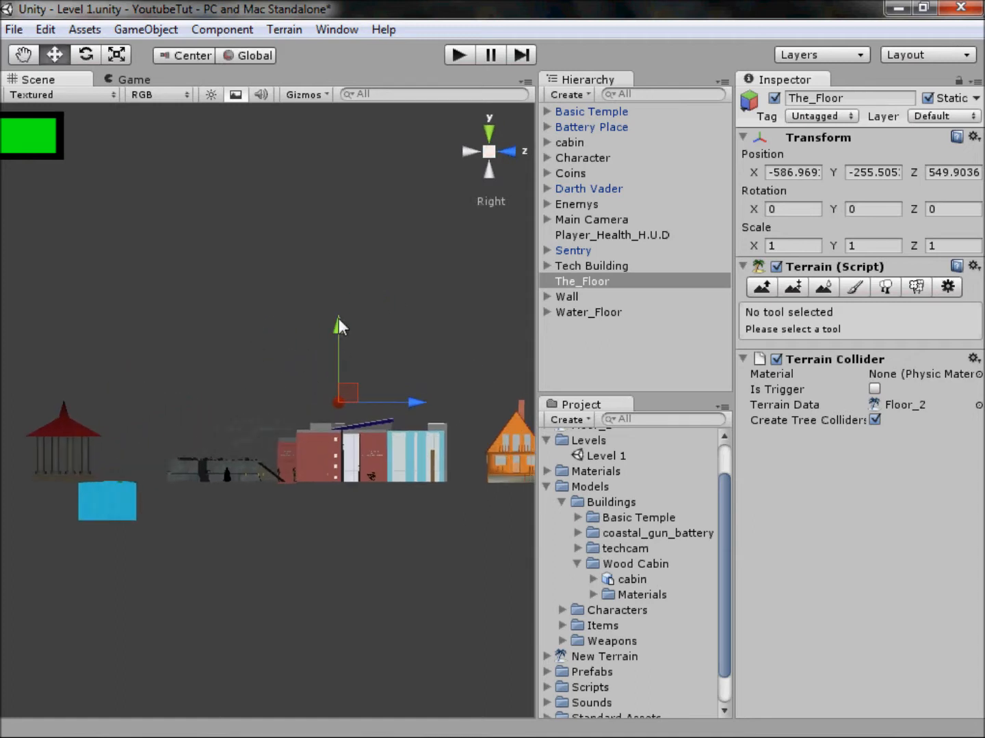
{"action": "left_click_drag", "start_coordinate": [336, 339], "coordinate": [354, 426]}
{"action": "left_click", "coordinate": [489, 153]}
{"action": "middle_click_drag", "start_coordinate": [262, 388], "coordinate": [436, 282]}
{"action": "scroll", "coordinate": [415, 283], "scroll_direction": "down", "scroll_amount": 5}
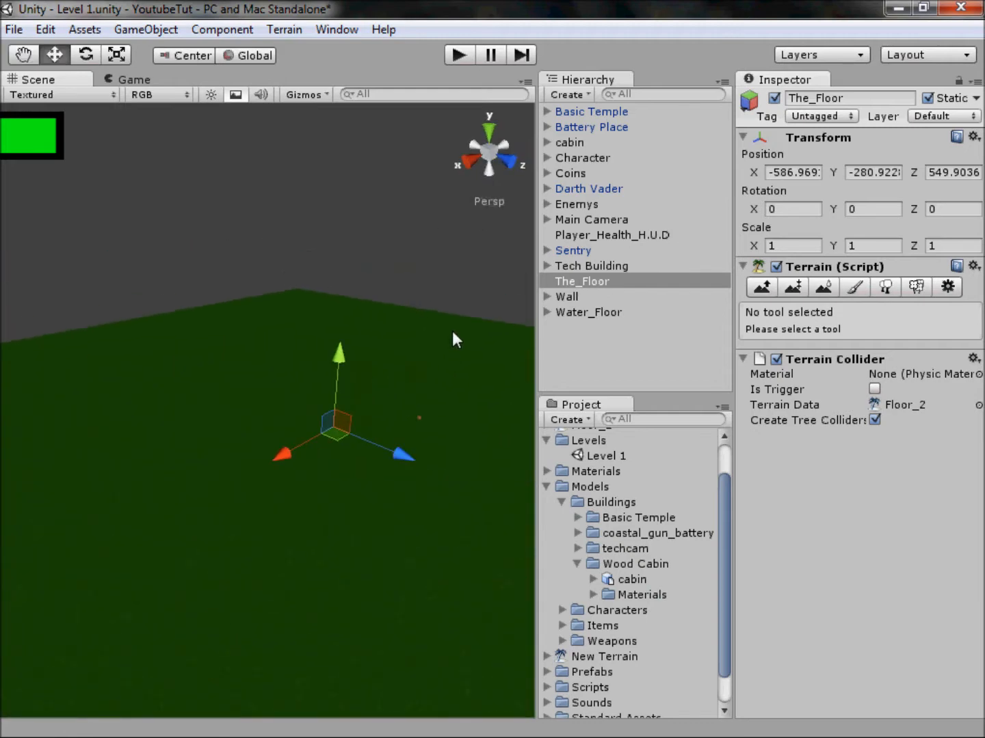
Lower The_Floor further to about Y -307.45, so the buildings stand above the terrain surface.
{"action": "left_click", "coordinate": [494, 144]}
{"action": "scroll", "coordinate": [269, 376], "scroll_direction": "up", "scroll_amount": 5}
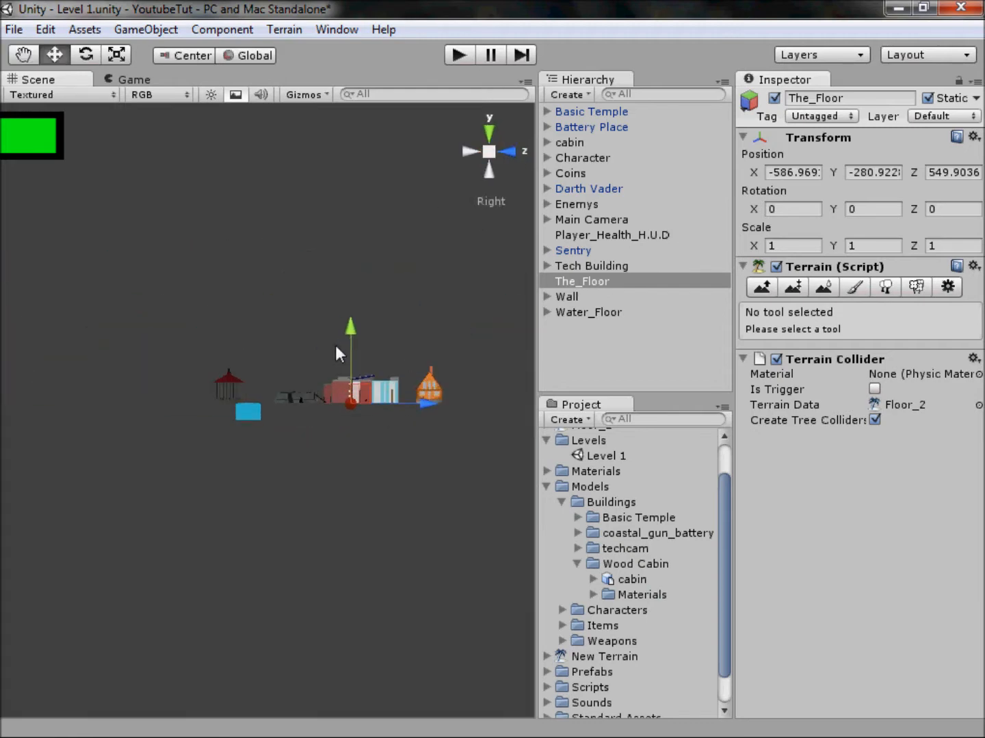
{"action": "left_click_drag", "start_coordinate": [274, 365], "coordinate": [283, 424]}
{"action": "left_click_drag", "start_coordinate": [339, 309], "coordinate": [336, 328], "text": "alt"}
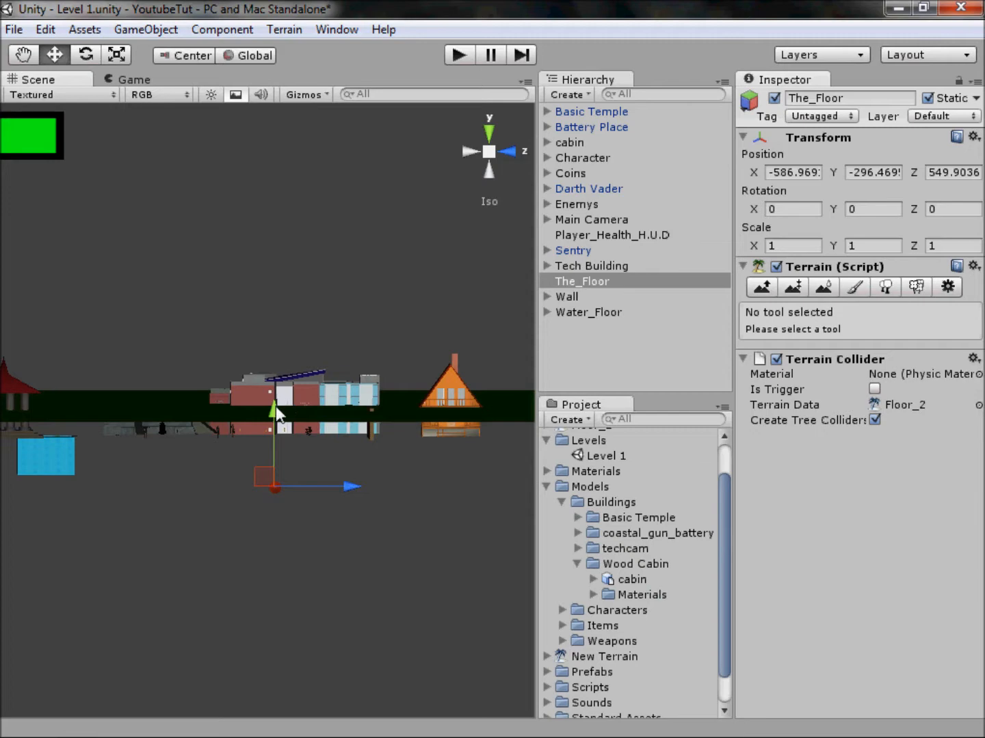
{"action": "left_click_drag", "start_coordinate": [276, 407], "coordinate": [97, 560]}
{"action": "left_click", "coordinate": [489, 153]}
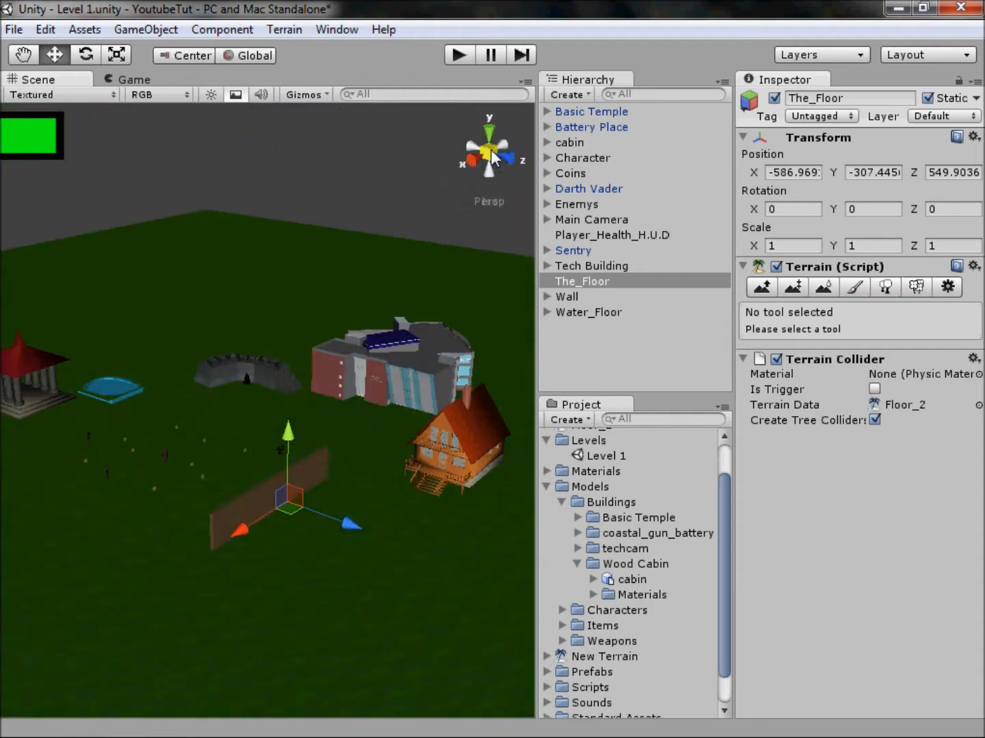
Examine the gap between the terrain surface and the characters, water block, wall and buildings from several view angles.
{"action": "left_click_drag", "start_coordinate": [443, 262], "coordinate": [313, 329], "text": "alt"}
{"action": "scroll", "coordinate": [313, 329], "scroll_direction": "up", "scroll_amount": 1}
{"action": "middle_click_drag", "start_coordinate": [313, 329], "coordinate": [315, 471]}
{"action": "scroll", "coordinate": [316, 472], "scroll_direction": "up", "scroll_amount": 4}
{"action": "middle_click_drag", "start_coordinate": [488, 536], "coordinate": [308, 417]}
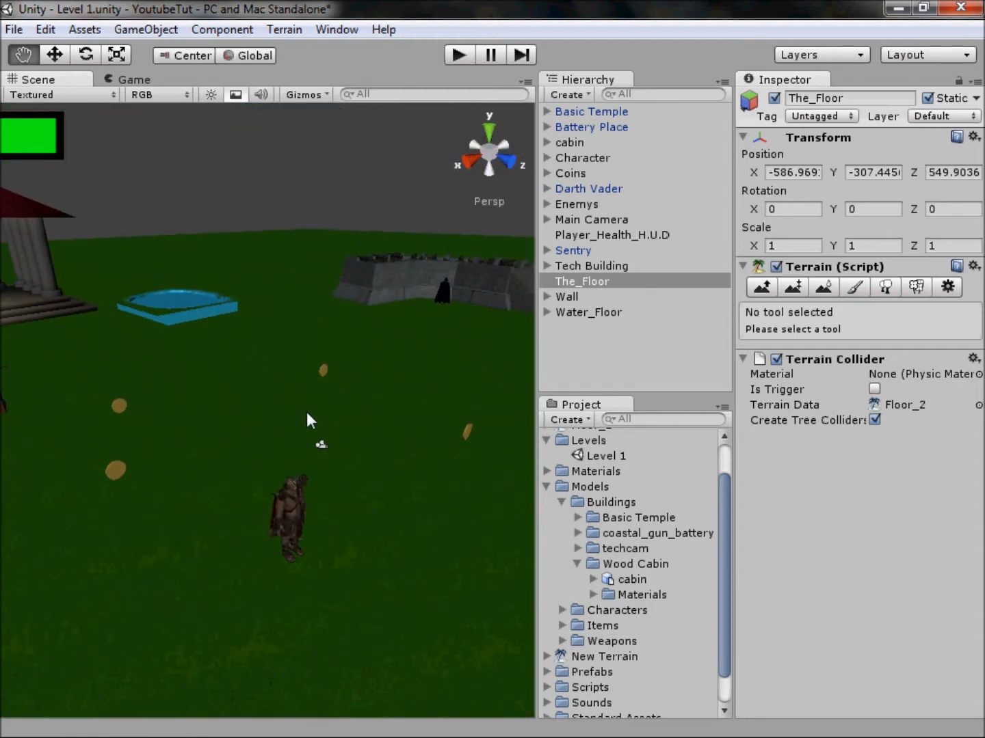
{"action": "left_click", "coordinate": [470, 161]}
{"action": "middle_click_drag", "start_coordinate": [500, 320], "coordinate": [46, 282]}
{"action": "middle_click_drag", "start_coordinate": [90, 583], "coordinate": [219, 479]}
{"action": "left_click", "coordinate": [502, 153]}
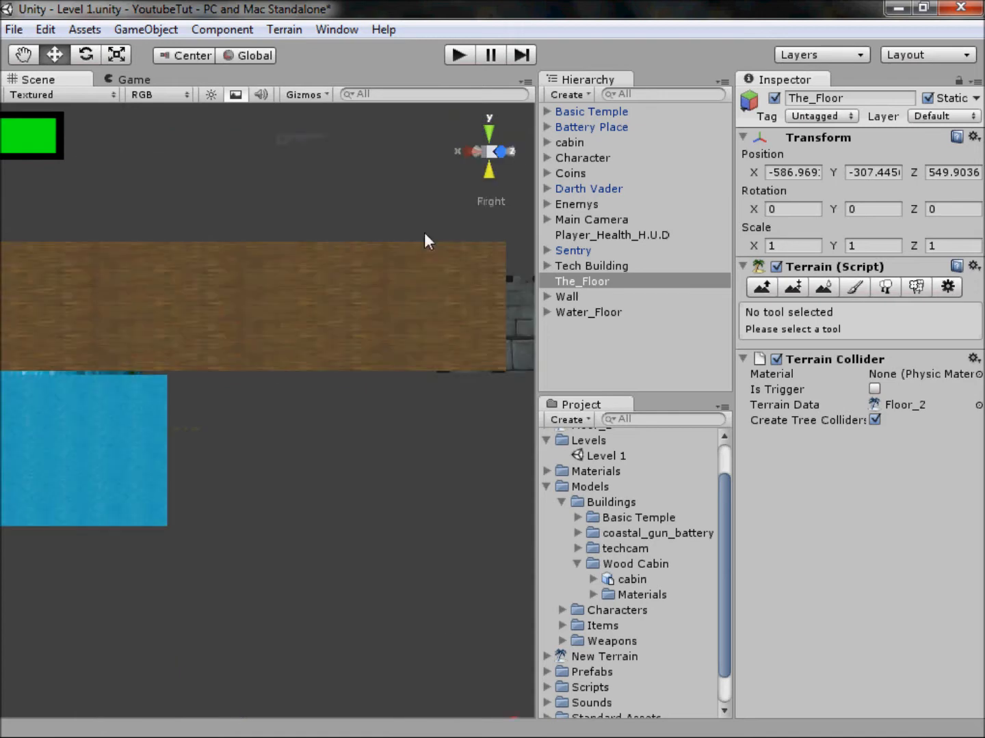
{"action": "left_click", "coordinate": [460, 157]}
{"action": "left_click", "coordinate": [468, 155]}
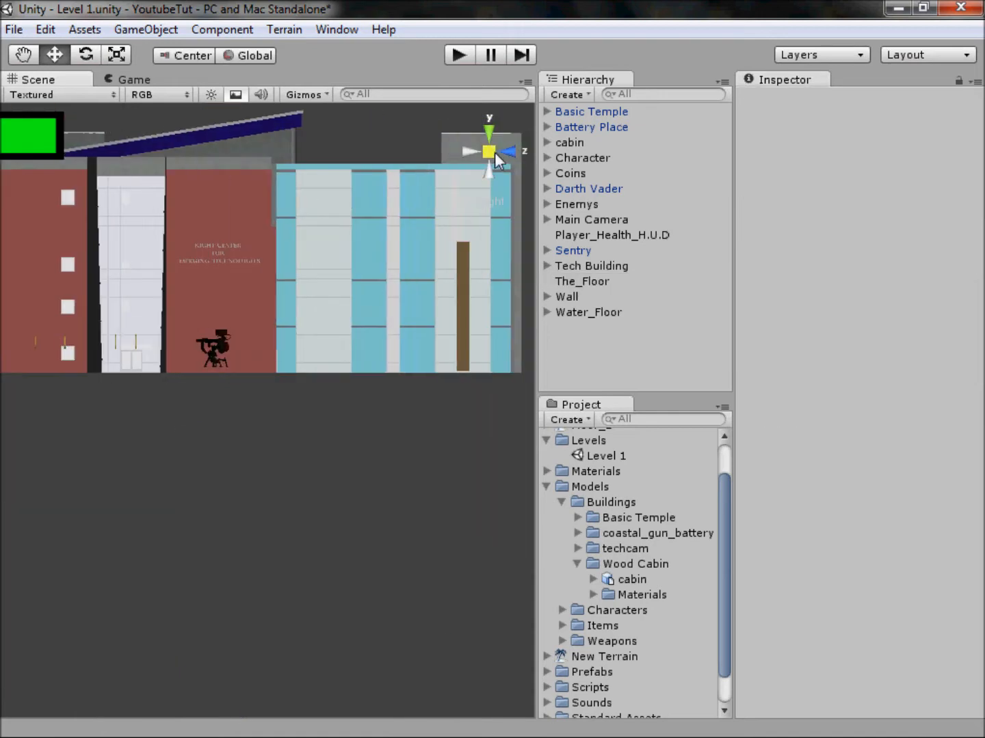
{"action": "left_click", "coordinate": [493, 152]}
{"action": "middle_click_drag", "start_coordinate": [431, 415], "coordinate": [371, 286]}
Raise The_Floor slightly to about Y -305.13 to close the gap under the models.
{"action": "left_click", "coordinate": [351, 311]}
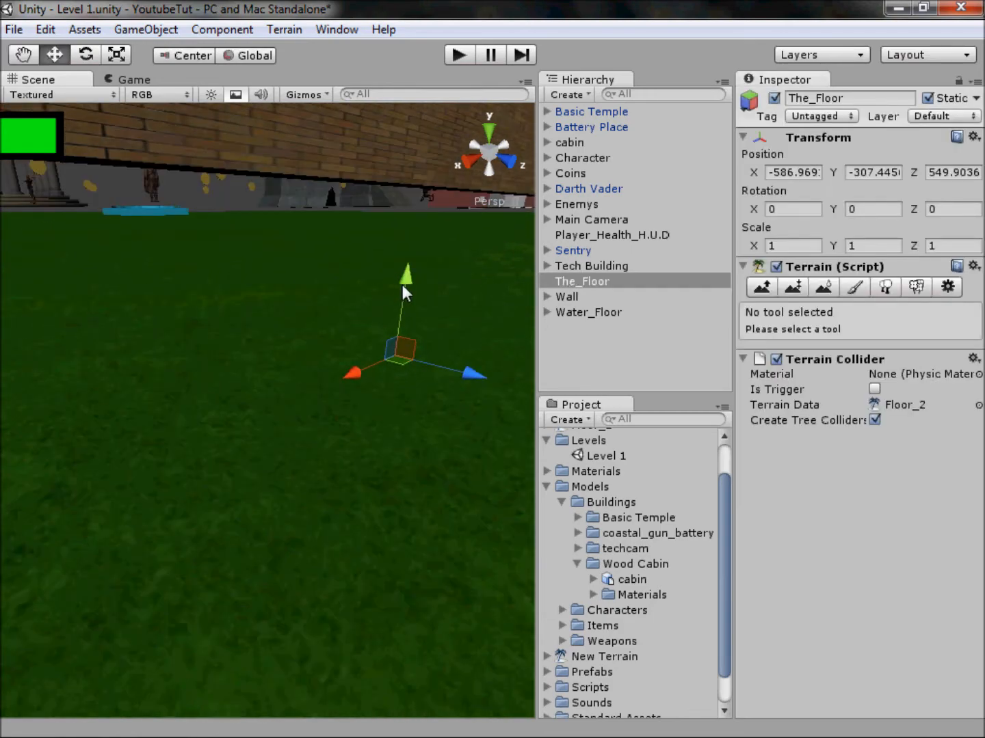
{"action": "left_click_drag", "start_coordinate": [402, 284], "coordinate": [406, 273]}
{"action": "middle_click_drag", "start_coordinate": [403, 283], "coordinate": [409, 296]}
Inspect how the temple, buildings, characters and water block sit on the repositioned terrain.
{"action": "right_click_drag", "start_coordinate": [277, 297], "coordinate": [644, 497]}
{"action": "scroll", "coordinate": [175, 349], "scroll_direction": "down", "scroll_amount": 5}
{"action": "middle_click_drag", "start_coordinate": [174, 350], "coordinate": [545, 343]}
{"action": "scroll", "coordinate": [328, 316], "scroll_direction": "down", "scroll_amount": 3}
{"action": "scroll", "coordinate": [327, 316], "scroll_direction": "down", "scroll_amount": 3}
{"action": "left_click_drag", "start_coordinate": [450, 392], "coordinate": [341, 225], "text": "alt"}
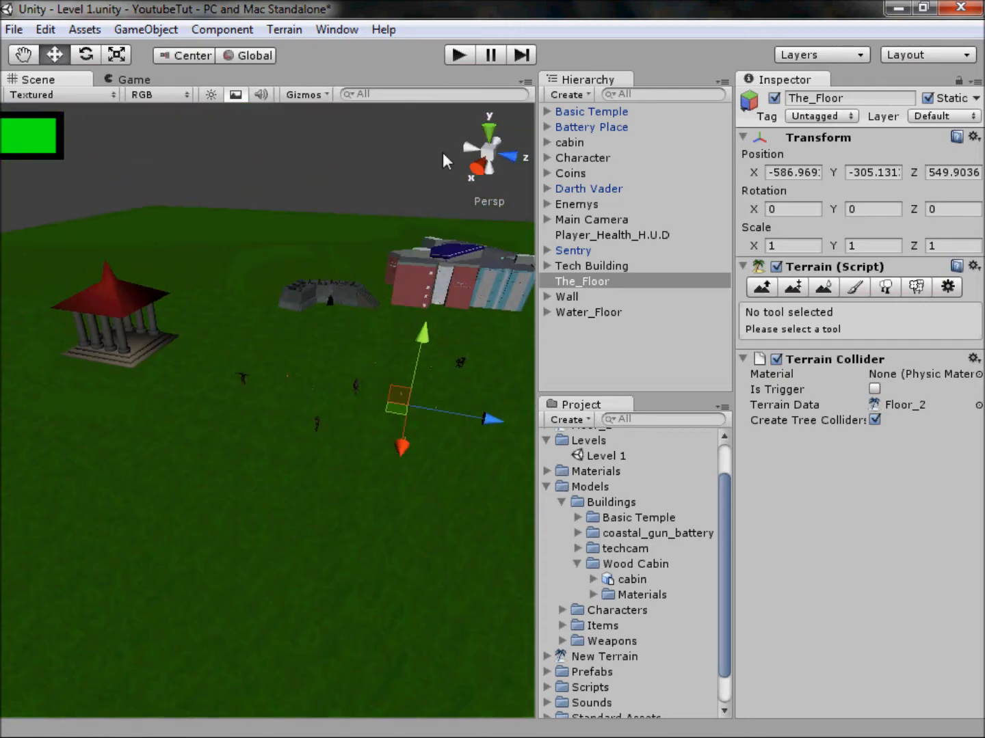
{"action": "left_click", "coordinate": [481, 158]}
{"action": "scroll", "coordinate": [340, 336], "scroll_direction": "down", "scroll_amount": 3}
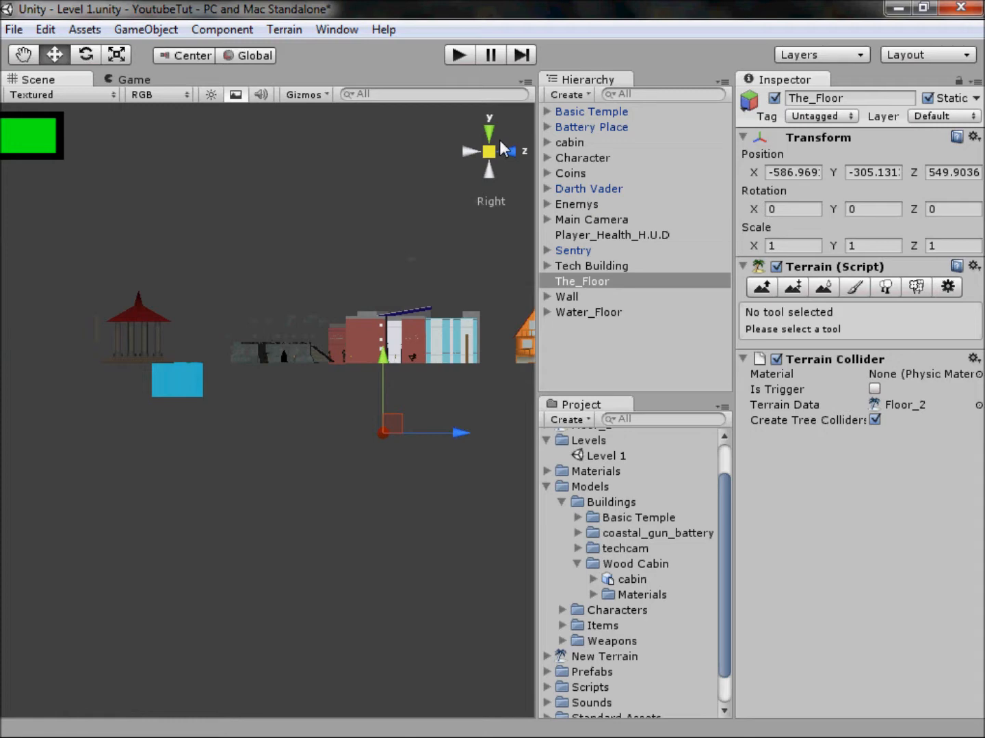
{"action": "left_click", "coordinate": [491, 151]}
{"action": "middle_click_drag", "start_coordinate": [160, 436], "coordinate": [160, 436]}
{"action": "scroll", "coordinate": [367, 328], "scroll_direction": "up", "scroll_amount": 5}
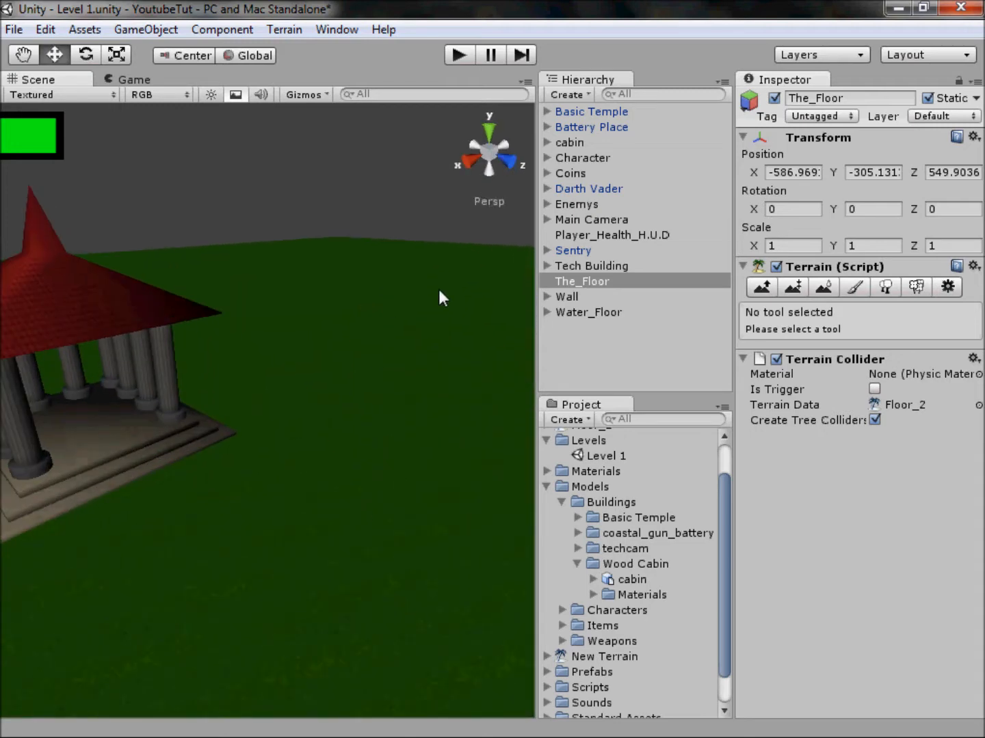
Raise the Water_Floor terrain to about Y -247.36, so its water block stands above the new floor.
{"action": "left_click", "coordinate": [582, 314]}
{"action": "left_click", "coordinate": [71, 76]}
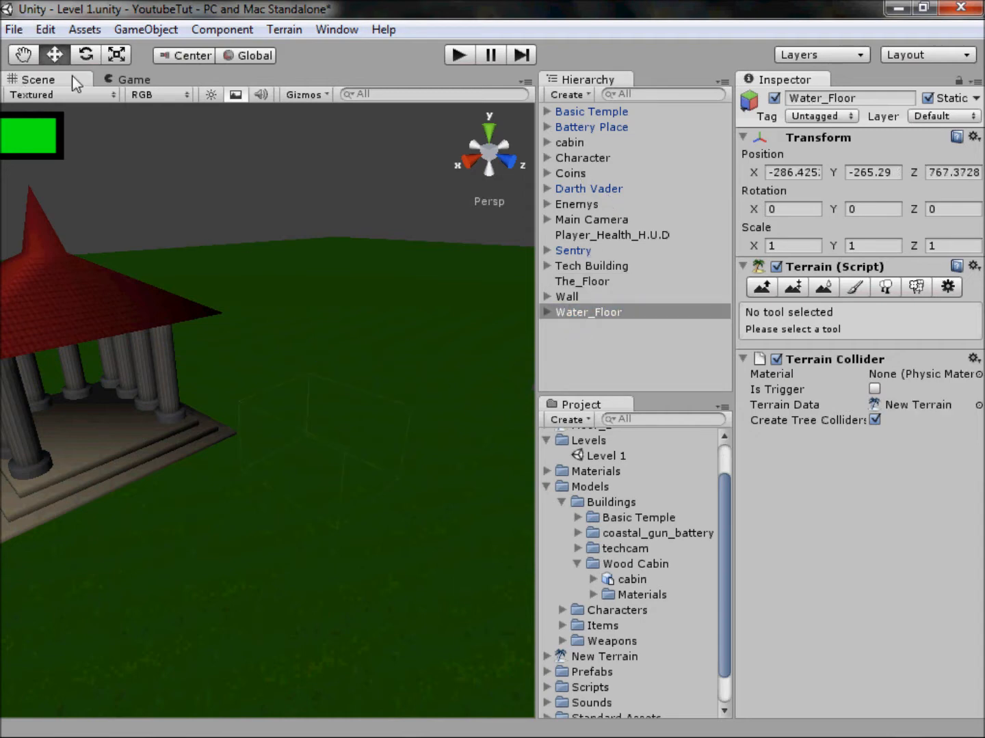
{"action": "key", "text": "f"}
{"action": "left_click_drag", "start_coordinate": [367, 442], "coordinate": [384, 385]}
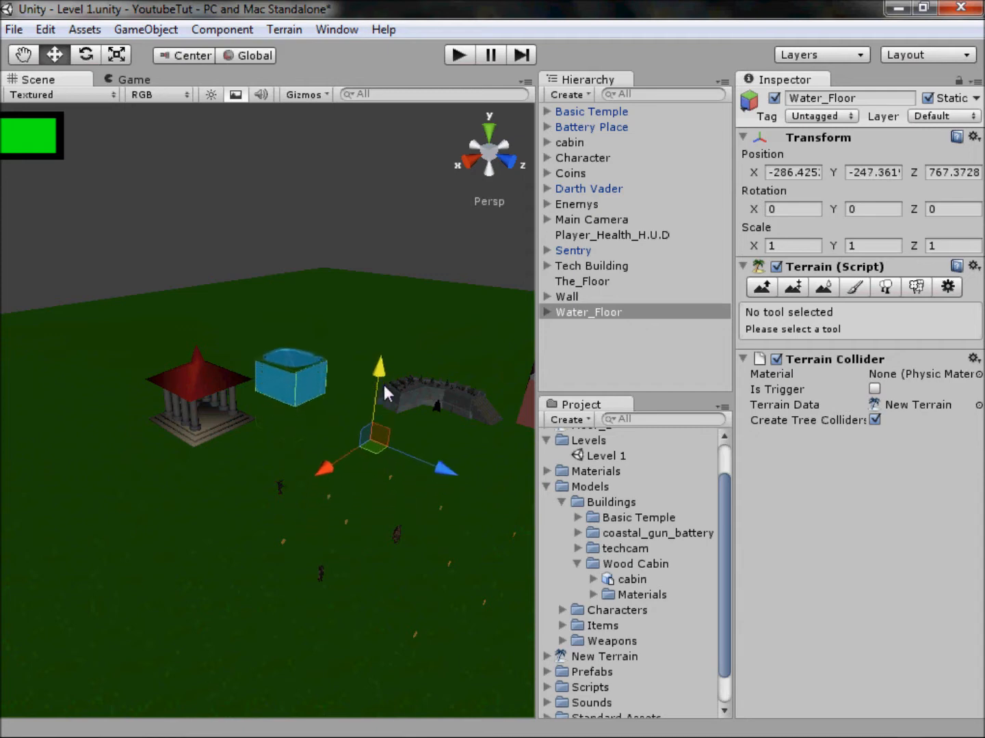
{"action": "left_click", "coordinate": [295, 203]}
{"action": "scroll", "coordinate": [372, 329], "scroll_direction": "up", "scroll_amount": 6}
{"action": "scroll", "coordinate": [311, 383], "scroll_direction": "up", "scroll_amount": 3}
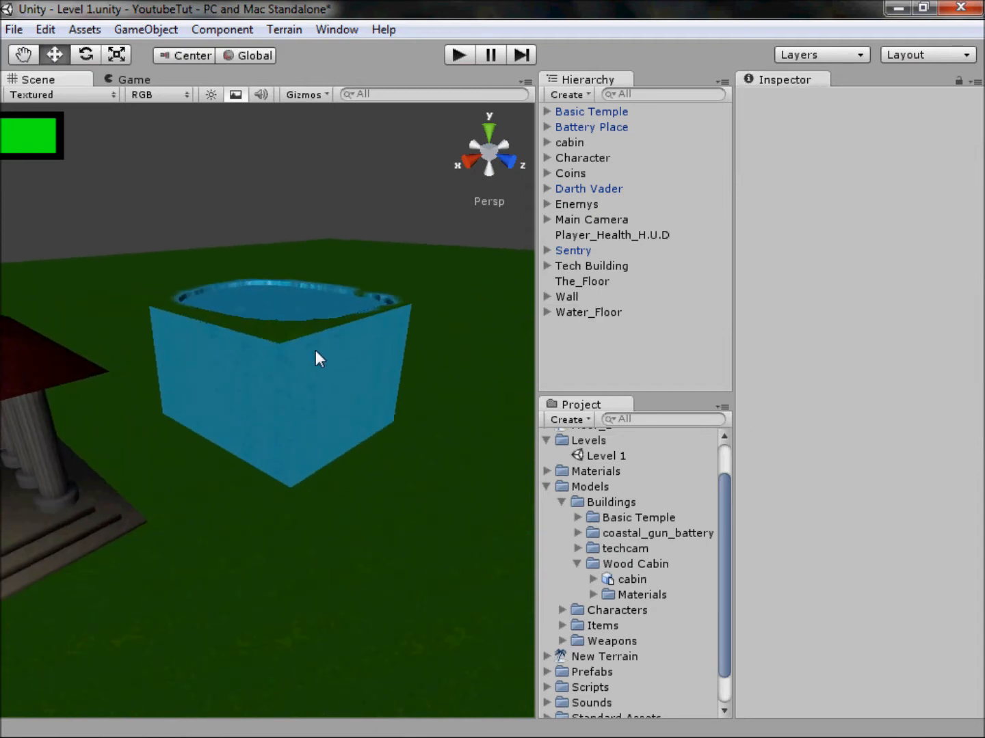
{"action": "scroll", "coordinate": [280, 434], "scroll_direction": "down", "scroll_amount": 8}
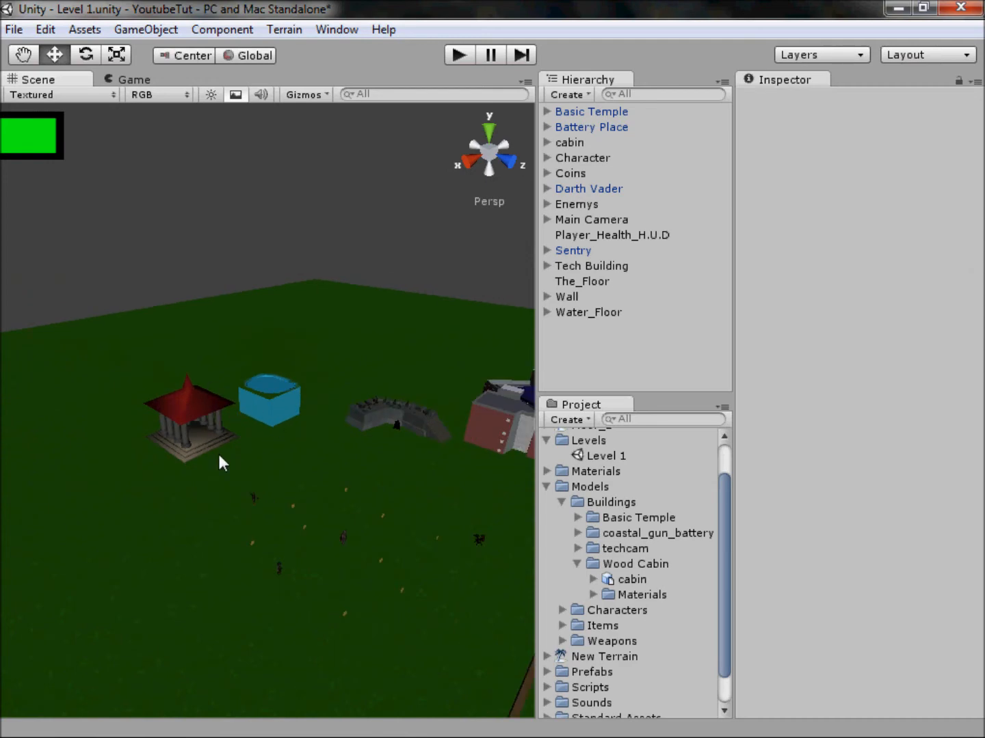
Move the directional light and the four Invisible_Wall objects from the Wall object into The_Floor.
{"action": "middle_click_drag", "start_coordinate": [218, 454], "coordinate": [270, 471]}
{"action": "middle_click_drag", "start_coordinate": [334, 407], "coordinate": [238, 436]}
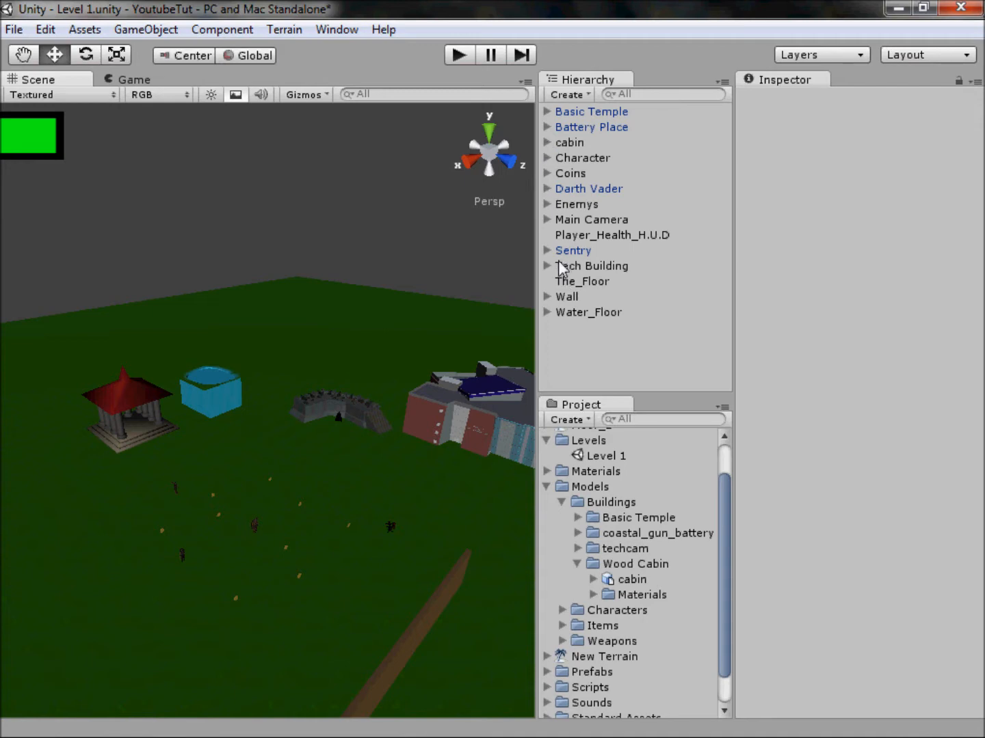
{"action": "left_click", "coordinate": [546, 296]}
{"action": "left_click", "coordinate": [575, 311]}
{"action": "left_click", "coordinate": [595, 374], "text": "shift"}
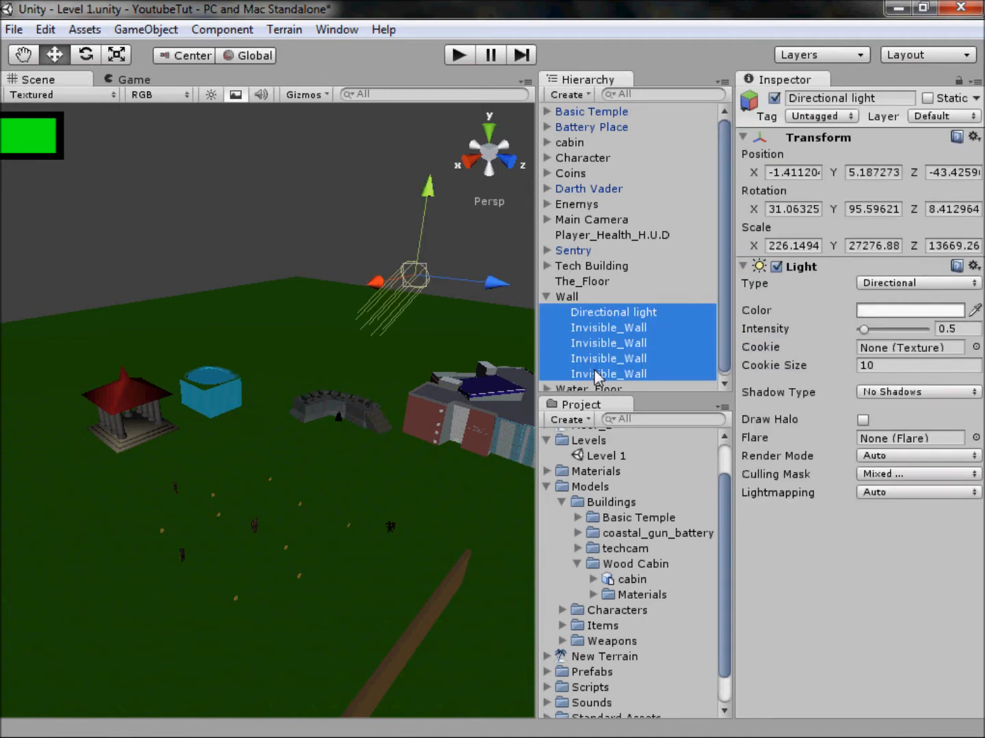
{"action": "left_click_drag", "start_coordinate": [592, 316], "coordinate": [585, 284]}
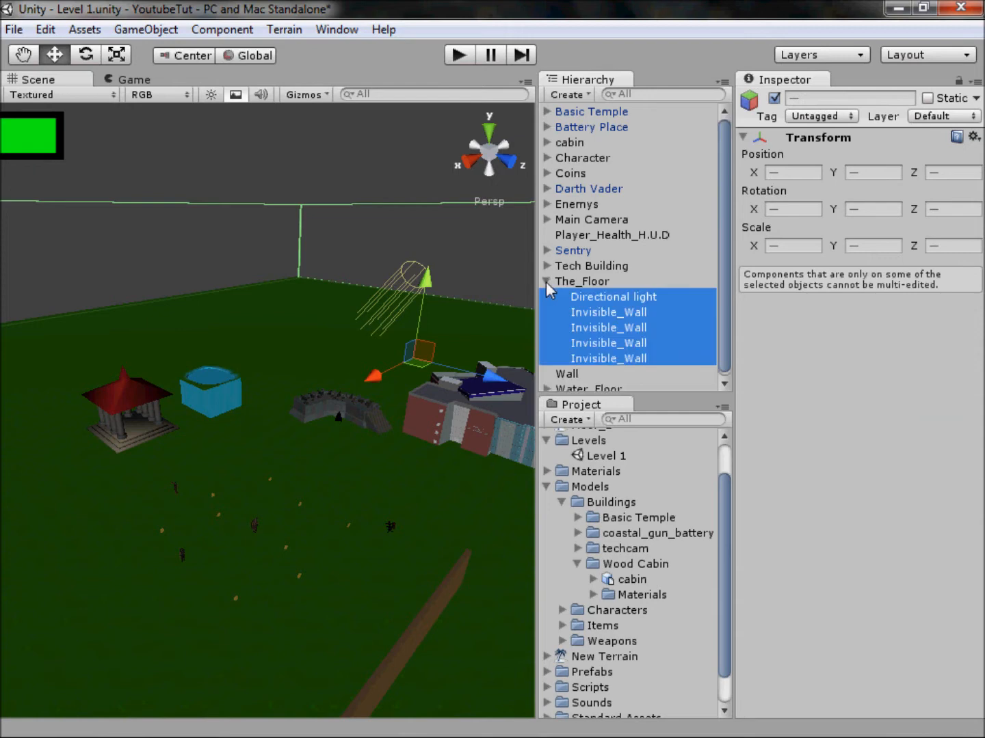
Delete the directional light under The_Floor and turn on scene lighting in the Scene view.
{"action": "left_click", "coordinate": [585, 282]}
{"action": "left_click", "coordinate": [595, 299]}
{"action": "key", "text": "Delete"}
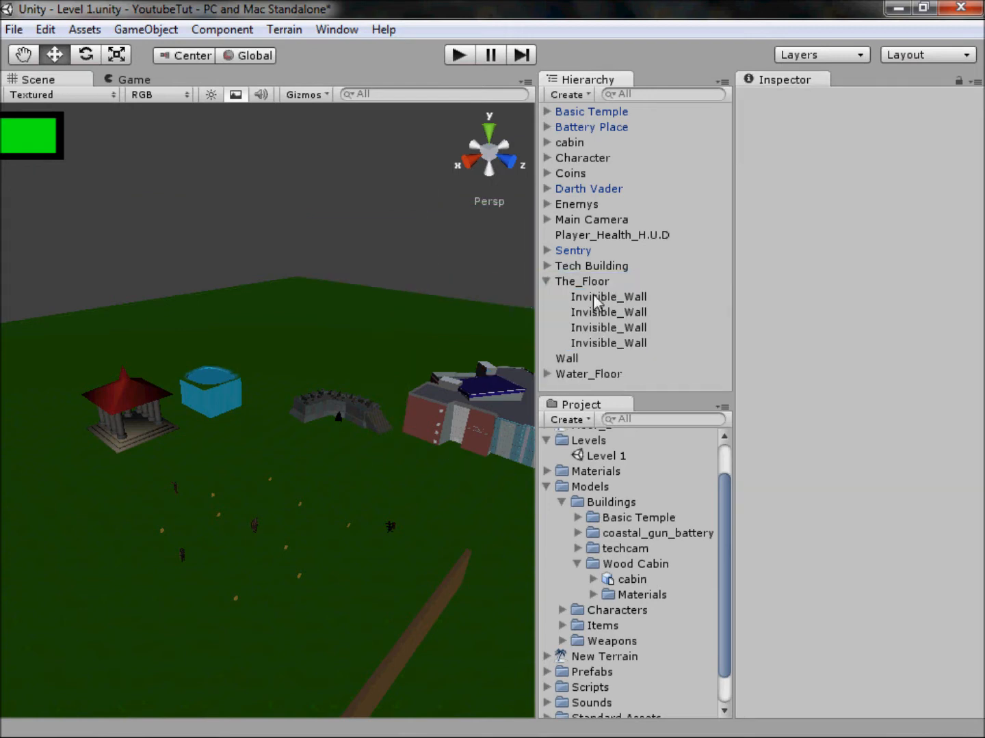
{"action": "left_click", "coordinate": [211, 96]}
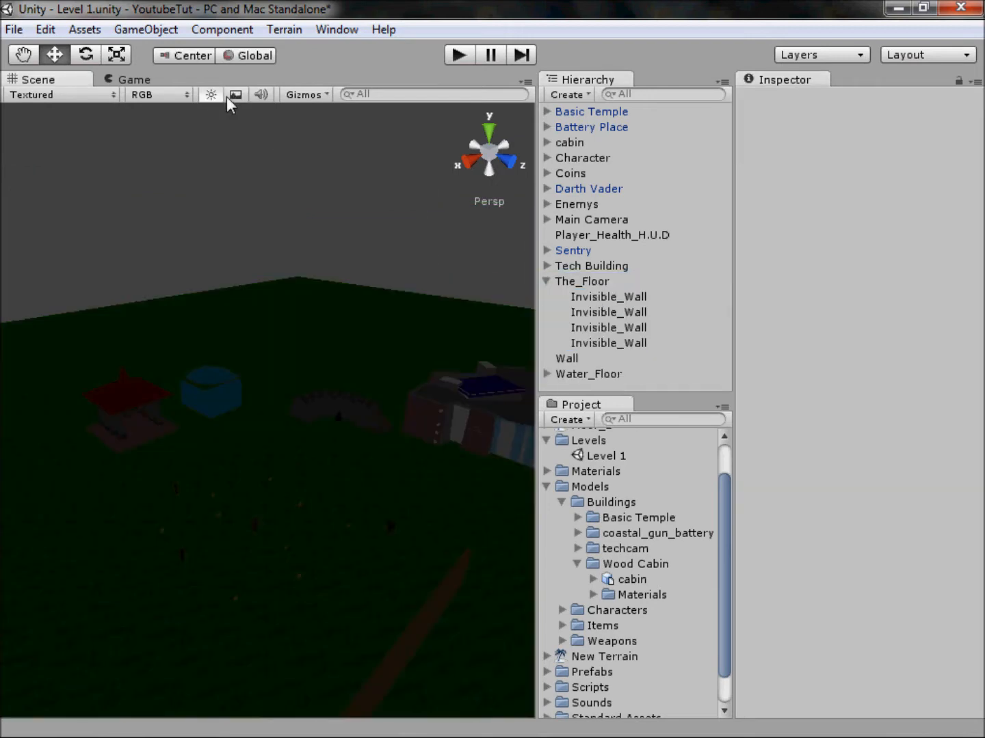
Create a point light in the middle of the level.
{"action": "left_click", "coordinate": [169, 35]}
{"action": "mouse_move", "coordinate": [222, 80]}
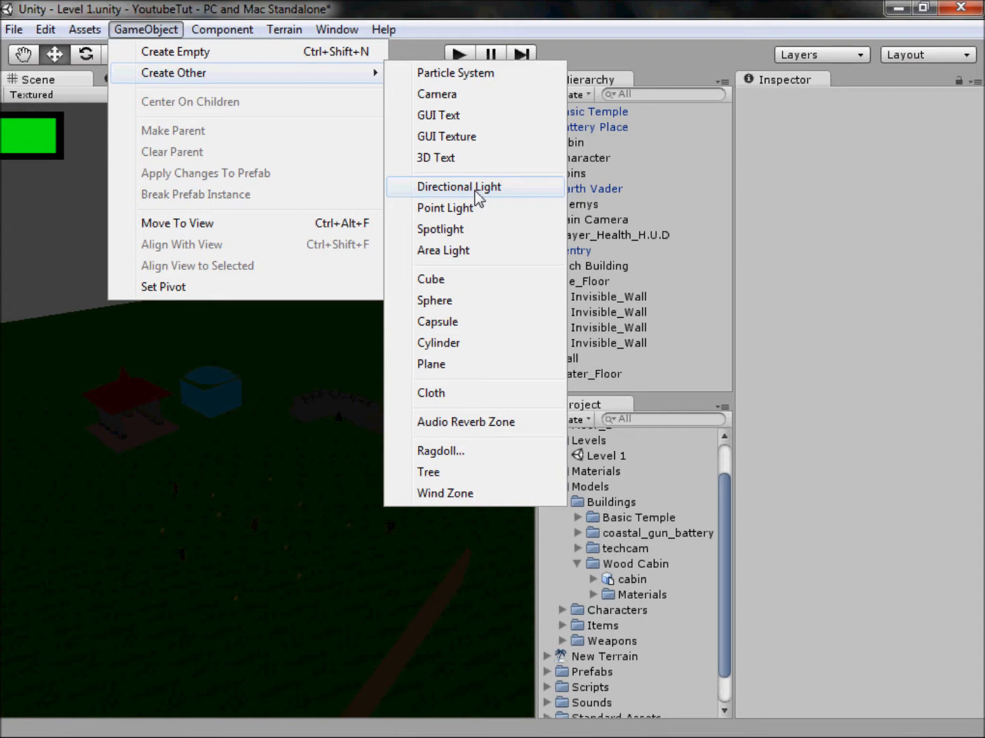
{"action": "left_click", "coordinate": [466, 206]}
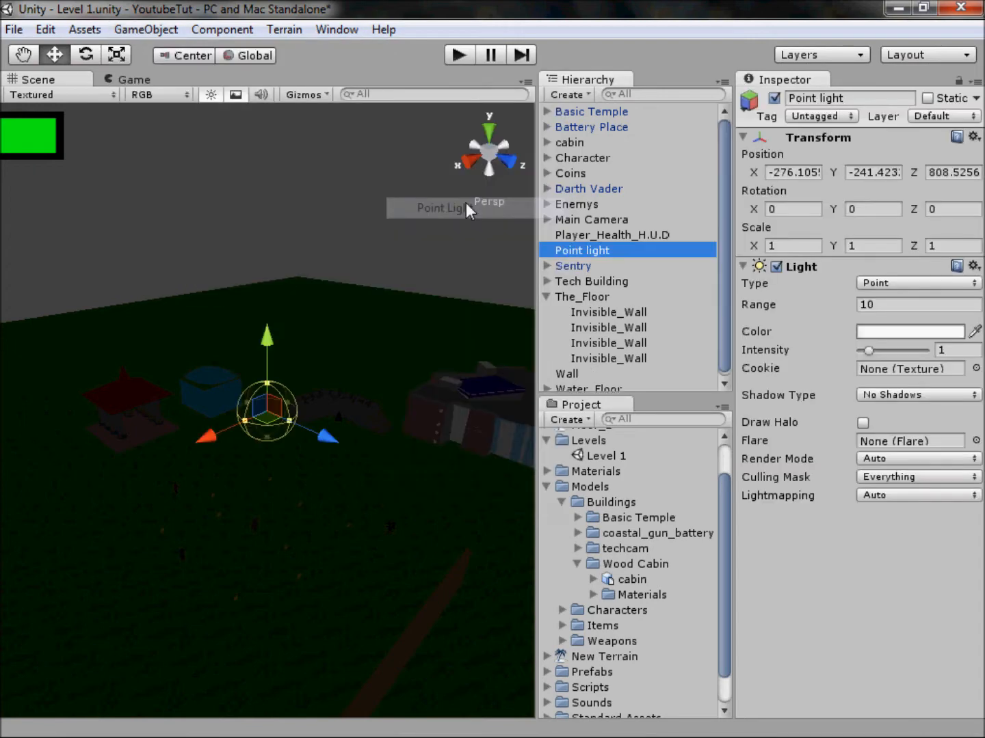
{"action": "scroll", "coordinate": [266, 348], "scroll_direction": "up", "scroll_amount": 4}
{"action": "scroll", "coordinate": [264, 338], "scroll_direction": "up", "scroll_amount": 3}
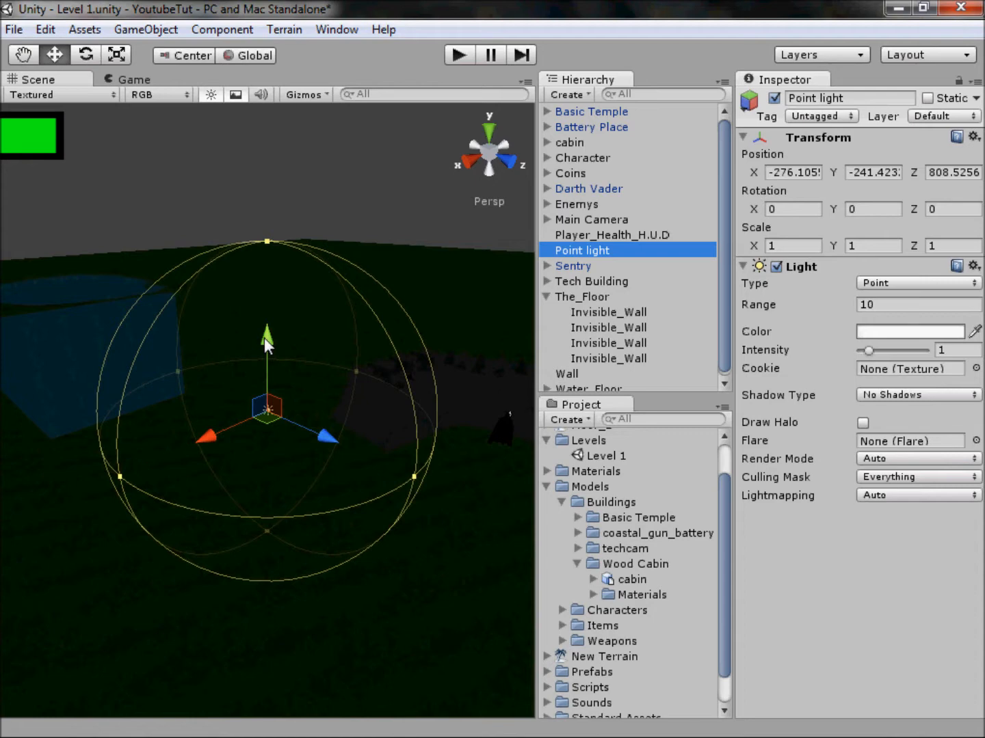
Raise the point light above the ground to a Y position of about -239.6.
{"action": "left_click_drag", "start_coordinate": [266, 353], "coordinate": [292, 530]}
{"action": "middle_click_drag", "start_coordinate": [292, 530], "coordinate": [305, 255]}
{"action": "left_click_drag", "start_coordinate": [266, 277], "coordinate": [313, 83]}
{"action": "middle_click_drag", "start_coordinate": [312, 82], "coordinate": [283, 354]}
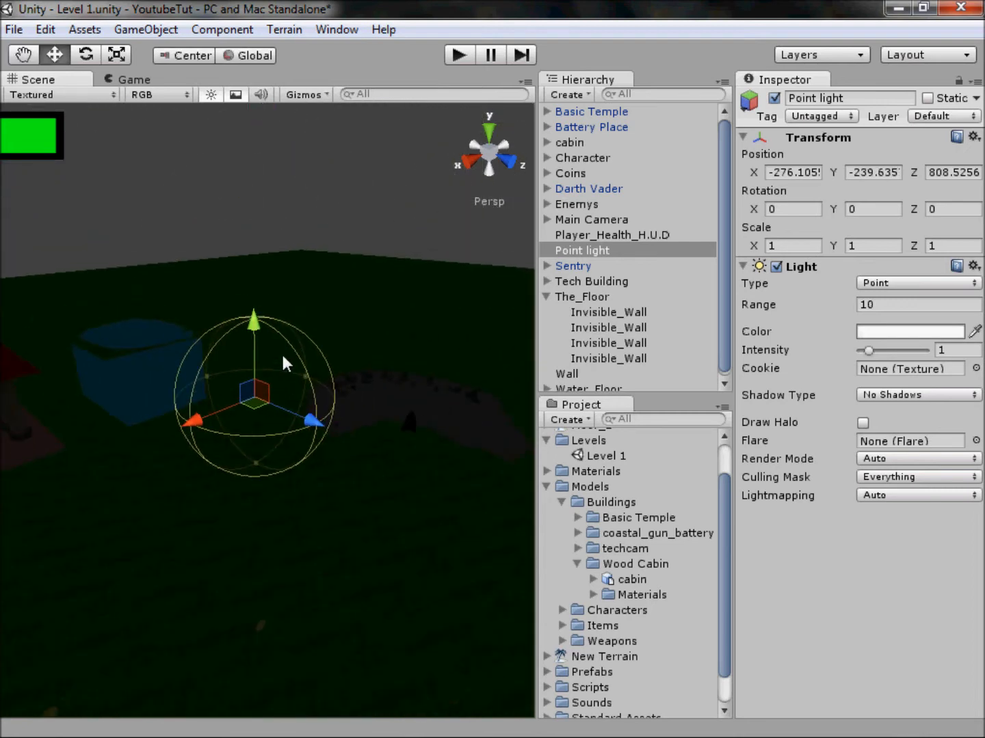
{"action": "scroll", "coordinate": [282, 354], "scroll_direction": "down", "scroll_amount": 2}
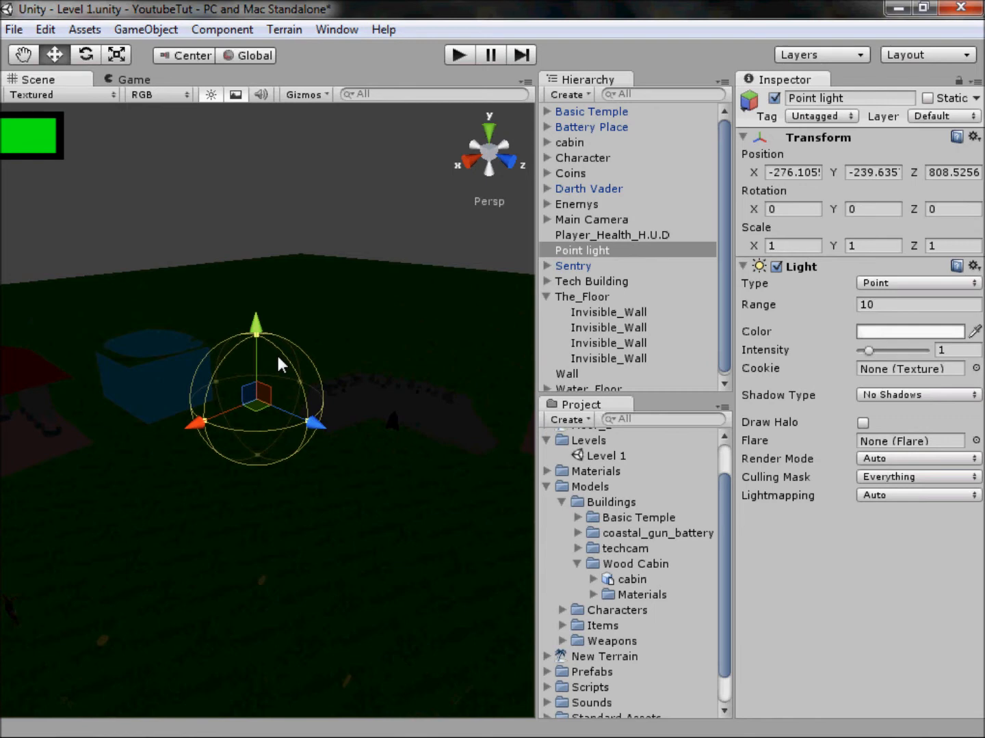
Set the point light's range to 50 and raise it to a Y position of about -237.3.
{"action": "left_click", "coordinate": [909, 305]}
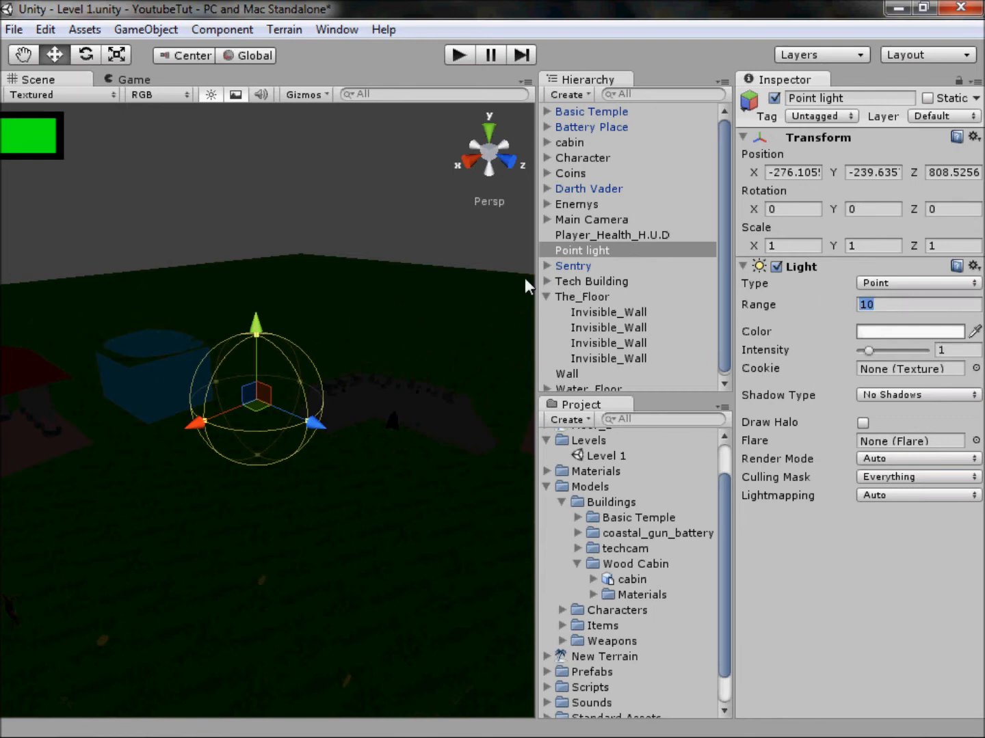
{"action": "type", "text": "50"}
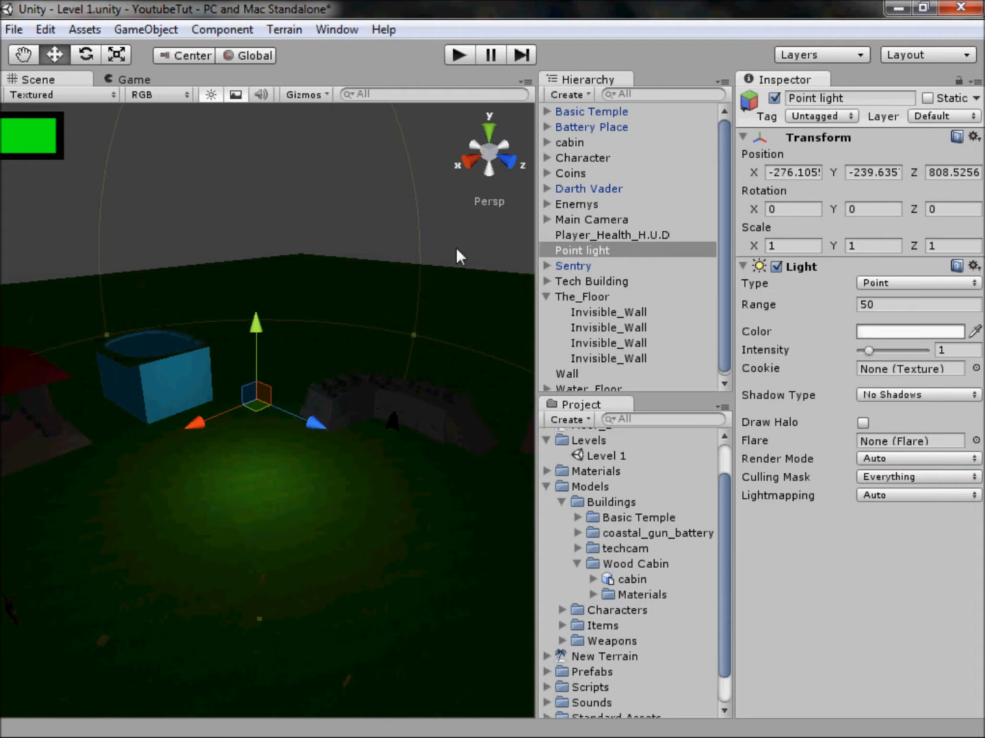
{"action": "left_click_drag", "start_coordinate": [256, 334], "coordinate": [303, 321]}
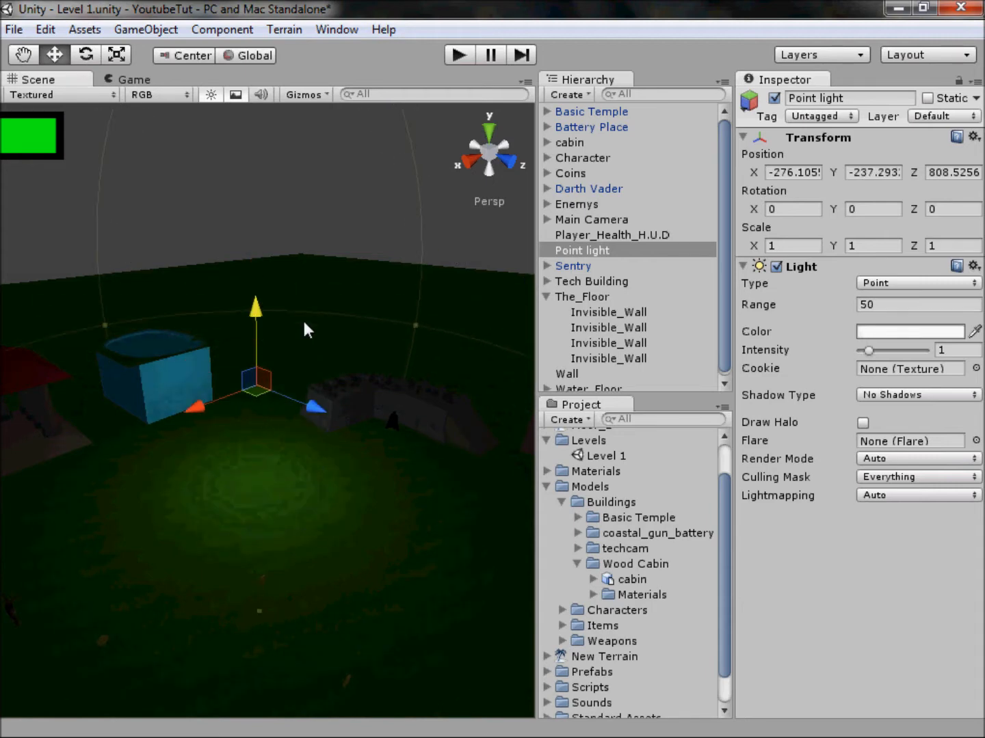
{"action": "scroll", "coordinate": [293, 376], "scroll_direction": "down", "scroll_amount": 3}
{"action": "middle_click_drag", "start_coordinate": [280, 497], "coordinate": [286, 594]}
{"action": "scroll", "coordinate": [320, 496], "scroll_direction": "down", "scroll_amount": 4}
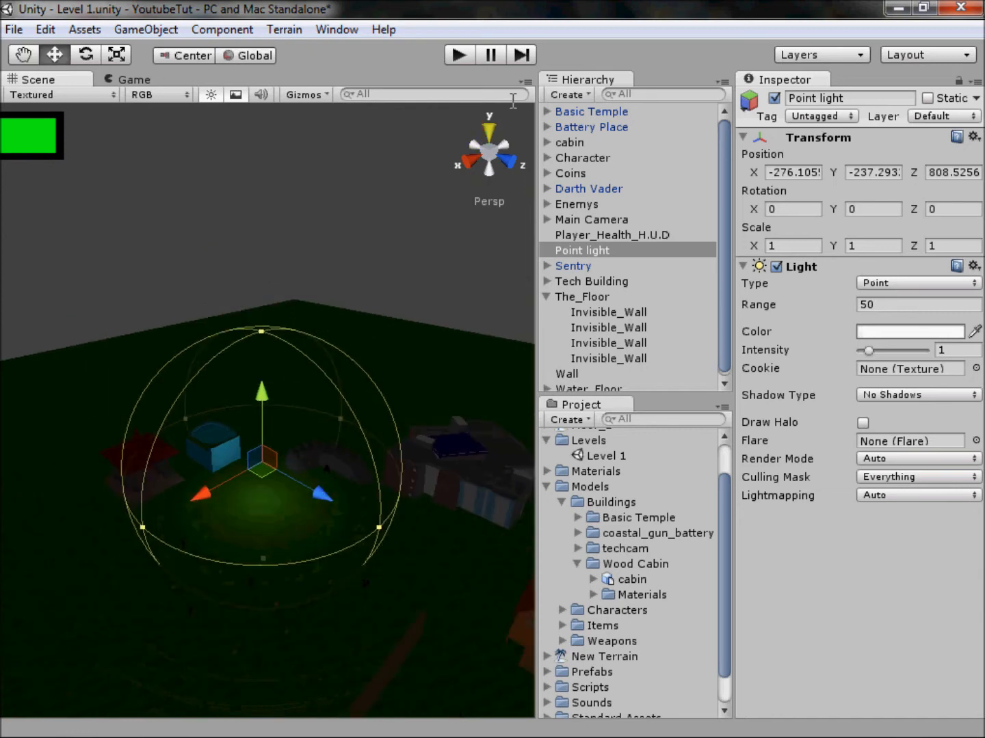
Nest the point light under The_Floor and duplicate it, placing the copy beside the tech building at about X 280.3, Z 291.4.
{"action": "left_click", "coordinate": [491, 131]}
{"action": "left_click_drag", "start_coordinate": [581, 253], "coordinate": [590, 299]}
{"action": "key", "text": "ctrl+d"}
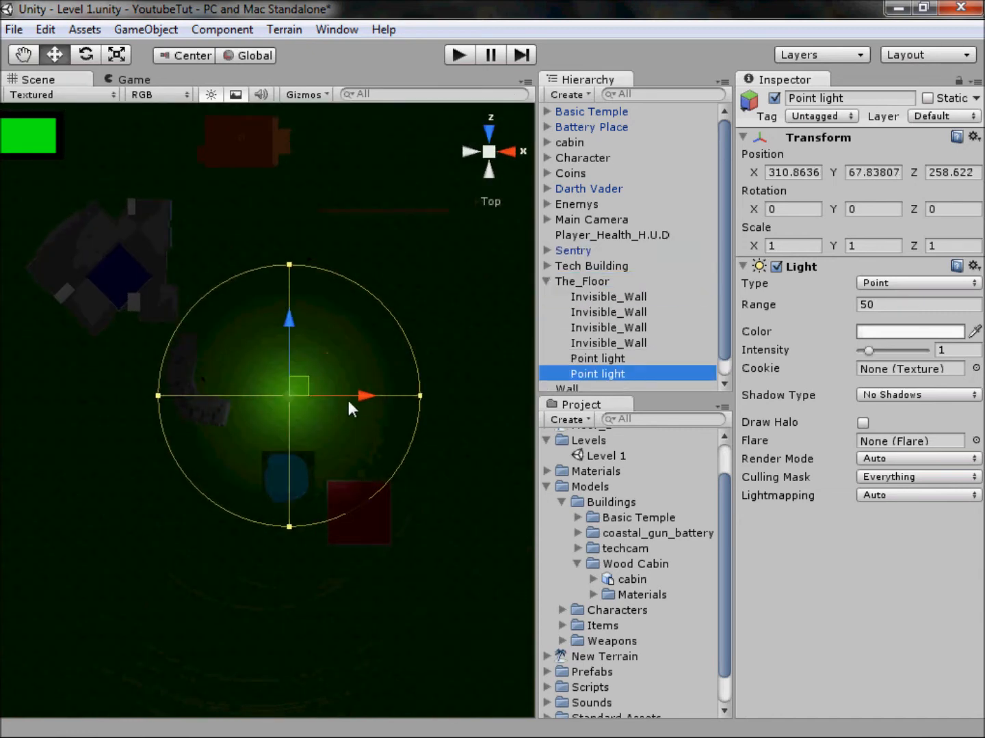
{"action": "left_click_drag", "start_coordinate": [349, 395], "coordinate": [227, 301]}
{"action": "middle_click_drag", "start_coordinate": [281, 239], "coordinate": [264, 367]}
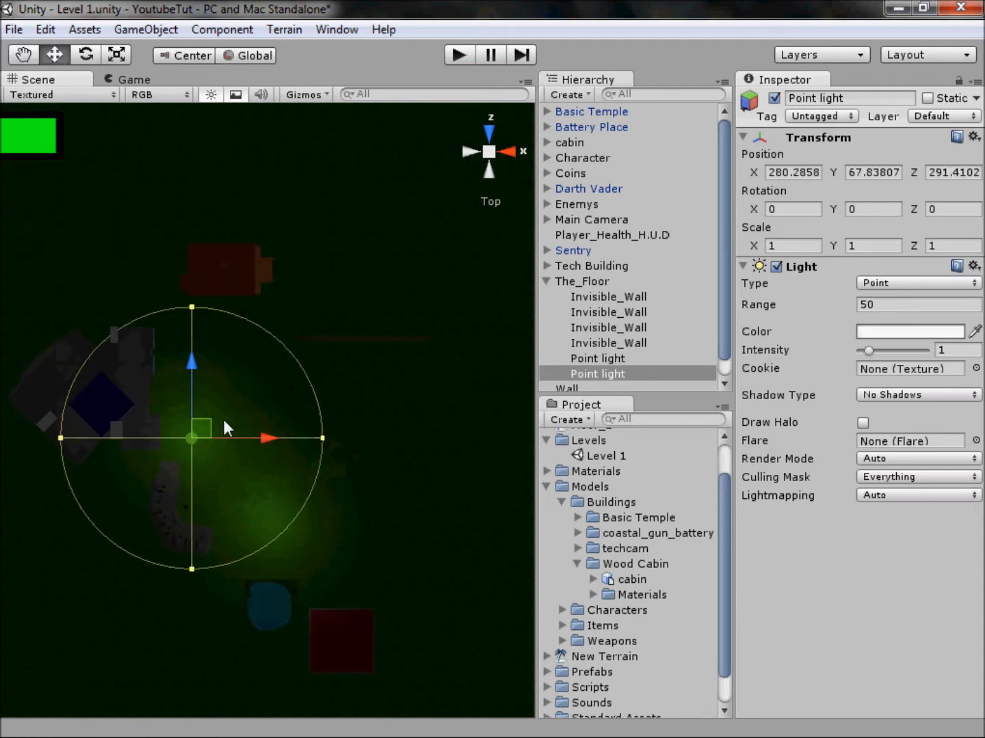
Duplicate the point light to about X 357.3, Z 315.0 near the wall and set the copy's range to 500.
{"action": "key", "text": "ctrl+d"}
{"action": "left_click_drag", "start_coordinate": [199, 431], "coordinate": [431, 366]}
{"action": "left_click", "coordinate": [887, 309]}
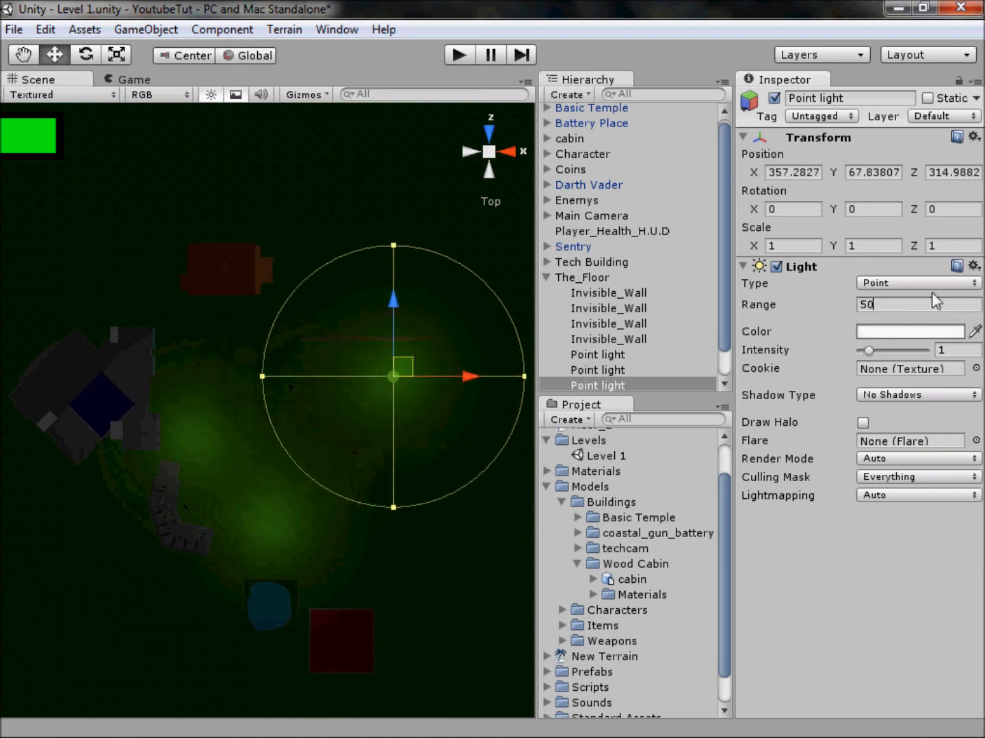
{"action": "type", "text": "0"}
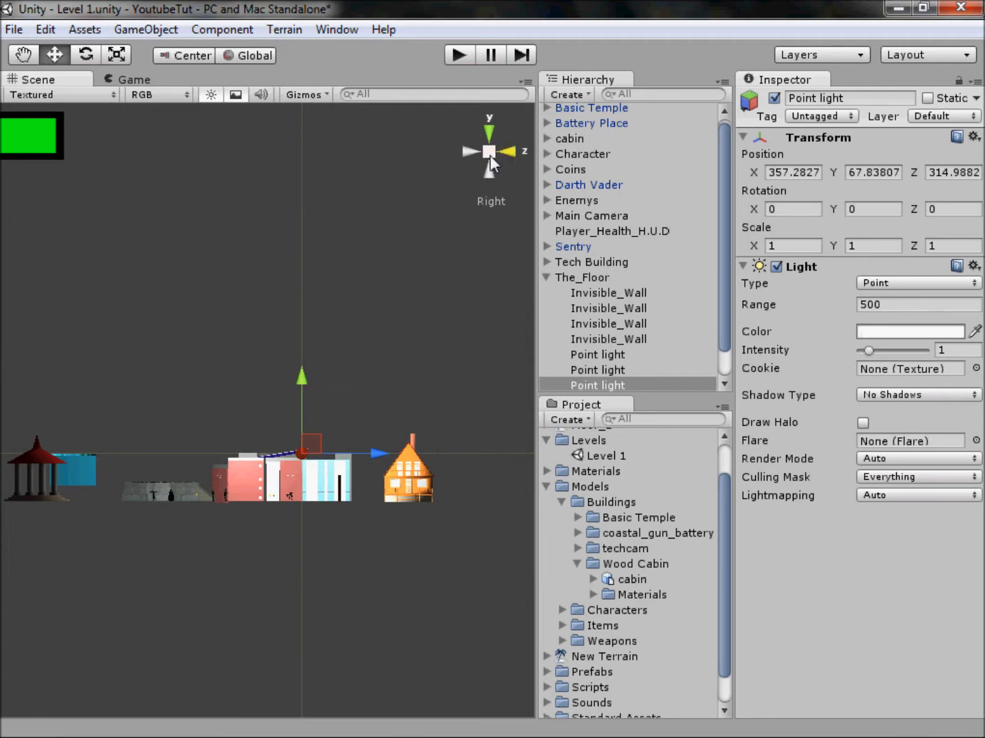
Raise the range-500 point light to about Y 146.5 and reposition it horizontally, to about X 338.9 and farther along Z.
{"action": "left_click", "coordinate": [490, 156]}
{"action": "left_click_drag", "start_coordinate": [379, 336], "coordinate": [186, 268], "text": "alt"}
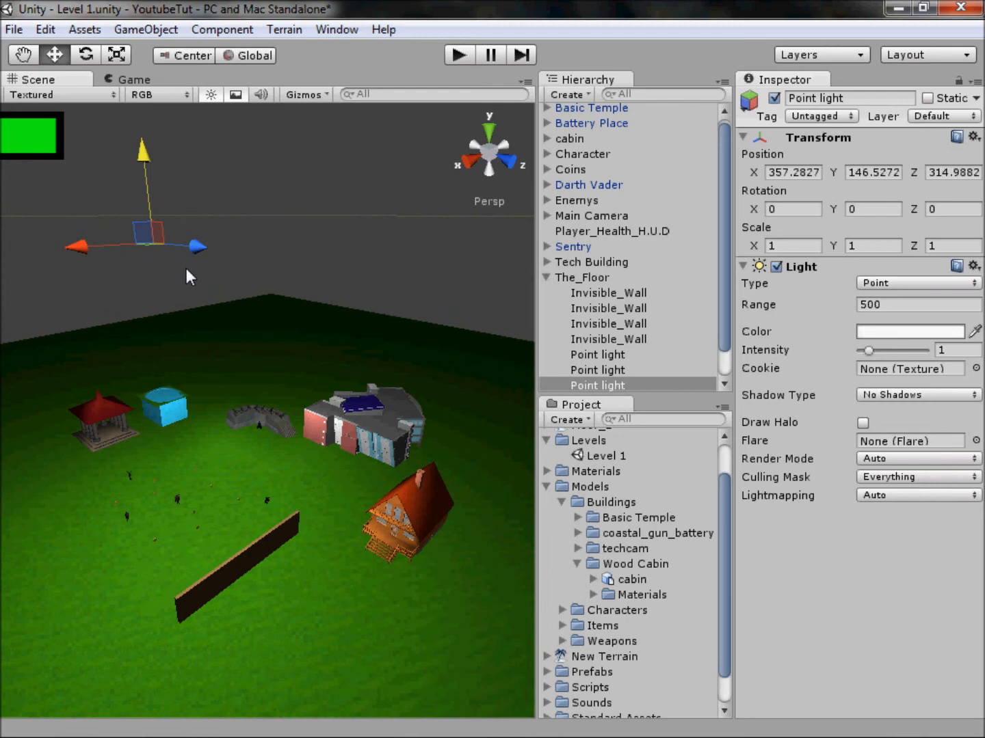
{"action": "left_click_drag", "start_coordinate": [134, 245], "coordinate": [163, 241]}
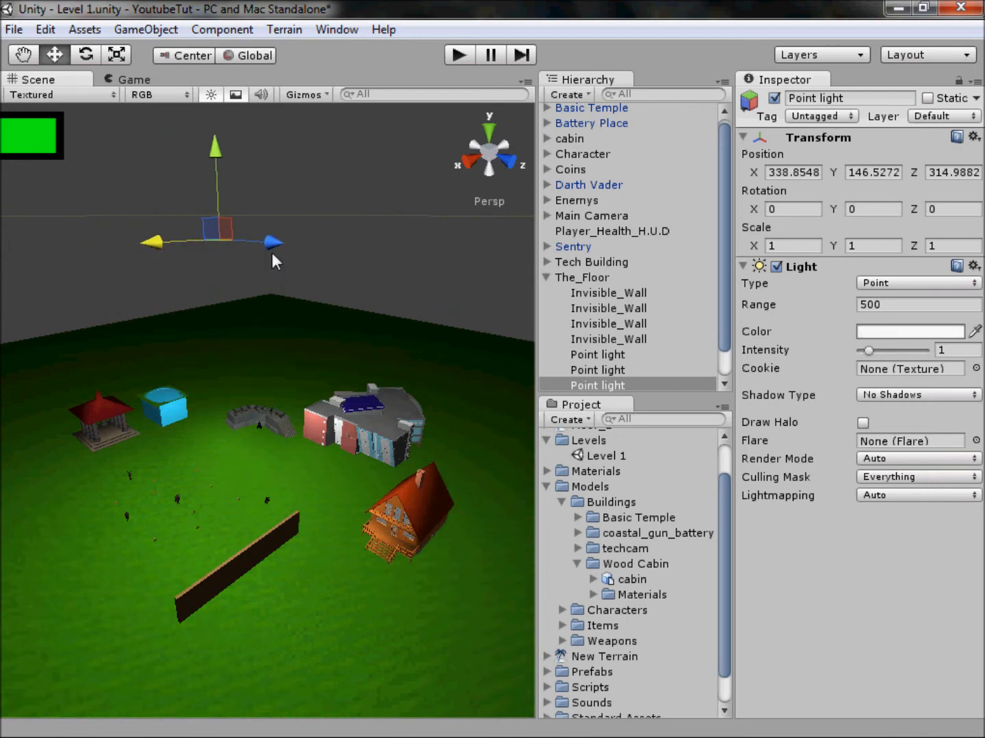
{"action": "left_click_drag", "start_coordinate": [253, 247], "coordinate": [391, 313]}
Delete the two point lights with range 50 under The_Floor.
{"action": "left_click", "coordinate": [605, 370]}
{"action": "left_click", "coordinate": [606, 354], "text": "shift"}
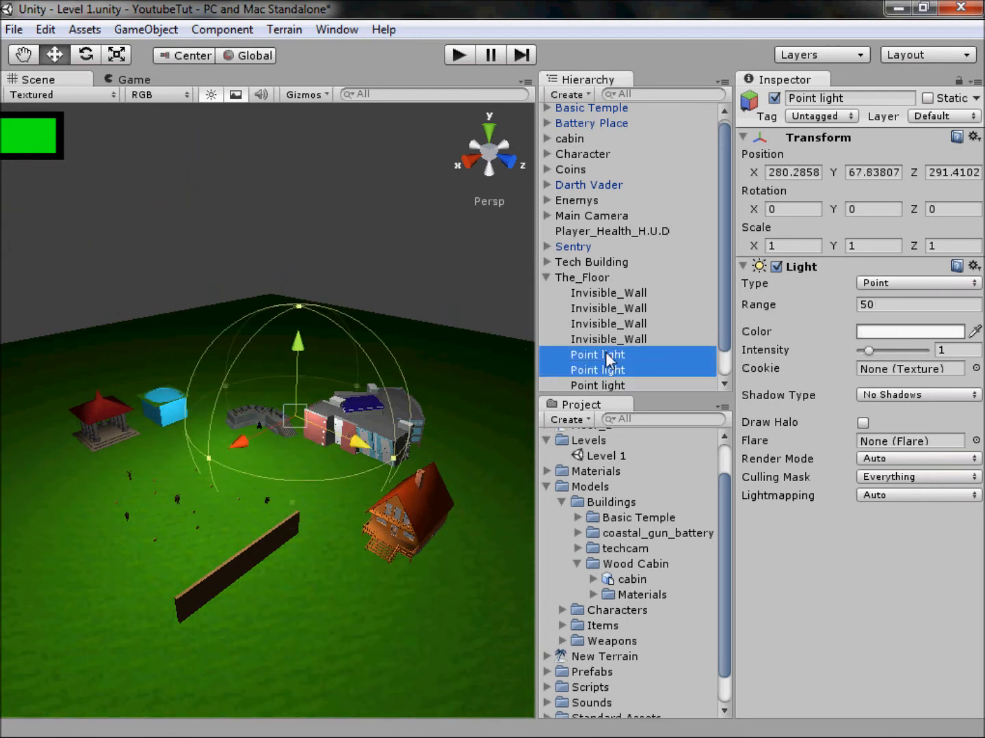
{"action": "key", "text": "Delete"}
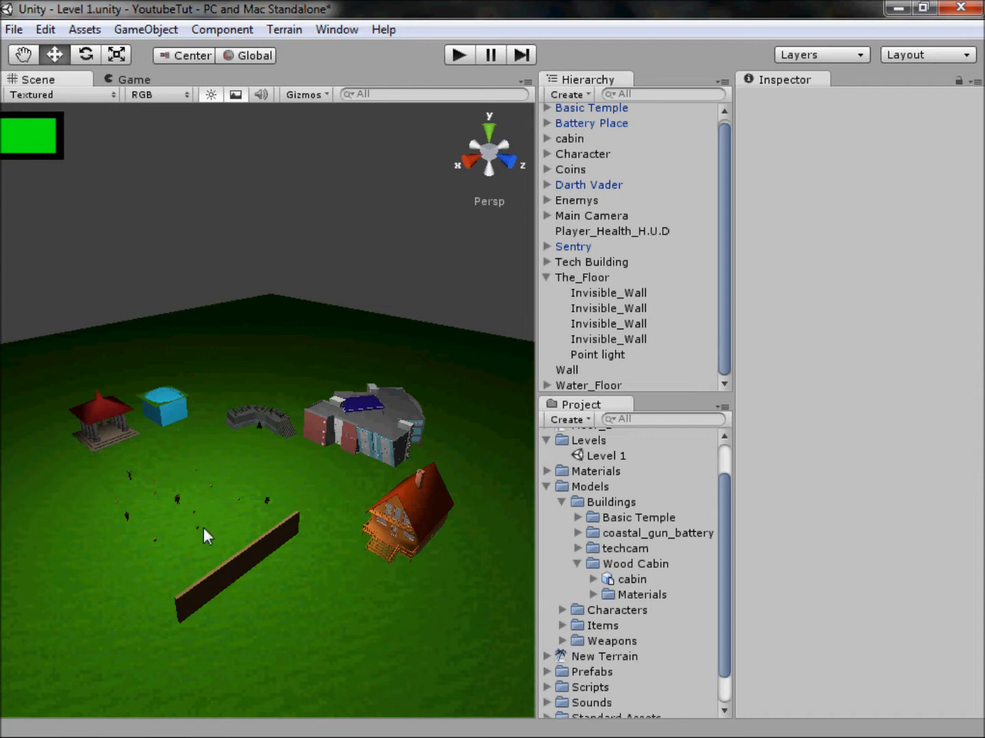
Examine how far the remaining point light reaches across the floor and where the Character stands within it, in perspective and top views.
{"action": "left_click_drag", "start_coordinate": [203, 531], "coordinate": [324, 429], "text": "alt"}
{"action": "scroll", "coordinate": [322, 416], "scroll_direction": "down", "scroll_amount": 8}
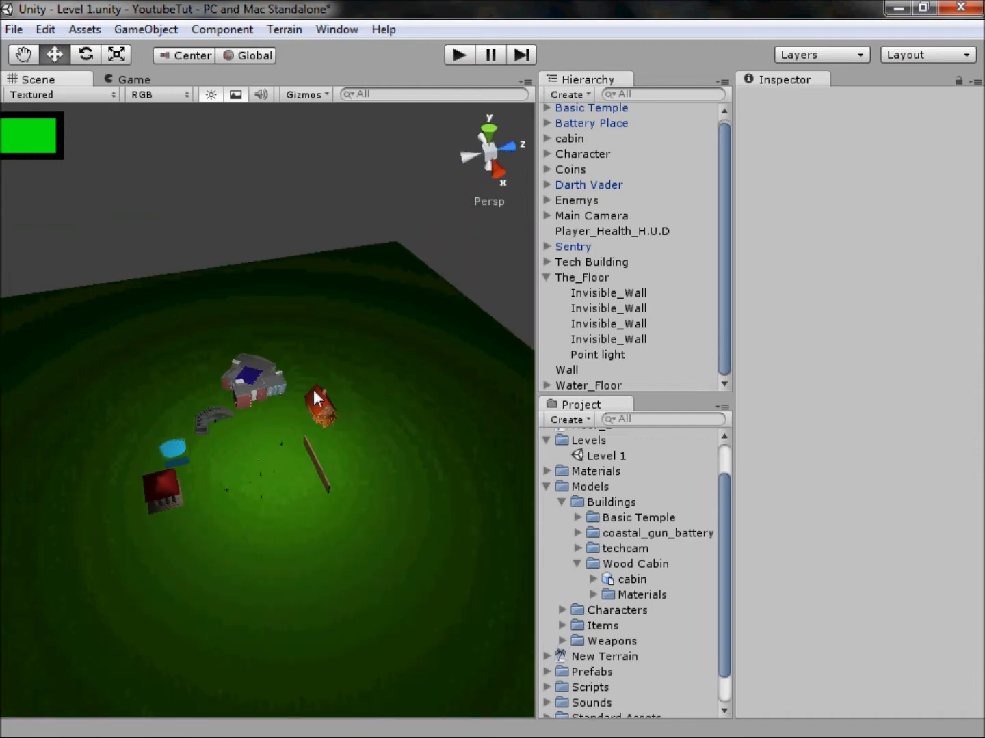
{"action": "left_click", "coordinate": [494, 132]}
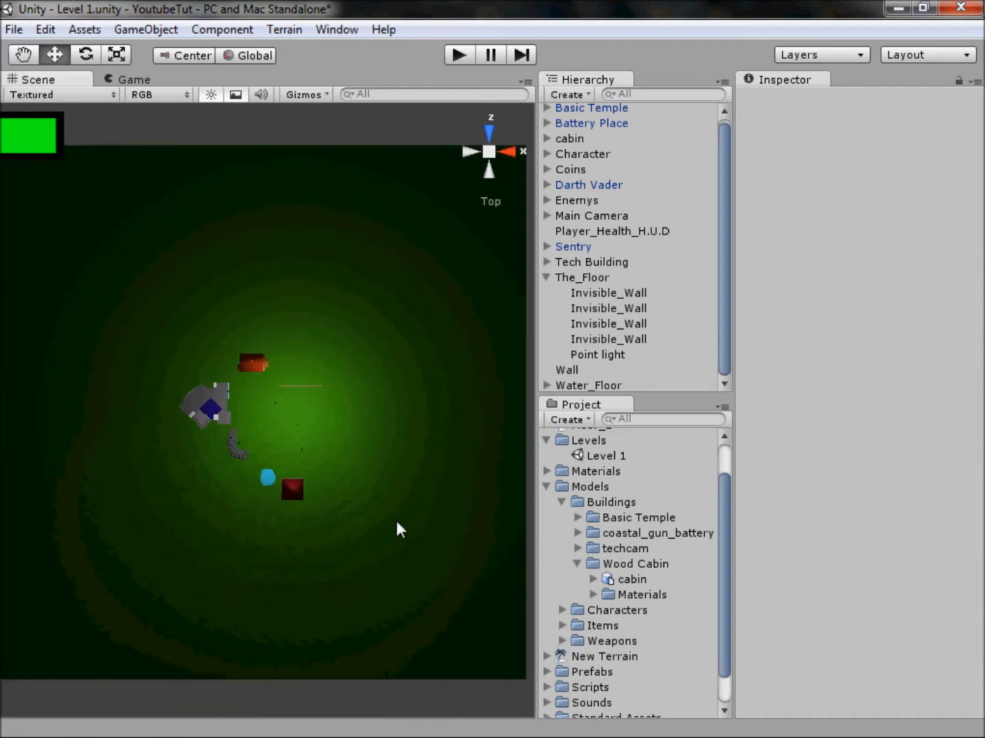
{"action": "left_click_drag", "start_coordinate": [289, 471], "coordinate": [277, 391], "text": "alt"}
{"action": "middle_click_drag", "start_coordinate": [275, 385], "coordinate": [381, 320]}
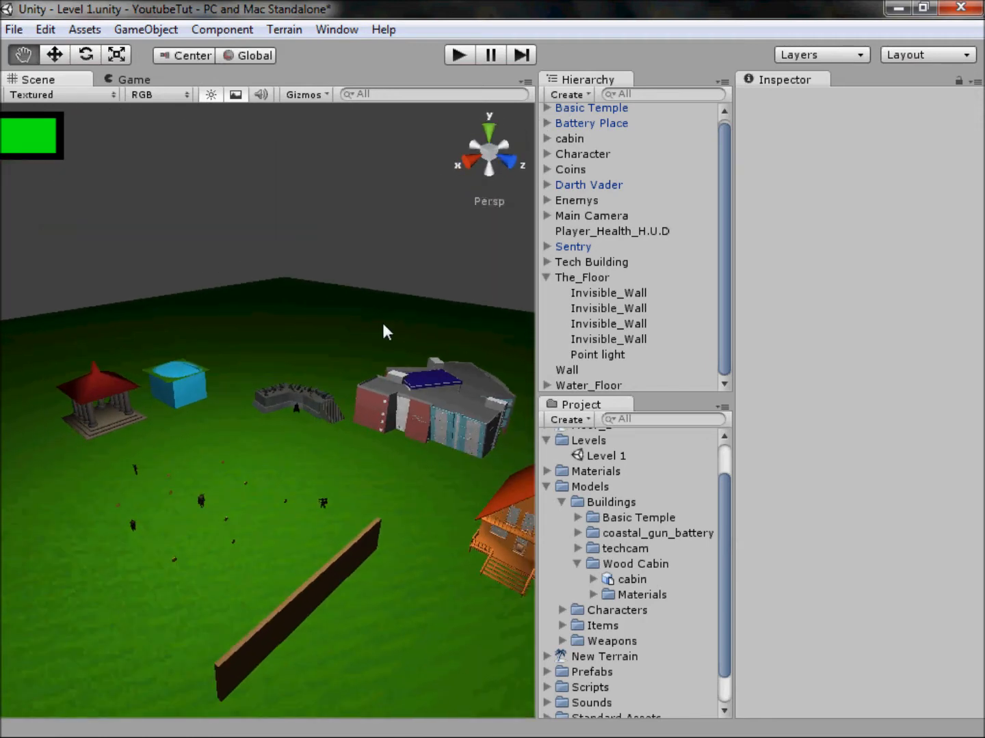
{"action": "scroll", "coordinate": [376, 331], "scroll_direction": "up", "scroll_amount": 3}
{"action": "scroll", "coordinate": [368, 339], "scroll_direction": "down", "scroll_amount": 3}
{"action": "scroll", "coordinate": [364, 322], "scroll_direction": "down", "scroll_amount": 4}
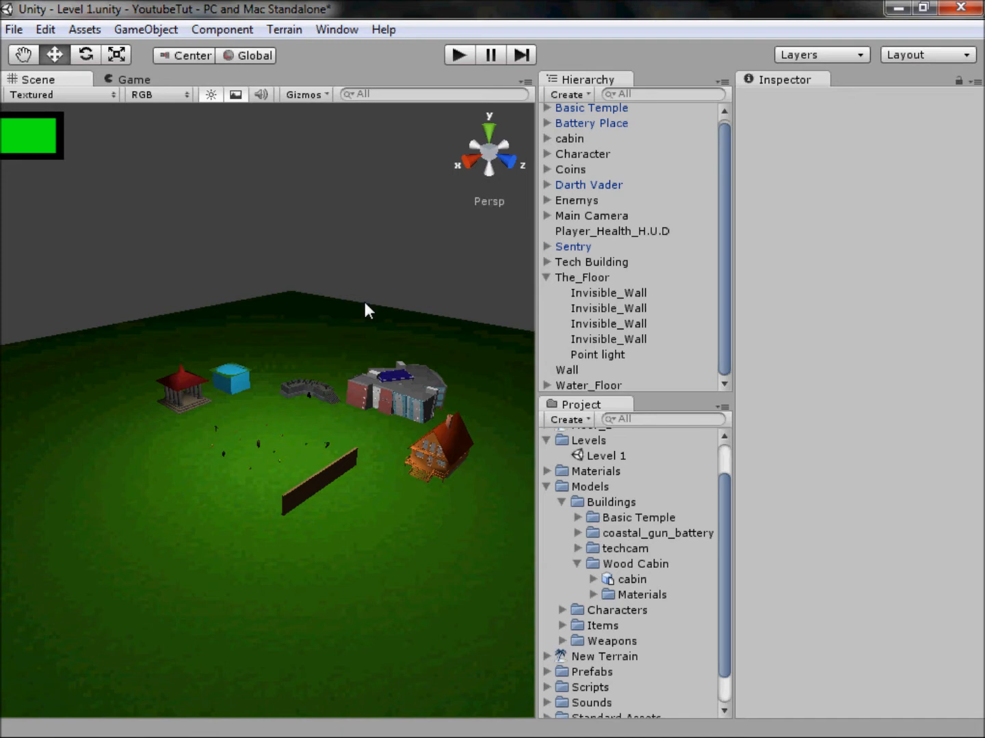
{"action": "scroll", "coordinate": [286, 444], "scroll_direction": "down", "scroll_amount": 2}
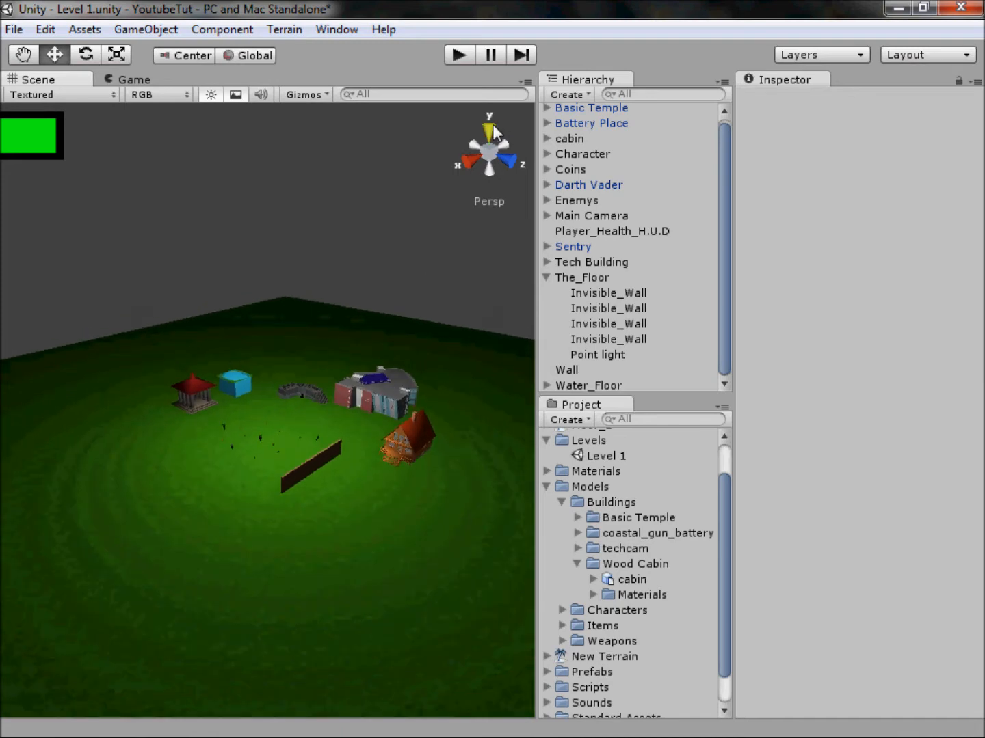
{"action": "left_click", "coordinate": [492, 126]}
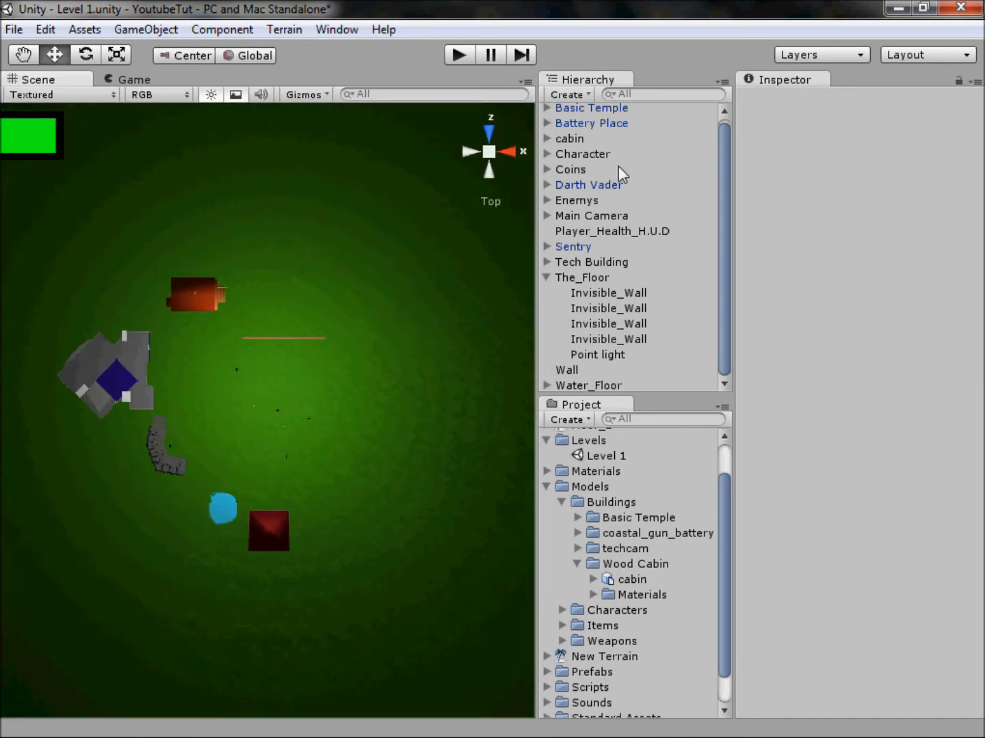
{"action": "left_click", "coordinate": [584, 160]}
{"action": "scroll", "coordinate": [276, 409], "scroll_direction": "down", "scroll_amount": 5}
{"action": "scroll", "coordinate": [273, 414], "scroll_direction": "up", "scroll_amount": 3}
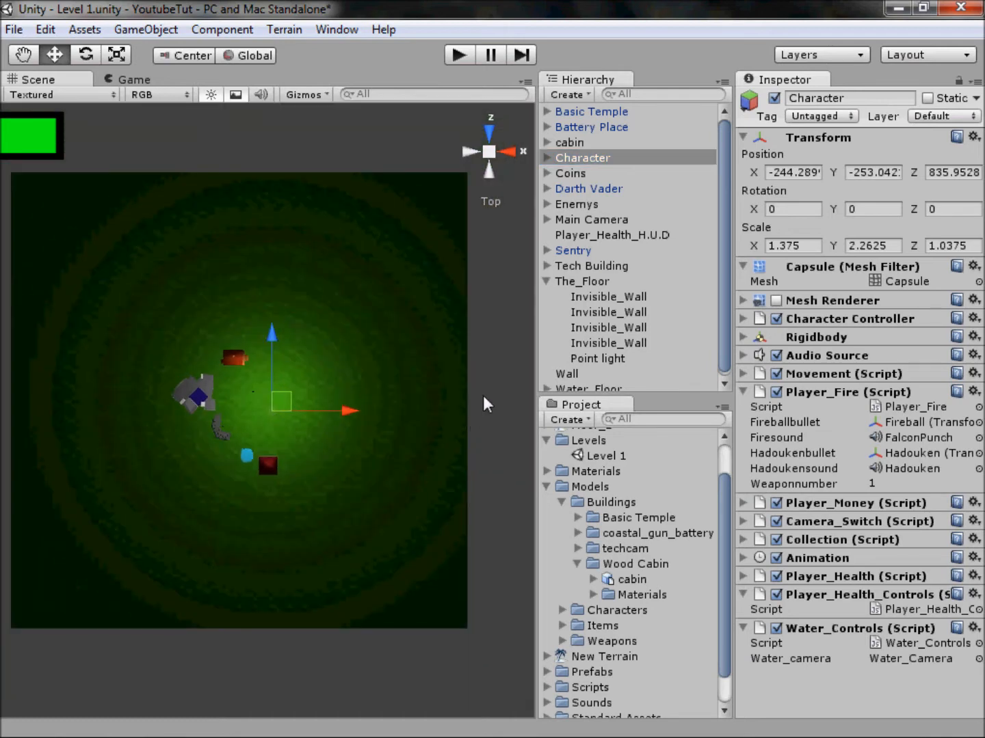
{"action": "left_click", "coordinate": [483, 397]}
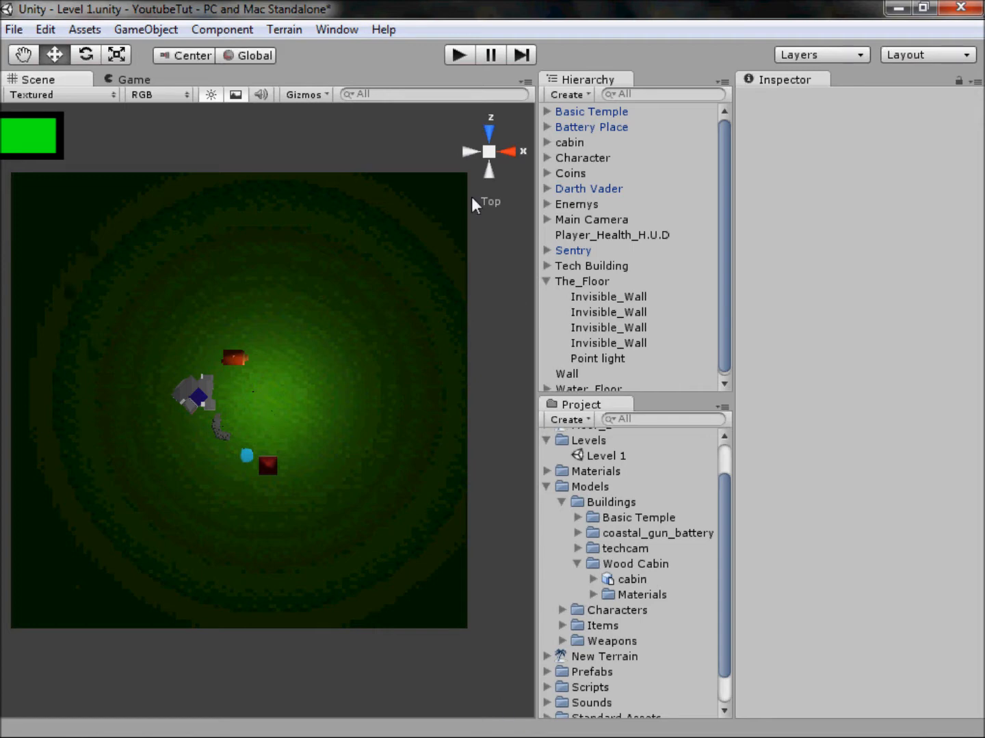
Move the Basic Temple along the X axis, away from the blue pool, to about X -208.4.
{"action": "left_click", "coordinate": [494, 152]}
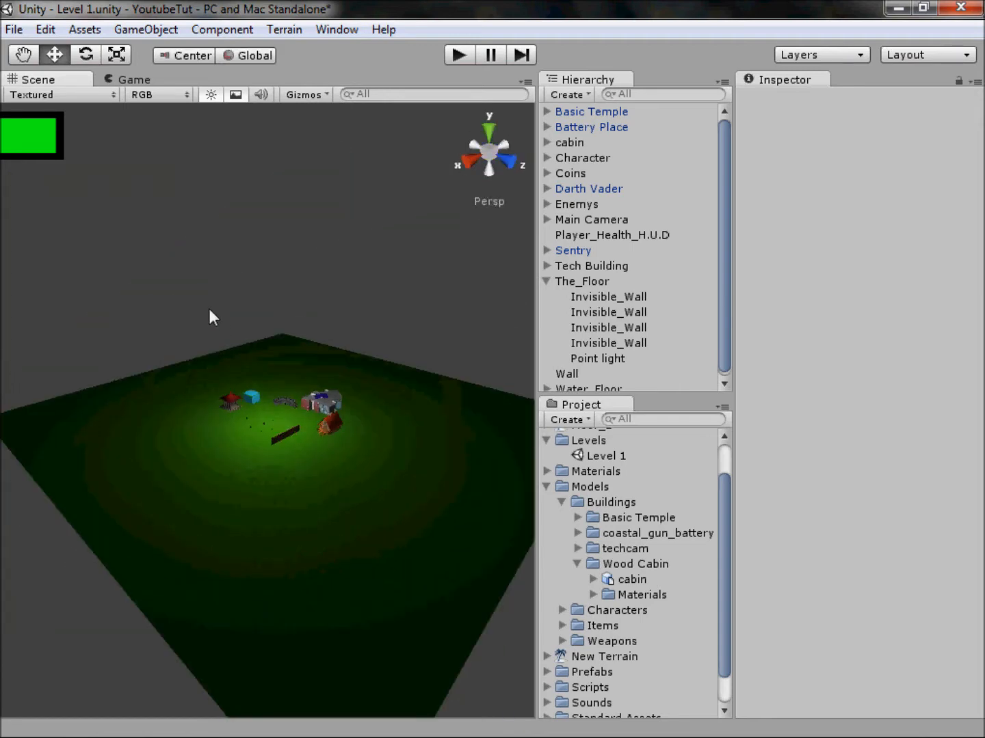
{"action": "scroll", "coordinate": [209, 307], "scroll_direction": "up", "scroll_amount": 5}
{"action": "scroll", "coordinate": [222, 300], "scroll_direction": "up", "scroll_amount": 1}
{"action": "left_click", "coordinate": [132, 384]}
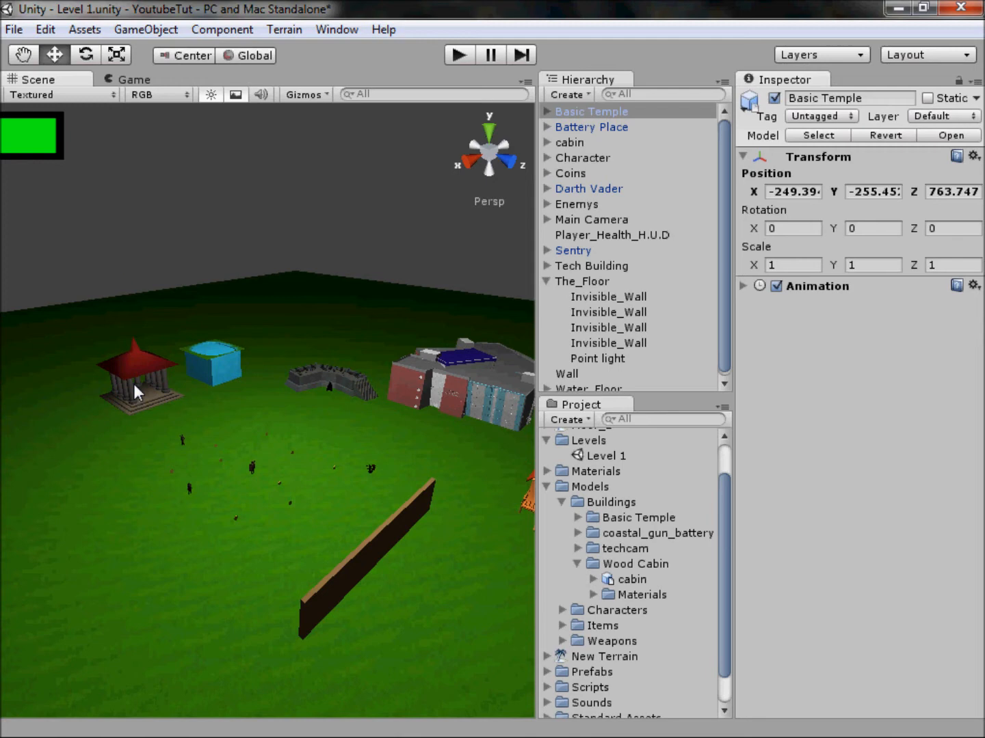
{"action": "left_click_drag", "start_coordinate": [93, 381], "coordinate": [2, 420]}
{"action": "middle_click_drag", "start_coordinate": [371, 540], "coordinate": [329, 540]}
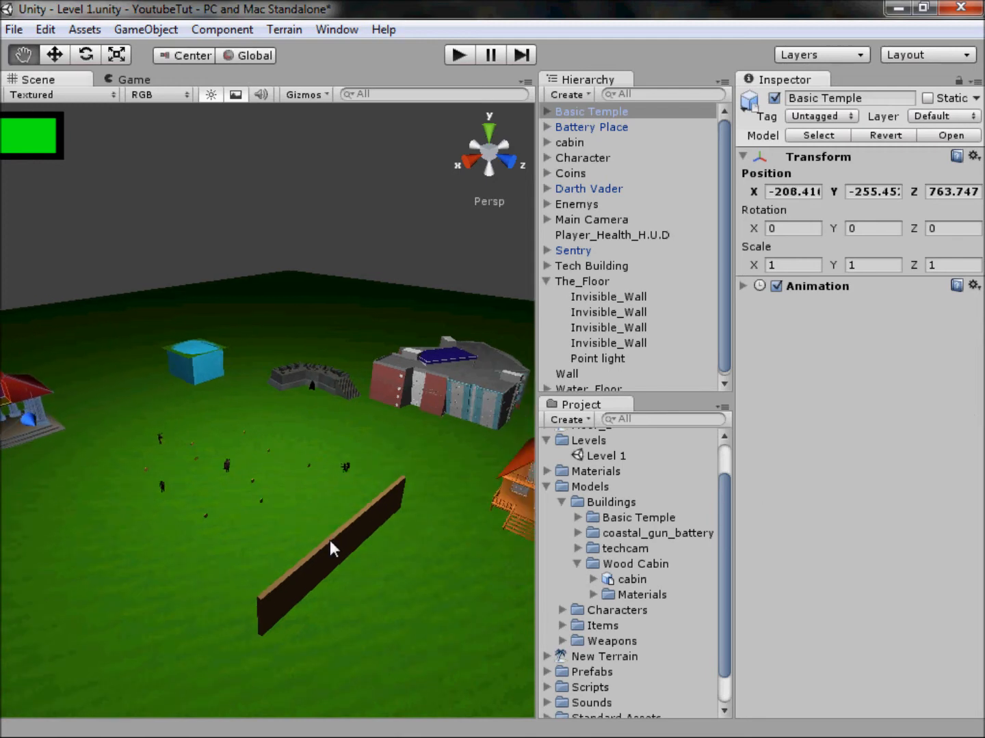
{"action": "left_click", "coordinate": [321, 538]}
{"action": "middle_click_drag", "start_coordinate": [426, 562], "coordinate": [276, 588]}
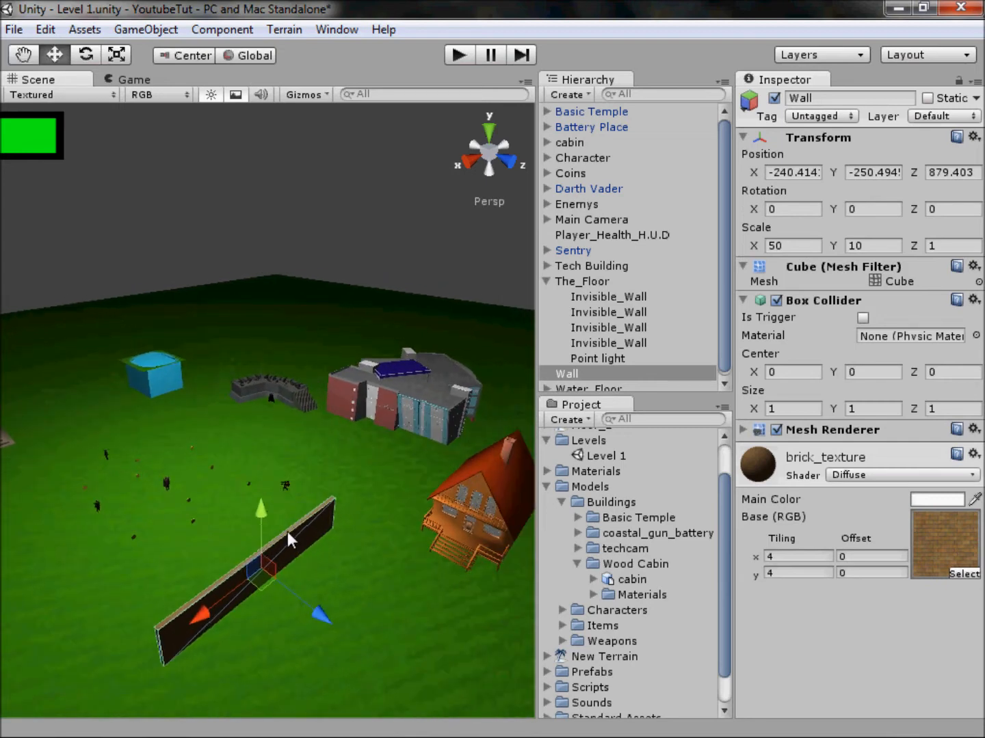
{"action": "middle_click_drag", "start_coordinate": [292, 536], "coordinate": [197, 593]}
{"action": "left_click", "coordinate": [325, 554]}
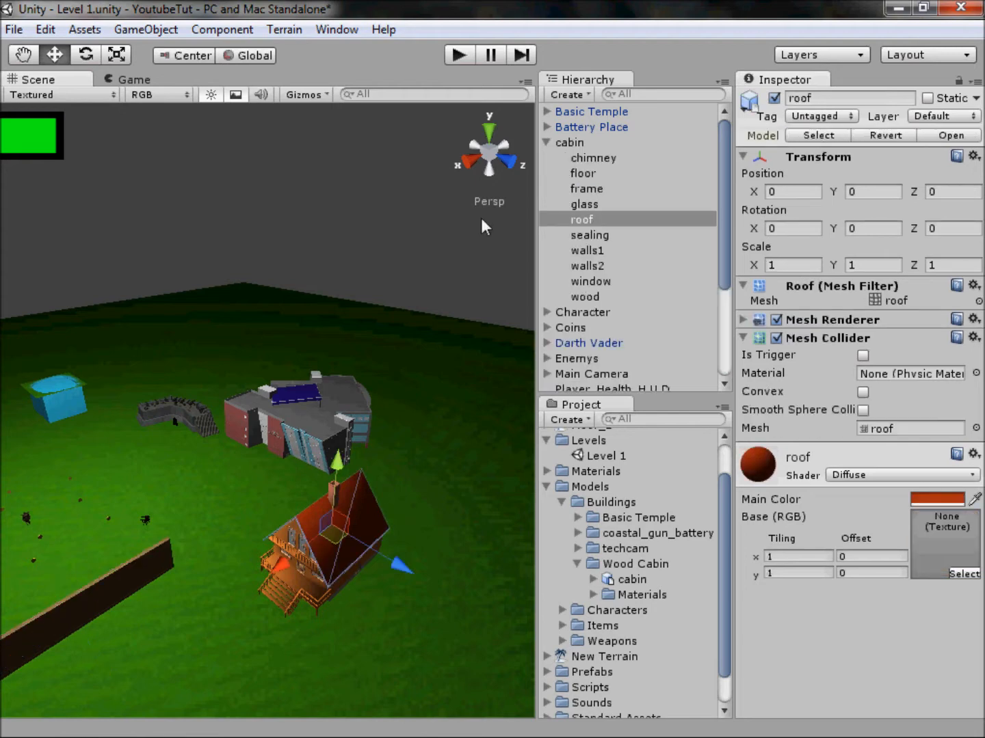
{"action": "left_click", "coordinate": [504, 167]}
{"action": "left_click_drag", "start_coordinate": [197, 479], "coordinate": [387, 484]}
{"action": "key", "text": "ctrl+z"}
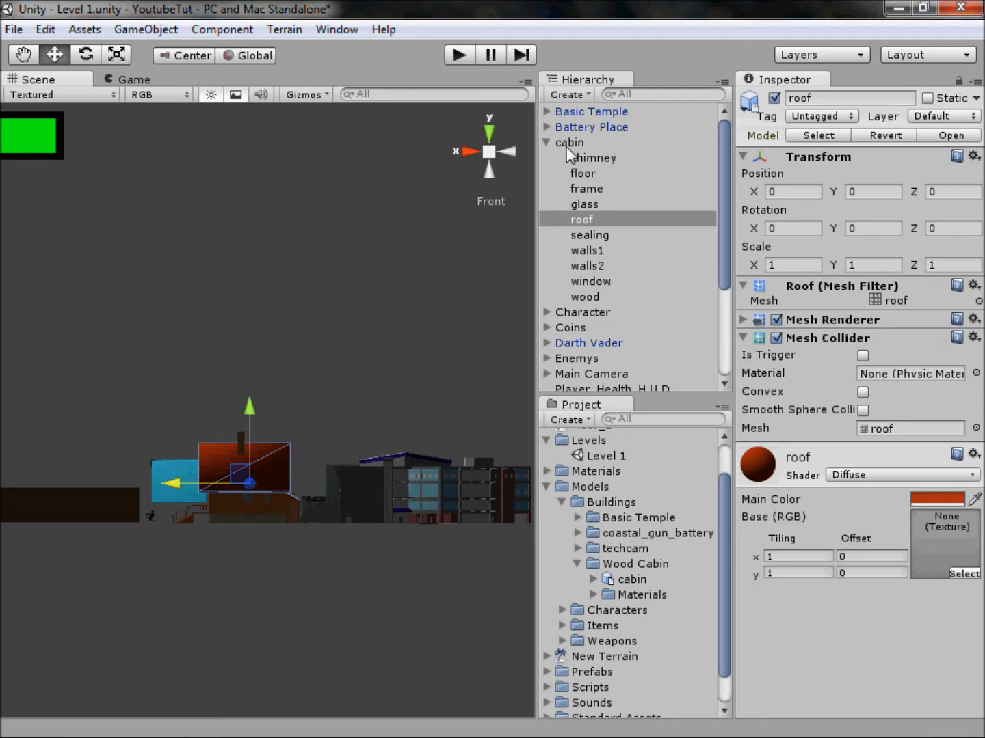
{"action": "left_click", "coordinate": [548, 142]}
{"action": "left_click_drag", "start_coordinate": [173, 486], "coordinate": [390, 483]}
{"action": "key", "text": "ctrl+z"}
{"action": "left_click", "coordinate": [581, 281]}
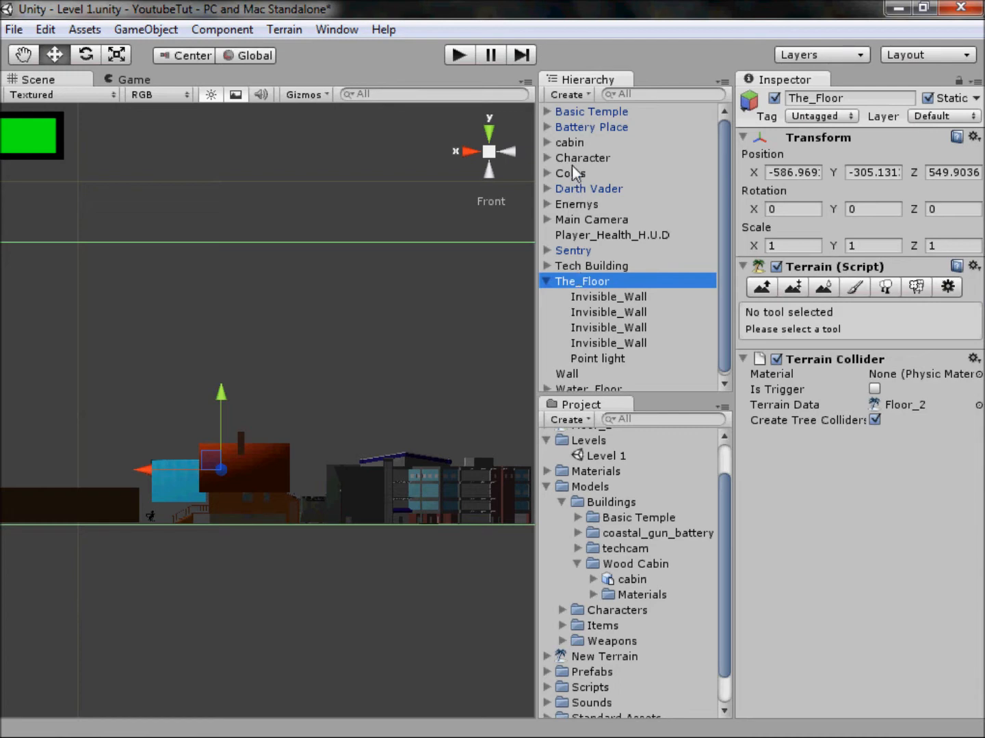
Move the whole cabin along the X axis, away from the Wall, to about X -333.5.
{"action": "left_click", "coordinate": [570, 142]}
{"action": "left_click_drag", "start_coordinate": [163, 475], "coordinate": [329, 475]}
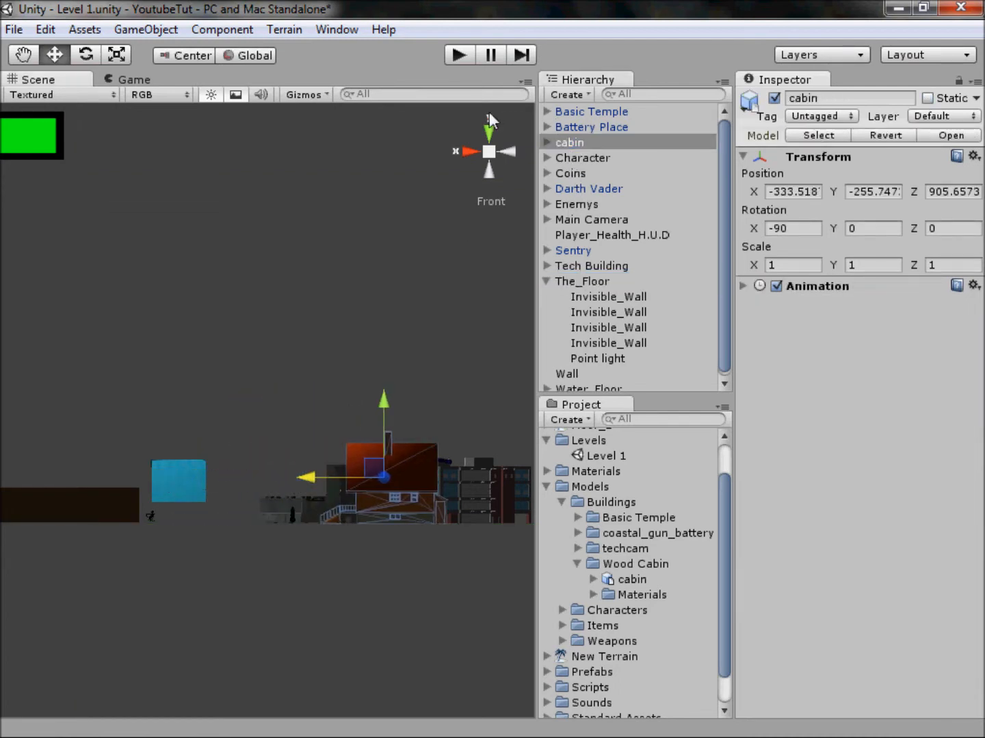
{"action": "left_click", "coordinate": [473, 155]}
{"action": "left_click", "coordinate": [489, 152]}
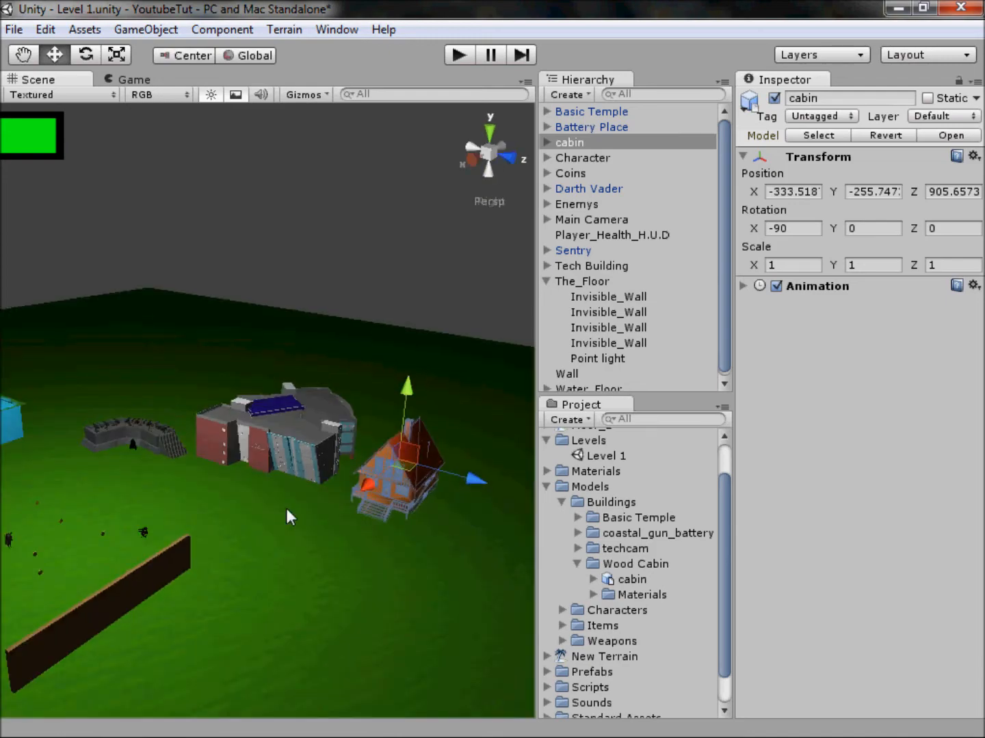
Raise the cabin slightly to Y -255.48, checking the height of its front steps against the floor.
{"action": "scroll", "coordinate": [347, 538], "scroll_direction": "up", "scroll_amount": 4}
{"action": "middle_click_drag", "start_coordinate": [347, 539], "coordinate": [273, 397]}
{"action": "scroll", "coordinate": [301, 450], "scroll_direction": "up", "scroll_amount": 3}
{"action": "scroll", "coordinate": [274, 396], "scroll_direction": "up", "scroll_amount": 4}
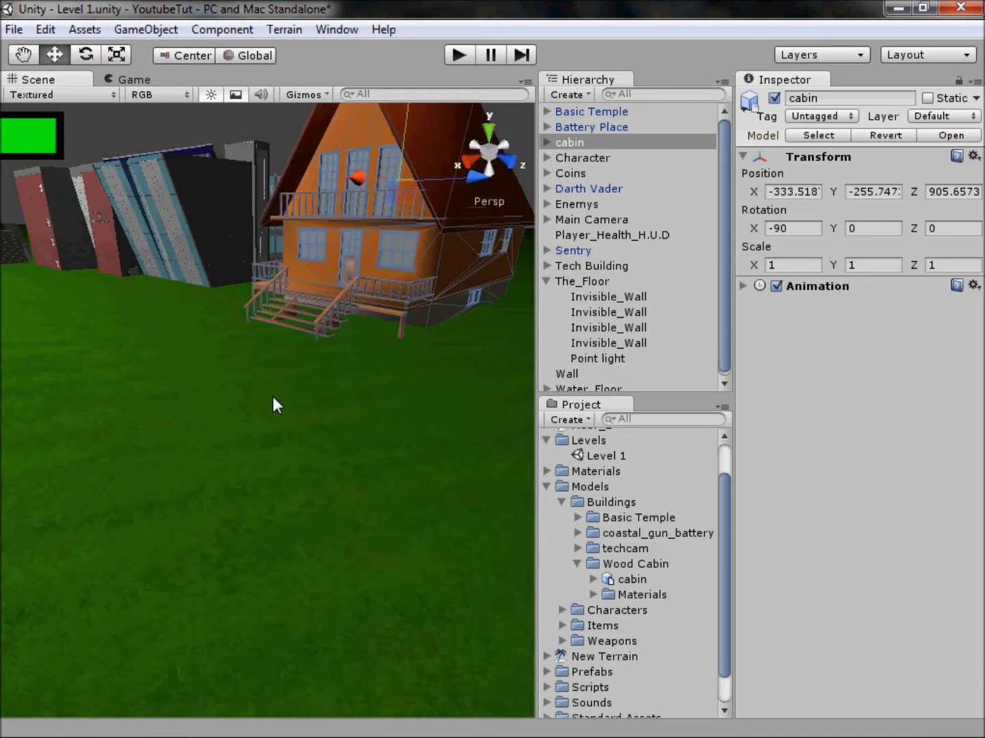
{"action": "middle_click_drag", "start_coordinate": [351, 353], "coordinate": [279, 604]}
{"action": "scroll", "coordinate": [298, 523], "scroll_direction": "up", "scroll_amount": 6}
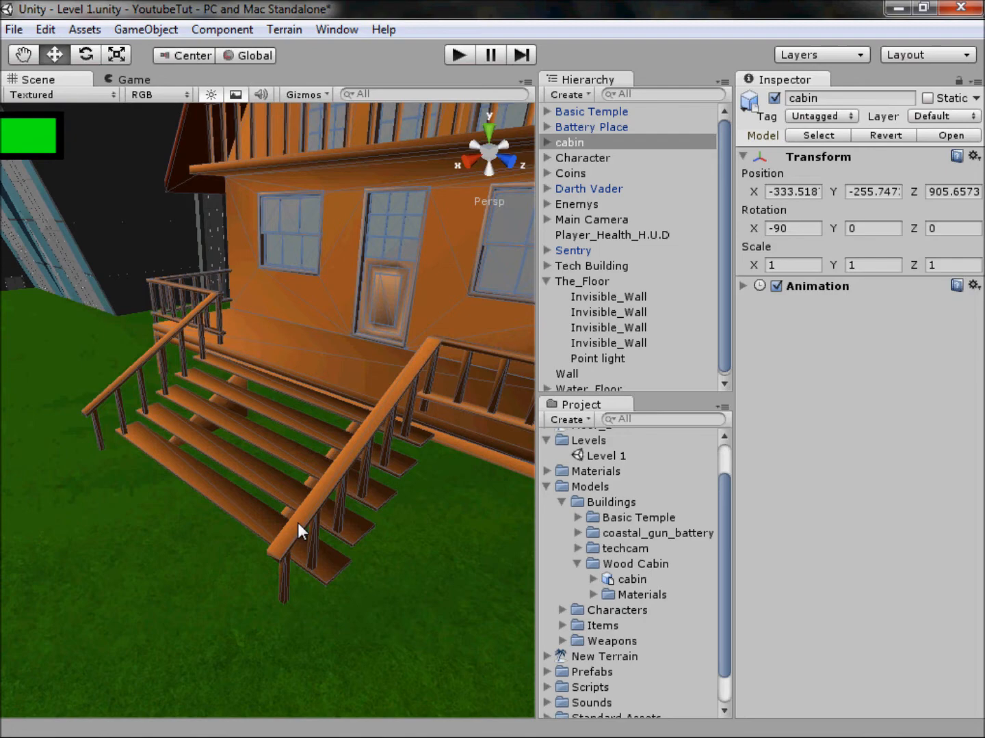
{"action": "left_click_drag", "start_coordinate": [202, 471], "coordinate": [379, 253], "text": "alt"}
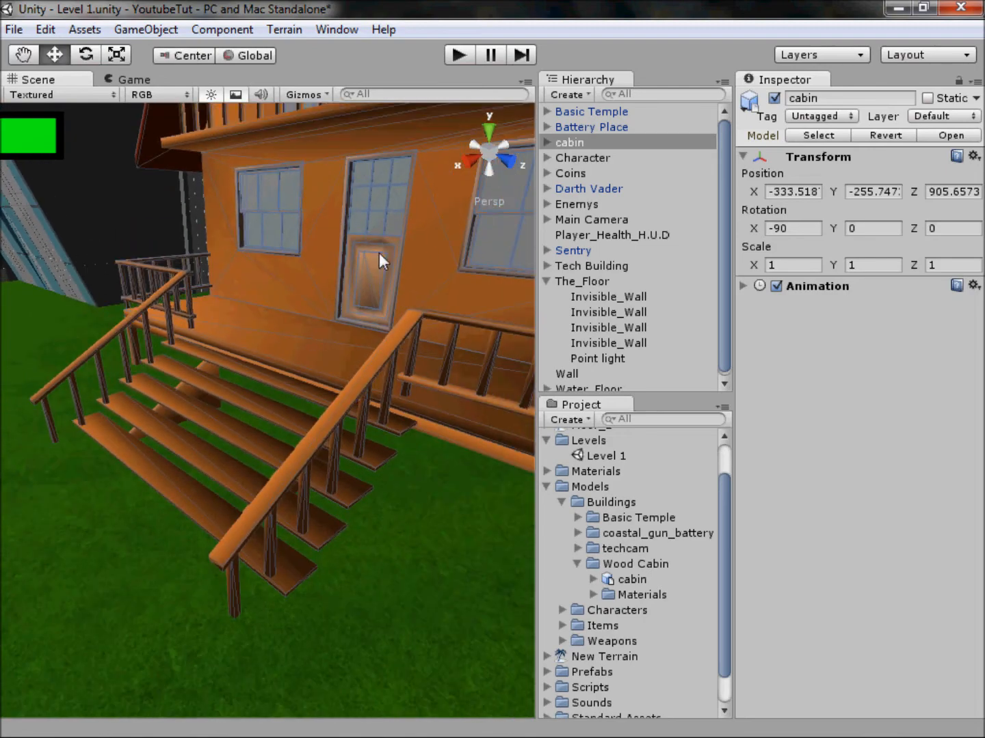
{"action": "left_click", "coordinate": [480, 163]}
{"action": "middle_click_drag", "start_coordinate": [323, 360], "coordinate": [613, 59]}
{"action": "scroll", "coordinate": [311, 292], "scroll_direction": "down", "scroll_amount": 1}
{"action": "left_click_drag", "start_coordinate": [399, 243], "coordinate": [404, 254], "text": "alt"}
{"action": "middle_click_drag", "start_coordinate": [243, 292], "coordinate": [318, 322]}
{"action": "scroll", "coordinate": [456, 370], "scroll_direction": "down", "scroll_amount": 3}
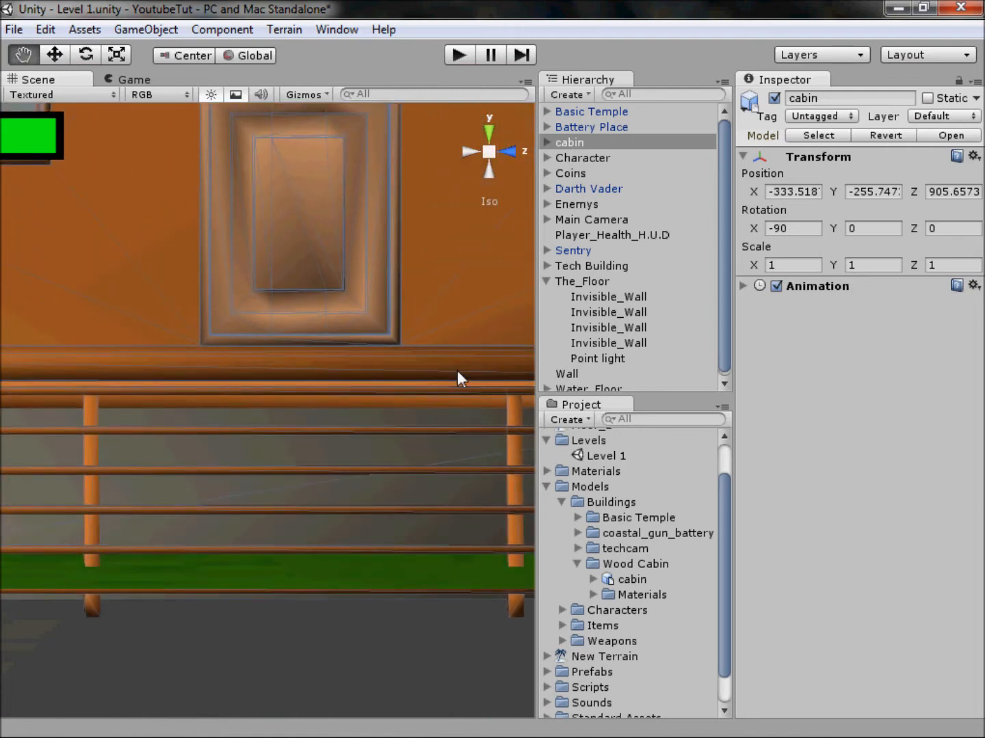
{"action": "left_click", "coordinate": [835, 189]}
{"action": "left_click_drag", "start_coordinate": [840, 190], "coordinate": [851, 195]}
{"action": "left_click", "coordinate": [494, 155]}
{"action": "left_click_drag", "start_coordinate": [479, 176], "coordinate": [256, 456], "text": "alt"}
{"action": "middle_click_drag", "start_coordinate": [255, 456], "coordinate": [393, 428]}
{"action": "scroll", "coordinate": [310, 489], "scroll_direction": "down", "scroll_amount": 8}
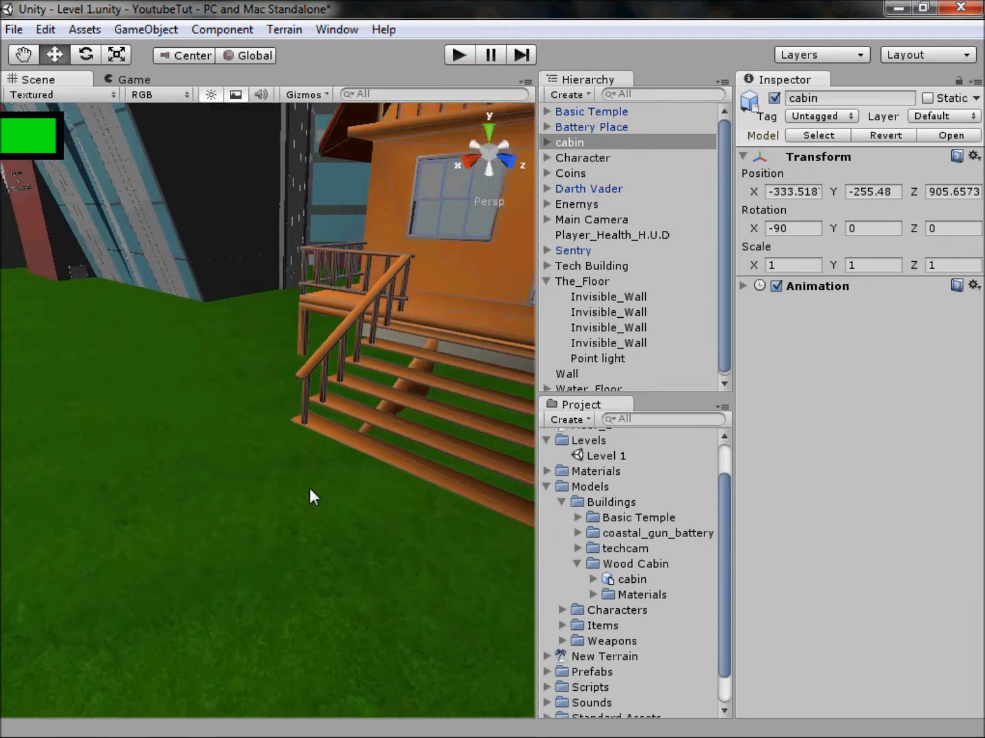
Increase the import scale factor of the coastal_gun_battery model used for Battery Place and apply the import settings.
{"action": "middle_click_drag", "start_coordinate": [205, 447], "coordinate": [690, 609]}
{"action": "scroll", "coordinate": [340, 335], "scroll_direction": "down", "scroll_amount": 5}
{"action": "middle_click_drag", "start_coordinate": [336, 397], "coordinate": [572, 409]}
{"action": "middle_click_drag", "start_coordinate": [363, 499], "coordinate": [391, 323]}
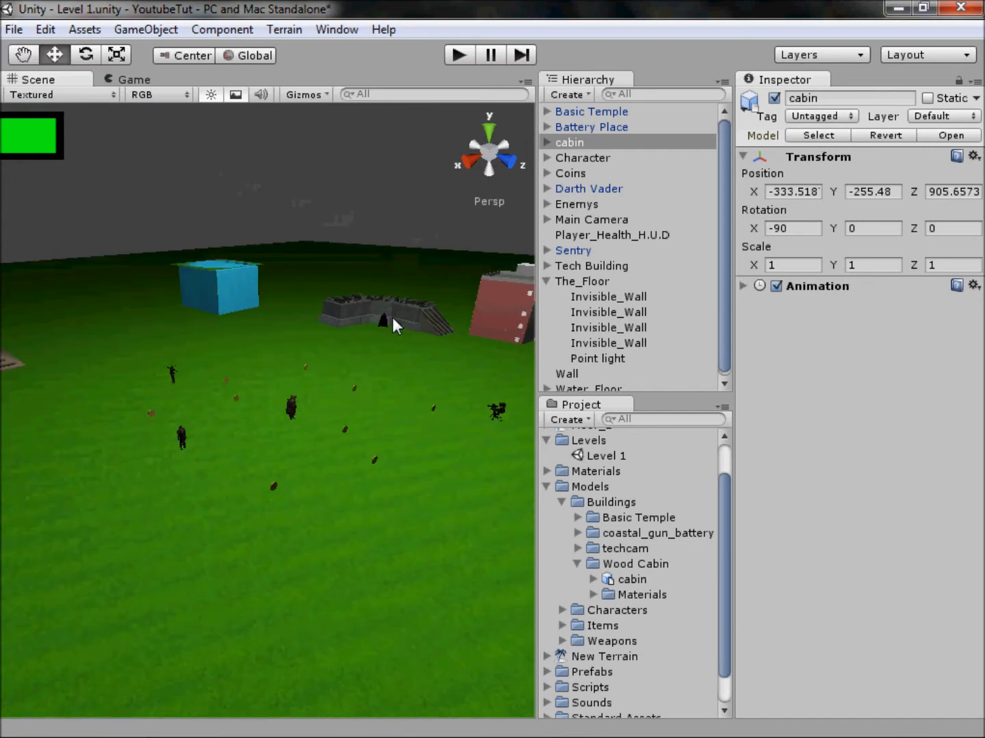
{"action": "left_click", "coordinate": [406, 313]}
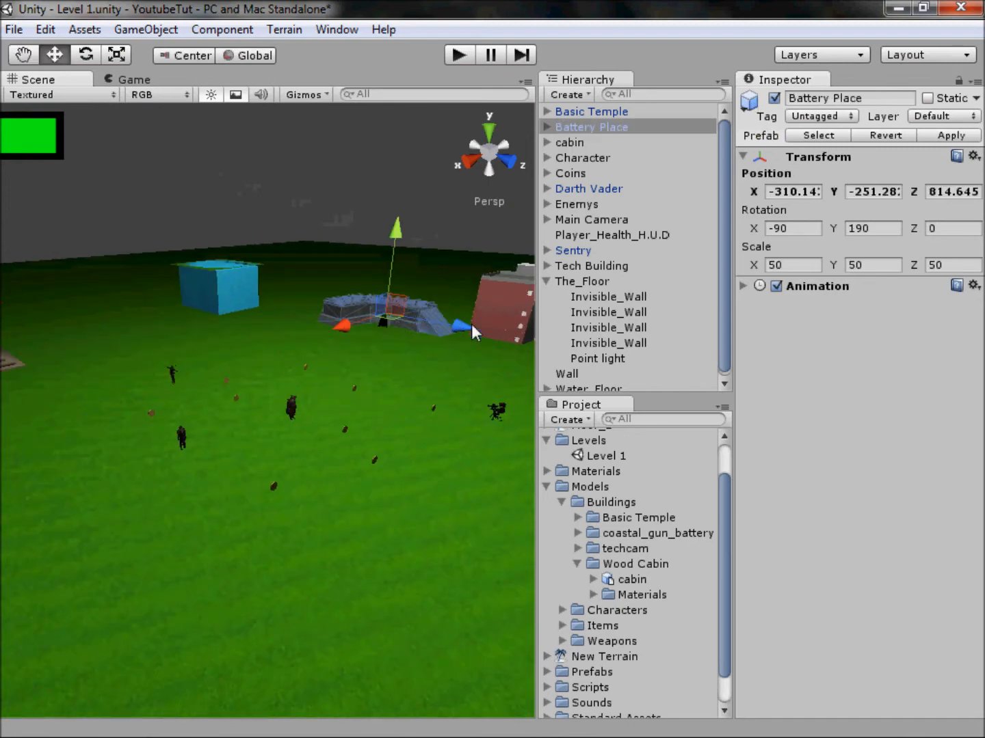
{"action": "left_click", "coordinate": [576, 532]}
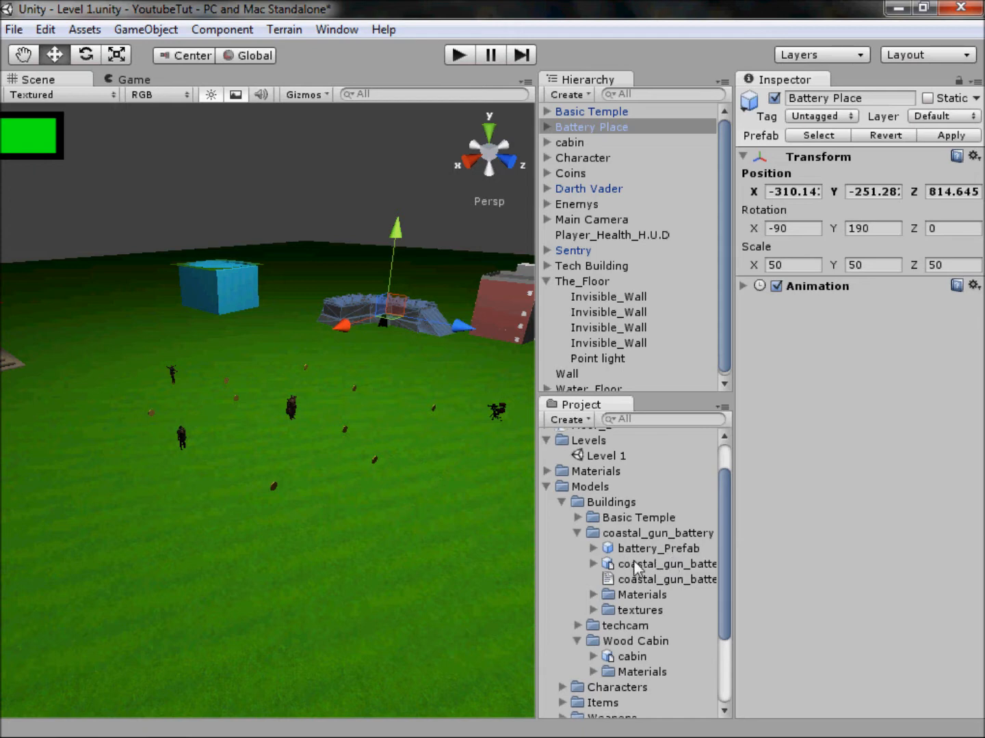
{"action": "left_click", "coordinate": [637, 565]}
{"action": "left_click", "coordinate": [889, 164]}
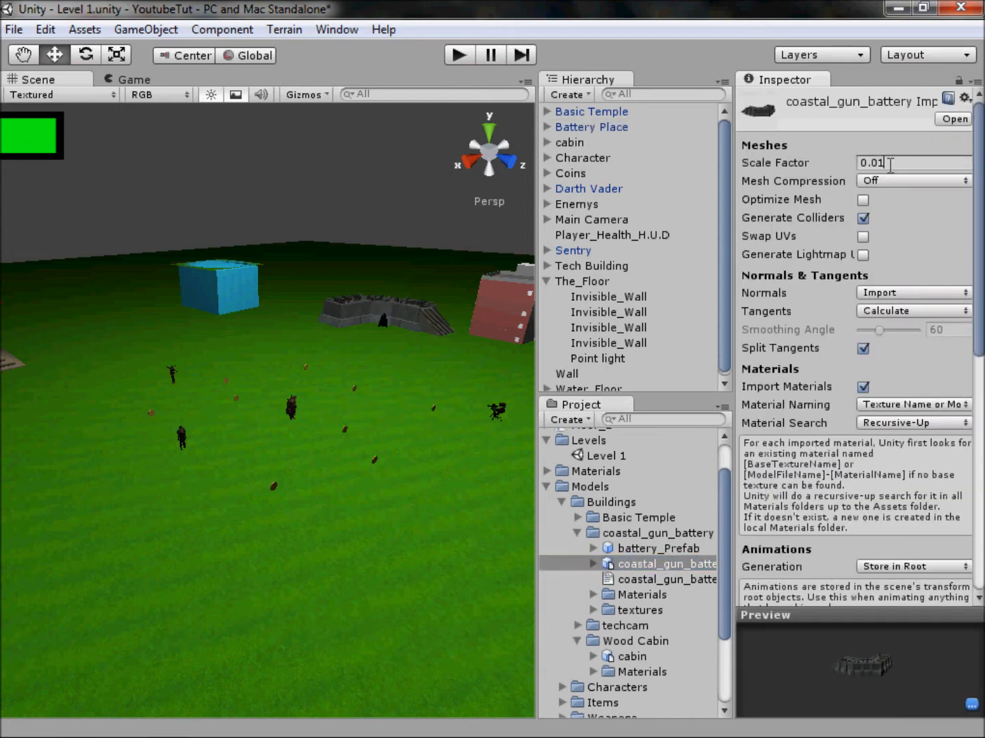
{"action": "scroll", "coordinate": [865, 496], "scroll_direction": "down", "scroll_amount": 10}
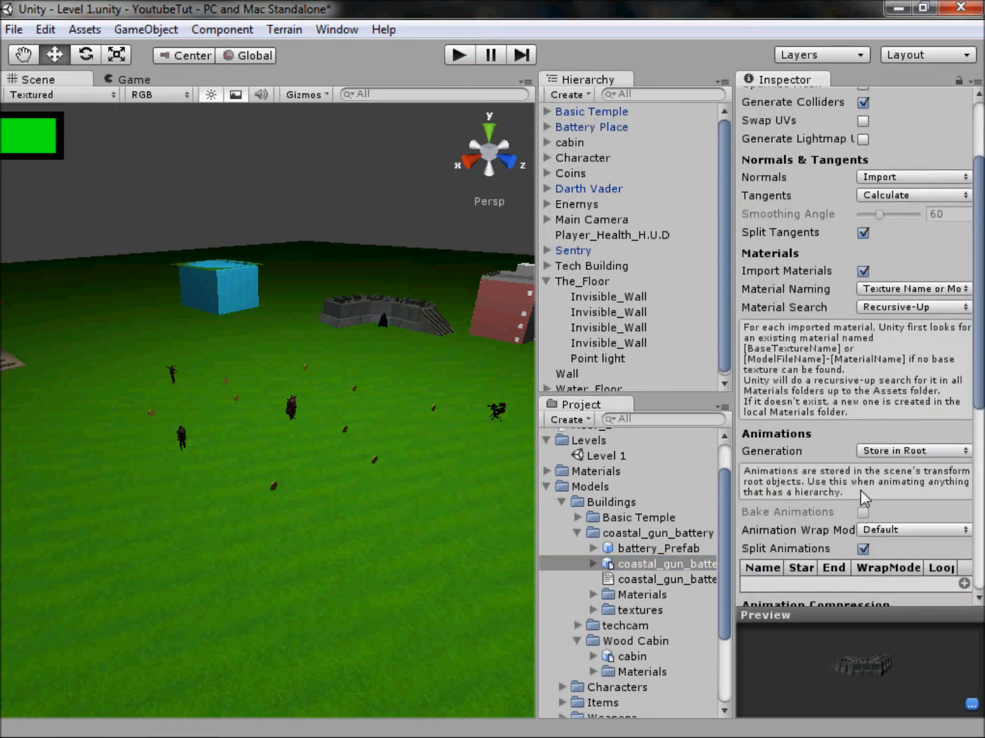
{"action": "left_click", "coordinate": [951, 472]}
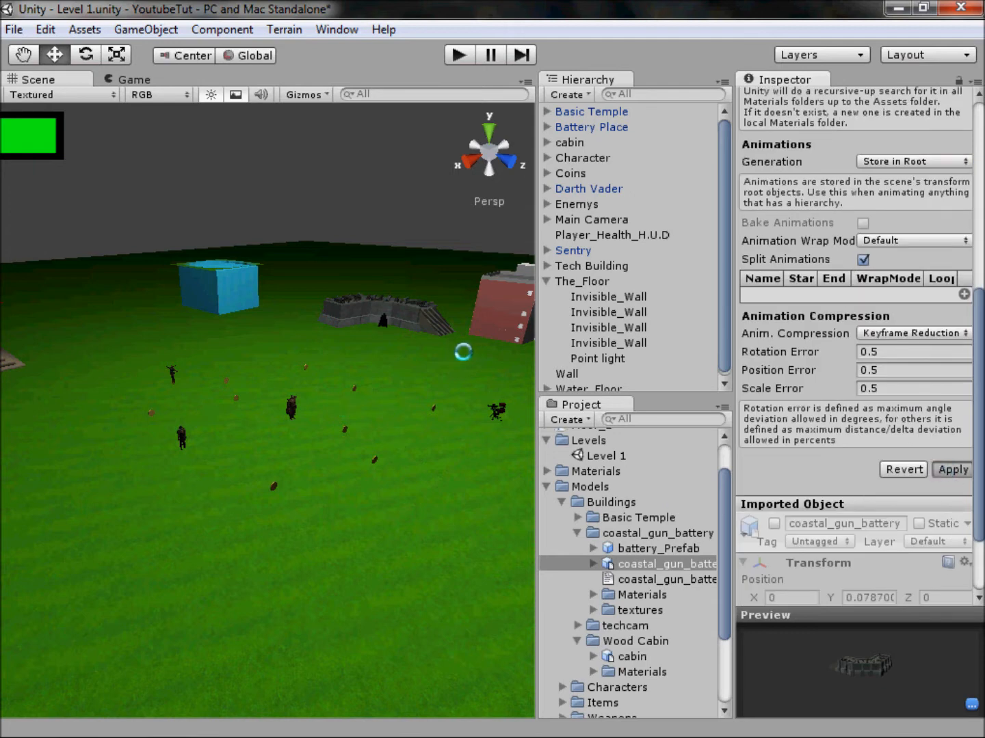
Move Battery Place into the far corner of the floor, to about X -539 and Z 581.
{"action": "middle_click_drag", "start_coordinate": [452, 356], "coordinate": [155, 301]}
{"action": "scroll", "coordinate": [154, 300], "scroll_direction": "down", "scroll_amount": 3}
{"action": "scroll", "coordinate": [155, 301], "scroll_direction": "down", "scroll_amount": 3}
{"action": "middle_click_drag", "start_coordinate": [212, 316], "coordinate": [298, 506]}
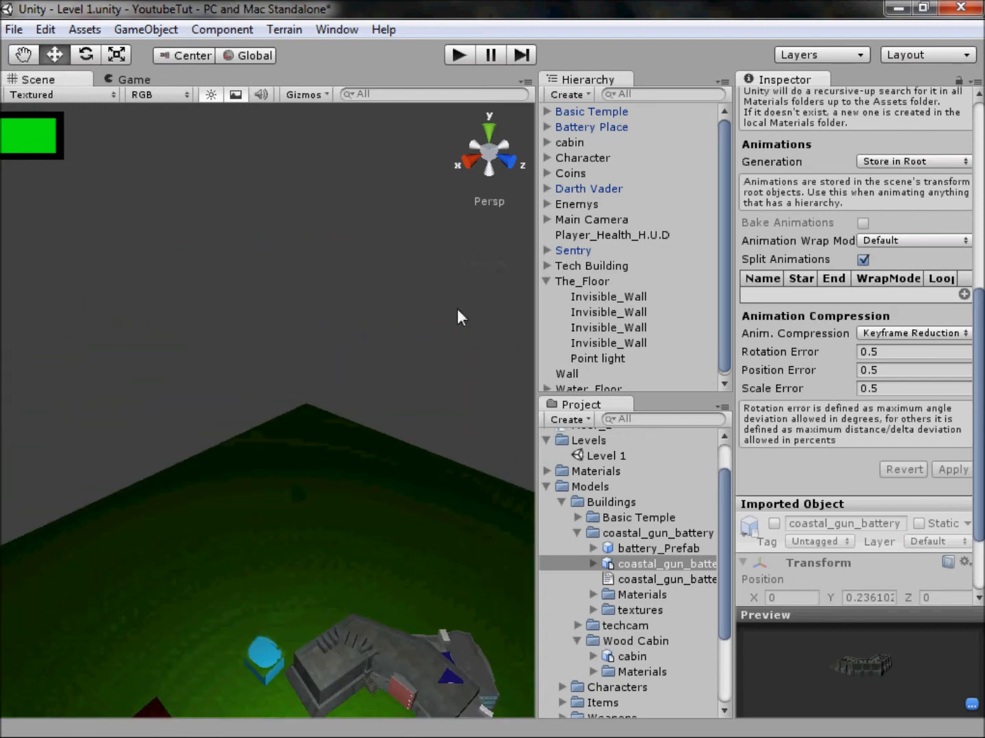
{"action": "left_click", "coordinate": [582, 127]}
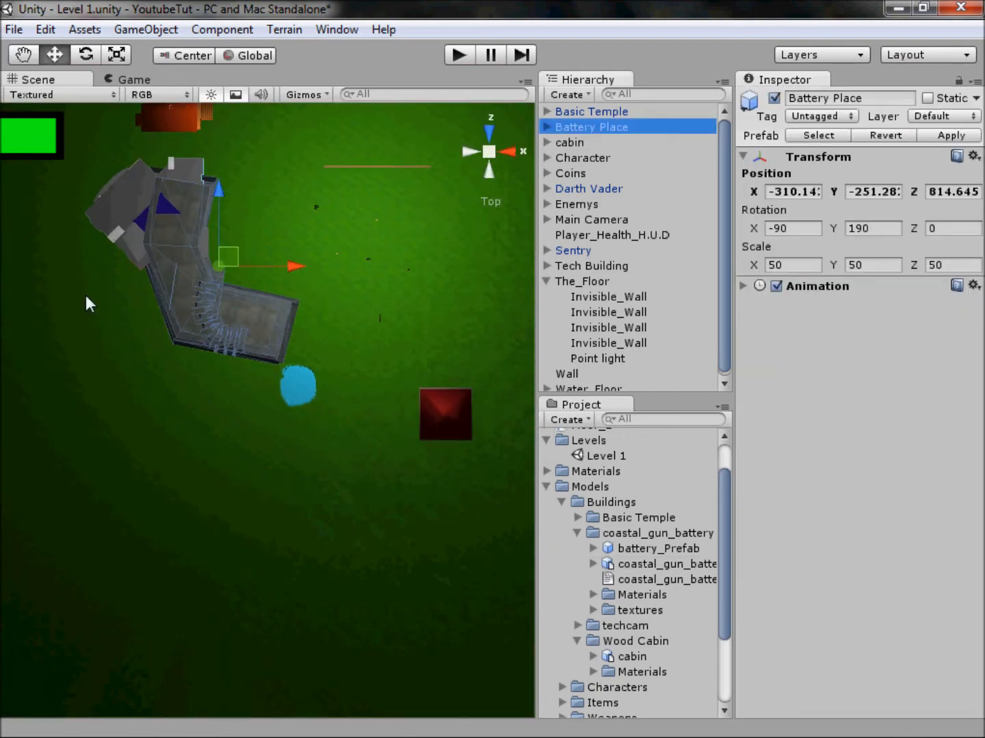
{"action": "key", "text": "f"}
{"action": "left_click_drag", "start_coordinate": [432, 330], "coordinate": [190, 576]}
{"action": "middle_click_drag", "start_coordinate": [204, 533], "coordinate": [234, 452]}
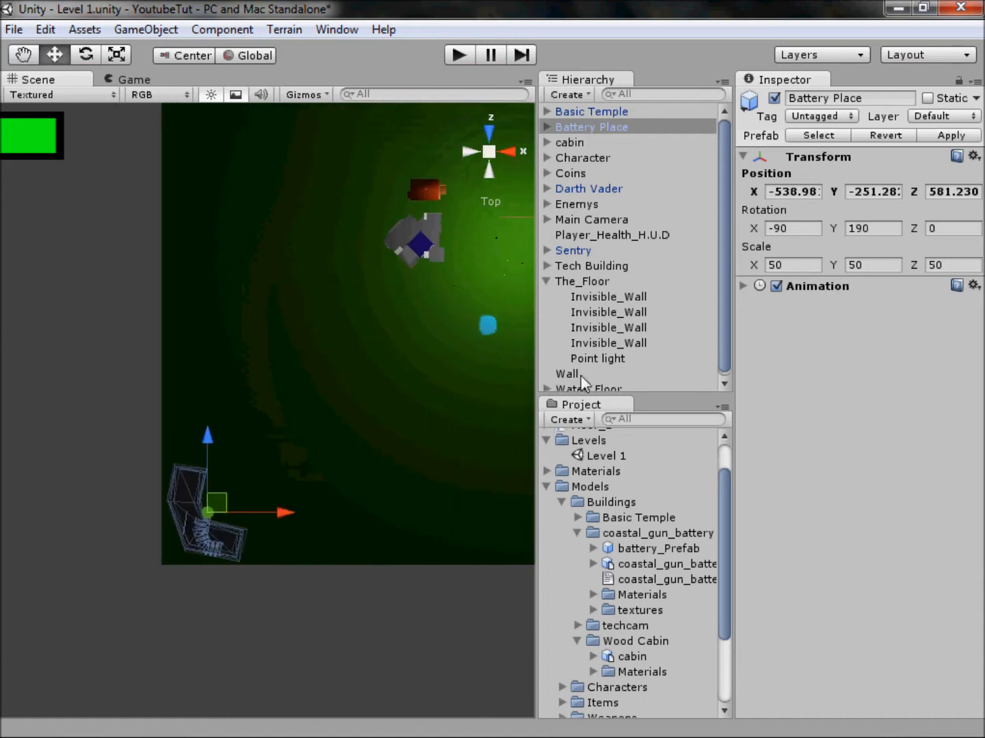
Duplicate the range-500 point light and place the copy over Battery Place, at about X 25.8 and Z 34.6.
{"action": "left_click", "coordinate": [597, 360]}
{"action": "key", "text": "ctrl+d"}
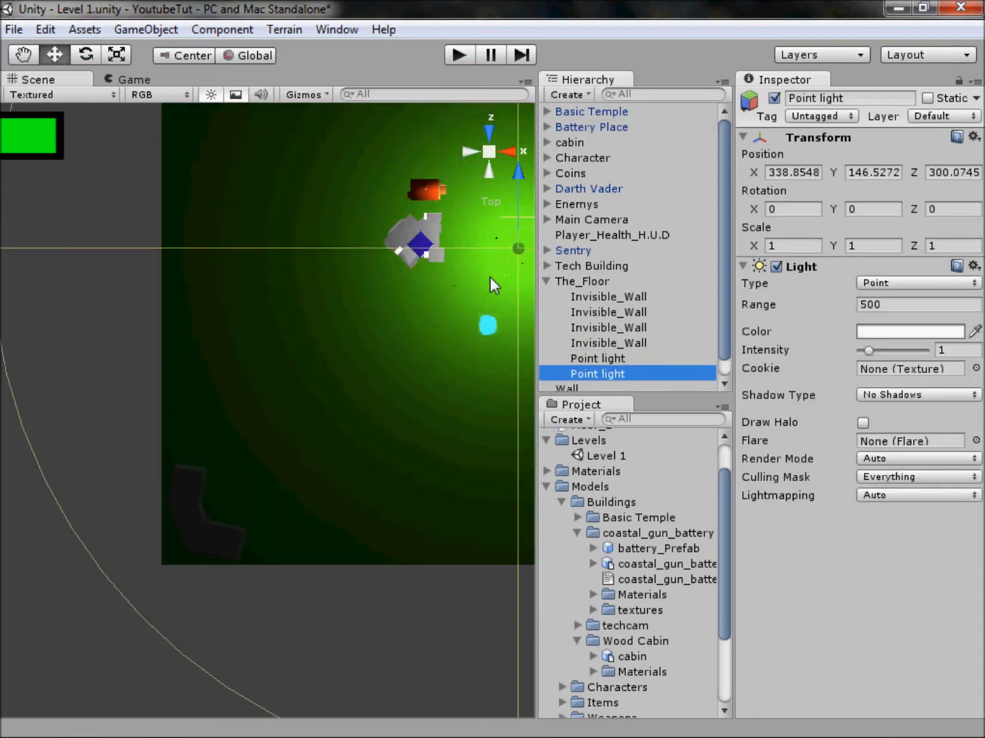
{"action": "left_click_drag", "start_coordinate": [531, 230], "coordinate": [201, 513]}
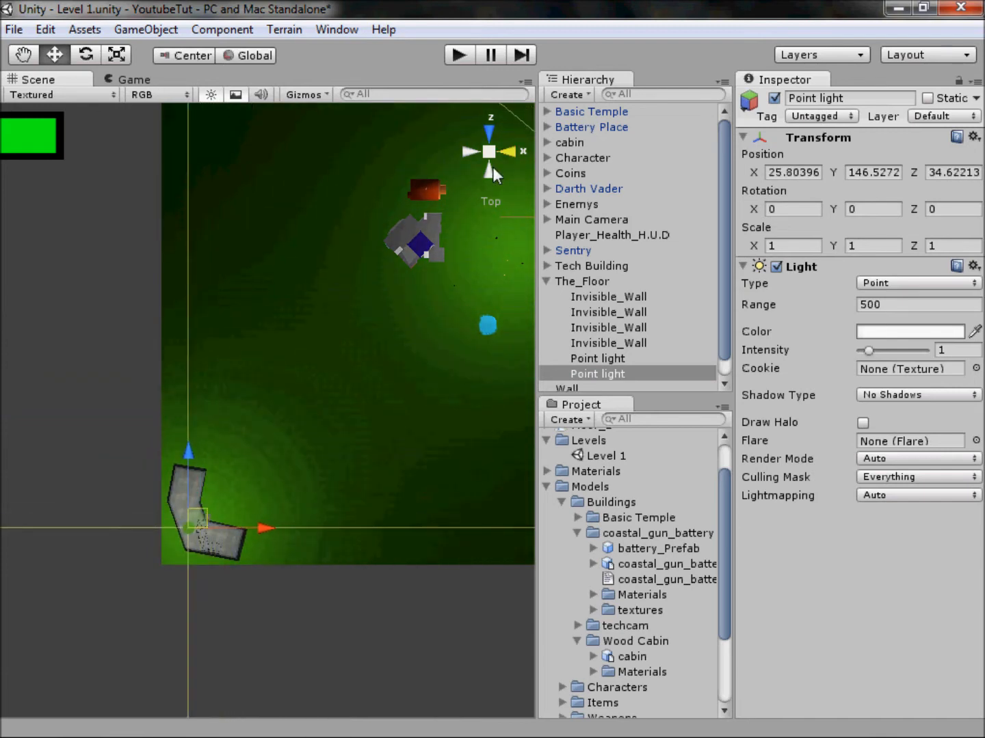
Reduce the range of the duplicated point light and lower it toward Battery Place.
{"action": "left_click_drag", "start_coordinate": [140, 402], "coordinate": [303, 247], "text": "alt"}
{"action": "scroll", "coordinate": [303, 248], "scroll_direction": "up", "scroll_amount": 2}
{"action": "left_click", "coordinate": [882, 306]}
{"action": "left_click_drag", "start_coordinate": [869, 305], "coordinate": [787, 306]}
{"action": "type", "text": "3"}
{"action": "left_click_drag", "start_coordinate": [299, 203], "coordinate": [310, 305]}
{"action": "left_click", "coordinate": [366, 373]}
Examine the lighting on Battery Place up close and how the buildings are spread across the whole floor.
{"action": "scroll", "coordinate": [366, 372], "scroll_direction": "up", "scroll_amount": 2}
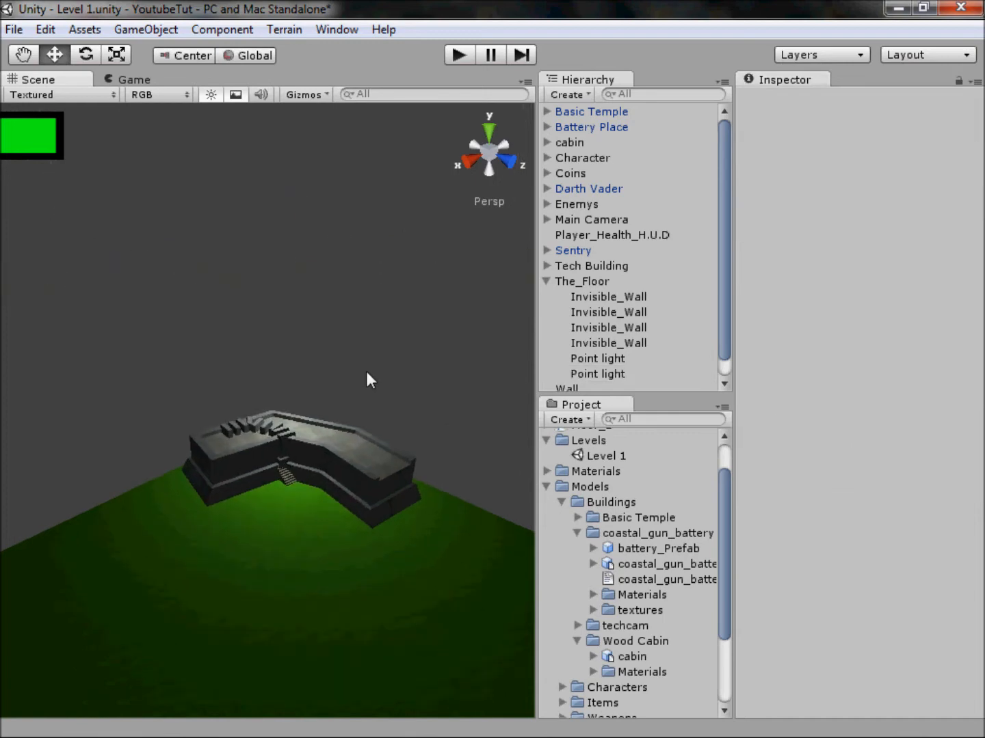
{"action": "left_click", "coordinate": [298, 434]}
{"action": "left_click", "coordinate": [347, 338]}
{"action": "scroll", "coordinate": [348, 339], "scroll_direction": "up", "scroll_amount": 6}
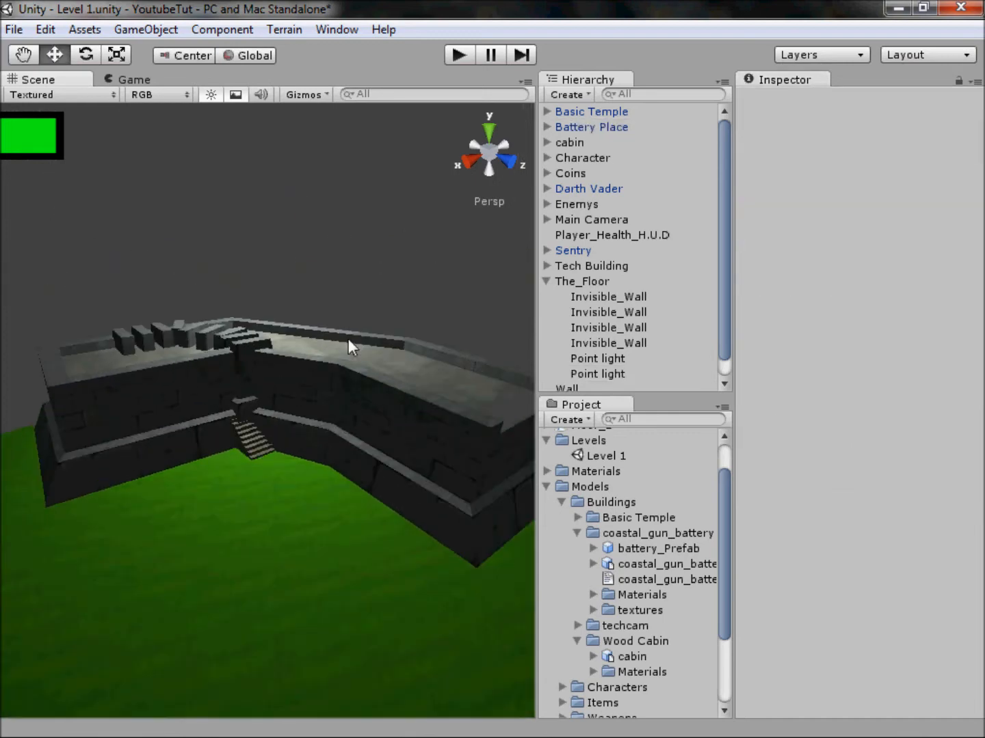
{"action": "scroll", "coordinate": [348, 338], "scroll_direction": "down", "scroll_amount": 3}
{"action": "left_click", "coordinate": [344, 381]}
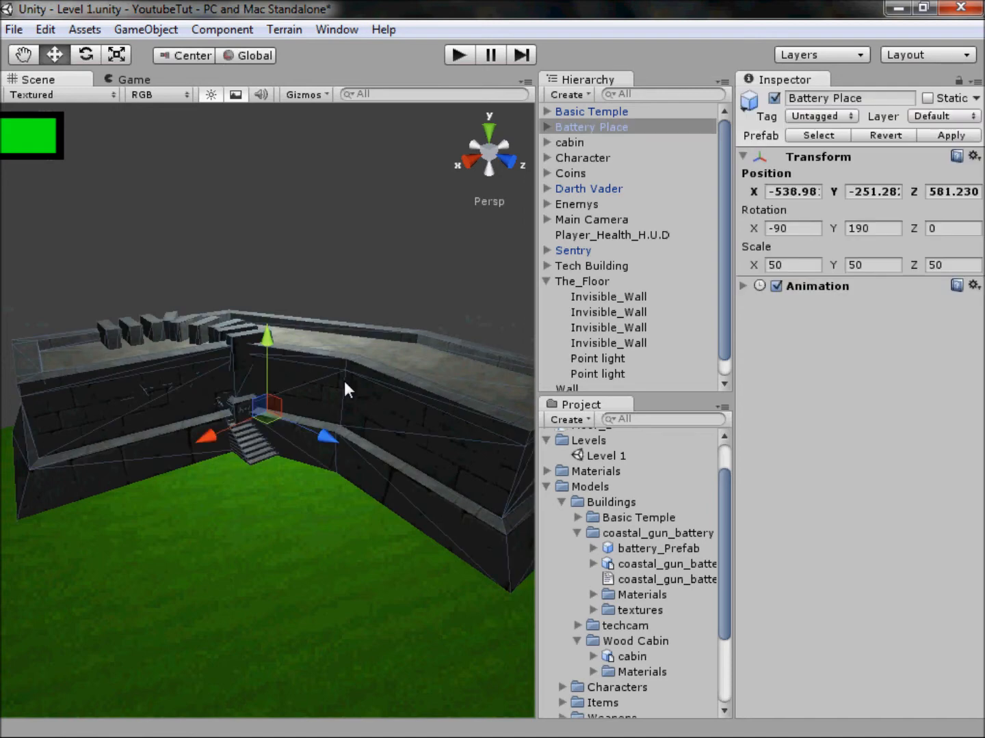
{"action": "left_click", "coordinate": [343, 380]}
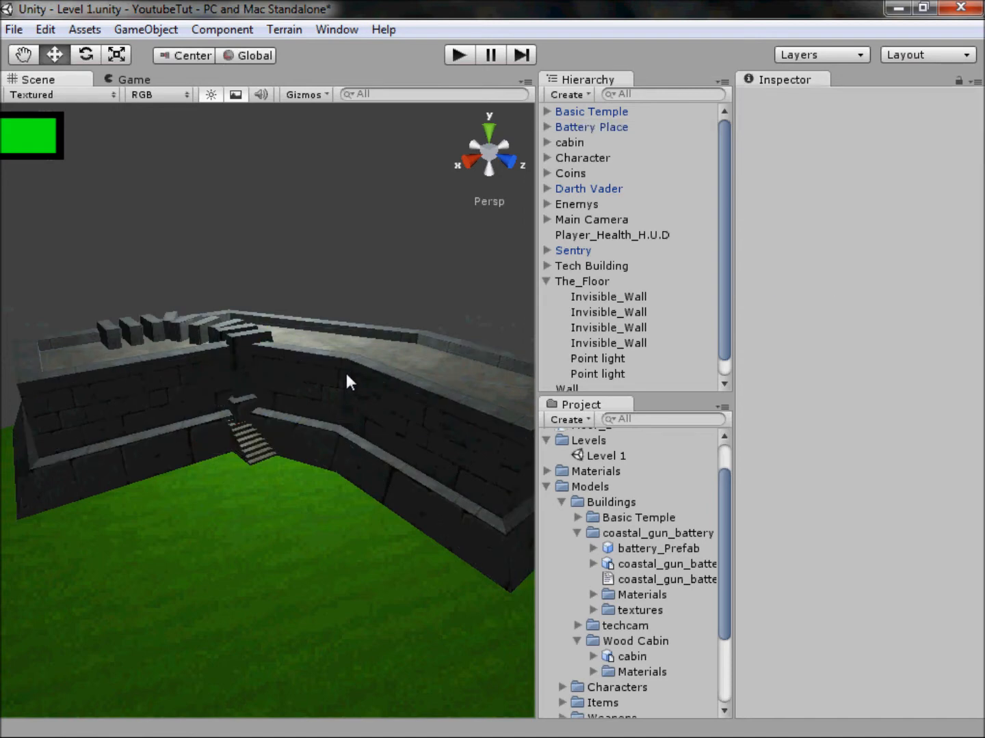
{"action": "scroll", "coordinate": [369, 318], "scroll_direction": "down", "scroll_amount": 3}
{"action": "scroll", "coordinate": [369, 318], "scroll_direction": "down", "scroll_amount": 8}
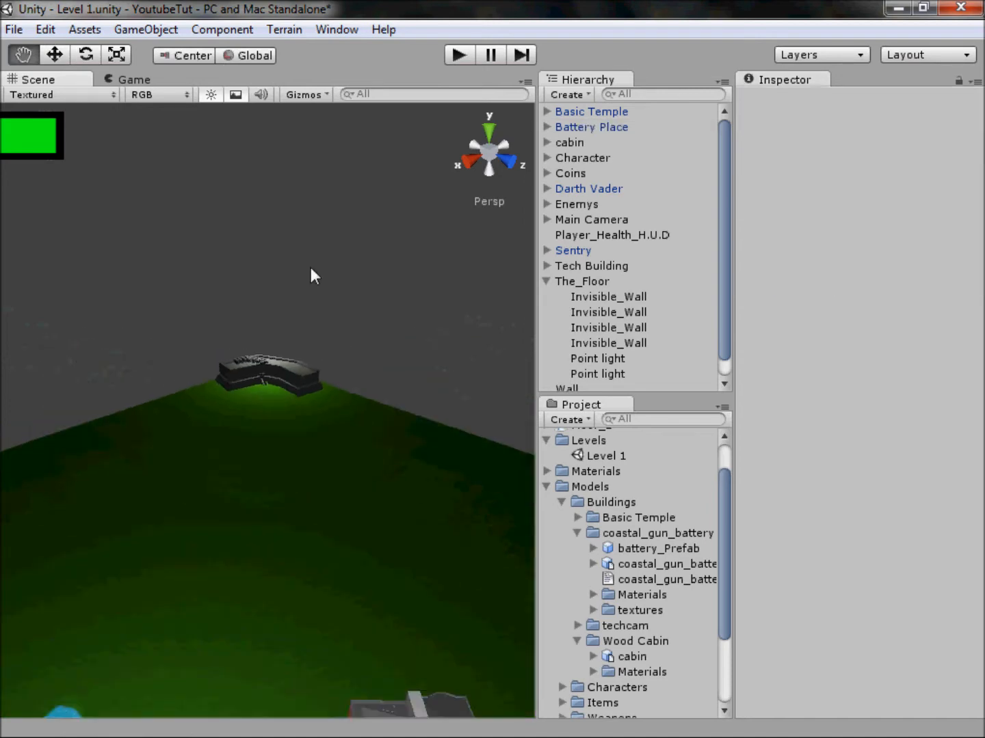
{"action": "scroll", "coordinate": [271, 232], "scroll_direction": "down", "scroll_amount": 3}
{"action": "middle_click_drag", "start_coordinate": [272, 233], "coordinate": [284, 637]}
{"action": "scroll", "coordinate": [293, 457], "scroll_direction": "up", "scroll_amount": 5}
{"action": "middle_click_drag", "start_coordinate": [293, 457], "coordinate": [348, 178]}
{"action": "scroll", "coordinate": [331, 299], "scroll_direction": "up", "scroll_amount": 1}
{"action": "middle_click_drag", "start_coordinate": [331, 299], "coordinate": [358, 330]}
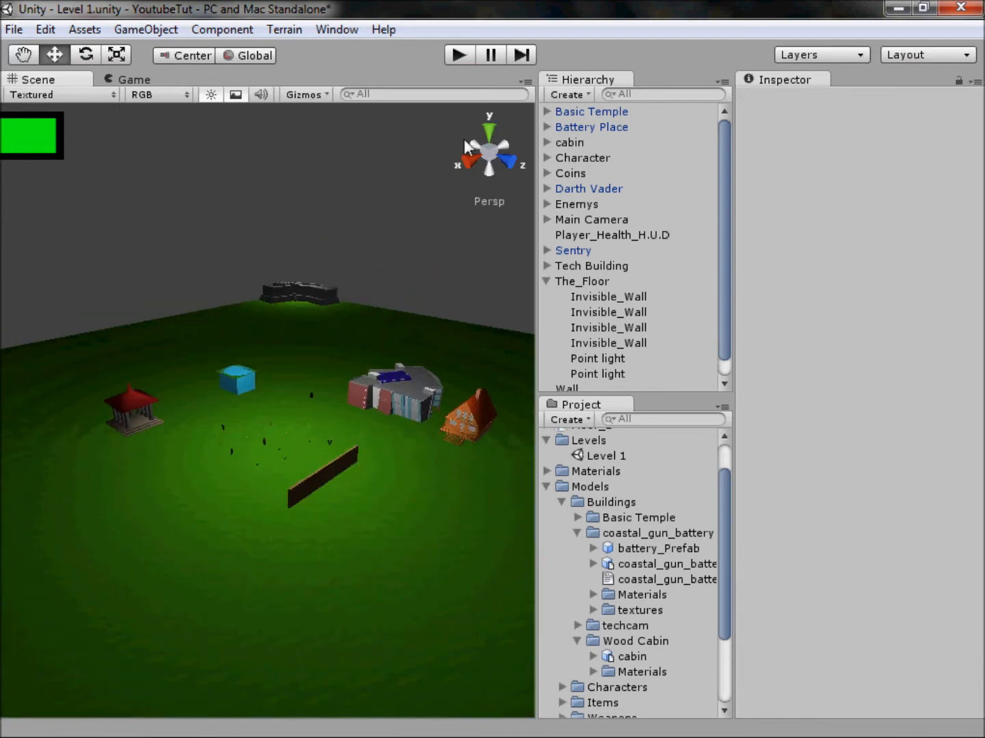
Move the whole cabin in top view to a distant part of the floor, at about X -126 and Z 1077.
{"action": "left_click", "coordinate": [489, 130]}
{"action": "middle_click_drag", "start_coordinate": [450, 367], "coordinate": [208, 608]}
{"action": "scroll", "coordinate": [153, 506], "scroll_direction": "up", "scroll_amount": 4}
{"action": "middle_click_drag", "start_coordinate": [127, 461], "coordinate": [187, 404]}
{"action": "scroll", "coordinate": [185, 408], "scroll_direction": "up", "scroll_amount": 4}
{"action": "middle_click_drag", "start_coordinate": [151, 480], "coordinate": [252, 647]}
{"action": "left_click", "coordinate": [200, 410]}
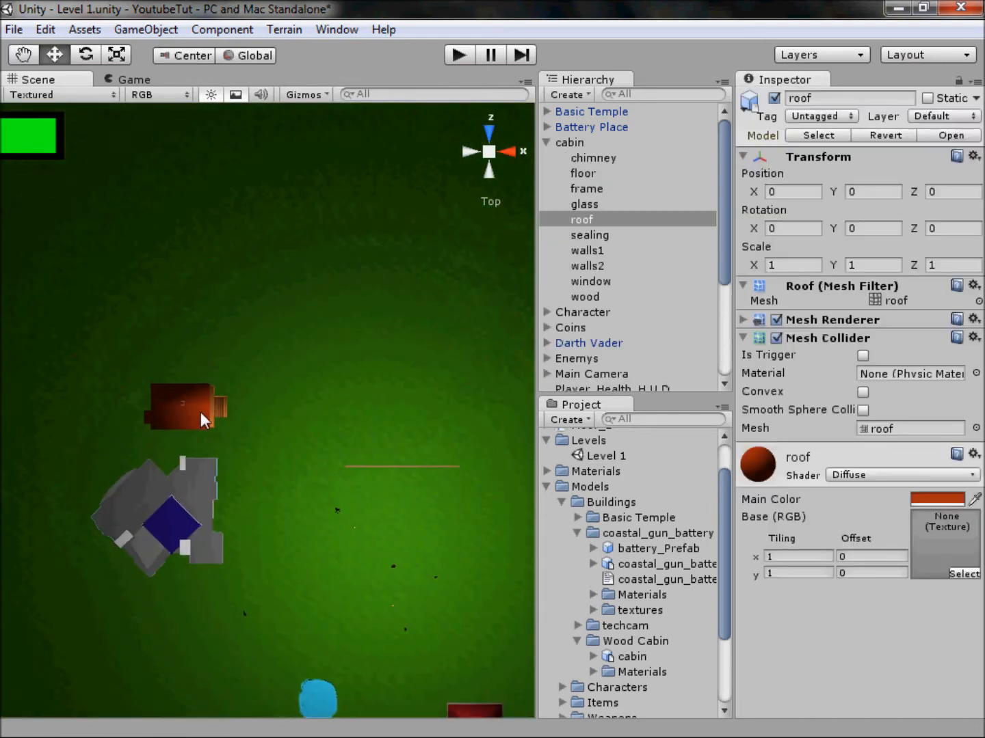
{"action": "left_click", "coordinate": [581, 128]}
{"action": "left_click", "coordinate": [583, 140]}
{"action": "middle_click_drag", "start_coordinate": [357, 402], "coordinate": [247, 532]}
{"action": "scroll", "coordinate": [232, 513], "scroll_direction": "down", "scroll_amount": 5}
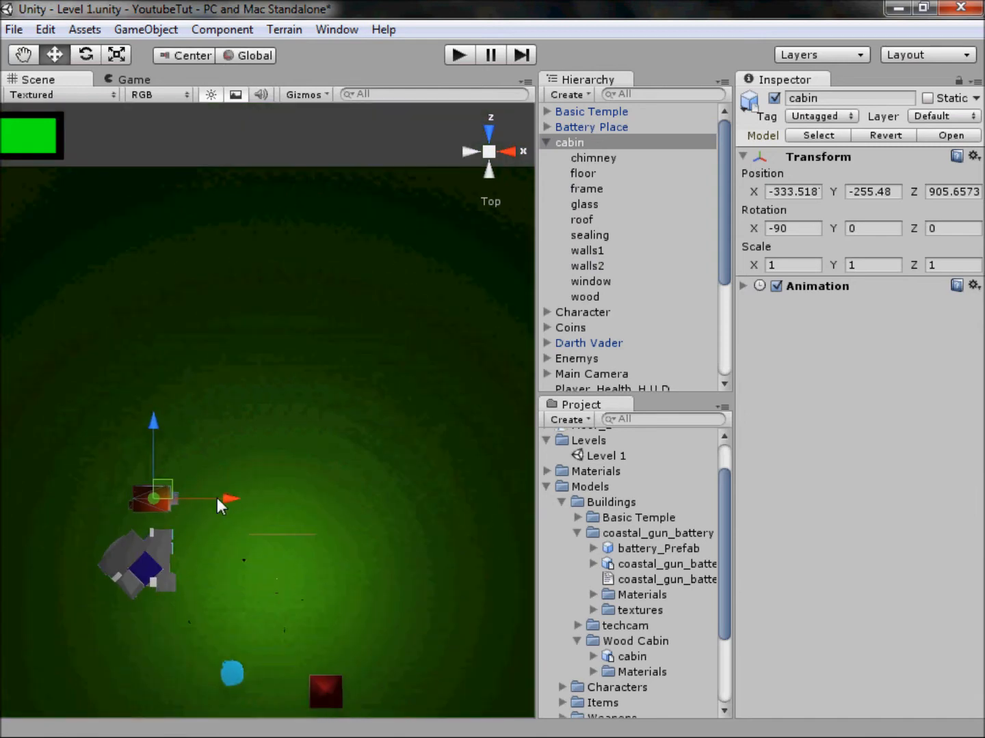
{"action": "left_click_drag", "start_coordinate": [191, 467], "coordinate": [397, 292]}
Rotate the cabin about its vertical axis to about Y 102.2 so its front steps face the level's center.
{"action": "key", "text": "r"}
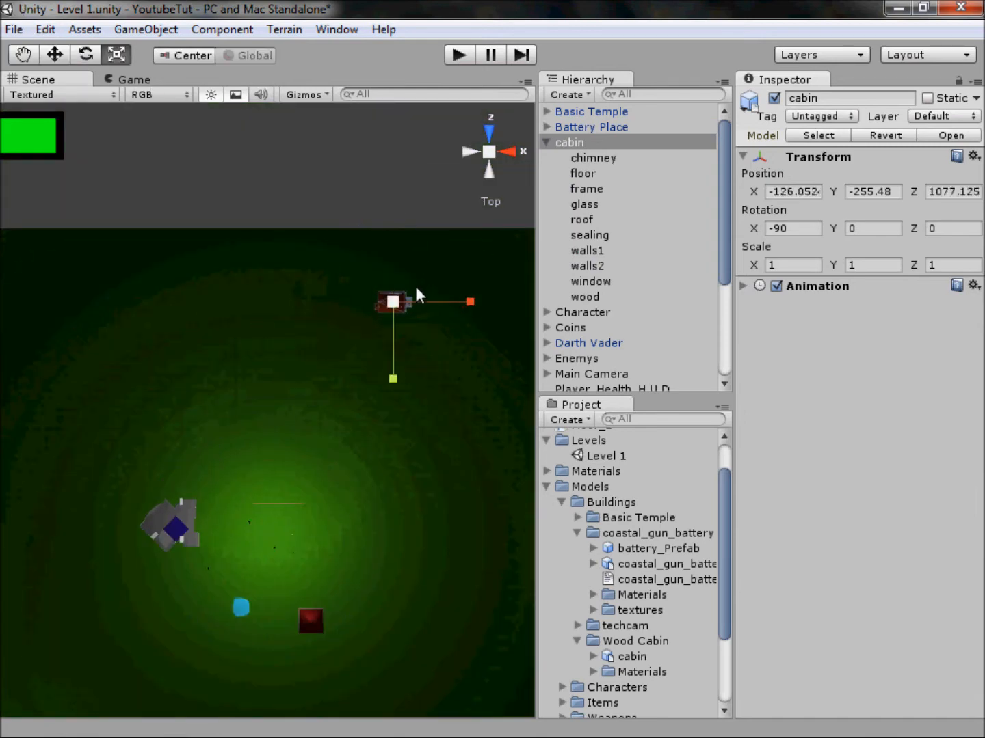
{"action": "key", "text": "e"}
{"action": "left_click_drag", "start_coordinate": [460, 261], "coordinate": [471, 571]}
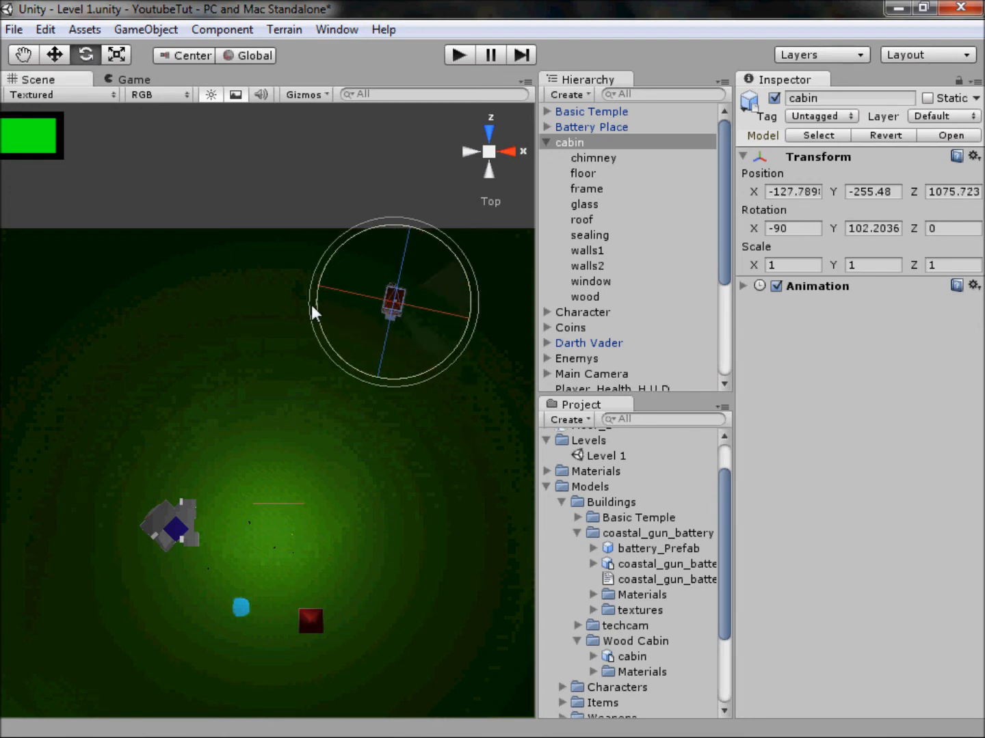
{"action": "left_click", "coordinate": [274, 175]}
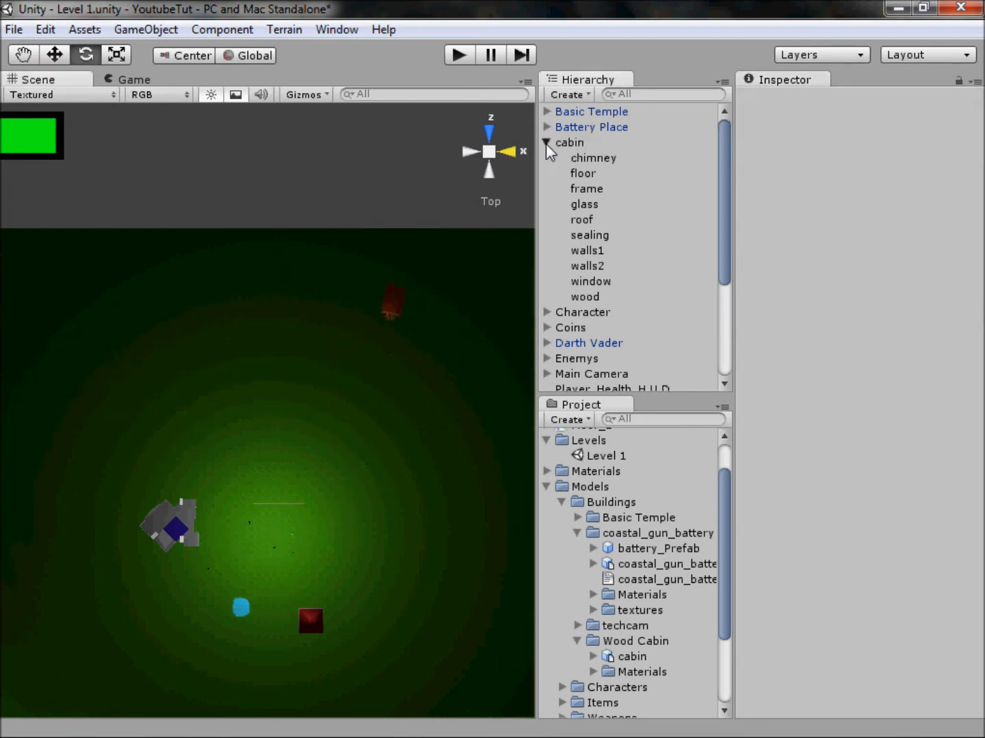
Collapse the cabin and The_Floor groups in the hierarchy and create an empty game object.
{"action": "left_click", "coordinate": [547, 142]}
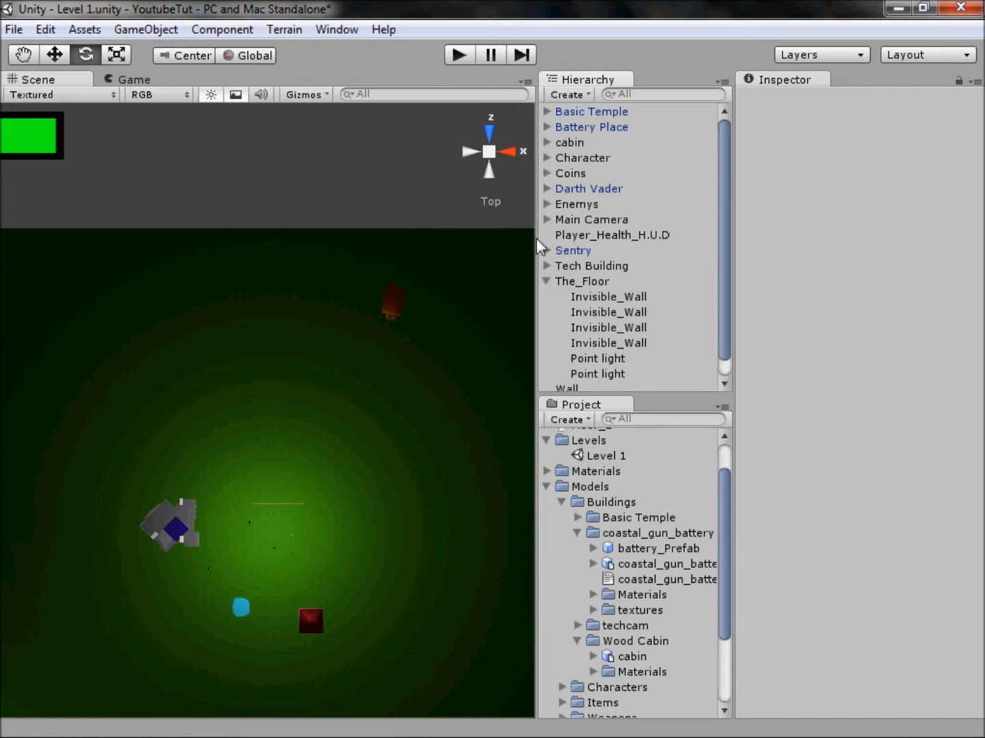
{"action": "left_click", "coordinate": [546, 281]}
{"action": "left_click", "coordinate": [146, 29]}
{"action": "left_click", "coordinate": [171, 51]}
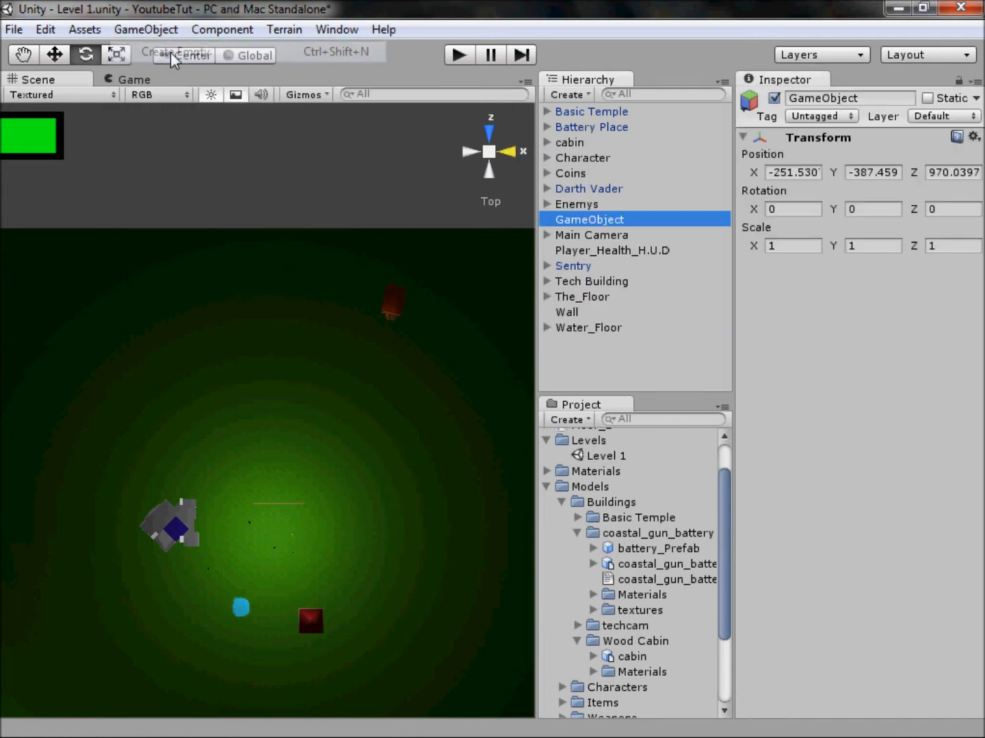
Rename the new empty game object to Landscapes.
{"action": "key", "text": "F2"}
{"action": "key", "text": "BackSpace"}
{"action": "type", "text": "Landscape"}
{"action": "key", "text": "Return"}
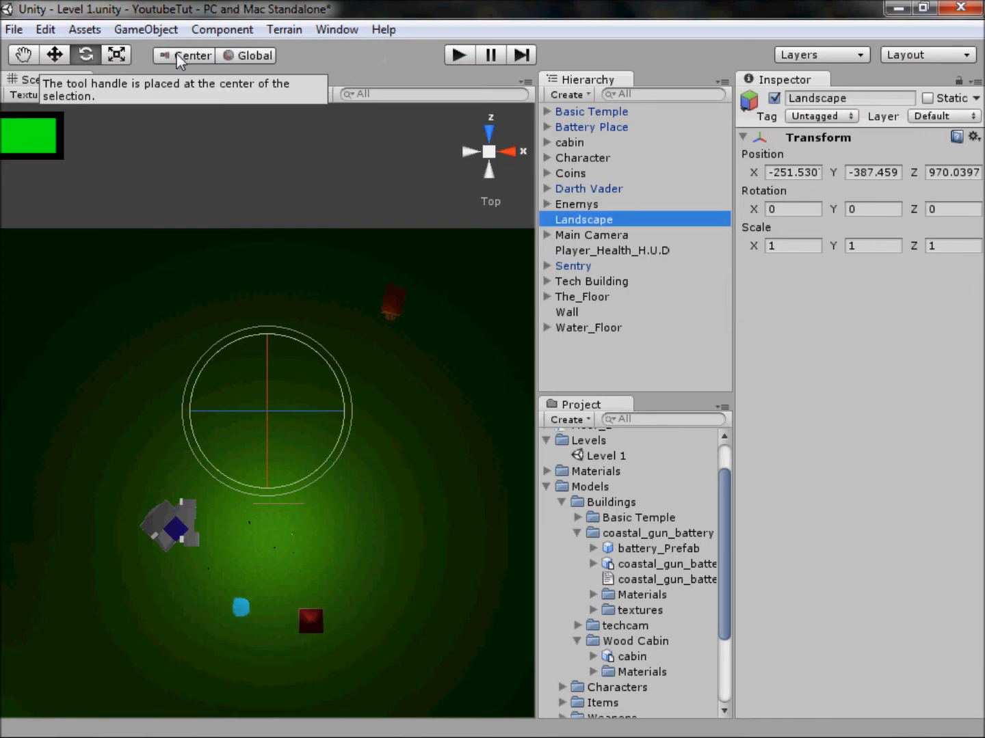
{"action": "key", "text": "F2"}
{"action": "left_click", "coordinate": [620, 219]}
{"action": "type", "text": "s"}
{"action": "key", "text": "Return"}
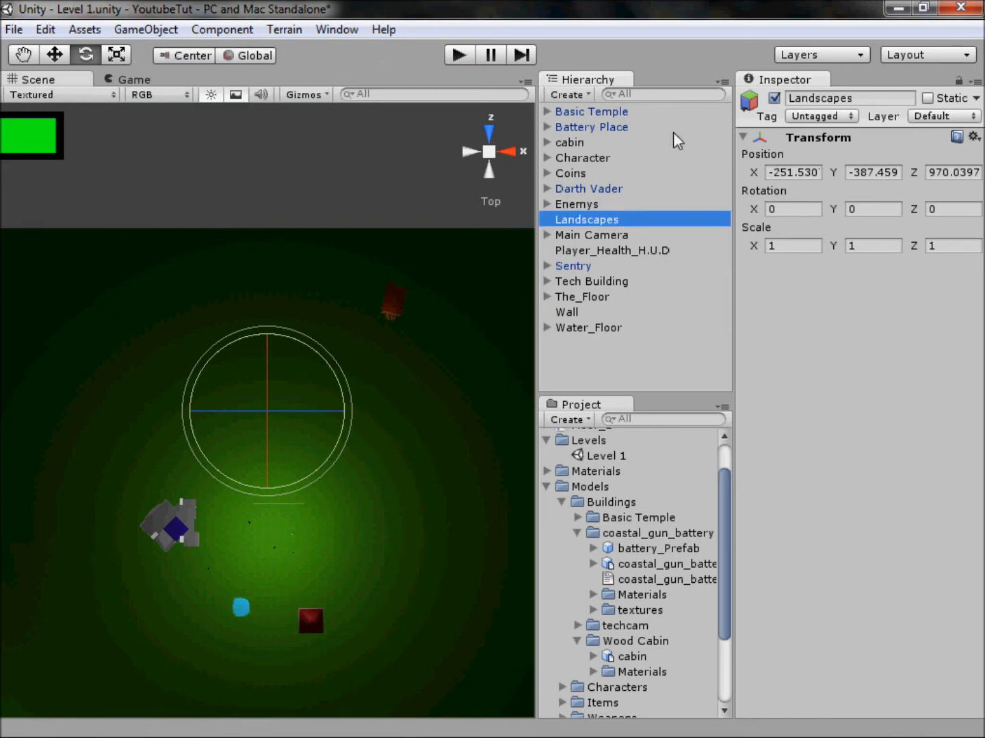
Parent Basic Temple, Battery Place, cabin, Tech Building, Wall and Water_Floor to Landscapes, and place Darth Vader inside the Enemys group.
{"action": "left_click", "coordinate": [594, 127]}
{"action": "left_click", "coordinate": [593, 113], "text": "ctrl"}
{"action": "left_click", "coordinate": [580, 142], "text": "ctrl"}
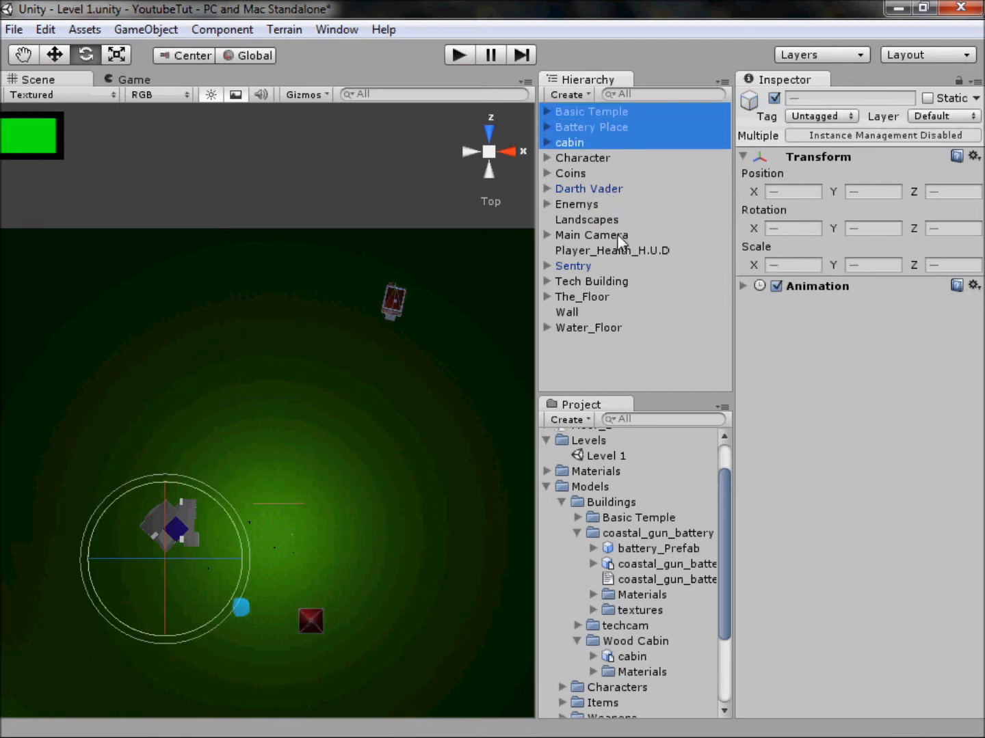
{"action": "left_click", "coordinate": [596, 280], "text": "ctrl"}
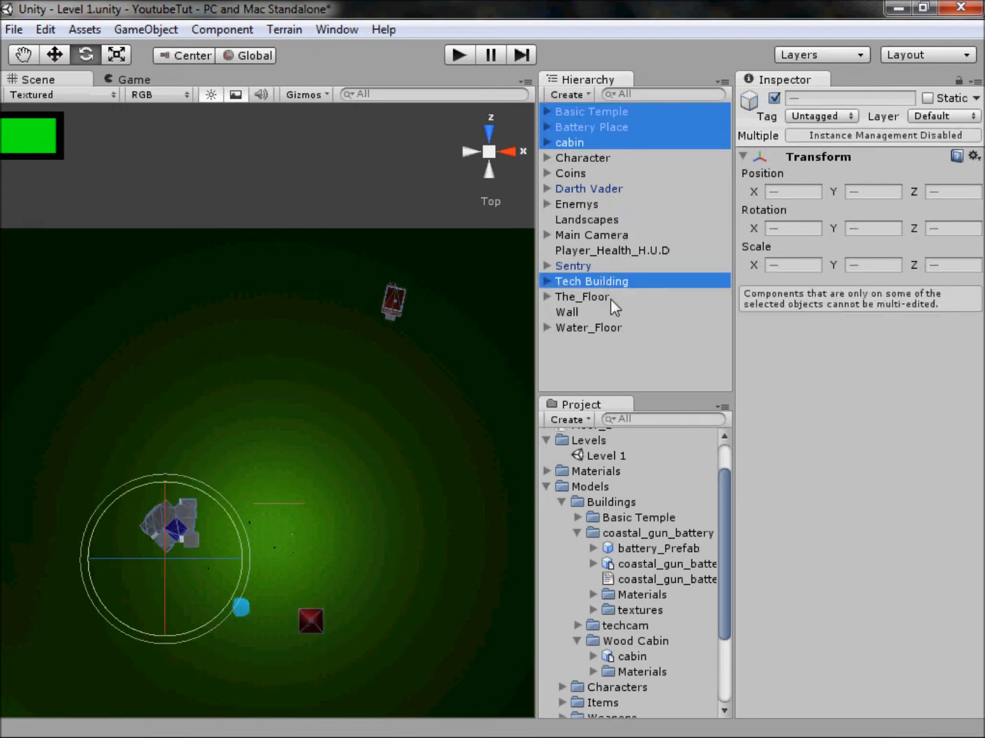
{"action": "left_click", "coordinate": [593, 311], "text": "ctrl"}
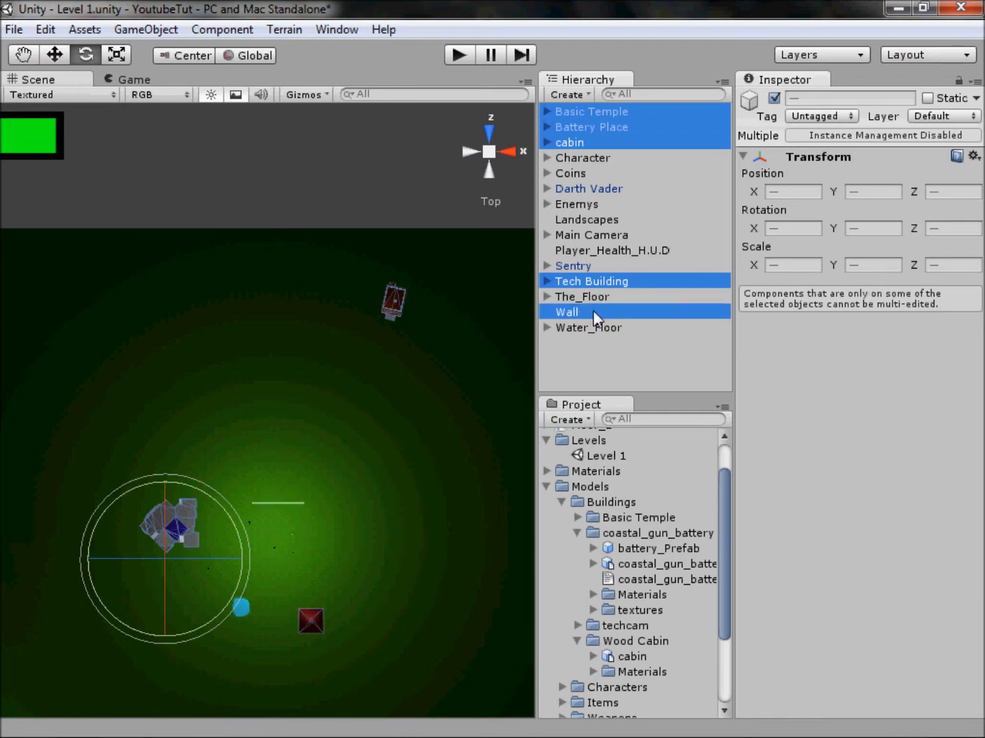
{"action": "left_click", "coordinate": [596, 329], "text": "ctrl"}
{"action": "left_click_drag", "start_coordinate": [594, 278], "coordinate": [618, 220]}
{"action": "left_click_drag", "start_coordinate": [582, 143], "coordinate": [601, 162]}
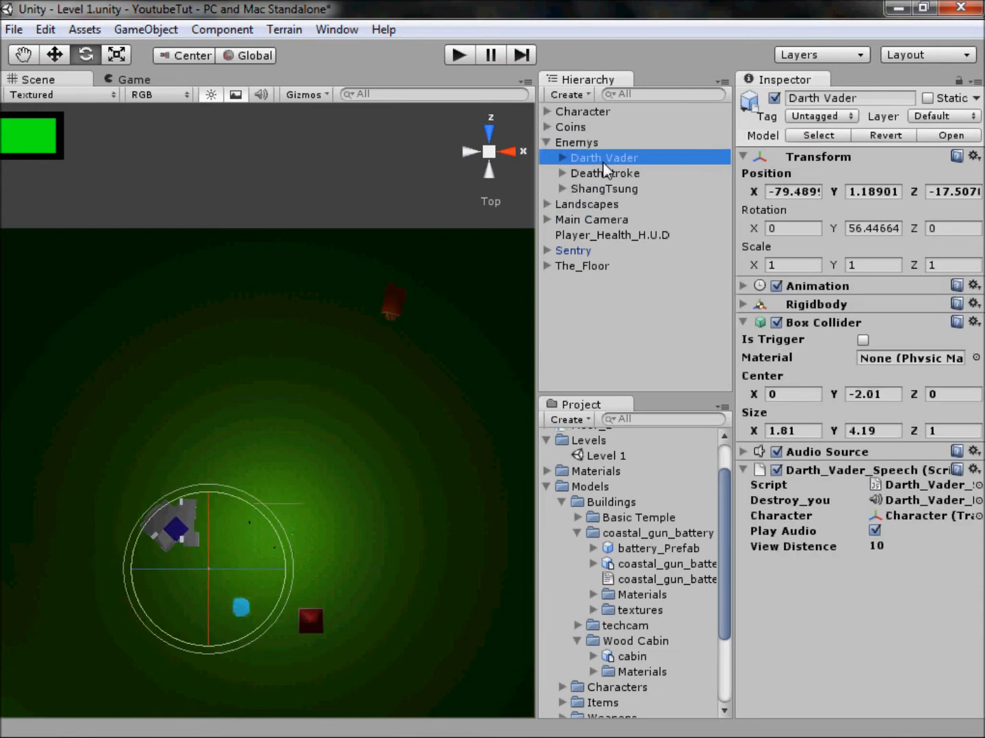
{"action": "left_click", "coordinate": [546, 142]}
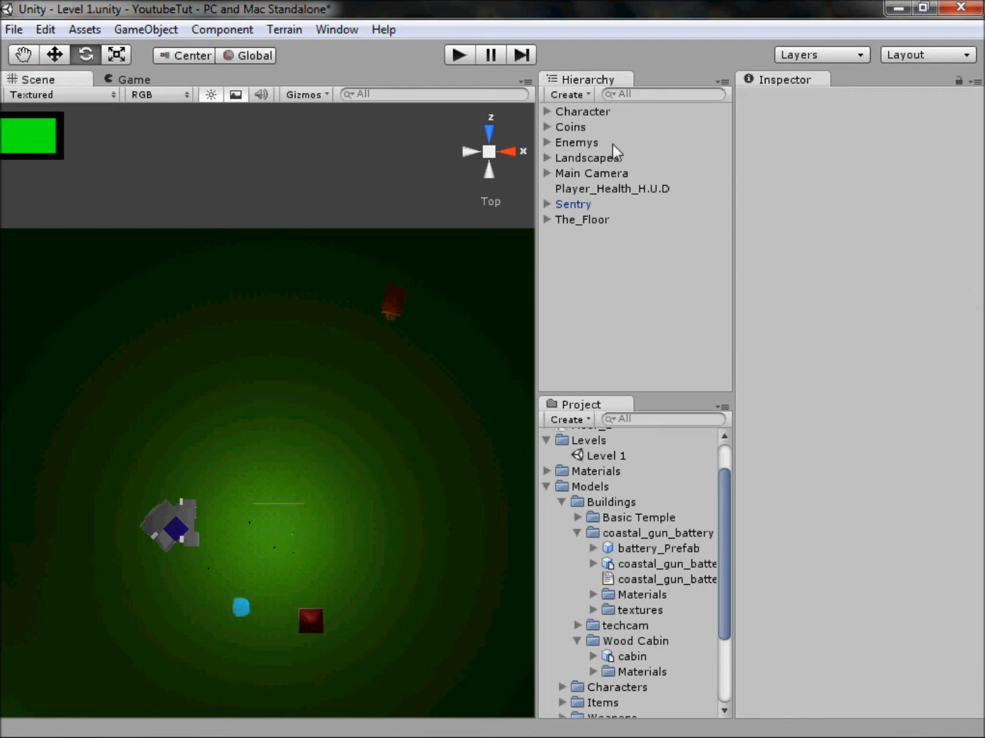
Expand The_Floor in the hierarchy and duplicate the point light at the middle of the level.
{"action": "left_click", "coordinate": [574, 220]}
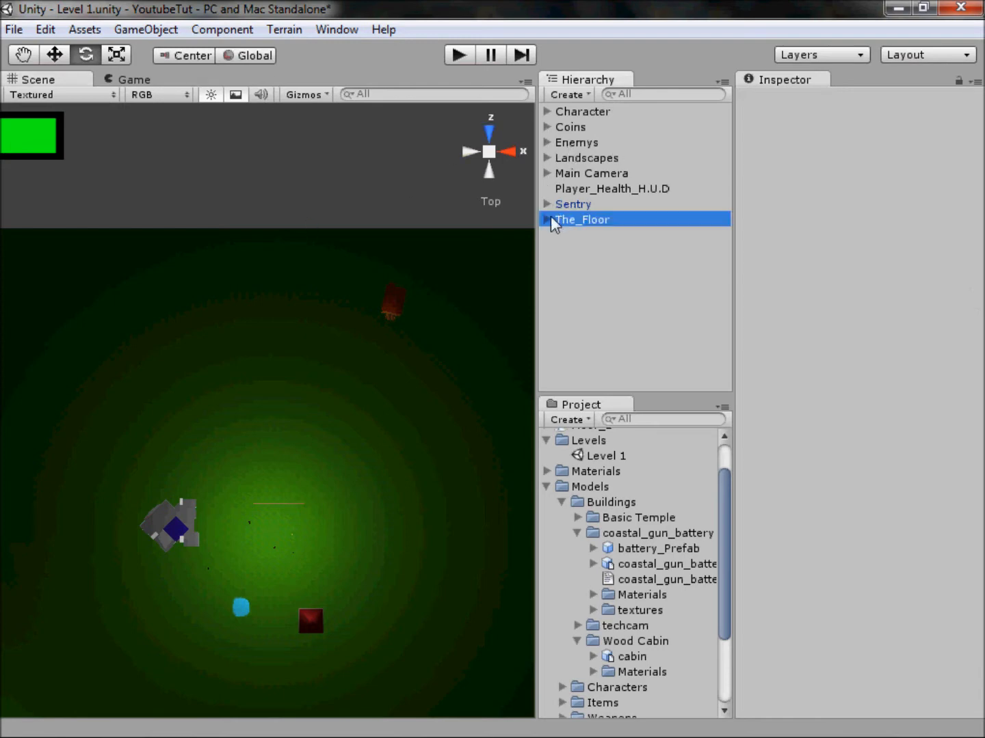
{"action": "left_click", "coordinate": [547, 220]}
{"action": "left_click", "coordinate": [598, 298]}
{"action": "left_click", "coordinate": [598, 328]}
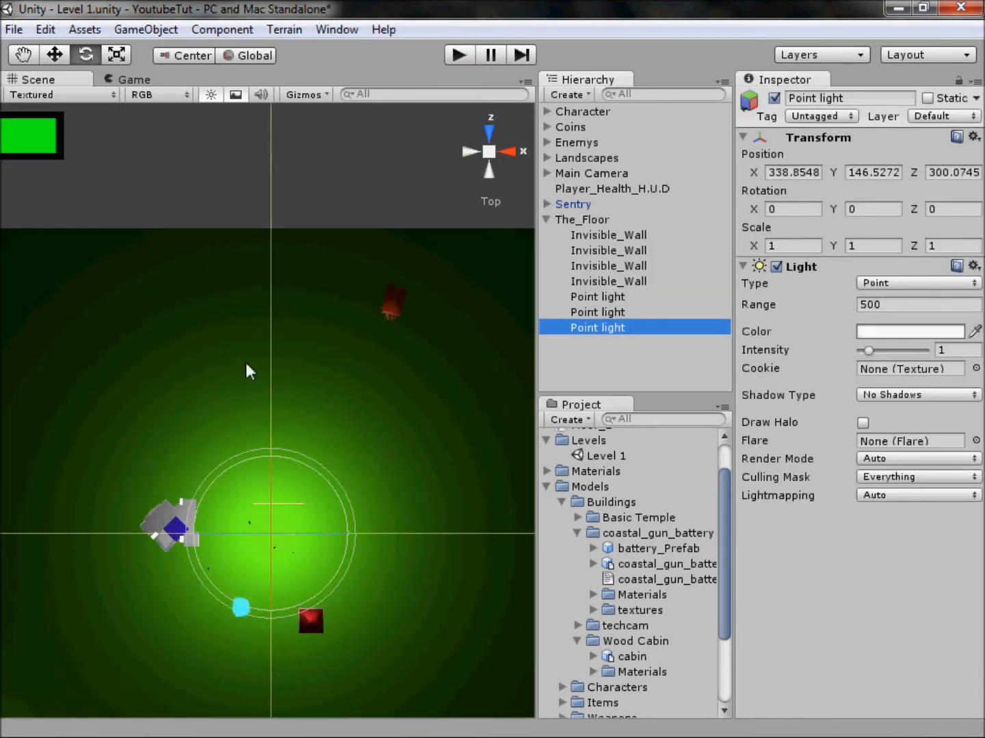
Move one of the two central point lights over the cabin at about X 460.1 and Z 531.2 and set its range to 200.
{"action": "left_click", "coordinate": [52, 64]}
{"action": "left_click_drag", "start_coordinate": [346, 417], "coordinate": [314, 551]}
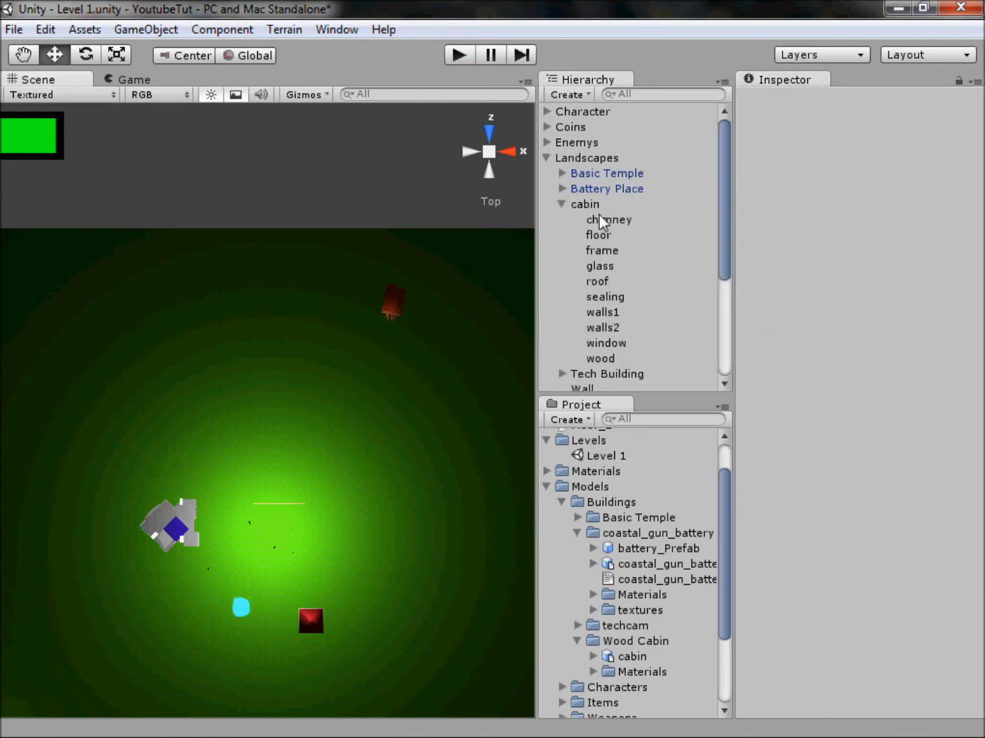
{"action": "left_click", "coordinate": [562, 204]}
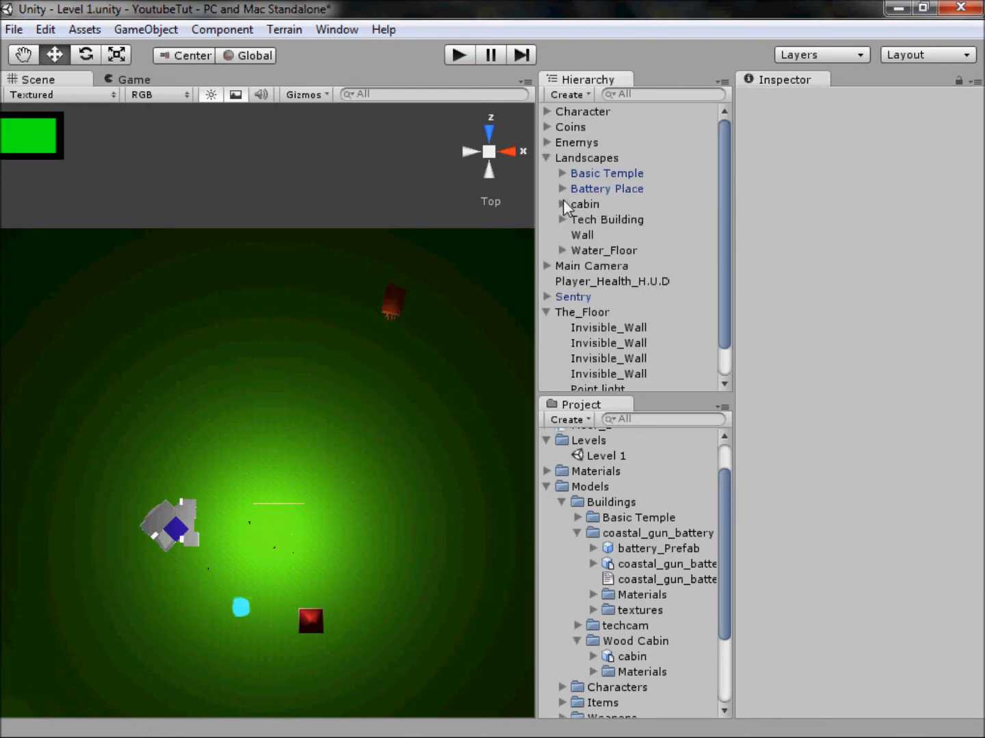
{"action": "left_click", "coordinate": [546, 158]}
{"action": "left_click", "coordinate": [601, 297]}
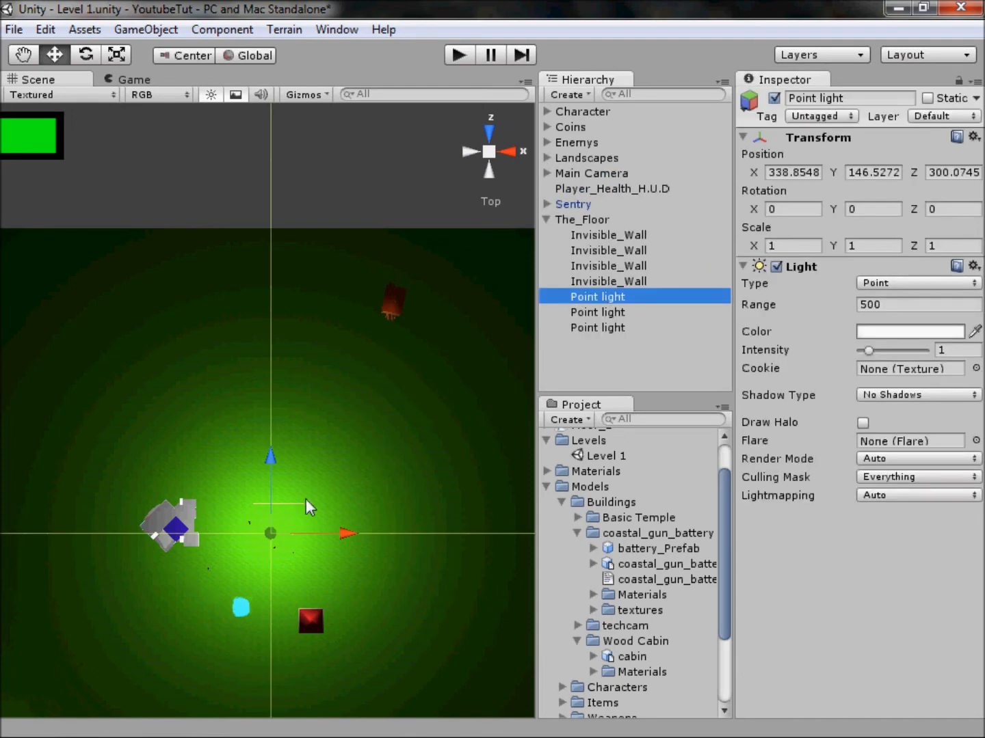
{"action": "left_click_drag", "start_coordinate": [288, 526], "coordinate": [413, 296]}
{"action": "left_click", "coordinate": [870, 304]}
{"action": "key", "text": "BackSpace"}
{"action": "type", "text": "2"}
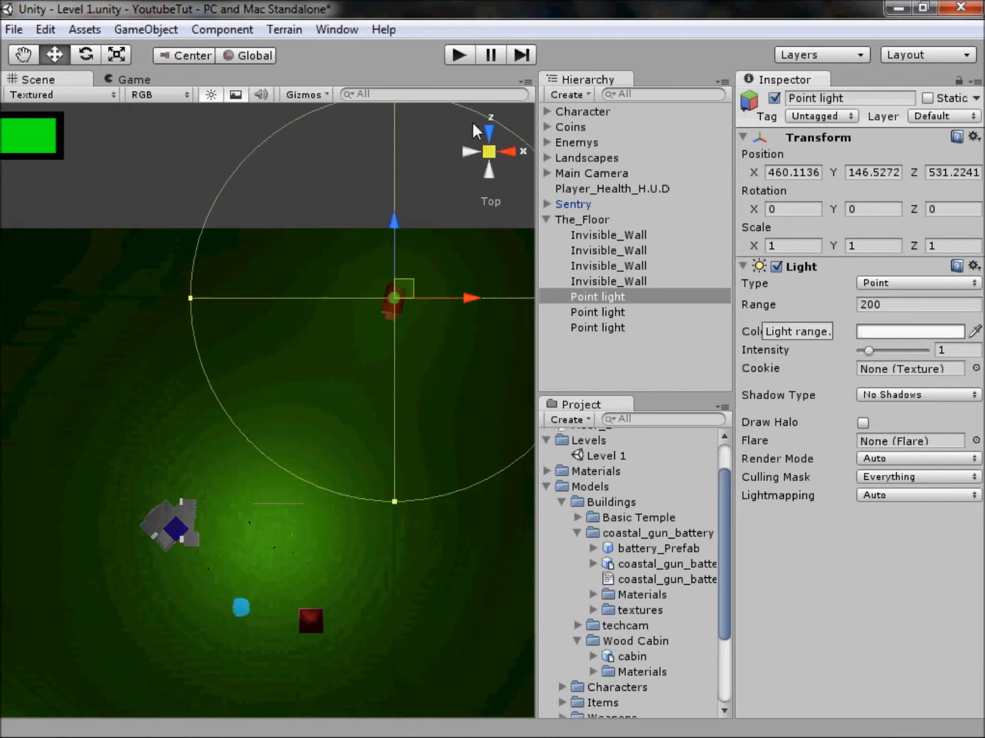
Examine in perspective view how the point lights illuminate the cabin and the other buildings across the floor.
{"action": "left_click", "coordinate": [491, 158]}
{"action": "middle_click_drag", "start_coordinate": [222, 383], "coordinate": [294, 601]}
{"action": "scroll", "coordinate": [305, 486], "scroll_direction": "down", "scroll_amount": 10}
{"action": "left_click_drag", "start_coordinate": [320, 180], "coordinate": [332, 335]}
{"action": "left_click_drag", "start_coordinate": [222, 381], "coordinate": [970, 513], "text": "alt"}
{"action": "scroll", "coordinate": [328, 322], "scroll_direction": "down", "scroll_amount": 5}
{"action": "left_click", "coordinate": [255, 239]}
{"action": "left_click_drag", "start_coordinate": [287, 307], "coordinate": [242, 419], "text": "alt"}
{"action": "scroll", "coordinate": [243, 418], "scroll_direction": "up", "scroll_amount": 10}
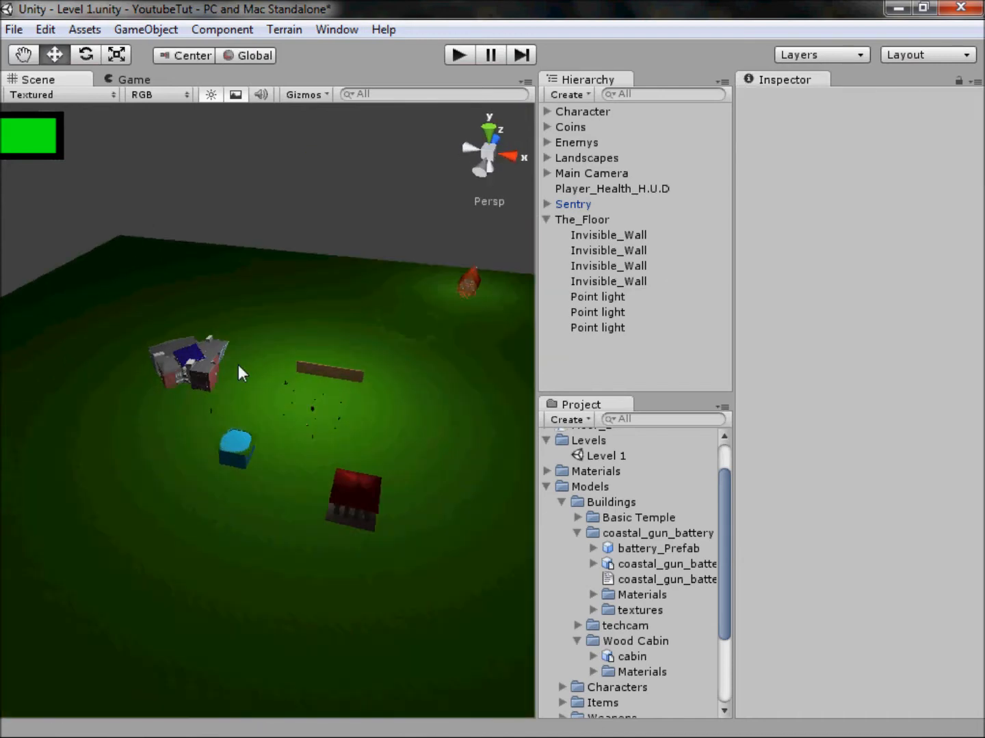
{"action": "scroll", "coordinate": [116, 441], "scroll_direction": "down", "scroll_amount": 10}
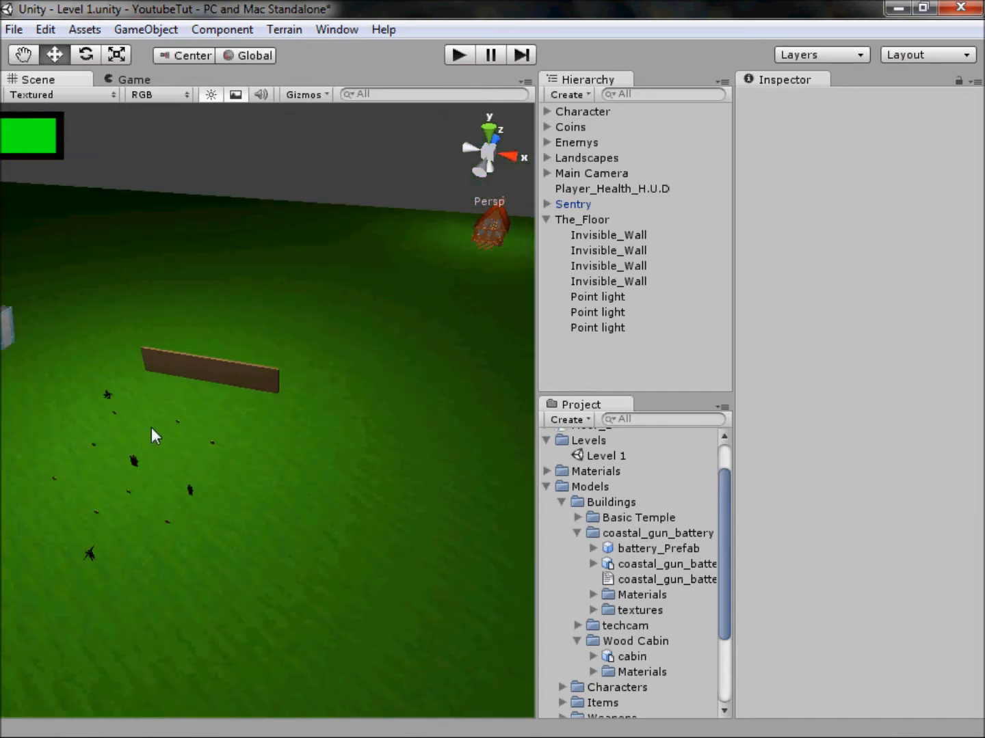
In top view, move the last coin to about X 167.5 and Z -94.1, and the eighth coin to the floor's east side farther north.
{"action": "left_click", "coordinate": [546, 127]}
{"action": "left_click", "coordinate": [488, 128]}
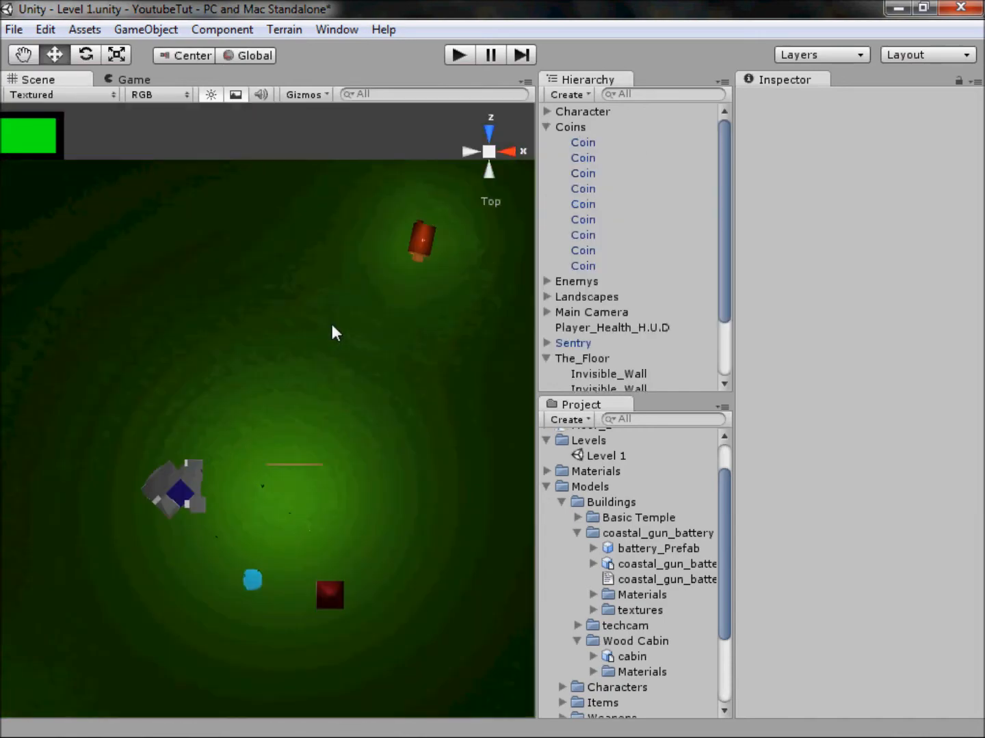
{"action": "scroll", "coordinate": [334, 327], "scroll_direction": "down", "scroll_amount": 8}
{"action": "left_click", "coordinate": [583, 266]}
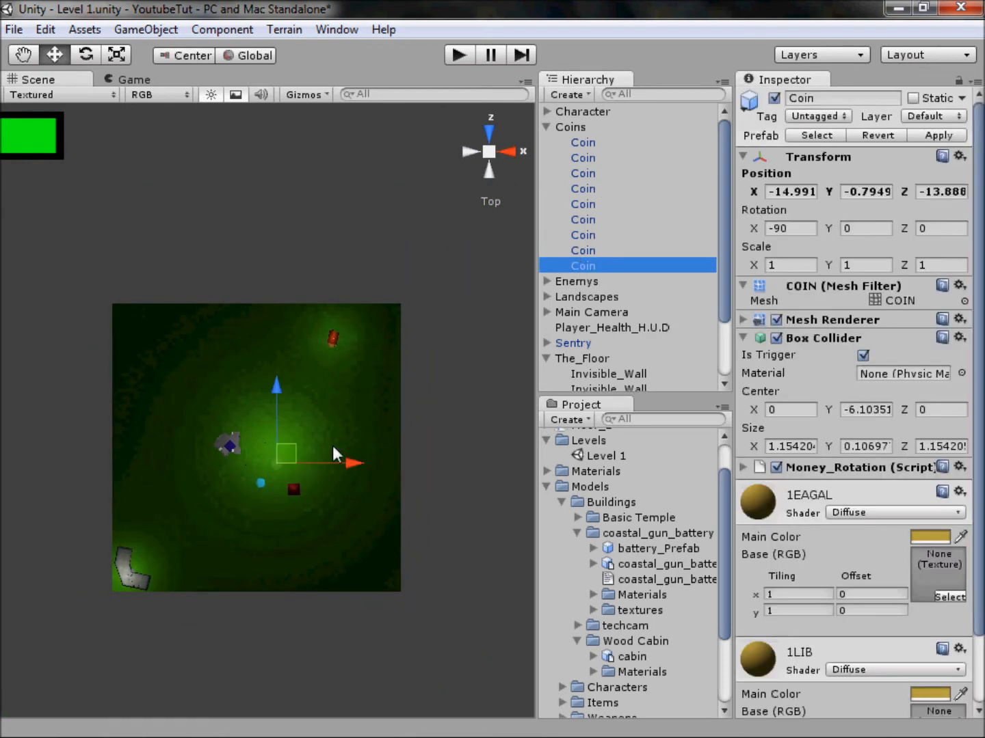
{"action": "left_click_drag", "start_coordinate": [289, 457], "coordinate": [376, 490]}
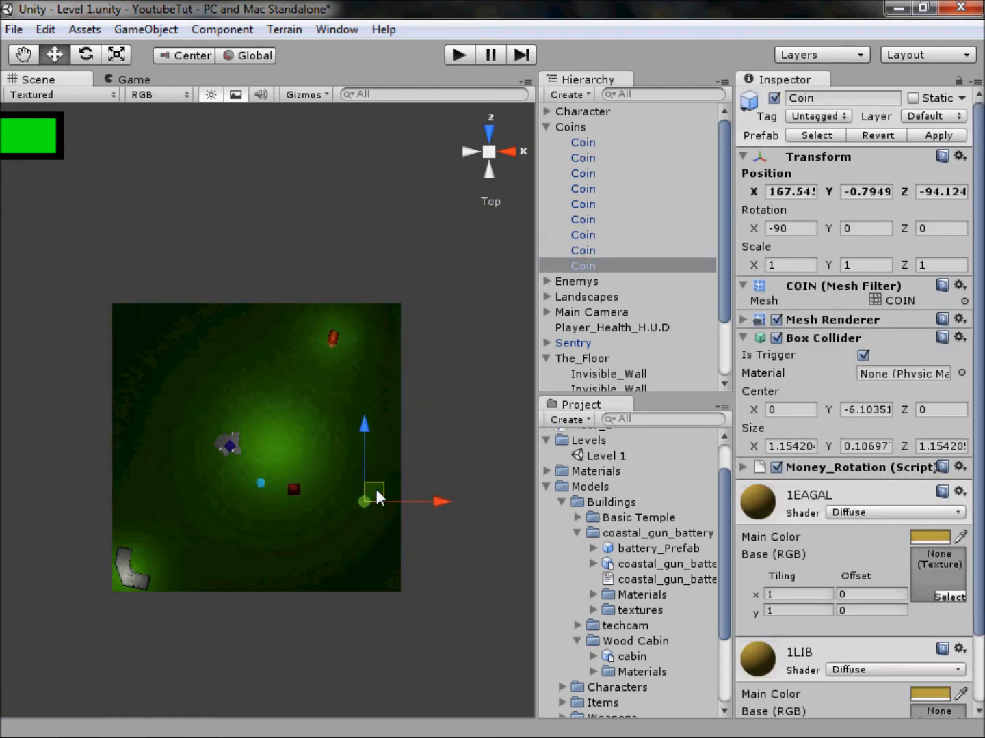
{"action": "left_click", "coordinate": [579, 252]}
{"action": "left_click_drag", "start_coordinate": [301, 438], "coordinate": [367, 415]}
Move the seventh coin north of the center, the sixth to about X -260 and Z 50.2, and the fifth to about X -215.6 and Z -116.3.
{"action": "left_click", "coordinate": [587, 236]}
{"action": "left_click_drag", "start_coordinate": [282, 452], "coordinate": [264, 363]}
{"action": "left_click", "coordinate": [579, 221]}
{"action": "left_click_drag", "start_coordinate": [278, 443], "coordinate": [166, 424]}
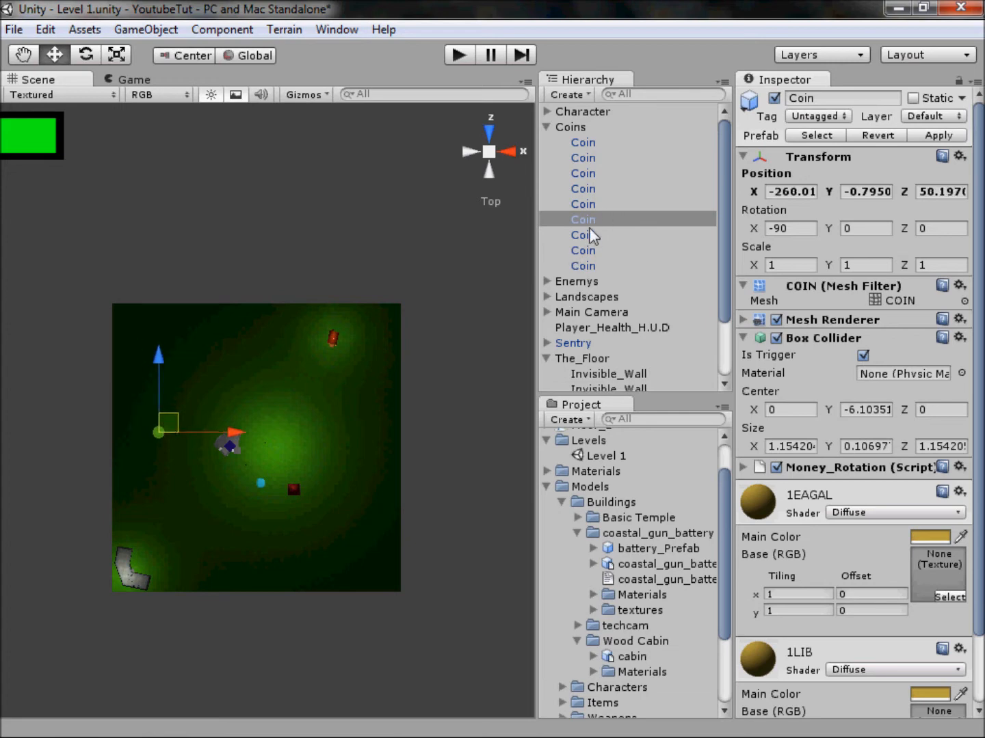
{"action": "left_click", "coordinate": [576, 208]}
{"action": "left_click_drag", "start_coordinate": [279, 446], "coordinate": [183, 514]}
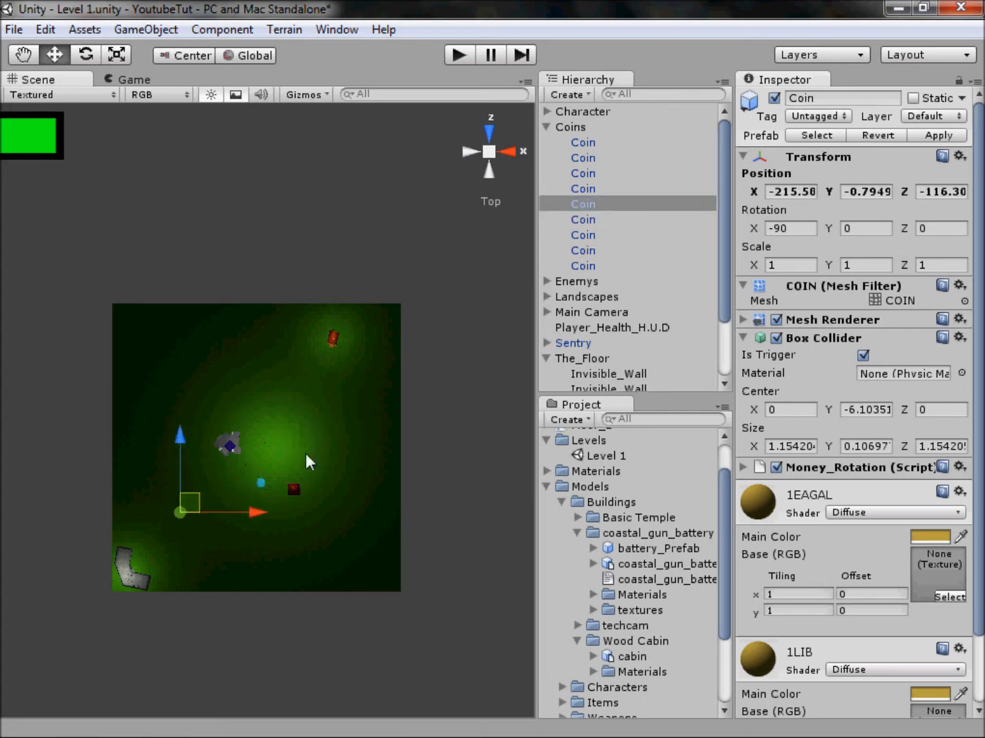
Move the fourth coin south of the center, the third beside the cabin at about X 60.5 and Z 250.9, and the second near Battery Place.
{"action": "left_click", "coordinate": [582, 188]}
{"action": "left_click_drag", "start_coordinate": [295, 453], "coordinate": [259, 535]}
{"action": "left_click", "coordinate": [582, 173]}
{"action": "left_click_drag", "start_coordinate": [286, 431], "coordinate": [322, 324]}
{"action": "left_click", "coordinate": [591, 159]}
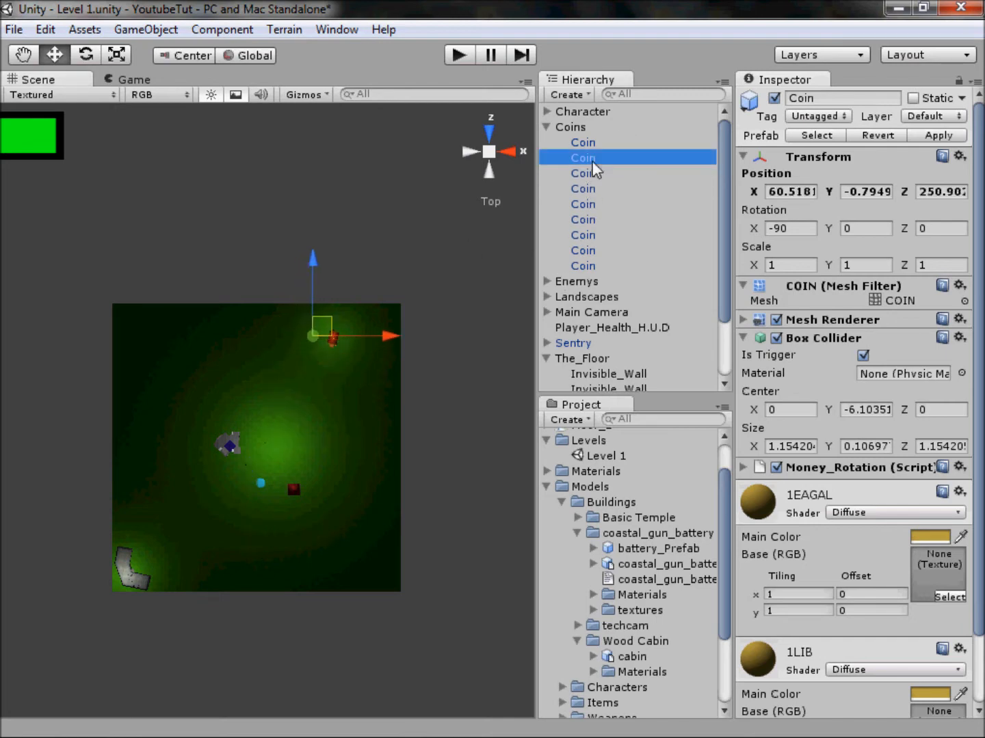
{"action": "left_click_drag", "start_coordinate": [288, 436], "coordinate": [165, 554]}
Move the first coin just north of the Tech Building, at about X -109.1 and Z 68, and collapse the Coins group.
{"action": "left_click", "coordinate": [570, 143]}
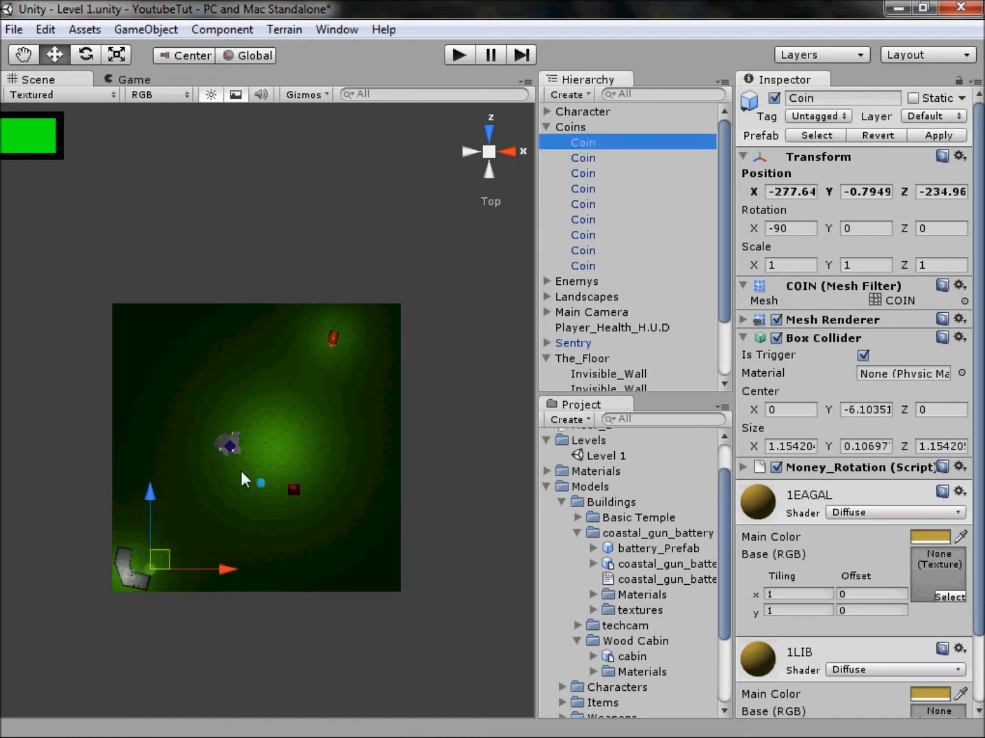
{"action": "left_click", "coordinate": [593, 157]}
{"action": "left_click", "coordinate": [600, 173]}
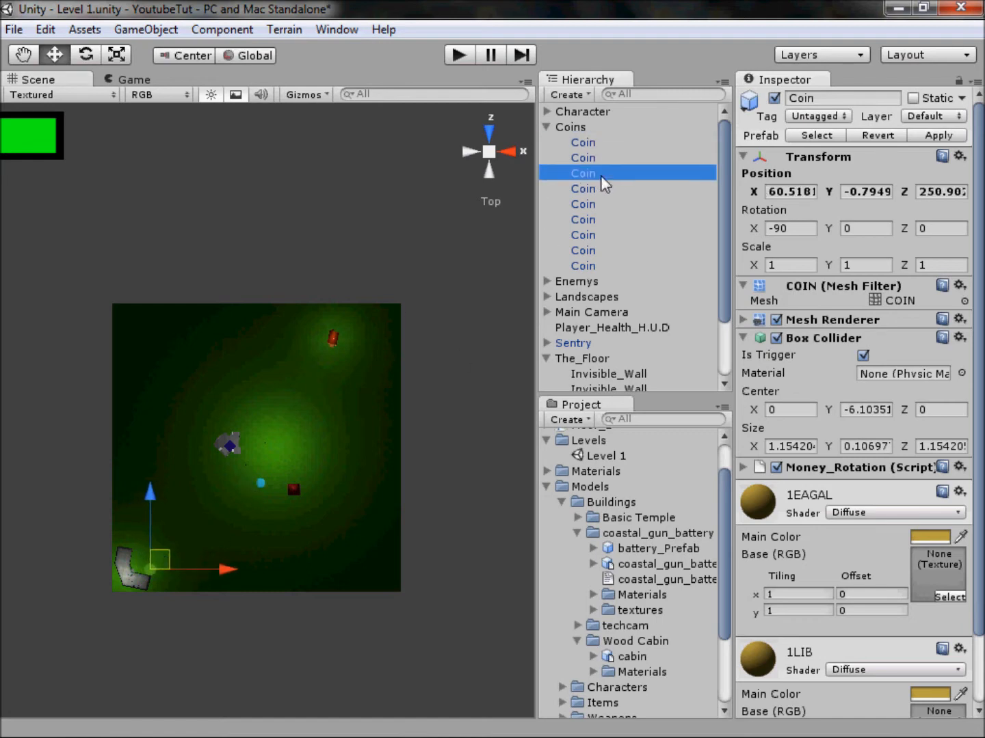
{"action": "left_click", "coordinate": [601, 143]}
{"action": "left_click_drag", "start_coordinate": [287, 450], "coordinate": [244, 405]}
{"action": "scroll", "coordinate": [244, 404], "scroll_direction": "up", "scroll_amount": 10}
{"action": "left_click", "coordinate": [485, 152]}
{"action": "middle_click_drag", "start_coordinate": [111, 405], "coordinate": [215, 654]}
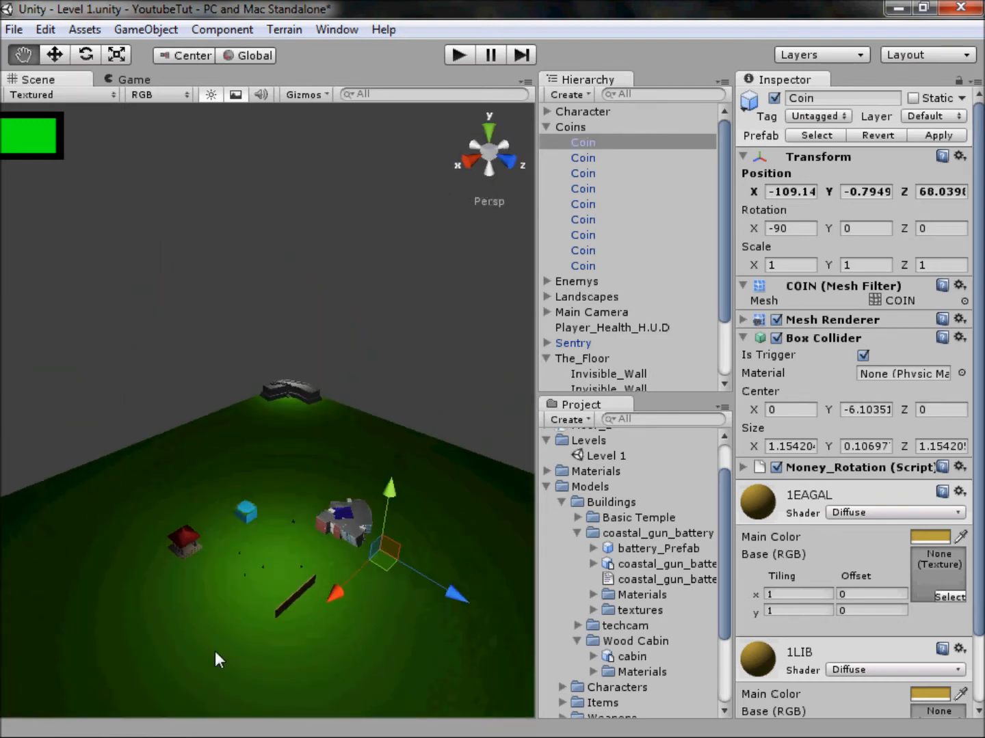
{"action": "scroll", "coordinate": [298, 526], "scroll_direction": "up", "scroll_amount": 5}
{"action": "left_click", "coordinate": [489, 130]}
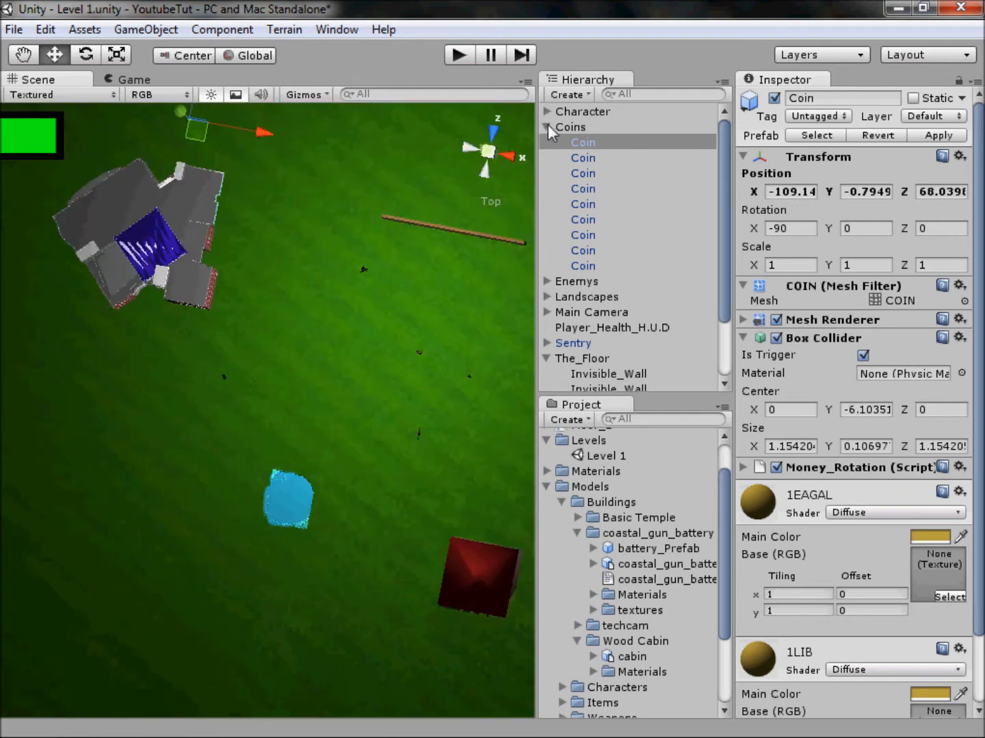
{"action": "left_click", "coordinate": [546, 127]}
Move Darth Vader in top view to the inner corner of Battery Place, at about X -305.2 and Z -227.8.
{"action": "middle_click_drag", "start_coordinate": [206, 409], "coordinate": [553, 265]}
{"action": "scroll", "coordinate": [442, 238], "scroll_direction": "down", "scroll_amount": 5}
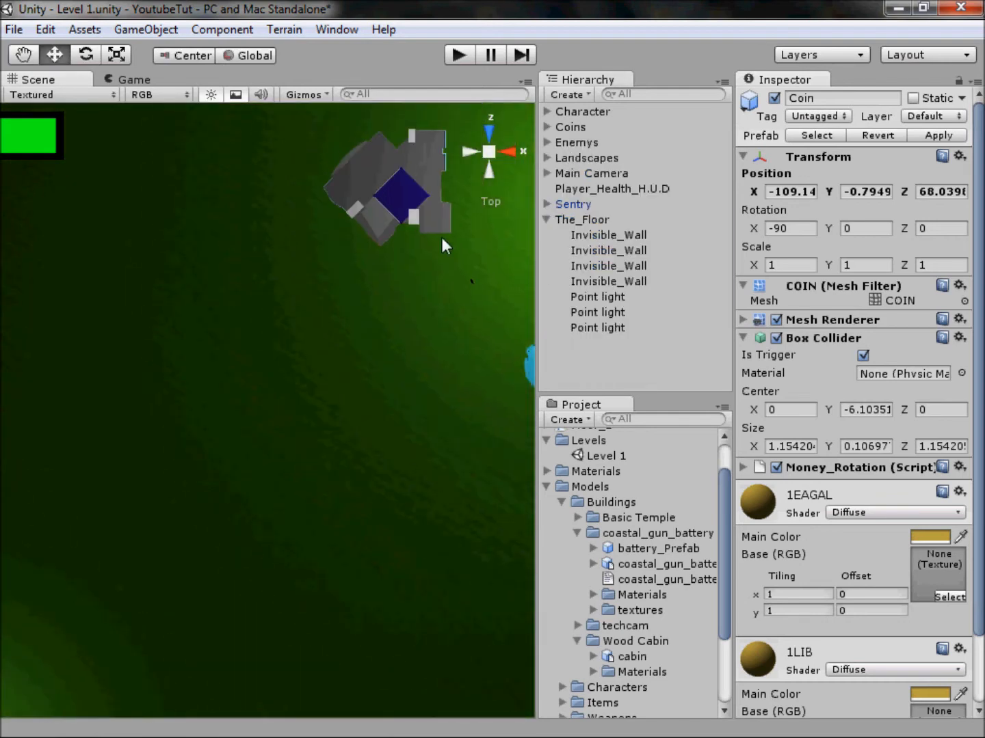
{"action": "left_click", "coordinate": [546, 142]}
{"action": "left_click", "coordinate": [578, 157]}
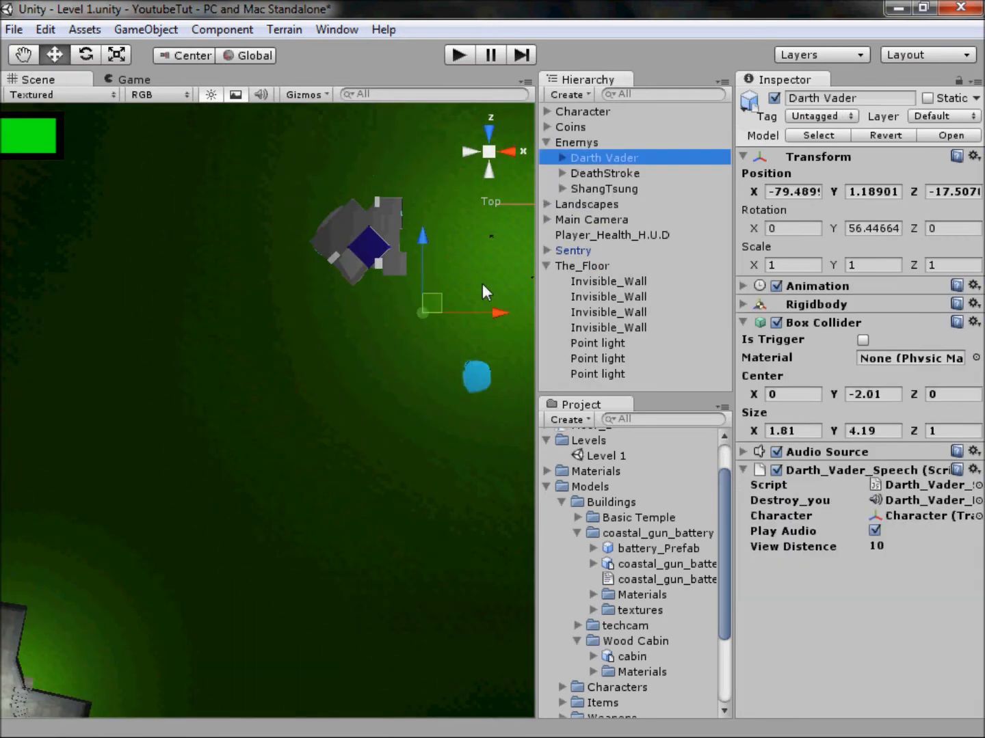
{"action": "left_click", "coordinate": [433, 300]}
{"action": "left_click_drag", "start_coordinate": [435, 303], "coordinate": [58, 655]}
{"action": "middle_click_drag", "start_coordinate": [223, 356], "coordinate": [340, 203]}
{"action": "scroll", "coordinate": [348, 205], "scroll_direction": "up", "scroll_amount": 3}
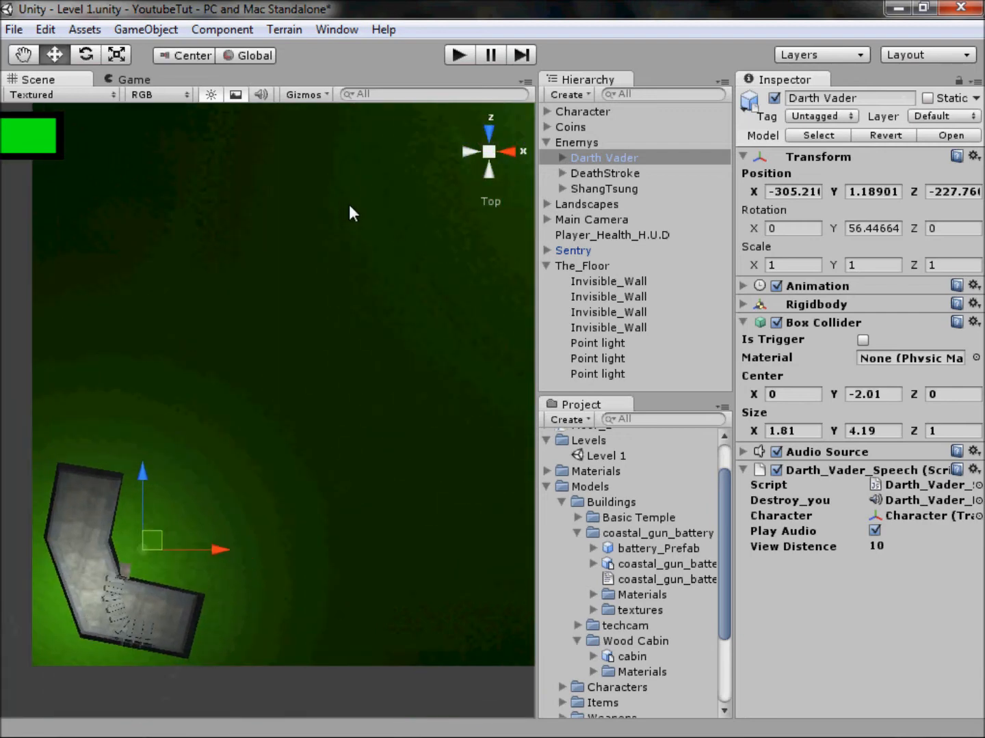
{"action": "left_click", "coordinate": [833, 305]}
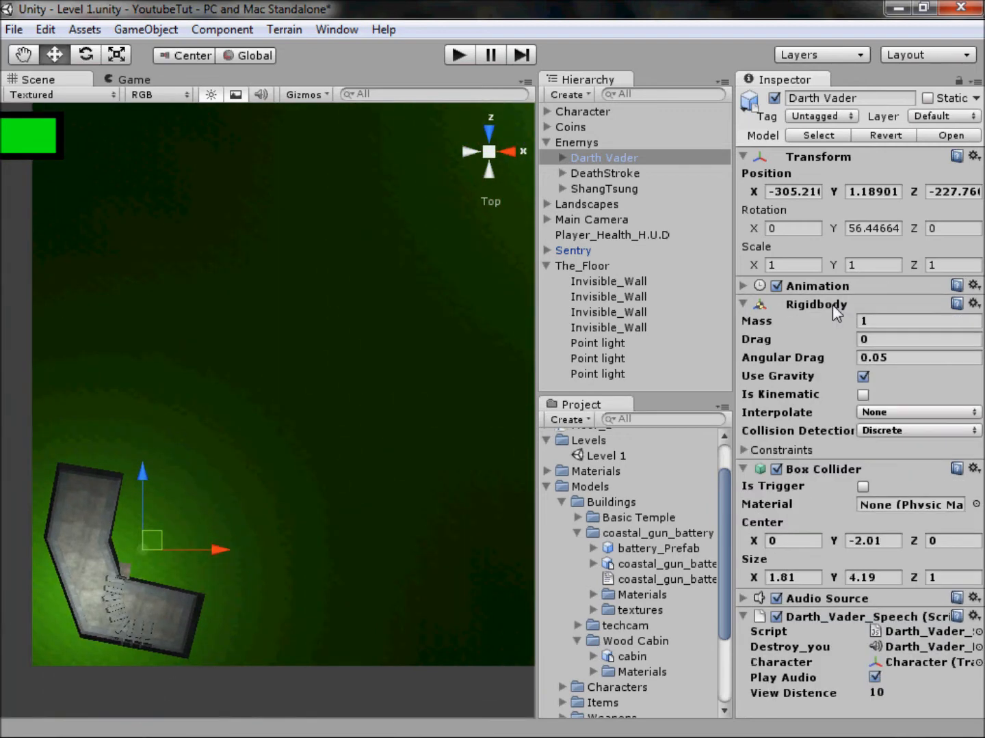
{"action": "left_click", "coordinate": [833, 305]}
Frame Darth Vader up close in perspective view and raise him to about Y 1.89 so he stands on the grass.
{"action": "left_click", "coordinate": [492, 157]}
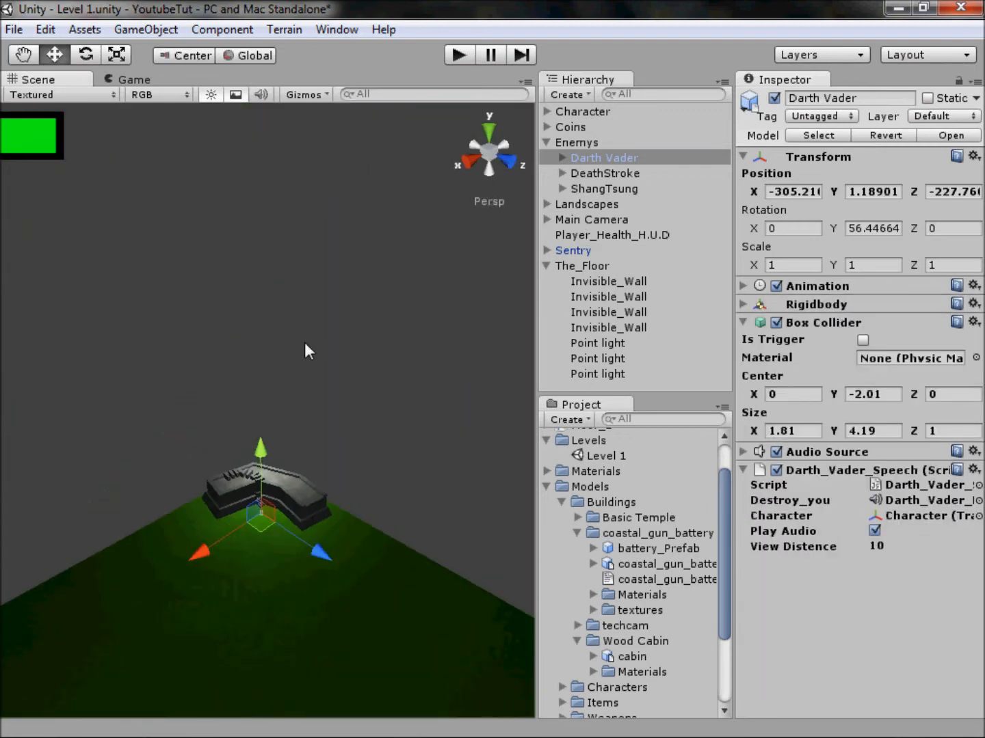
{"action": "left_click", "coordinate": [320, 391]}
{"action": "left_click", "coordinate": [589, 158]}
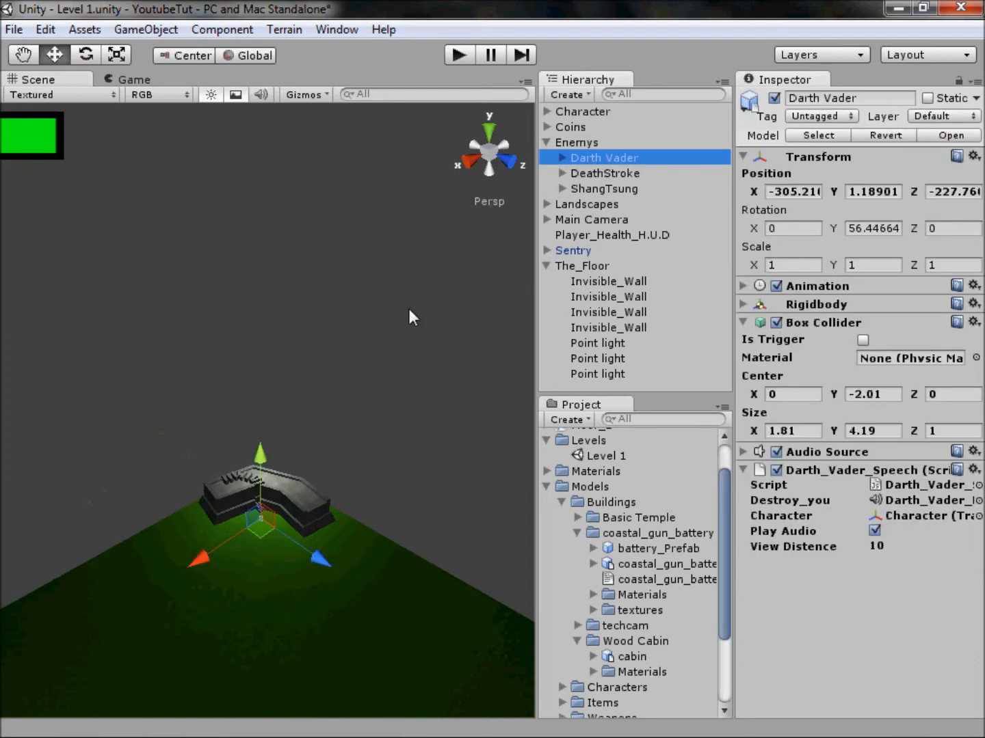
{"action": "key", "text": "f"}
{"action": "left_click_drag", "start_coordinate": [305, 394], "coordinate": [264, 318], "text": "alt"}
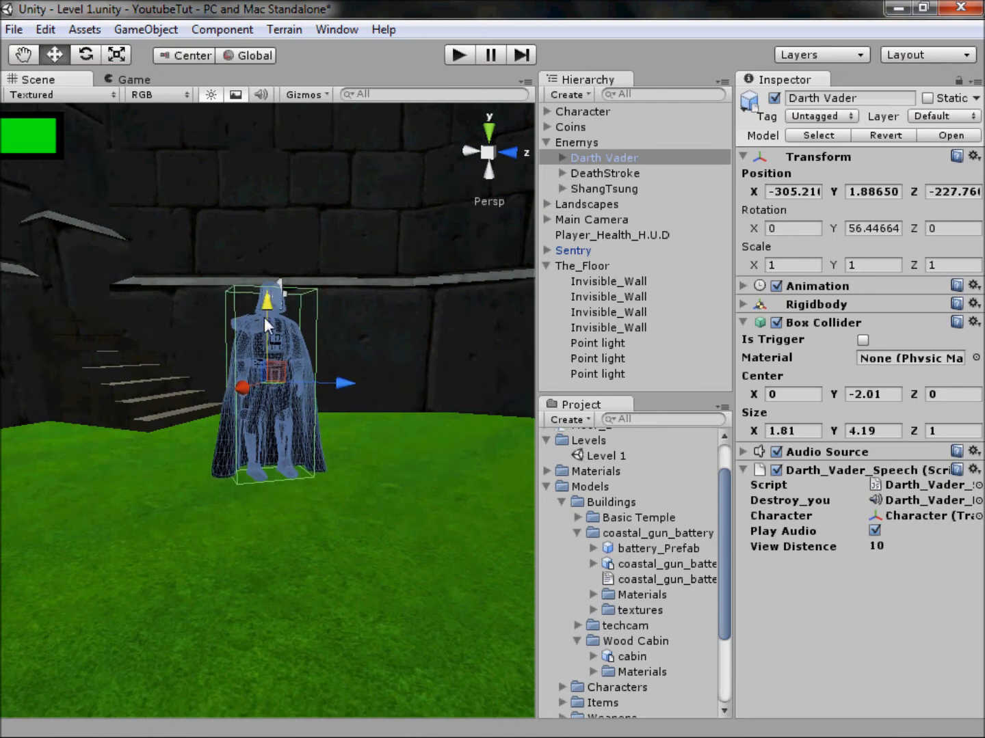
{"action": "scroll", "coordinate": [309, 346], "scroll_direction": "down", "scroll_amount": 3}
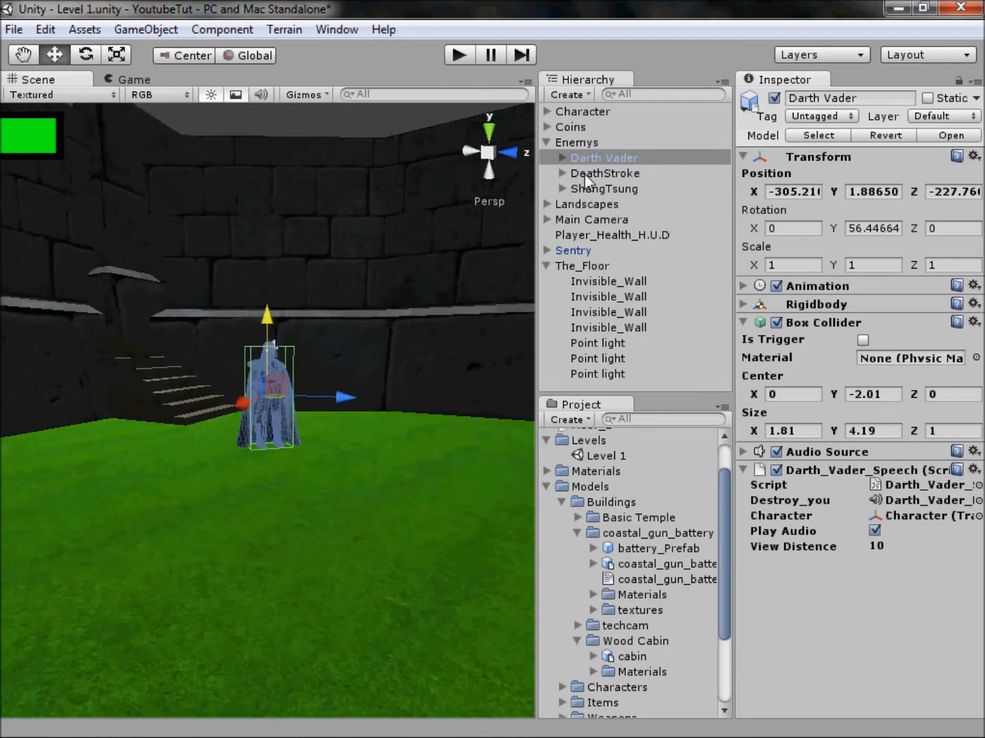
Raise DeathStroke slightly onto the grass, and lift ShangTsung to about Y -0.32.
{"action": "double_click", "coordinate": [587, 174]}
{"action": "left_click_drag", "start_coordinate": [266, 356], "coordinate": [270, 342]}
{"action": "left_click", "coordinate": [607, 190]}
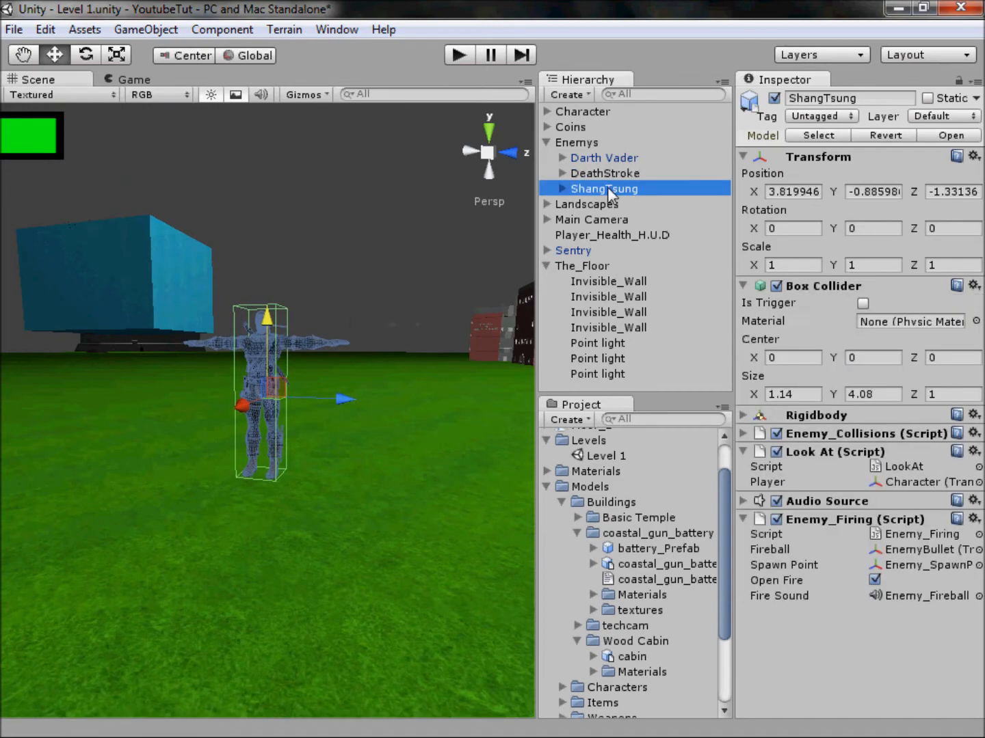
{"action": "double_click", "coordinate": [606, 190]}
{"action": "left_click_drag", "start_coordinate": [261, 366], "coordinate": [268, 344]}
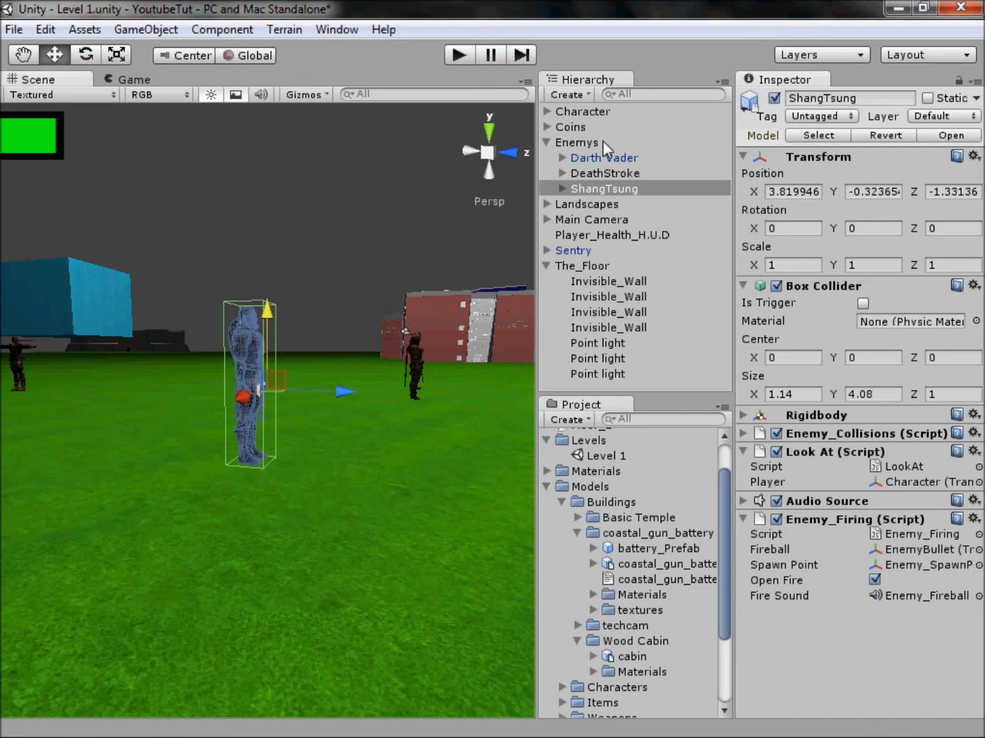
Raise the Character to about Y -252.55 and the Sentry to about Y -254.97 so both stand on the grass.
{"action": "double_click", "coordinate": [595, 113]}
{"action": "left_click_drag", "start_coordinate": [277, 348], "coordinate": [271, 330]}
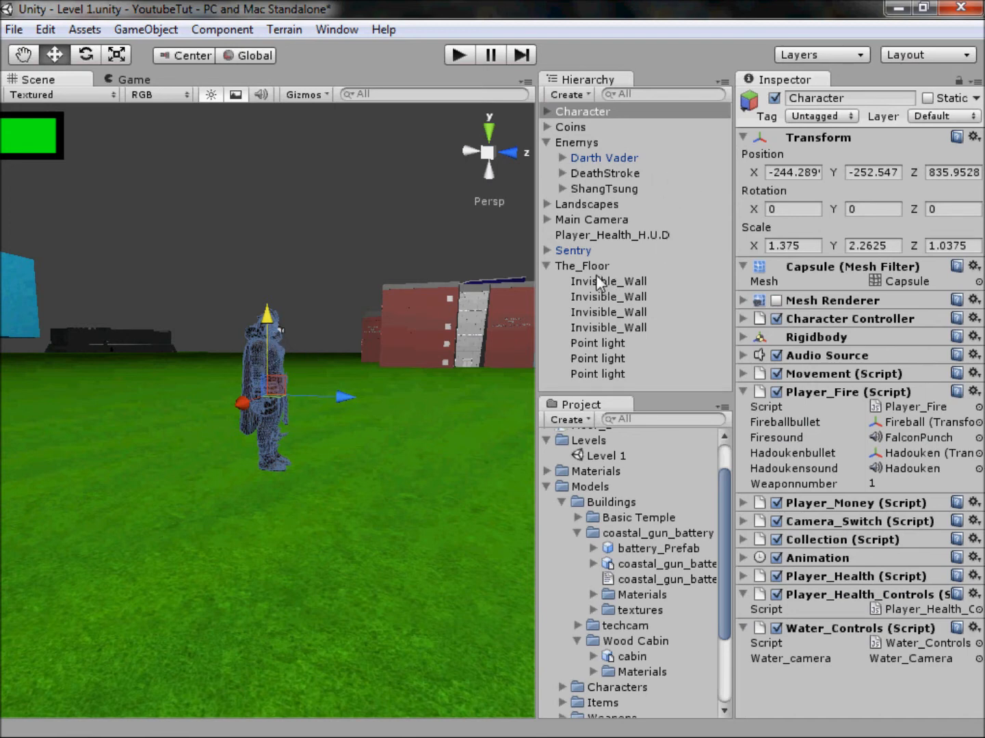
{"action": "left_click", "coordinate": [584, 255]}
{"action": "double_click", "coordinate": [569, 251]}
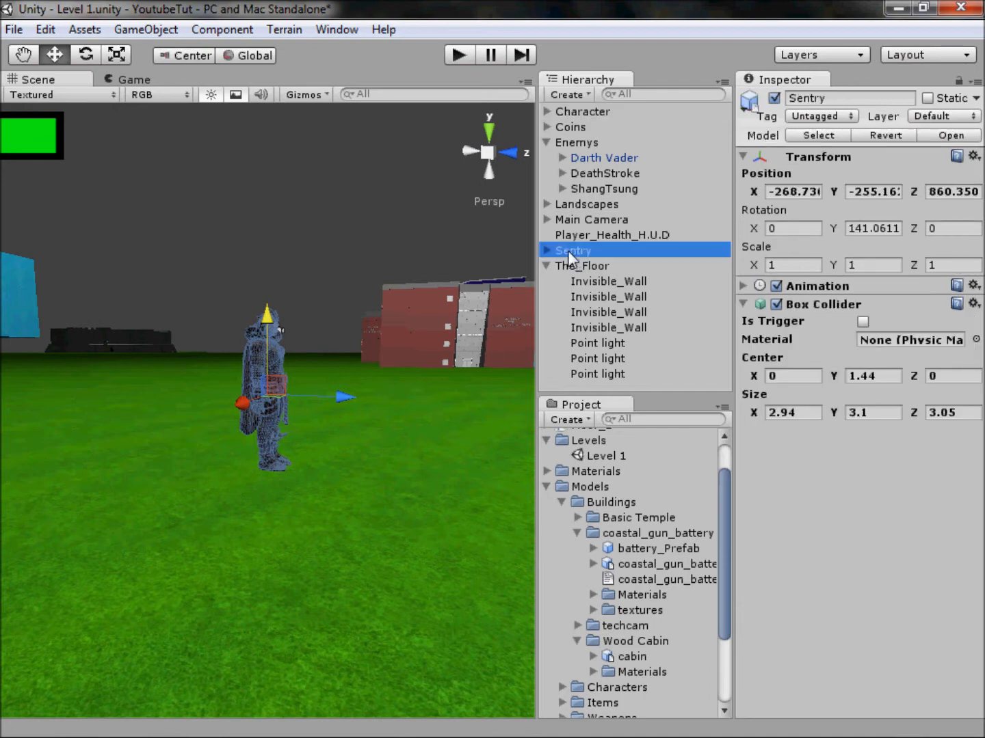
{"action": "mouse_move", "coordinate": [273, 337]}
{"action": "left_mouse_down"}
{"action": "mouse_move", "coordinate": [272, 316]}
{"action": "mouse_move", "coordinate": [290, 329]}
{"action": "left_mouse_up"}
{"action": "middle_click_drag", "start_coordinate": [329, 322], "coordinate": [158, 707]}
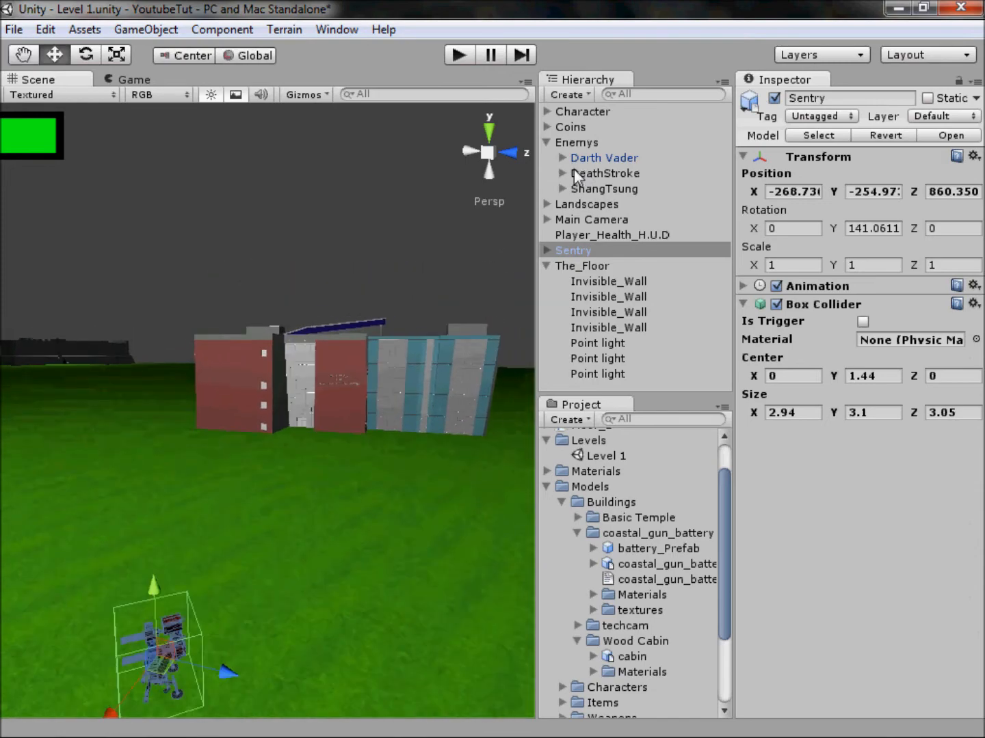
Expand the Landscapes group and raise the Tech Building to about Y 134.17.
{"action": "left_click", "coordinate": [588, 205]}
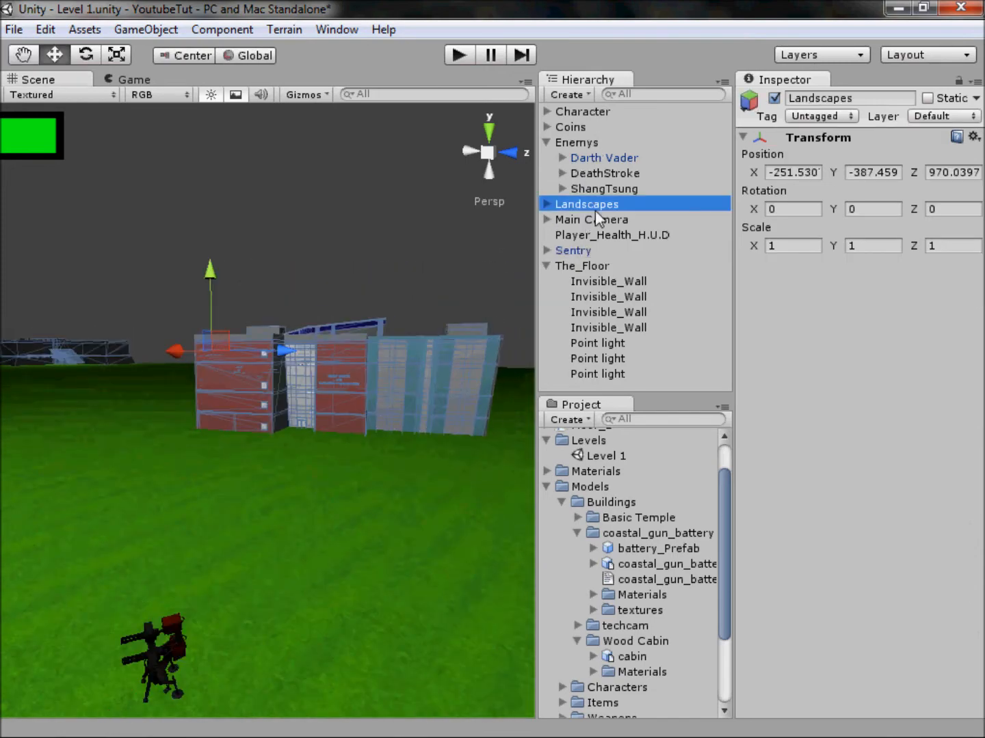
{"action": "left_click", "coordinate": [547, 204]}
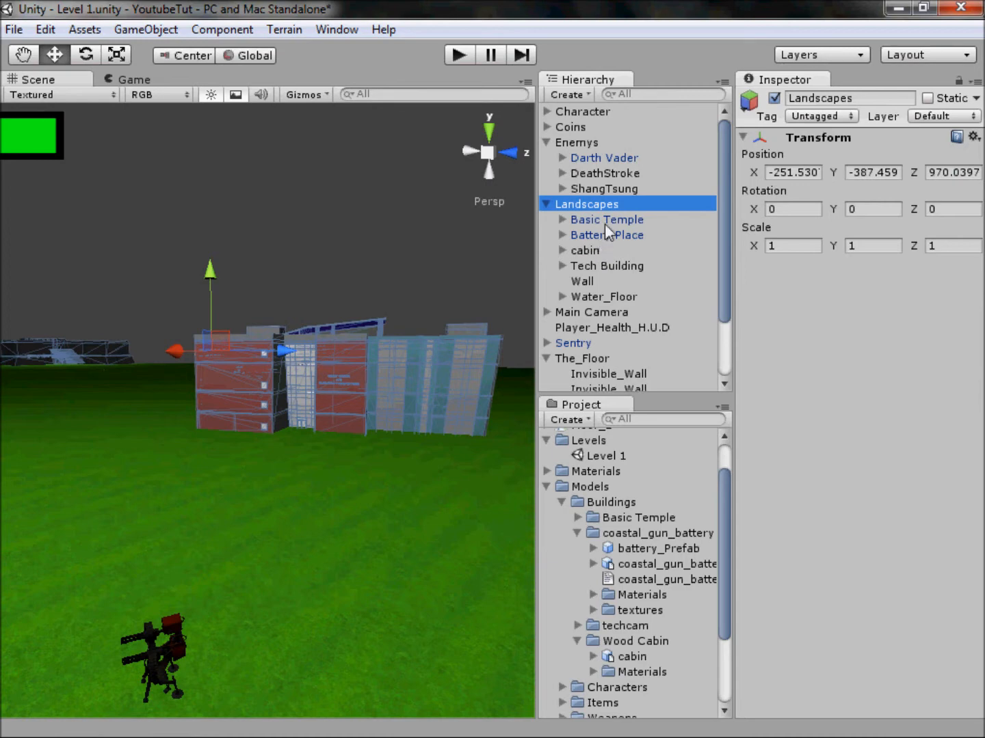
{"action": "left_click", "coordinate": [555, 236]}
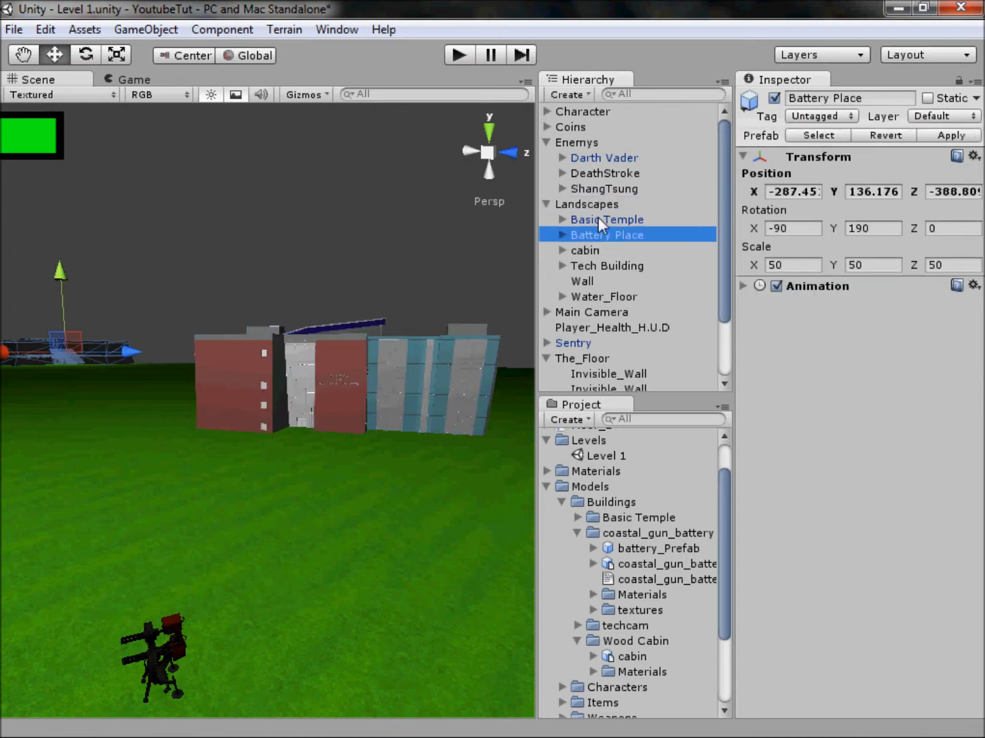
{"action": "left_click", "coordinate": [598, 218]}
{"action": "left_click", "coordinate": [618, 266]}
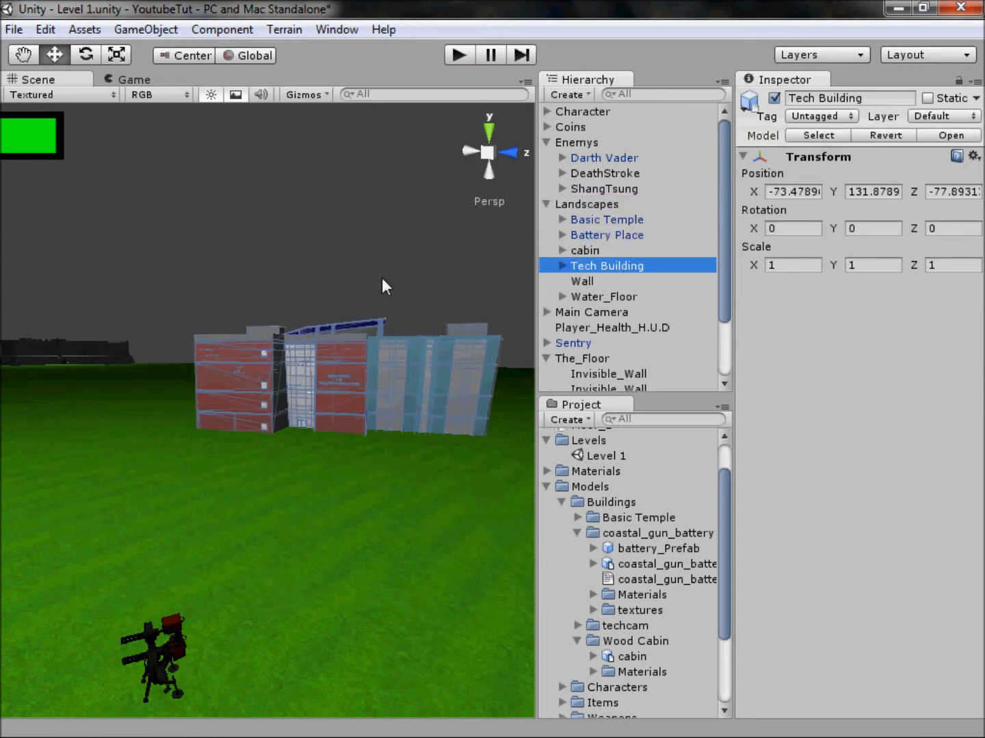
{"action": "key", "text": "f"}
{"action": "scroll", "coordinate": [301, 322], "scroll_direction": "up", "scroll_amount": 7}
{"action": "scroll", "coordinate": [262, 336], "scroll_direction": "up", "scroll_amount": 3}
{"action": "middle_click_drag", "start_coordinate": [308, 394], "coordinate": [384, 506]}
{"action": "left_click_drag", "start_coordinate": [345, 461], "coordinate": [351, 450]}
{"action": "scroll", "coordinate": [335, 466], "scroll_direction": "down", "scroll_amount": 4}
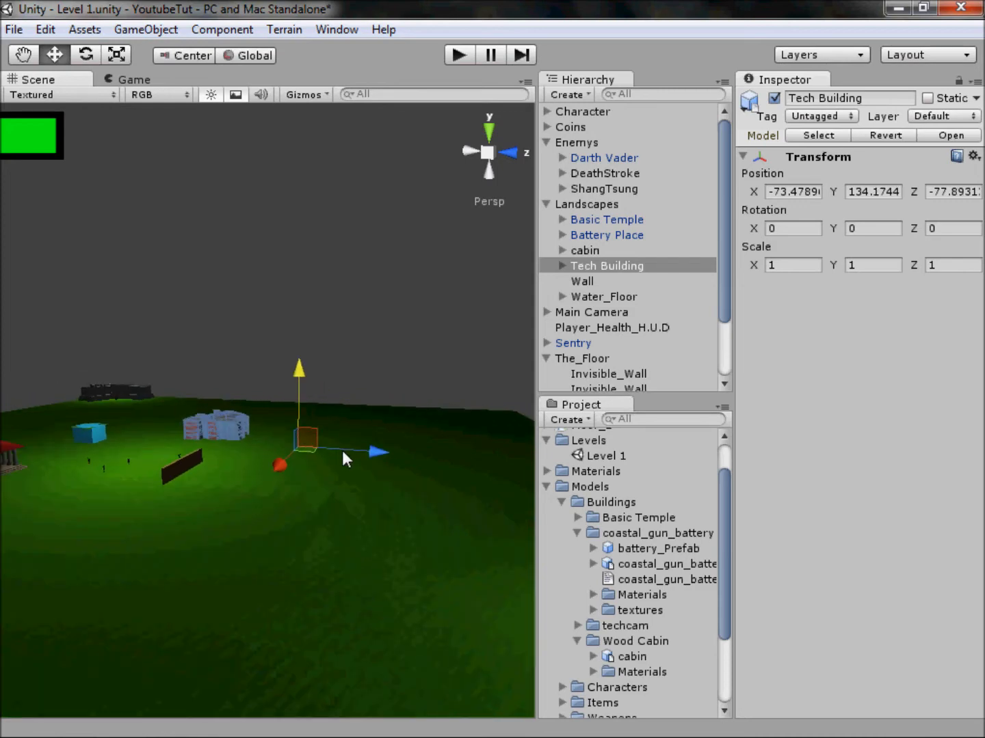
Paint The_Floor with the brown dirt texture all around Battery Place, using brush size 100, opacity 100 and target strength 1.
{"action": "scroll", "coordinate": [341, 450], "scroll_direction": "down", "scroll_amount": 4}
{"action": "left_click", "coordinate": [484, 224]}
{"action": "left_click", "coordinate": [488, 154]}
{"action": "left_click_drag", "start_coordinate": [439, 267], "coordinate": [471, 204], "text": "alt"}
{"action": "left_click", "coordinate": [487, 137]}
{"action": "middle_click_drag", "start_coordinate": [349, 422], "coordinate": [465, 328]}
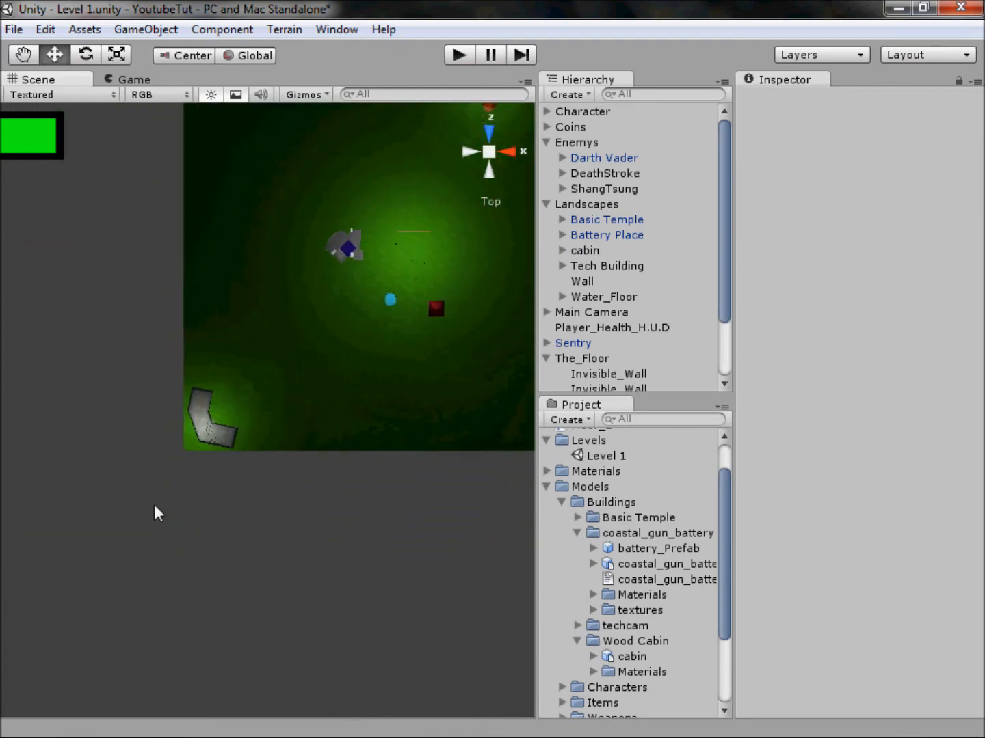
{"action": "scroll", "coordinate": [256, 471], "scroll_direction": "up", "scroll_amount": 5}
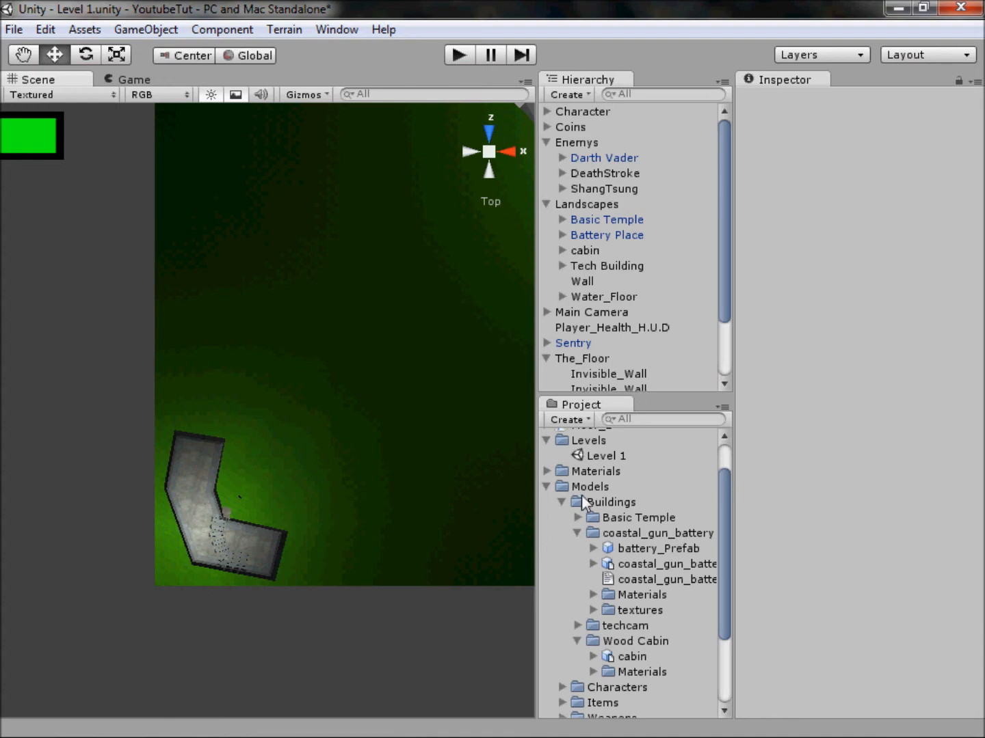
{"action": "left_click", "coordinate": [546, 486]}
{"action": "left_click", "coordinate": [338, 481]}
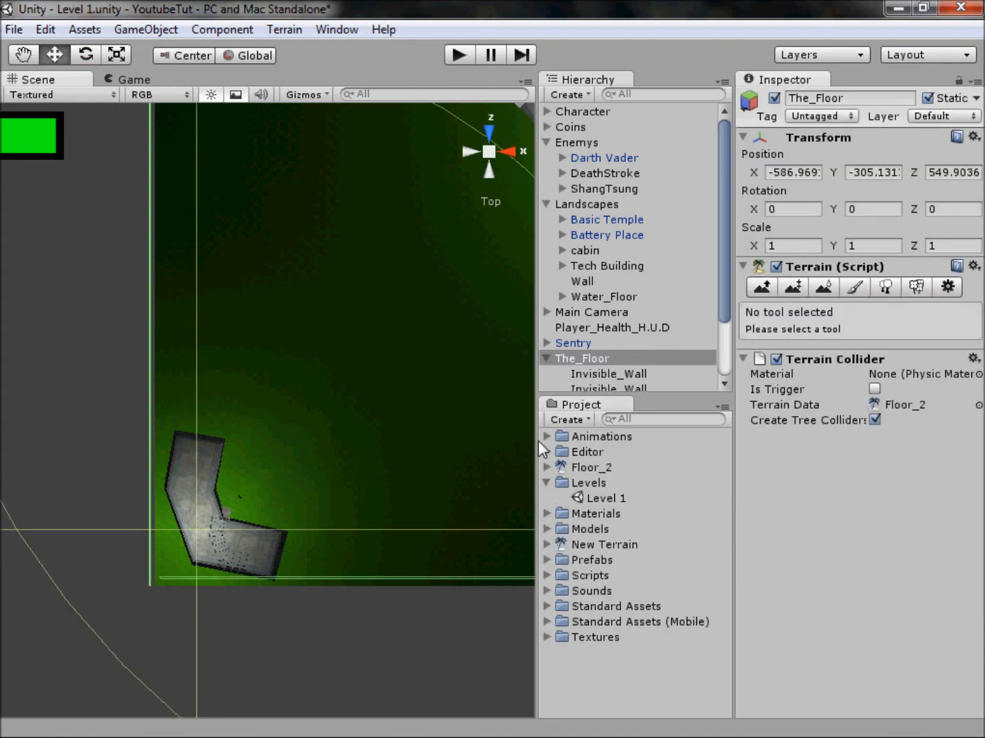
{"action": "left_click", "coordinate": [854, 286]}
{"action": "left_click", "coordinate": [847, 540]}
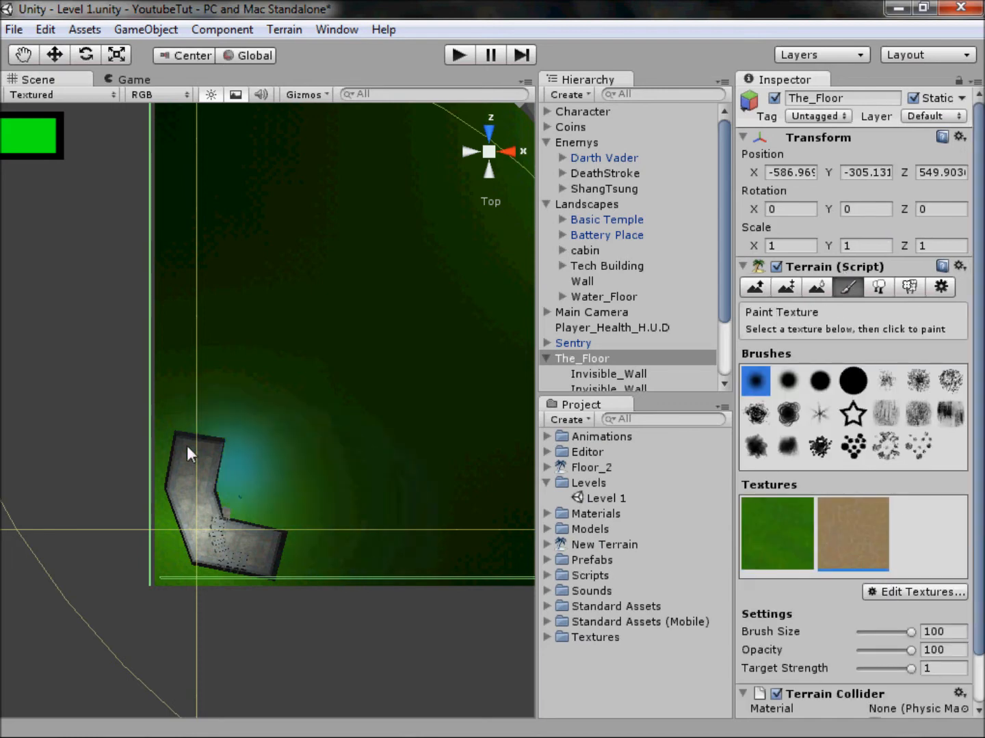
{"action": "mouse_move", "coordinate": [187, 433]}
{"action": "left_mouse_down"}
{"action": "mouse_move", "coordinate": [184, 478]}
{"action": "mouse_move", "coordinate": [222, 545]}
{"action": "mouse_move", "coordinate": [283, 550]}
{"action": "mouse_move", "coordinate": [194, 433]}
{"action": "mouse_move", "coordinate": [108, 431]}
{"action": "left_mouse_up"}
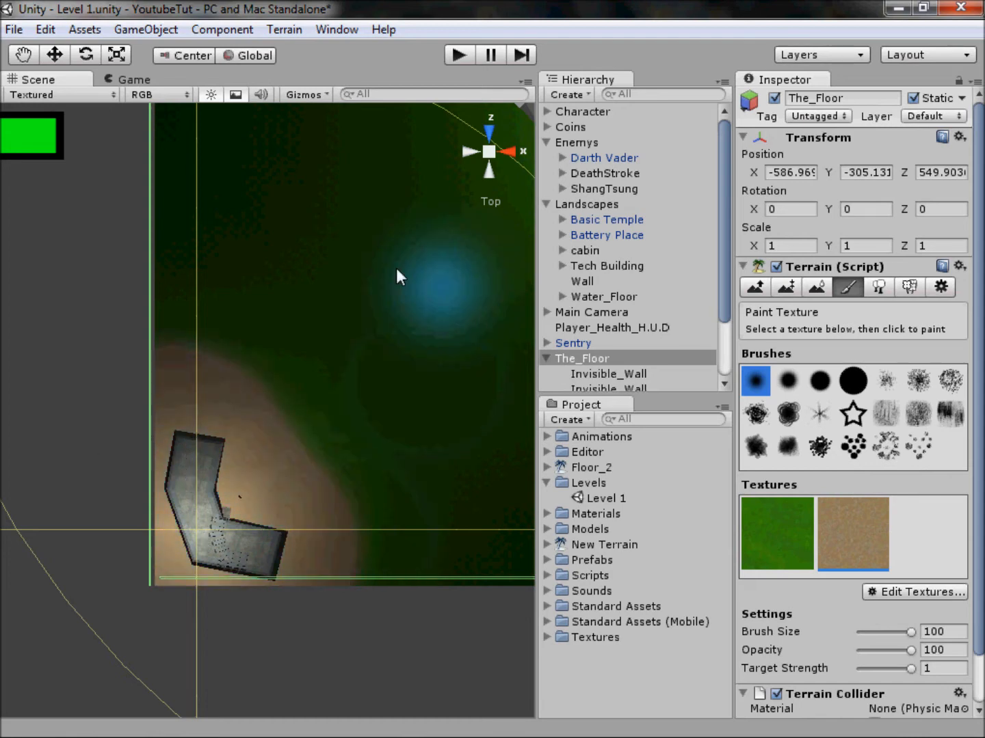
Widen and blend the dirt patch's edge with brush size 53 and opacity 24, reducing the target strength to 0.36.
{"action": "mouse_move", "coordinate": [910, 648]}
{"action": "left_mouse_down"}
{"action": "mouse_move", "coordinate": [873, 649]}
{"action": "mouse_move", "coordinate": [886, 631]}
{"action": "left_mouse_up"}
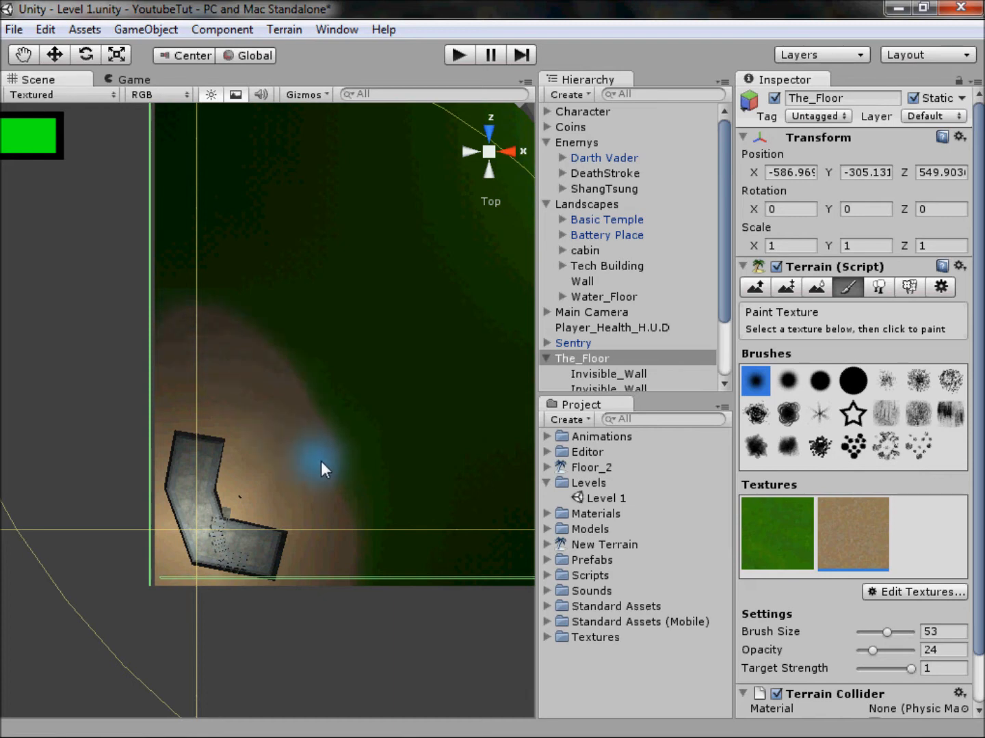
{"action": "left_click_drag", "start_coordinate": [321, 463], "coordinate": [355, 568]}
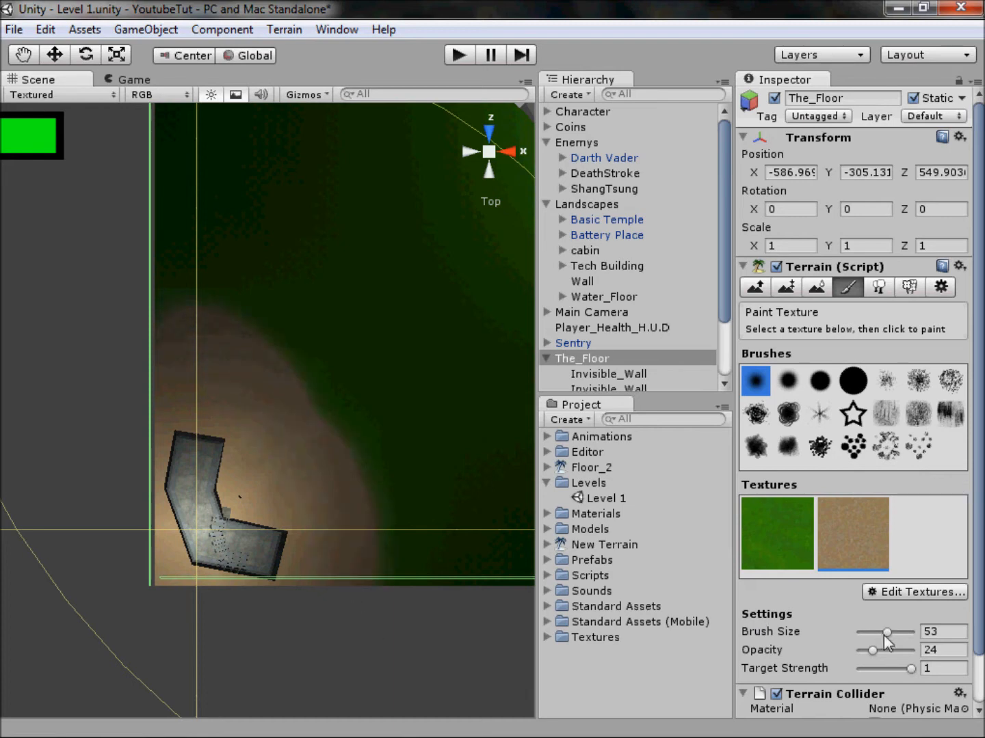
{"action": "mouse_move", "coordinate": [871, 649]}
{"action": "left_mouse_down"}
{"action": "mouse_move", "coordinate": [863, 650]}
{"action": "mouse_move", "coordinate": [895, 668]}
{"action": "mouse_move", "coordinate": [879, 667]}
{"action": "mouse_move", "coordinate": [877, 650]}
{"action": "left_mouse_up"}
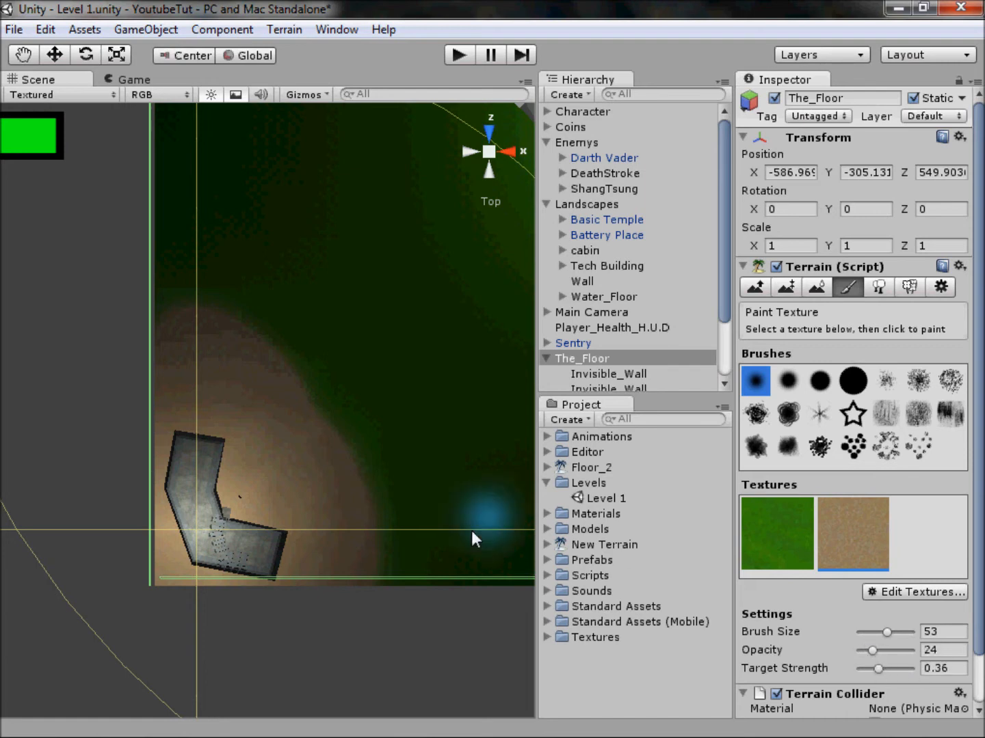
{"action": "mouse_move", "coordinate": [349, 508]}
{"action": "left_mouse_down"}
{"action": "mouse_move", "coordinate": [327, 451]}
{"action": "mouse_move", "coordinate": [261, 371]}
{"action": "mouse_move", "coordinate": [170, 332]}
{"action": "mouse_move", "coordinate": [230, 343]}
{"action": "mouse_move", "coordinate": [292, 405]}
{"action": "mouse_move", "coordinate": [329, 477]}
{"action": "left_mouse_up"}
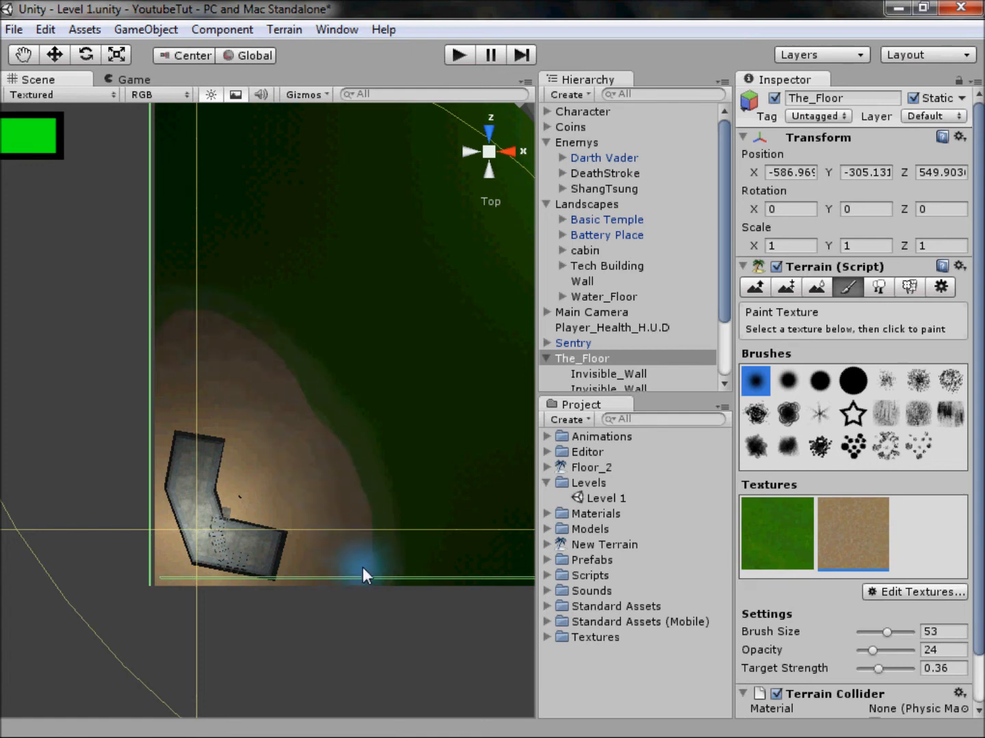
Blend the dirt patch's outer edge further with opacity 58 and target strength 0.19, and inspect the transition around Battery Place.
{"action": "left_click_drag", "start_coordinate": [871, 651], "coordinate": [889, 649]}
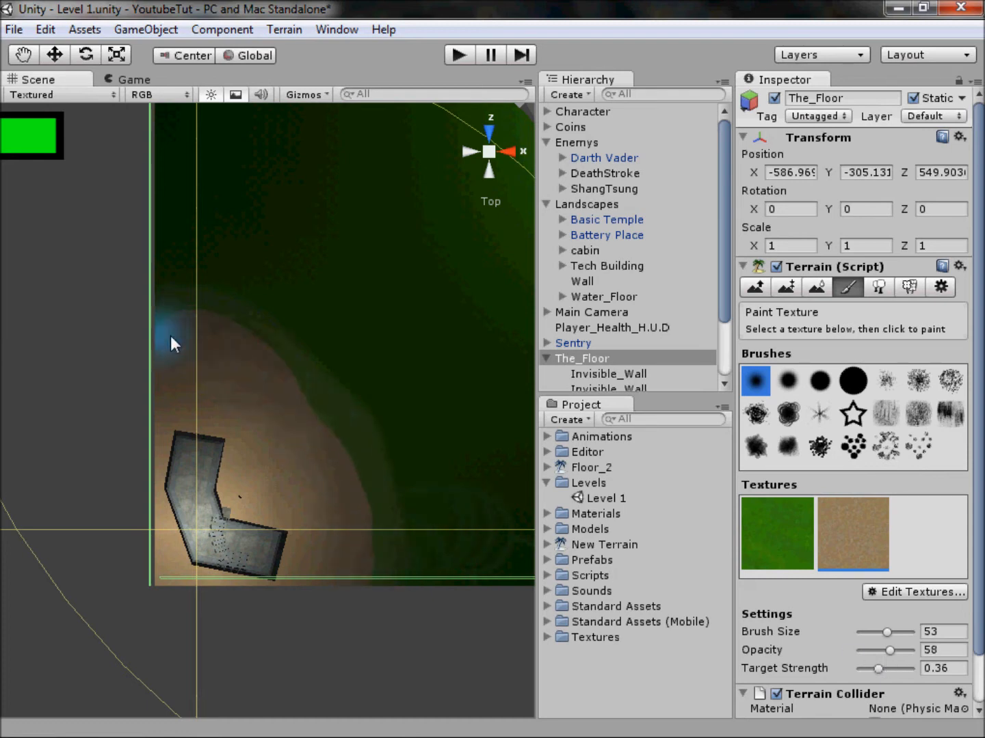
{"action": "left_click_drag", "start_coordinate": [878, 669], "coordinate": [871, 669]}
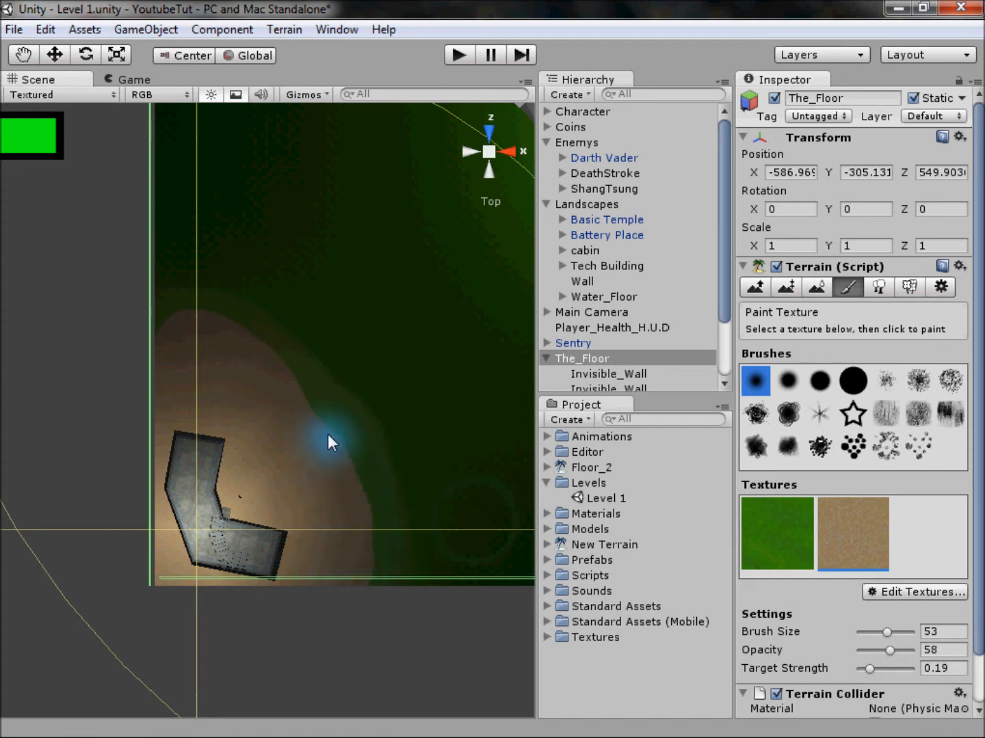
{"action": "left_click", "coordinate": [489, 153]}
{"action": "middle_click_drag", "start_coordinate": [403, 274], "coordinate": [405, 242]}
{"action": "scroll", "coordinate": [405, 241], "scroll_direction": "down", "scroll_amount": 5}
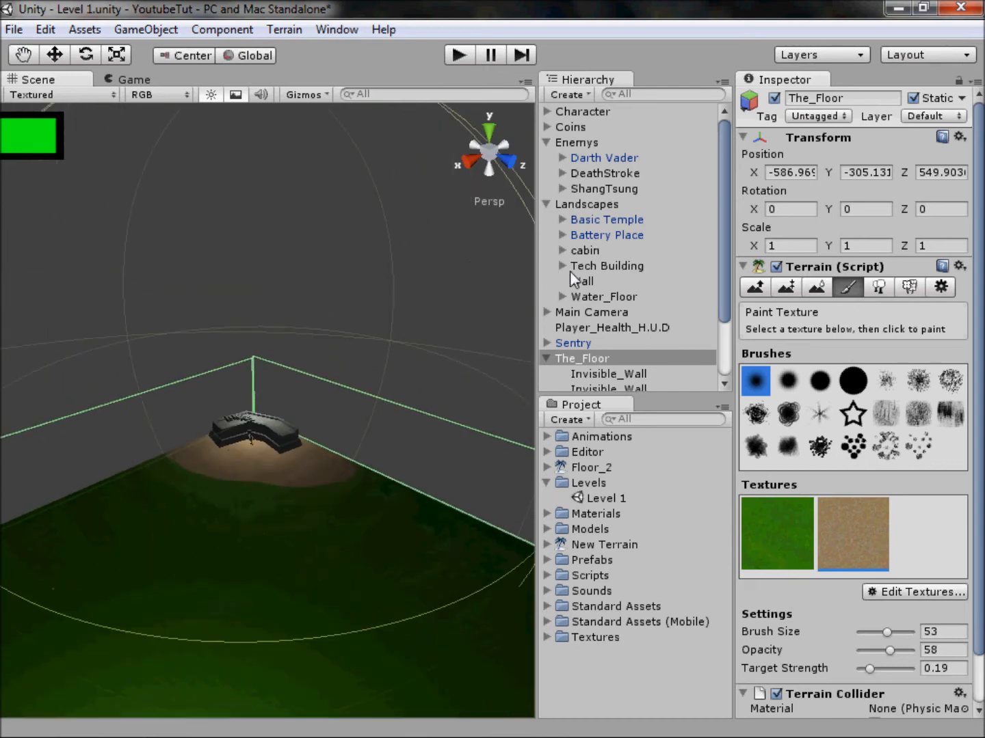
Paint the grass texture over the dirt patch's outer ring with the second round brush at size 59, opacity 24 and target strength 0.19.
{"action": "left_click", "coordinate": [775, 536]}
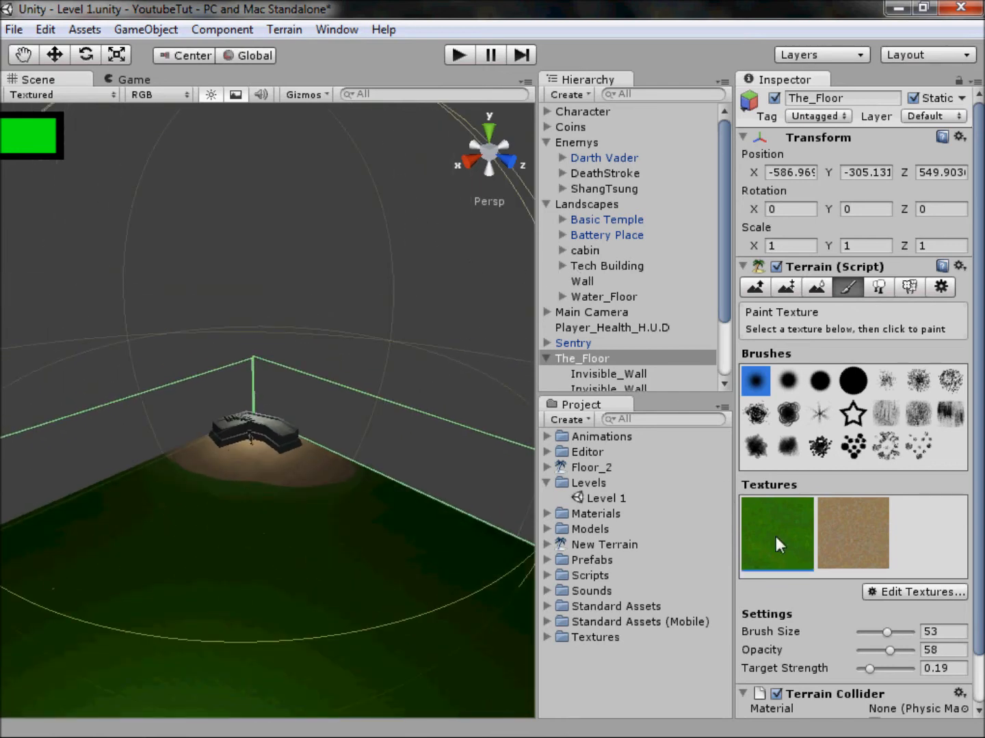
{"action": "left_click", "coordinate": [489, 133]}
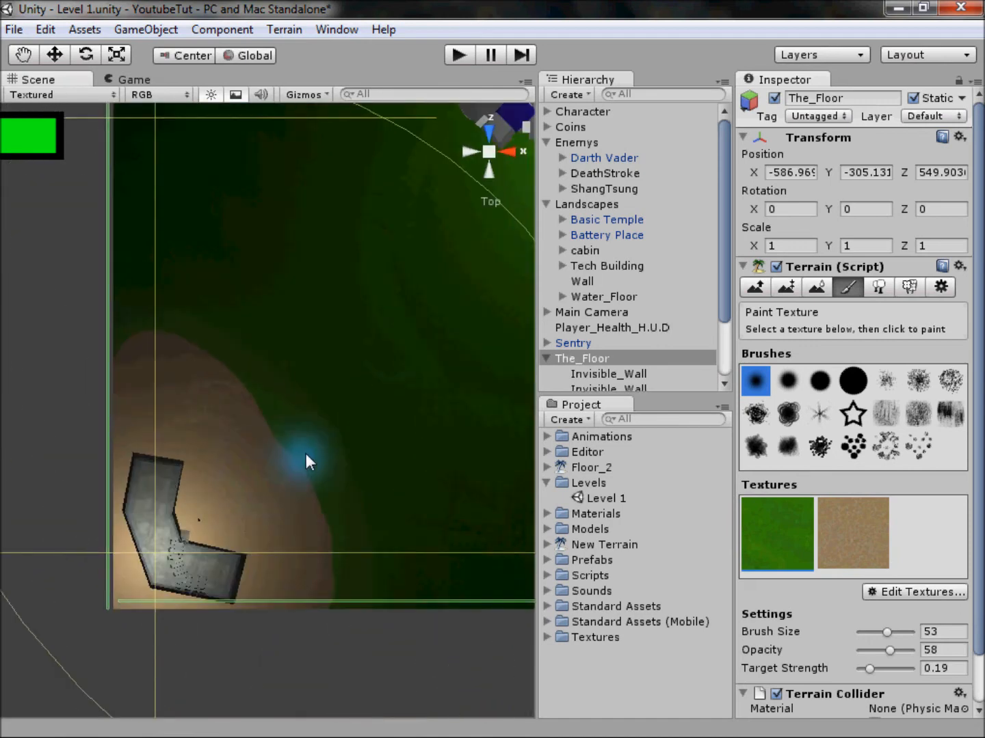
{"action": "left_click", "coordinate": [781, 386]}
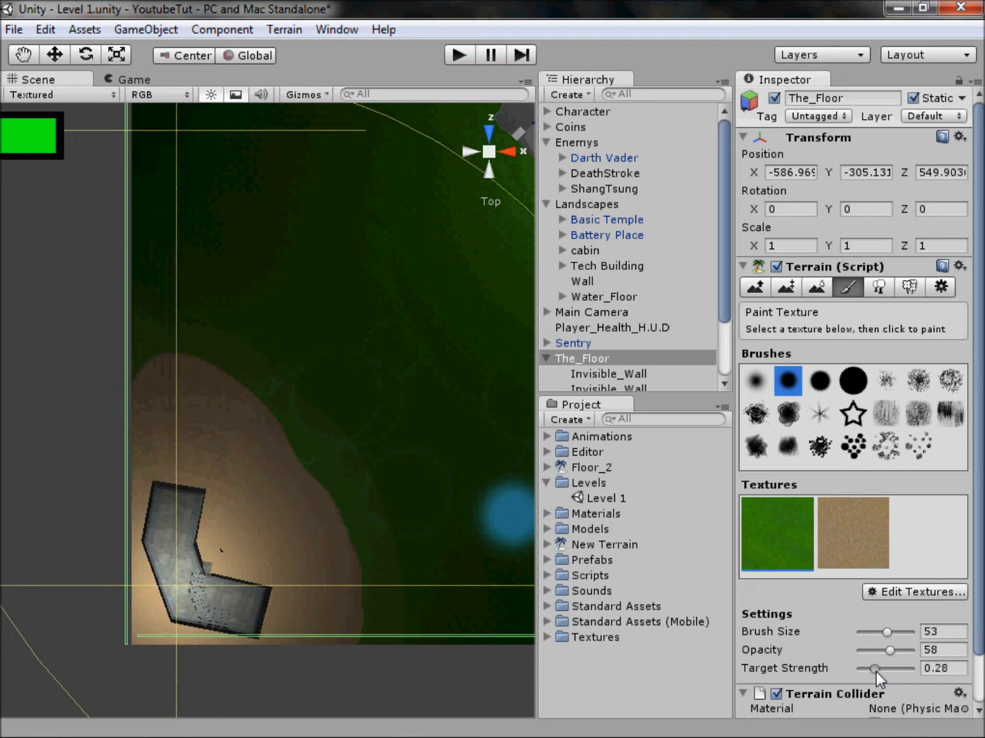
{"action": "mouse_move", "coordinate": [888, 650]}
{"action": "left_mouse_down"}
{"action": "mouse_move", "coordinate": [873, 653]}
{"action": "mouse_move", "coordinate": [891, 631]}
{"action": "left_mouse_up"}
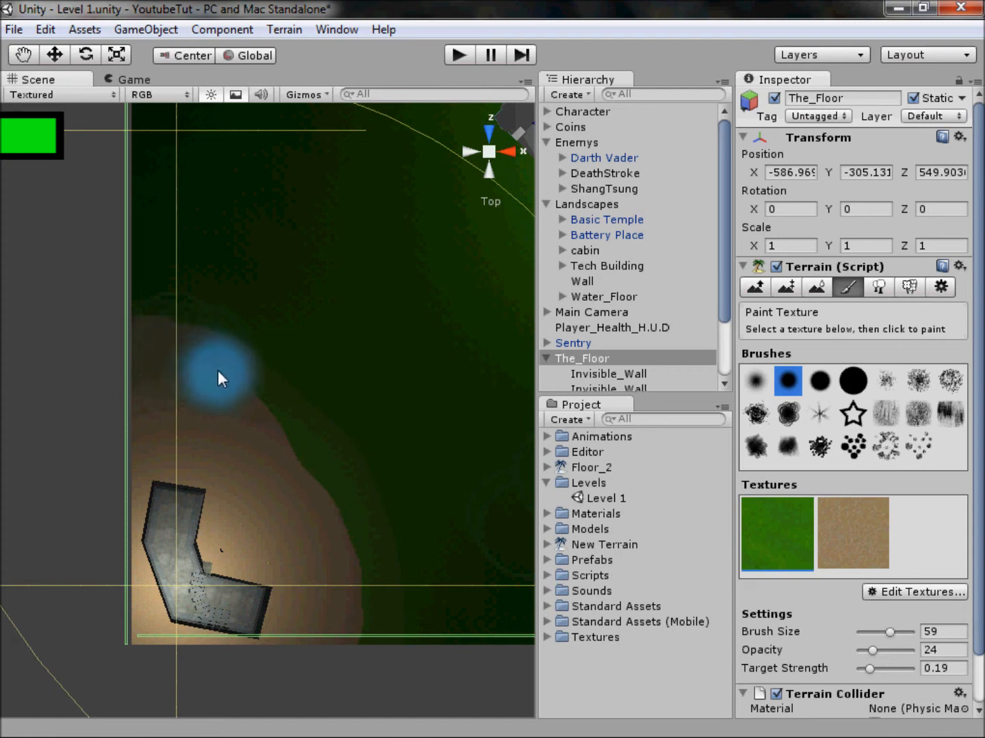
{"action": "double_click", "coordinate": [768, 552]}
{"action": "mouse_move", "coordinate": [171, 334]}
{"action": "left_mouse_down"}
{"action": "mouse_move", "coordinate": [265, 397]}
{"action": "mouse_move", "coordinate": [282, 425]}
{"action": "left_mouse_up"}
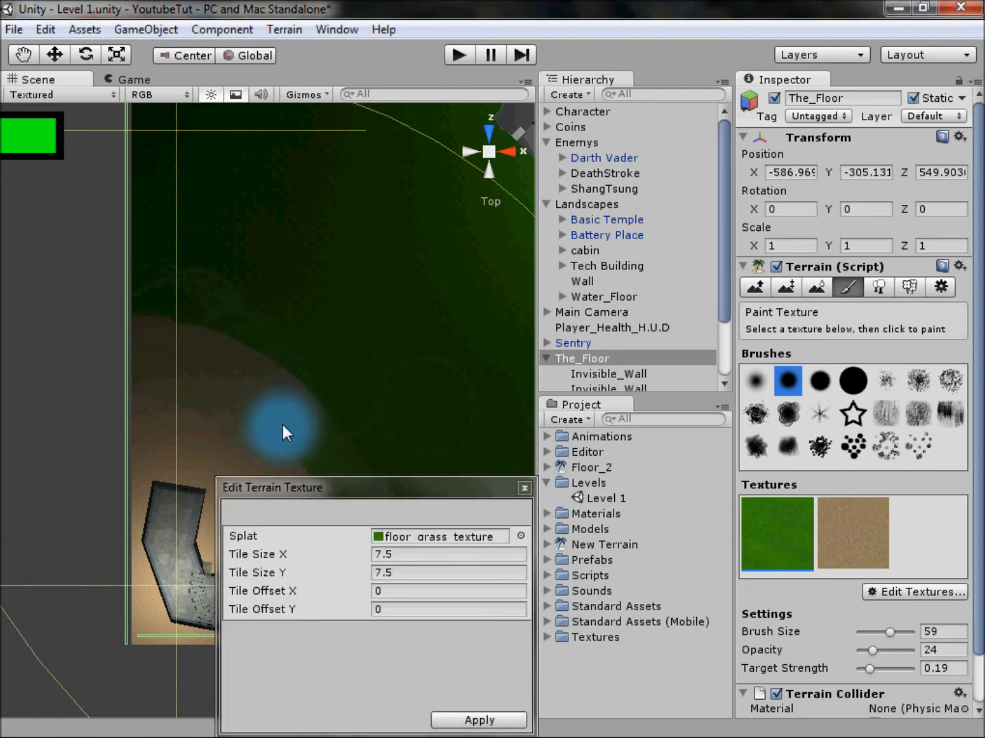
{"action": "left_click", "coordinate": [523, 488]}
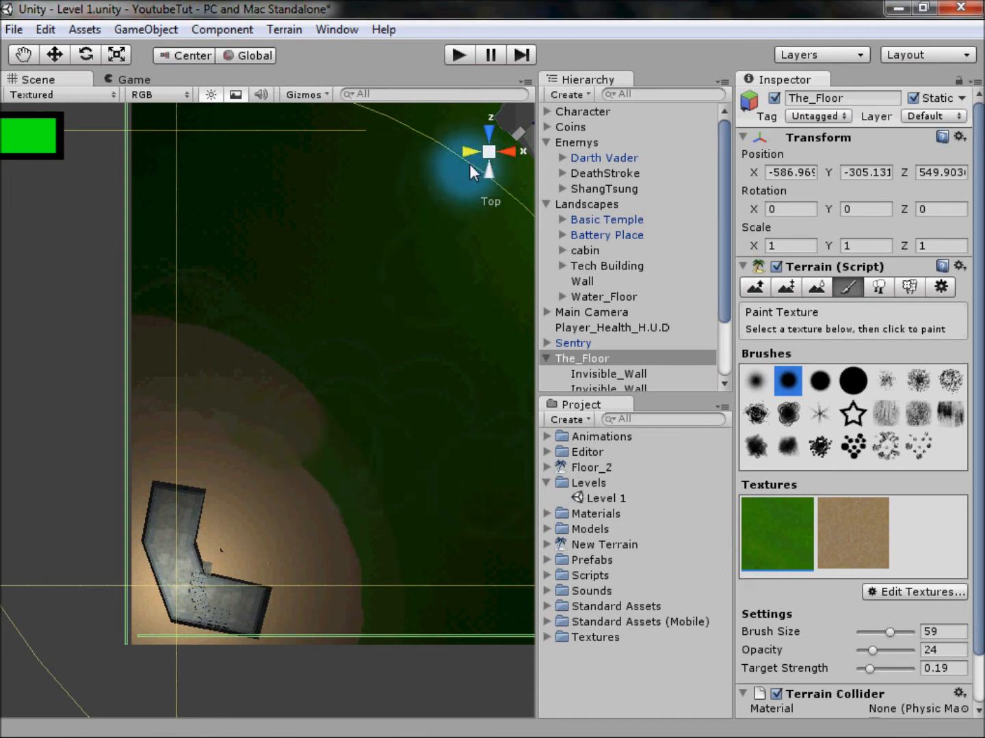
{"action": "mouse_move", "coordinate": [318, 466]}
{"action": "left_mouse_down"}
{"action": "mouse_move", "coordinate": [358, 547]}
{"action": "mouse_move", "coordinate": [381, 656]}
{"action": "left_mouse_up"}
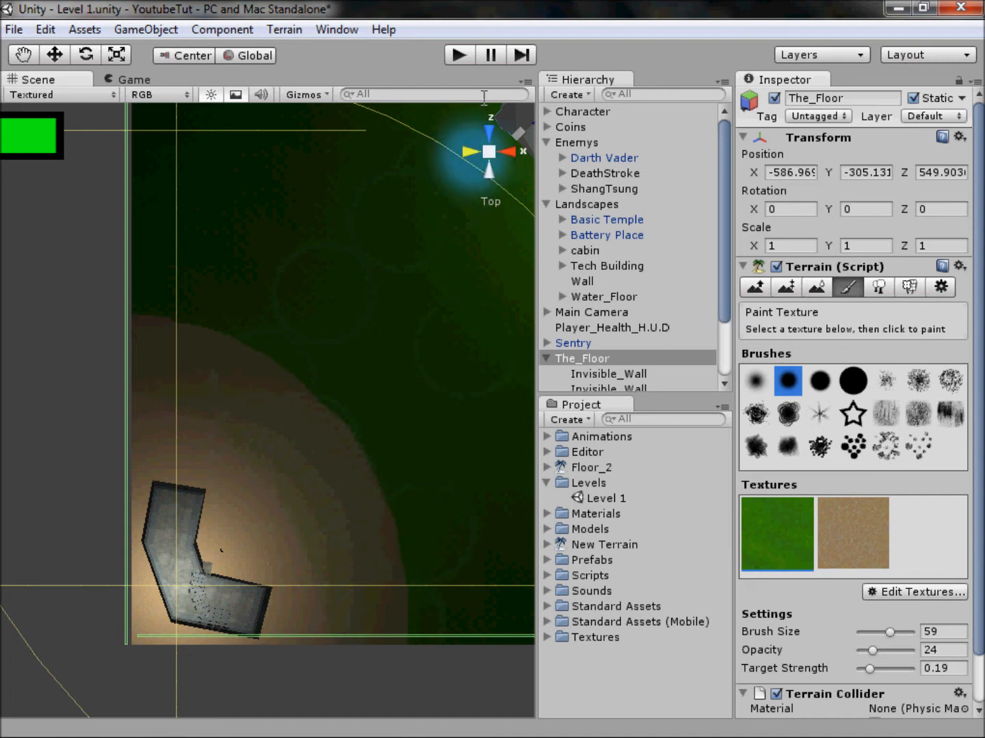
{"action": "left_click", "coordinate": [489, 153]}
{"action": "scroll", "coordinate": [231, 464], "scroll_direction": "up", "scroll_amount": 2}
{"action": "scroll", "coordinate": [322, 382], "scroll_direction": "up", "scroll_amount": 2}
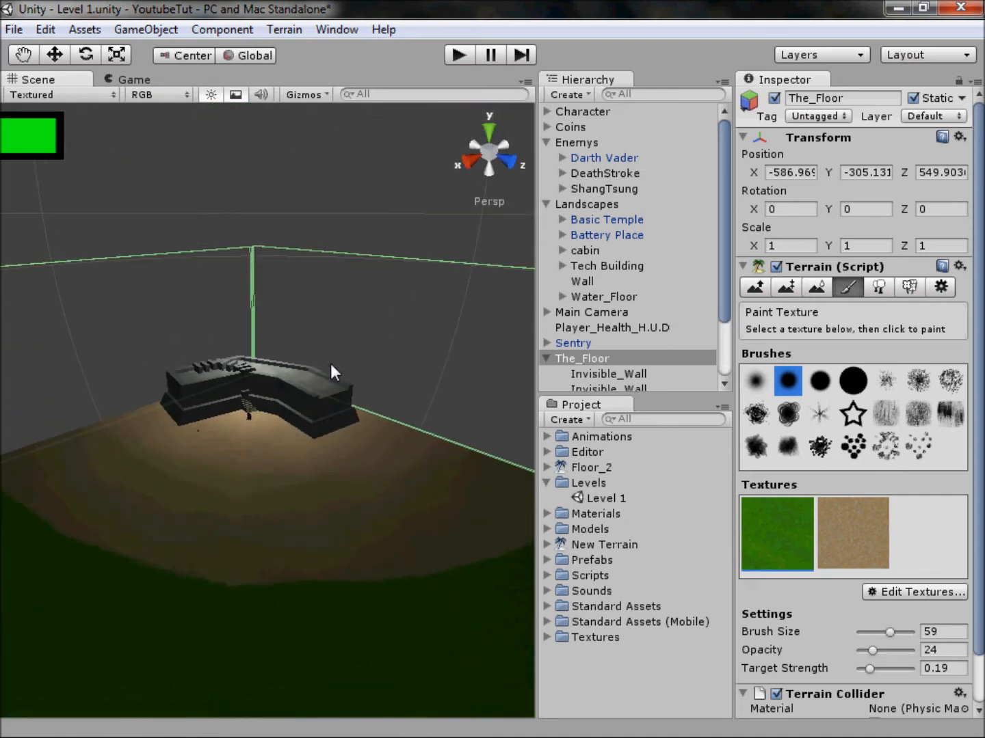
Raise the target strength to 1 and paint grass over the faded outer ring, shrinking the dirt patch towards Battery Place.
{"action": "left_click", "coordinate": [489, 130]}
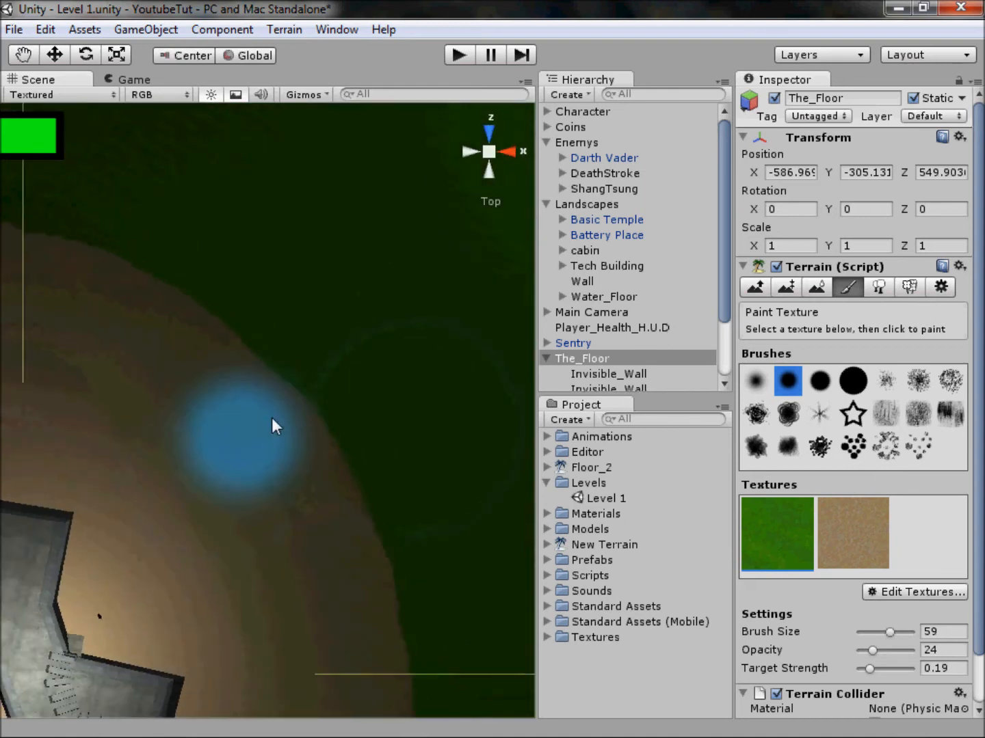
{"action": "left_click_drag", "start_coordinate": [870, 668], "coordinate": [916, 670]}
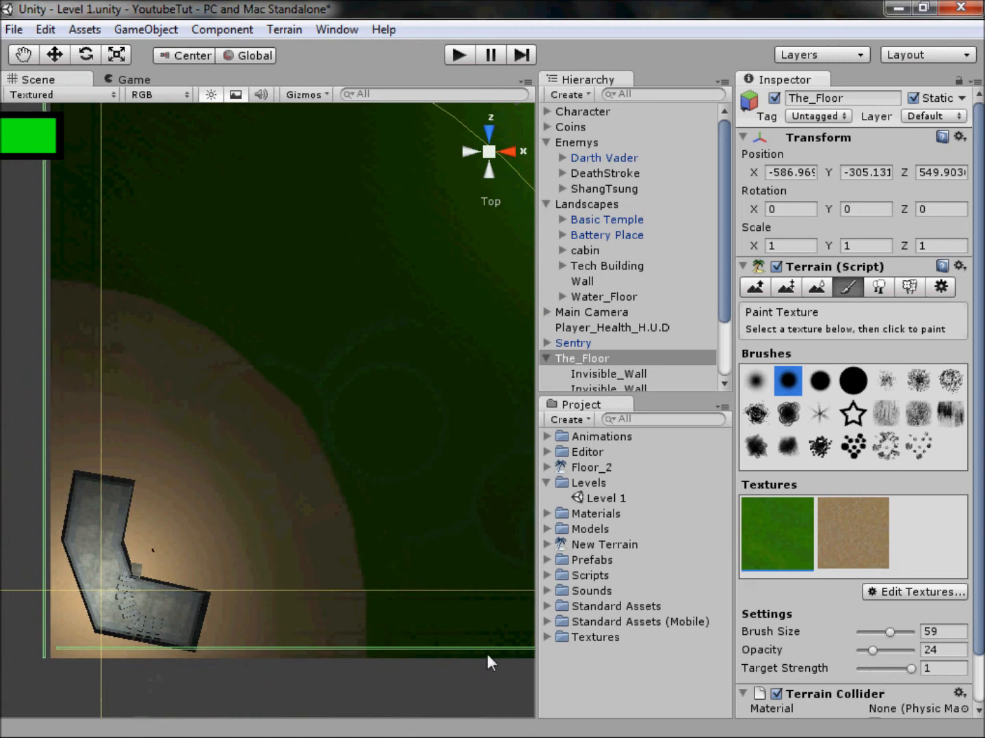
{"action": "mouse_move", "coordinate": [384, 636]}
{"action": "left_mouse_down"}
{"action": "mouse_move", "coordinate": [322, 462]}
{"action": "mouse_move", "coordinate": [237, 362]}
{"action": "mouse_move", "coordinate": [67, 294]}
{"action": "mouse_move", "coordinate": [84, 325]}
{"action": "mouse_move", "coordinate": [214, 435]}
{"action": "mouse_move", "coordinate": [312, 618]}
{"action": "mouse_move", "coordinate": [382, 705]}
{"action": "left_mouse_up"}
Refine the grass edge around Battery Place at target strengths 0.56 and 0.81, ending at 1, and check the blend up close.
{"action": "left_click_drag", "start_coordinate": [910, 669], "coordinate": [880, 670]}
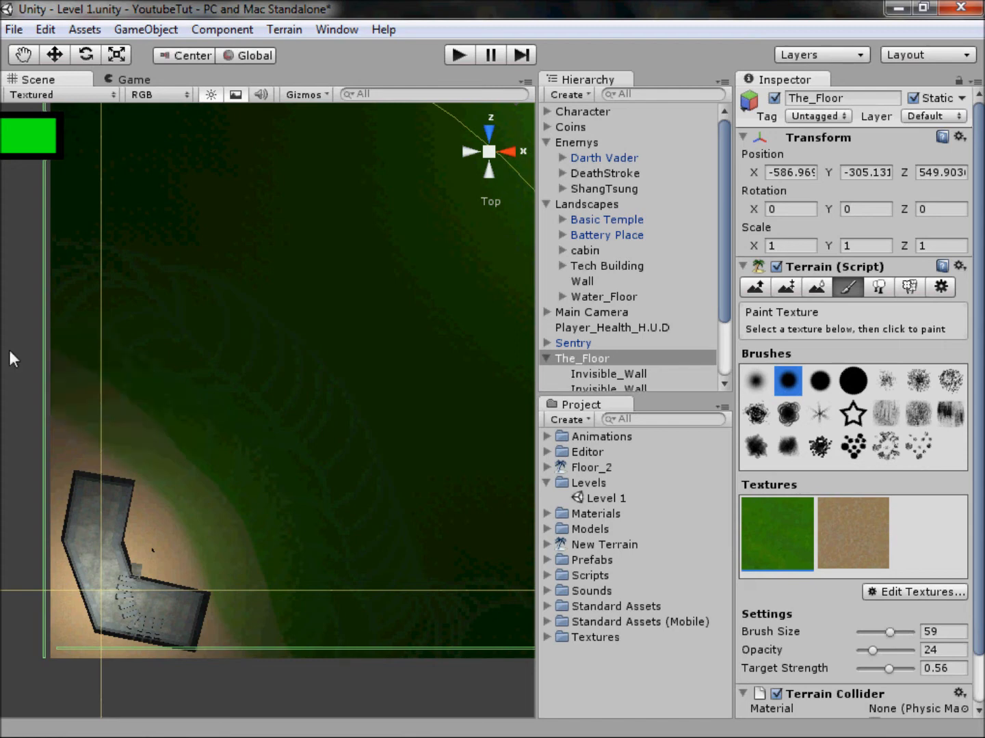
{"action": "left_click_drag", "start_coordinate": [888, 670], "coordinate": [902, 670]}
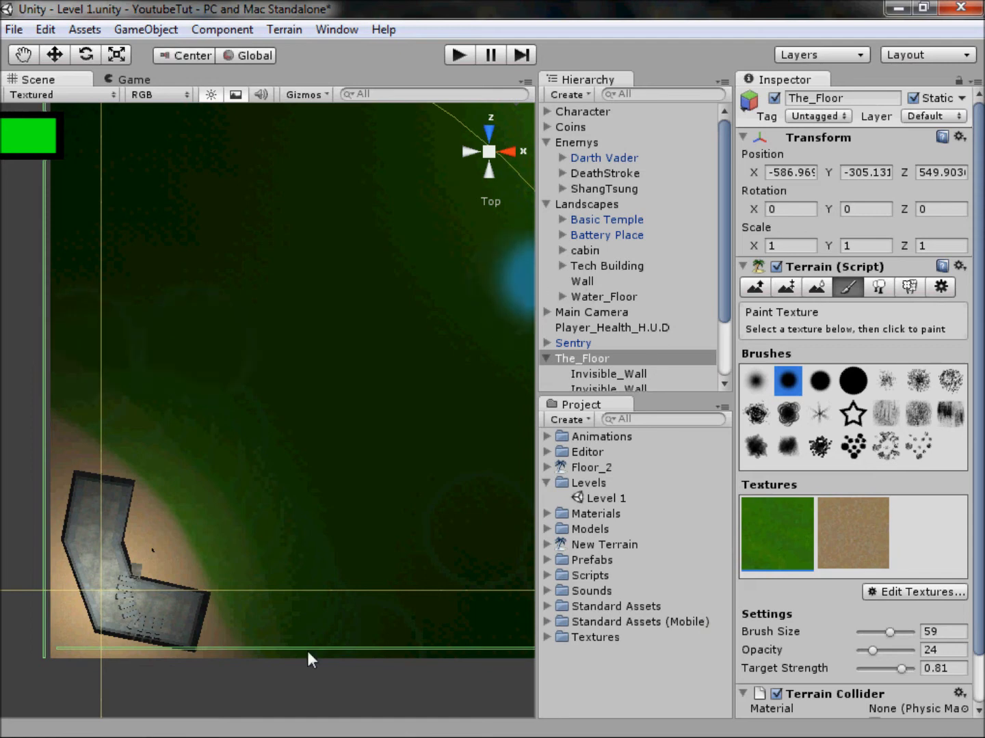
{"action": "left_click_drag", "start_coordinate": [901, 670], "coordinate": [915, 669]}
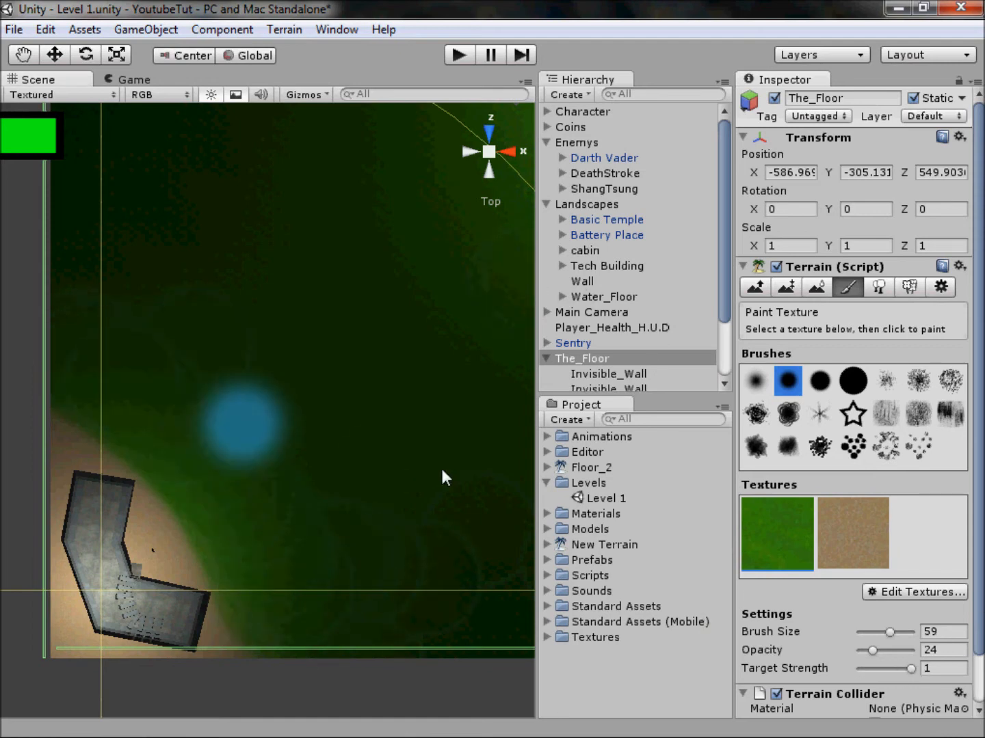
{"action": "left_click", "coordinate": [480, 151]}
{"action": "left_click", "coordinate": [486, 153]}
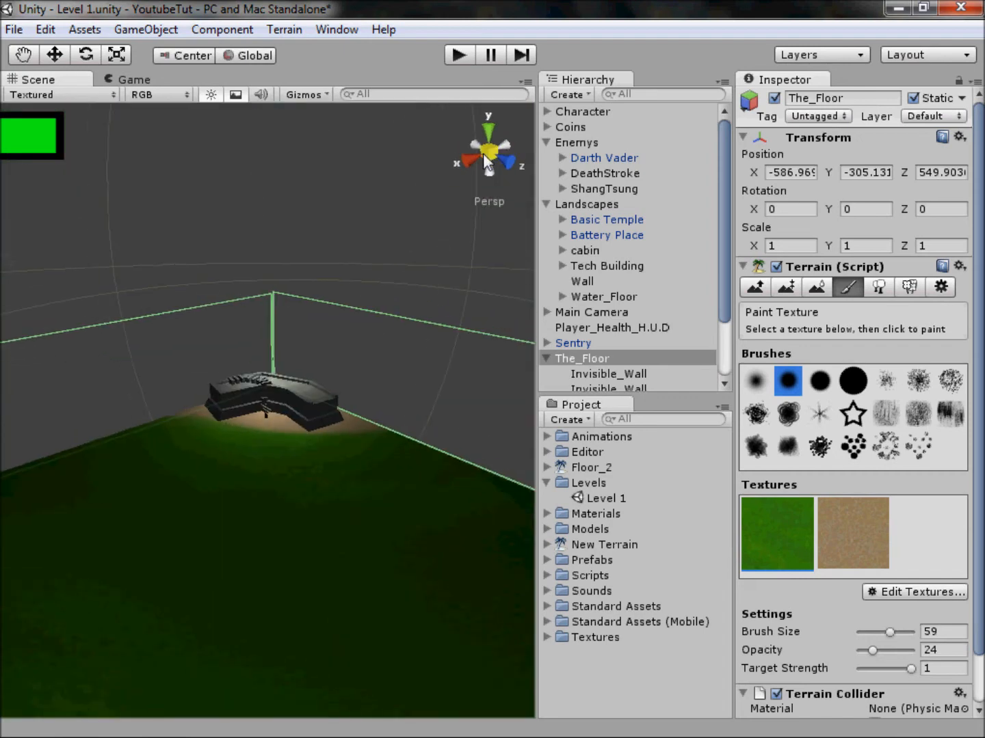
{"action": "scroll", "coordinate": [294, 396], "scroll_direction": "up", "scroll_amount": 2}
{"action": "scroll", "coordinate": [435, 402], "scroll_direction": "up", "scroll_amount": 5}
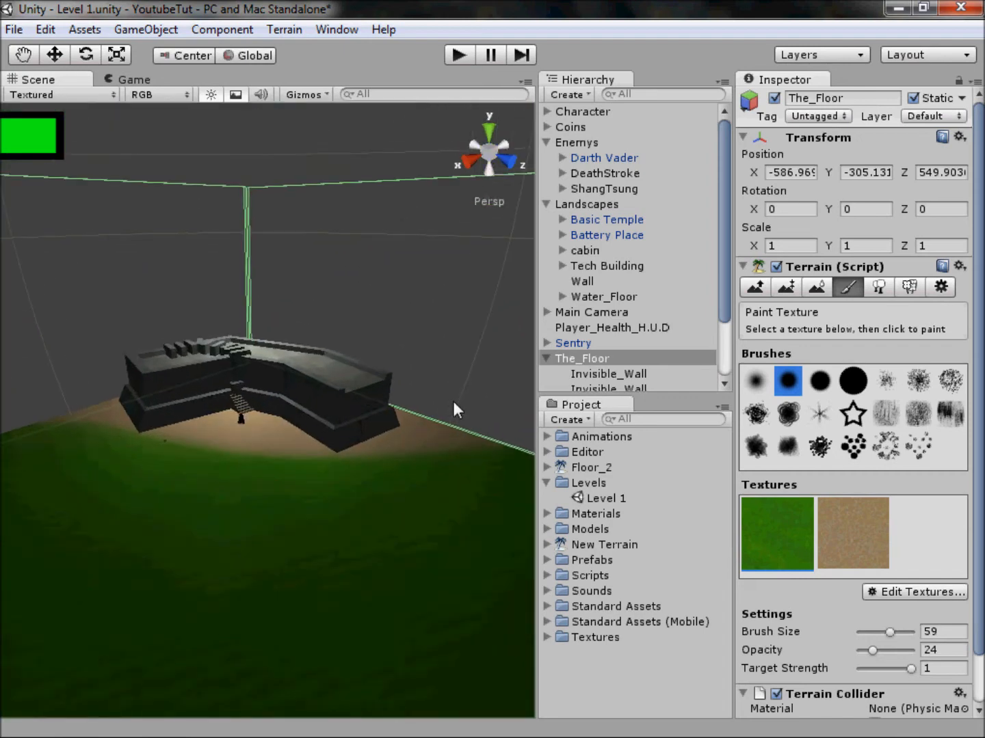
Add the Palm model as a second tree type for The_Floor terrain, keeping the bend factor at 0.
{"action": "scroll", "coordinate": [471, 464], "scroll_direction": "down", "scroll_amount": 10}
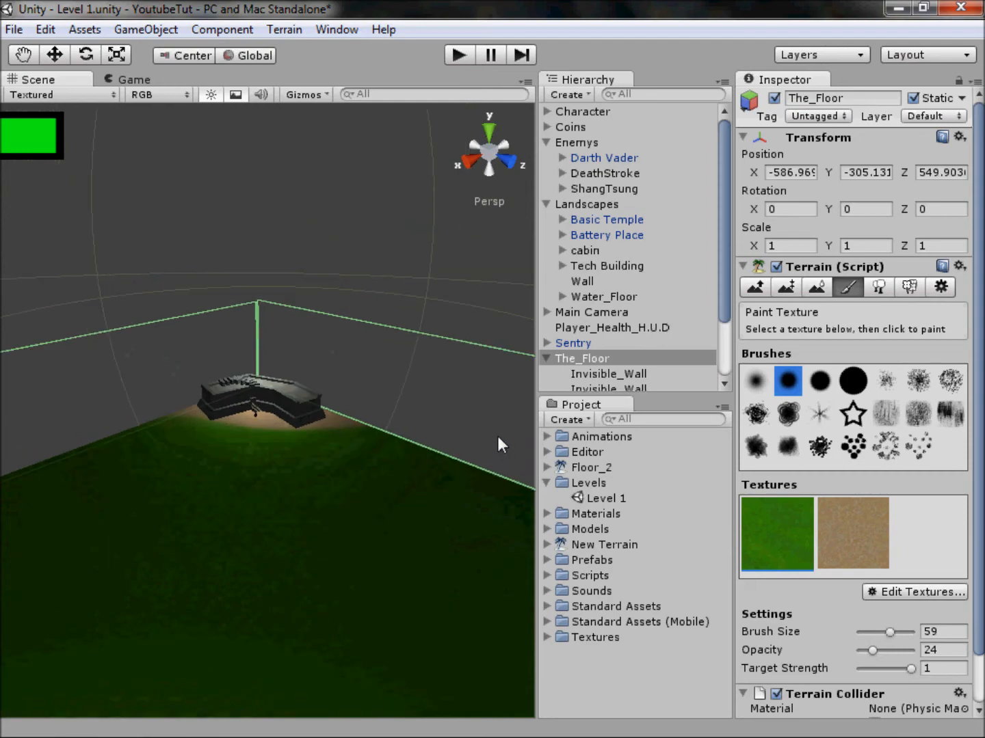
{"action": "scroll", "coordinate": [438, 253], "scroll_direction": "down", "scroll_amount": 5}
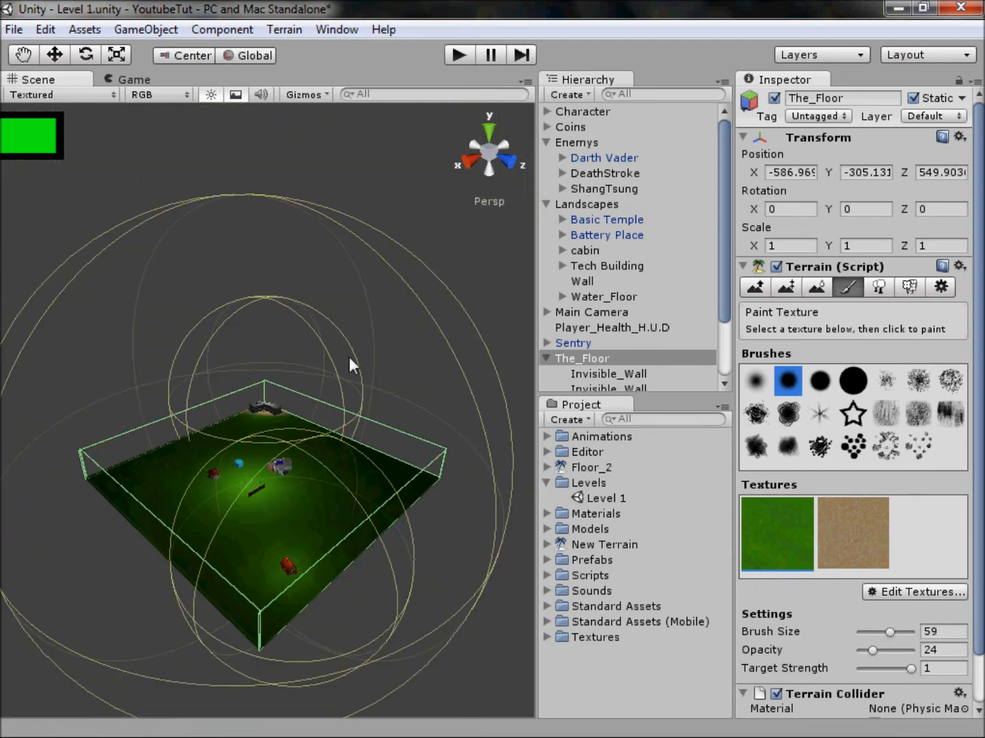
{"action": "scroll", "coordinate": [348, 357], "scroll_direction": "up", "scroll_amount": 3}
{"action": "left_click", "coordinate": [489, 129]}
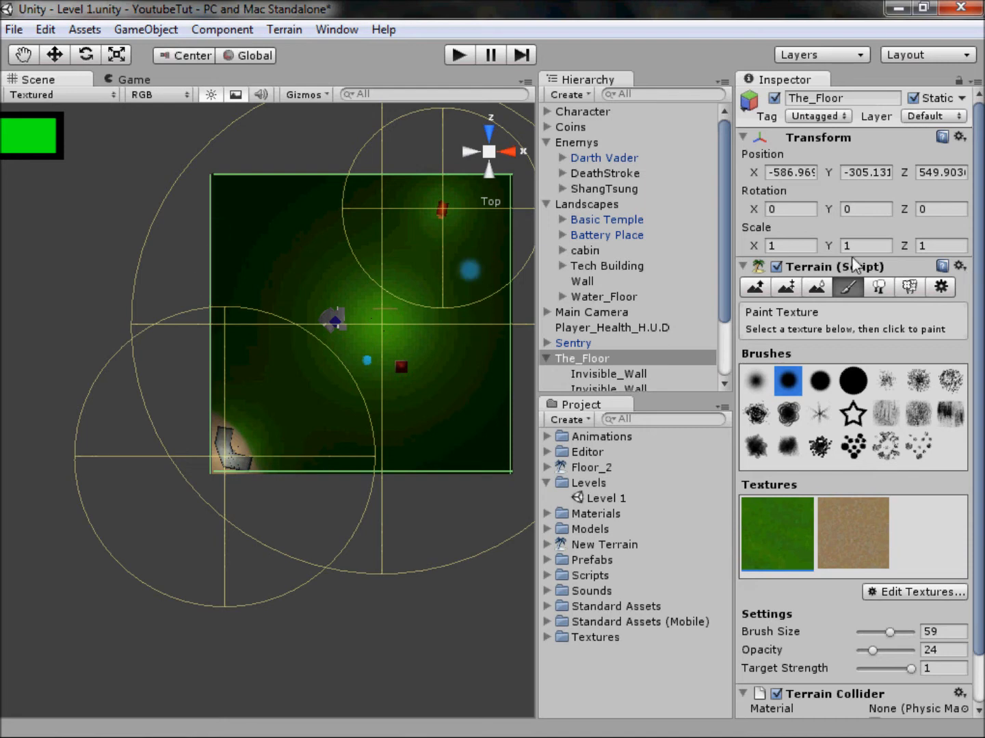
{"action": "left_click", "coordinate": [880, 287]}
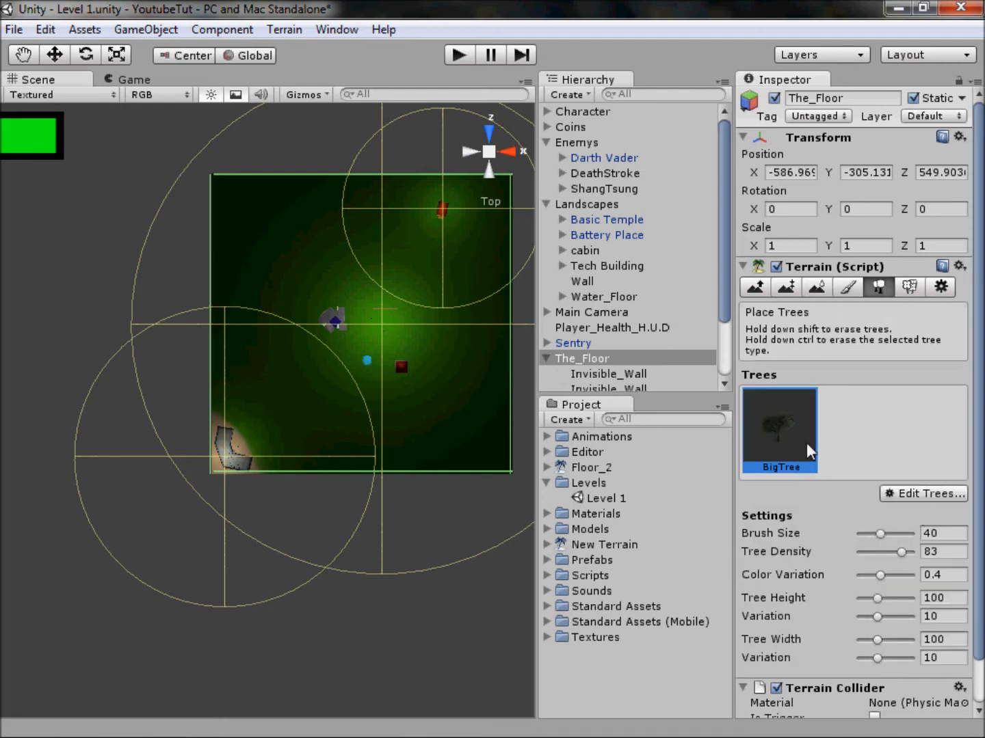
{"action": "left_click", "coordinate": [892, 495]}
{"action": "left_click", "coordinate": [892, 503]}
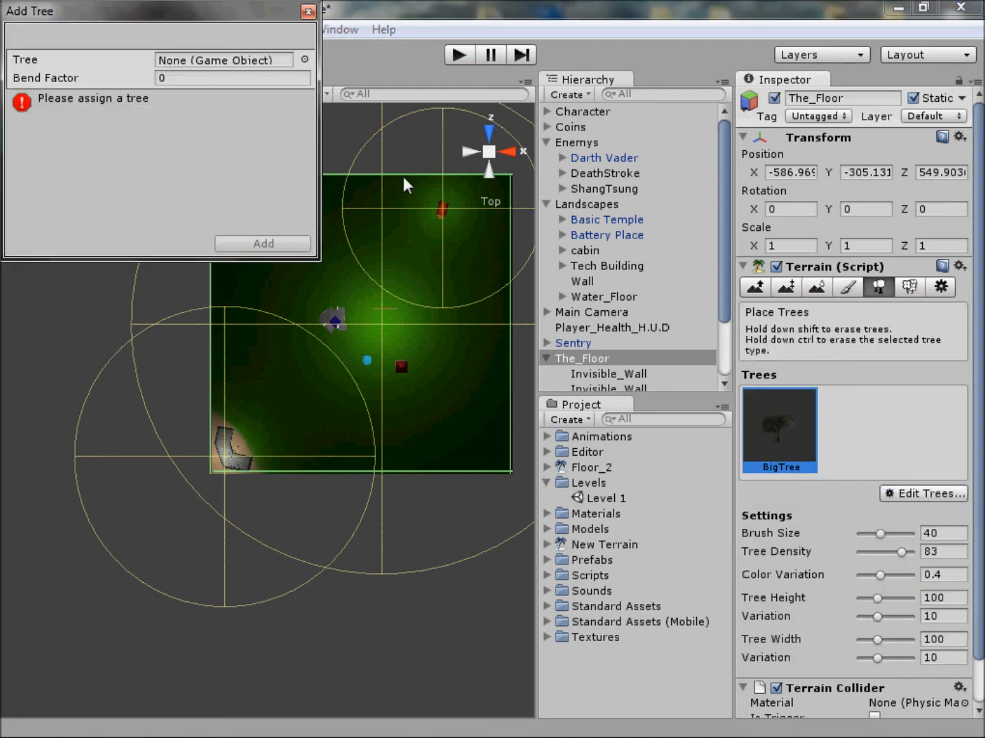
{"action": "left_click", "coordinate": [305, 59]}
{"action": "type", "text": "tre"}
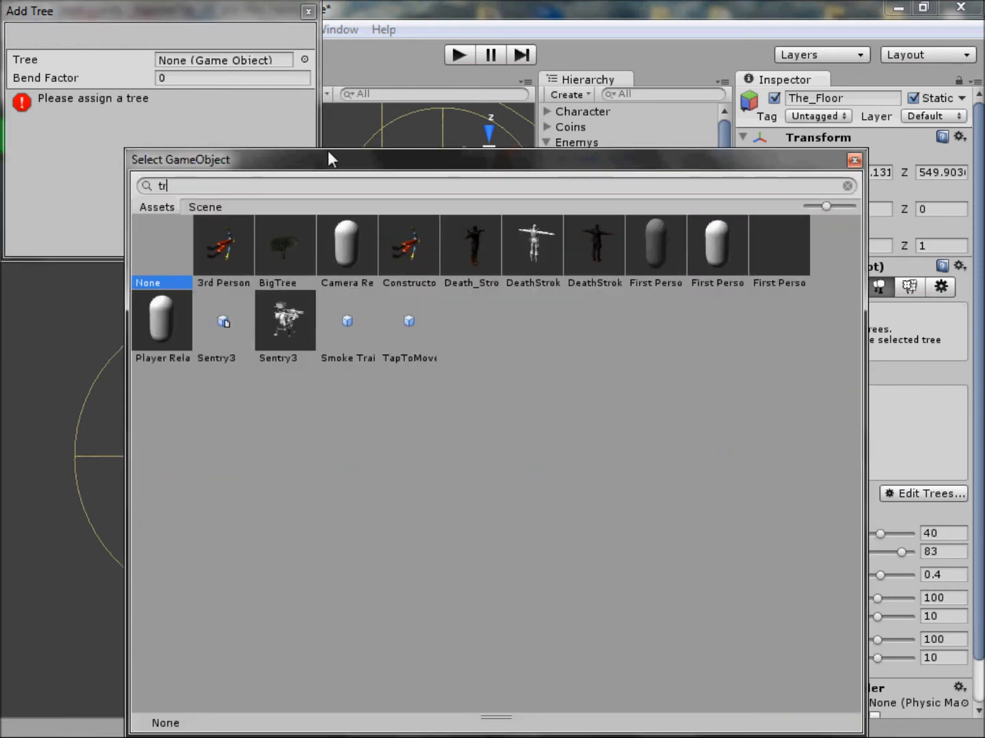
{"action": "key", "text": "BackSpace"}
{"action": "key", "text": "BackSpace"}
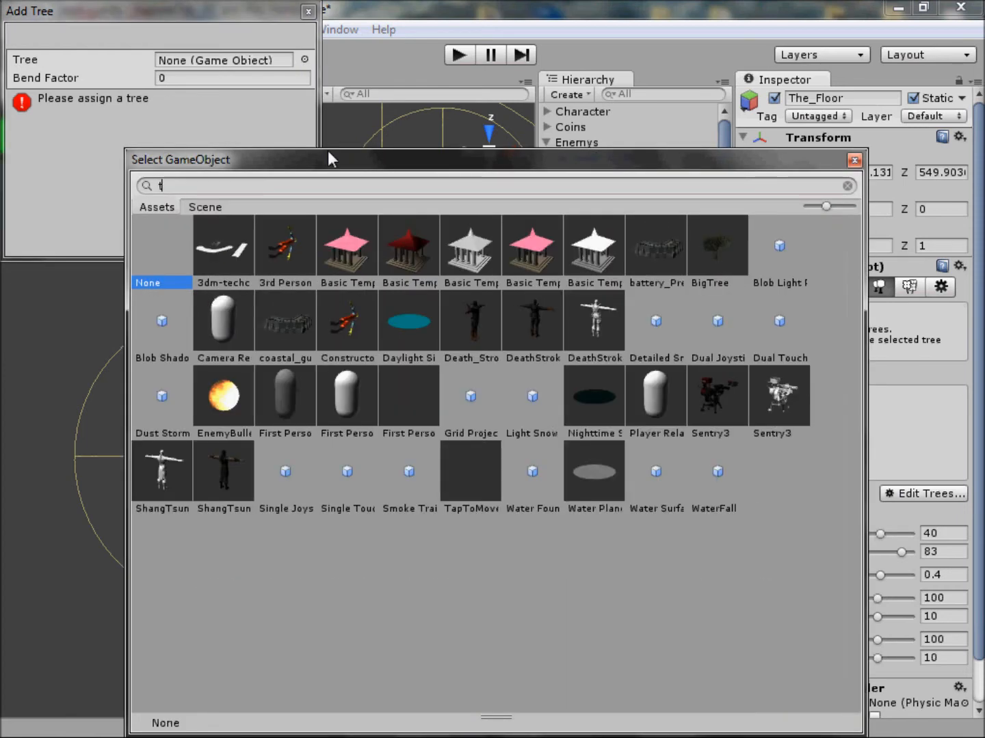
{"action": "key", "text": "BackSpace"}
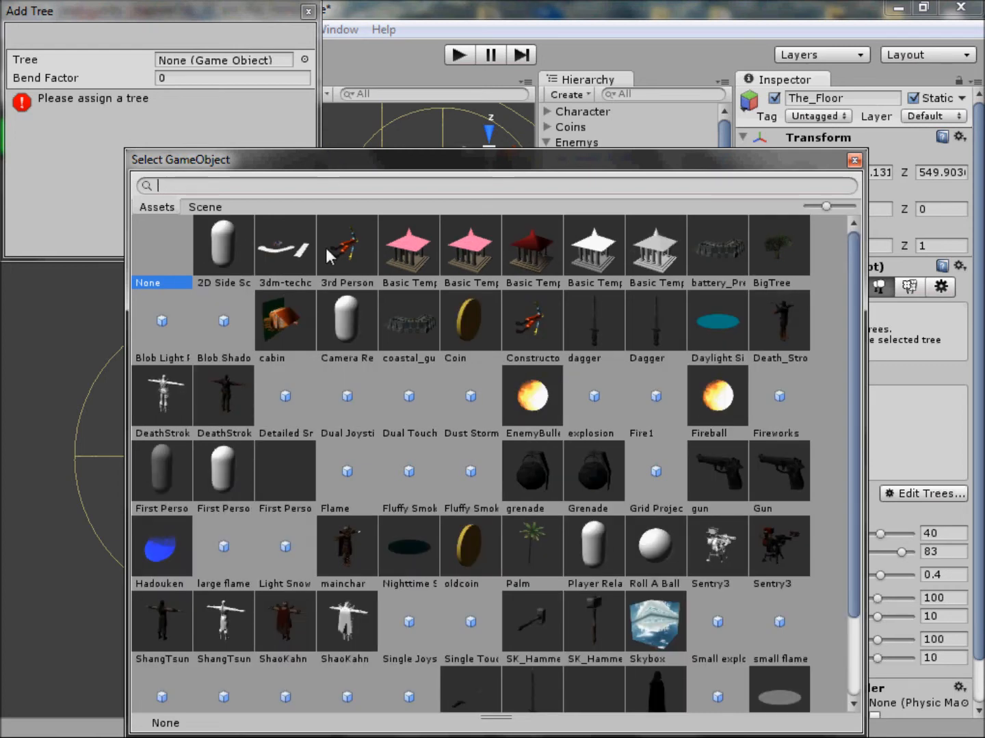
{"action": "double_click", "coordinate": [534, 541]}
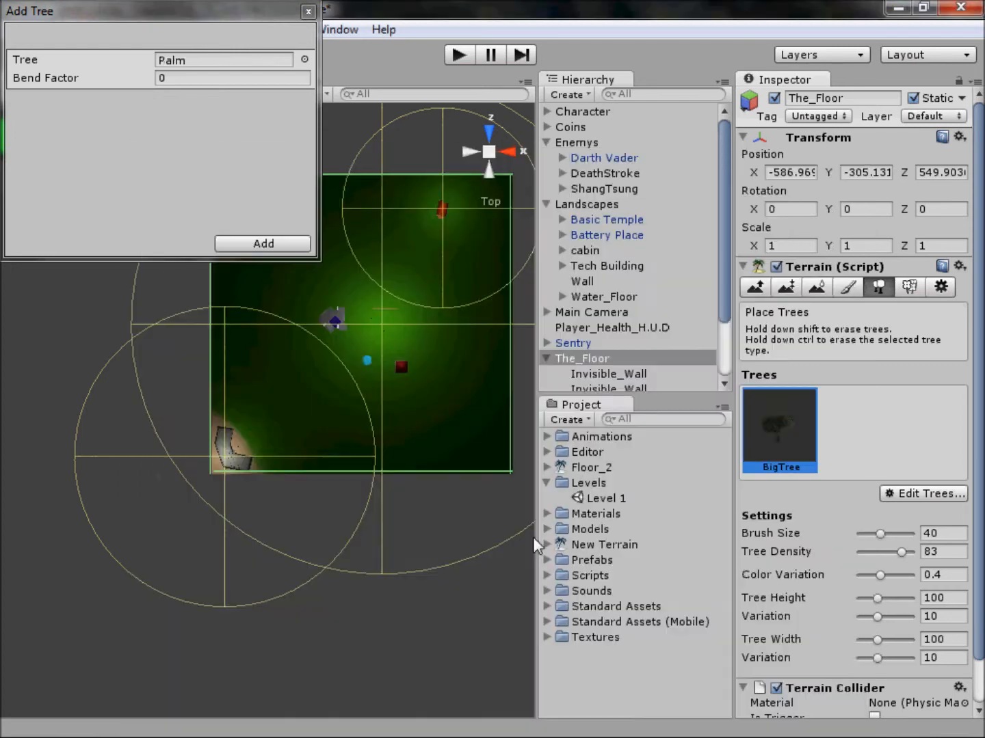
{"action": "left_click", "coordinate": [259, 243]}
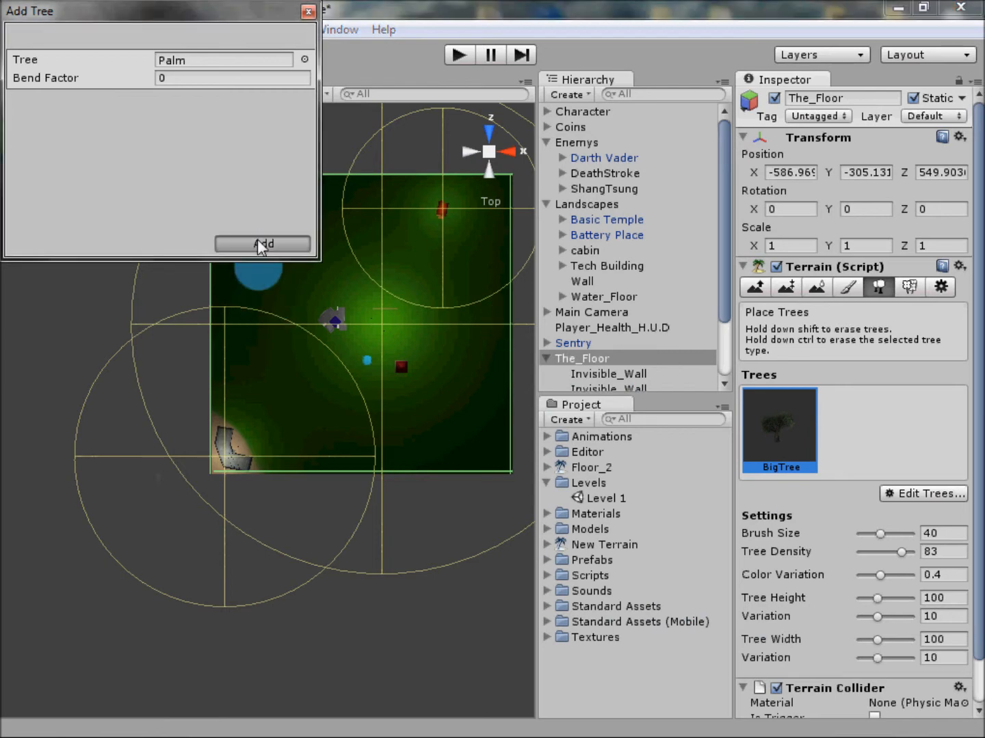
Paint a wider dirt area around Battery Place with brush size 59, opacity 24 and target strength 1.
{"action": "scroll", "coordinate": [220, 455], "scroll_direction": "up", "scroll_amount": 6}
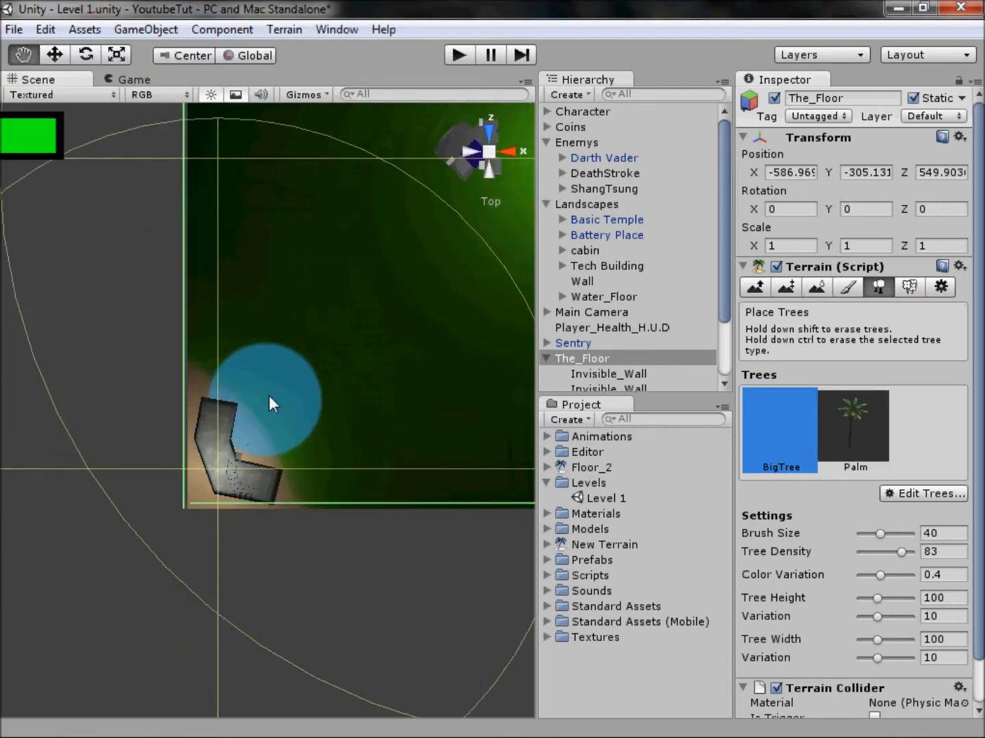
{"action": "left_click", "coordinate": [847, 286]}
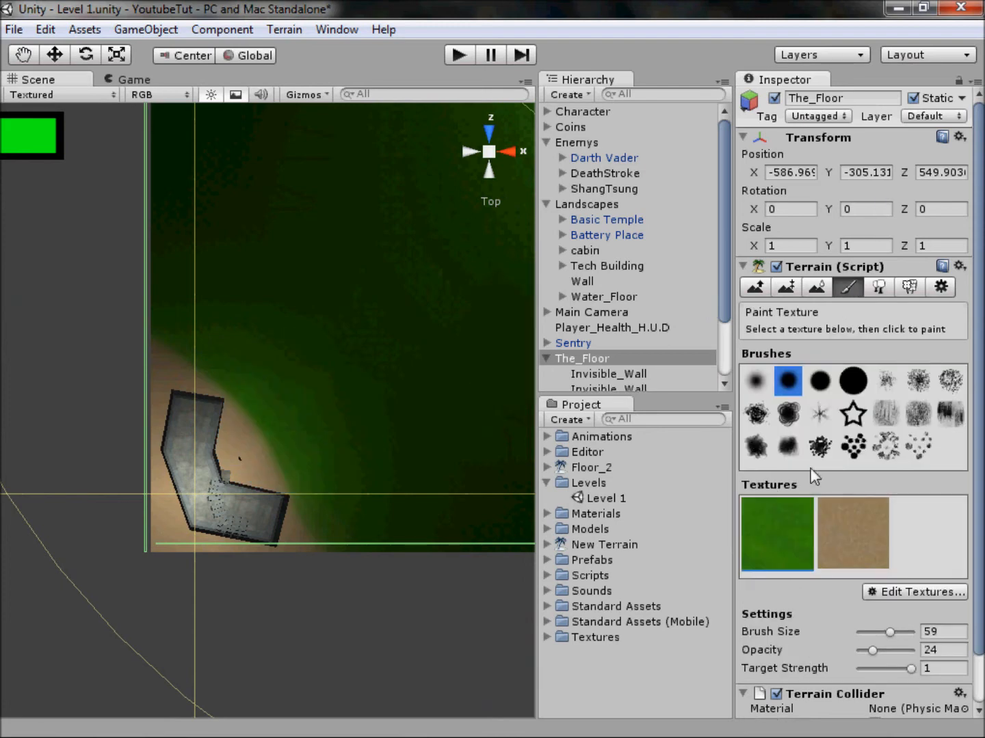
{"action": "mouse_move", "coordinate": [169, 360]}
{"action": "left_mouse_down"}
{"action": "mouse_move", "coordinate": [271, 444]}
{"action": "mouse_move", "coordinate": [307, 533]}
{"action": "mouse_move", "coordinate": [218, 403]}
{"action": "mouse_move", "coordinate": [102, 354]}
{"action": "mouse_move", "coordinate": [330, 520]}
{"action": "mouse_move", "coordinate": [282, 409]}
{"action": "mouse_move", "coordinate": [162, 335]}
{"action": "mouse_move", "coordinate": [434, 530]}
{"action": "mouse_move", "coordinate": [303, 391]}
{"action": "mouse_move", "coordinate": [153, 309]}
{"action": "mouse_move", "coordinate": [410, 505]}
{"action": "mouse_move", "coordinate": [386, 527]}
{"action": "mouse_move", "coordinate": [234, 364]}
{"action": "mouse_move", "coordinate": [108, 336]}
{"action": "left_mouse_up"}
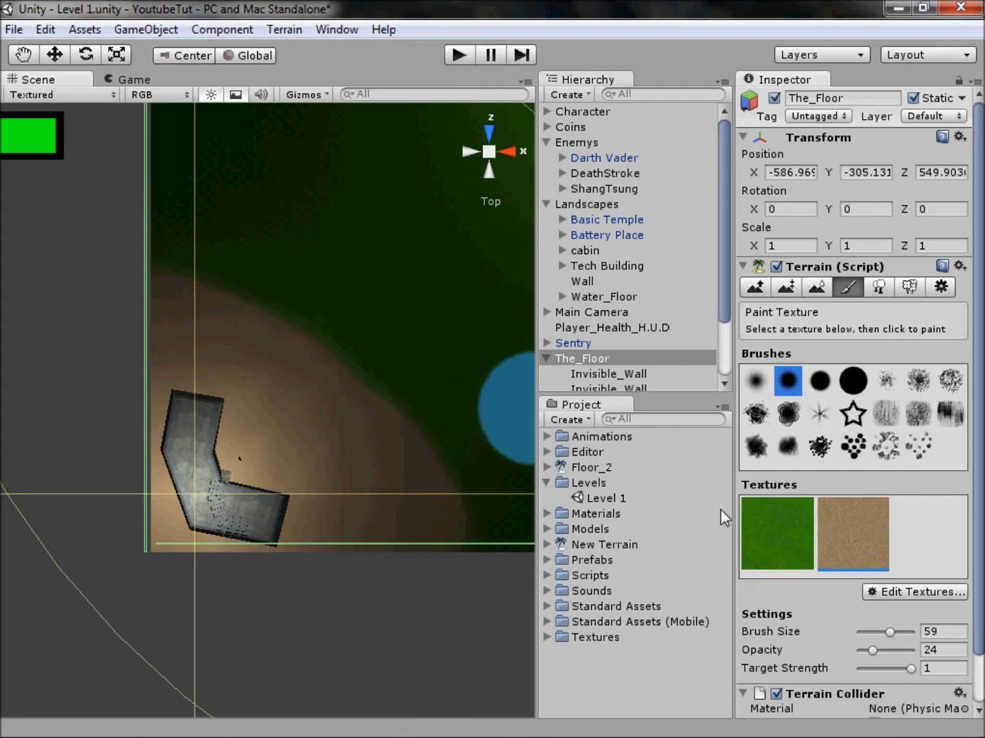
Soften the dirt patch's outer edge by painting dirt at target strength 0.51 and grass at target strength 0.78.
{"action": "left_click_drag", "start_coordinate": [900, 670], "coordinate": [887, 668]}
{"action": "left_click", "coordinate": [777, 534]}
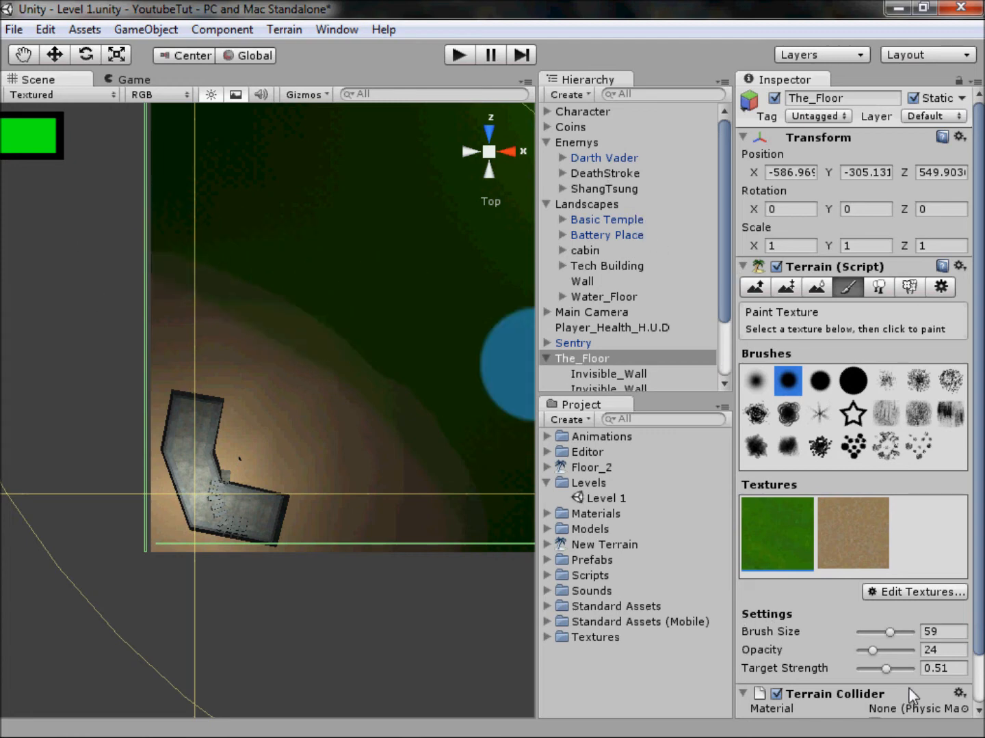
{"action": "left_click_drag", "start_coordinate": [884, 668], "coordinate": [899, 668]}
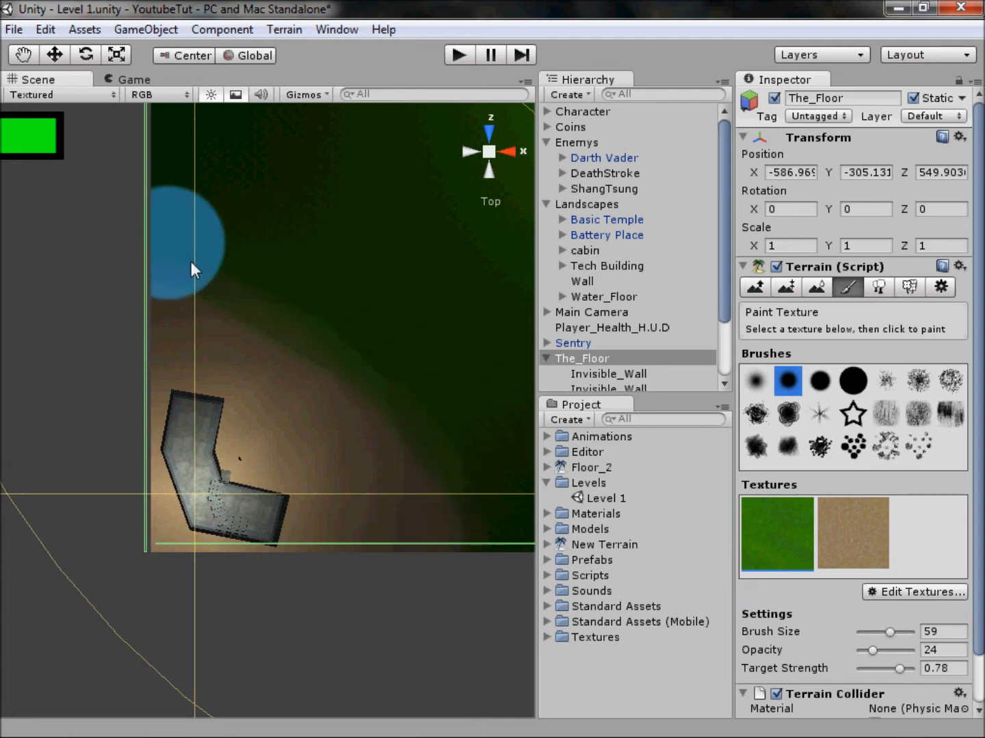
Paint palms across the dirt around Battery Place with brush size 40, density 52, height variation 6 and width variation 5.
{"action": "left_click", "coordinate": [877, 286]}
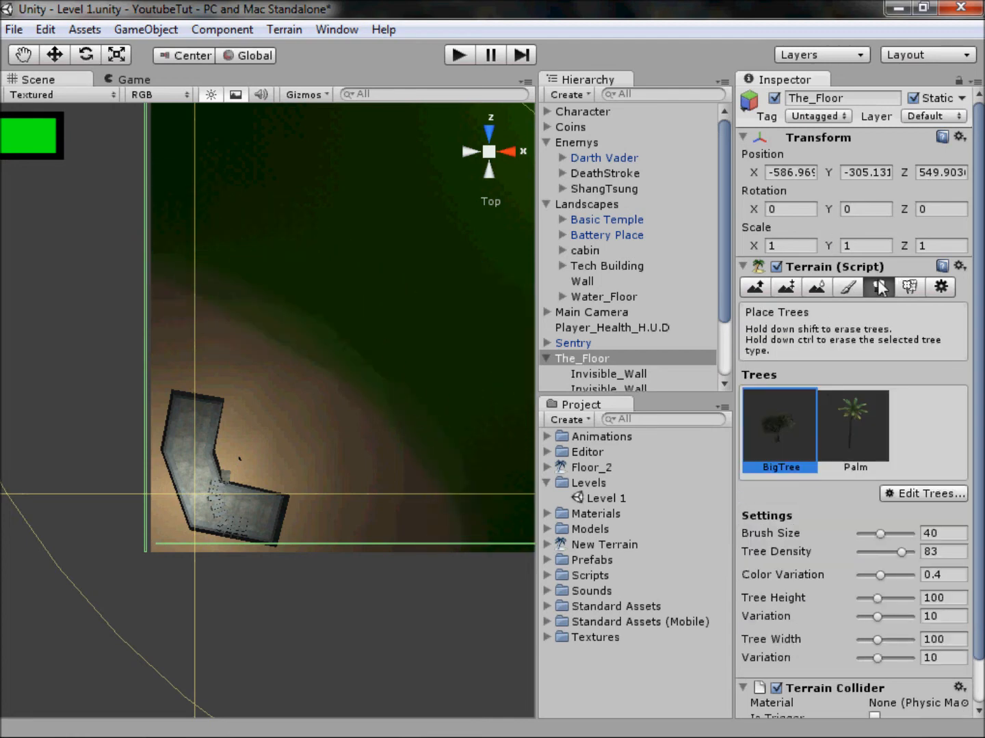
{"action": "left_click", "coordinate": [847, 431]}
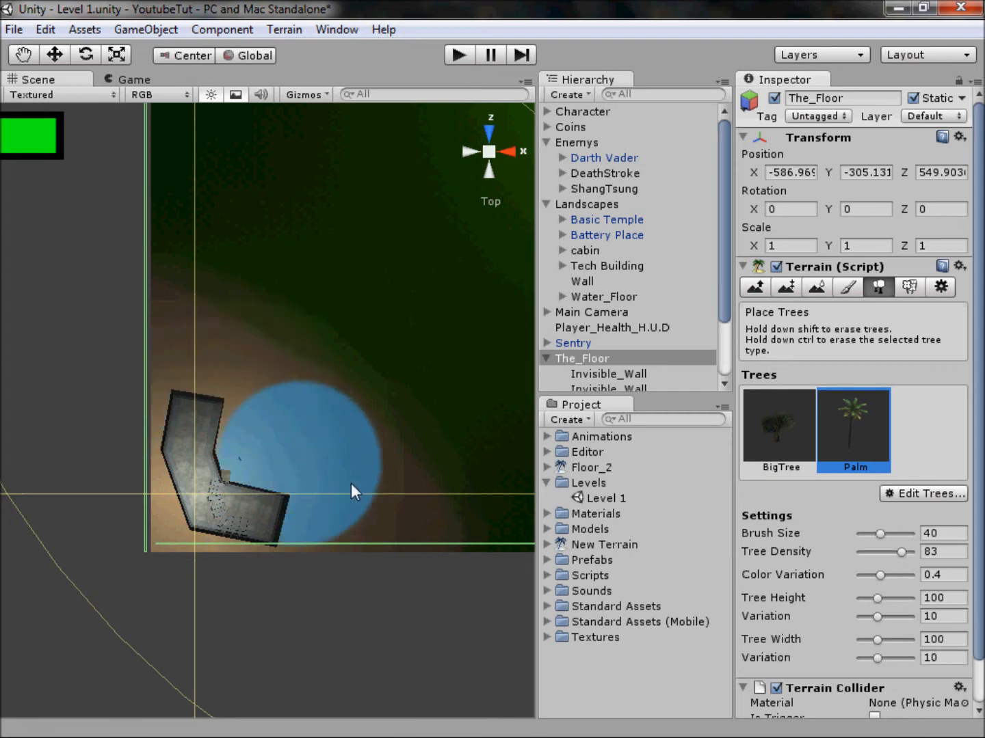
{"action": "mouse_move", "coordinate": [361, 505]}
{"action": "left_mouse_down"}
{"action": "mouse_move", "coordinate": [392, 525]}
{"action": "mouse_move", "coordinate": [471, 541]}
{"action": "mouse_move", "coordinate": [396, 506]}
{"action": "mouse_move", "coordinate": [421, 535]}
{"action": "mouse_move", "coordinate": [478, 530]}
{"action": "left_mouse_up"}
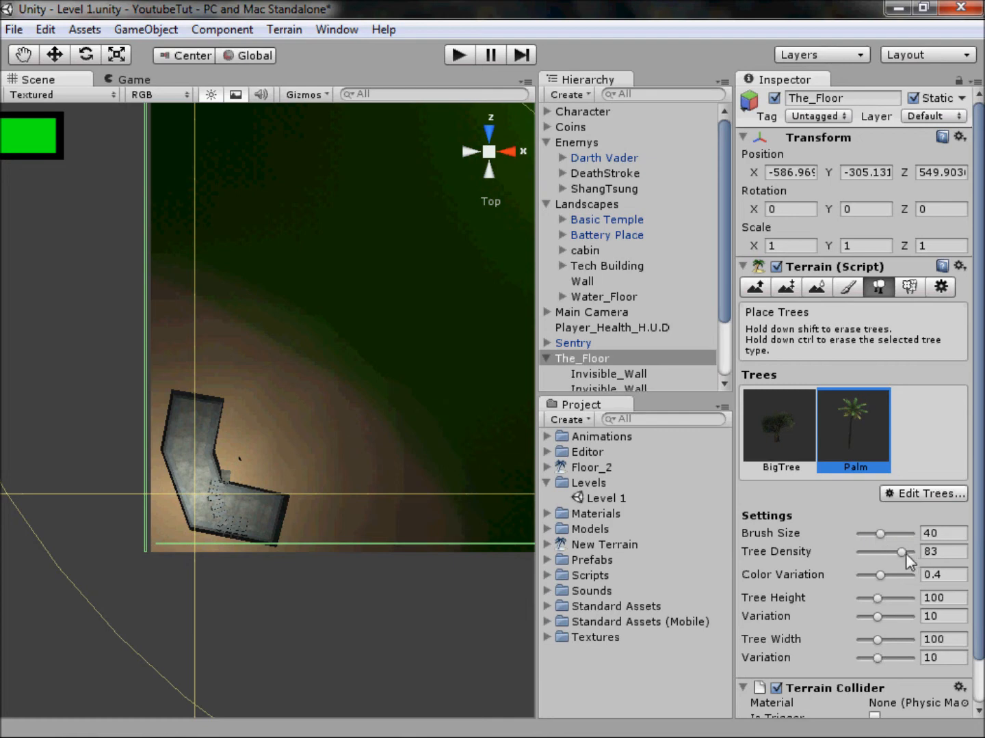
{"action": "left_click_drag", "start_coordinate": [874, 613], "coordinate": [865, 657]}
{"action": "left_click_drag", "start_coordinate": [902, 550], "coordinate": [886, 551]}
{"action": "mouse_move", "coordinate": [345, 527]}
{"action": "left_mouse_down"}
{"action": "mouse_move", "coordinate": [365, 521]}
{"action": "mouse_move", "coordinate": [419, 554]}
{"action": "mouse_move", "coordinate": [378, 526]}
{"action": "mouse_move", "coordinate": [385, 497]}
{"action": "mouse_move", "coordinate": [297, 446]}
{"action": "mouse_move", "coordinate": [313, 441]}
{"action": "mouse_move", "coordinate": [309, 428]}
{"action": "mouse_move", "coordinate": [208, 343]}
{"action": "mouse_move", "coordinate": [310, 367]}
{"action": "mouse_move", "coordinate": [324, 422]}
{"action": "mouse_move", "coordinate": [276, 412]}
{"action": "left_mouse_up"}
Erase individual palms in front of Battery Place's inner corner and outward to the grass with brush size 10, clearing an approach.
{"action": "mouse_move", "coordinate": [263, 479]}
{"action": "middle_mouse_down"}
{"action": "mouse_move", "coordinate": [367, 489]}
{"action": "mouse_move", "coordinate": [274, 511]}
{"action": "middle_mouse_up"}
{"action": "scroll", "coordinate": [298, 474], "scroll_direction": "up", "scroll_amount": 3}
{"action": "scroll", "coordinate": [299, 473], "scroll_direction": "up", "scroll_amount": 5}
{"action": "scroll", "coordinate": [274, 511], "scroll_direction": "down", "scroll_amount": 3}
{"action": "left_click_drag", "start_coordinate": [861, 534], "coordinate": [865, 538]}
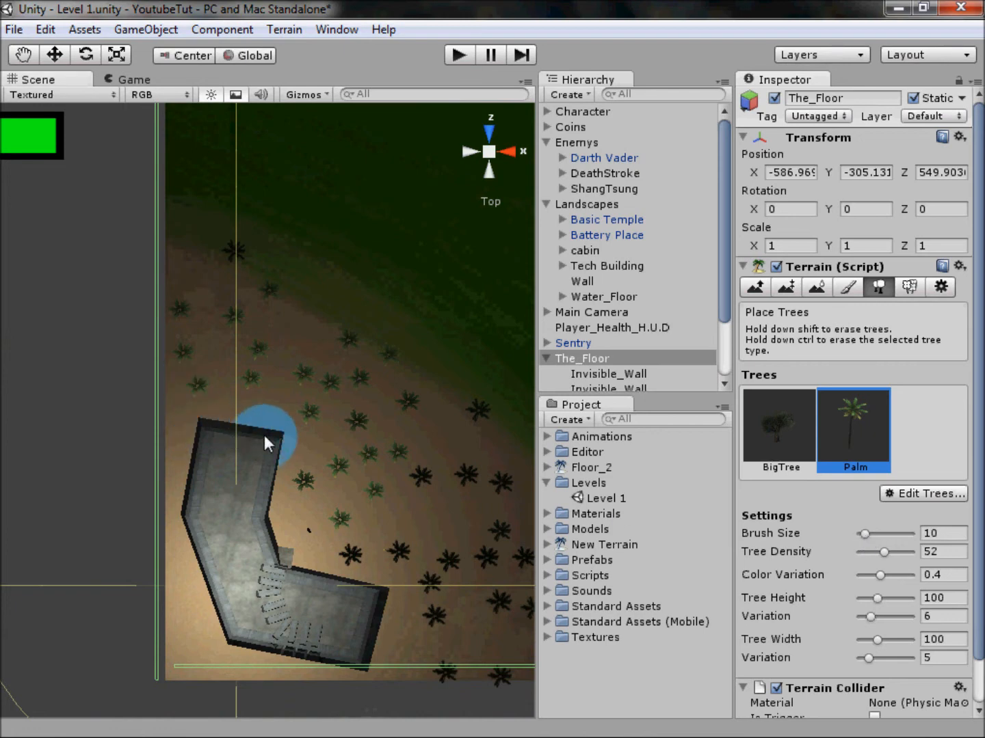
{"action": "left_click", "coordinate": [299, 486], "text": "shift"}
{"action": "left_click", "coordinate": [342, 540], "text": "shift"}
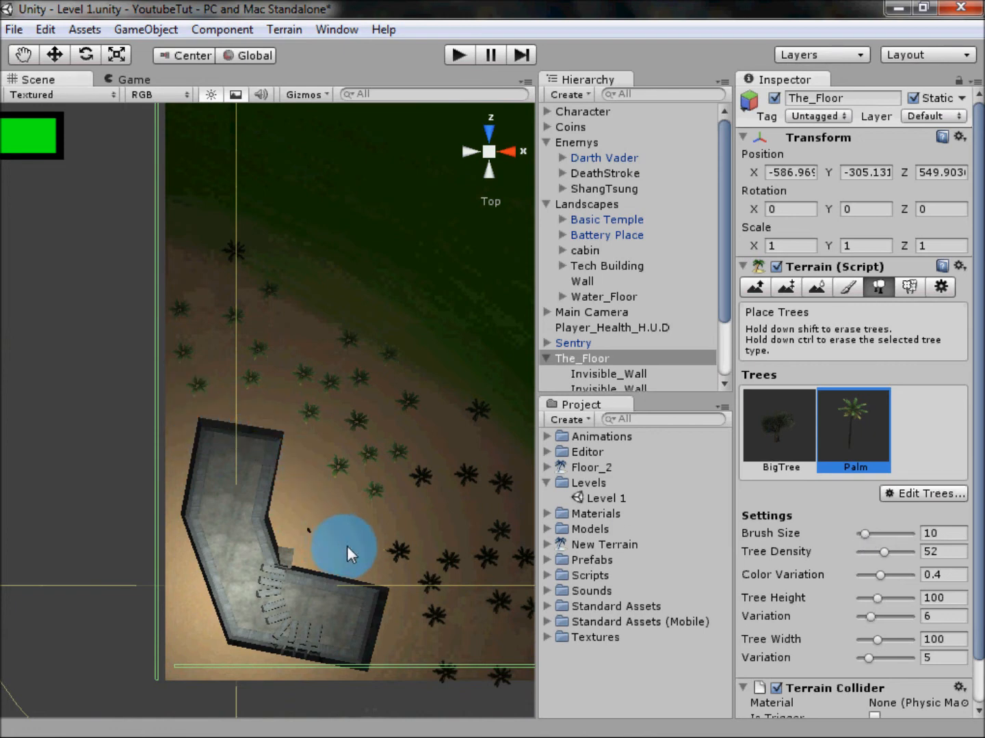
{"action": "left_click", "coordinate": [378, 498], "text": "shift"}
{"action": "left_click", "coordinate": [432, 494], "text": "shift"}
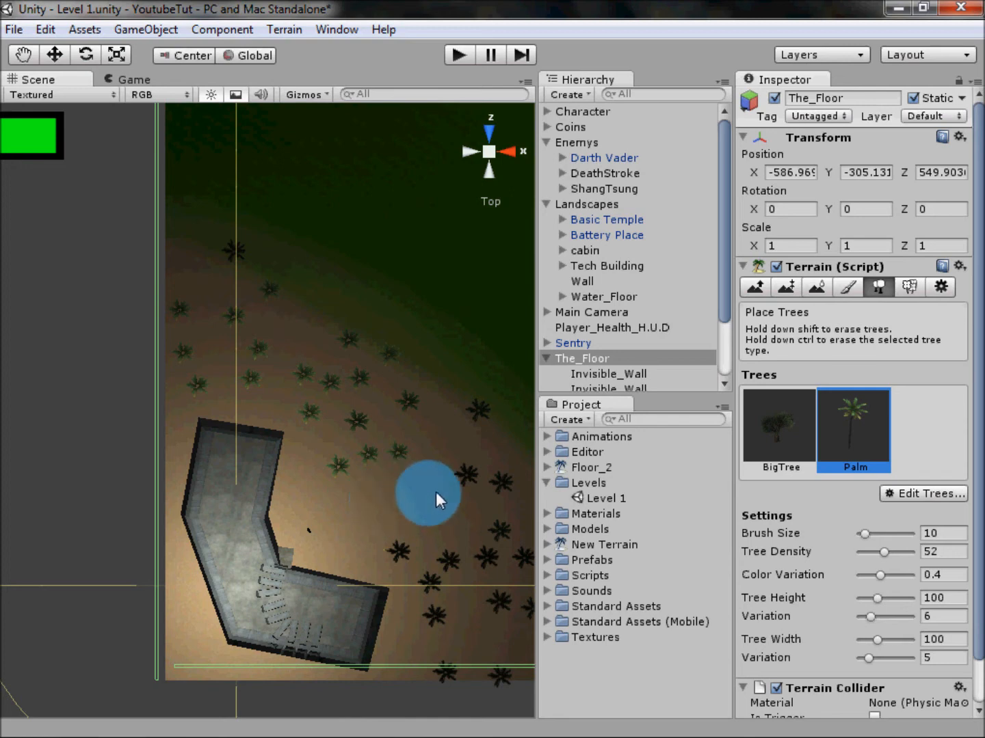
{"action": "left_click", "coordinate": [408, 456], "text": "shift"}
{"action": "left_click", "coordinate": [461, 422], "text": "shift"}
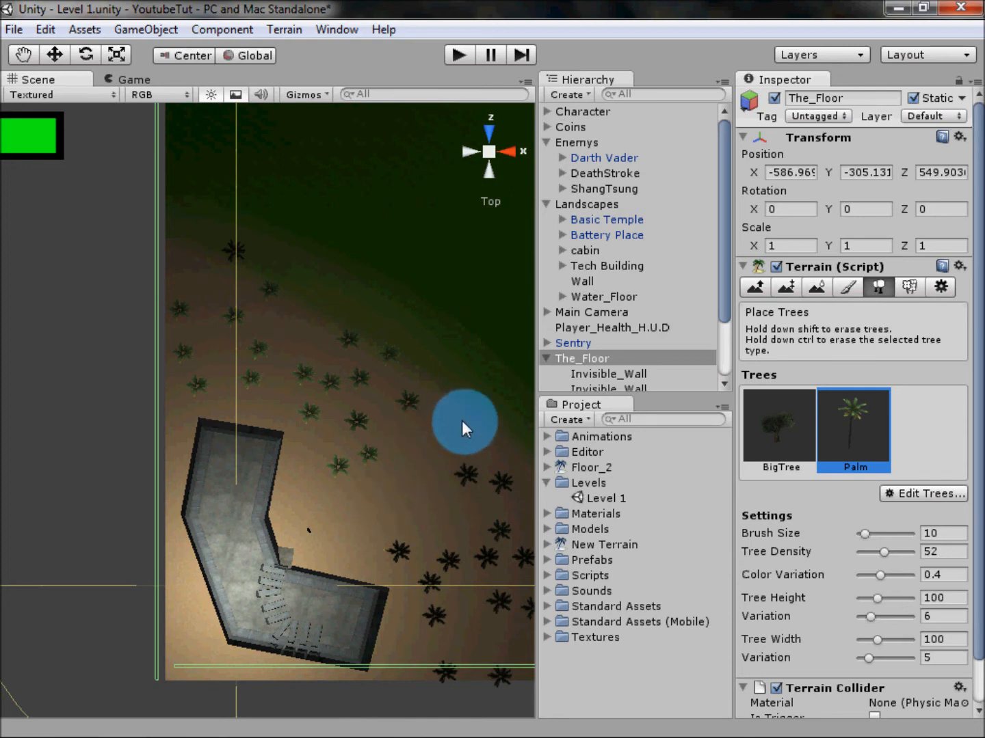
Paint more palms on the dirt east of Battery Place with brush size 36 and density 52.
{"action": "left_click", "coordinate": [780, 428]}
{"action": "left_click", "coordinate": [853, 428]}
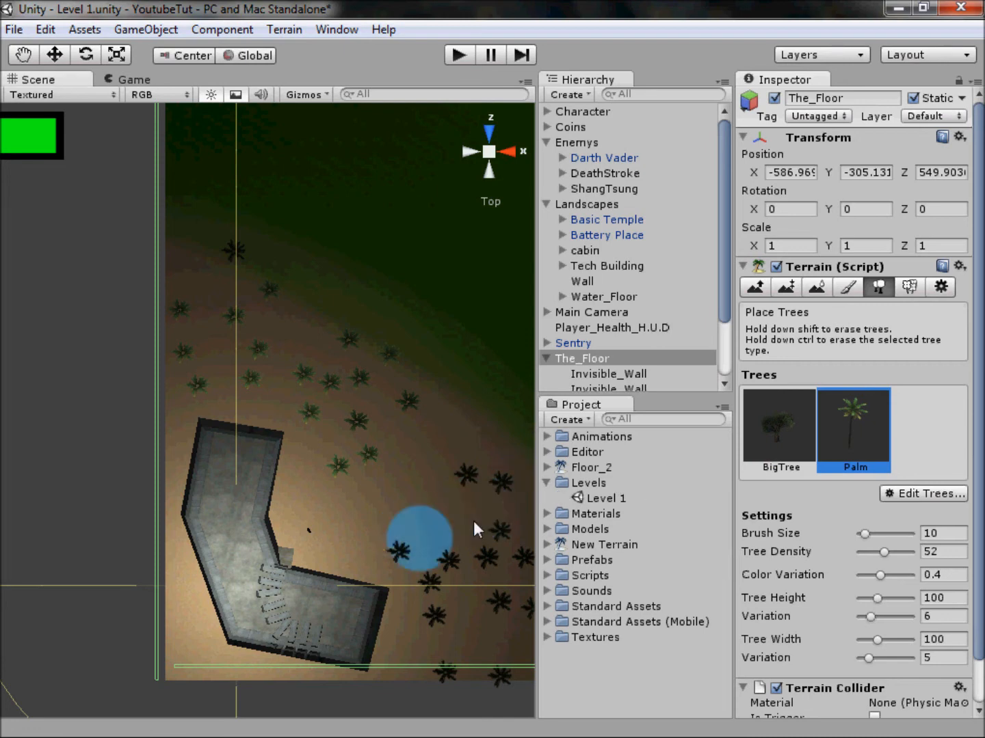
{"action": "left_click_drag", "start_coordinate": [865, 534], "coordinate": [878, 536]}
{"action": "middle_click_drag", "start_coordinate": [465, 540], "coordinate": [305, 540]}
{"action": "mouse_move", "coordinate": [426, 580]}
{"action": "left_mouse_down"}
{"action": "mouse_move", "coordinate": [434, 585]}
{"action": "mouse_move", "coordinate": [416, 567]}
{"action": "left_mouse_up"}
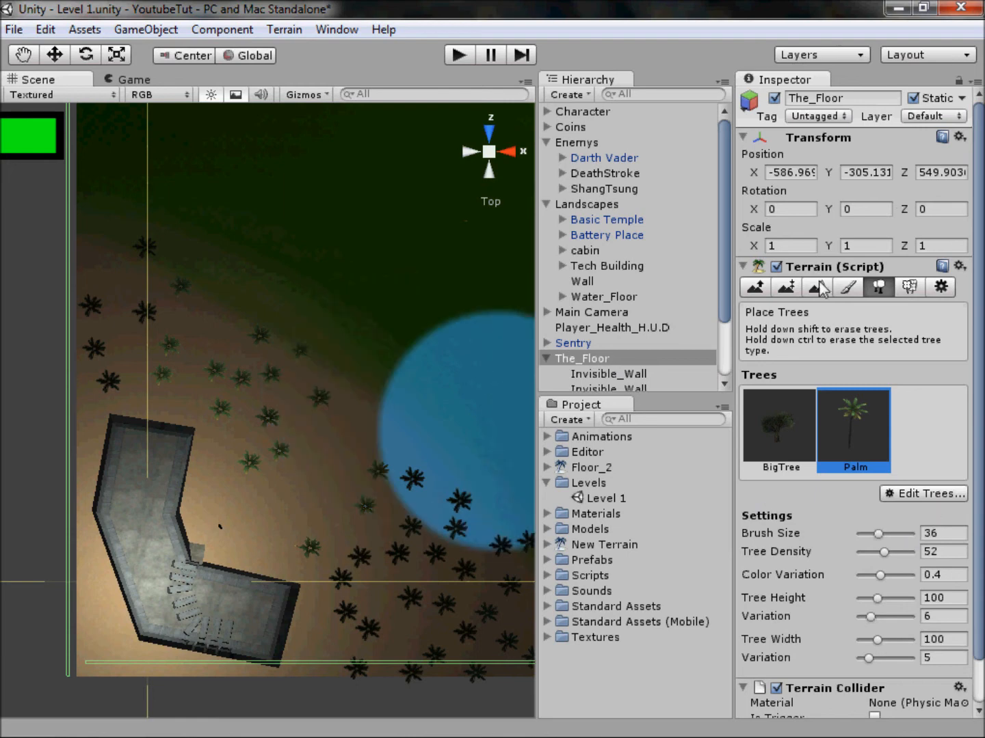
Paint a grass path through the gap in the palms towards Battery Place with brush size 20 and target strength 0.46.
{"action": "left_click", "coordinate": [848, 288]}
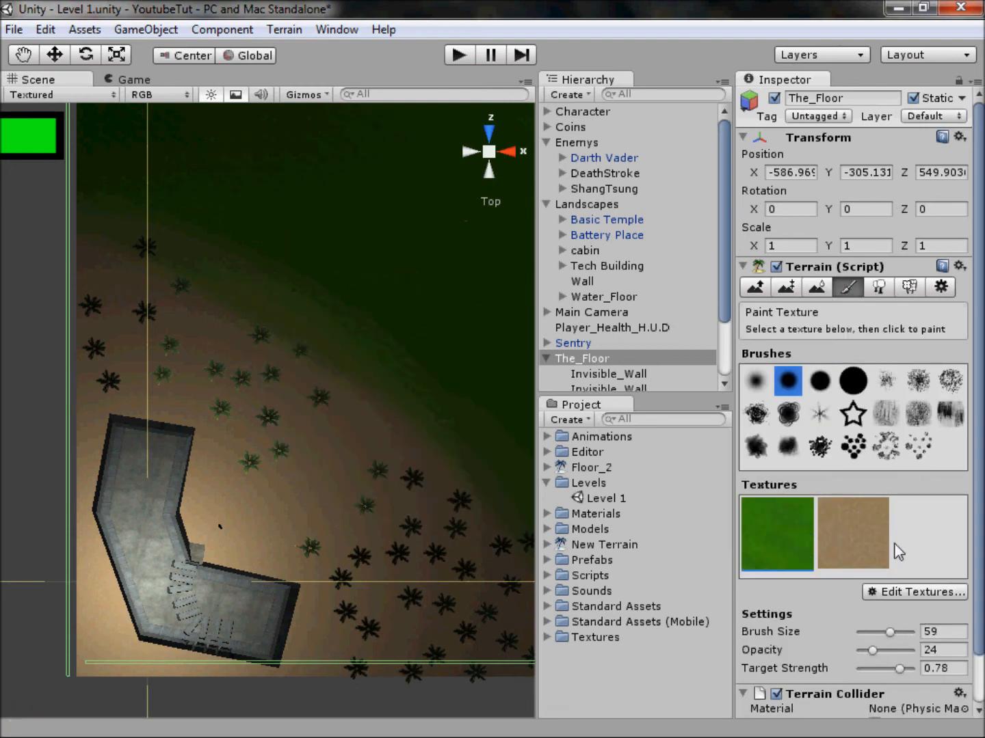
{"action": "mouse_move", "coordinate": [898, 666]}
{"action": "left_mouse_down"}
{"action": "mouse_move", "coordinate": [882, 667]}
{"action": "mouse_move", "coordinate": [883, 635]}
{"action": "mouse_move", "coordinate": [869, 640]}
{"action": "left_mouse_up"}
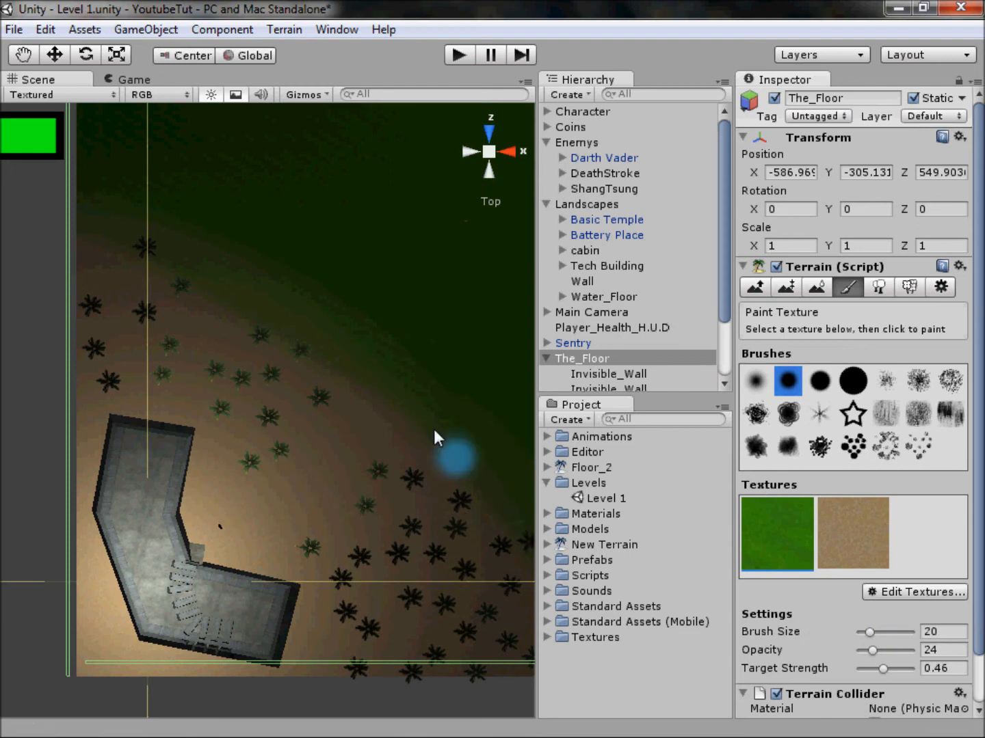
{"action": "left_click_drag", "start_coordinate": [318, 449], "coordinate": [304, 463]}
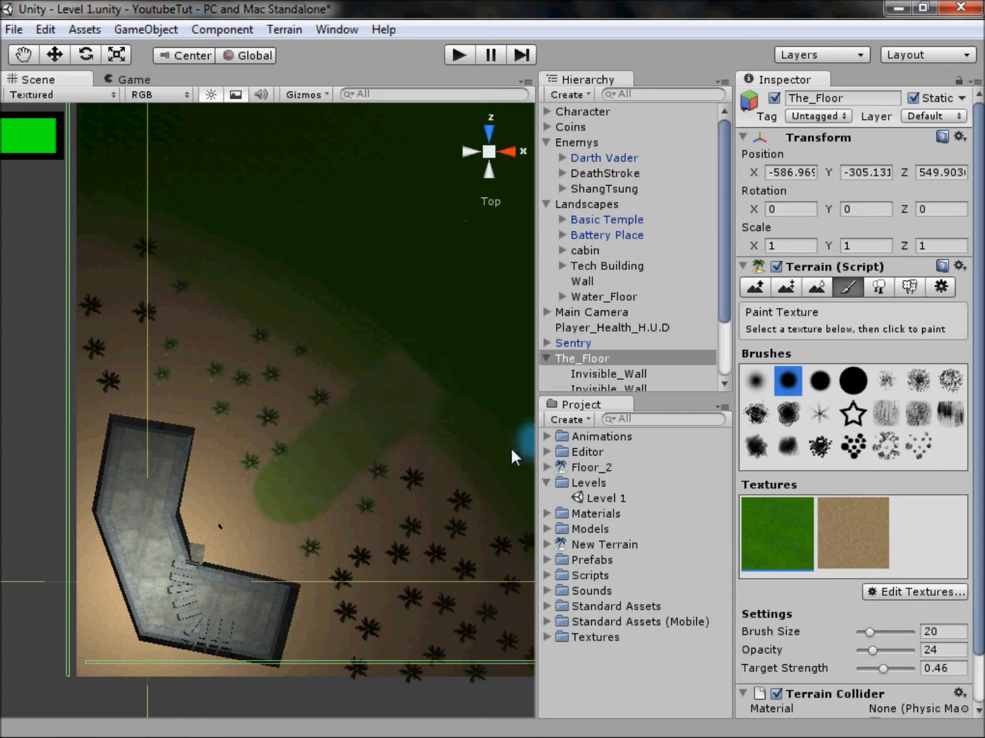
Paint dirt at target strength 1 along both sides and the end of the grass path to narrow it.
{"action": "scroll", "coordinate": [424, 478], "scroll_direction": "up", "scroll_amount": 5}
{"action": "left_click", "coordinate": [852, 534]}
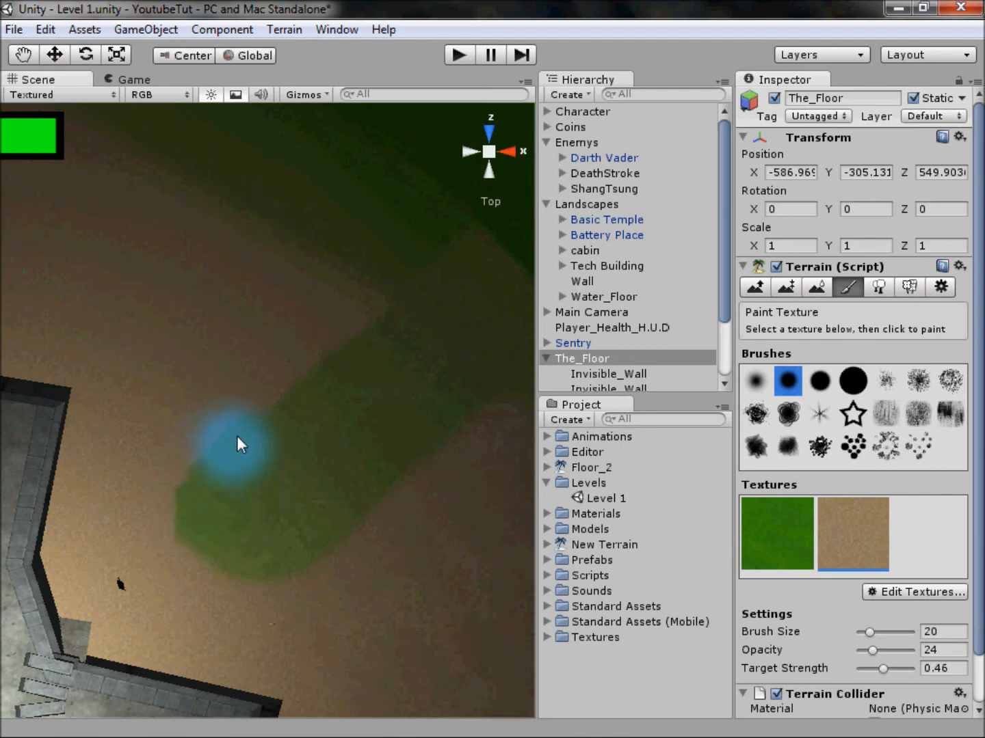
{"action": "left_click_drag", "start_coordinate": [883, 668], "coordinate": [912, 669]}
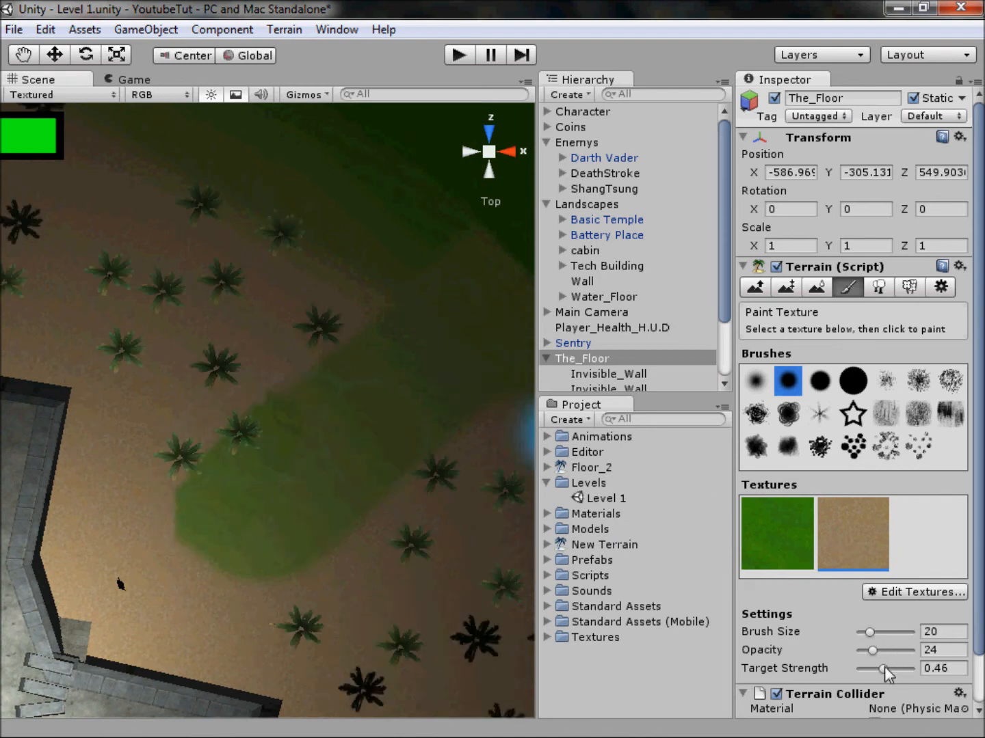
{"action": "mouse_move", "coordinate": [188, 469]}
{"action": "left_mouse_down"}
{"action": "mouse_move", "coordinate": [290, 348]}
{"action": "mouse_move", "coordinate": [355, 305]}
{"action": "left_mouse_up"}
{"action": "mouse_move", "coordinate": [494, 439]}
{"action": "left_mouse_down"}
{"action": "mouse_move", "coordinate": [354, 564]}
{"action": "mouse_move", "coordinate": [256, 573]}
{"action": "mouse_move", "coordinate": [165, 495]}
{"action": "mouse_move", "coordinate": [153, 424]}
{"action": "left_mouse_up"}
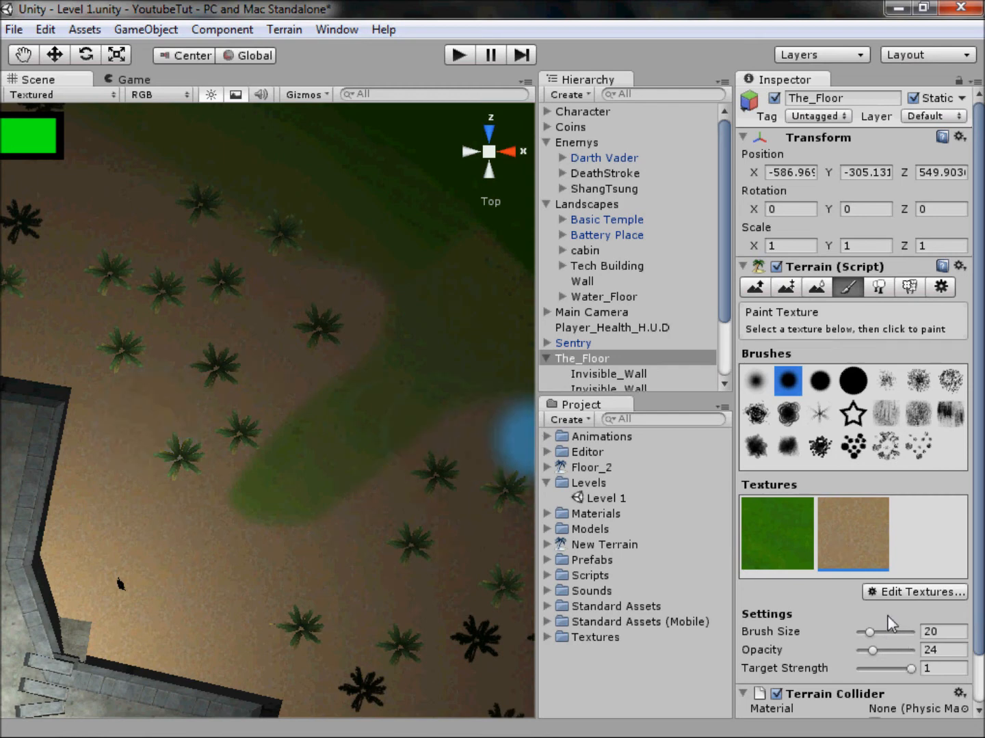
Extend the grass path faintly towards Battery Place's inner corner, painting grass at target strength 0.26.
{"action": "left_click", "coordinate": [809, 549]}
{"action": "left_click_drag", "start_coordinate": [910, 668], "coordinate": [861, 653]}
{"action": "mouse_move", "coordinate": [298, 481]}
{"action": "left_mouse_down"}
{"action": "mouse_move", "coordinate": [277, 519]}
{"action": "mouse_move", "coordinate": [232, 554]}
{"action": "mouse_move", "coordinate": [162, 576]}
{"action": "left_mouse_up"}
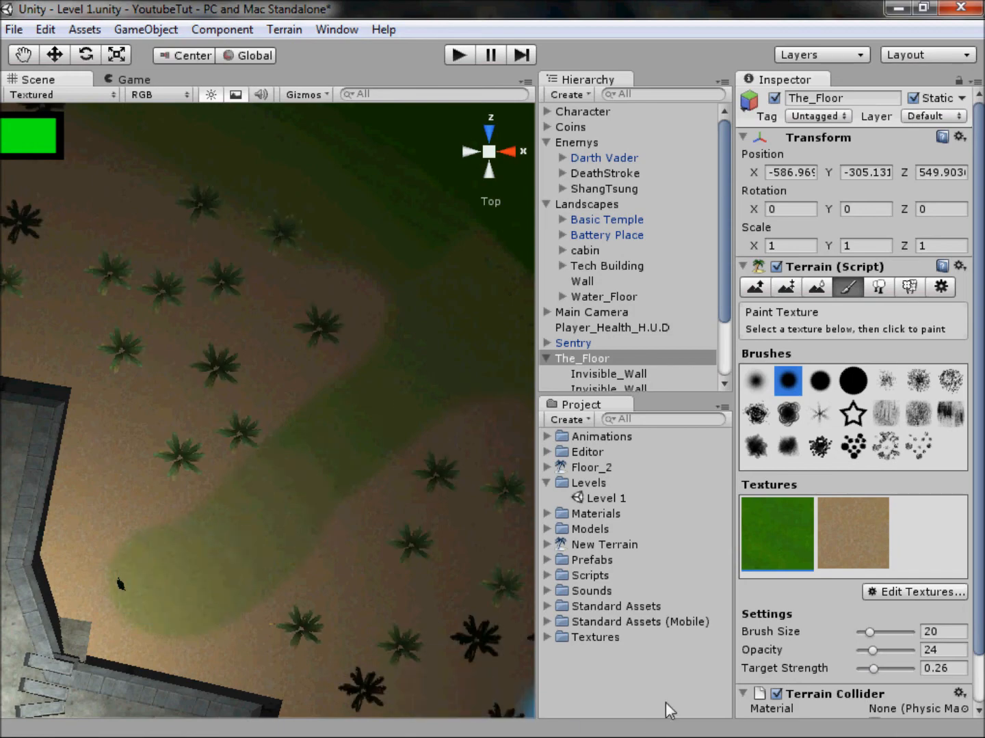
Paint BigTree trees over the terrain's upper-left quarter in the top view with brush size 58 and density 52.
{"action": "left_click", "coordinate": [488, 153]}
{"action": "left_click_drag", "start_coordinate": [222, 435], "coordinate": [340, 305], "text": "alt"}
{"action": "scroll", "coordinate": [354, 349], "scroll_direction": "down", "scroll_amount": 5}
{"action": "scroll", "coordinate": [357, 352], "scroll_direction": "down", "scroll_amount": 3}
{"action": "left_click_drag", "start_coordinate": [373, 434], "coordinate": [389, 451], "text": "alt"}
{"action": "scroll", "coordinate": [376, 351], "scroll_direction": "down", "scroll_amount": 10}
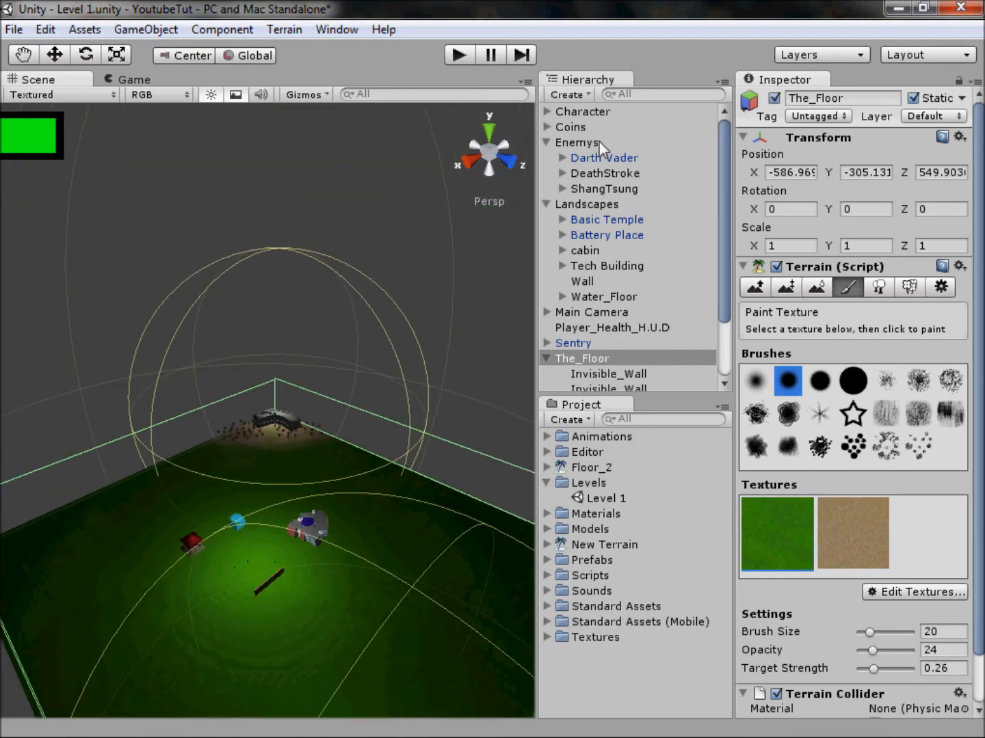
{"action": "left_click", "coordinate": [488, 132]}
{"action": "left_click", "coordinate": [879, 287]}
{"action": "middle_click_drag", "start_coordinate": [461, 259], "coordinate": [435, 497]}
{"action": "left_click", "coordinate": [779, 427]}
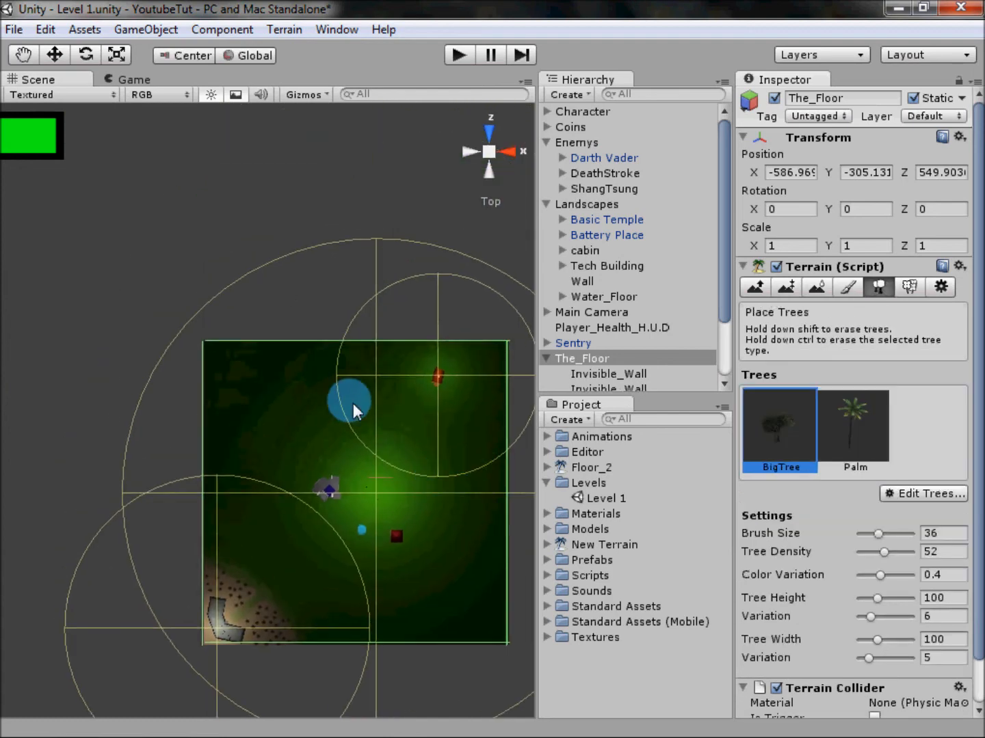
{"action": "left_click_drag", "start_coordinate": [878, 533], "coordinate": [890, 536]}
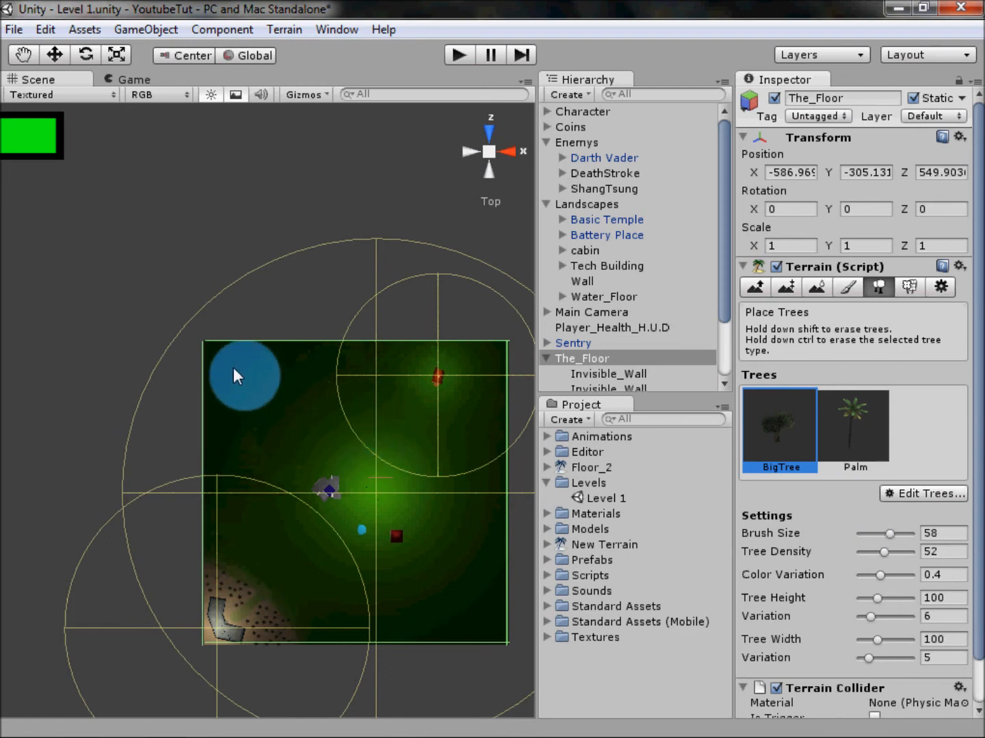
{"action": "mouse_move", "coordinate": [256, 361]}
{"action": "left_mouse_down"}
{"action": "mouse_move", "coordinate": [222, 362]}
{"action": "mouse_move", "coordinate": [297, 364]}
{"action": "mouse_move", "coordinate": [316, 395]}
{"action": "mouse_move", "coordinate": [226, 407]}
{"action": "mouse_move", "coordinate": [274, 441]}
{"action": "mouse_move", "coordinate": [348, 402]}
{"action": "mouse_move", "coordinate": [347, 347]}
{"action": "mouse_move", "coordinate": [339, 394]}
{"action": "mouse_move", "coordinate": [238, 422]}
{"action": "mouse_move", "coordinate": [343, 318]}
{"action": "left_mouse_up"}
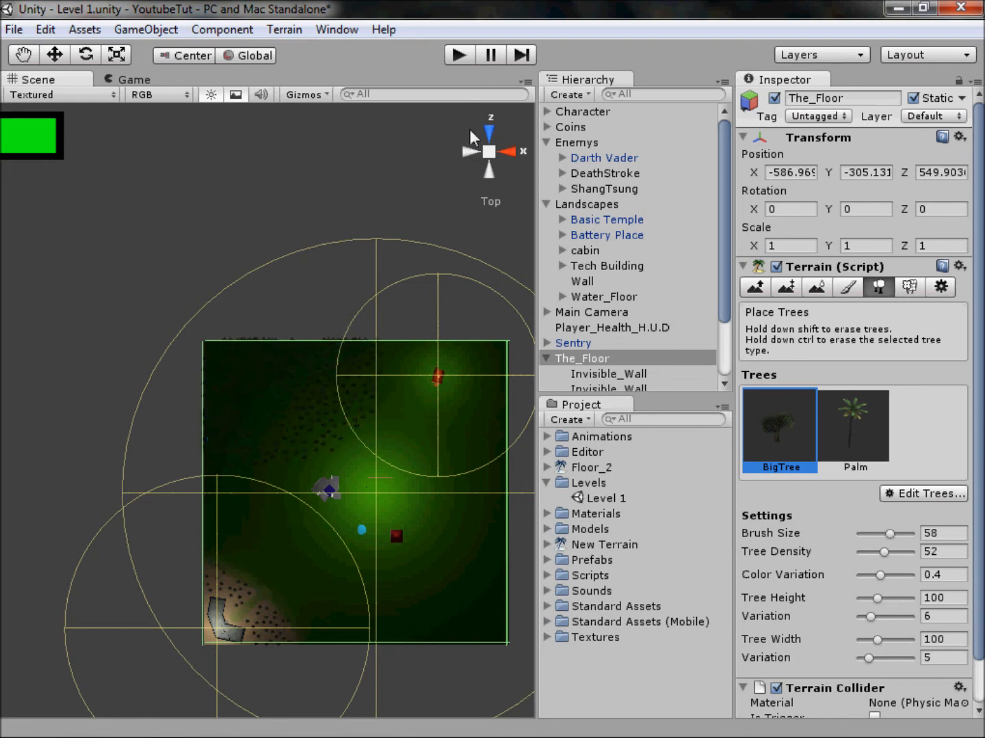
Turn off scene lighting and examine the painted BigTree forest up close in perspective view.
{"action": "left_click", "coordinate": [492, 150]}
{"action": "left_click", "coordinate": [212, 95]}
{"action": "middle_click_drag", "start_coordinate": [291, 365], "coordinate": [264, 270]}
{"action": "scroll", "coordinate": [407, 357], "scroll_direction": "up", "scroll_amount": 4}
{"action": "scroll", "coordinate": [265, 271], "scroll_direction": "up", "scroll_amount": 3}
{"action": "scroll", "coordinate": [278, 305], "scroll_direction": "up", "scroll_amount": 5}
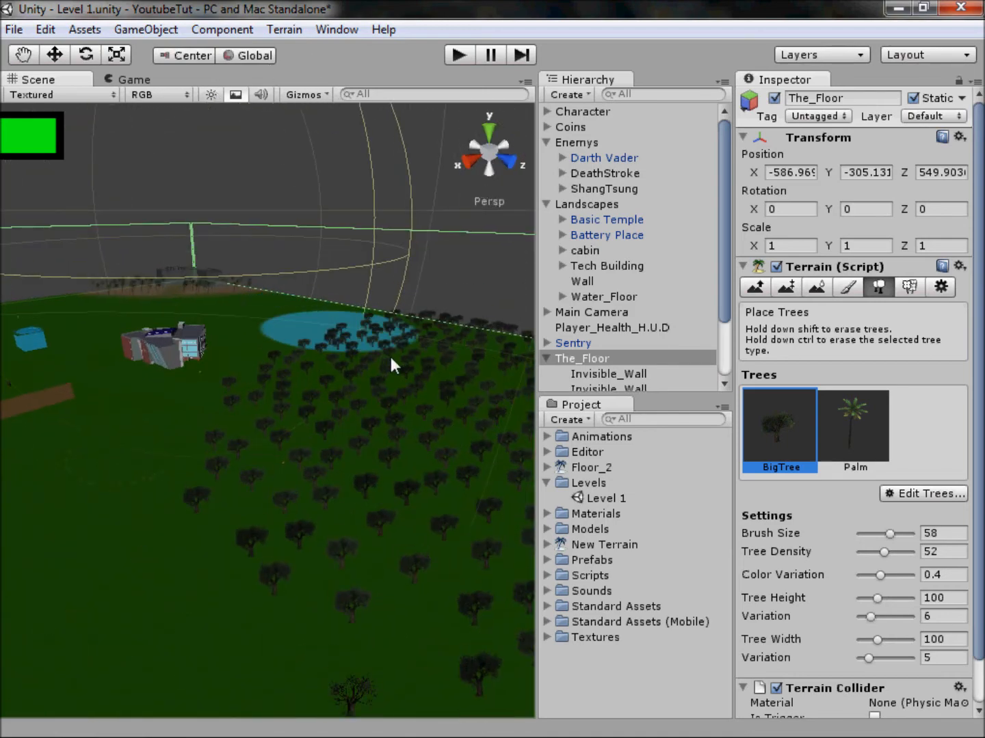
{"action": "scroll", "coordinate": [343, 407], "scroll_direction": "down", "scroll_amount": 10}
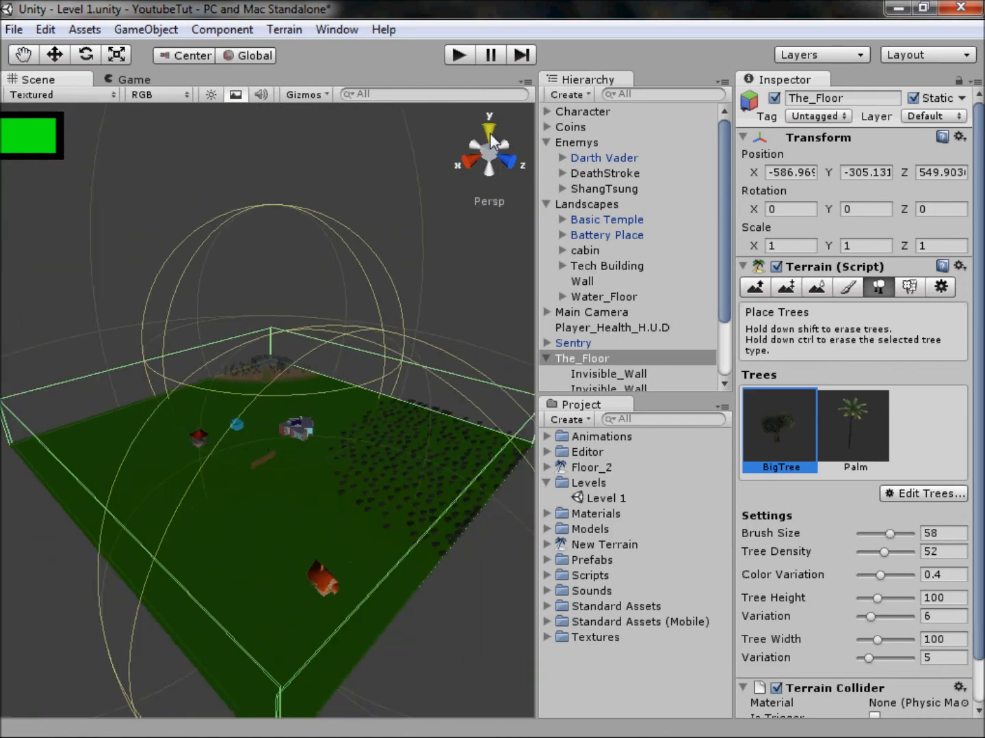
In the top view, paint BigTree trees over the terrain's lower-right corner and mix Palm trees in among them.
{"action": "left_click", "coordinate": [489, 131]}
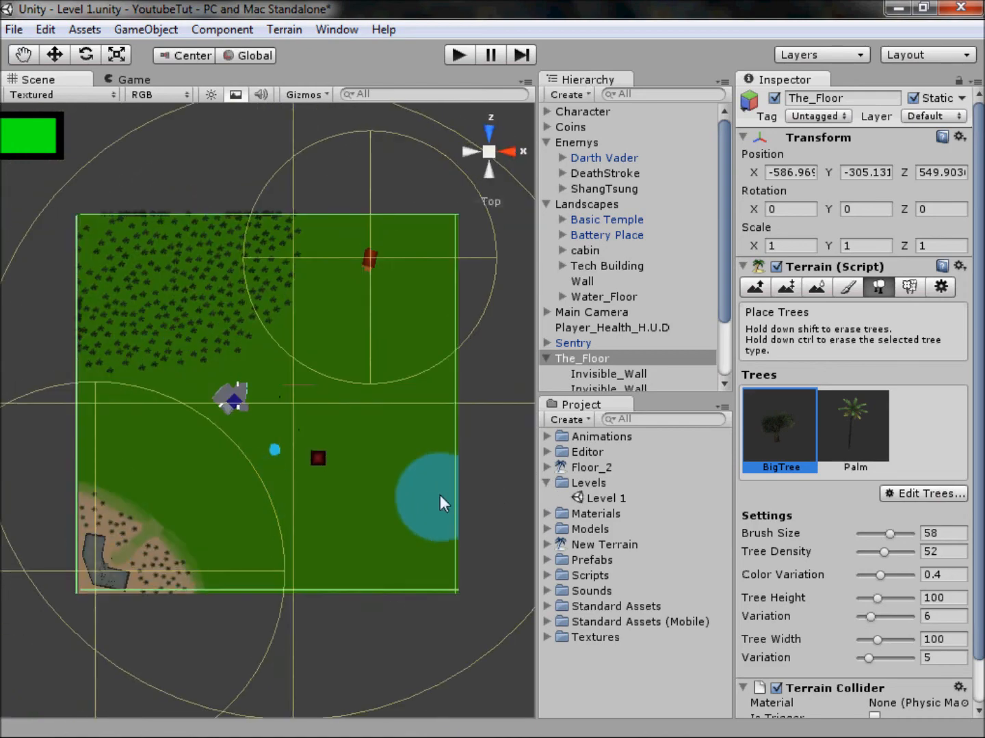
{"action": "mouse_move", "coordinate": [433, 476]}
{"action": "left_mouse_down"}
{"action": "mouse_move", "coordinate": [374, 532]}
{"action": "mouse_move", "coordinate": [362, 583]}
{"action": "left_mouse_up"}
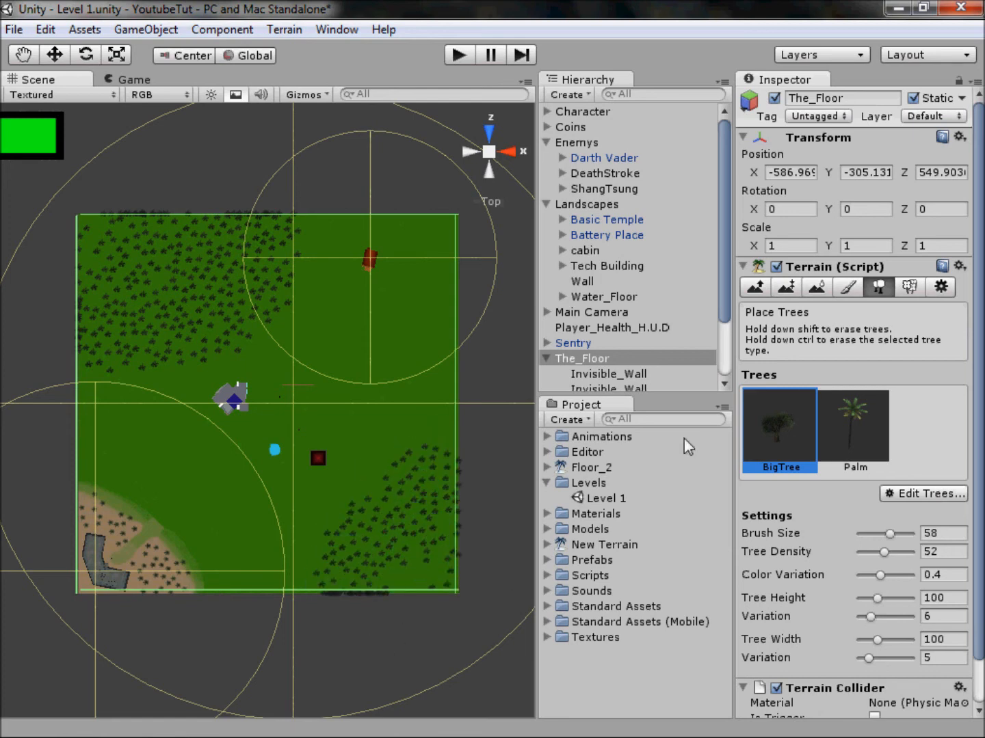
{"action": "left_click", "coordinate": [852, 431]}
{"action": "left_click_drag", "start_coordinate": [452, 503], "coordinate": [414, 556]}
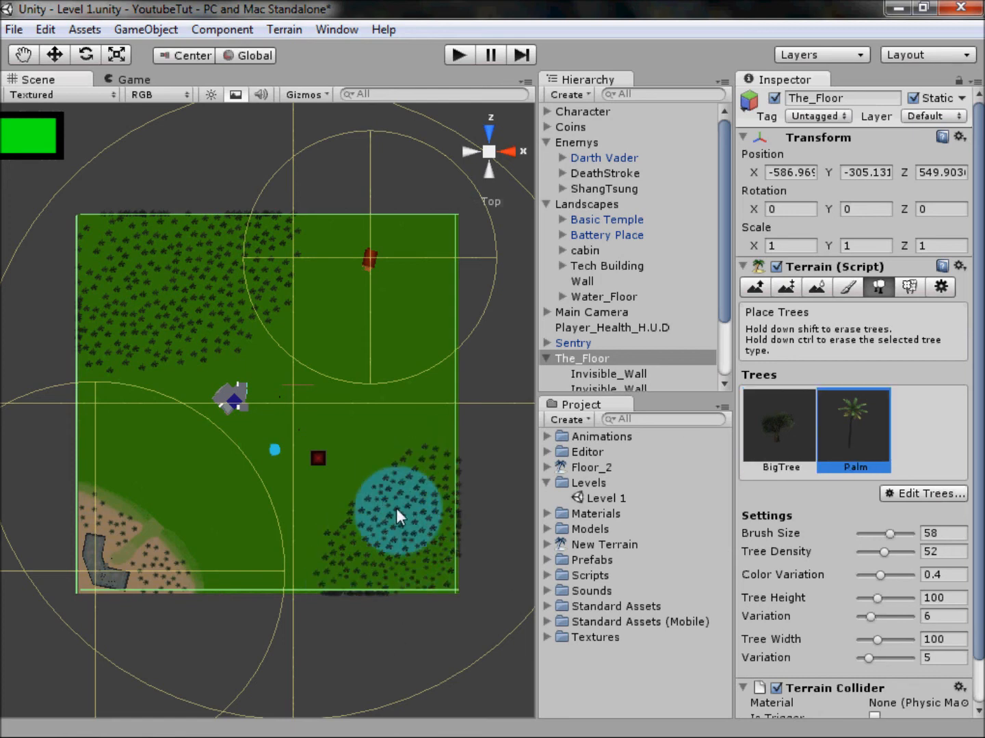
Examine the mixed grove of BigTree and Palm trees in perspective, ending in the top view.
{"action": "left_click", "coordinate": [488, 152]}
{"action": "middle_click_drag", "start_coordinate": [324, 413], "coordinate": [538, 403]}
{"action": "scroll", "coordinate": [323, 473], "scroll_direction": "up", "scroll_amount": 10}
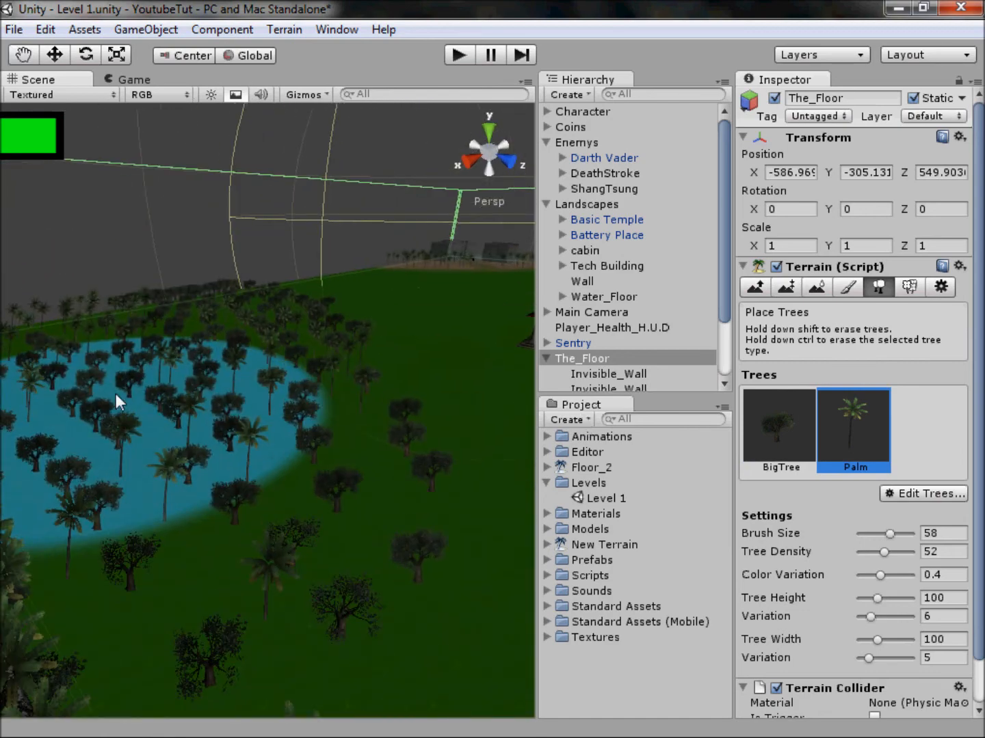
{"action": "scroll", "coordinate": [478, 383], "scroll_direction": "down", "scroll_amount": 10}
{"action": "middle_click_drag", "start_coordinate": [492, 329], "coordinate": [254, 615]}
{"action": "scroll", "coordinate": [333, 491], "scroll_direction": "down", "scroll_amount": 2}
{"action": "left_click", "coordinate": [496, 166]}
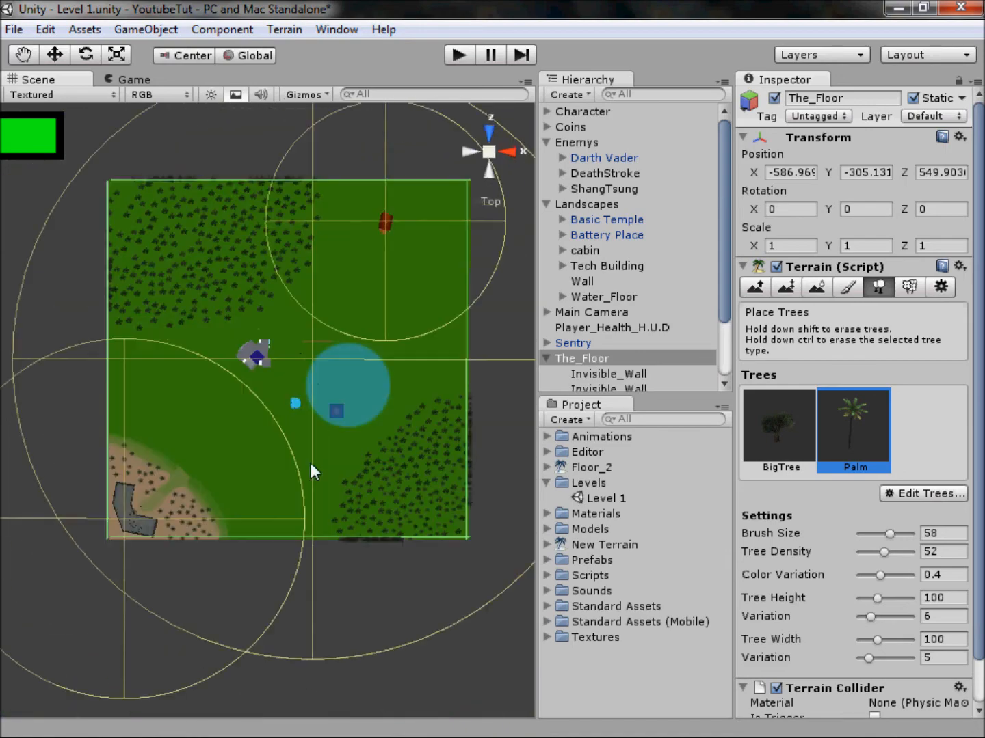
Paint Palm trees around the cabin, down the terrain's right side and into the edge of the upper-left BigTree forest.
{"action": "middle_click_drag", "start_coordinate": [332, 458], "coordinate": [345, 492]}
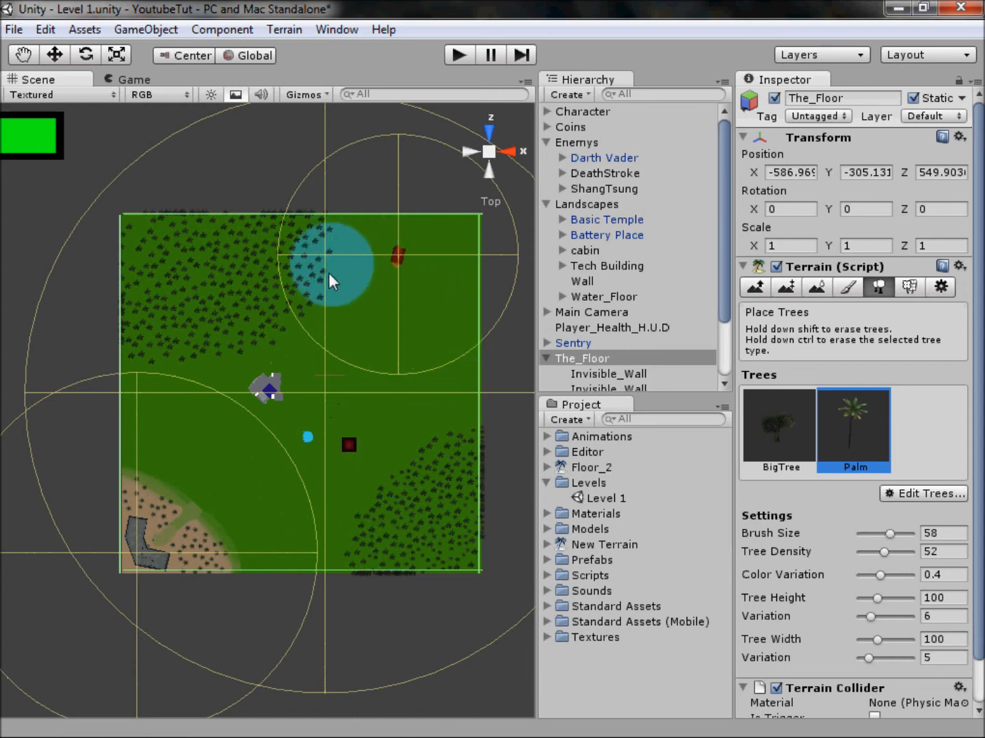
{"action": "left_click_drag", "start_coordinate": [328, 274], "coordinate": [378, 177]}
{"action": "mouse_move", "coordinate": [456, 285]}
{"action": "left_mouse_down"}
{"action": "mouse_move", "coordinate": [419, 213]}
{"action": "mouse_move", "coordinate": [417, 230]}
{"action": "mouse_move", "coordinate": [464, 314]}
{"action": "mouse_move", "coordinate": [414, 371]}
{"action": "mouse_move", "coordinate": [430, 454]}
{"action": "mouse_move", "coordinate": [461, 341]}
{"action": "left_mouse_up"}
{"action": "mouse_move", "coordinate": [335, 248]}
{"action": "left_mouse_down"}
{"action": "mouse_move", "coordinate": [318, 283]}
{"action": "mouse_move", "coordinate": [289, 298]}
{"action": "left_mouse_up"}
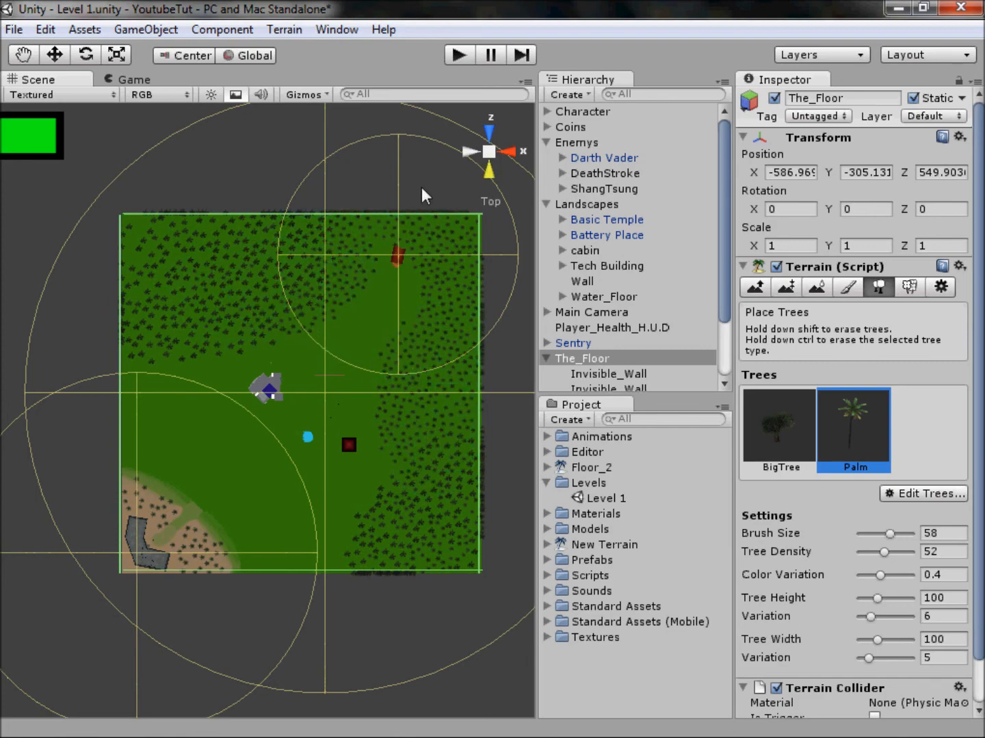
Examine the new palms up close in perspective, looking across to the temple, wall and Tech Building.
{"action": "left_click", "coordinate": [489, 152]}
{"action": "scroll", "coordinate": [409, 421], "scroll_direction": "up", "scroll_amount": 8}
{"action": "middle_click_drag", "start_coordinate": [356, 417], "coordinate": [444, 439]}
{"action": "scroll", "coordinate": [341, 294], "scroll_direction": "up", "scroll_amount": 7}
{"action": "scroll", "coordinate": [331, 335], "scroll_direction": "up", "scroll_amount": 5}
{"action": "scroll", "coordinate": [444, 437], "scroll_direction": "up", "scroll_amount": 5}
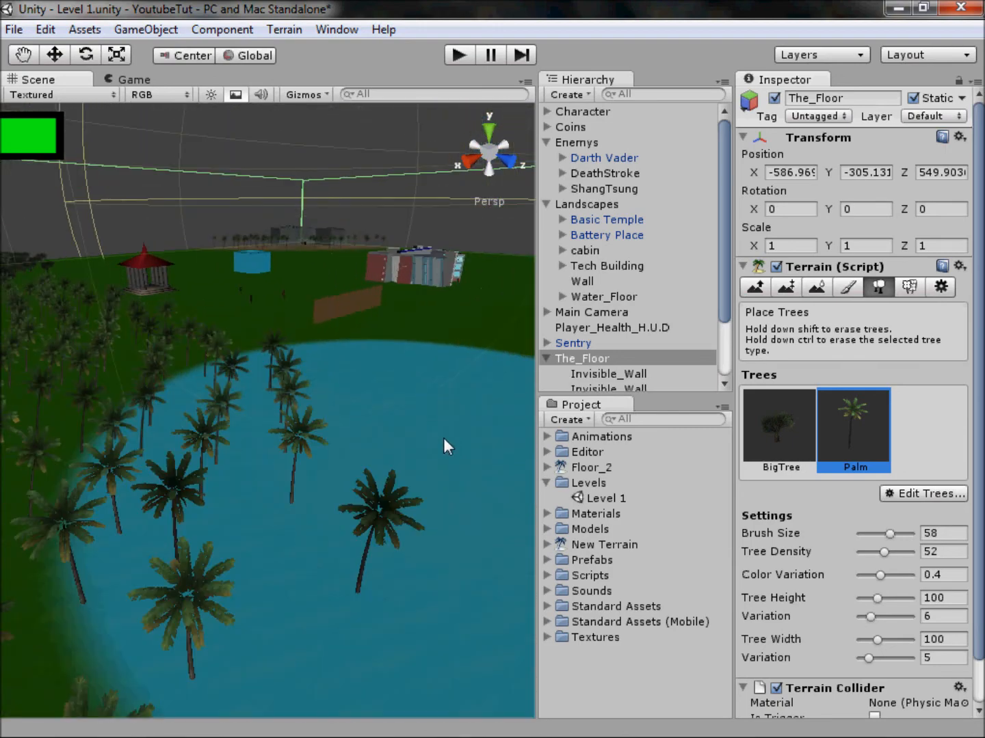
Examine the tree coverage from above, from the Tech Building and cabin across to Battery Place.
{"action": "scroll", "coordinate": [443, 437], "scroll_direction": "down", "scroll_amount": 3}
{"action": "middle_click_drag", "start_coordinate": [391, 415], "coordinate": [238, 349]}
{"action": "scroll", "coordinate": [233, 348], "scroll_direction": "down", "scroll_amount": 3}
{"action": "left_click_drag", "start_coordinate": [226, 357], "coordinate": [191, 513], "text": "alt"}
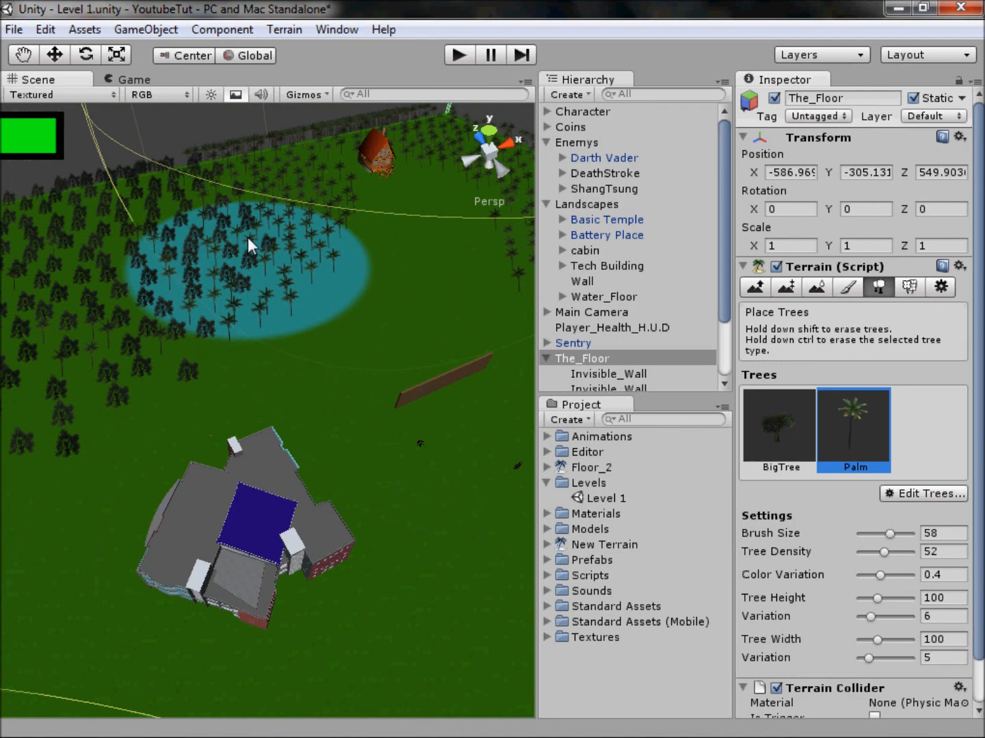
{"action": "mouse_move", "coordinate": [276, 225]}
{"action": "left_mouse_down"}
{"action": "mouse_move", "coordinate": [299, 227]}
{"action": "mouse_move", "coordinate": [274, 266]}
{"action": "mouse_move", "coordinate": [331, 239]}
{"action": "mouse_move", "coordinate": [84, 327]}
{"action": "mouse_move", "coordinate": [36, 371]}
{"action": "left_mouse_up"}
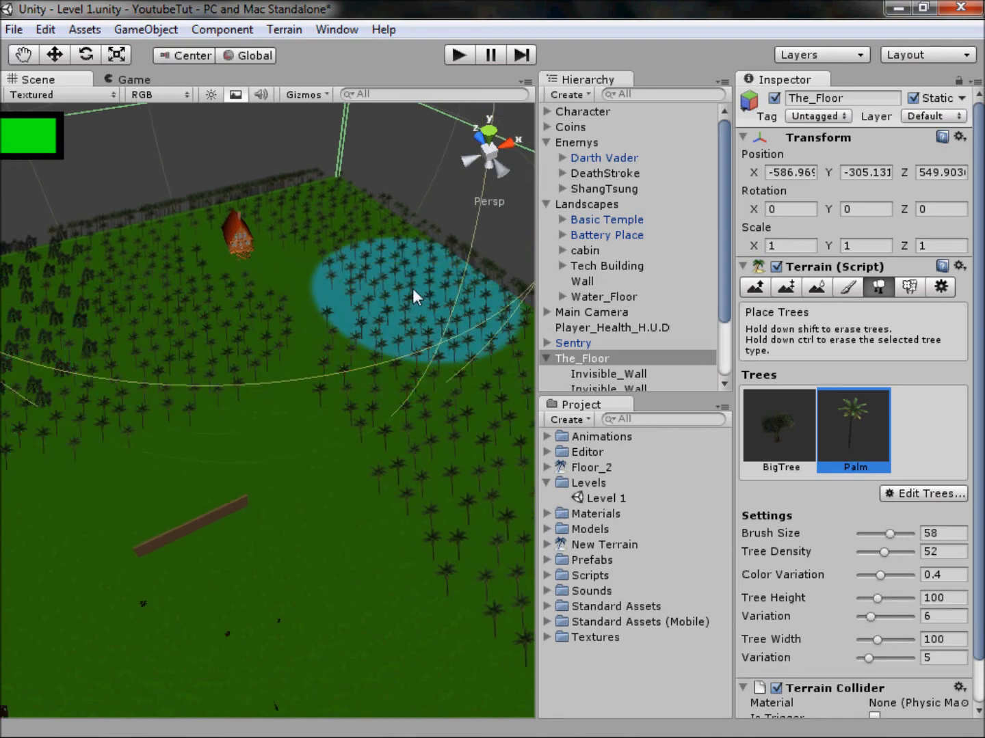
{"action": "mouse_move", "coordinate": [464, 395]}
{"action": "left_mouse_down", "text": "alt"}
{"action": "mouse_move", "coordinate": [328, 402]}
{"action": "mouse_move", "coordinate": [346, 430]}
{"action": "mouse_move", "coordinate": [679, 536]}
{"action": "left_mouse_up", "text": "alt"}
{"action": "mouse_move", "coordinate": [307, 383]}
{"action": "left_mouse_down", "text": "alt"}
{"action": "mouse_move", "coordinate": [378, 503]}
{"action": "mouse_move", "coordinate": [292, 343]}
{"action": "mouse_move", "coordinate": [298, 360]}
{"action": "left_mouse_up", "text": "alt"}
{"action": "scroll", "coordinate": [297, 359], "scroll_direction": "down", "scroll_amount": 4}
{"action": "middle_click_drag", "start_coordinate": [296, 359], "coordinate": [338, 304]}
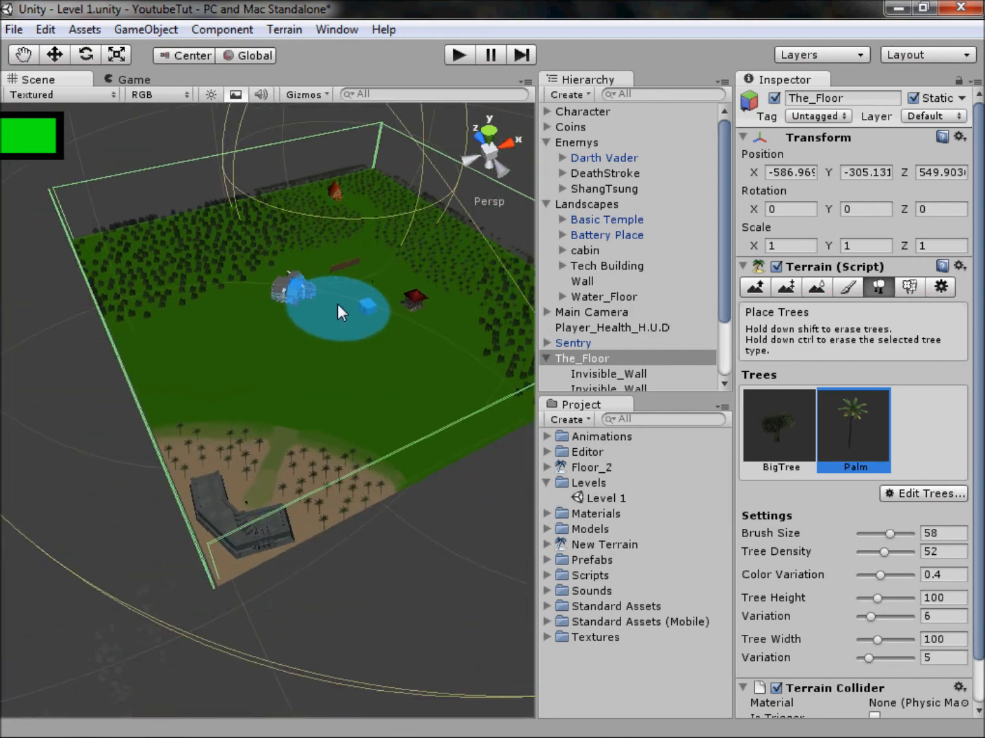
{"action": "scroll", "coordinate": [337, 304], "scroll_direction": "up", "scroll_amount": 8}
Play-test the level, walking the character towards the palm forest and past the enemy.
{"action": "left_click", "coordinate": [459, 54]}
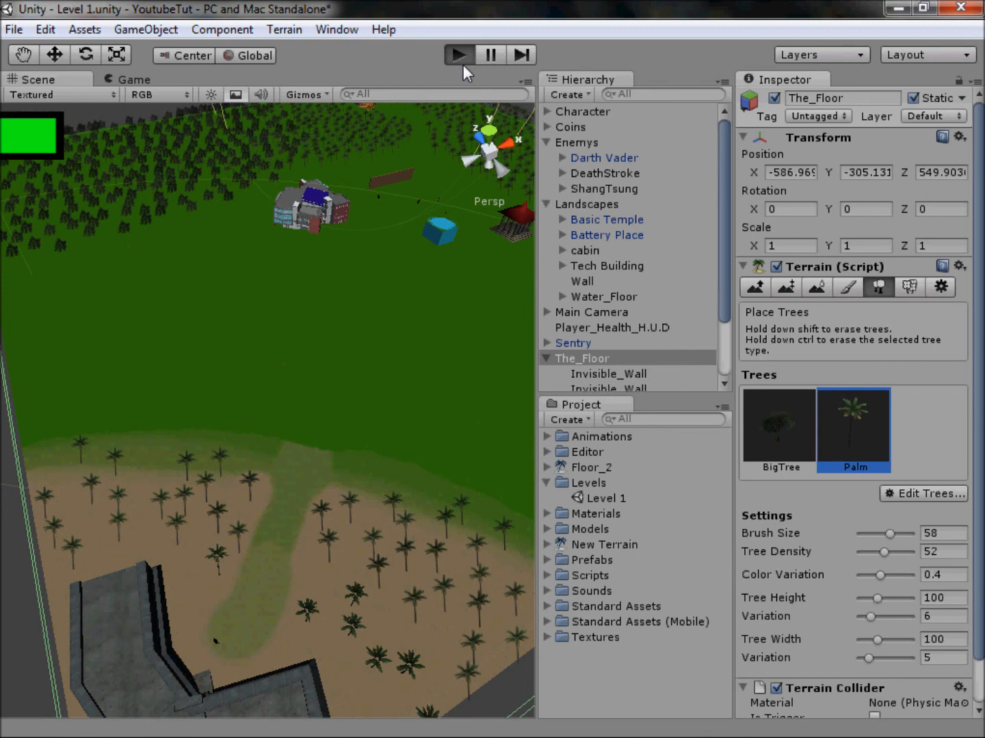
{"action": "left_click", "coordinate": [463, 65]}
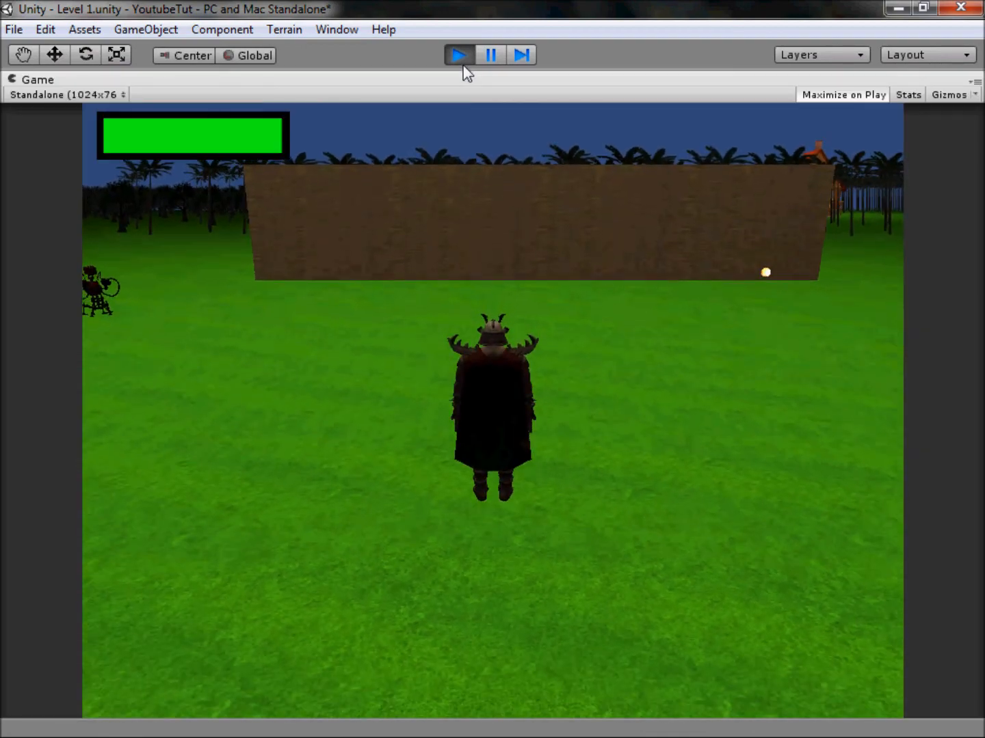
{"action": "key", "text": "d"}
{"action": "key", "text": "w"}
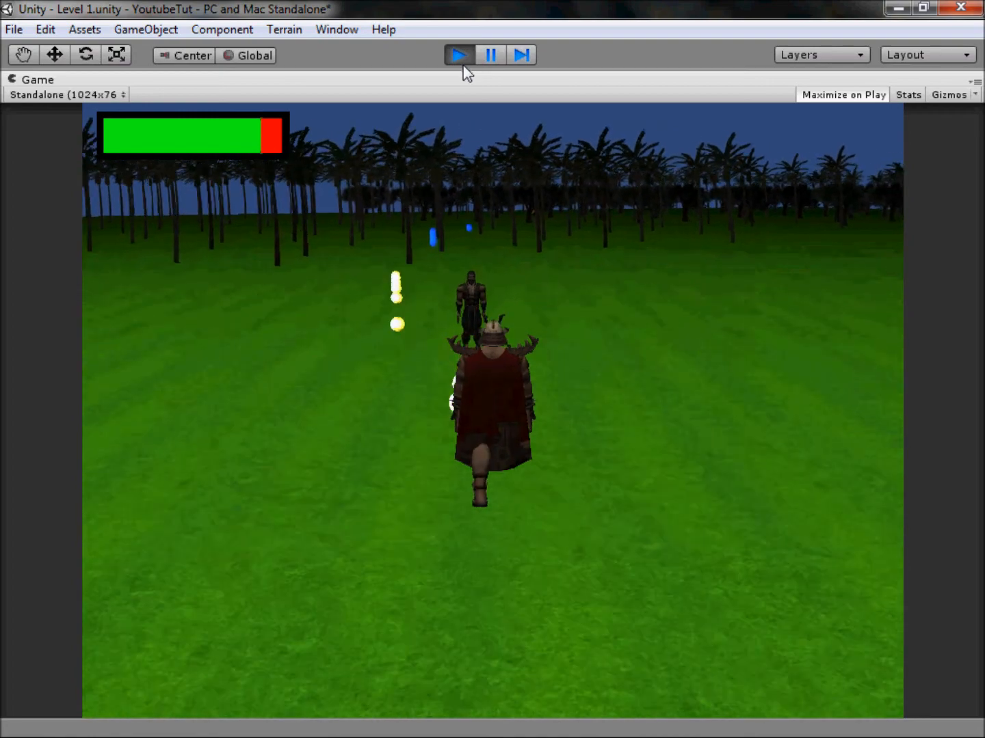
{"action": "key", "text": "w"}
{"action": "key", "text": "a"}
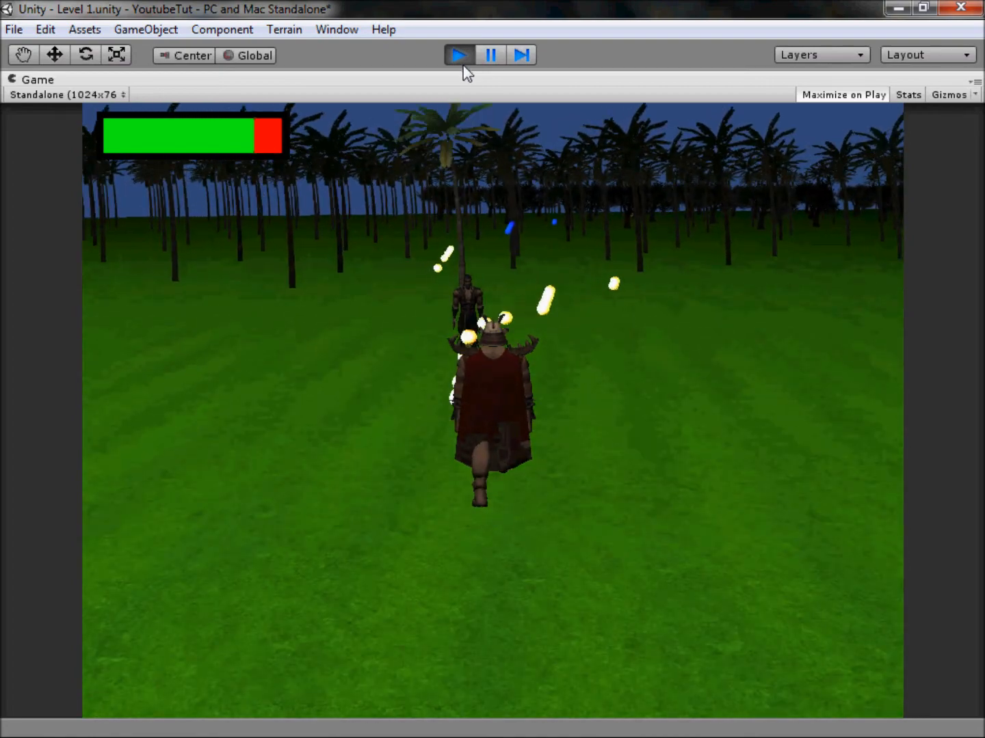
{"action": "key", "text": "d"}
{"action": "key", "text": "w"}
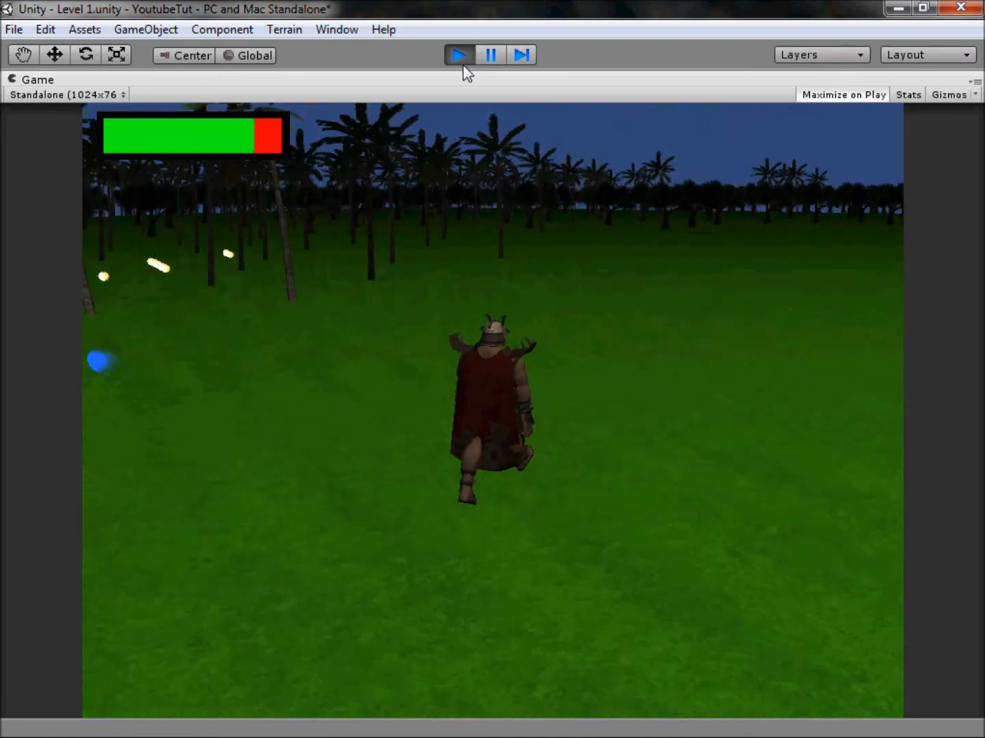
Walk the character through the Basic Temple and out towards the blue water block, and stop the play-test.
{"action": "key", "text": "d"}
{"action": "key", "text": "w"}
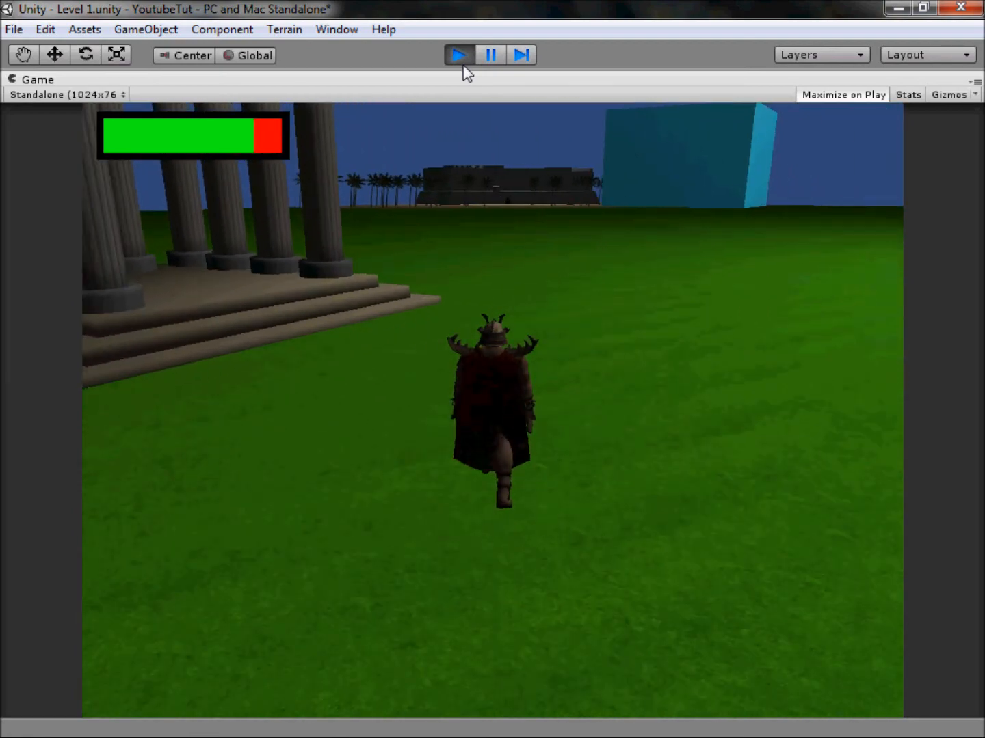
{"action": "key", "text": "a"}
{"action": "key", "text": "w"}
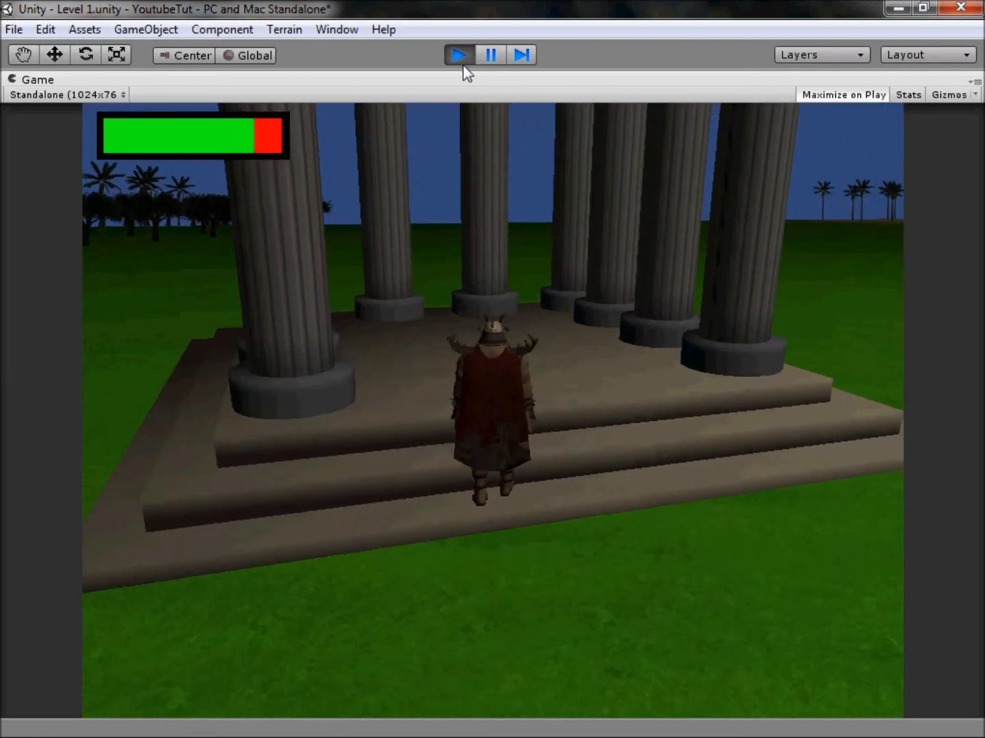
{"action": "key", "text": "w"}
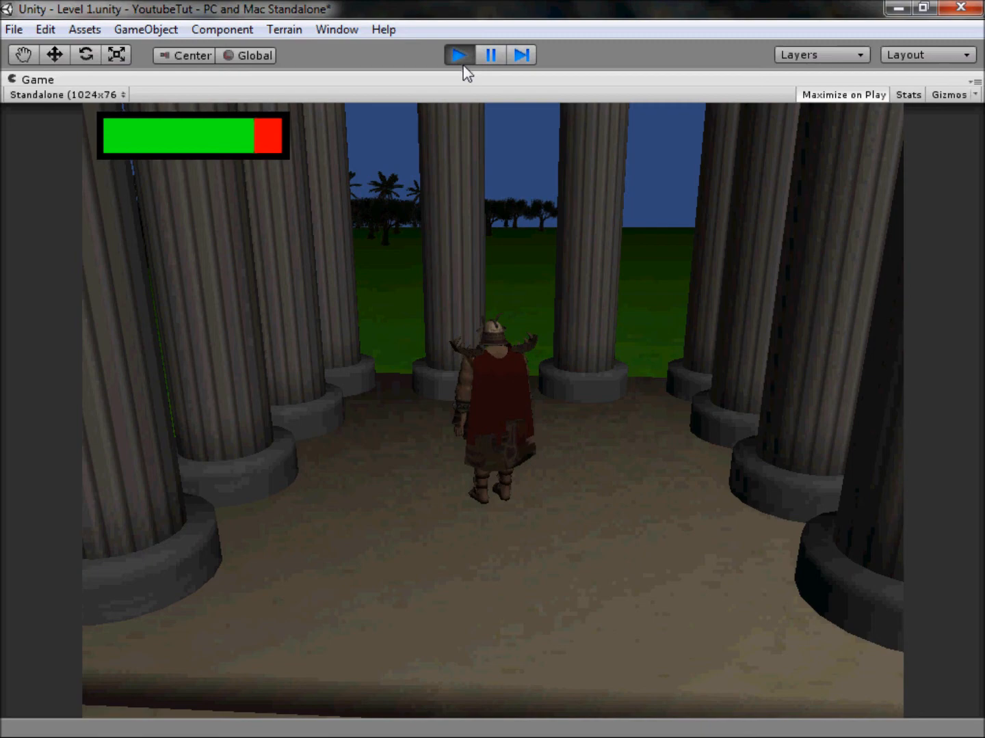
{"action": "key", "text": "d"}
{"action": "key", "text": "w"}
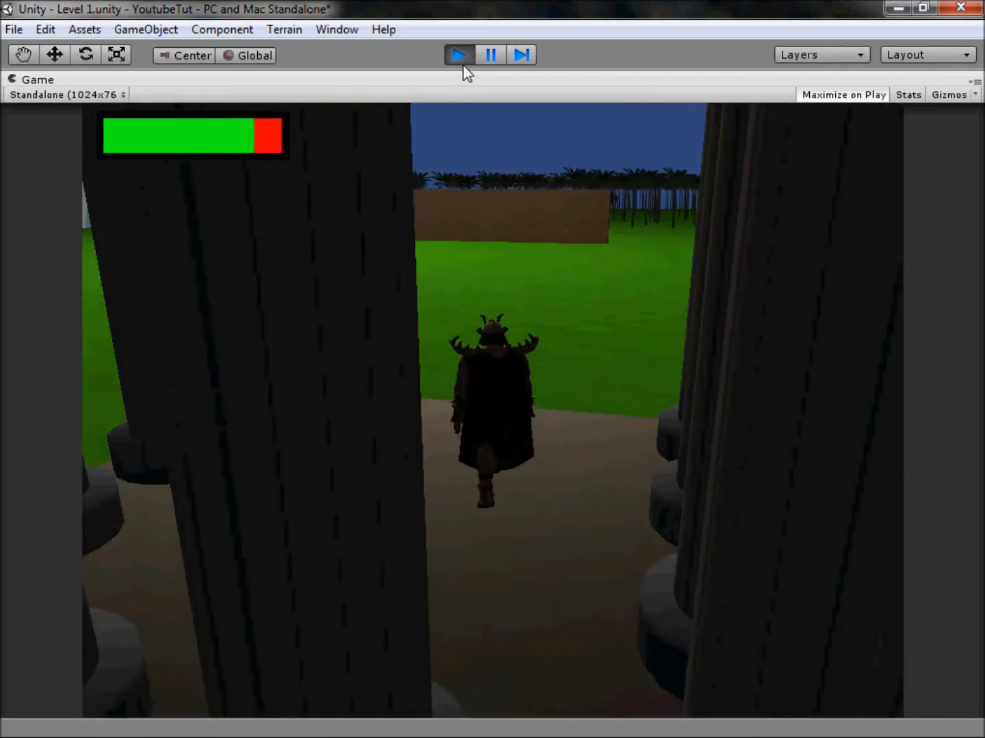
{"action": "key", "text": "w"}
{"action": "key", "text": "a"}
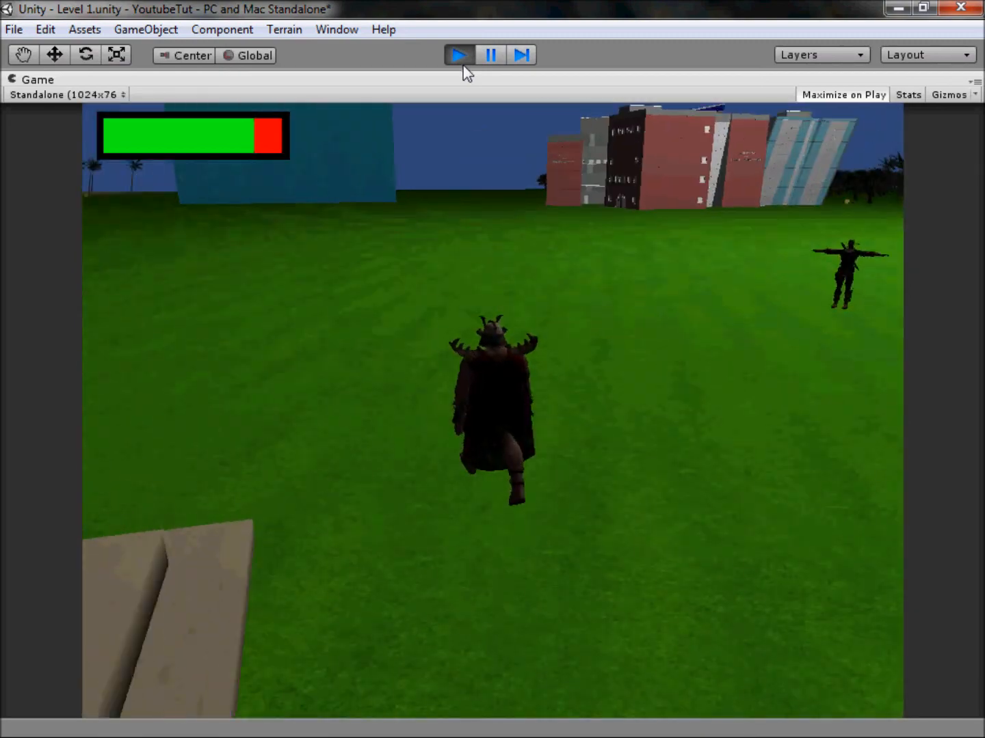
{"action": "key", "text": "a"}
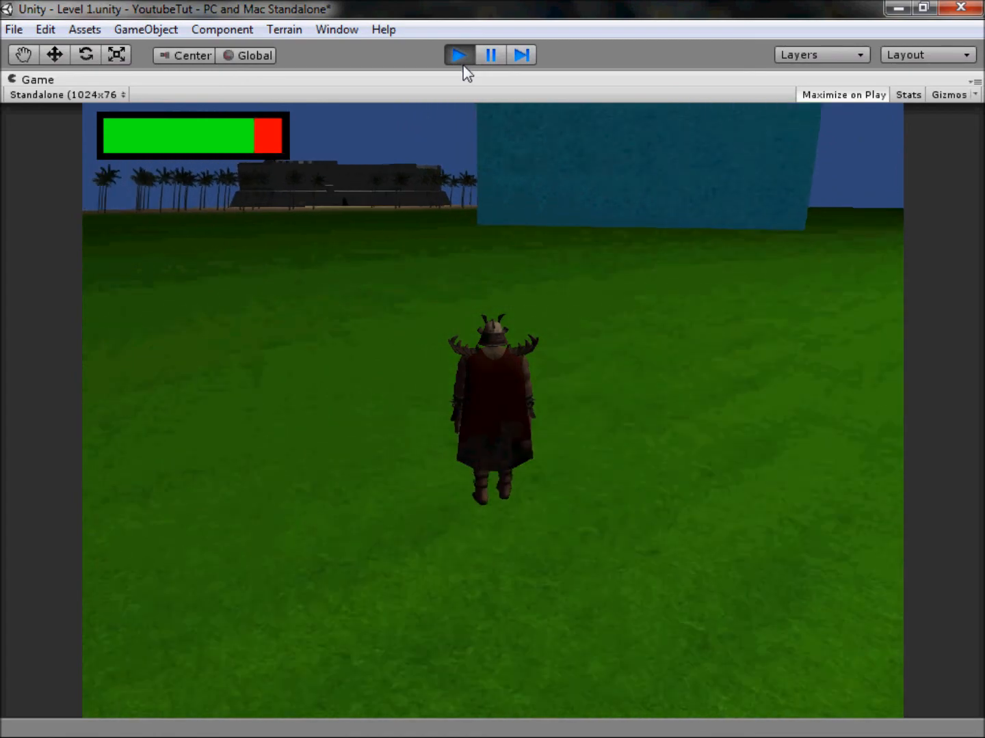
{"action": "left_click", "coordinate": [458, 56]}
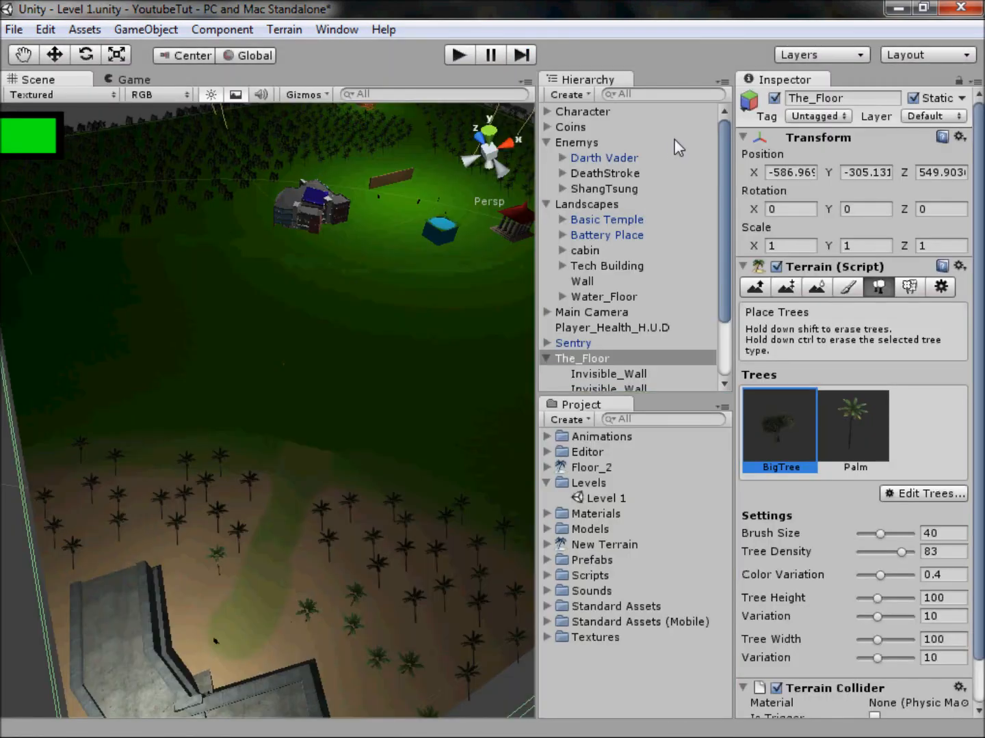
Collapse the Enemys and Landscapes groups and set the Character's Movement script Speed to 12.
{"action": "left_click", "coordinate": [546, 142]}
{"action": "left_click", "coordinate": [546, 158]}
{"action": "left_click", "coordinate": [570, 126]}
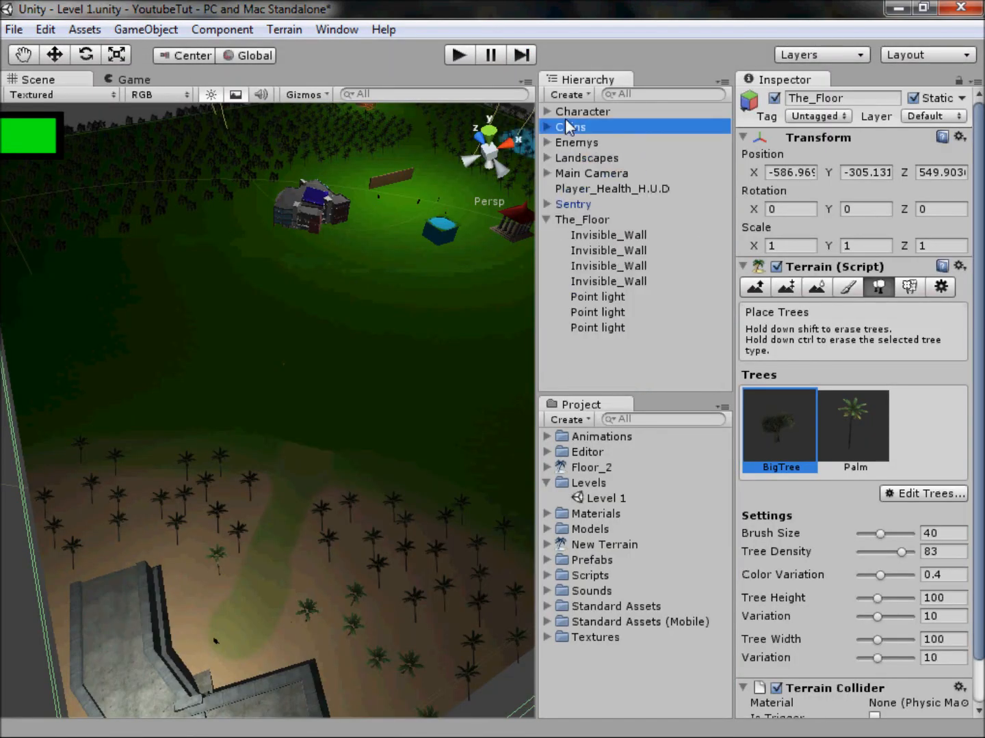
{"action": "left_click", "coordinate": [570, 111]}
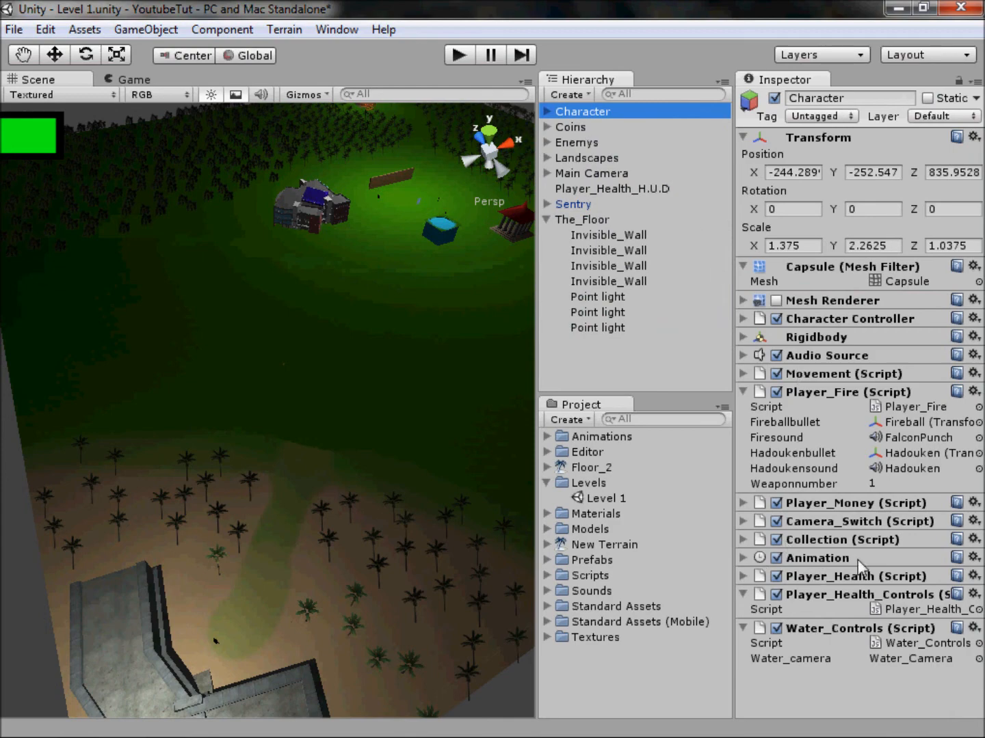
{"action": "left_click", "coordinate": [860, 374]}
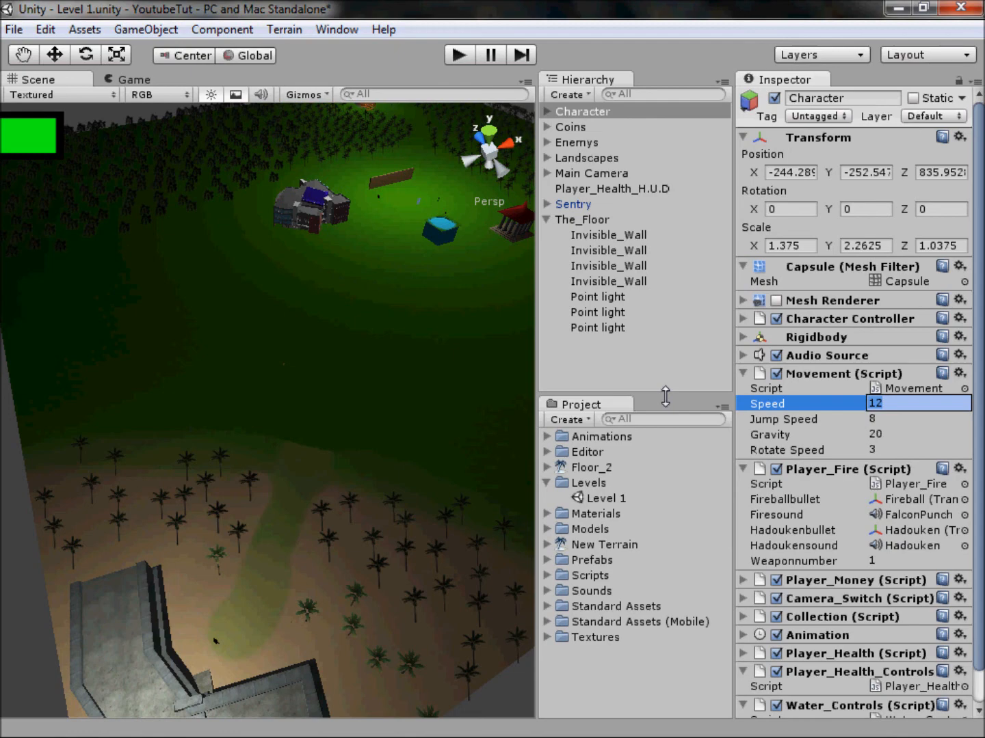
Start a play-test and walk the character past the Tech Building and across the grass to Battery Place.
{"action": "left_click", "coordinate": [458, 56]}
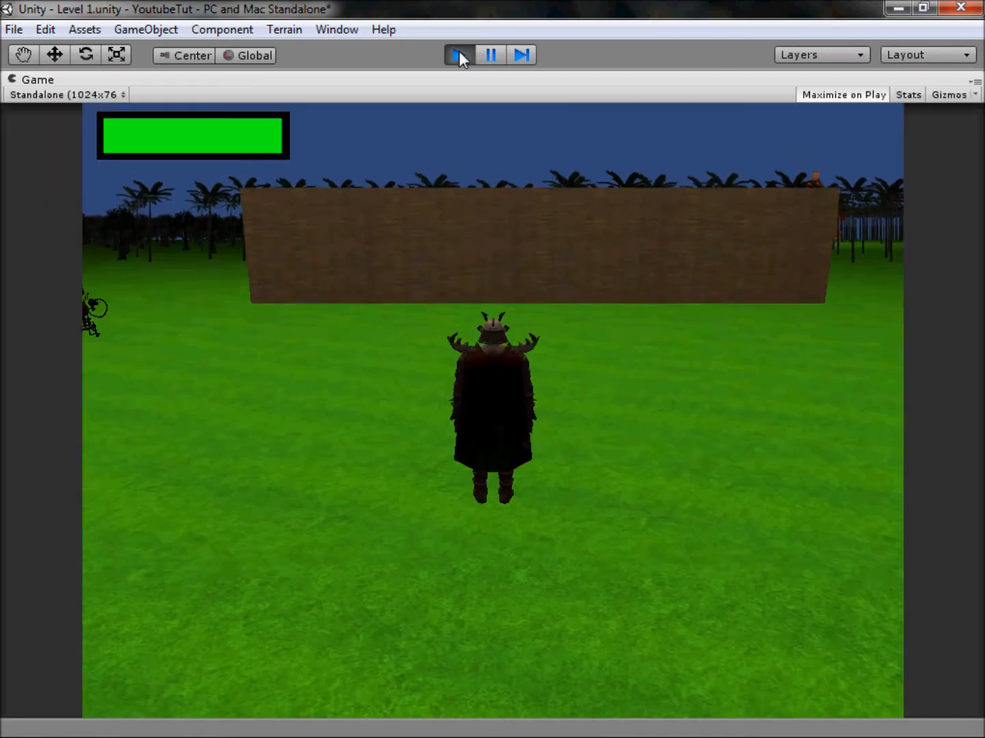
{"action": "key", "text": "w"}
{"action": "key", "text": "a"}
{"action": "key", "text": "w"}
{"action": "key", "text": "a"}
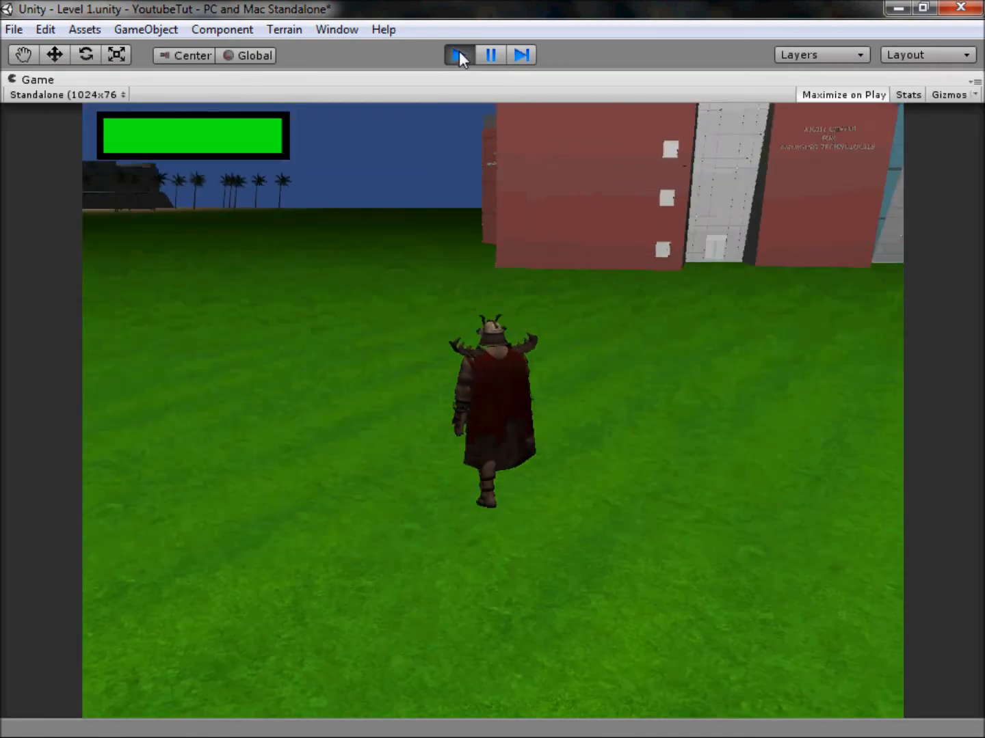
{"action": "key", "text": "w"}
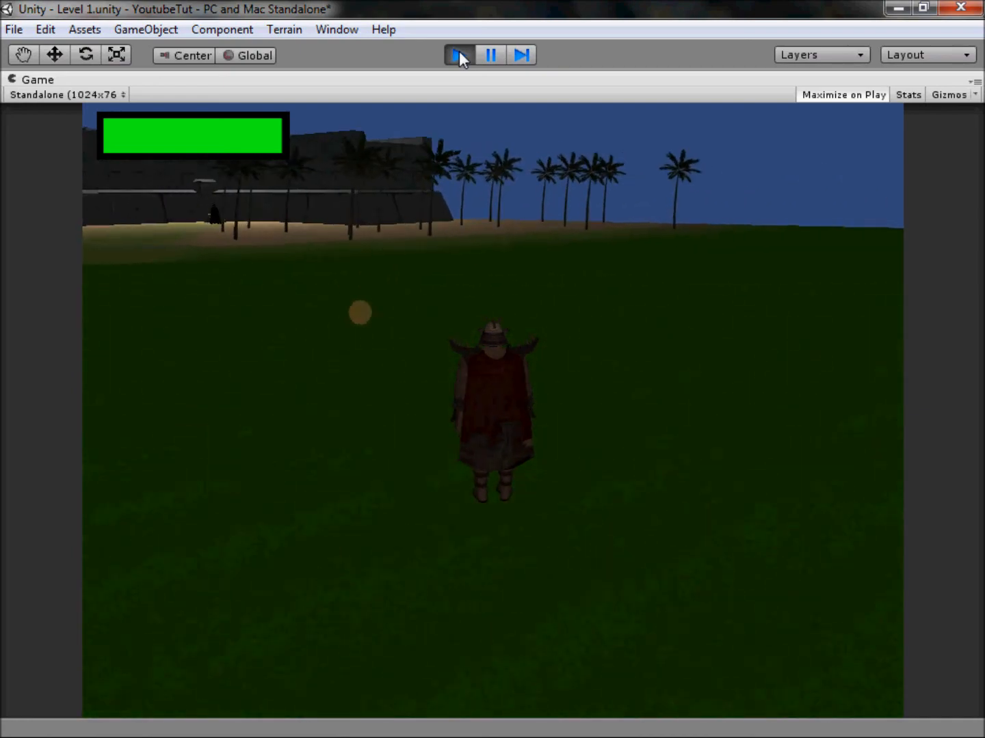
{"action": "key", "text": "w"}
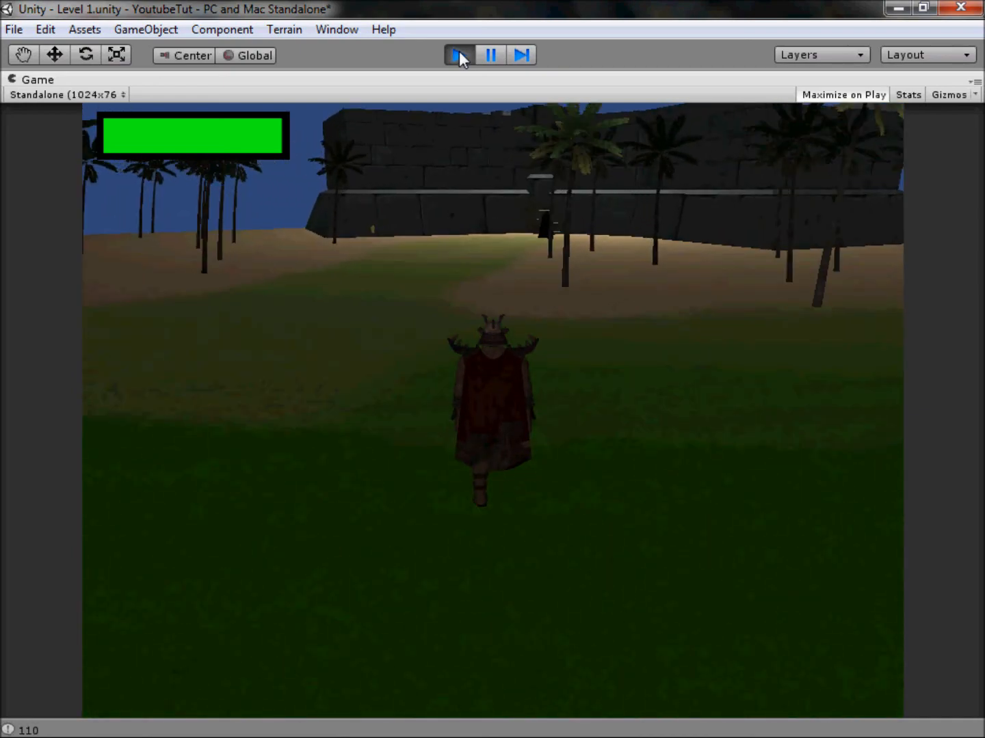
Walk the character past the dark-cloaked figure and around the Battery Place stairs, turning to view the surrounding palms.
{"action": "key", "text": "w"}
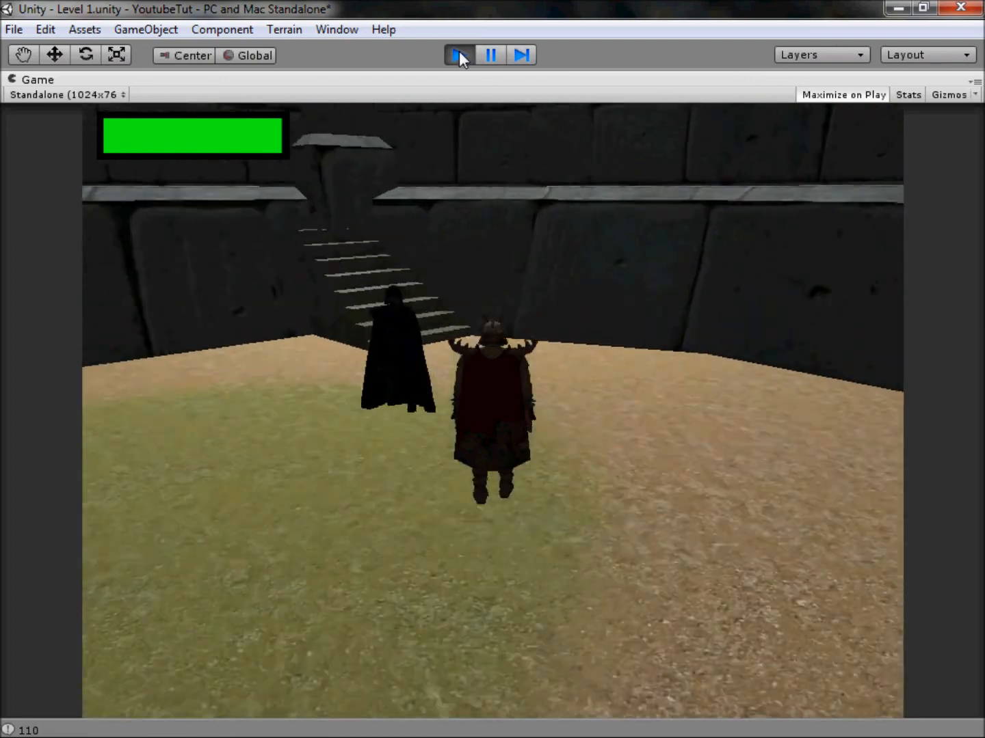
{"action": "key", "text": "a"}
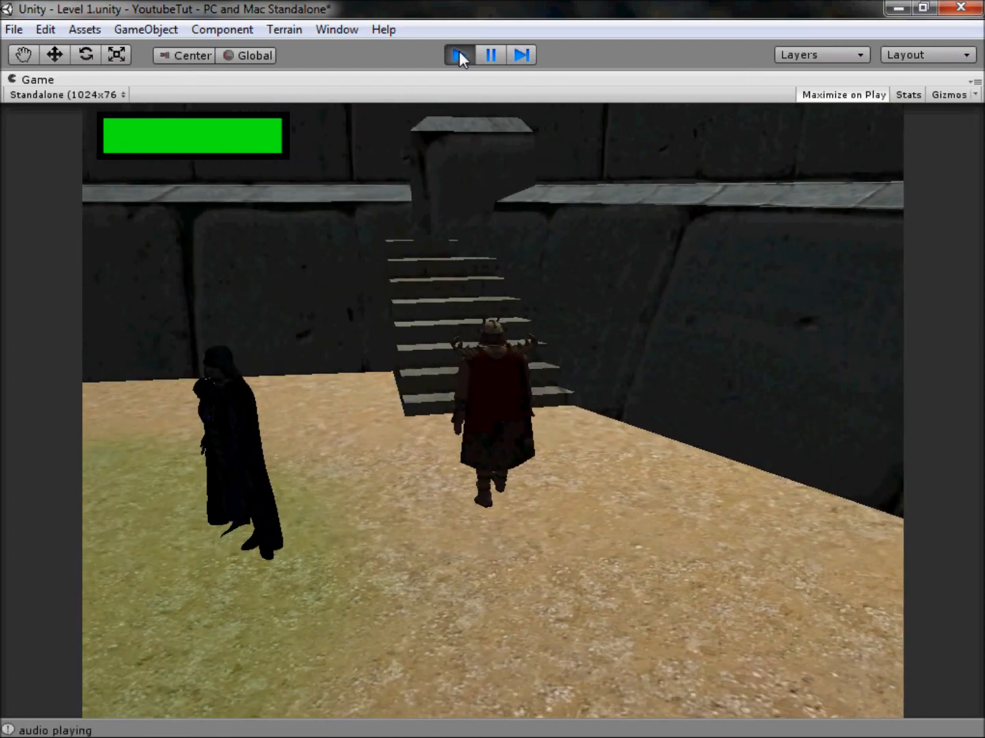
{"action": "key", "text": "a"}
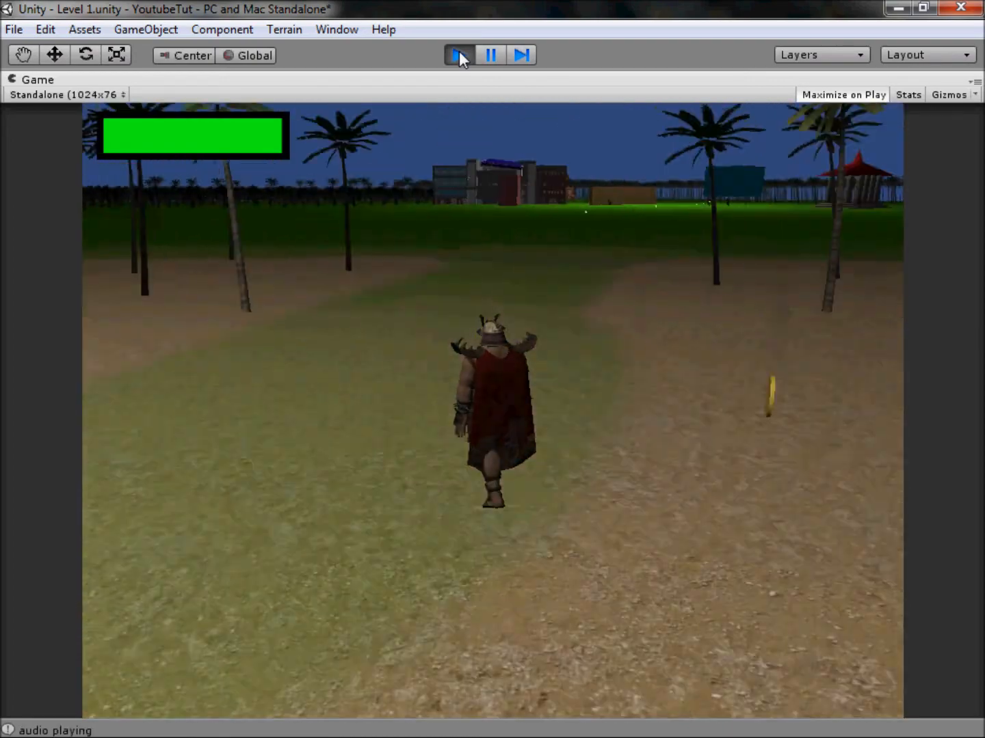
{"action": "key", "text": "a"}
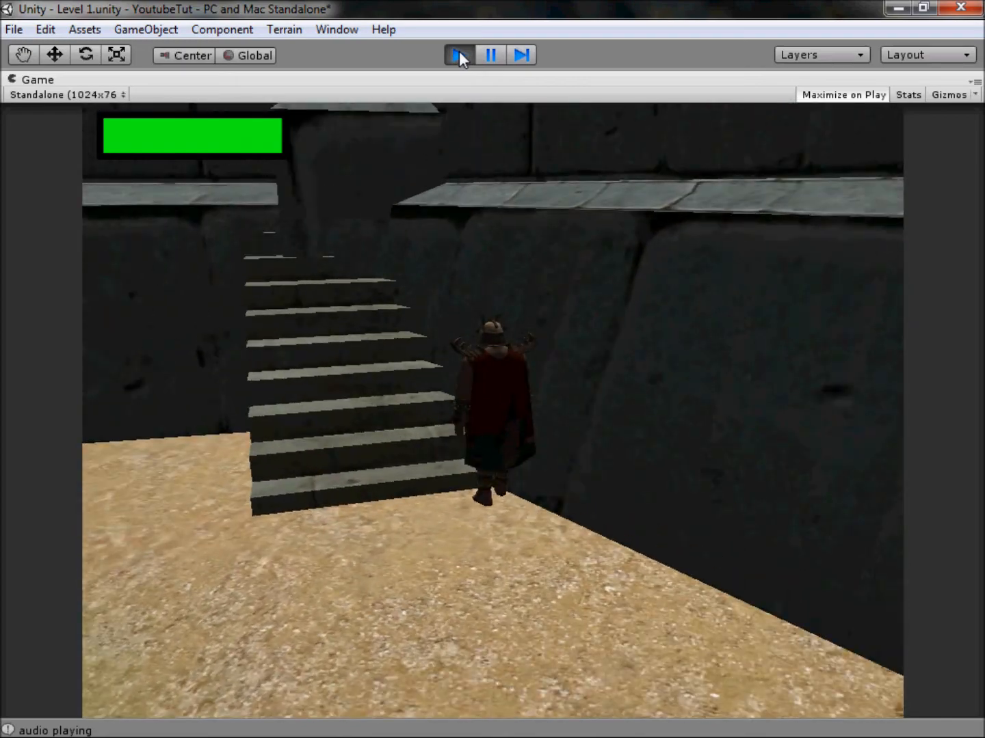
{"action": "key", "text": "a"}
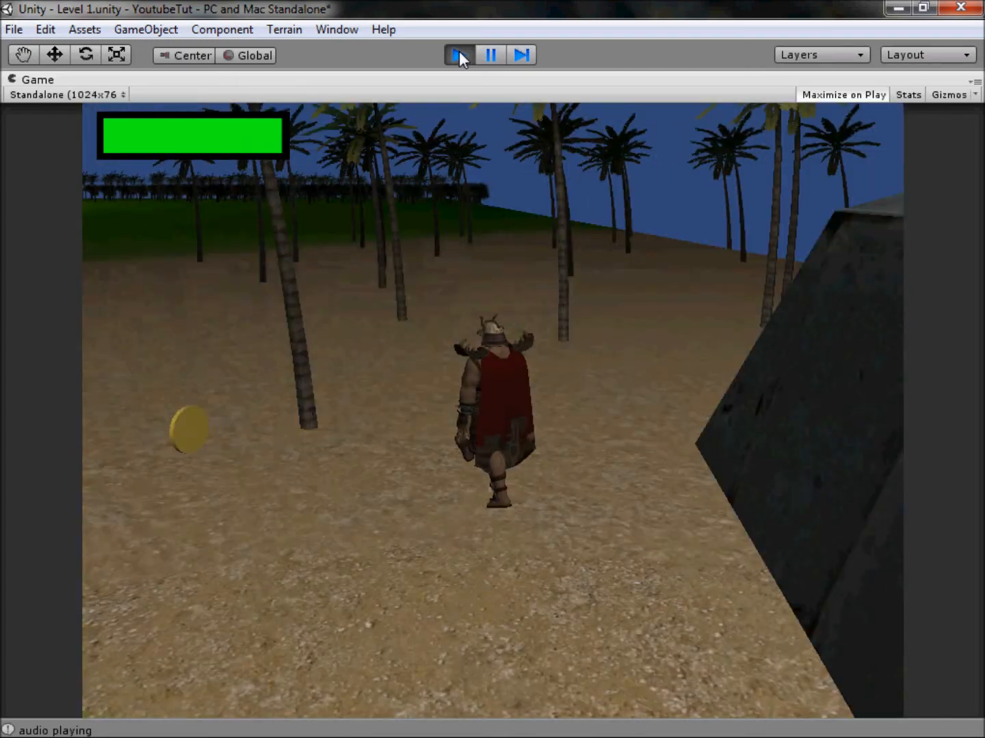
Walk the character across the dark grass and through the broadleaf trees into the palm forest.
{"action": "key", "text": "d"}
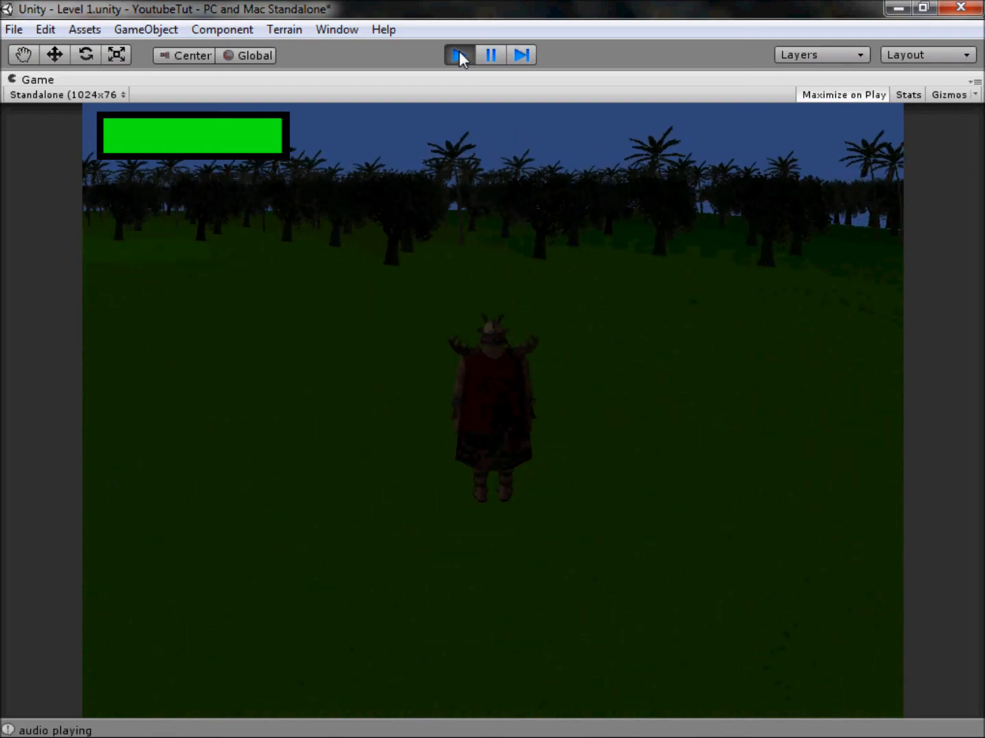
{"action": "key", "text": "w"}
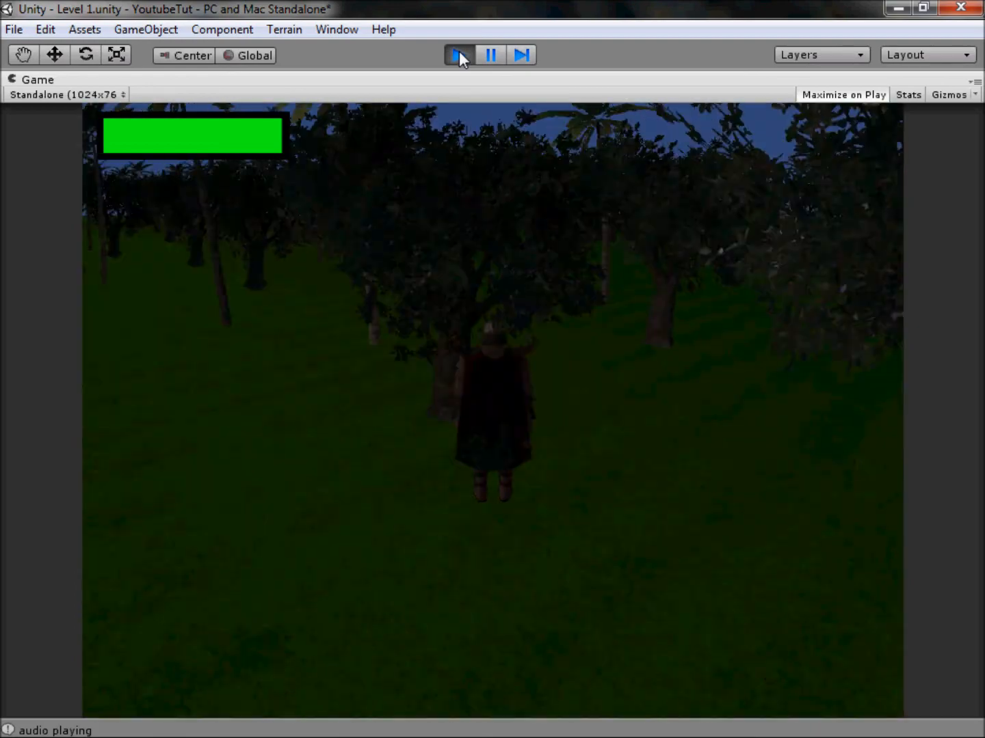
{"action": "key", "text": "w"}
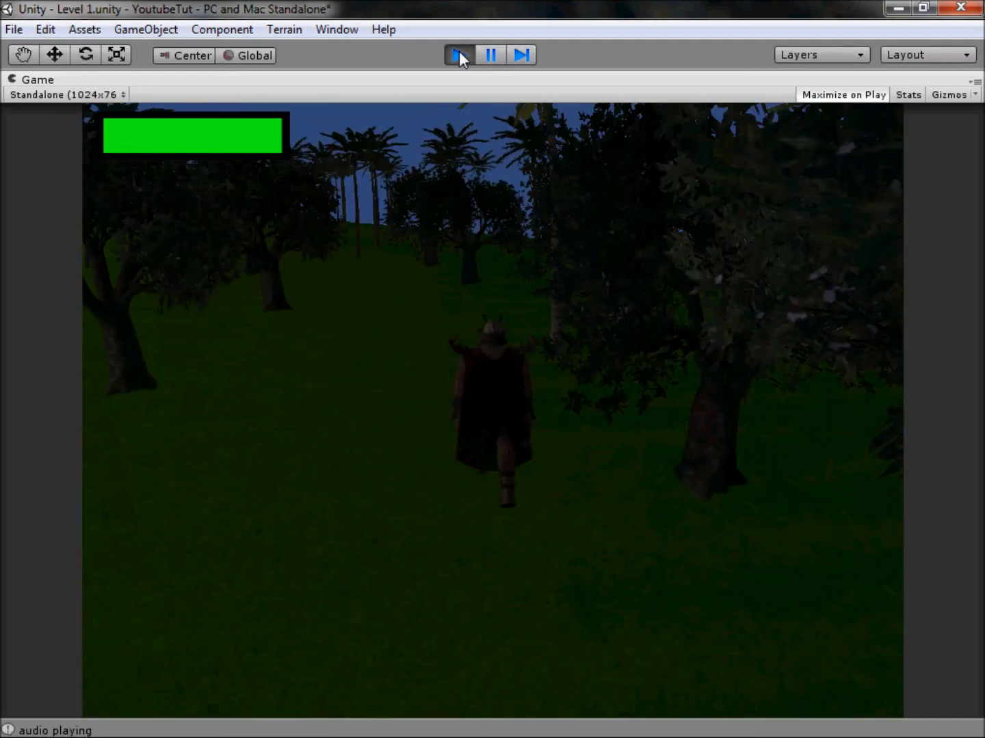
{"action": "key", "text": "w"}
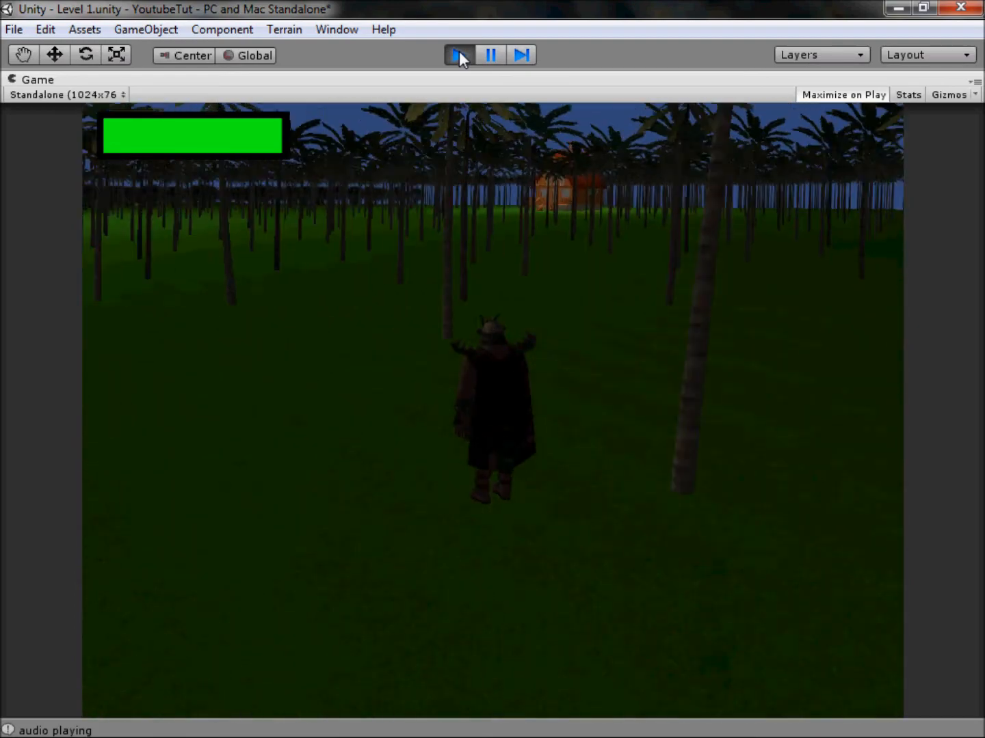
{"action": "key", "text": "w"}
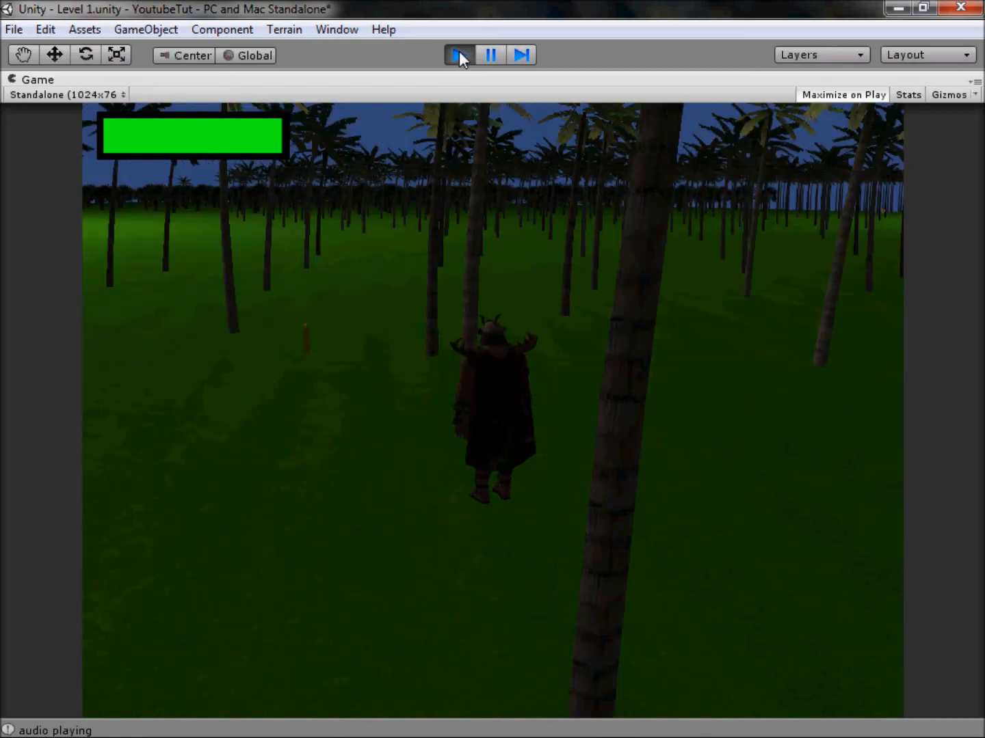
Walk the character through the palm forest and up the cabin's front steps to its door.
{"action": "key", "text": "d"}
{"action": "key", "text": "w"}
{"action": "key", "text": "d"}
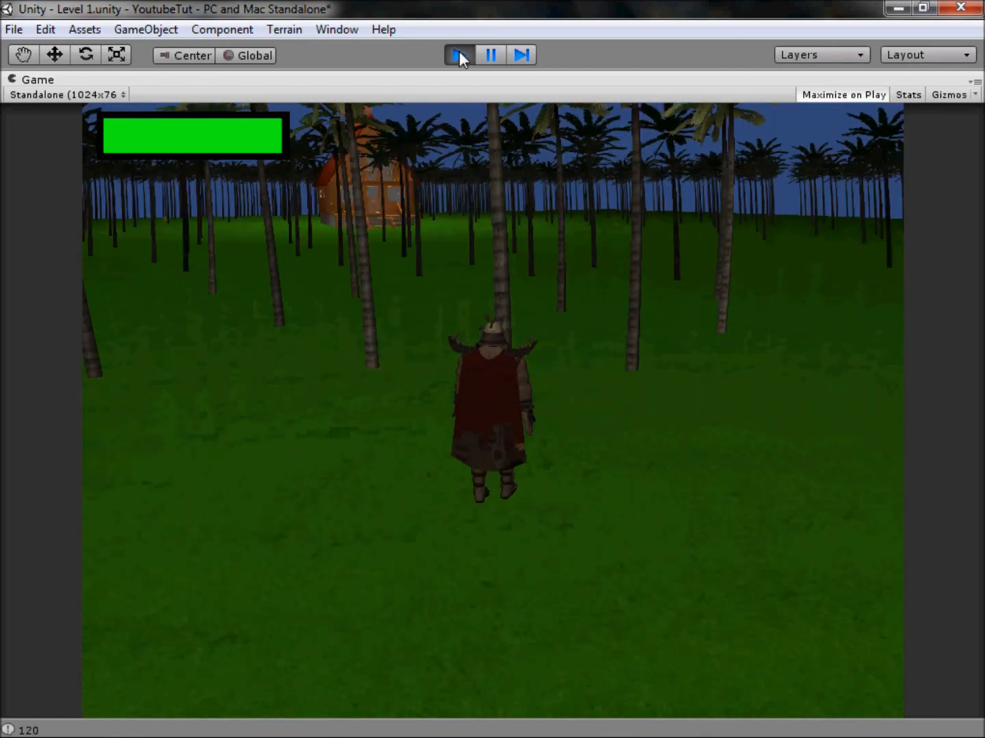
{"action": "key", "text": "w"}
{"action": "key", "text": "d"}
{"action": "key", "text": "a"}
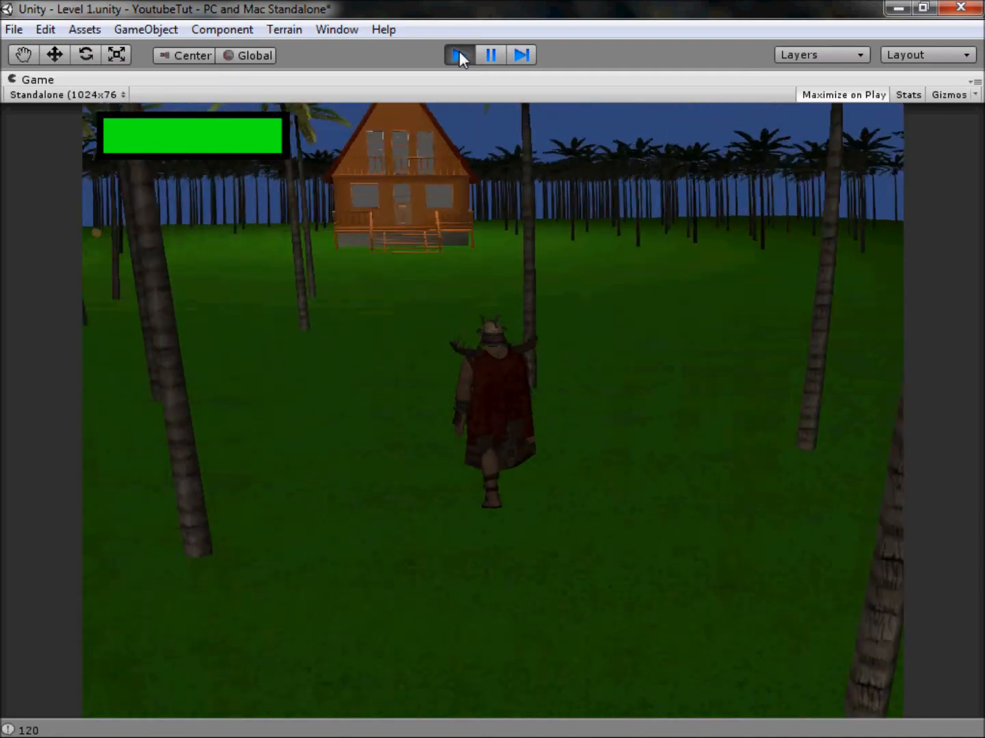
{"action": "key", "text": "w"}
{"action": "key", "text": "a"}
{"action": "key", "text": "d"}
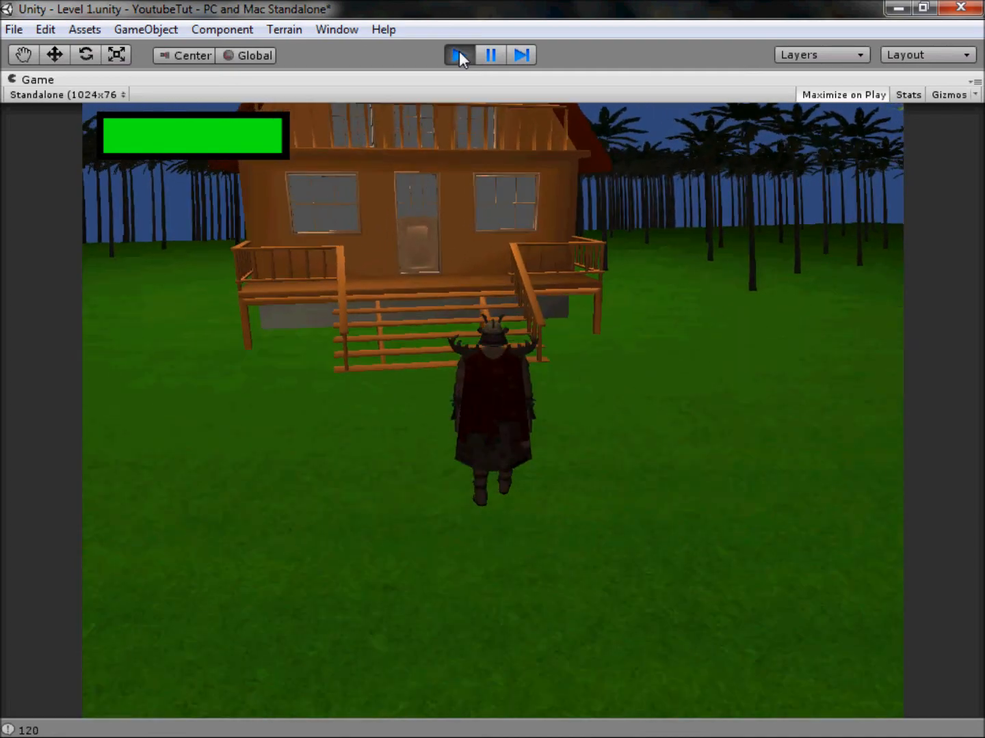
{"action": "key", "text": "w"}
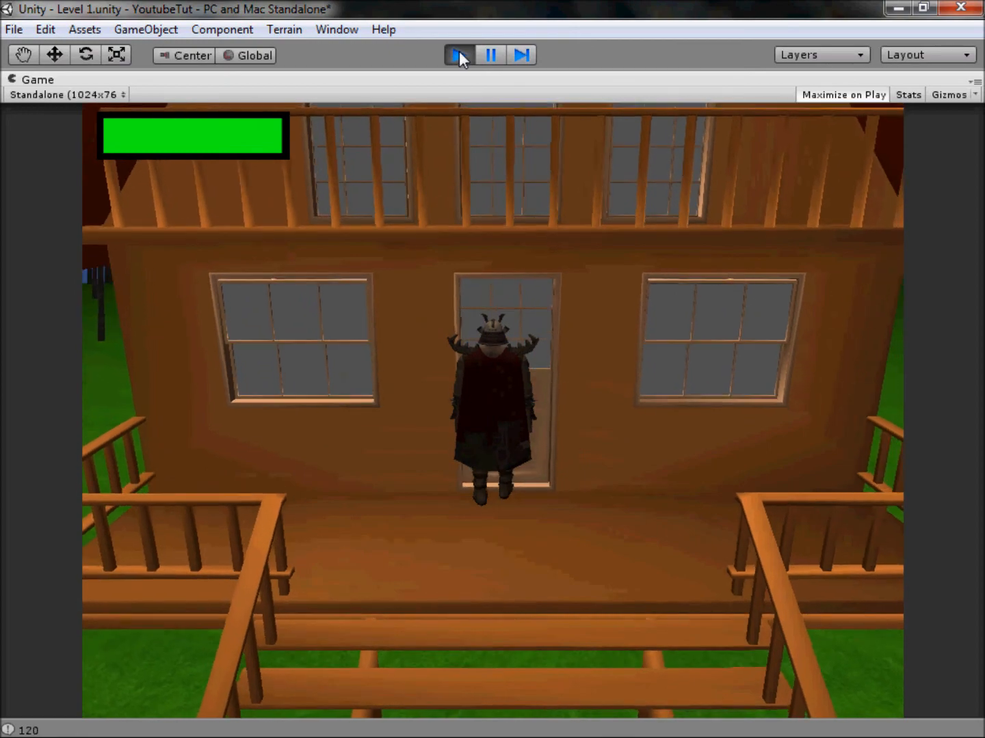
Walk the character away from the cabin and back through the palms and broadleaf trees towards the Tech Building.
{"action": "key", "text": "s"}
{"action": "key", "text": "a"}
{"action": "key", "text": "w"}
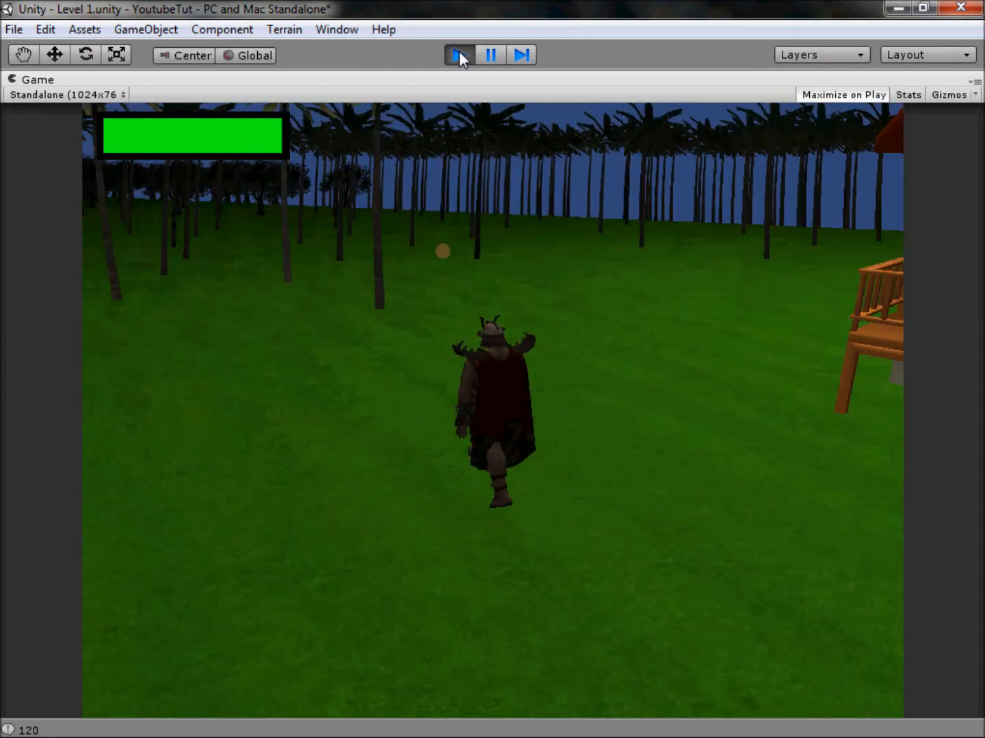
{"action": "key", "text": "w"}
{"action": "key", "text": "a"}
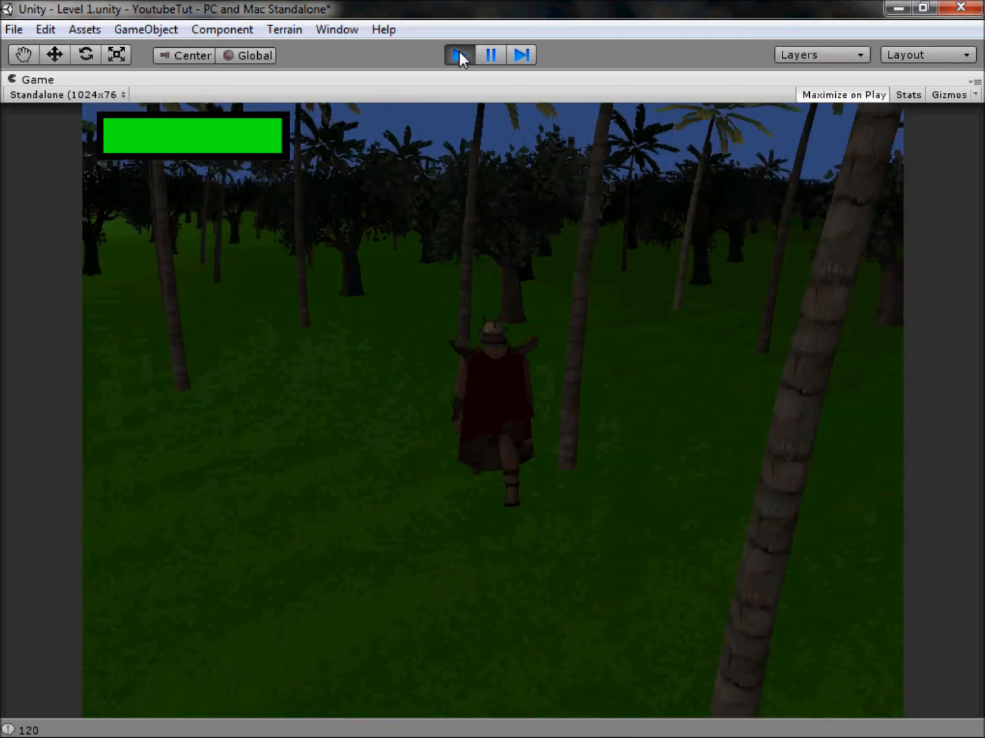
{"action": "key", "text": "w"}
{"action": "key", "text": "a"}
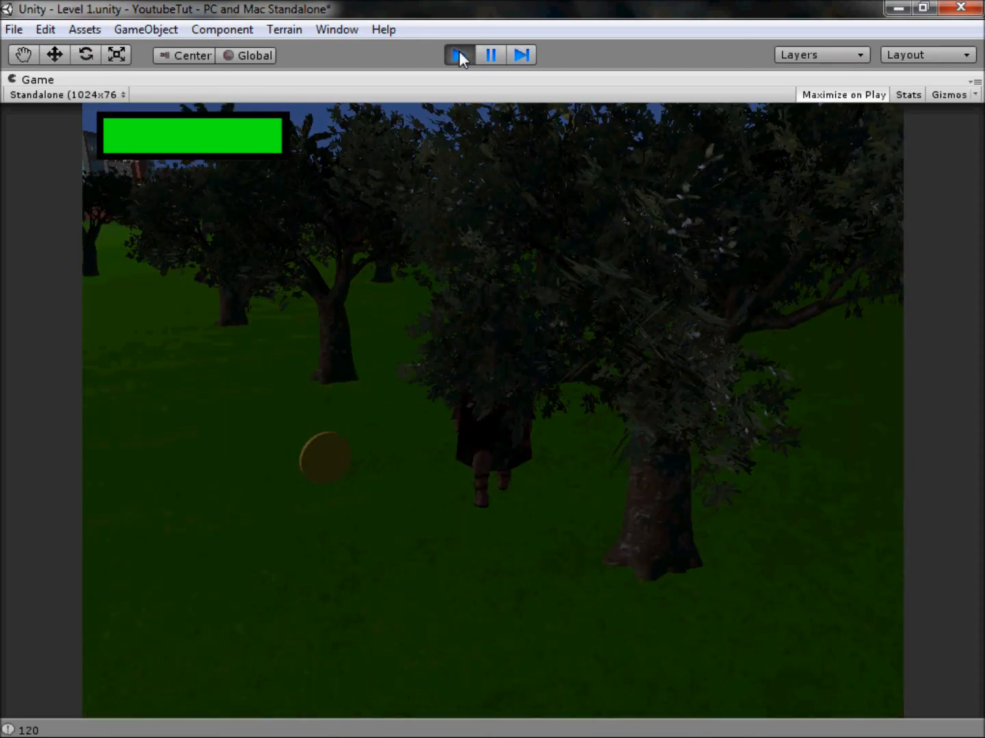
{"action": "key", "text": "w"}
{"action": "key", "text": "a"}
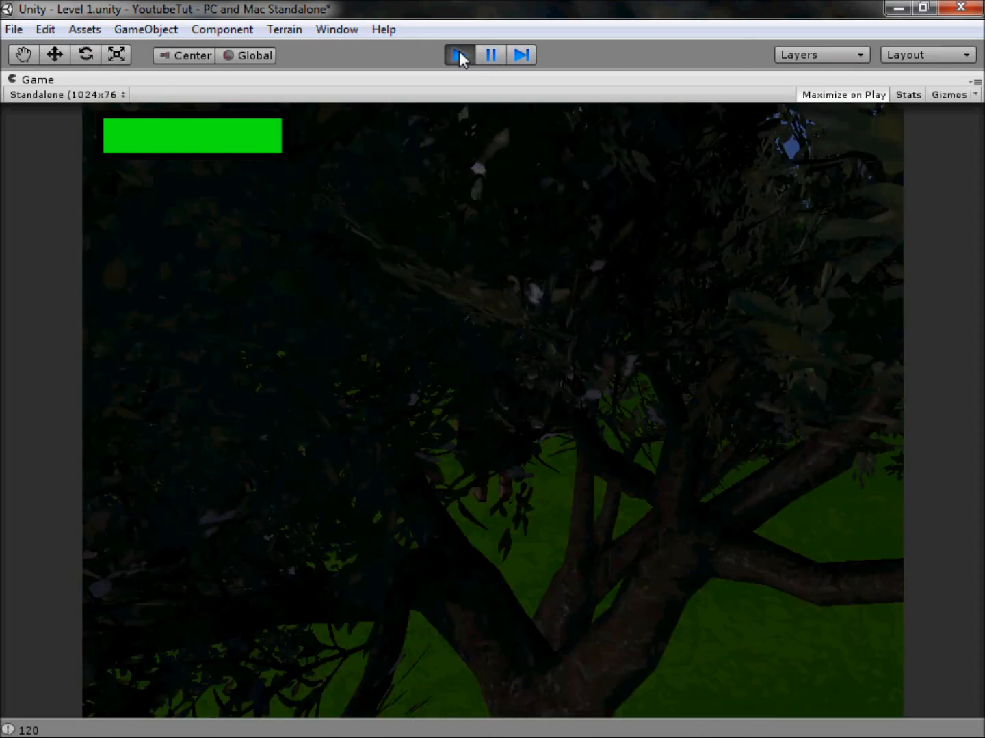
{"action": "key", "text": "w"}
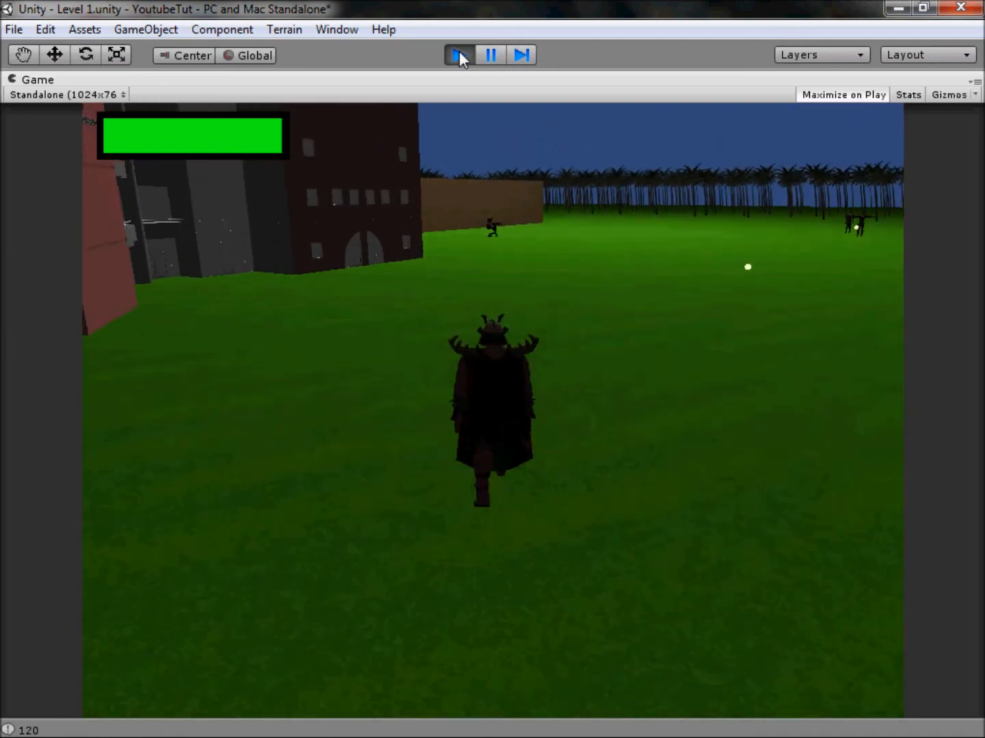
Walk the character across the open field to the Basic Temple and fire at the enemy beside its steps.
{"action": "key", "text": "w"}
{"action": "key", "text": "d"}
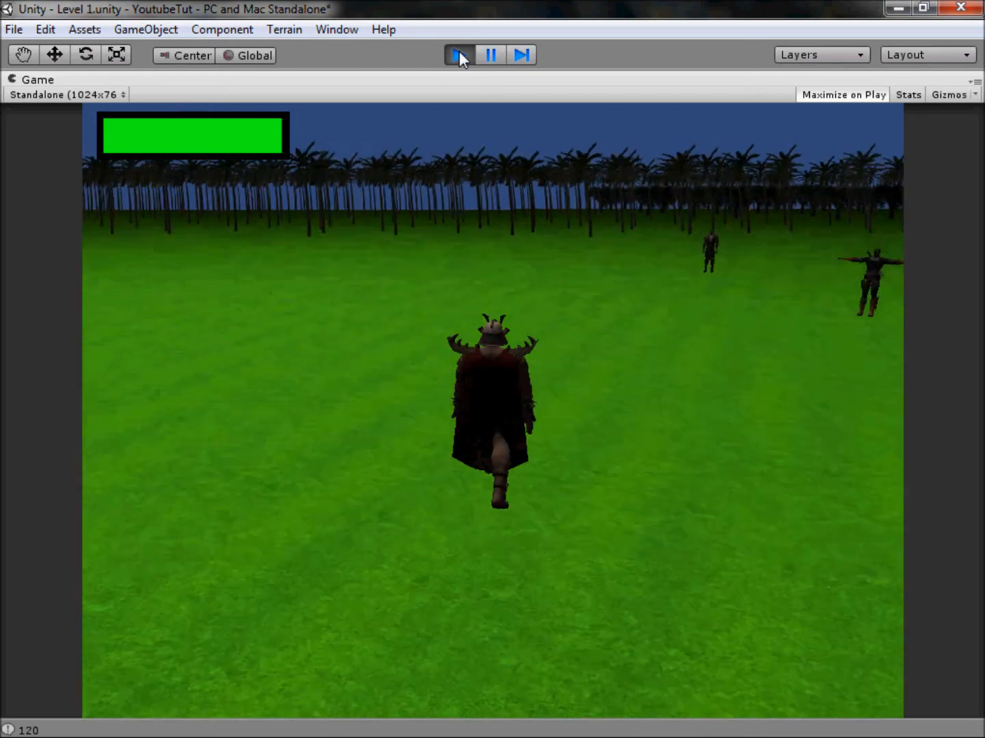
{"action": "key", "text": "w"}
{"action": "key", "text": "d"}
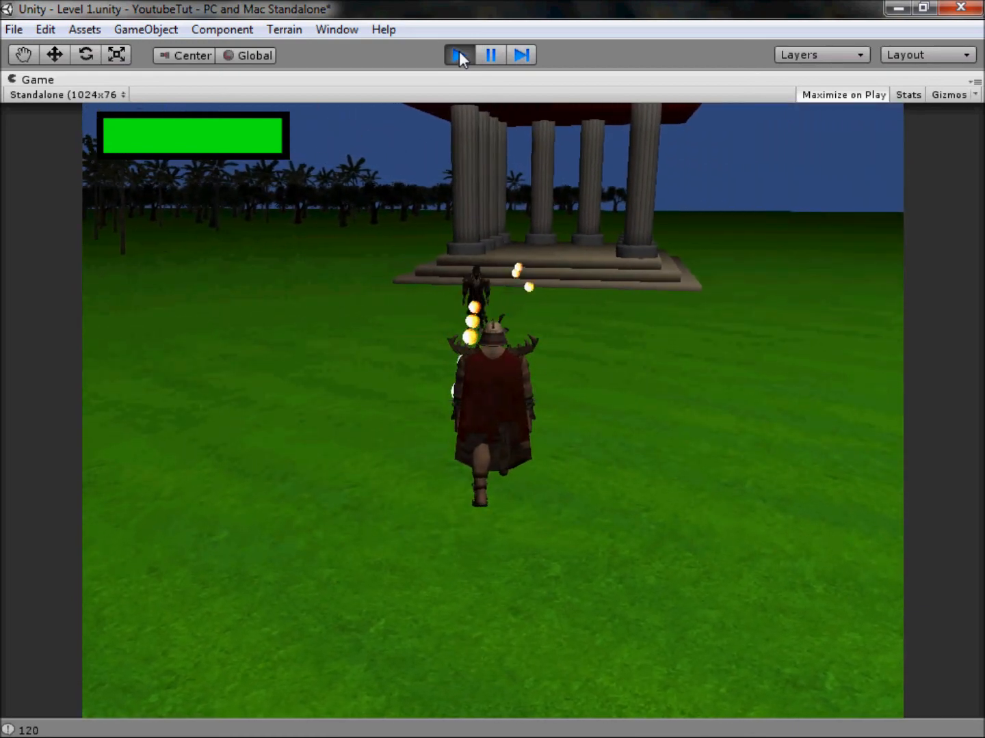
{"action": "key", "text": "w"}
{"action": "key", "text": "a"}
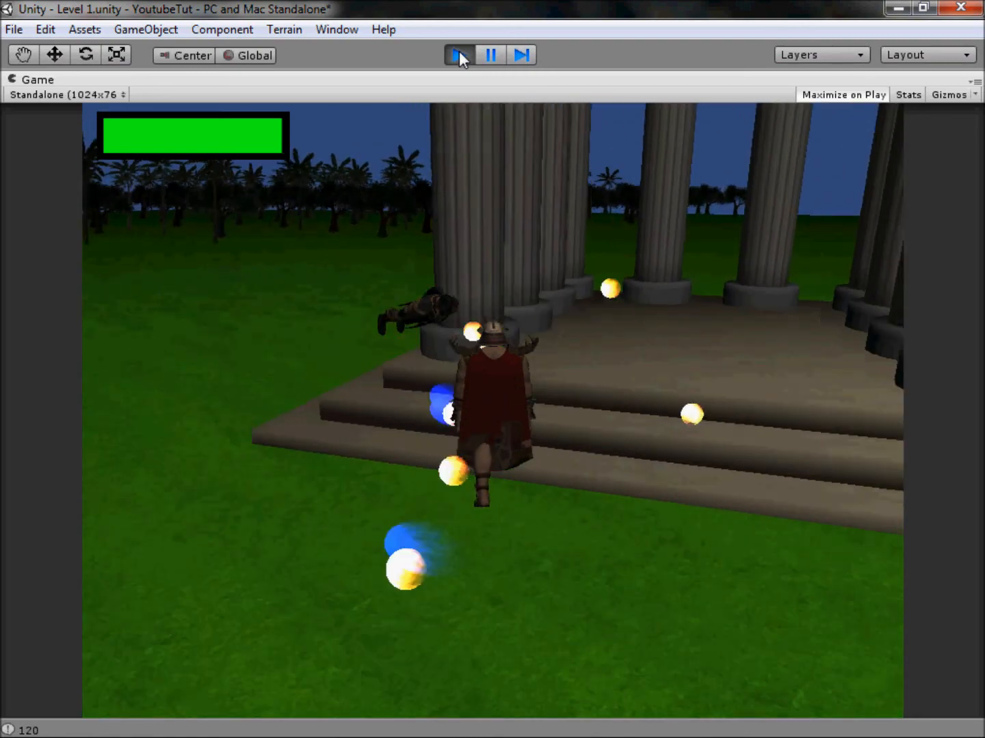
Walk the character around the field past the palms and blue water block, and fire at the enemy with outstretched arms.
{"action": "key", "text": "w"}
{"action": "key", "text": "a"}
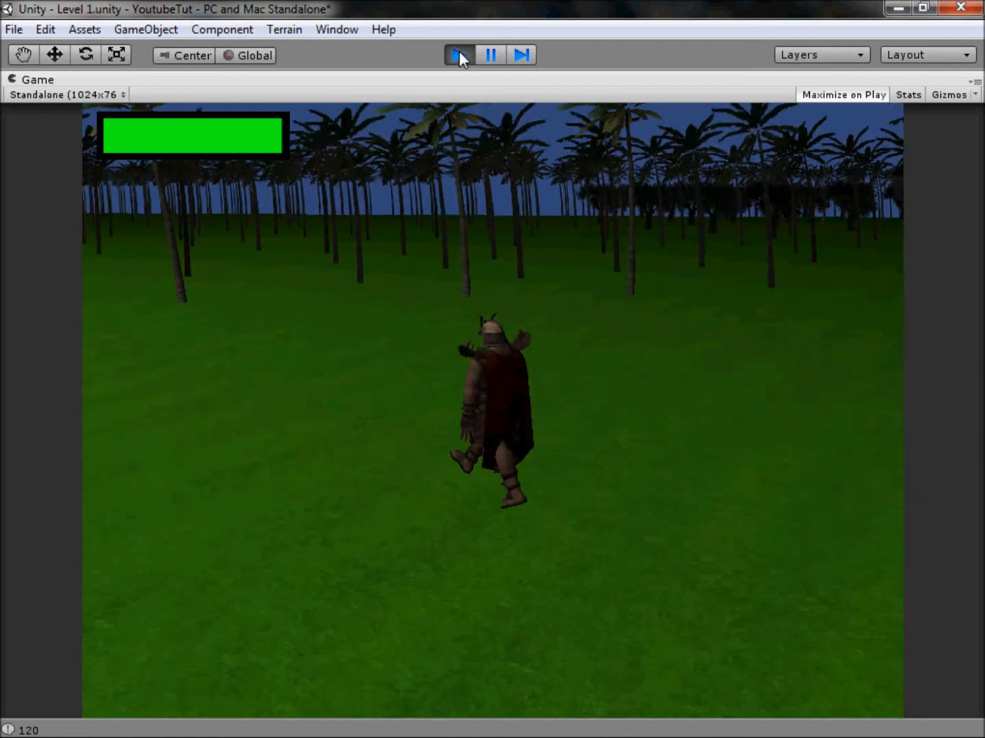
{"action": "key", "text": "w"}
{"action": "key", "text": "a"}
{"action": "key", "text": "d"}
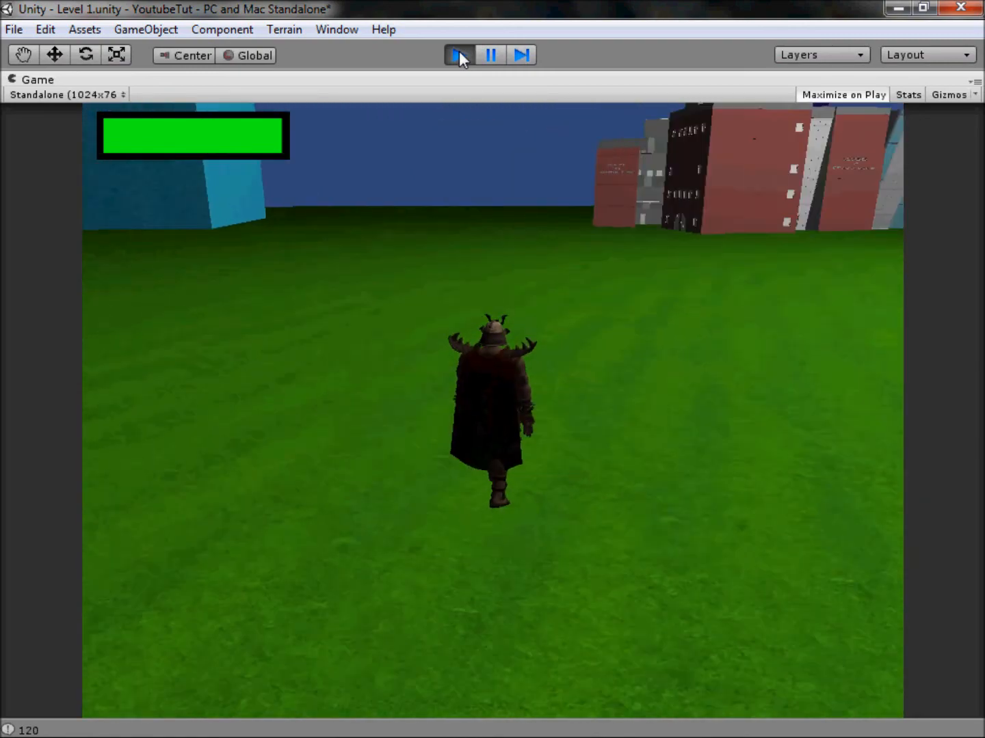
{"action": "key", "text": "w"}
{"action": "key", "text": "d"}
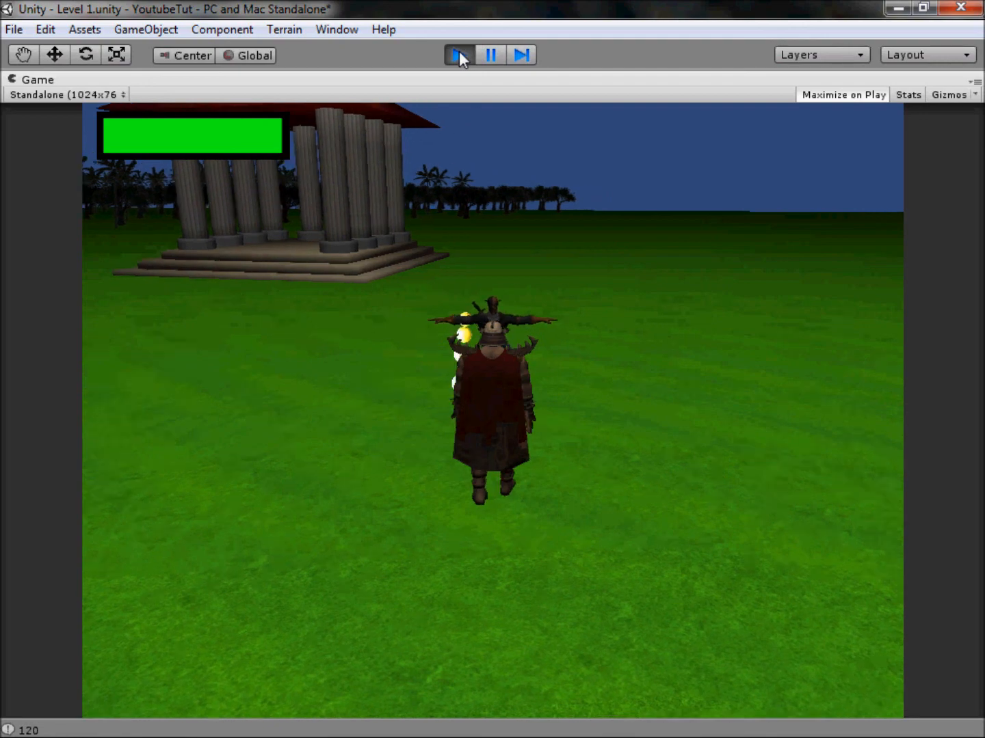
Walk the character past the Basic Temple, turning back towards the brown wall and the Tech Building.
{"action": "key", "text": "w"}
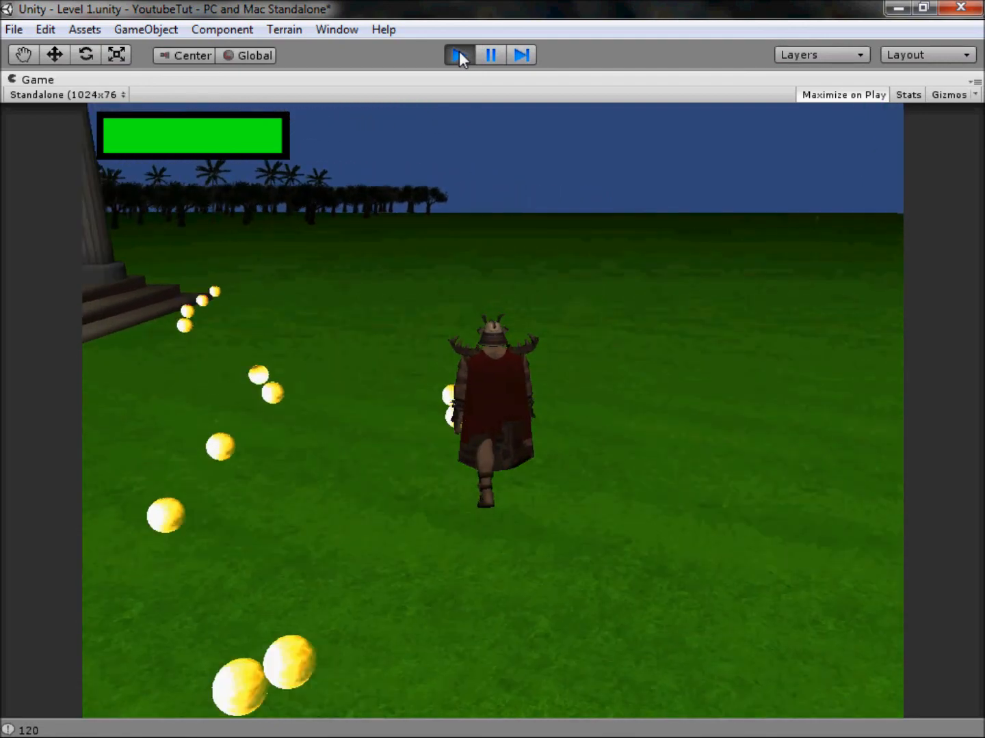
{"action": "key", "text": "w"}
{"action": "key", "text": "a"}
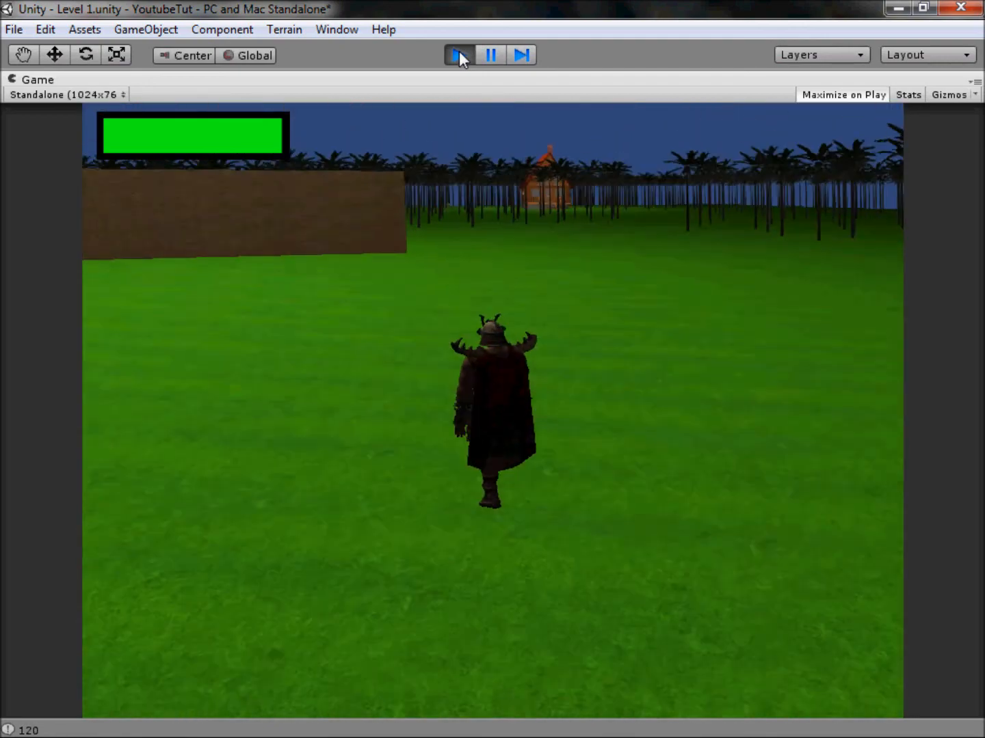
{"action": "key", "text": "w"}
{"action": "key", "text": "a"}
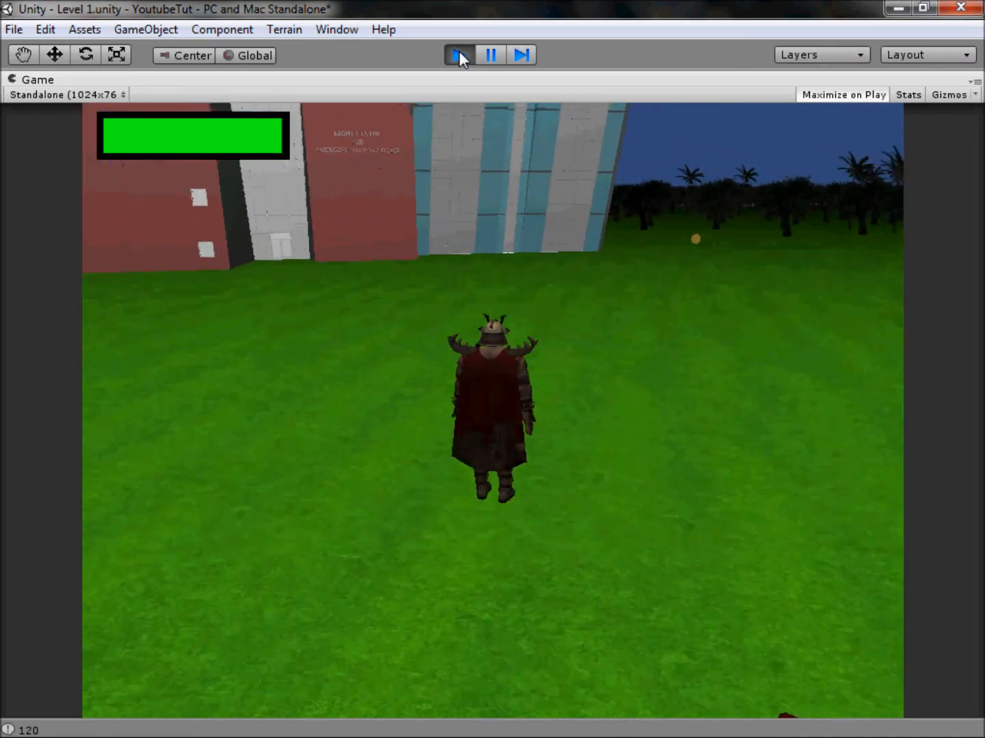
Walk the character past the palms and the brown wall up to the white entrance of the Tech Building.
{"action": "key", "text": "d"}
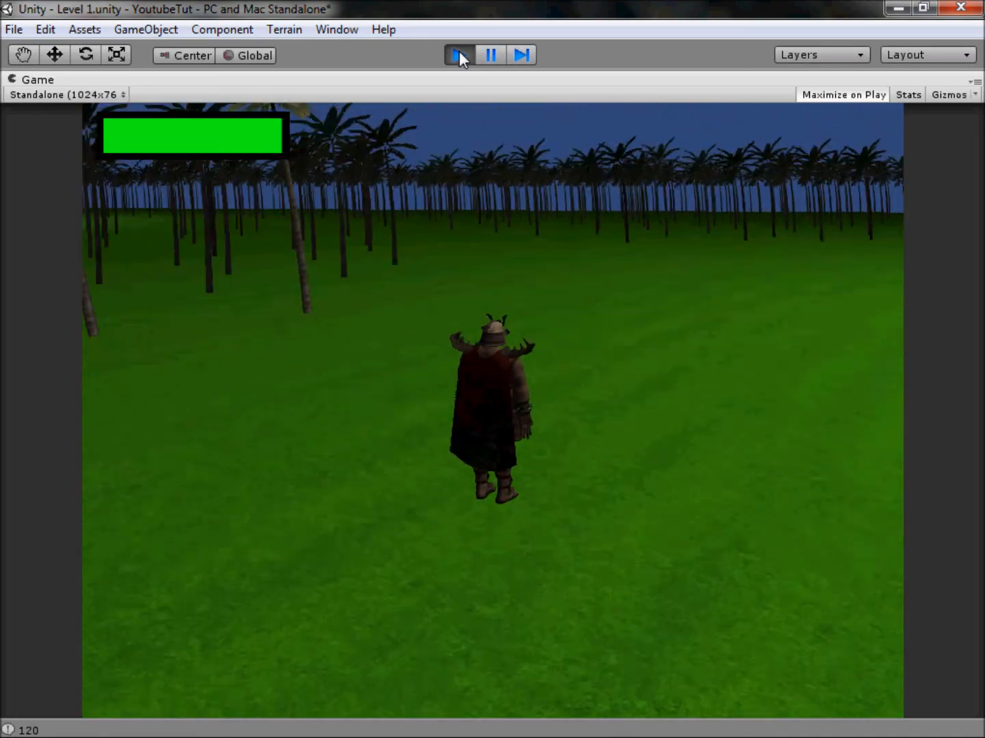
{"action": "key", "text": "w"}
{"action": "key", "text": "d"}
{"action": "key", "text": "d"}
{"action": "key", "text": "w"}
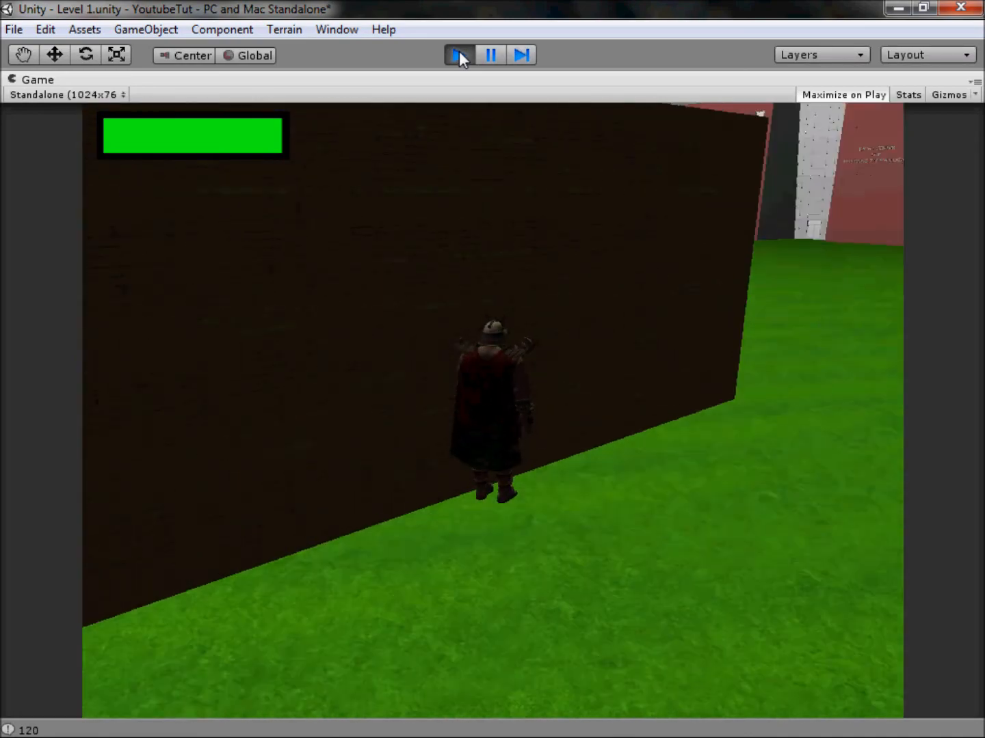
{"action": "key", "text": "a"}
{"action": "key", "text": "d"}
{"action": "key", "text": "w"}
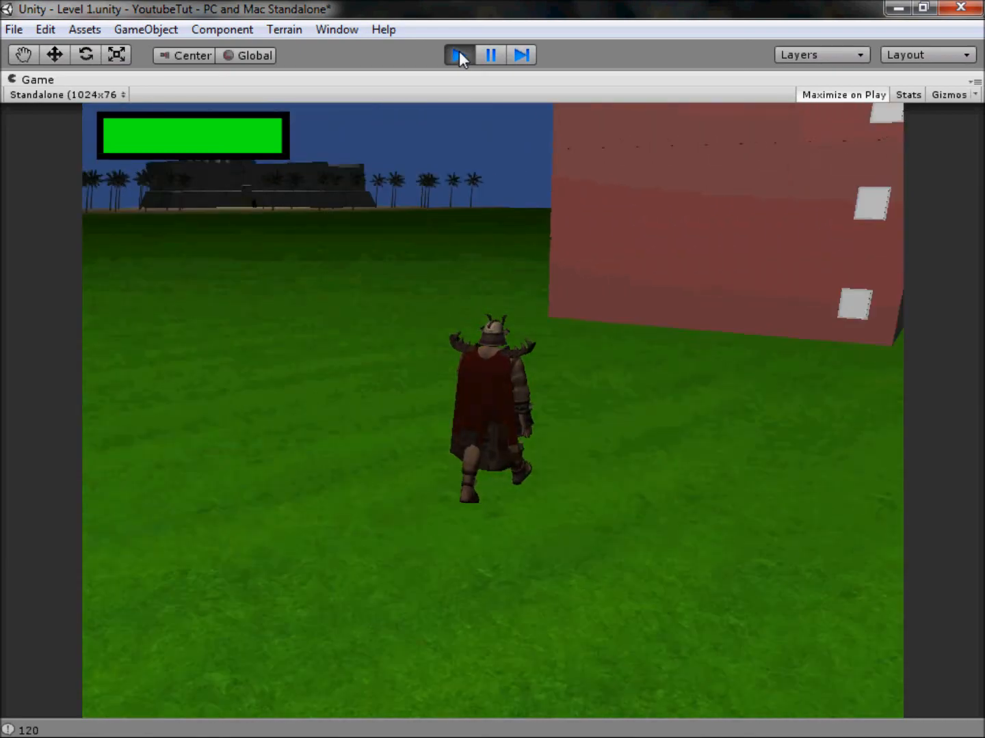
{"action": "key", "text": "w"}
{"action": "key", "text": "a"}
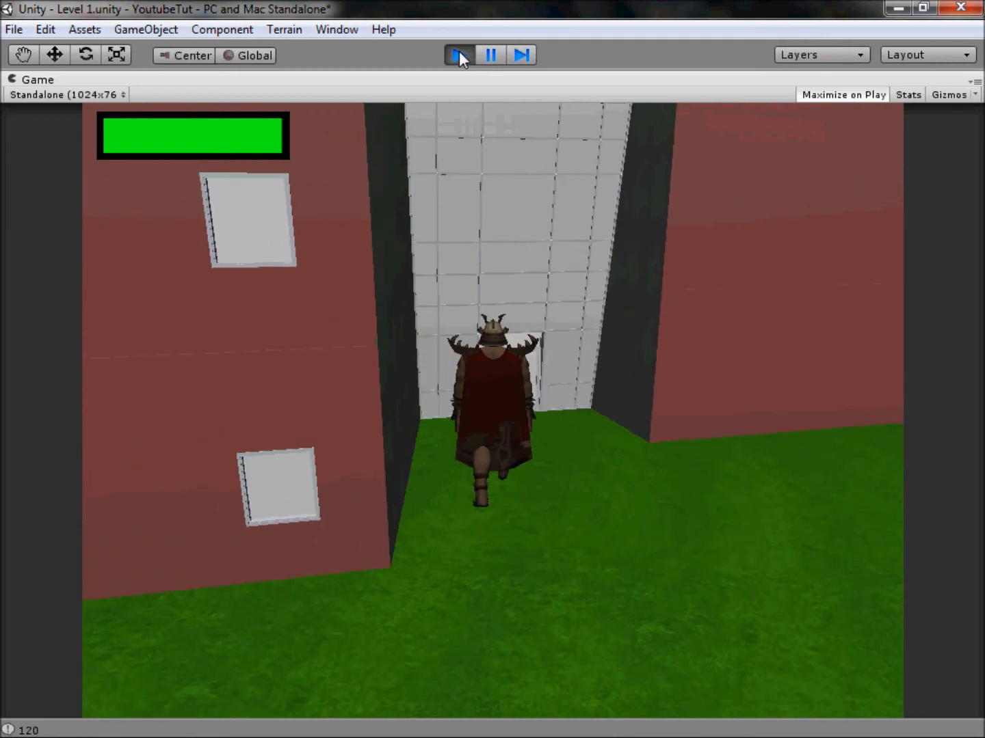
Back the character away from the Tech Building entrance and walk past the blue water block to the Basic Temple steps.
{"action": "key", "text": "s"}
{"action": "key", "text": "a"}
{"action": "key", "text": "w"}
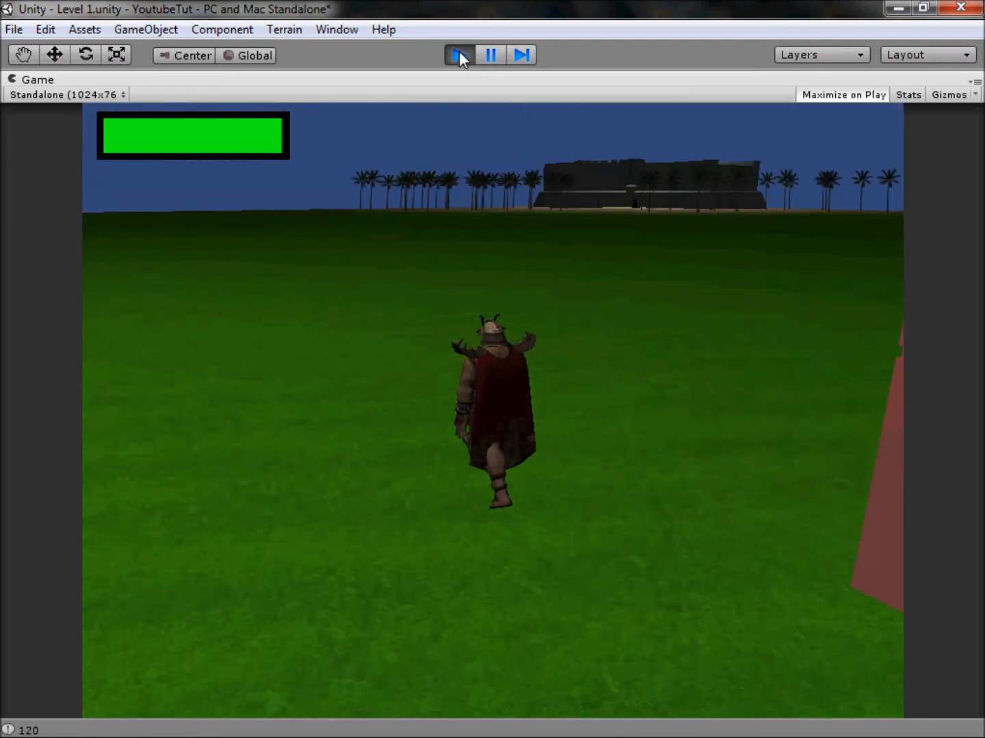
{"action": "key", "text": "w"}
{"action": "key", "text": "a"}
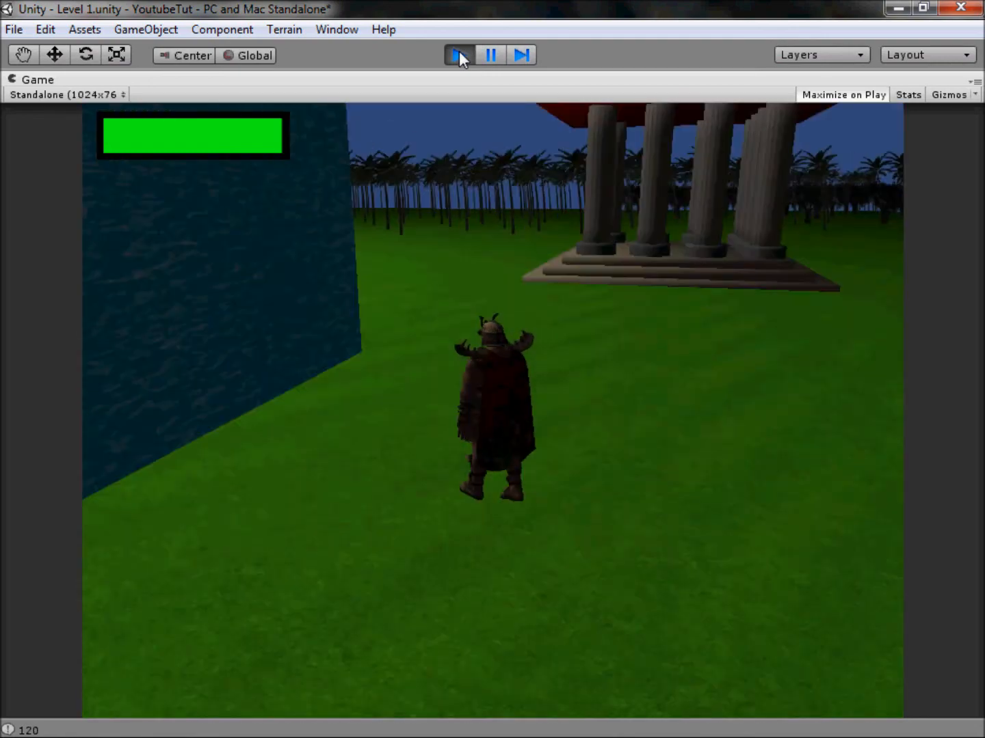
{"action": "key", "text": "d"}
{"action": "key", "text": "a"}
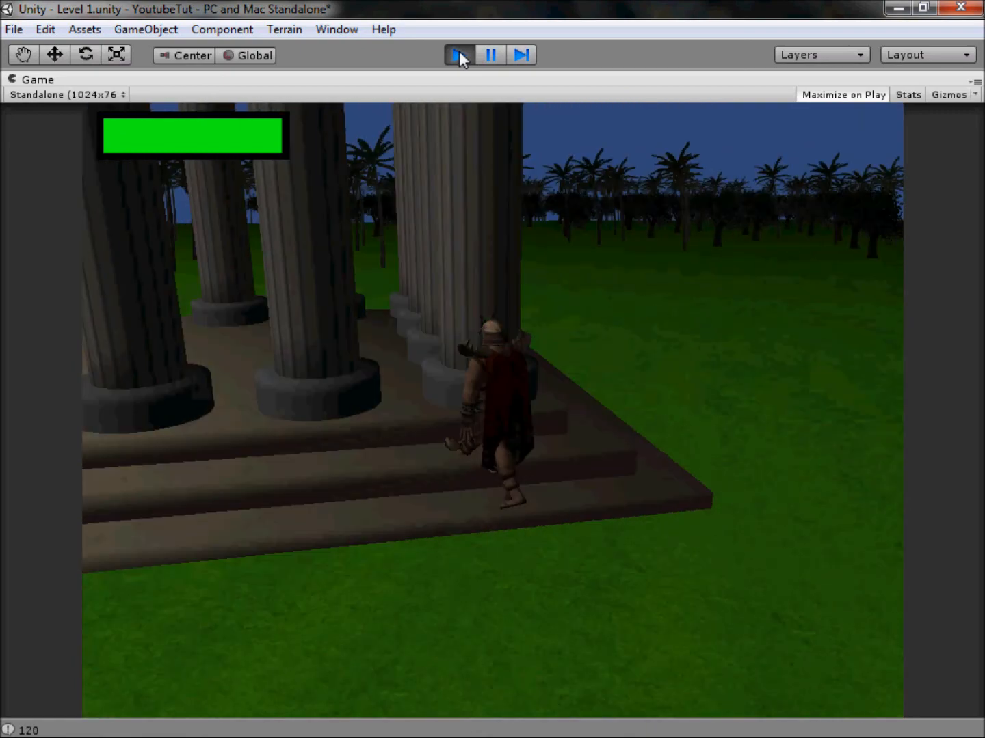
Look across the field in first-person view and approach the corner of the Basic Temple.
{"action": "key", "text": "a"}
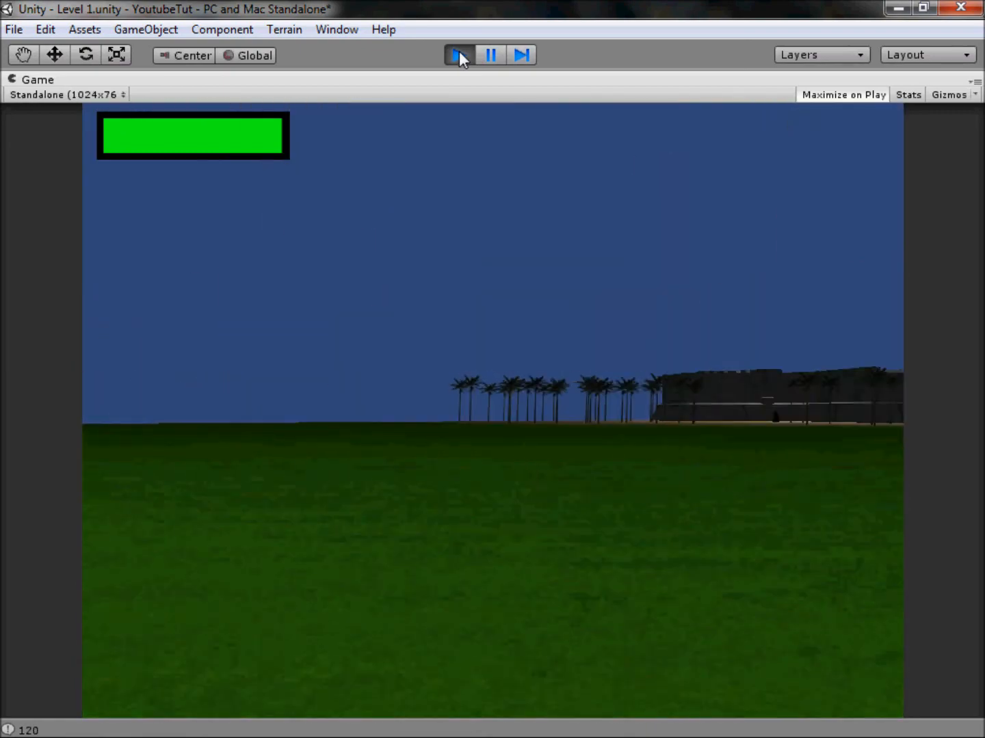
{"action": "key", "text": "a"}
{"action": "key", "text": "w"}
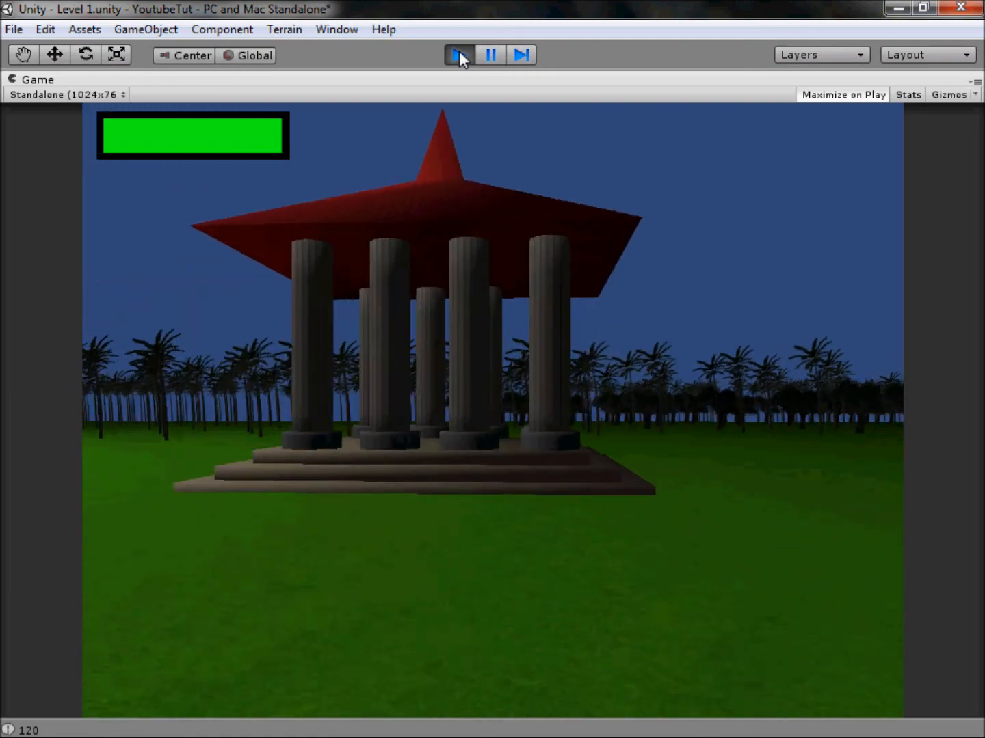
{"action": "key", "text": "a"}
{"action": "key", "text": "d"}
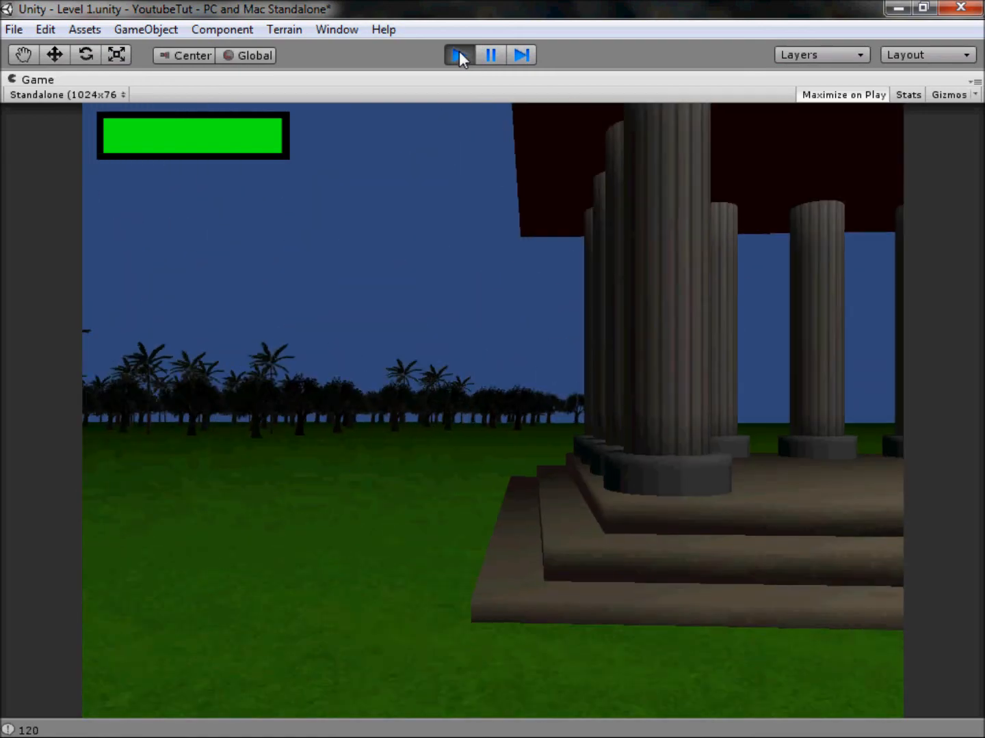
Walk in first-person view from the Basic Temple past the palms to the facade of the Tech Building.
{"action": "key", "text": "w"}
{"action": "key", "text": "a"}
{"action": "key", "text": "a"}
{"action": "key", "text": "w"}
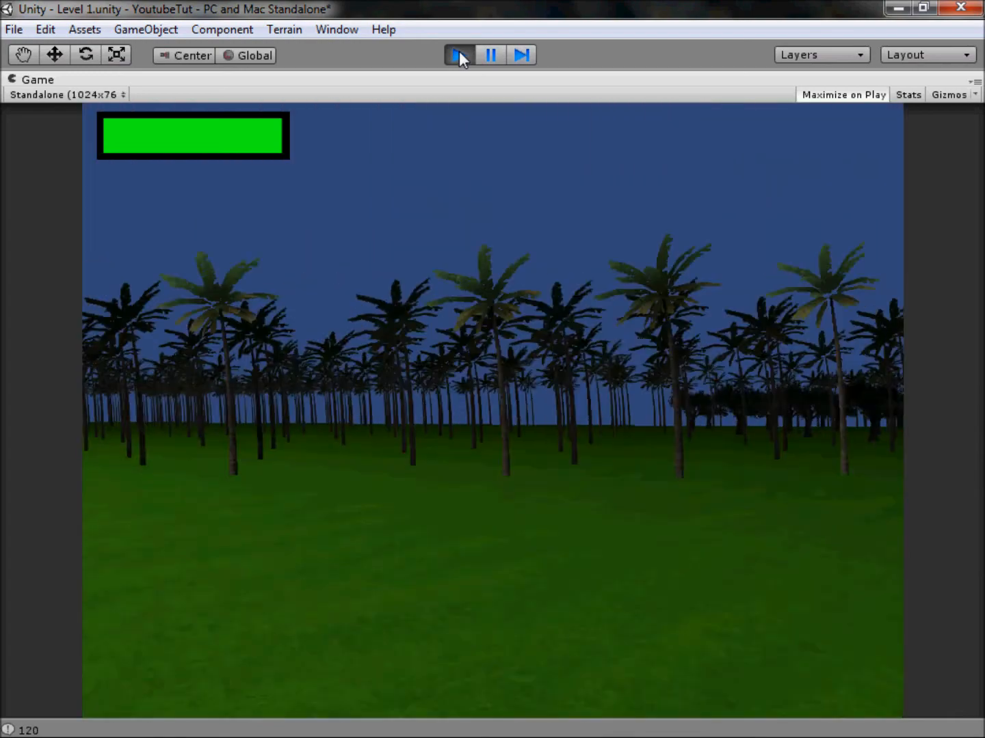
{"action": "key", "text": "a"}
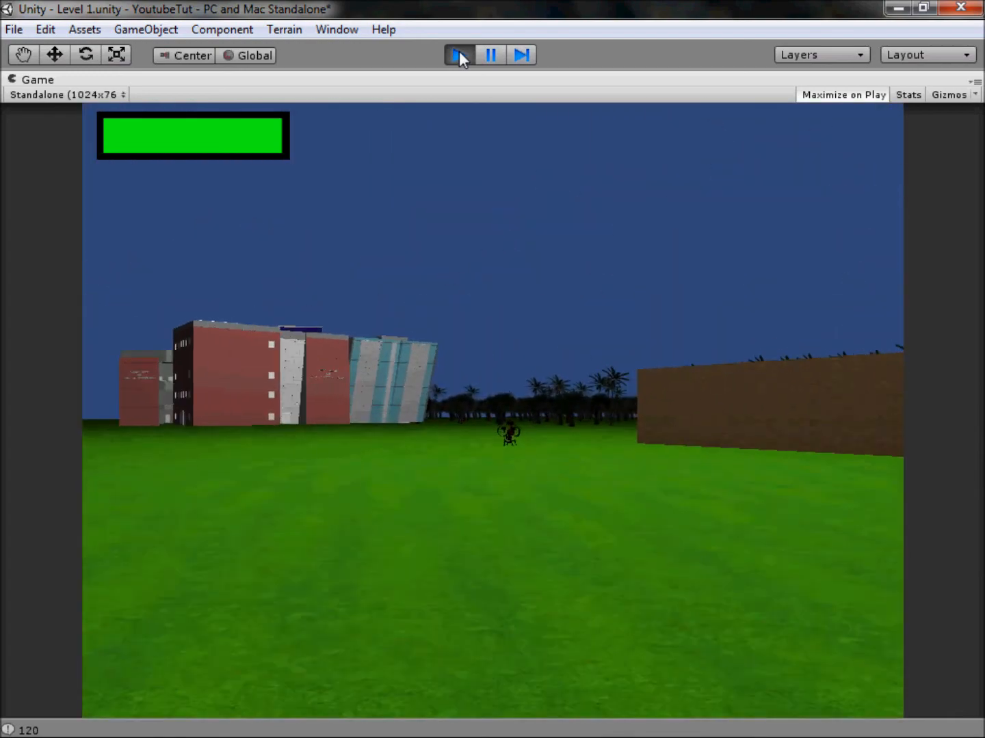
{"action": "key", "text": "w"}
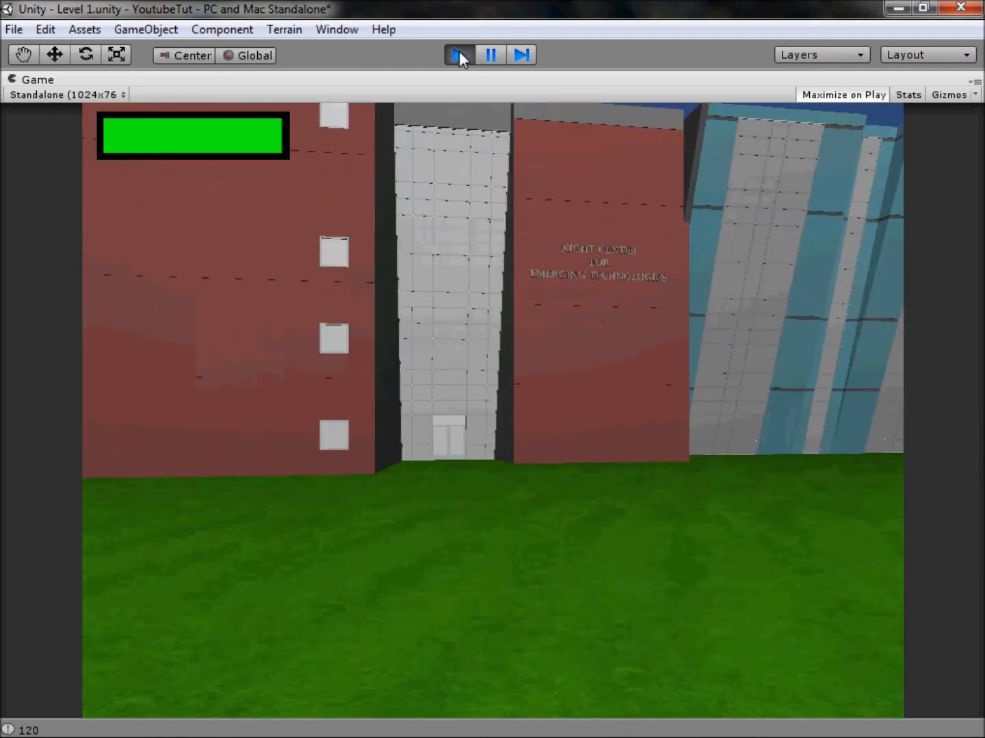
Survey the field in first-person view, turning past the distant fortress, Basic Temple, cabin and brown wall.
{"action": "key", "text": "a"}
{"action": "key", "text": "a"}
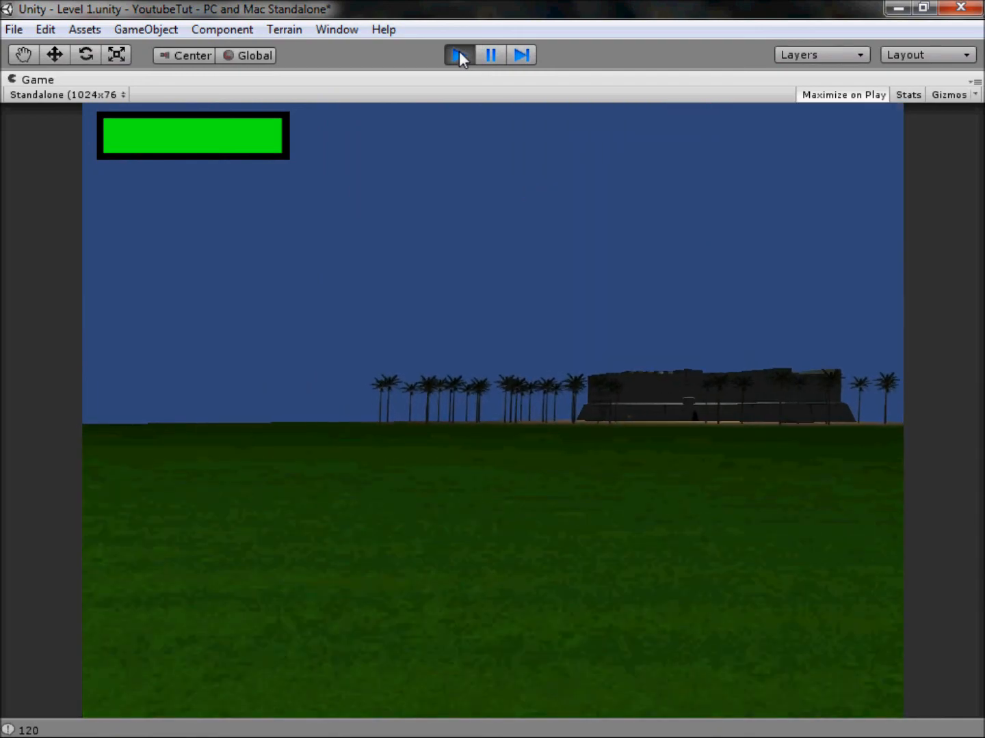
{"action": "key", "text": "a"}
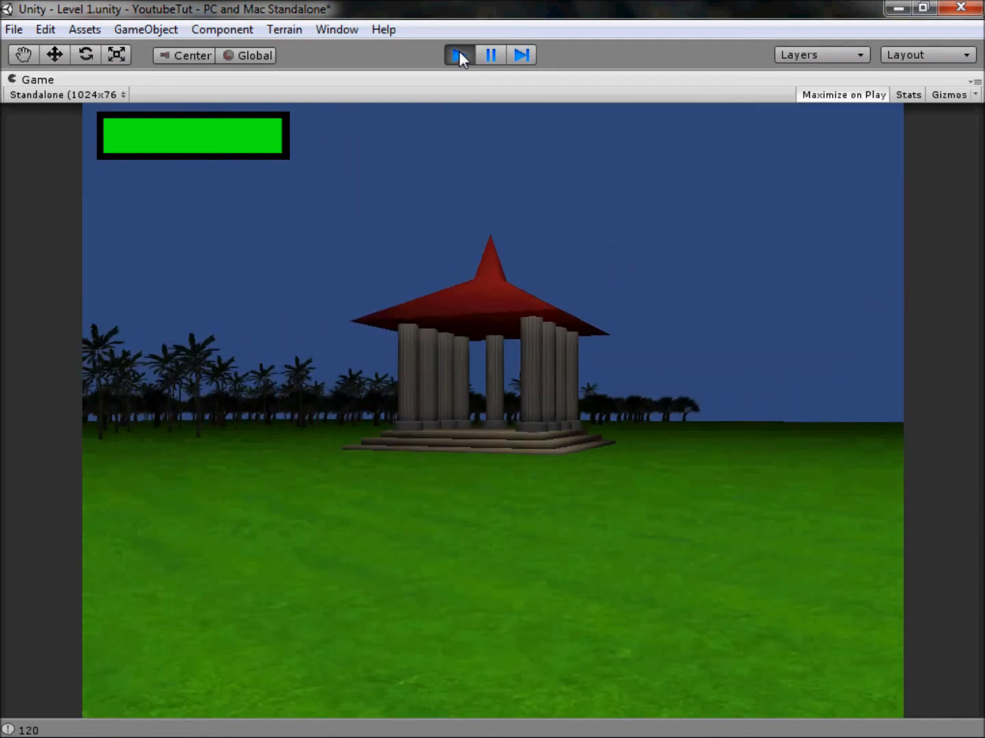
{"action": "key", "text": "a"}
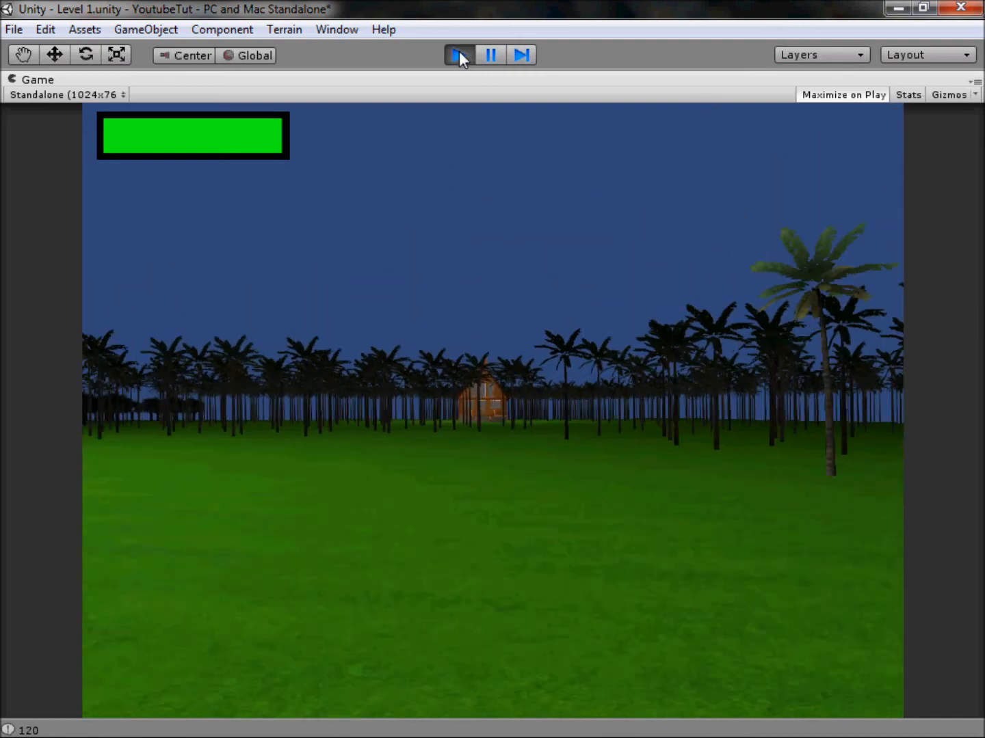
{"action": "key", "text": "a"}
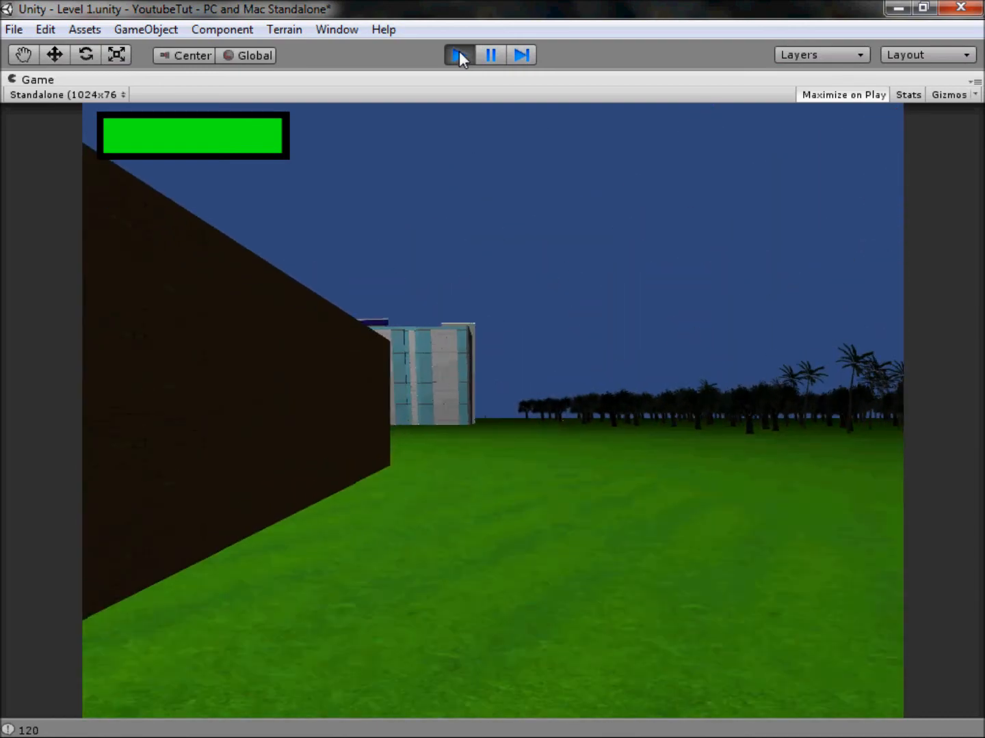
Walk in first-person view across the dark field to the stone fortress, up to the black-caped enemy at its stairs.
{"action": "key", "text": "w"}
{"action": "key", "text": "w"}
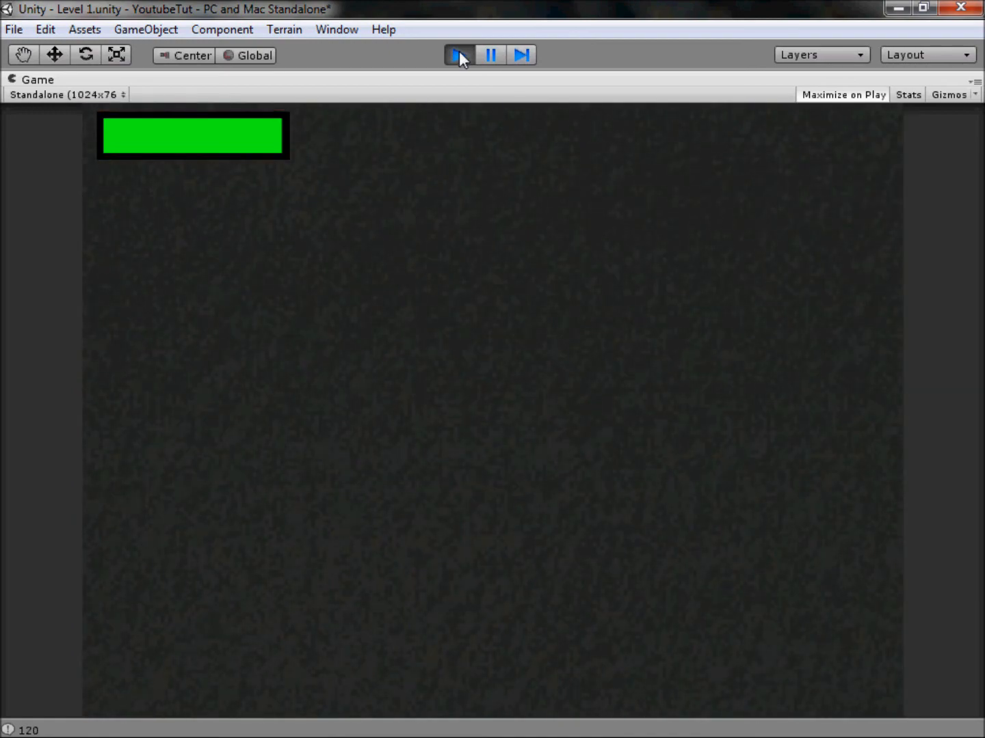
{"action": "key", "text": "w"}
{"action": "key", "text": "d"}
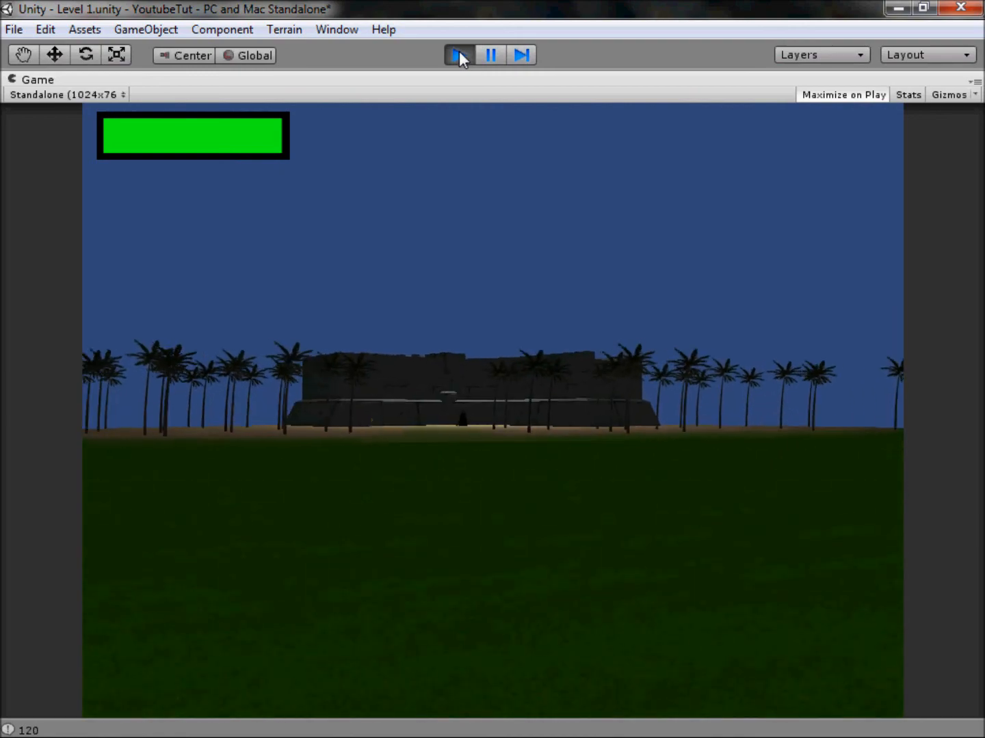
{"action": "key", "text": "w"}
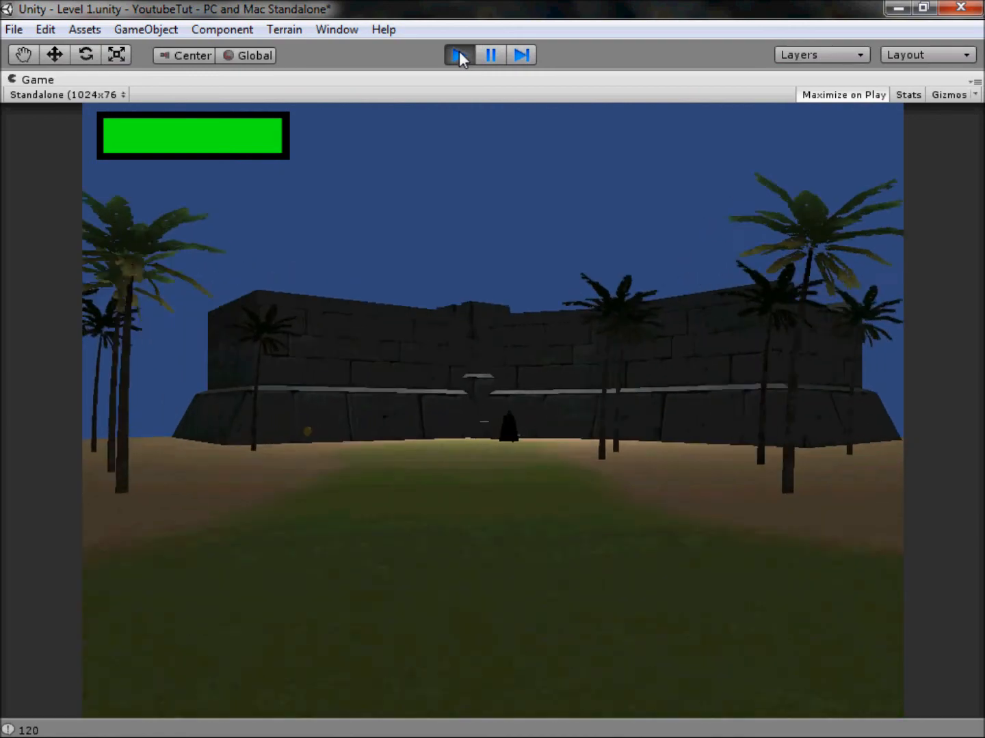
{"action": "key", "text": "w"}
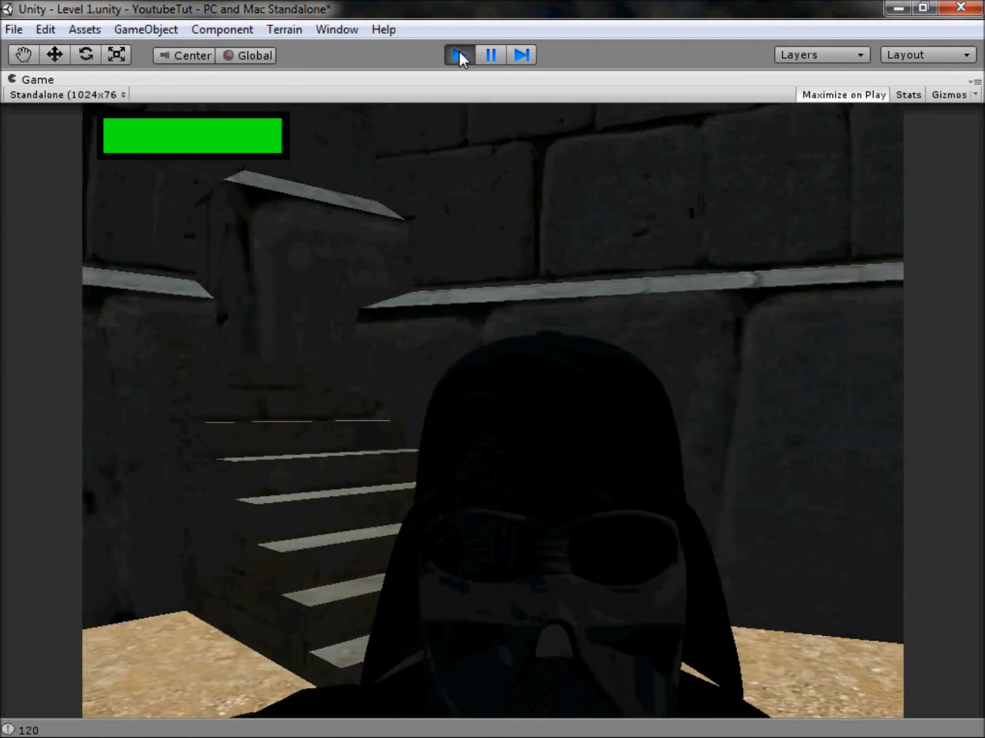
Back away from the black-caped enemy by the fortress stairs and fire a burst of fireballs at it.
{"action": "key", "text": "s"}
{"action": "key", "text": "d"}
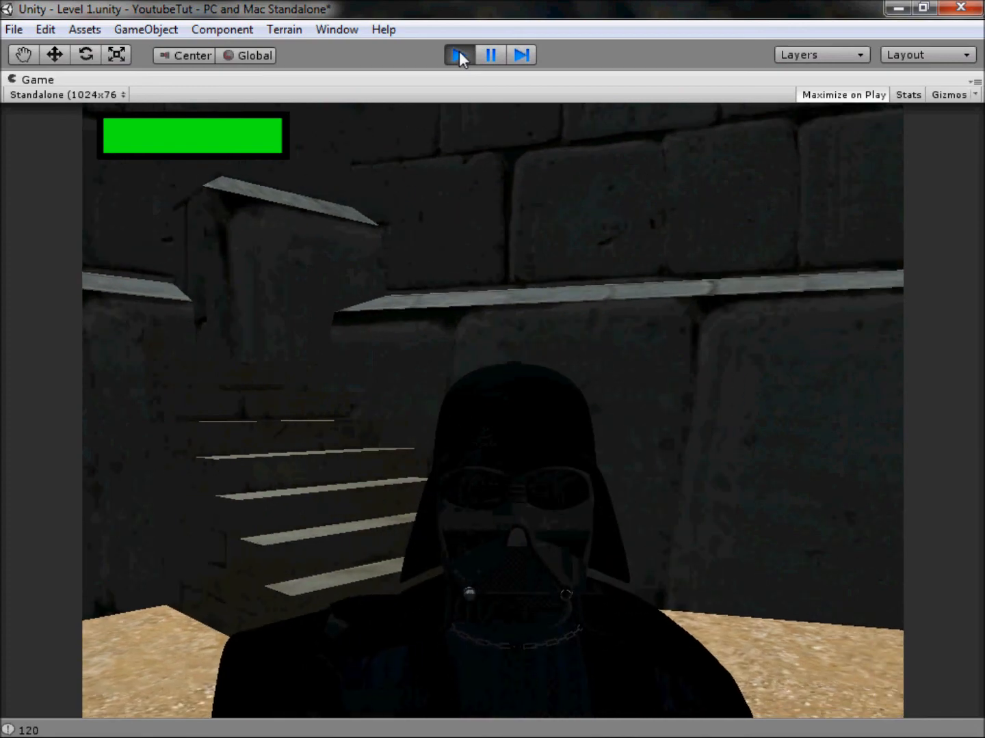
{"action": "key", "text": "s"}
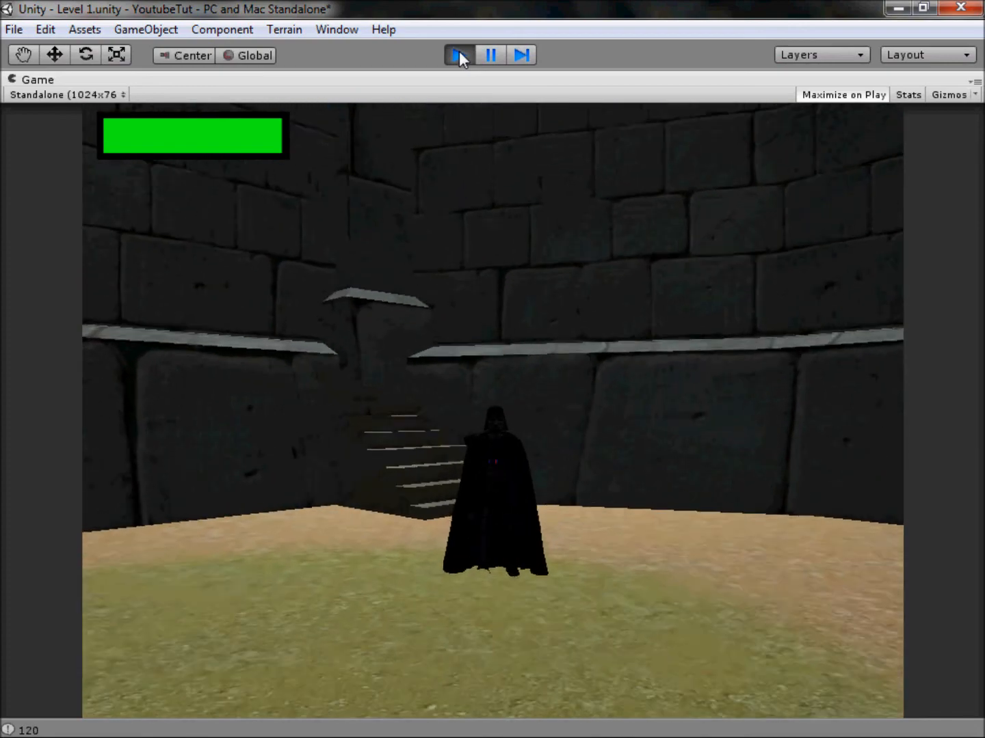
{"action": "key", "text": "w"}
{"action": "key", "text": "s"}
{"action": "key", "text": "space"}
{"action": "key", "text": "space"}
{"action": "key", "text": "space"}
{"action": "key", "text": "space"}
{"action": "key", "text": "space"}
{"action": "key", "text": "space"}
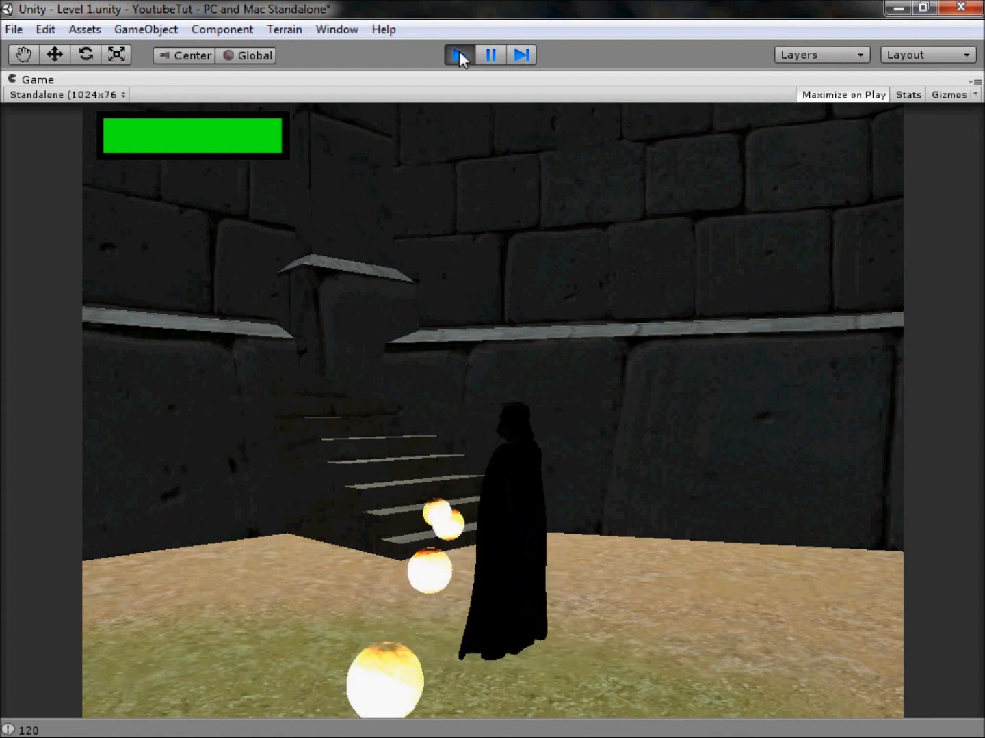
Advance on the black-caped enemy and fire another burst of fireballs to knock it over.
{"action": "key", "text": "w"}
{"action": "key", "text": "w"}
{"action": "key", "text": "space"}
{"action": "key", "text": "space"}
{"action": "key", "text": "space"}
{"action": "key", "text": "space"}
{"action": "key", "text": "space"}
{"action": "key", "text": "space"}
Move back from the enemy in third-person view, turn beside the fortress stairs, and stop the play-test.
{"action": "key", "text": "s"}
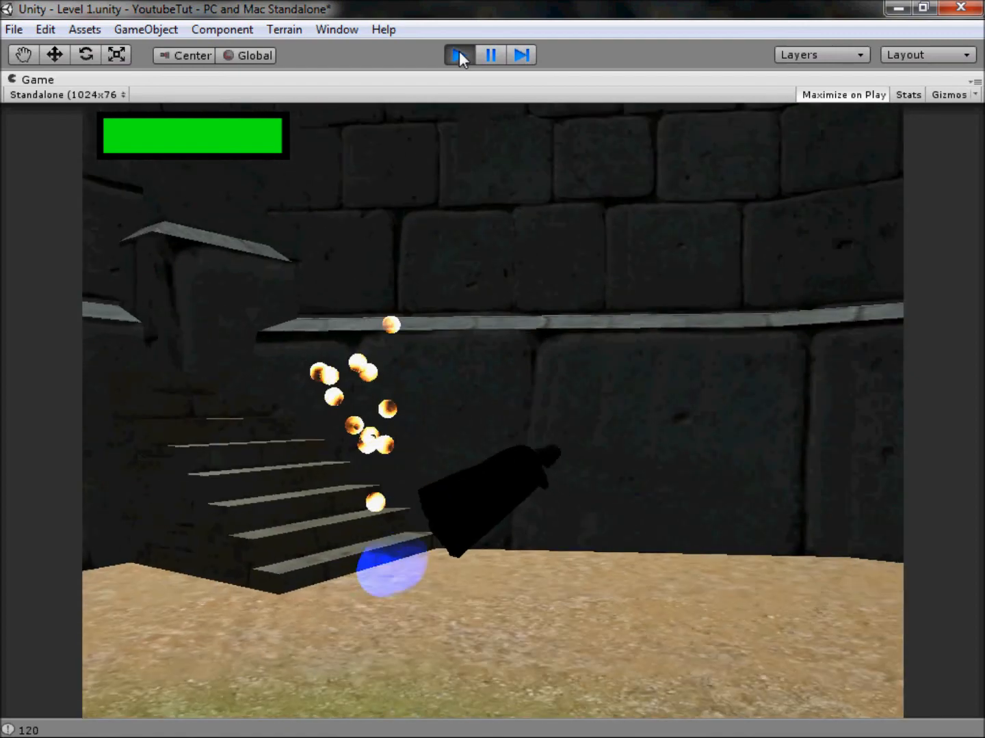
{"action": "key", "text": "d"}
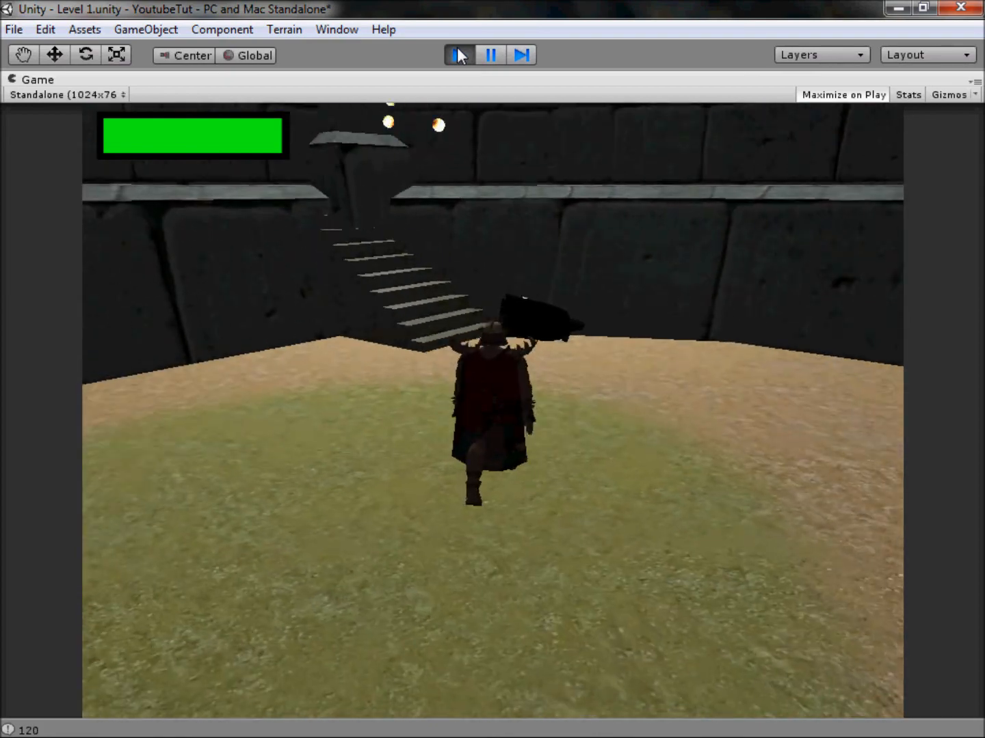
{"action": "left_click", "coordinate": [457, 55]}
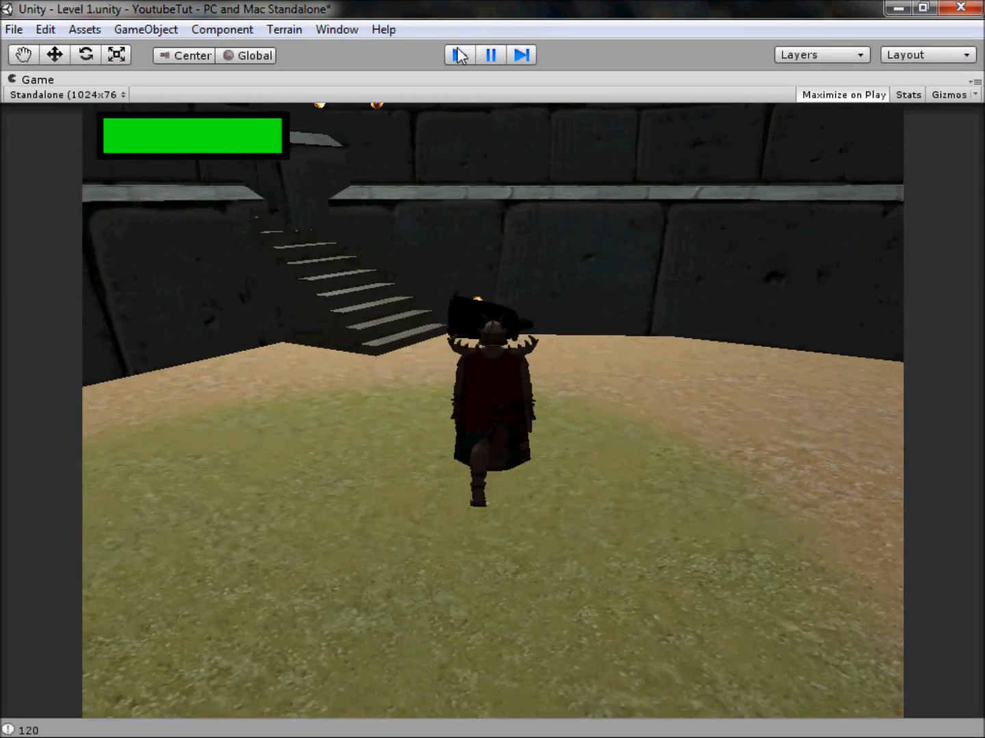